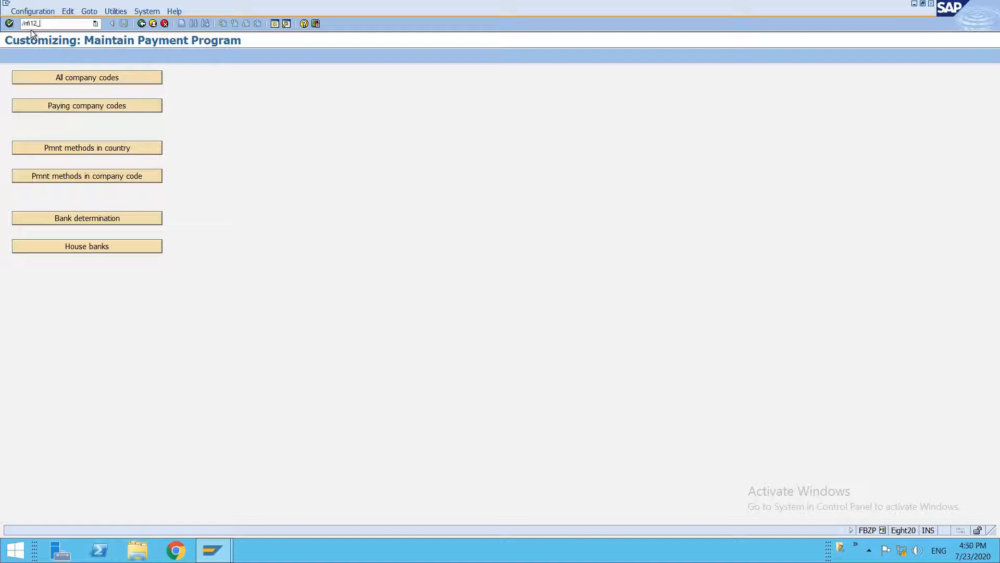
Open transaction FI12_HBANK for company code AVIN and start a new house bank entry.
text(bank)
key(Return)
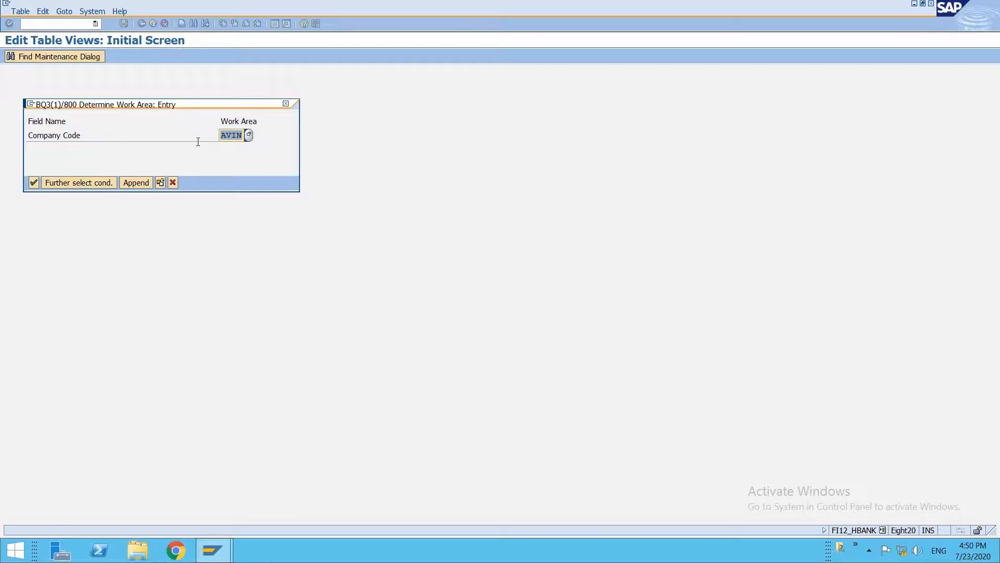
key(Return)
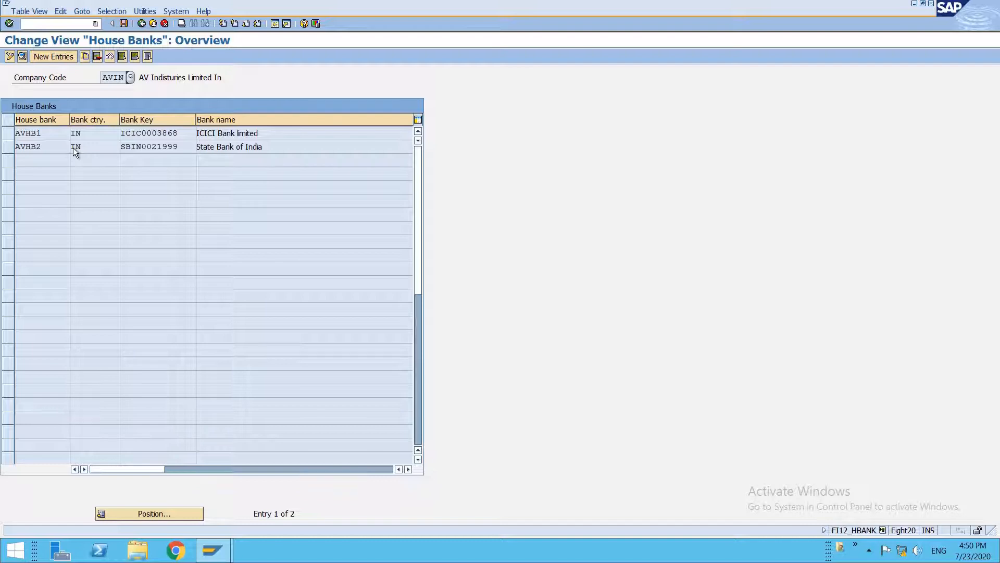
click(55, 58)
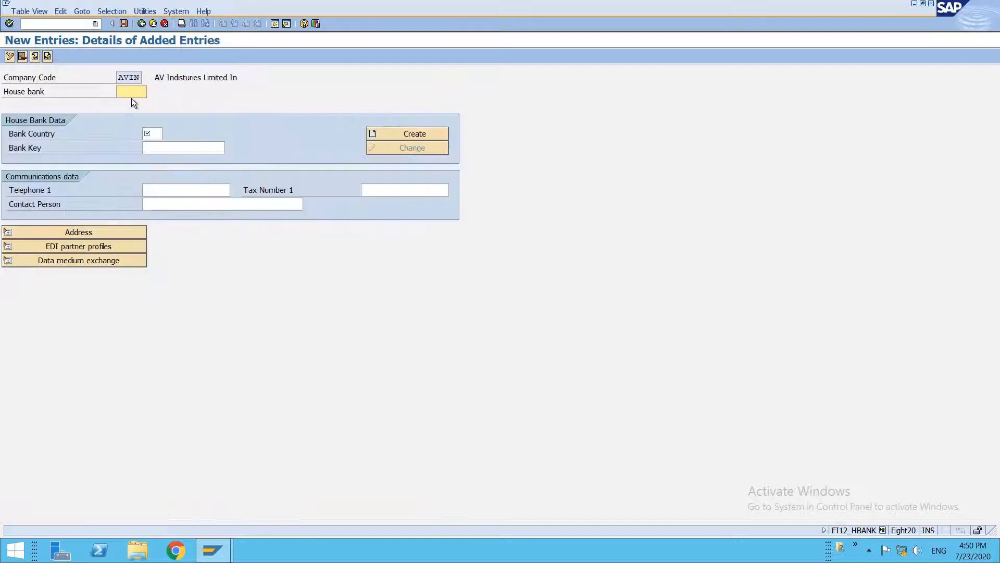
Identify the new house bank as HDFC1 with bank country IN and bank key HDFC00001.
text(HDFC1)
click(153, 134)
text(IN)
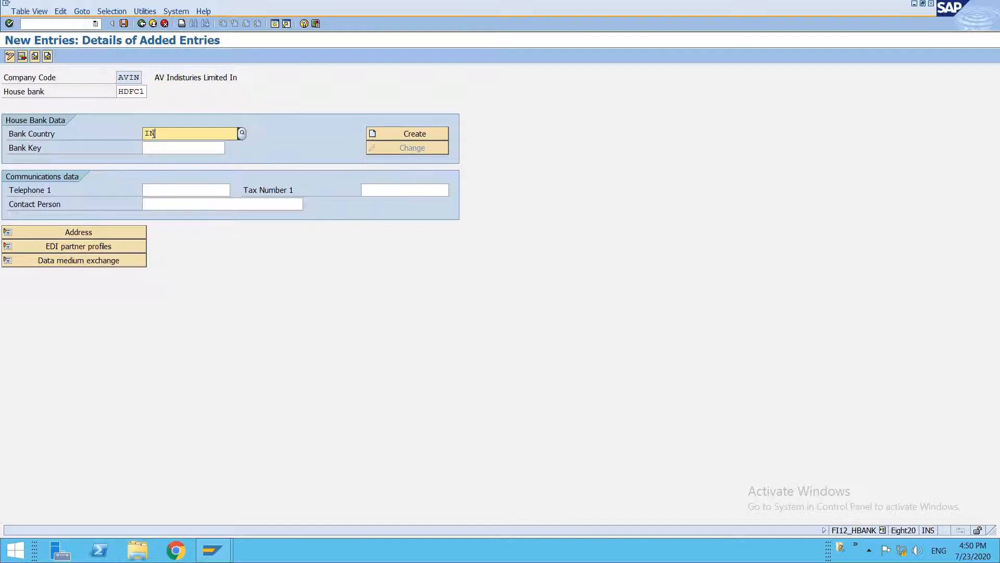
click(163, 146)
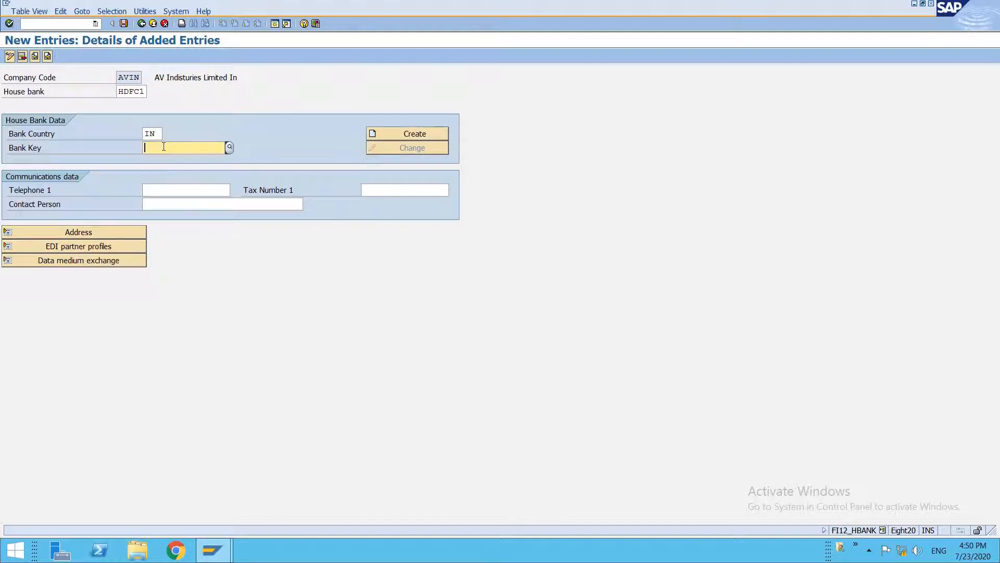
text(HDFC)
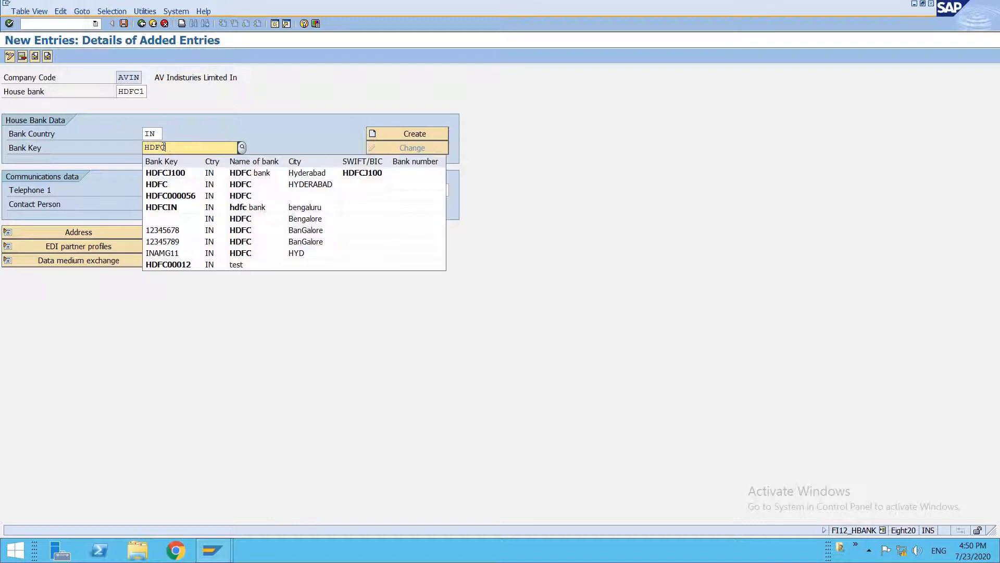
text(00001)
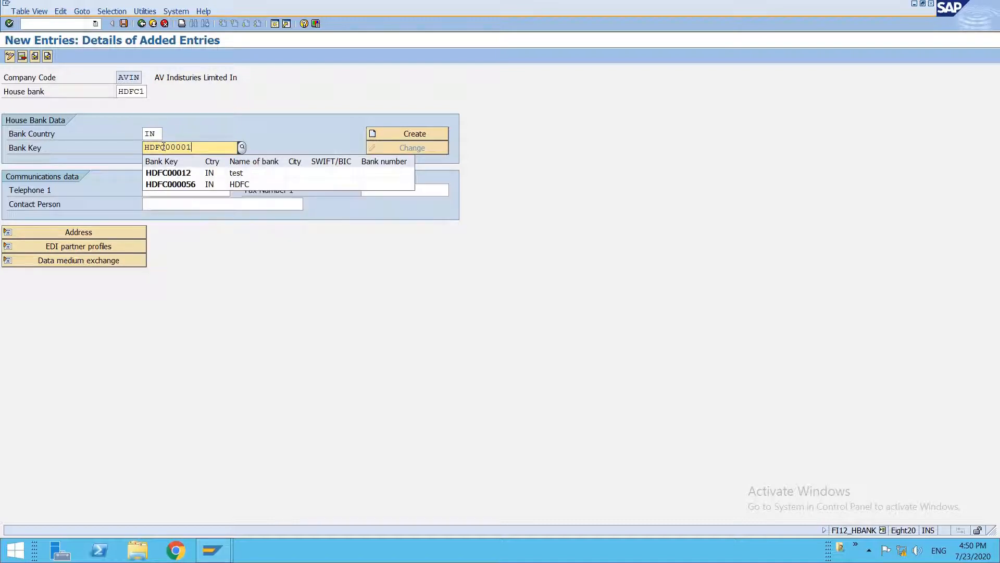
key(Return)
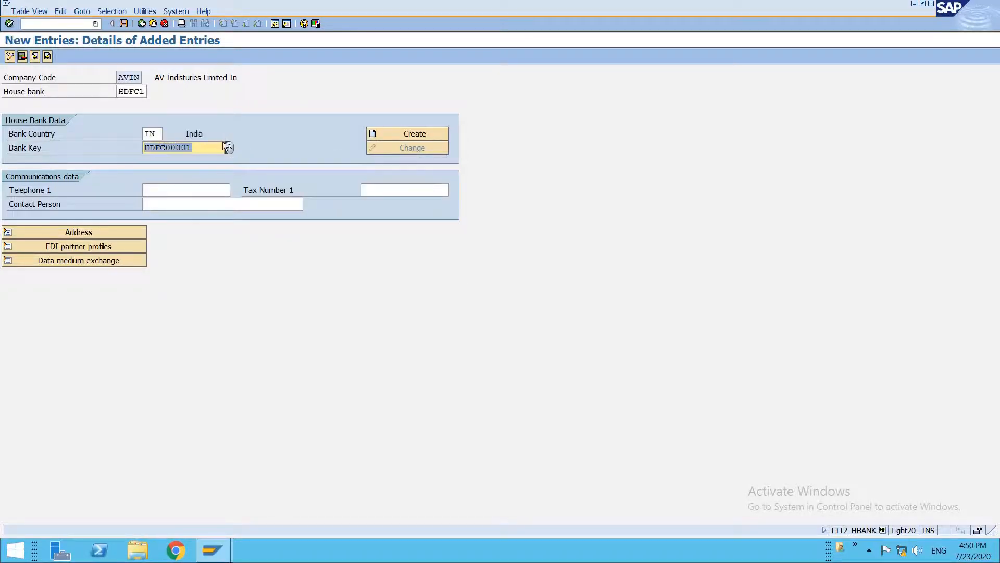
Start creating the bank's master data, with bank name HDFC Bank 1 and region IN.
click(7, 232)
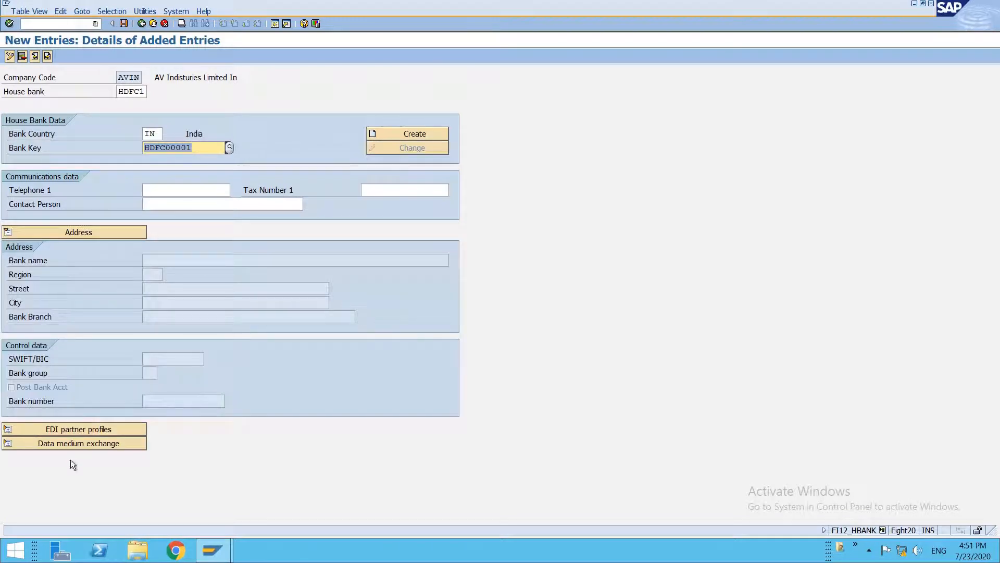
click(407, 135)
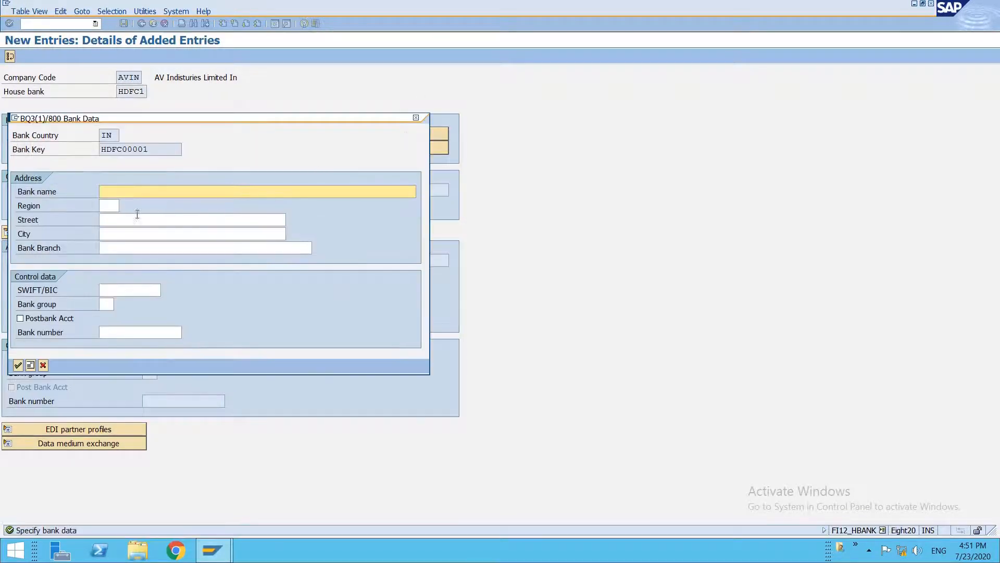
text(HDFC Bank 1)
key(Tab)
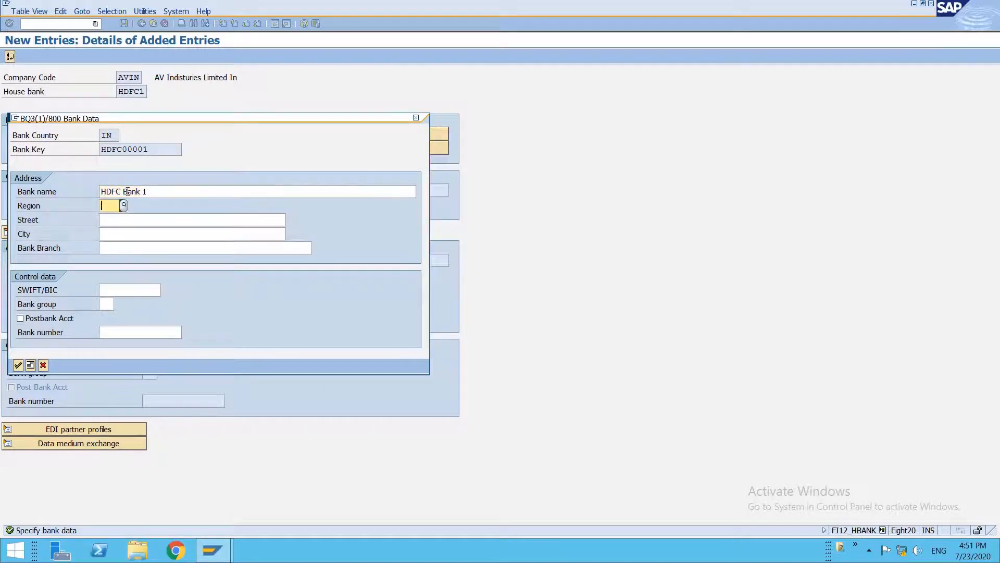
text(IN)
key(Tab)
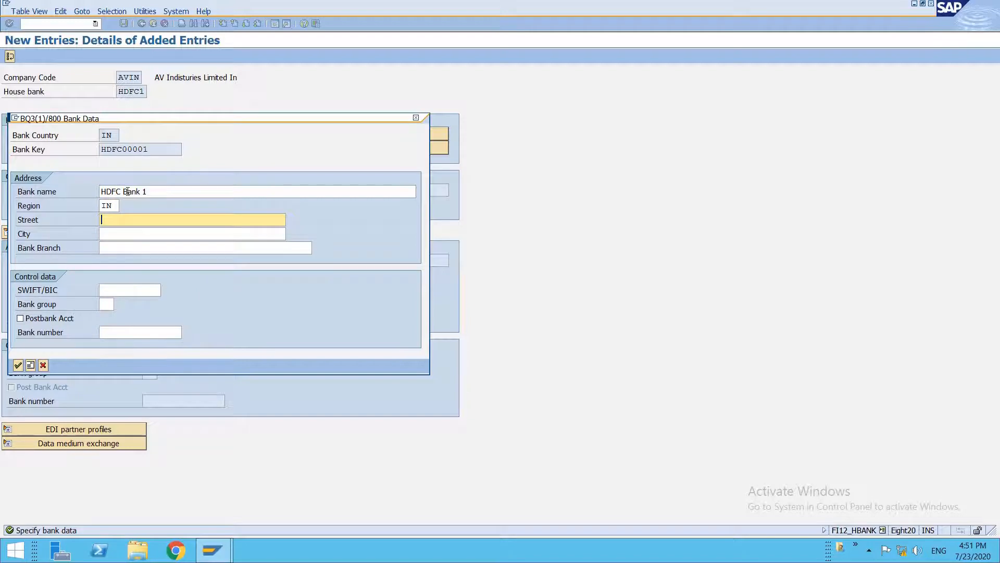
Fill in the bank's street, the city Hyderabad and the bank branch name.
text(Street 1)
key(Tab)
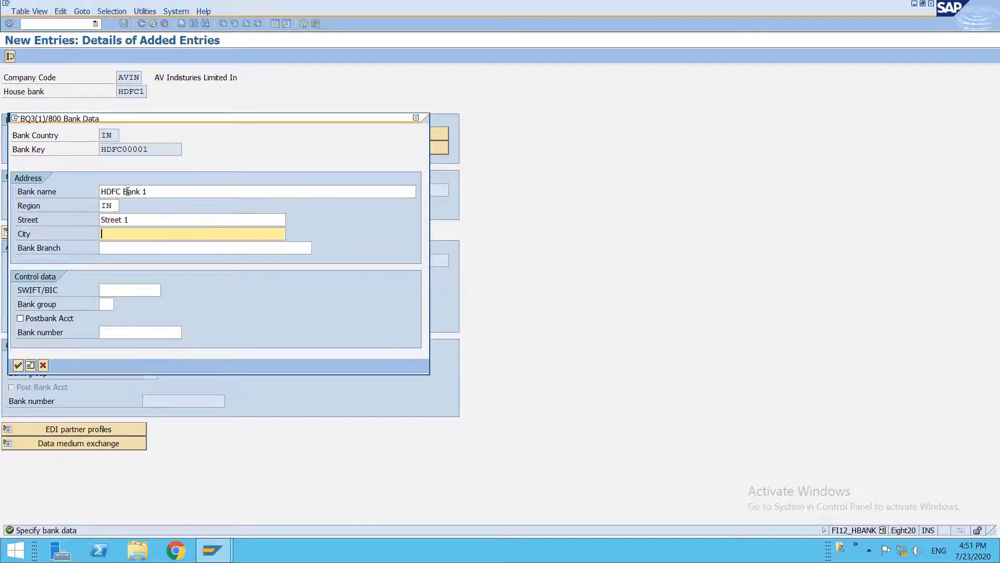
text(Hyderabad)
key(Tab)
text(HD)
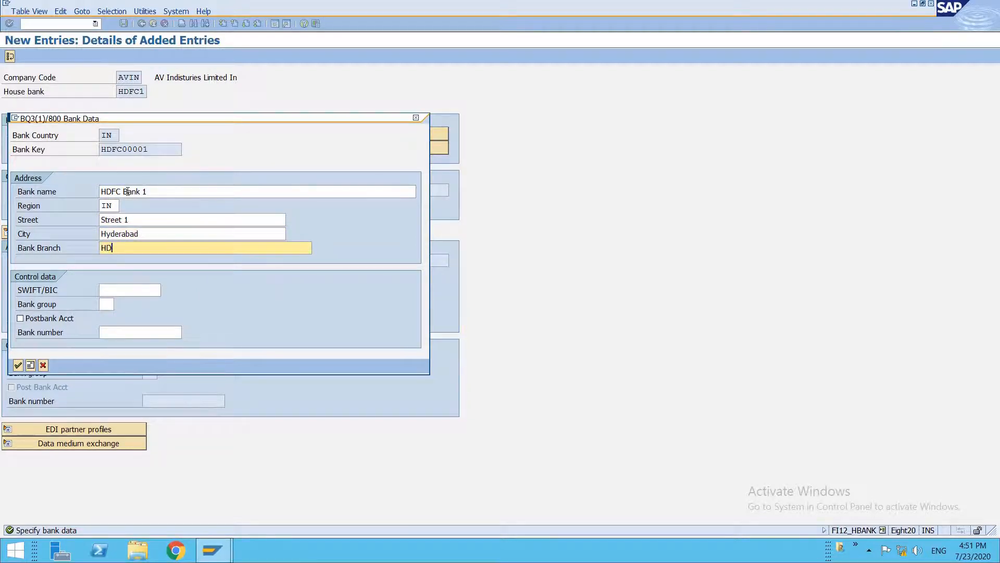
text(FC Bank Street 1)
click(137, 335)
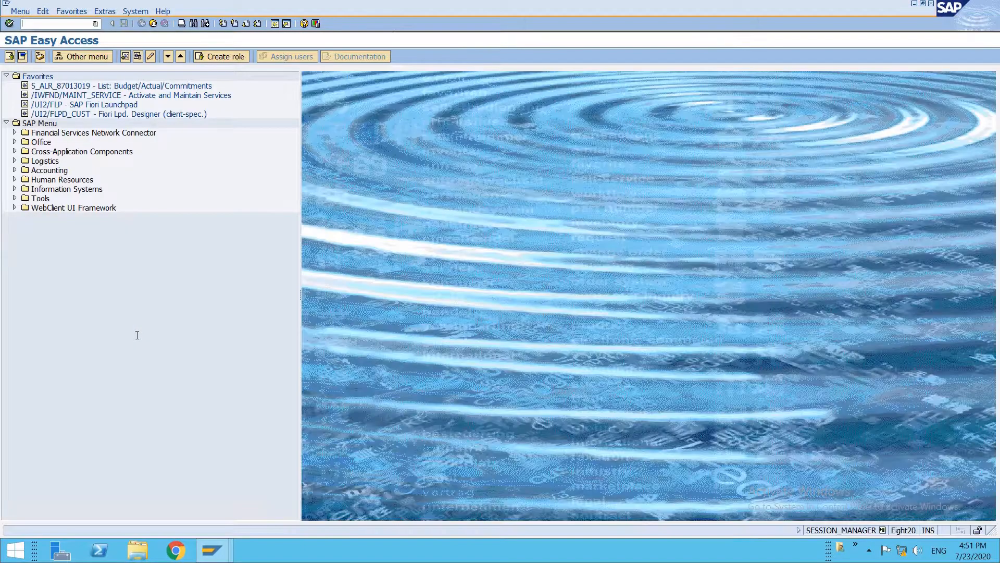
Display the SAP Reference IMG in a separate session, using transaction spro.
text(spro)
key(Return)
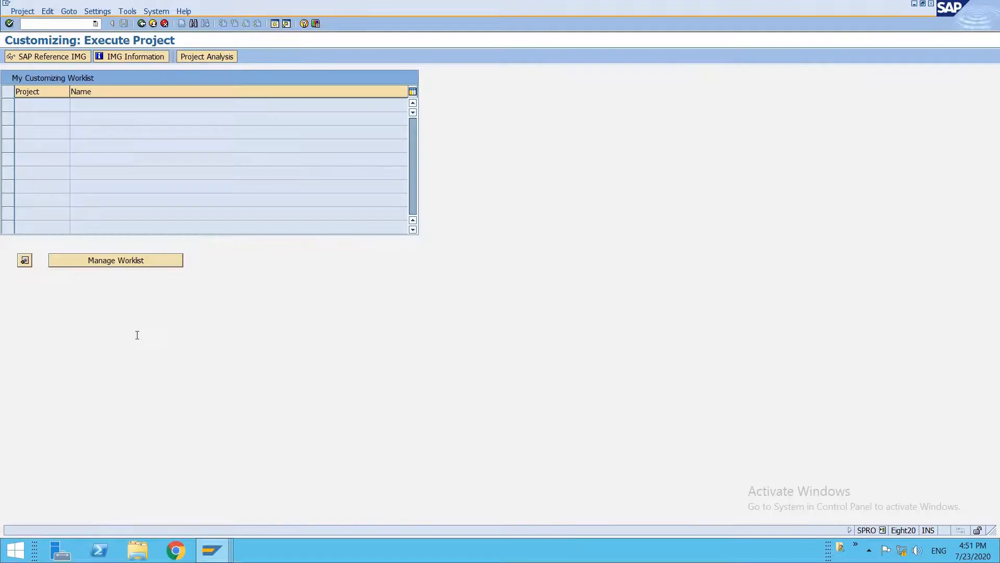
key(F5)
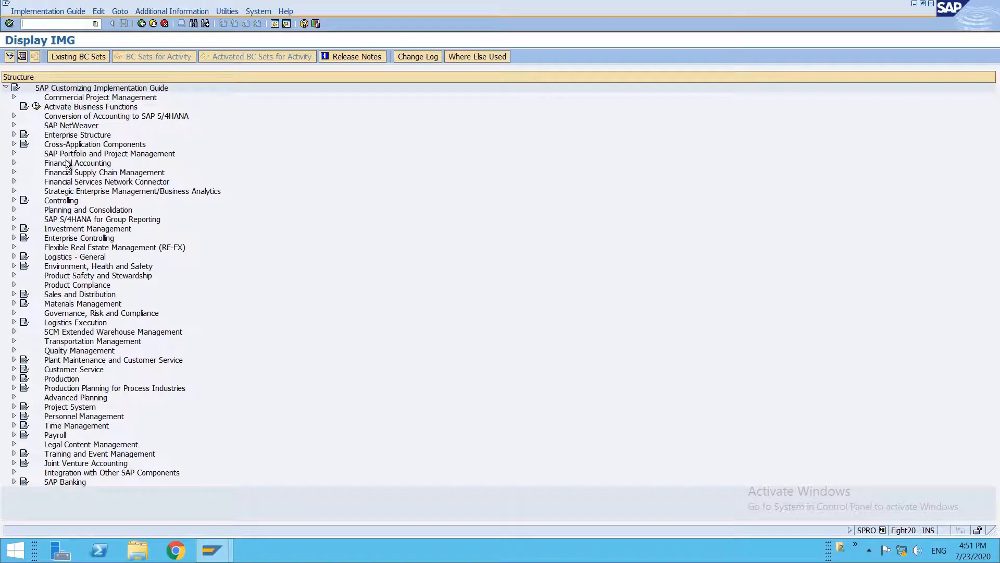
Open the Set Country-Specific Checks activity for countries in the SAP NetWeaver general settings.
click(66, 133)
double_click(66, 126)
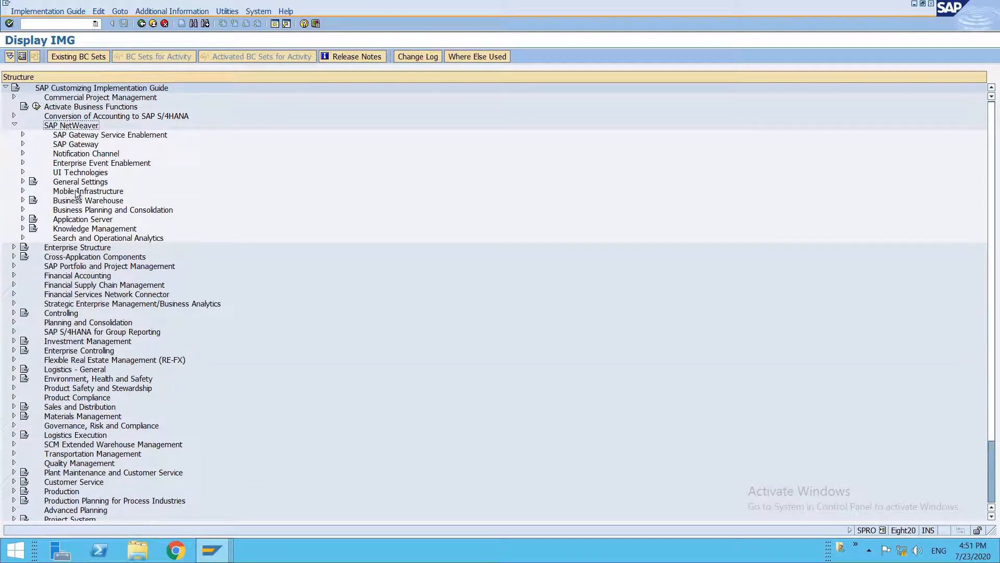
double_click(75, 145)
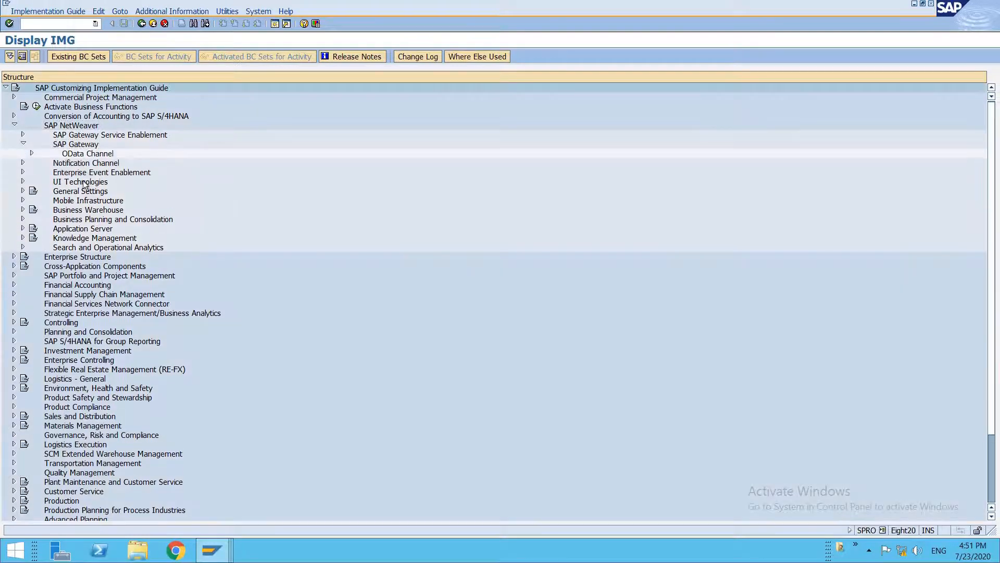
click(25, 143)
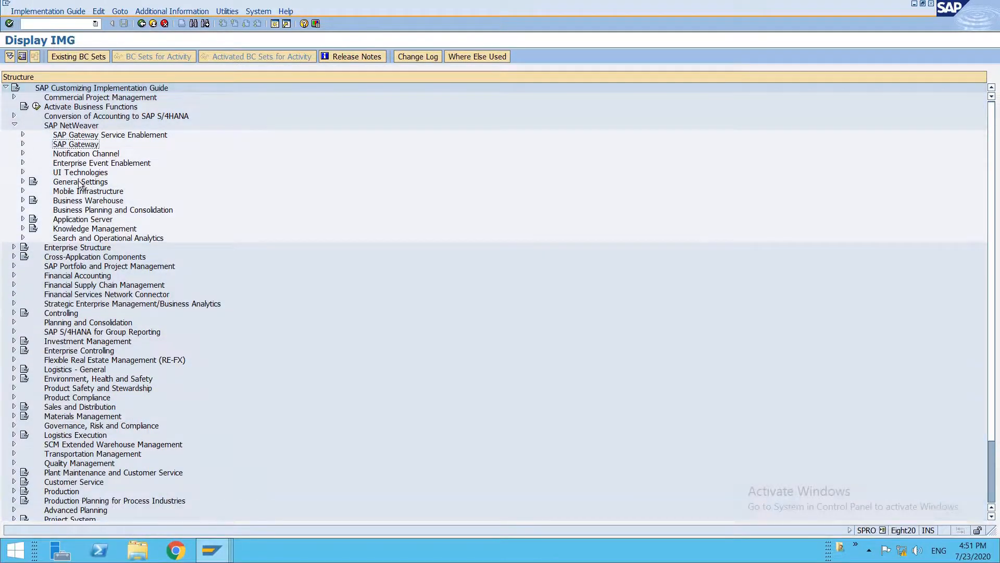
double_click(79, 182)
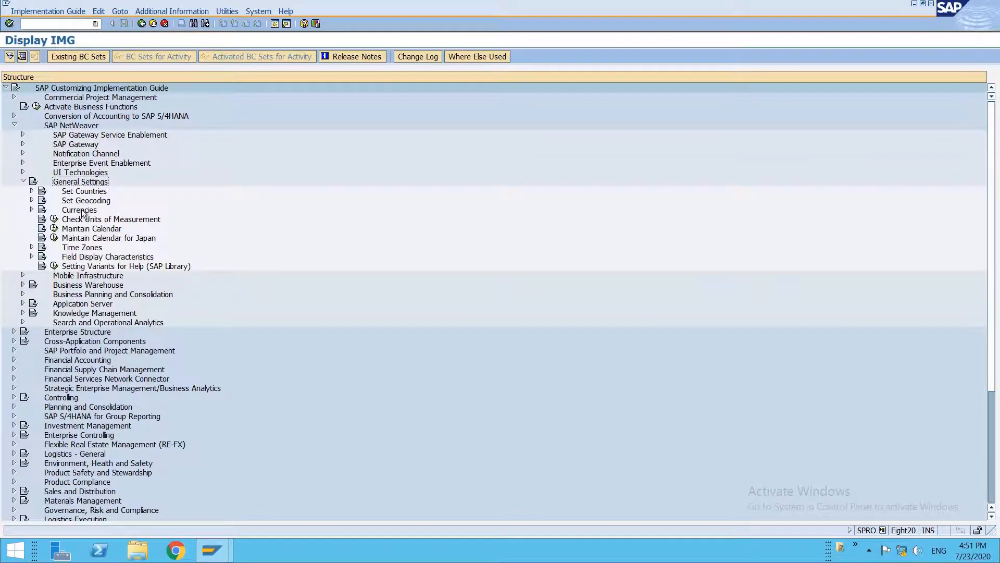
double_click(81, 192)
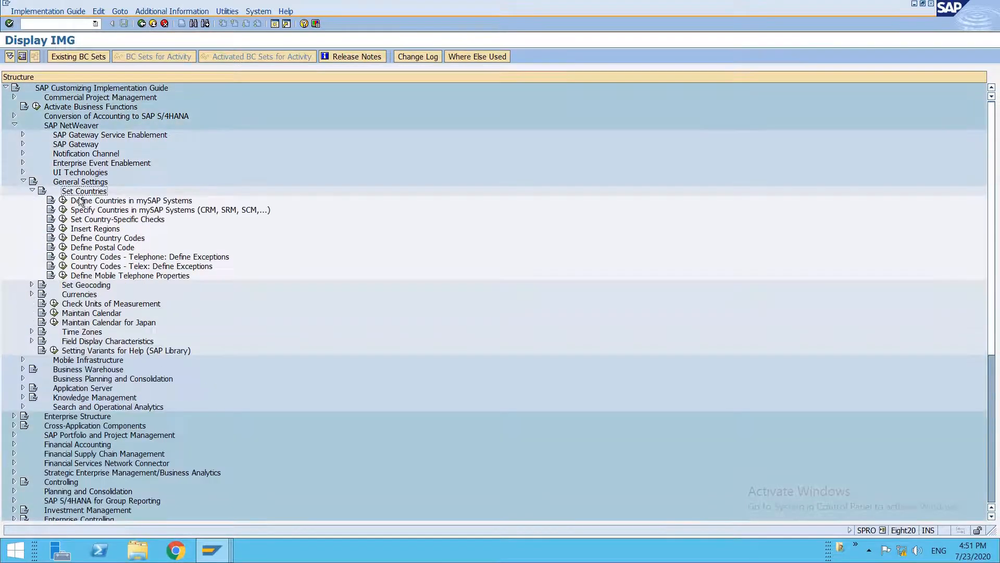
click(58, 222)
key(Escape)
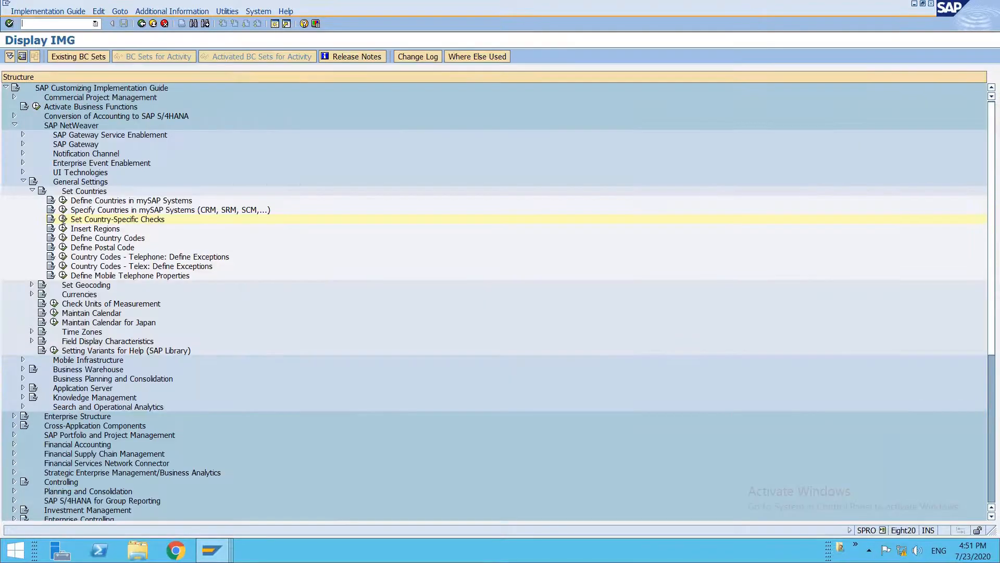
click(63, 219)
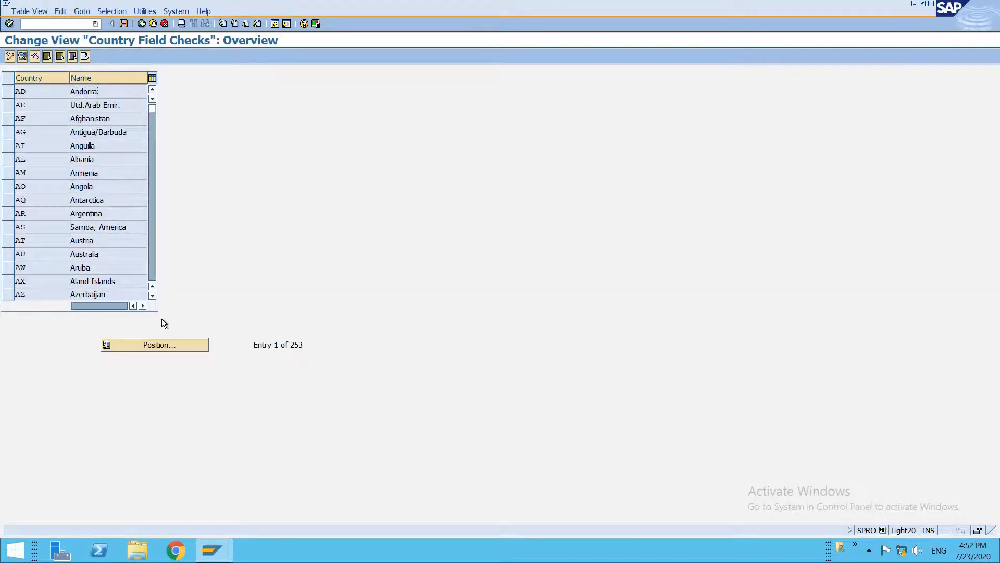
Locate country IN in the country field checks and open its details.
click(167, 345)
text(IN)
key(Return)
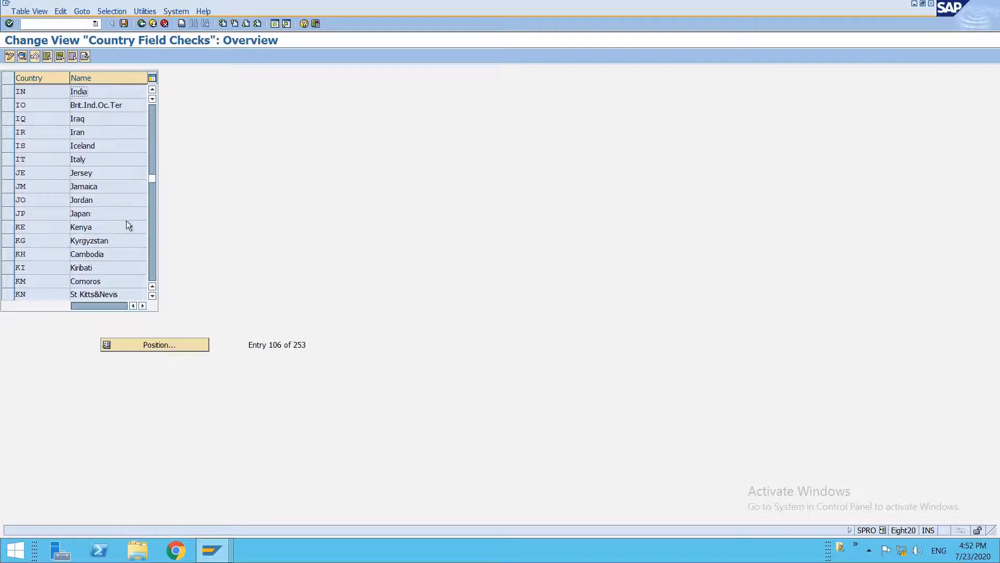
double_click(91, 93)
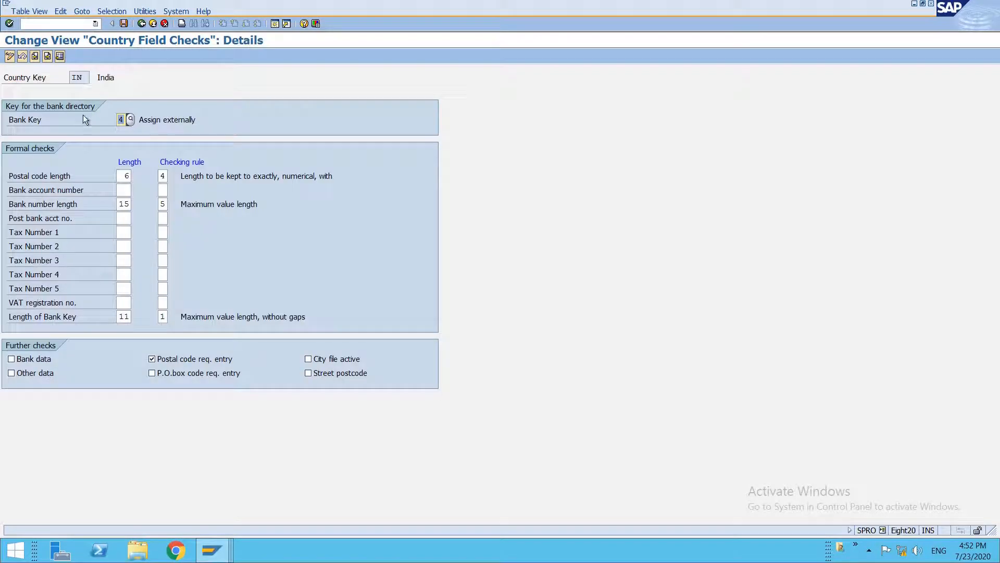
Examine the bank key assignment options for India and pick 4, Assign externally.
click(140, 122)
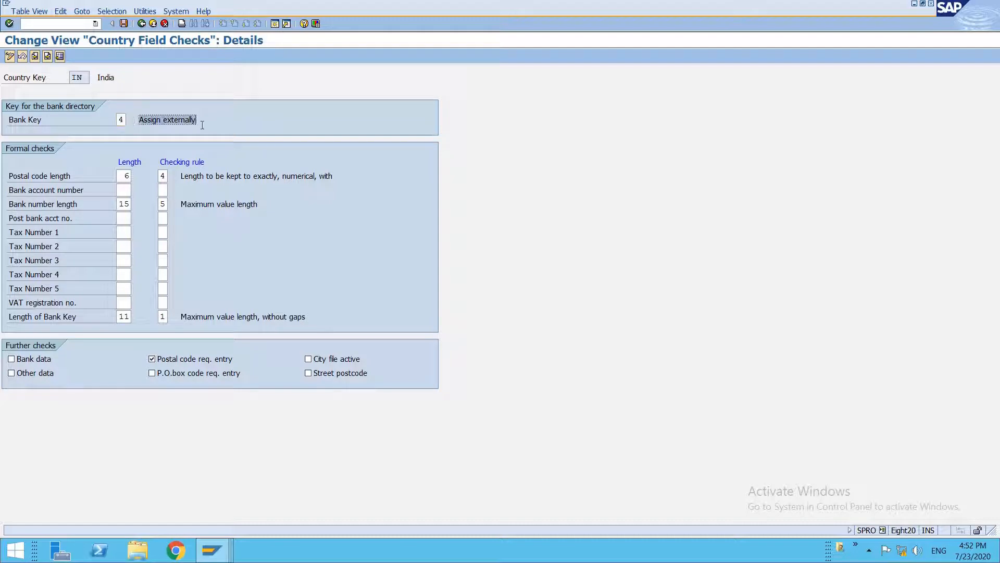
click(123, 119)
click(129, 120)
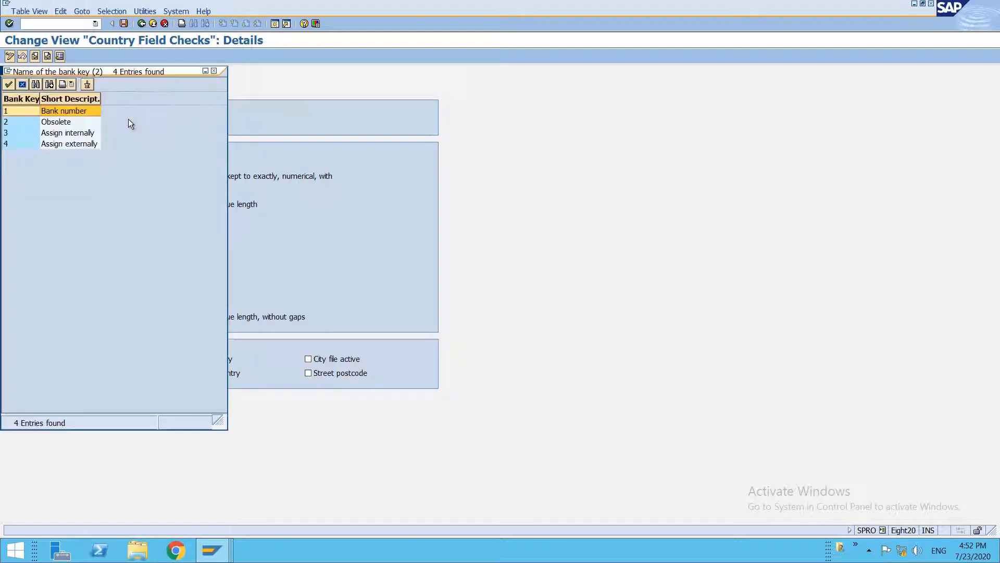
drag(95, 74, 306, 70)
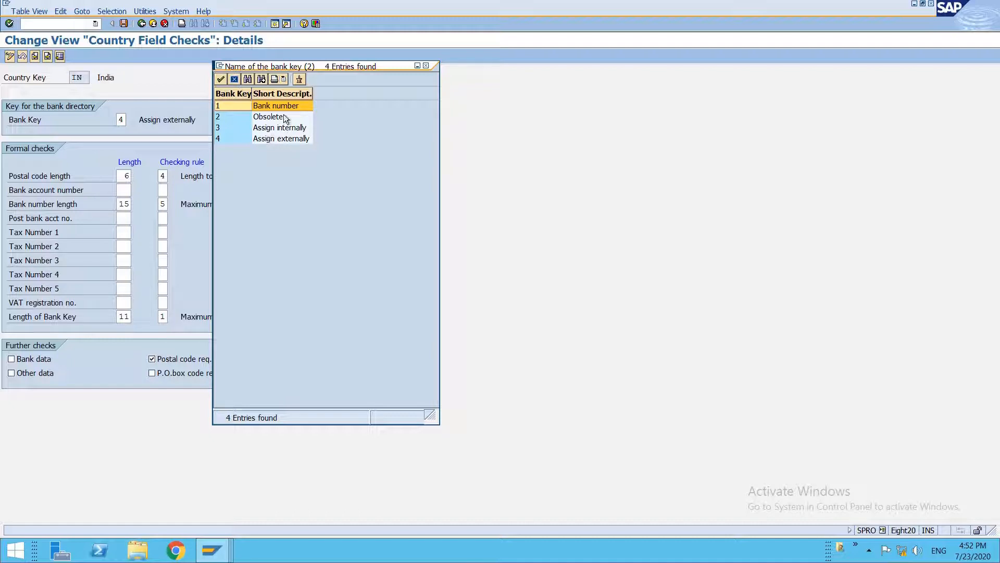
double_click(270, 139)
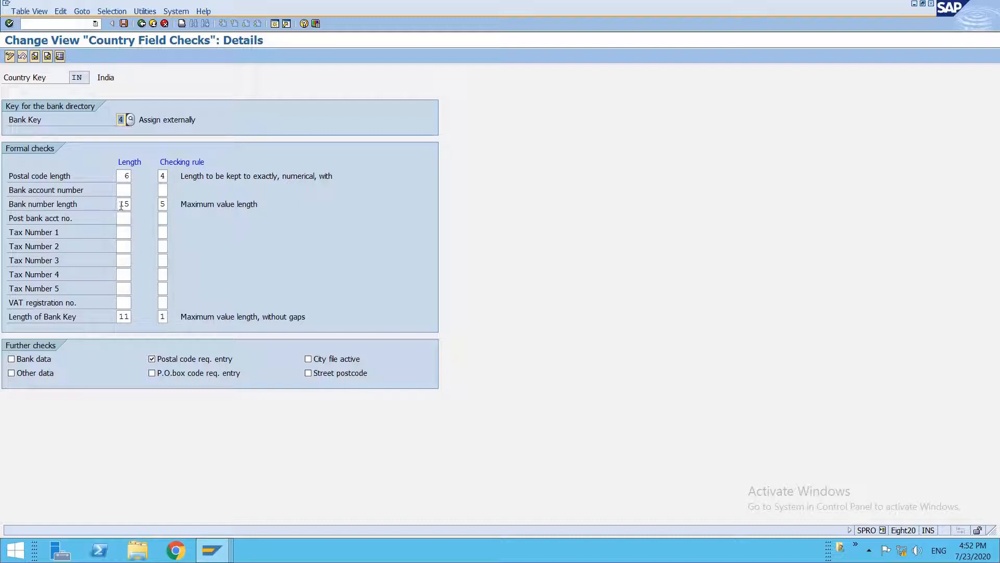
Check India's bank number length and bank key length, and leave the country check details.
drag(118, 204, 135, 205)
drag(119, 317, 134, 317)
key(F3)
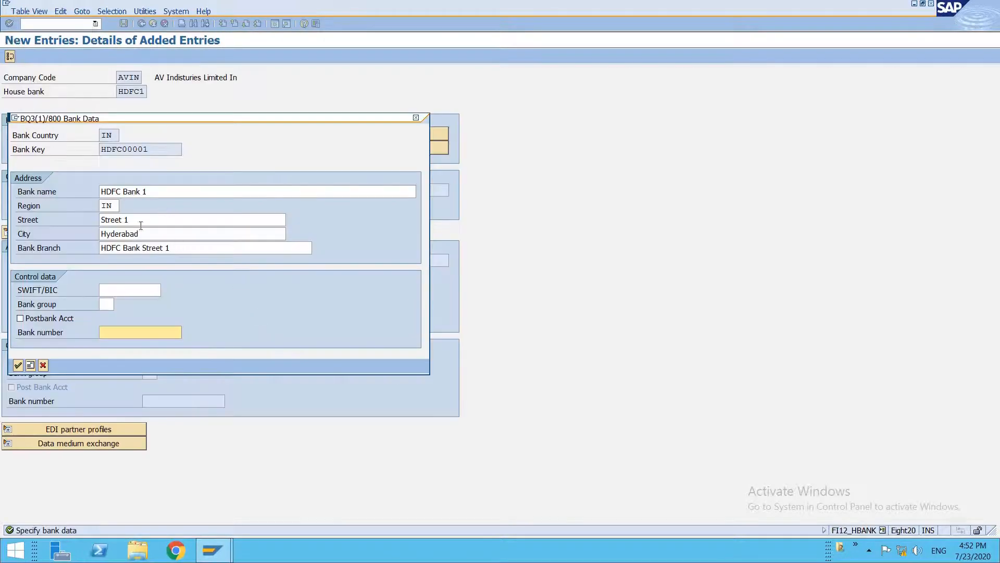
Return to the new bank's data, enter HDFC0001 as the bank number and try to confirm it.
click(144, 334)
text(HDFC0001)
key(Return)
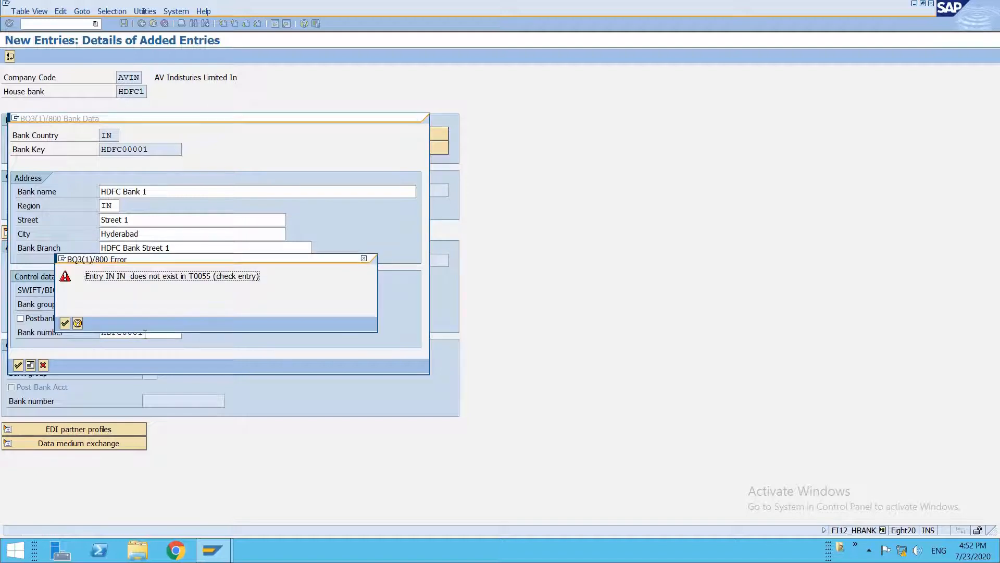
key(Return)
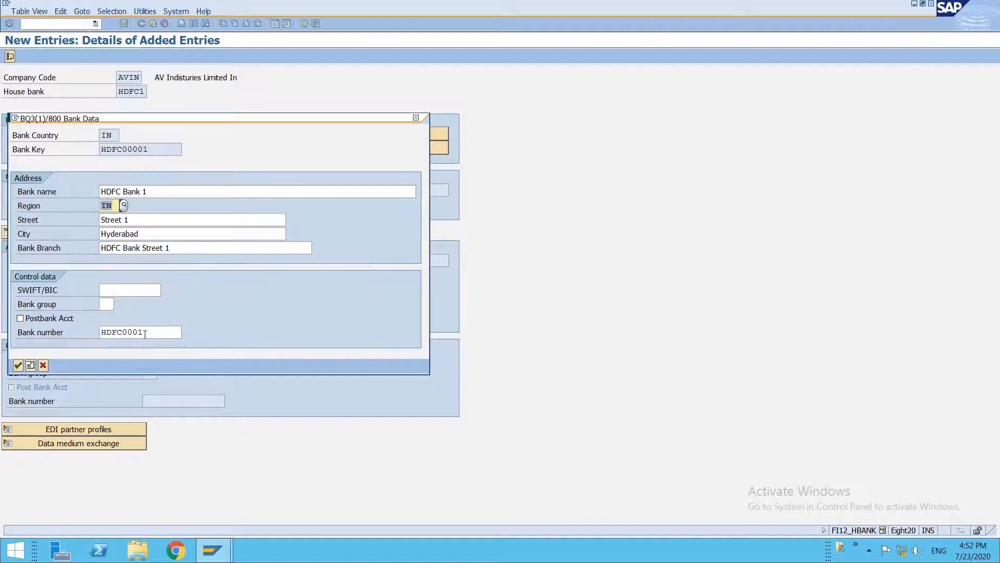
Replace the new bank's region with 36, confirm the bank data and save the HDFC1 house bank.
key(Delete)
click(132, 234)
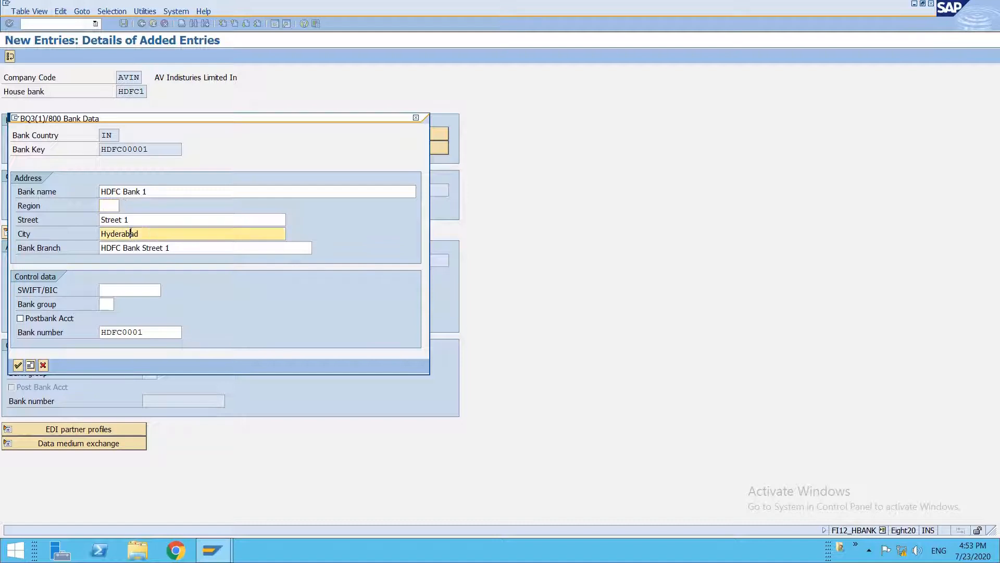
text(36)
click(107, 207)
text(36)
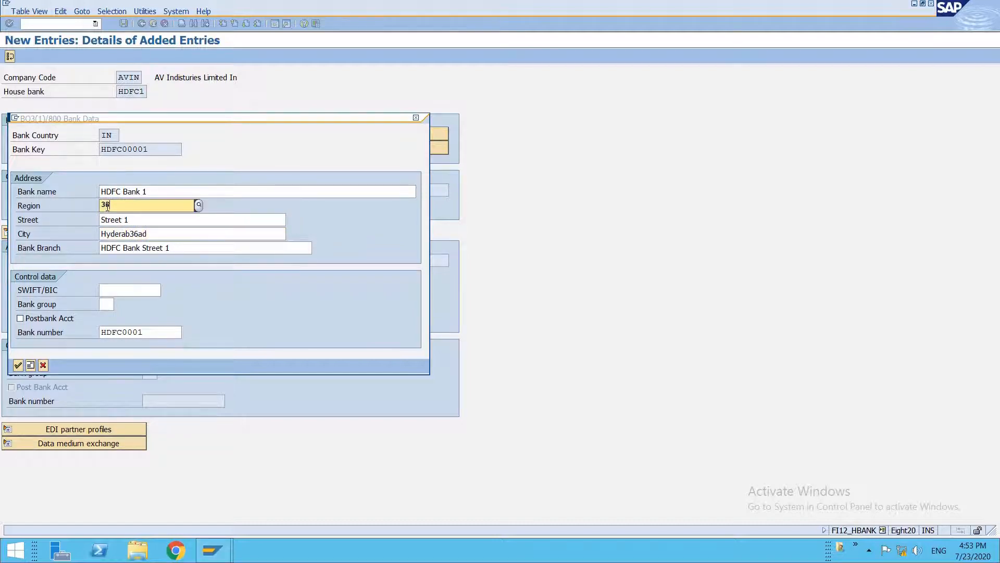
click(117, 231)
key(Return)
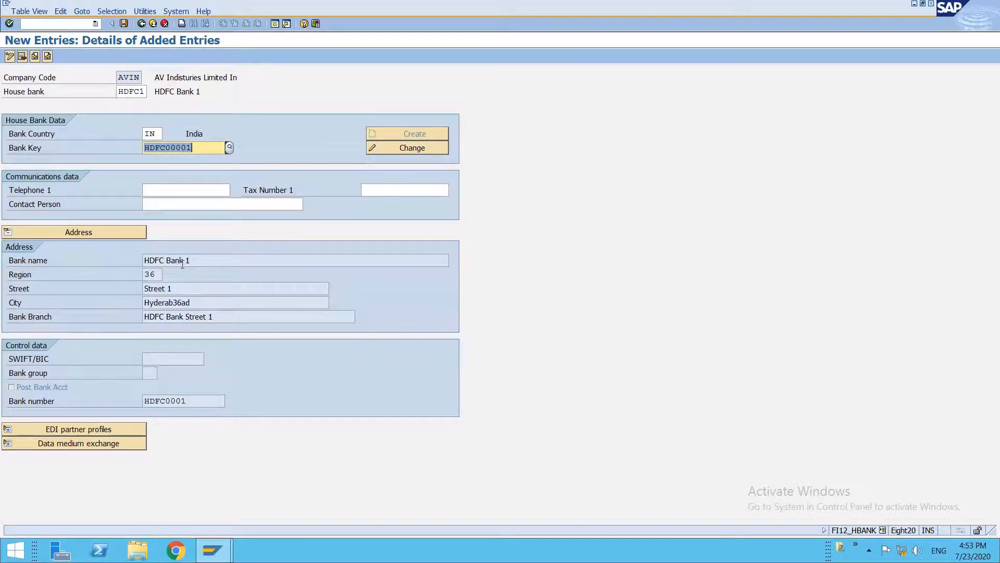
key(ctrl+s)
key(Return)
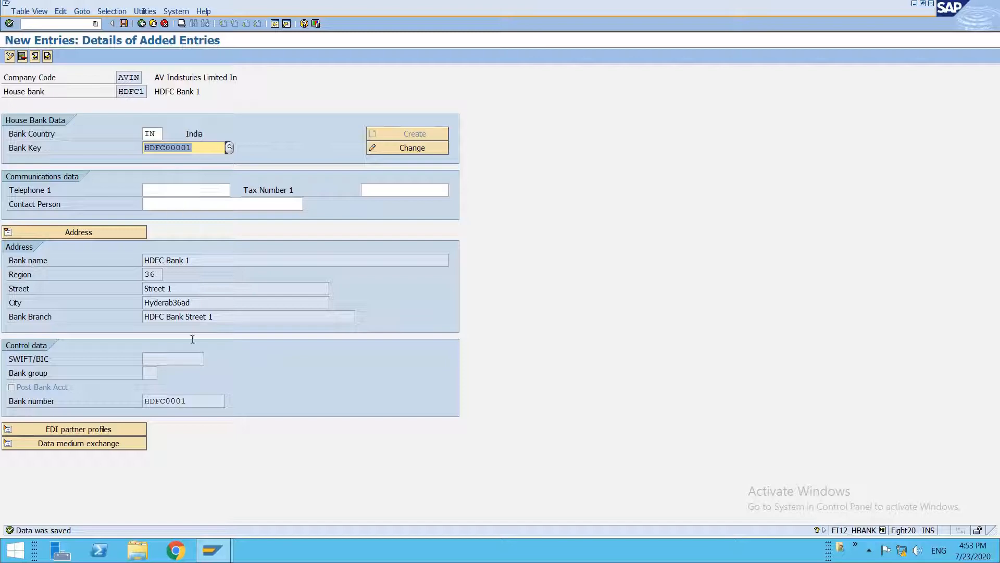
Leave the house bank entry and open the SAP Fiori Launchpad in the browser, continuing past the certificate warning.
key(shift+F3)
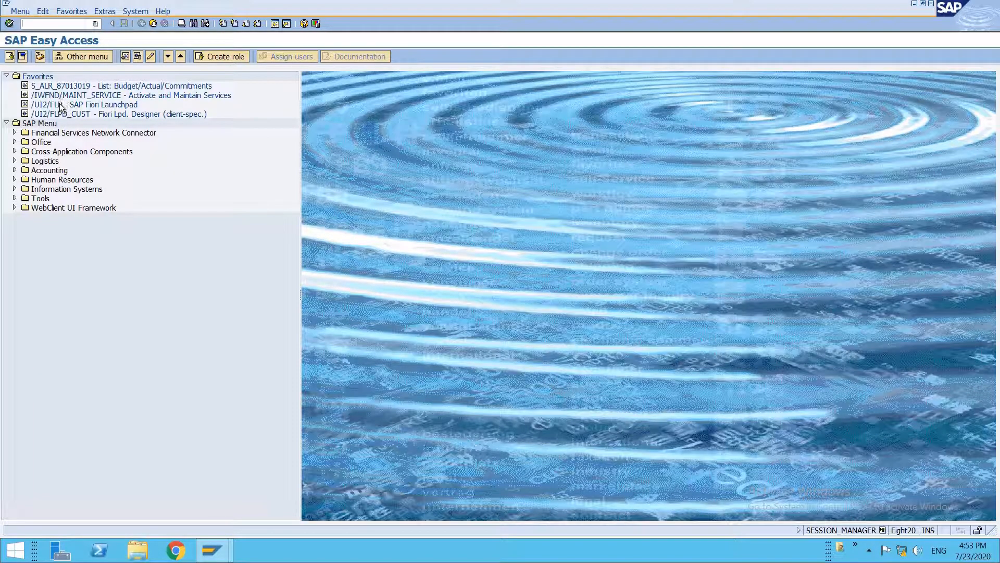
double_click(59, 104)
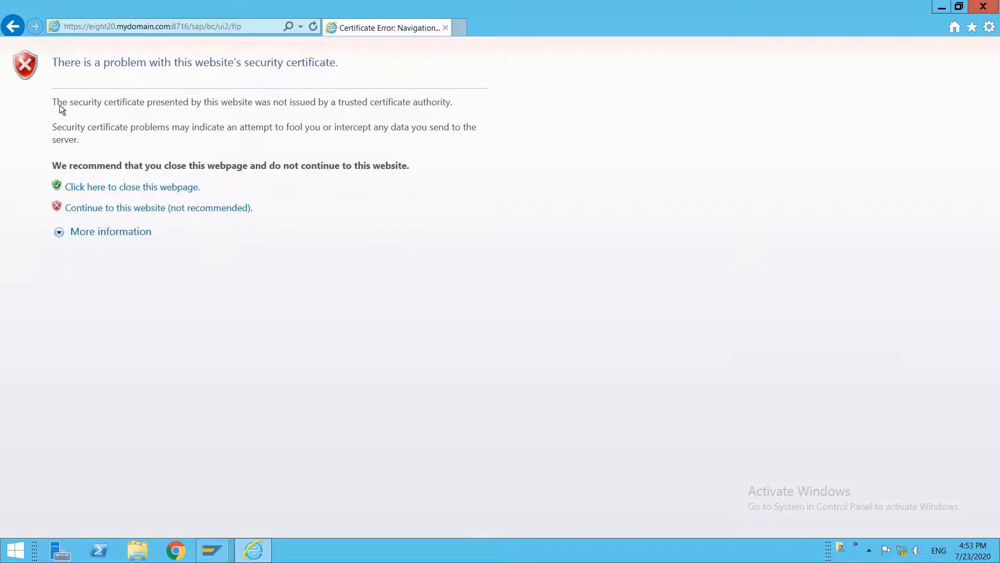
click(130, 210)
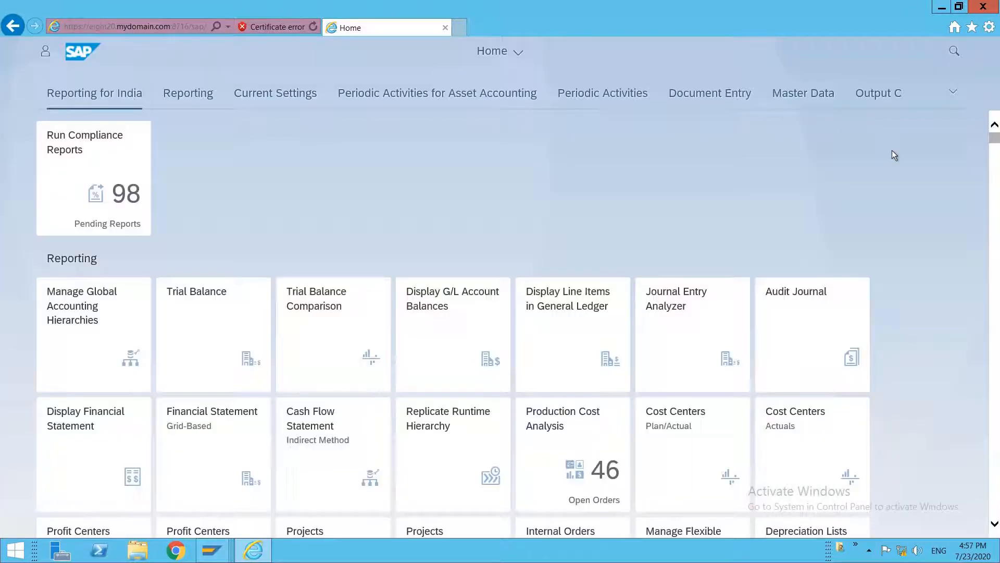
Search the launchpad for "manage bank", open the Manage Banks app and load the bank list with the default filters.
click(958, 52)
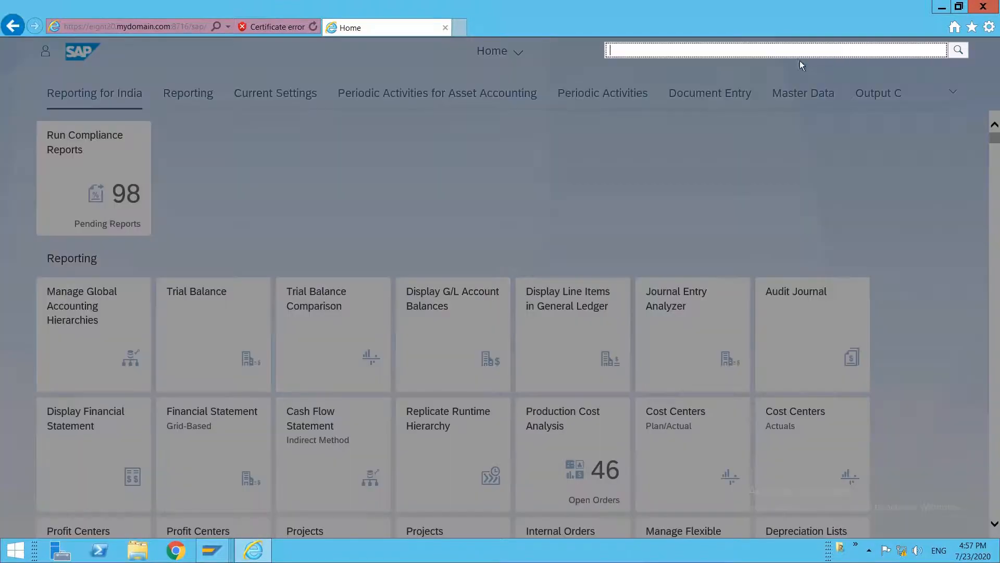
text(manage bank)
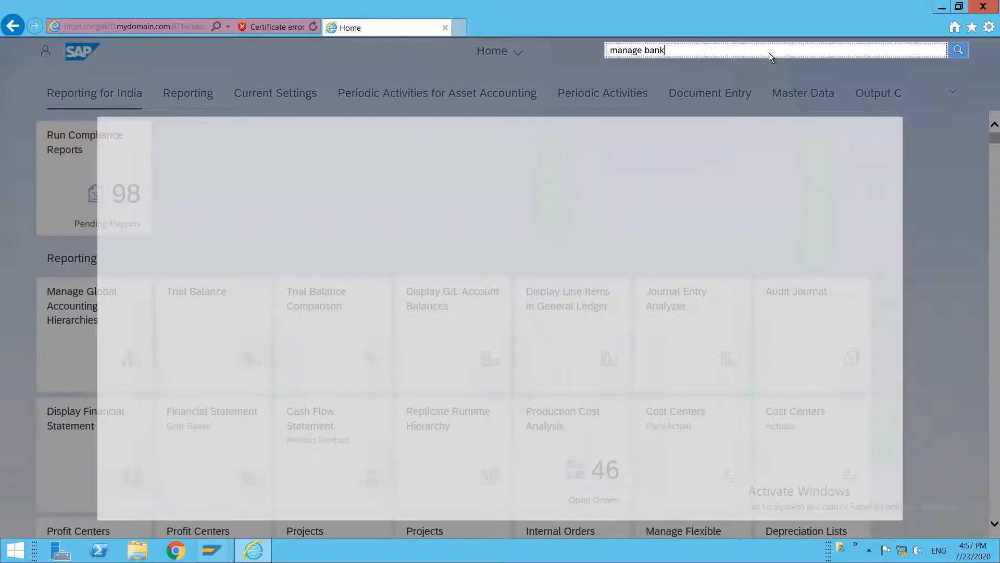
key(Return)
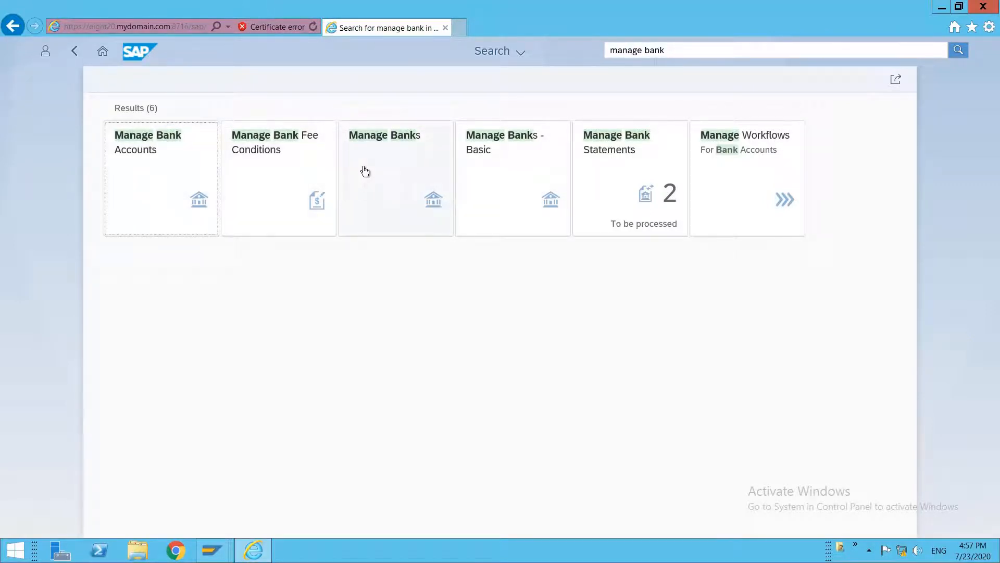
click(387, 215)
click(367, 173)
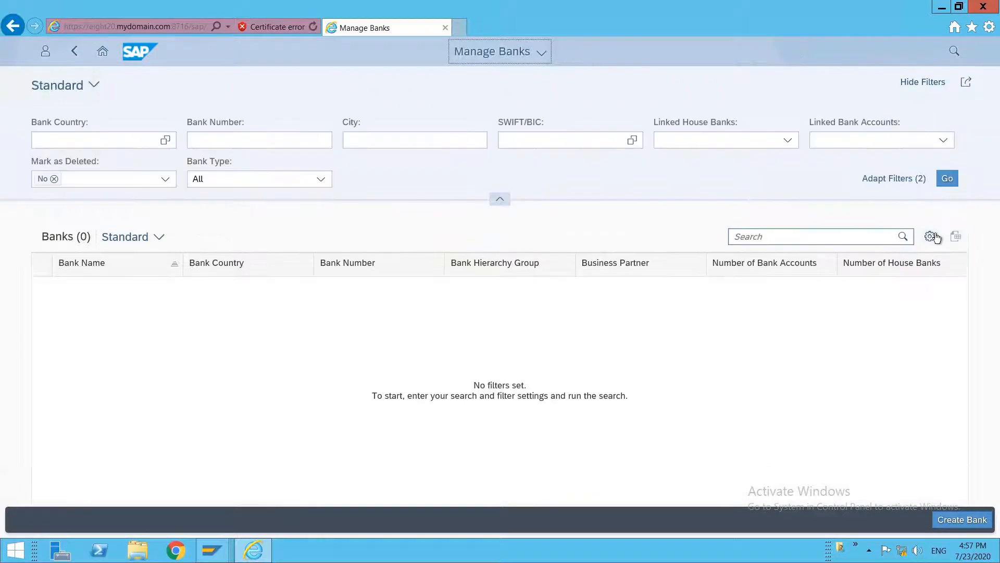
click(948, 180)
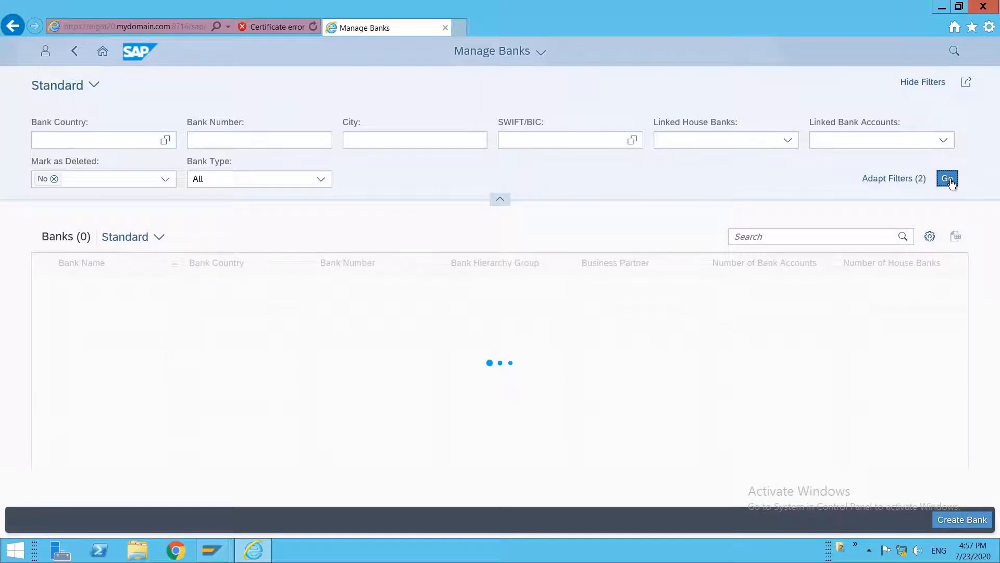
Start creating a bank with country IN, bank key AXIS00001 and bank name AXIS Bank.
click(948, 521)
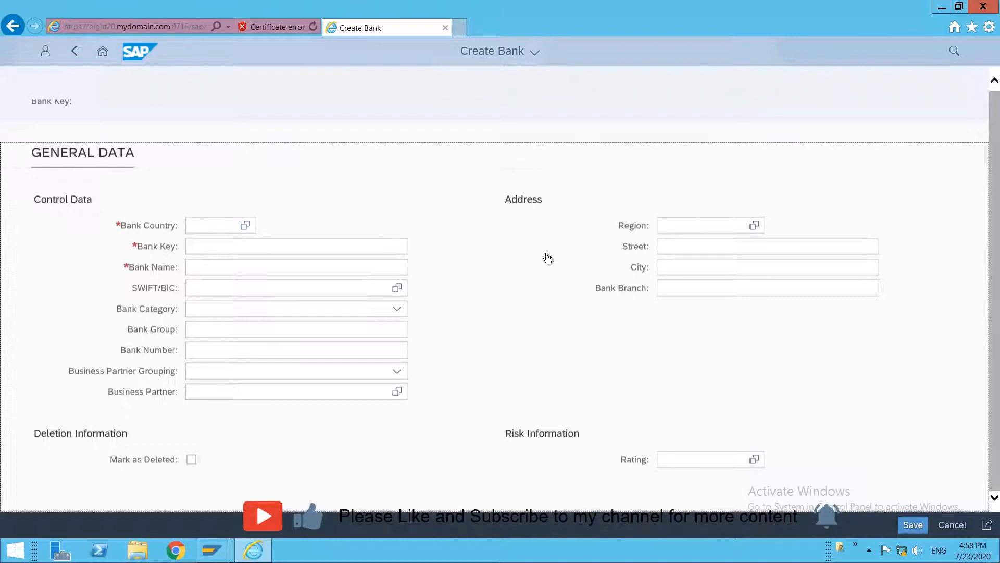
click(215, 223)
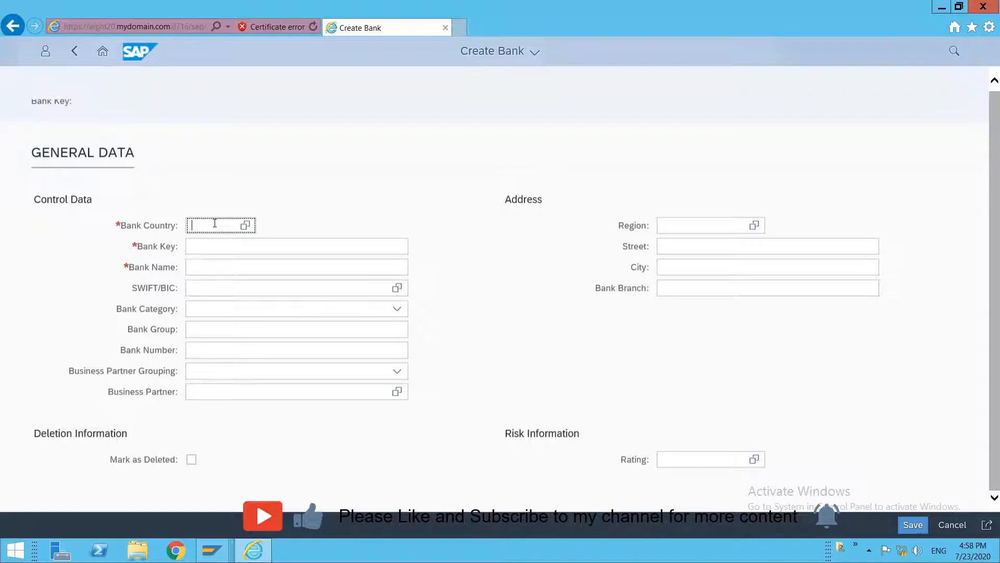
text(IN)
click(218, 246)
text(AXIS)
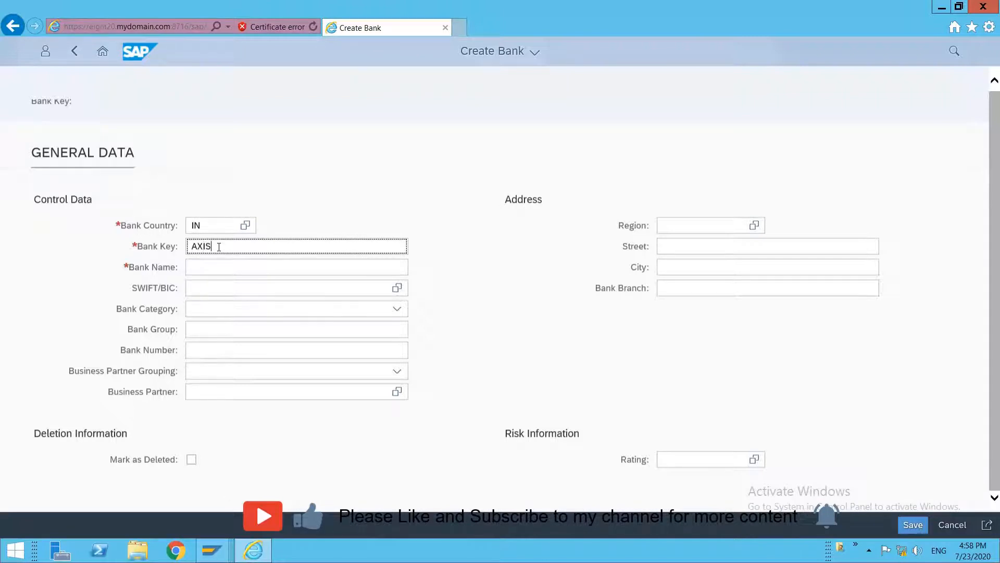
text(00001)
click(222, 265)
text(AXIS Bank)
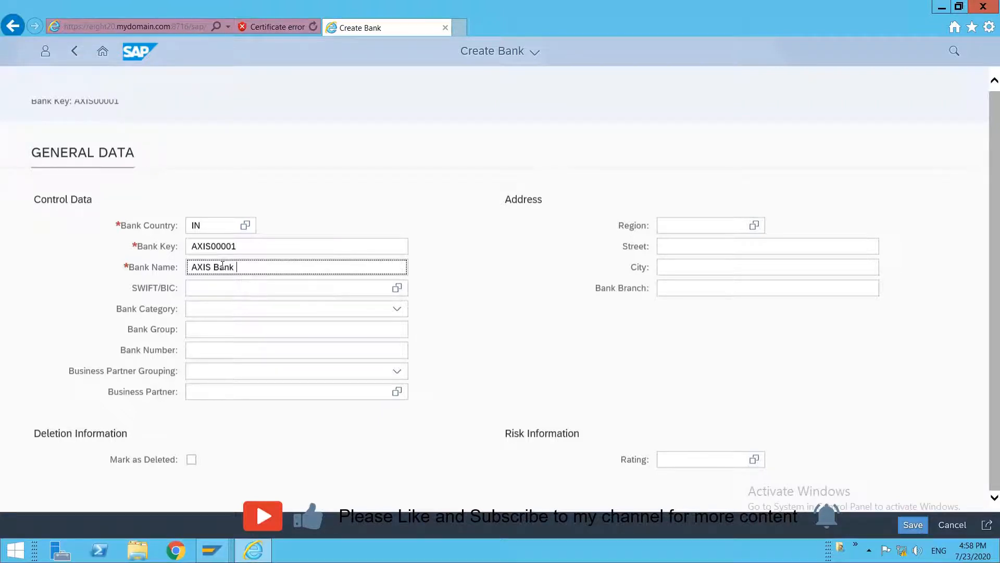
text( Street 1)
key(BackSpace)
key(BackSpace)
key(BackSpace)
key(BackSpace)
key(BackSpace)
key(BackSpace)
key(BackSpace)
key(BackSpace)
Set the bank category to External - Standard and look through the business partner groupings without choosing one.
click(397, 313)
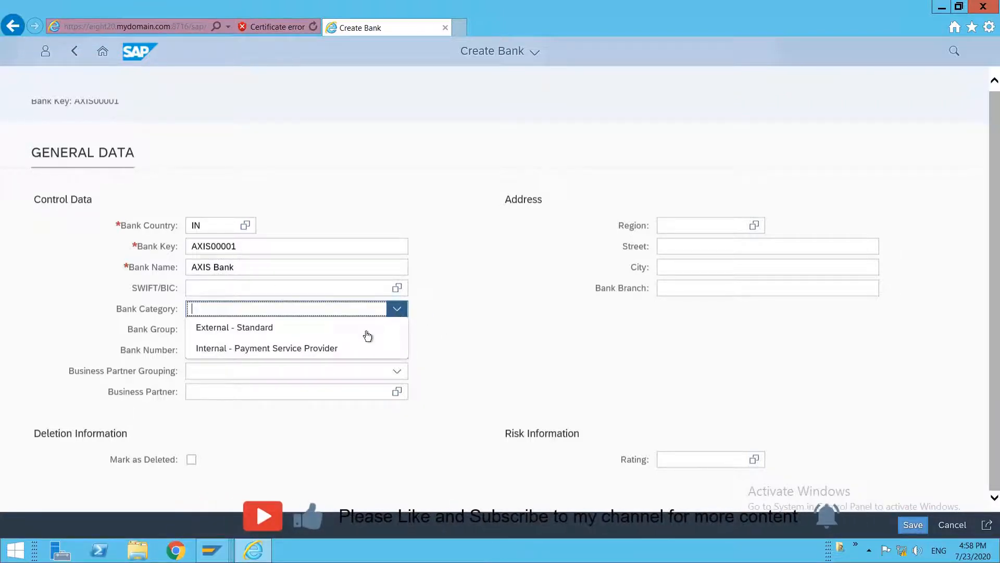
click(266, 333)
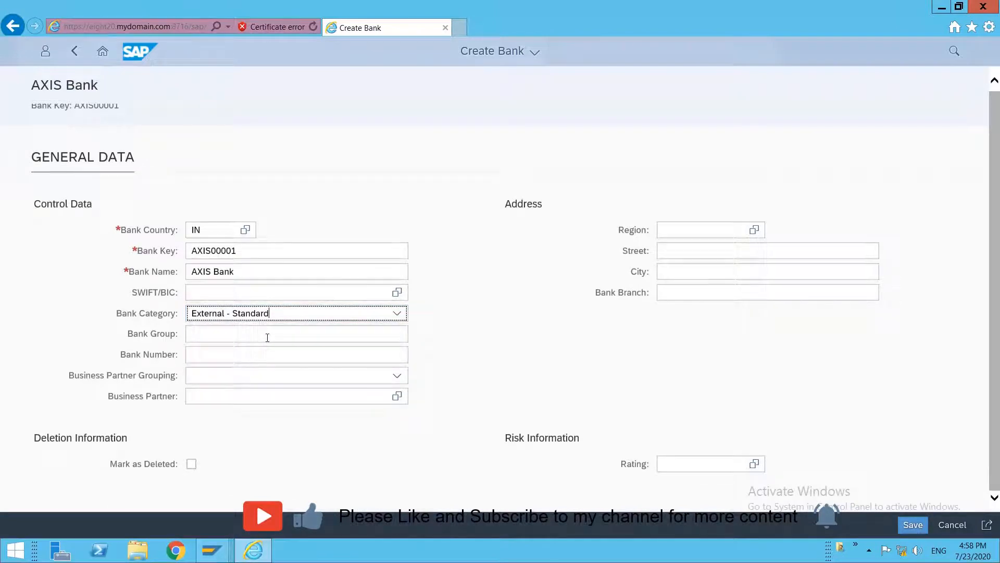
click(397, 379)
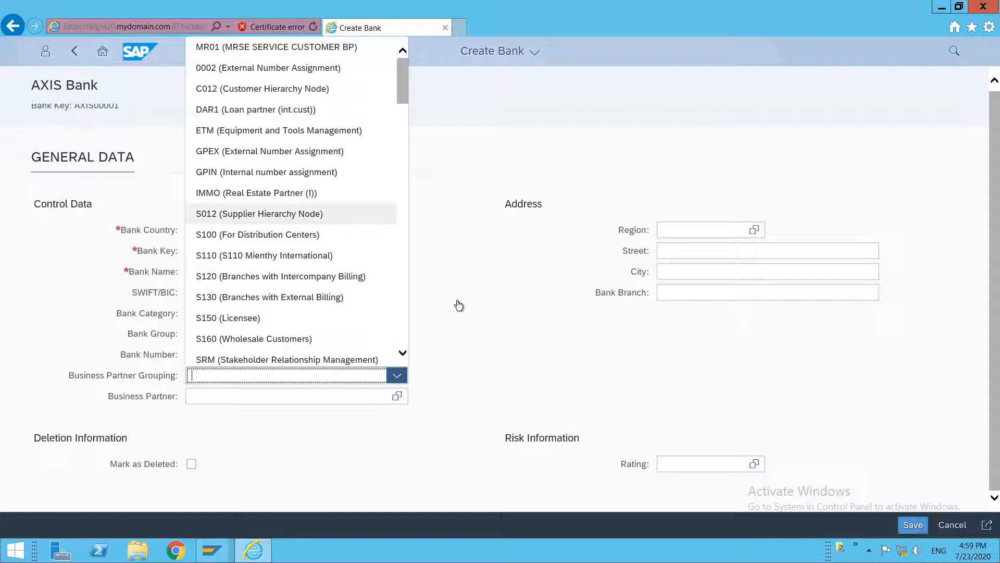
click(508, 302)
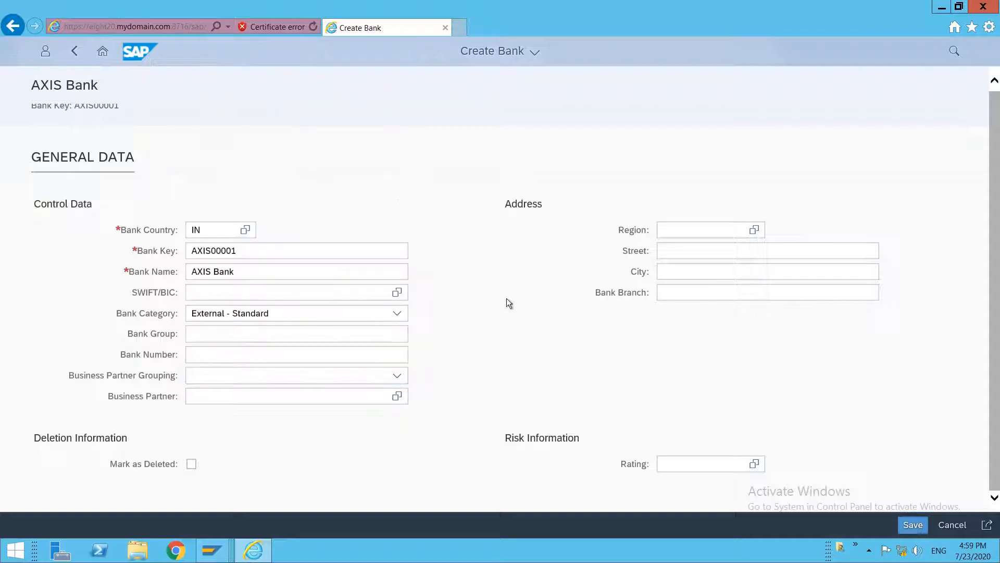
Enter the address with region 36, street Street 2, city Hyderabad and branch AXIS Bank street 2, and save the bank.
click(715, 226)
text(36)
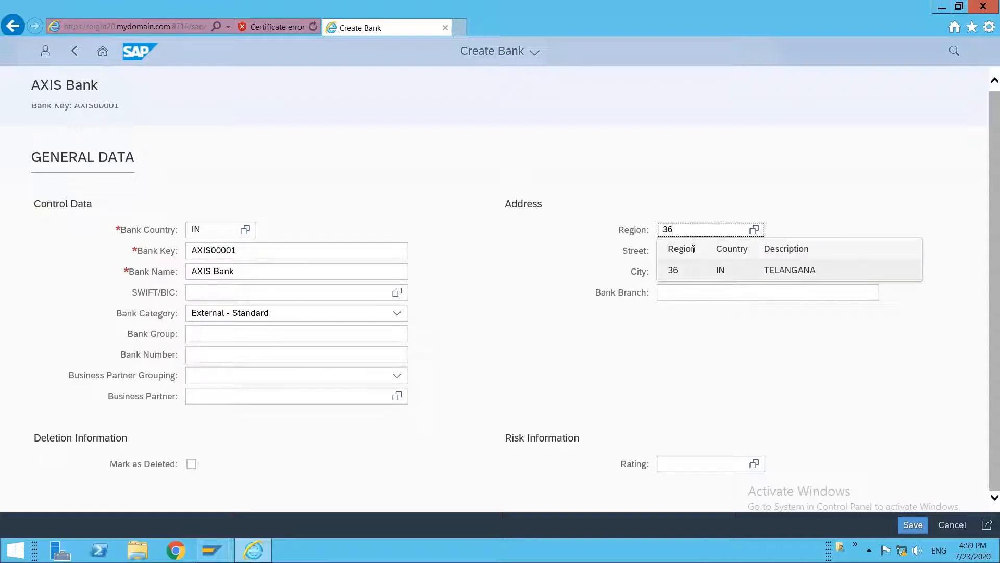
click(691, 250)
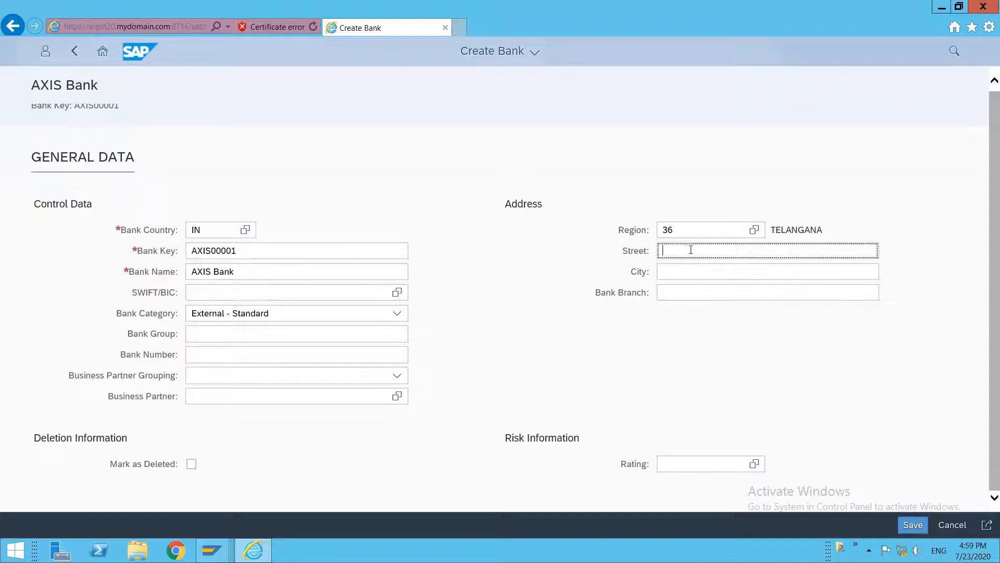
text(Street 2)
key(Tab)
text(Hyderabad)
key(Tab)
text(A)
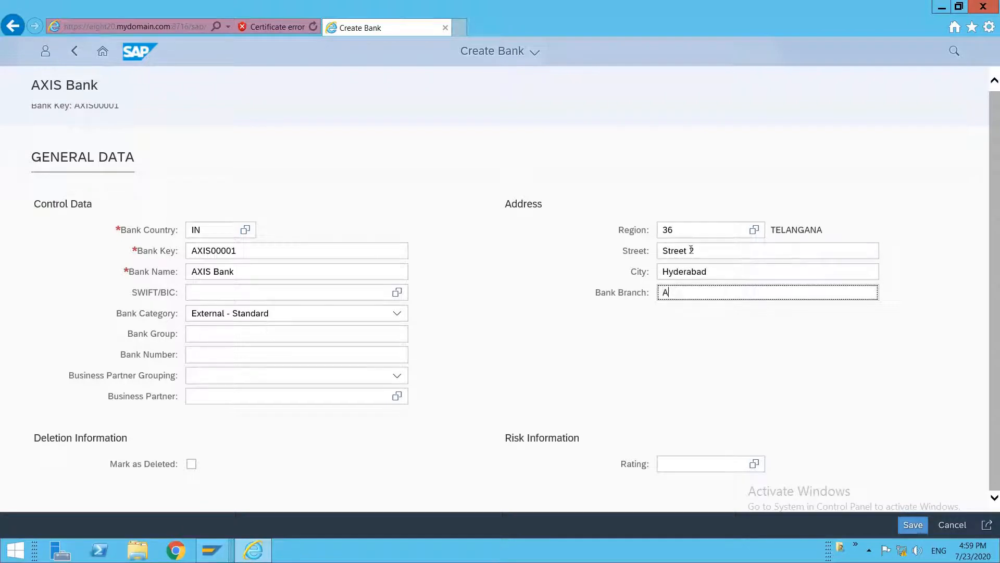
text(XIS Bank street 2)
click(911, 524)
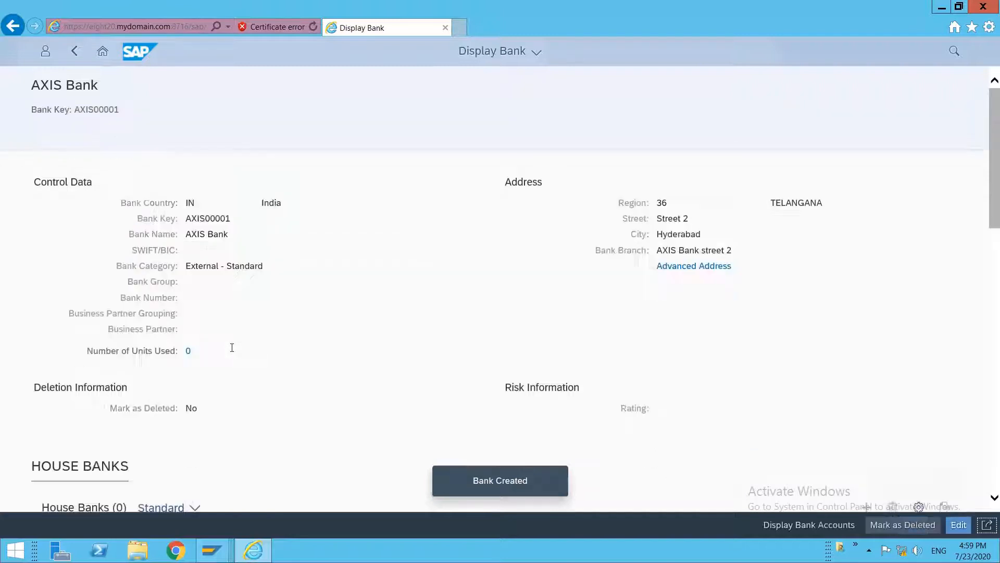
Edit the AXIS Bank record to set its bank number to AXIS000001 and save the change.
click(957, 525)
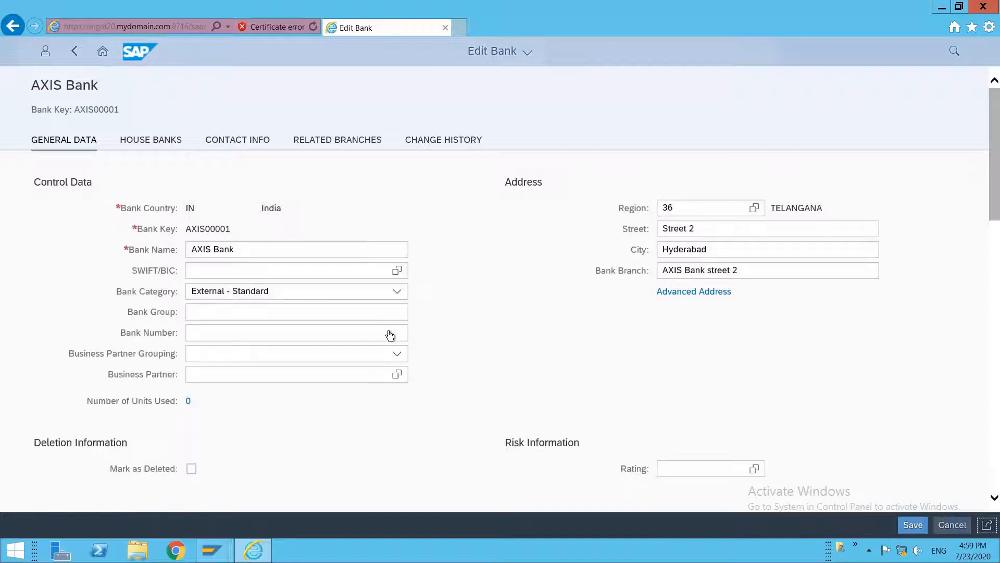
click(232, 332)
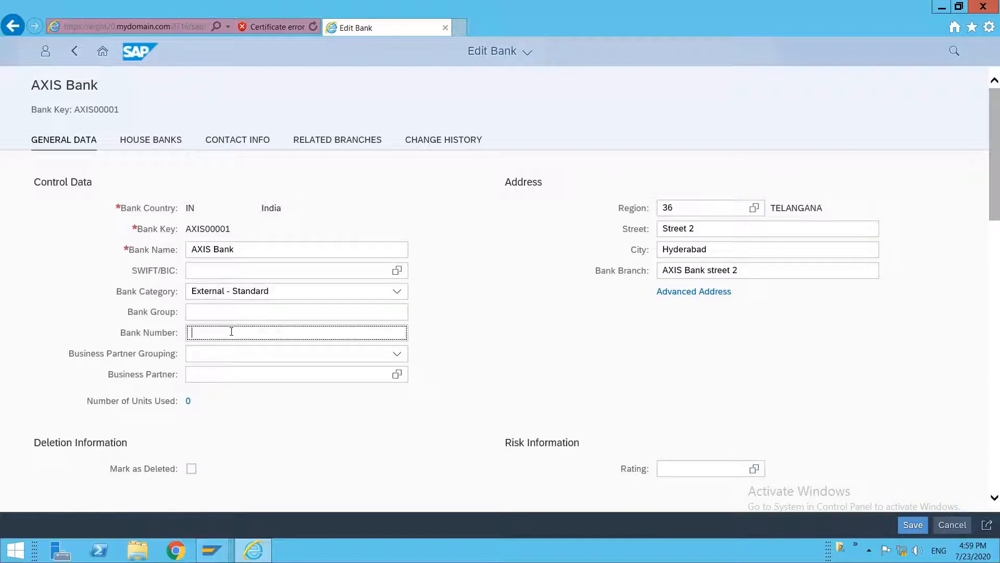
text(AXIS000001)
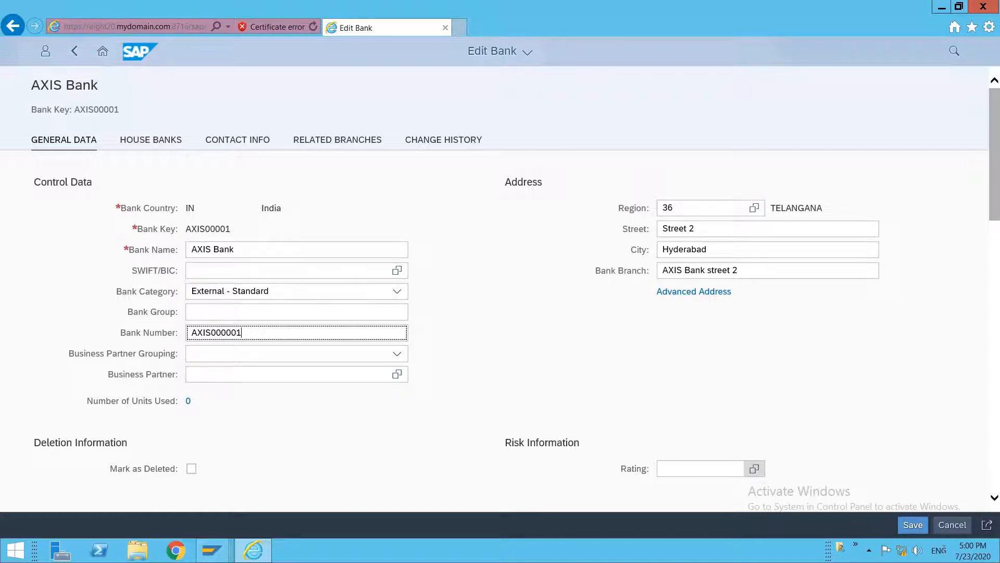
click(913, 526)
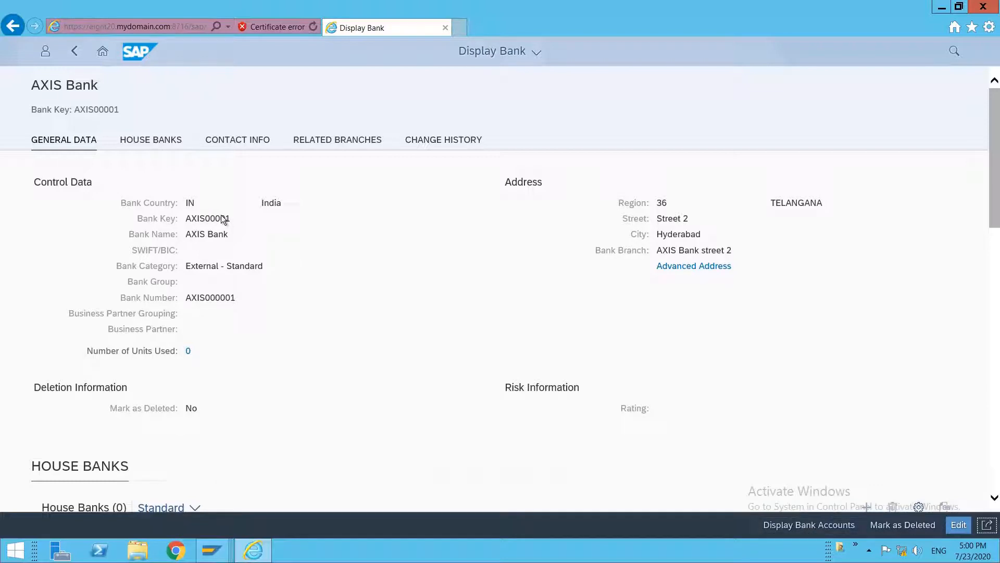
Edit AXIS Bank again and add a house bank with company code AVIN and house bank ID AXIS1.
click(149, 141)
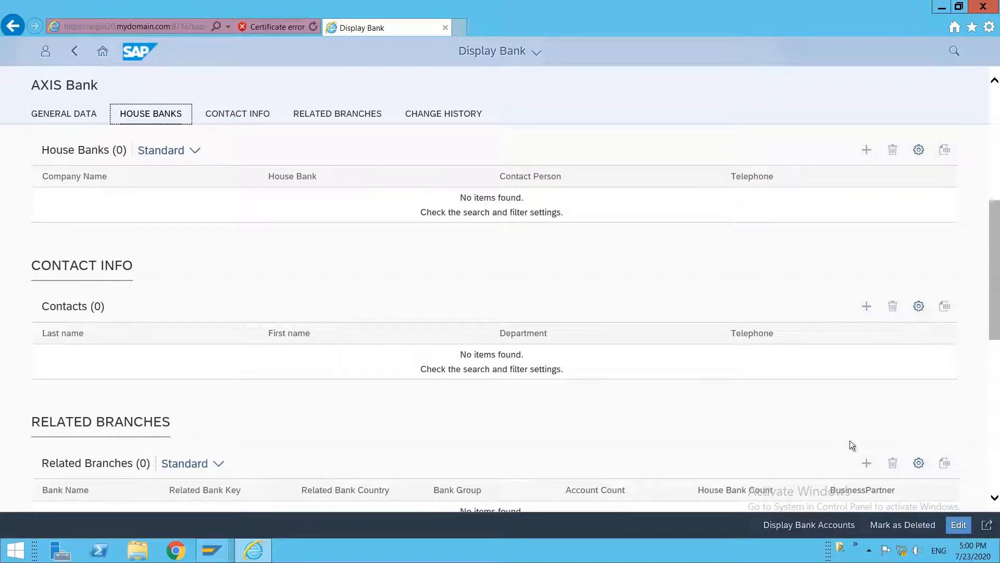
click(957, 525)
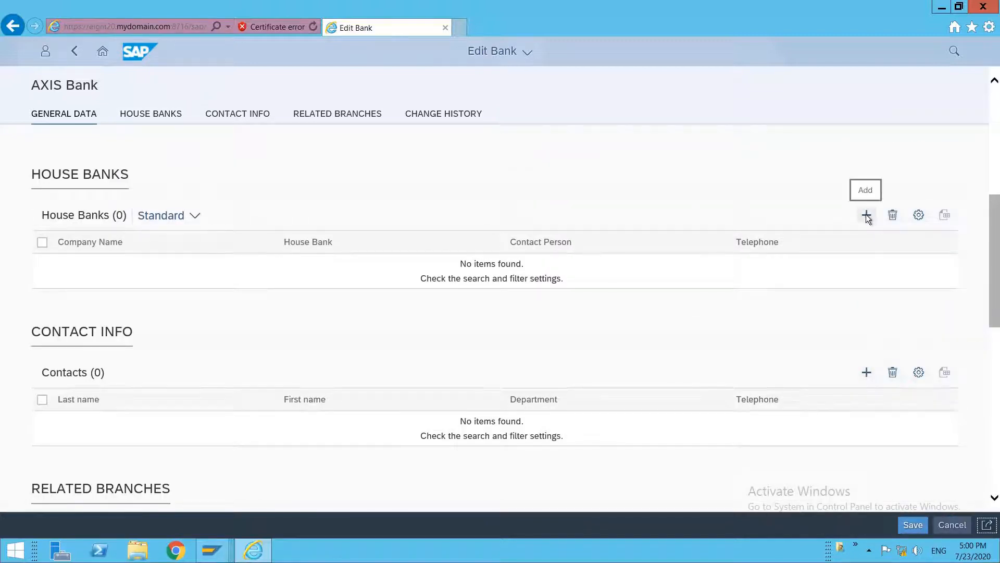
click(867, 216)
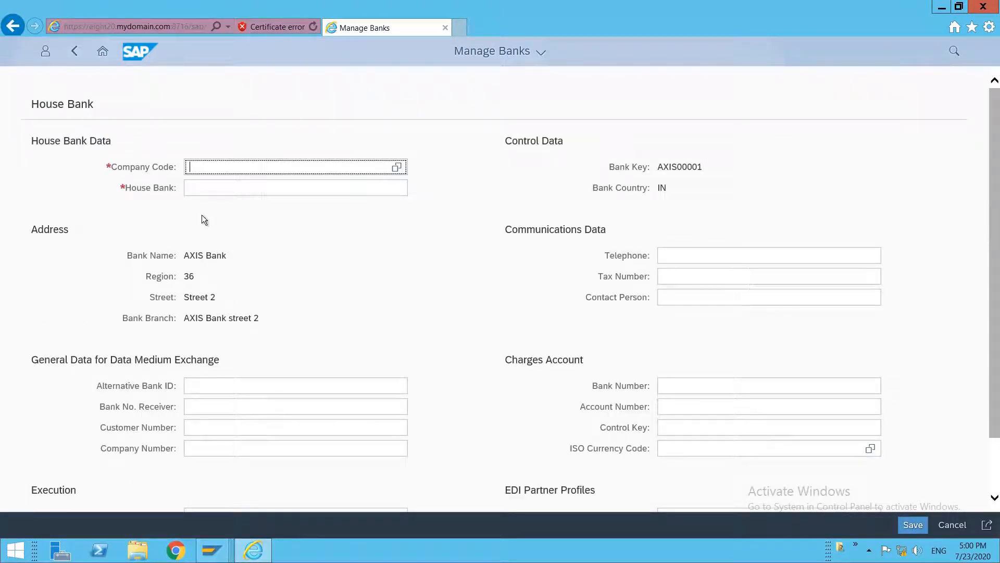
text(AVIN)
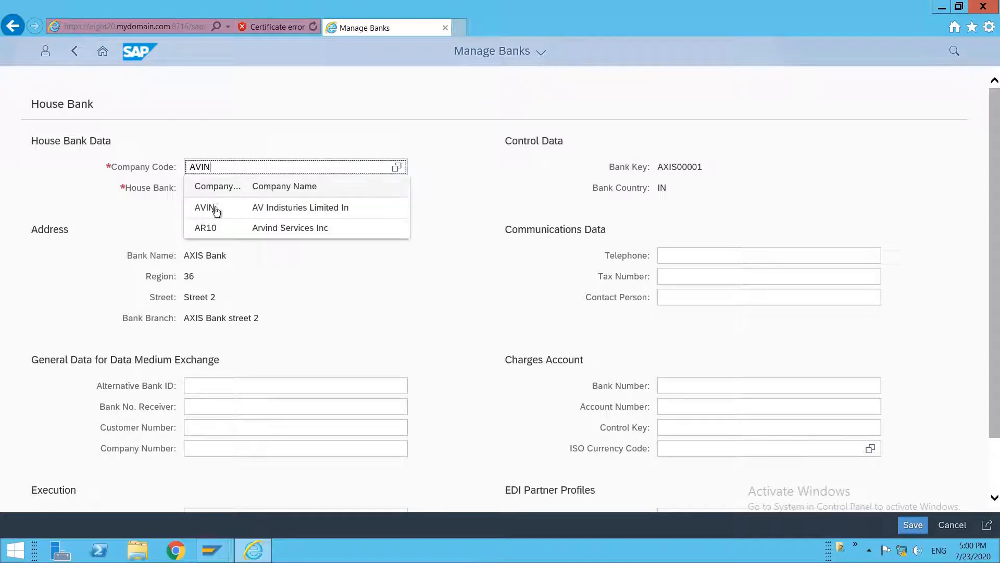
click(222, 186)
click(223, 186)
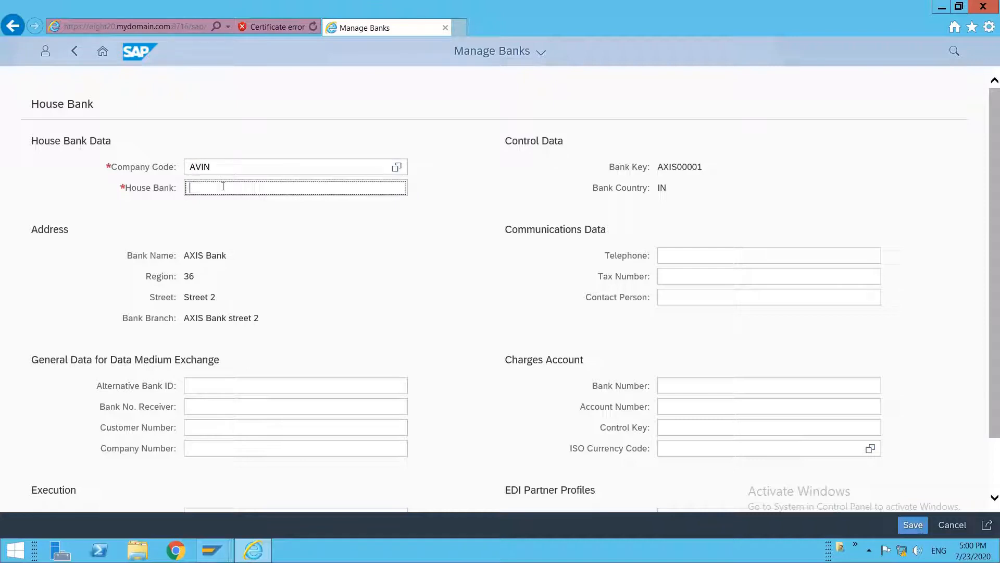
text(AXIS1)
Enter charges account bank number AXIS000001 and the charges account number for house bank AXIS1, and save the house bank.
click(695, 386)
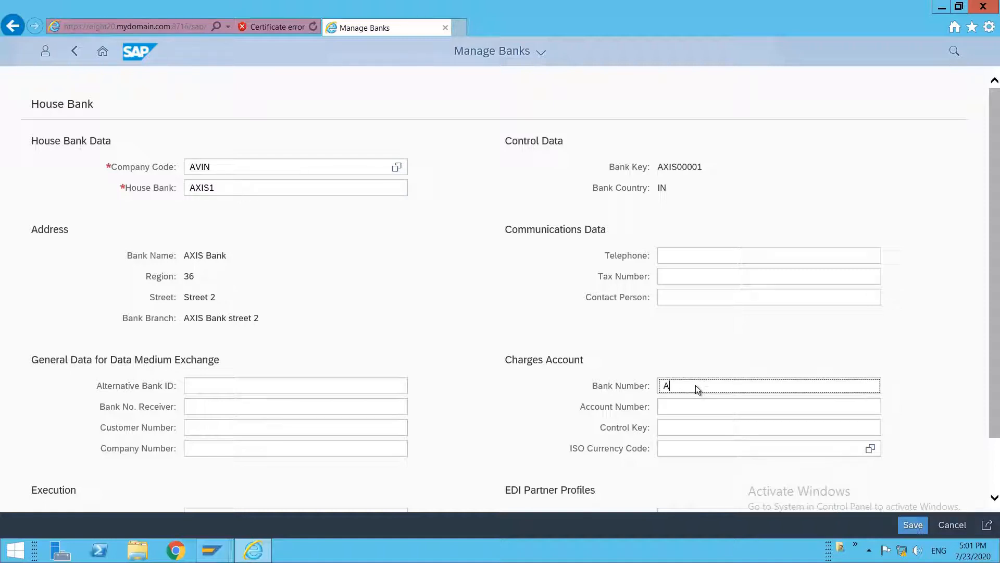
text(AXIS000001)
click(695, 406)
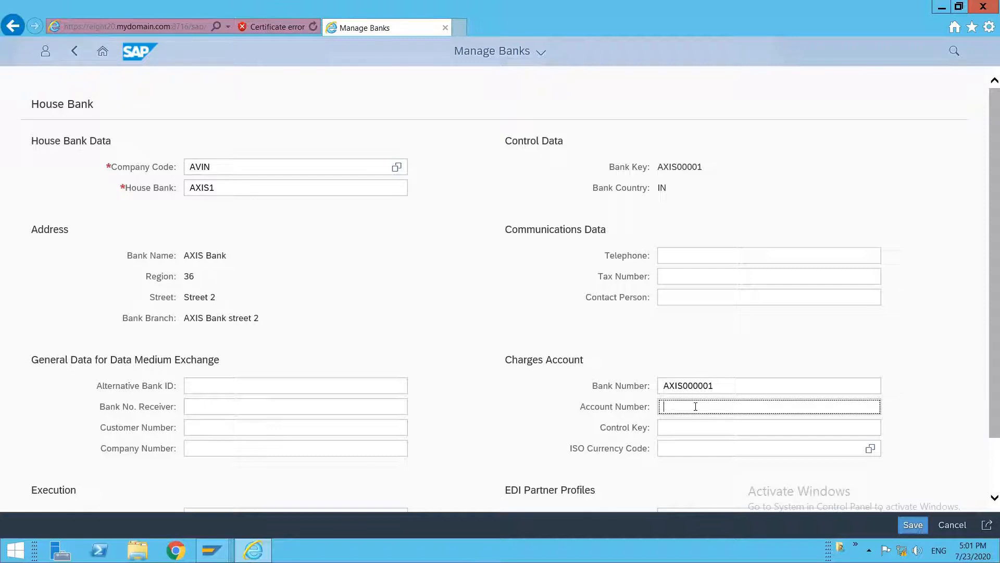
text(123412341234)
click(996, 465)
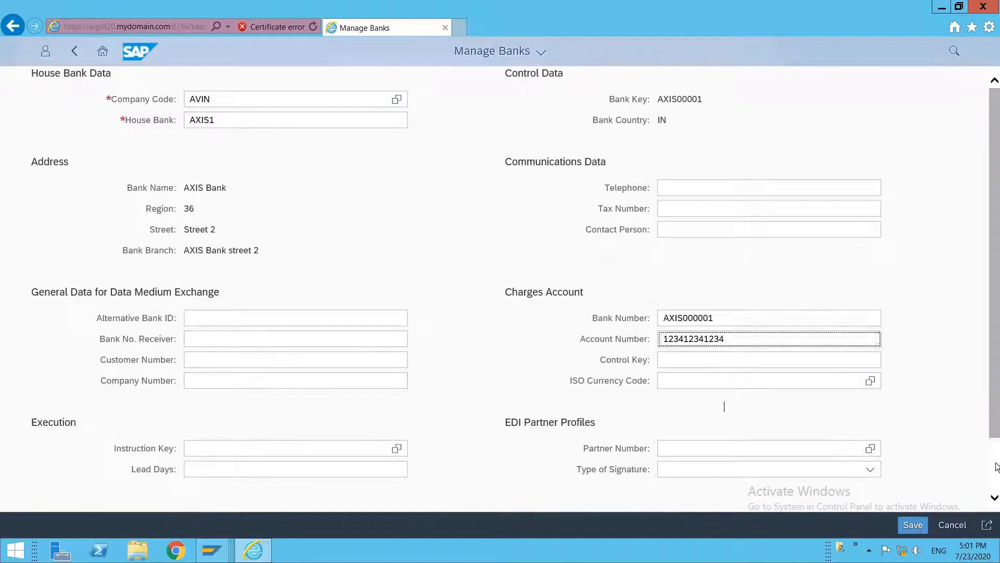
click(911, 524)
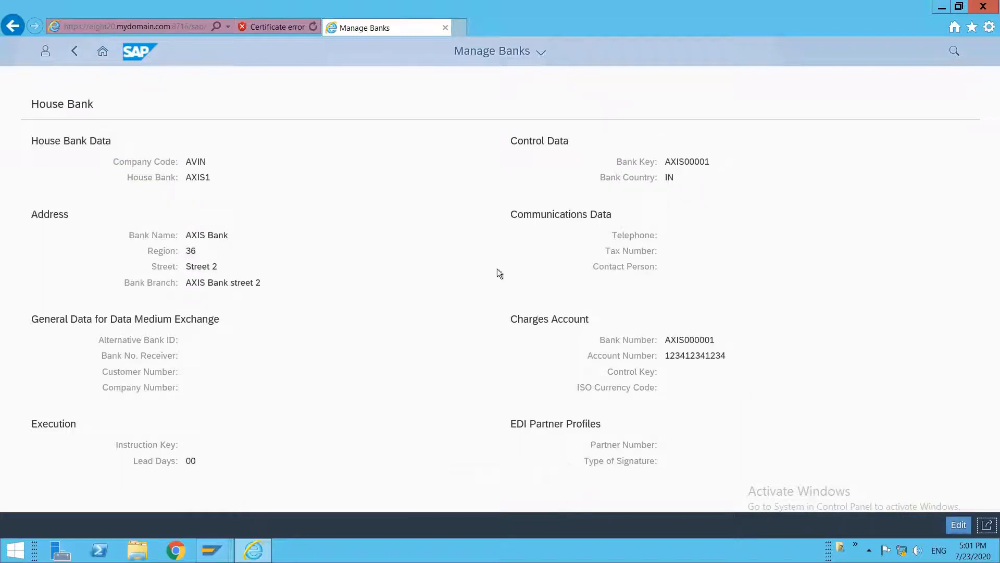
Return to the AXIS Bank record, display its bank accounts and start creating a new bank account.
click(75, 51)
click(74, 59)
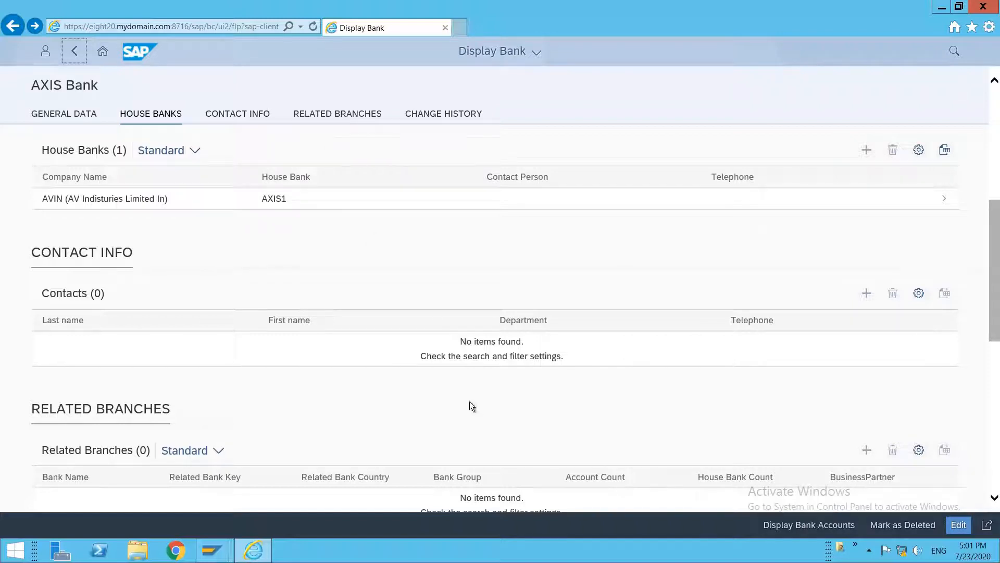
click(805, 527)
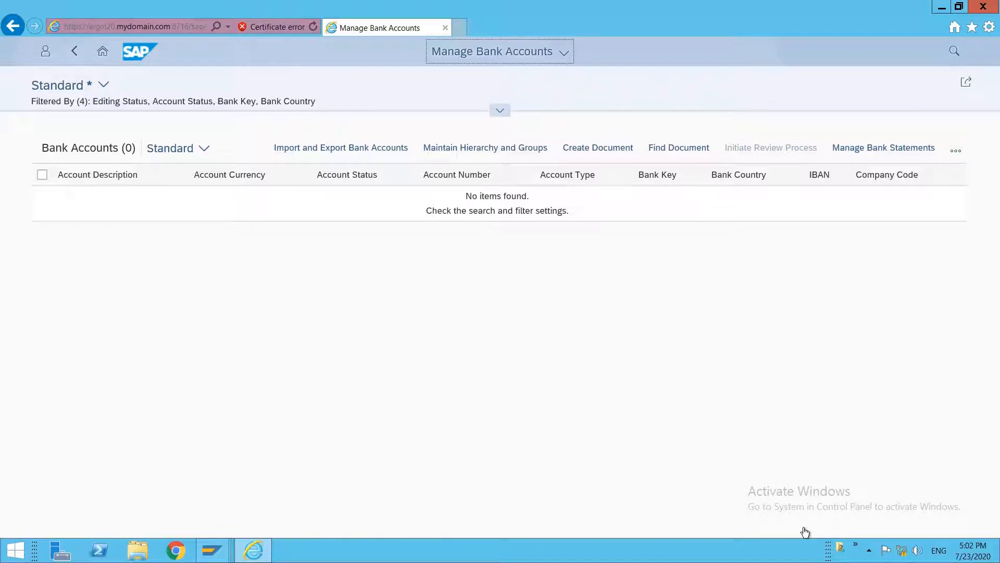
click(957, 152)
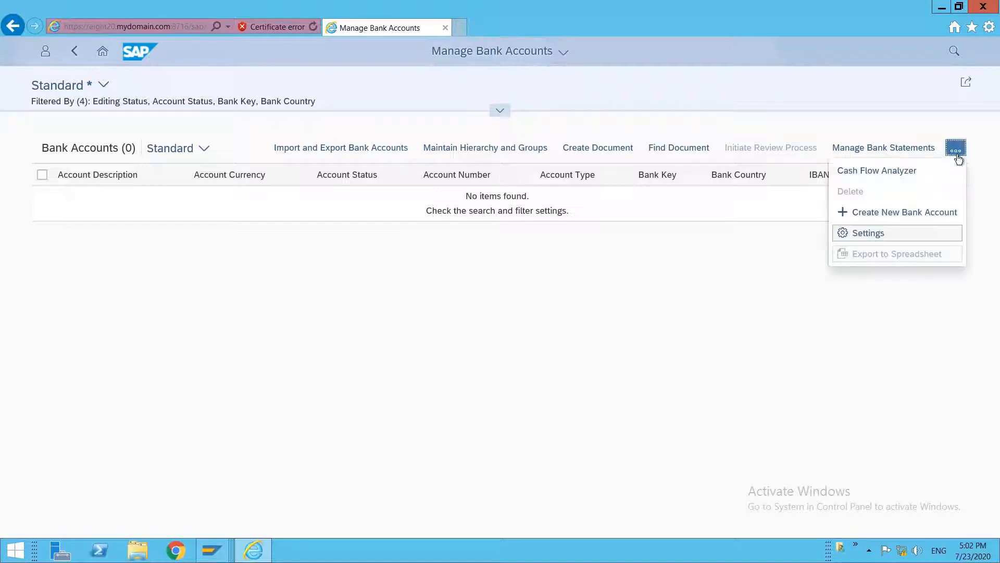
click(911, 214)
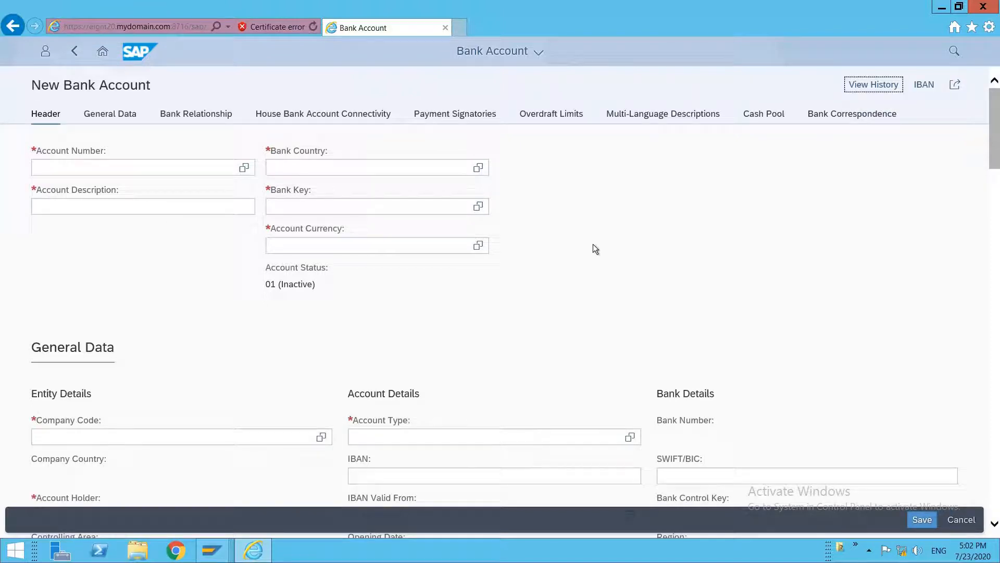
Enter the bank account number and the account description AXIS Bank AVIN 1.
click(150, 168)
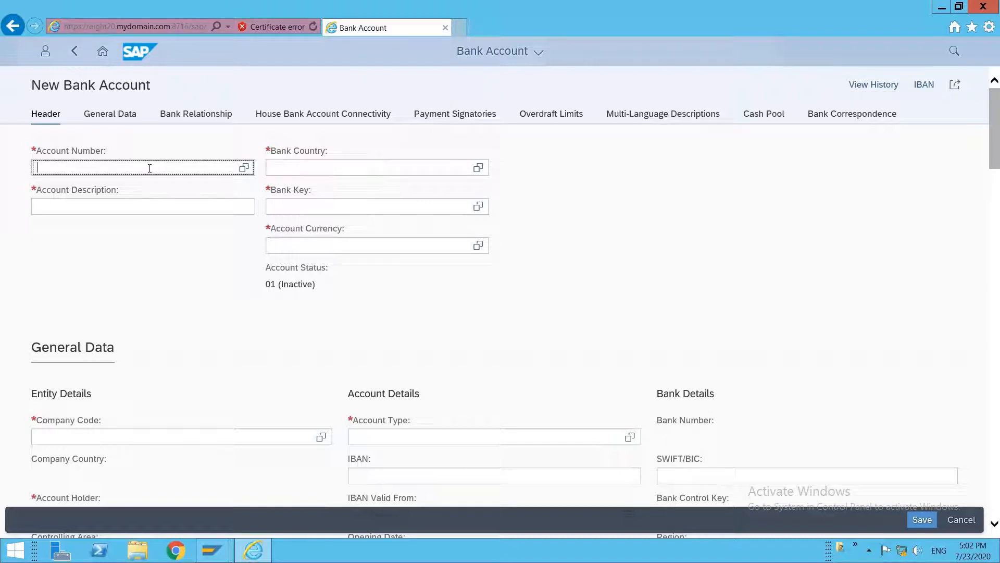
text(123123123123)
click(217, 205)
text(AXIS)
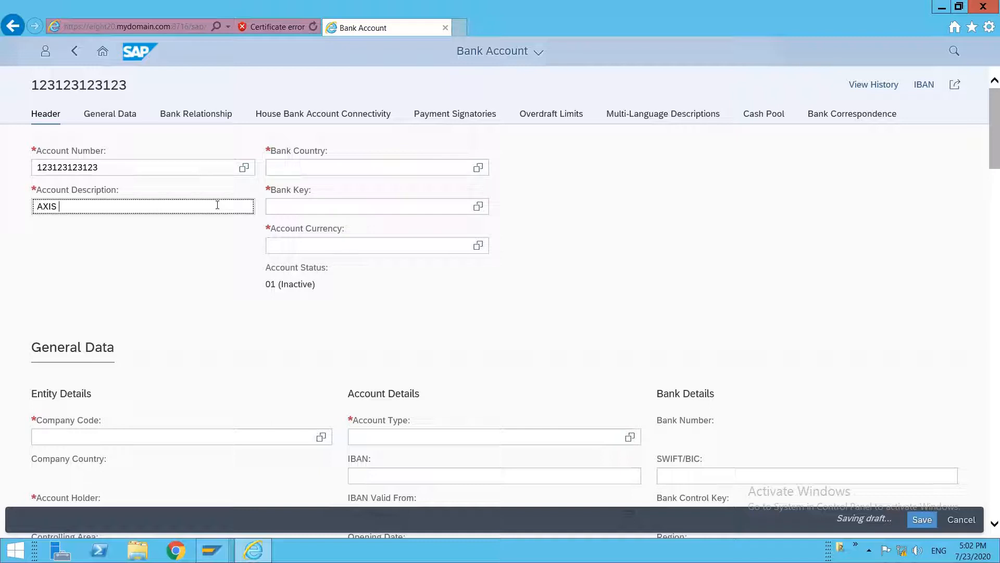
text( Ban AVIN 1)
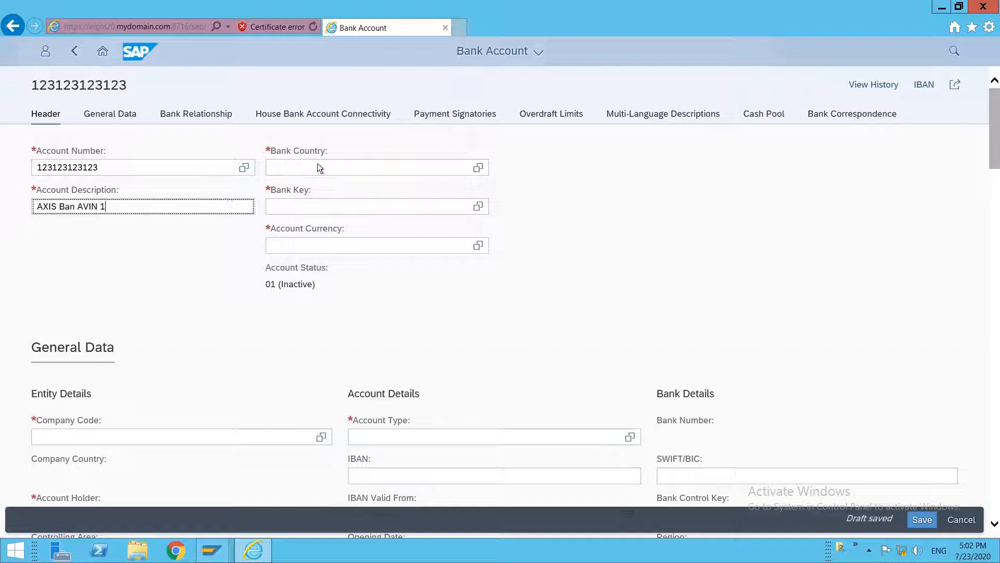
click(75, 206)
text(k)
Set the bank account's bank country to IN, bank key to AXIS00001 and account currency to INR.
click(298, 171)
text(IN)
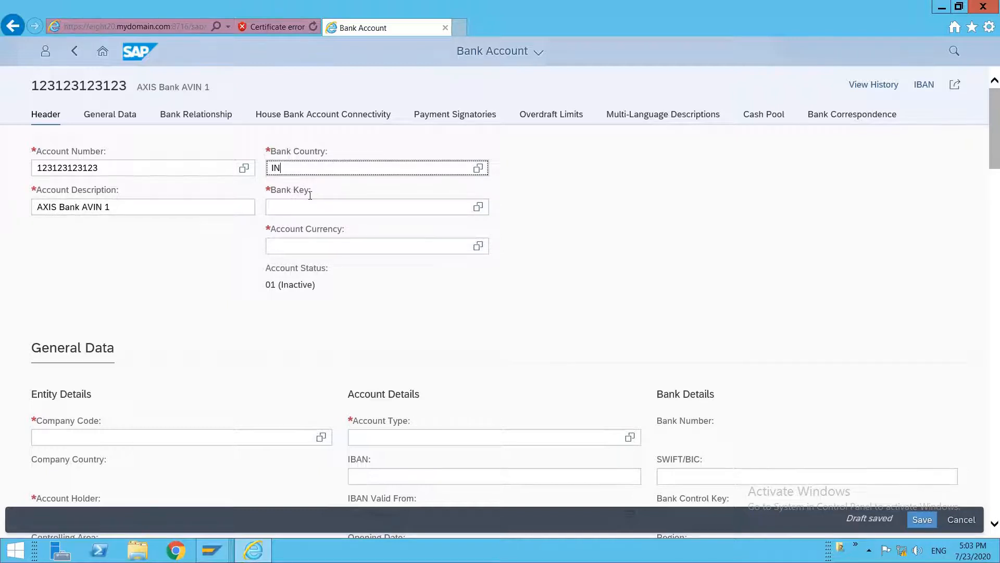
key(Return)
click(317, 208)
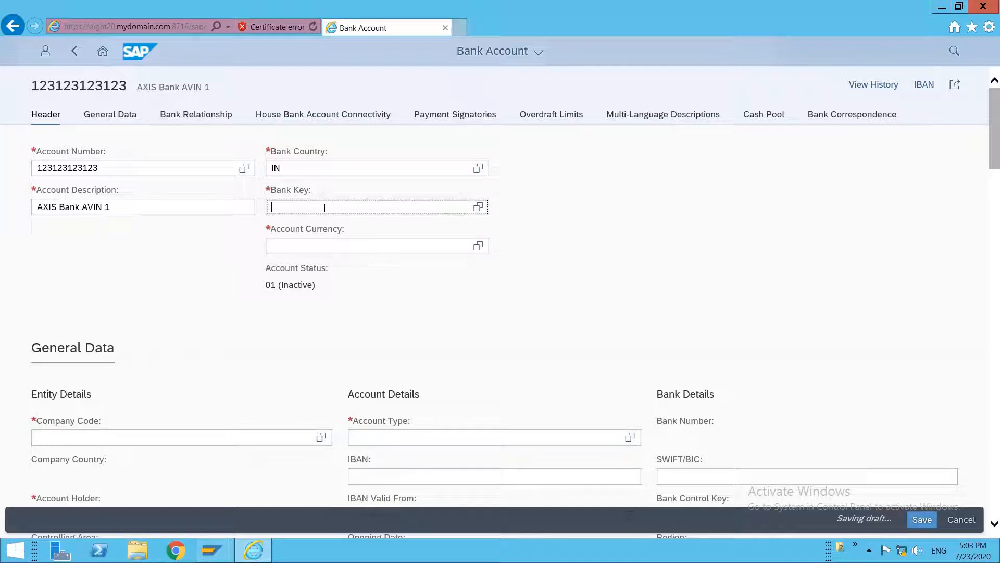
text(AXIS00)
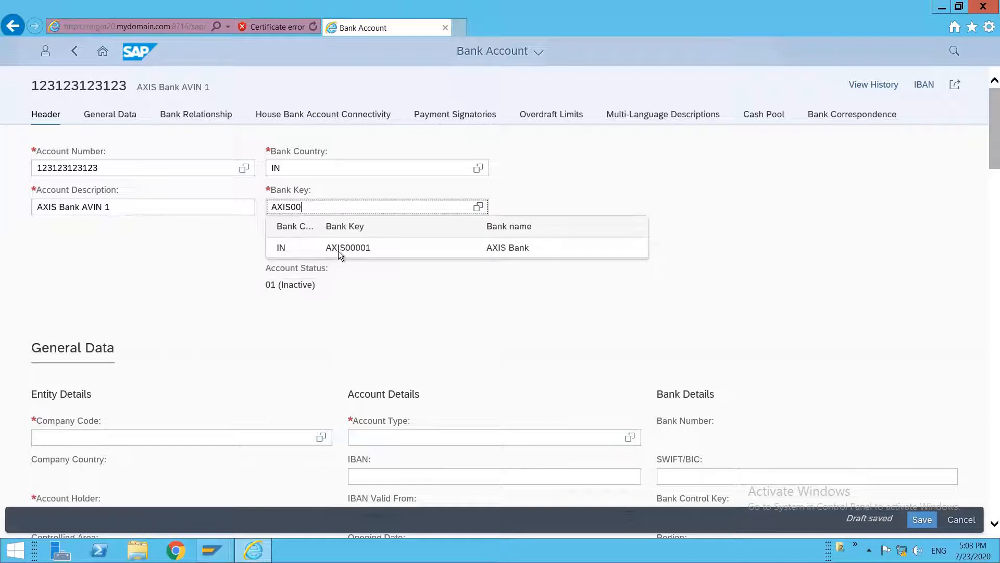
click(340, 249)
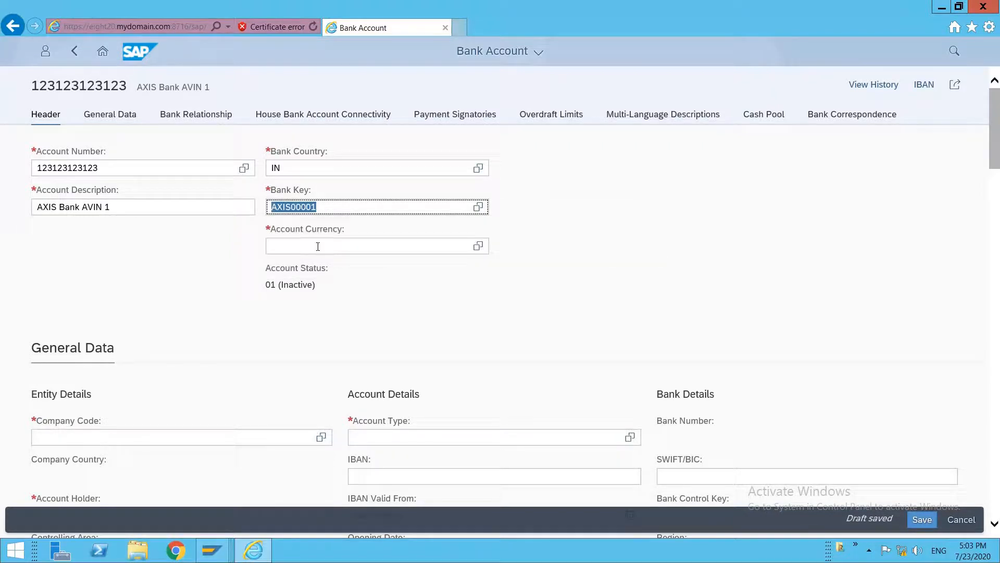
click(318, 246)
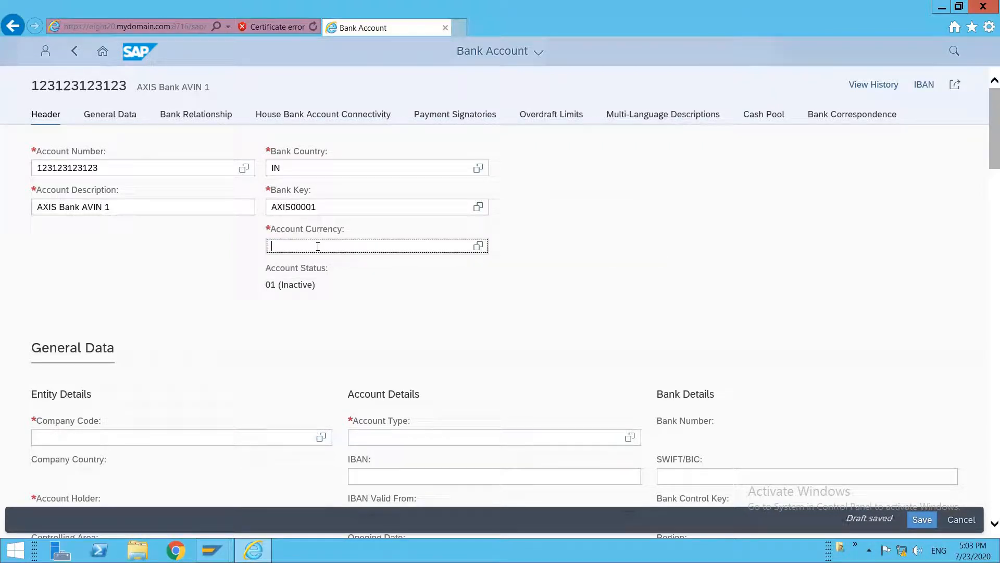
text(INR)
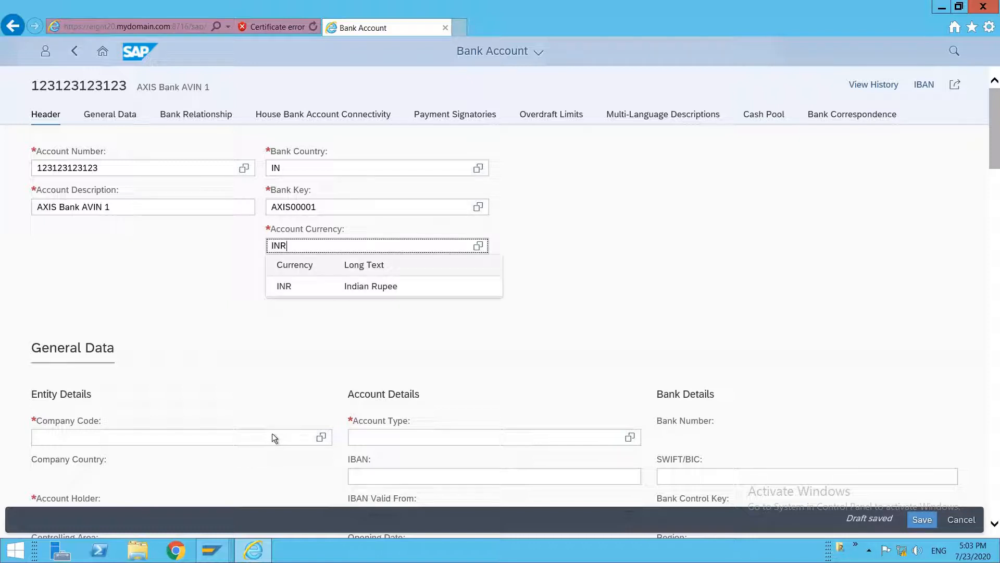
click(314, 286)
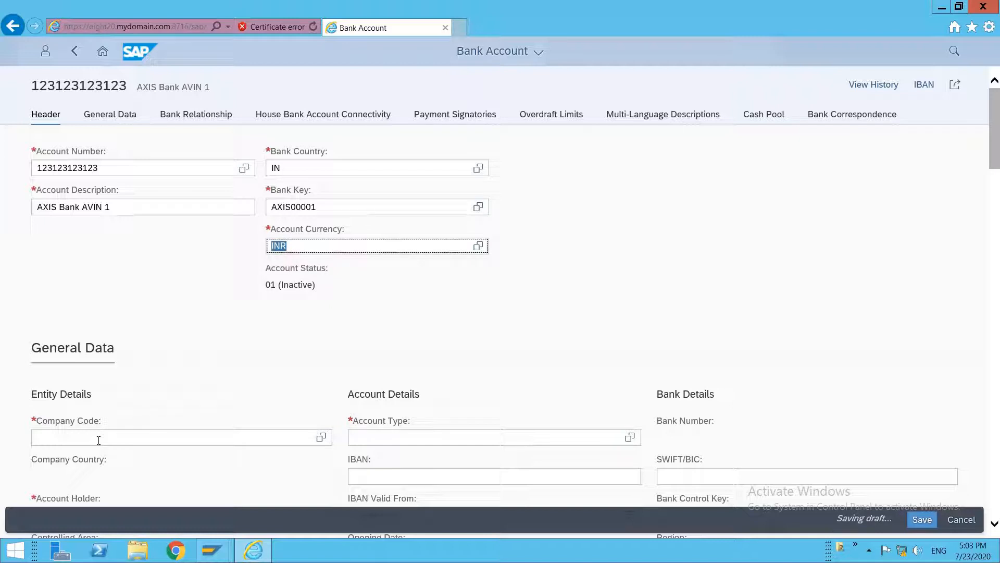
Assign the bank account to company code AVIN with account type 02 Current Account.
click(99, 440)
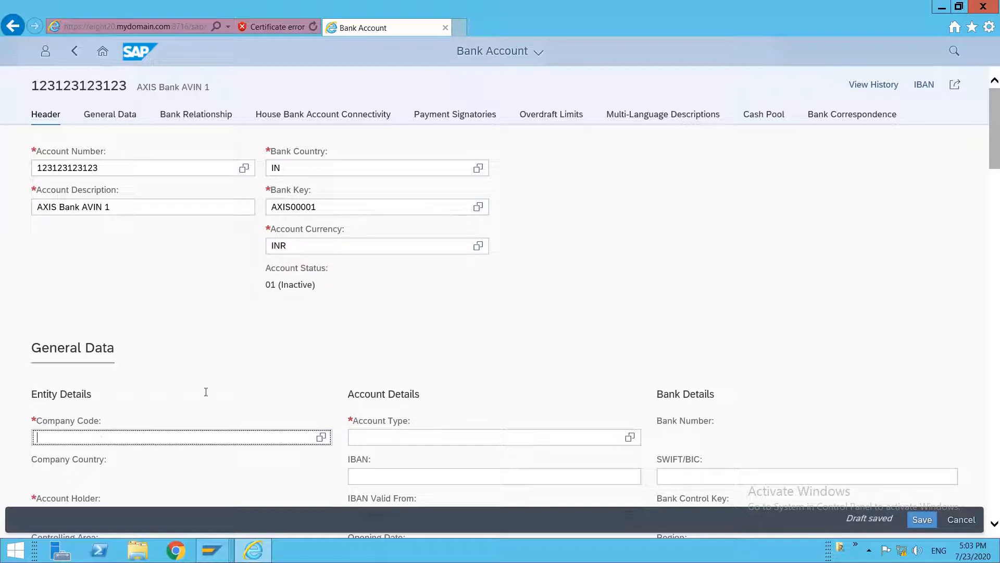
text(AVIN)
click(390, 437)
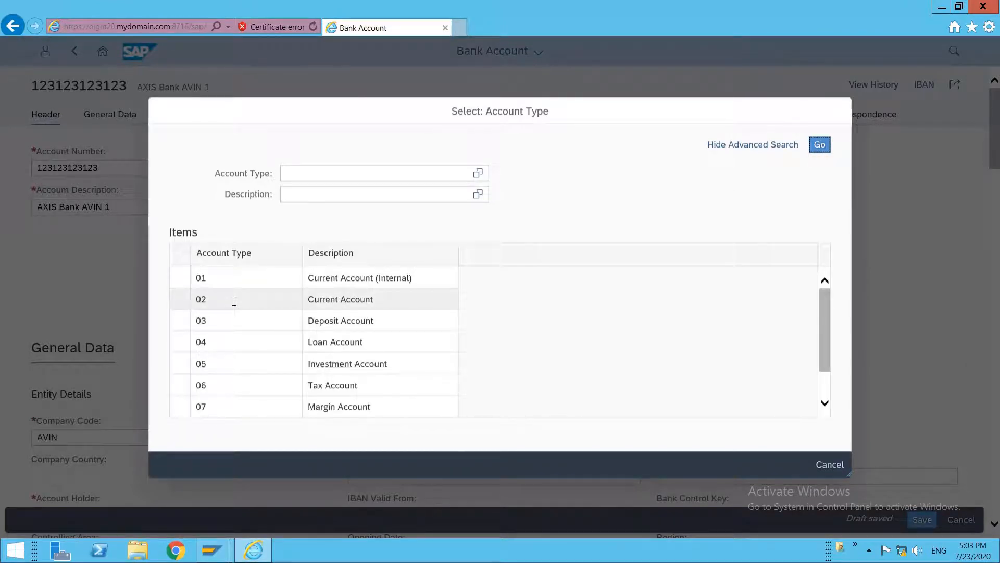
click(352, 299)
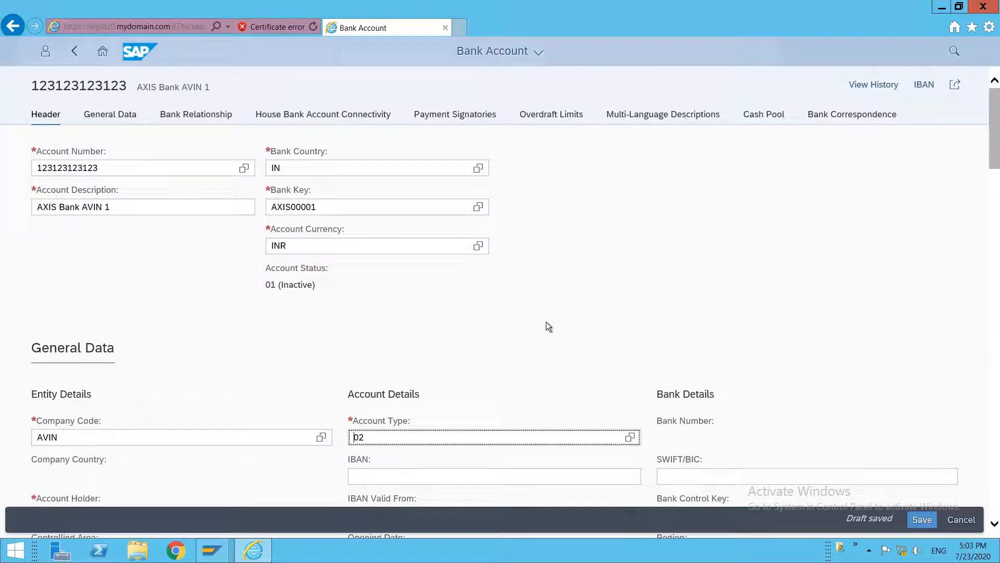
Add a house bank account connectivity entry to the bank account and set its house bank account to AXIS1.
scroll(645, 367, down, 5)
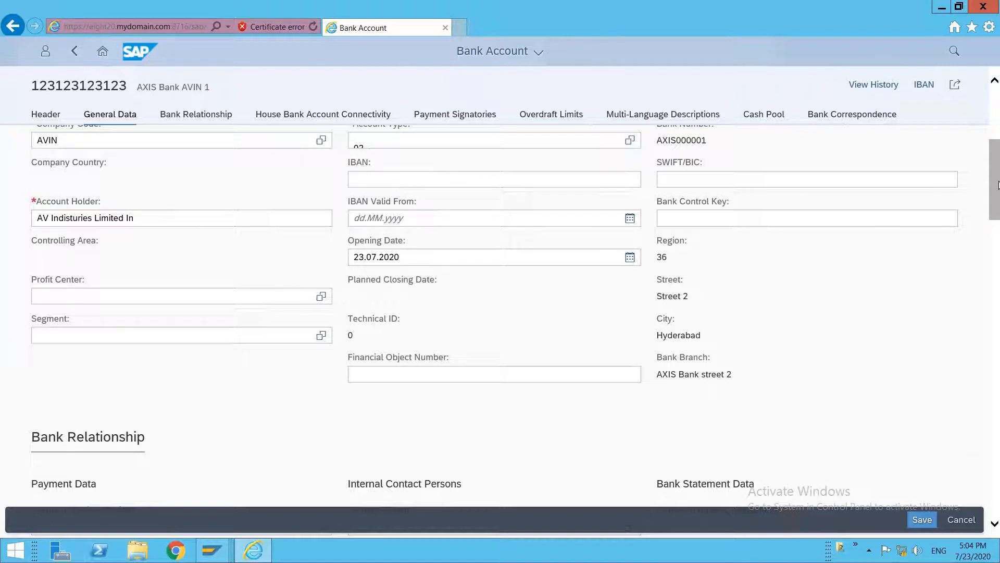
scroll(996, 180, up, 1)
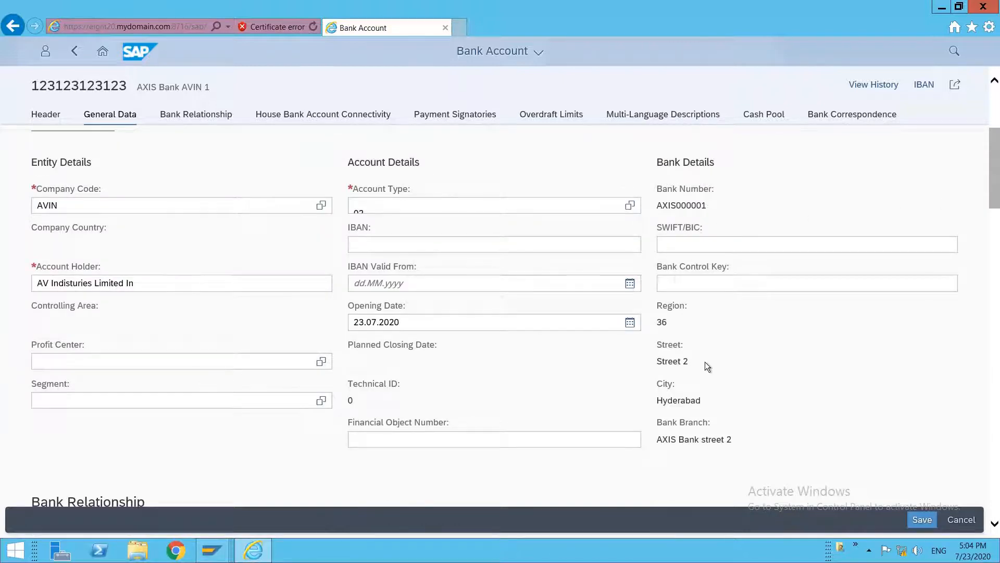
scroll(707, 367, down, 2)
scroll(707, 370, down, 4)
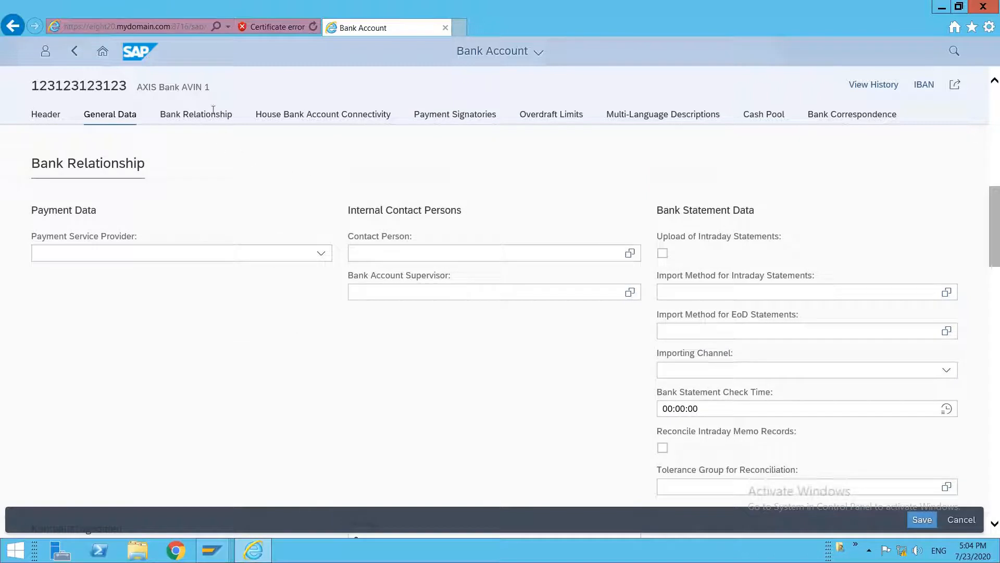
click(300, 115)
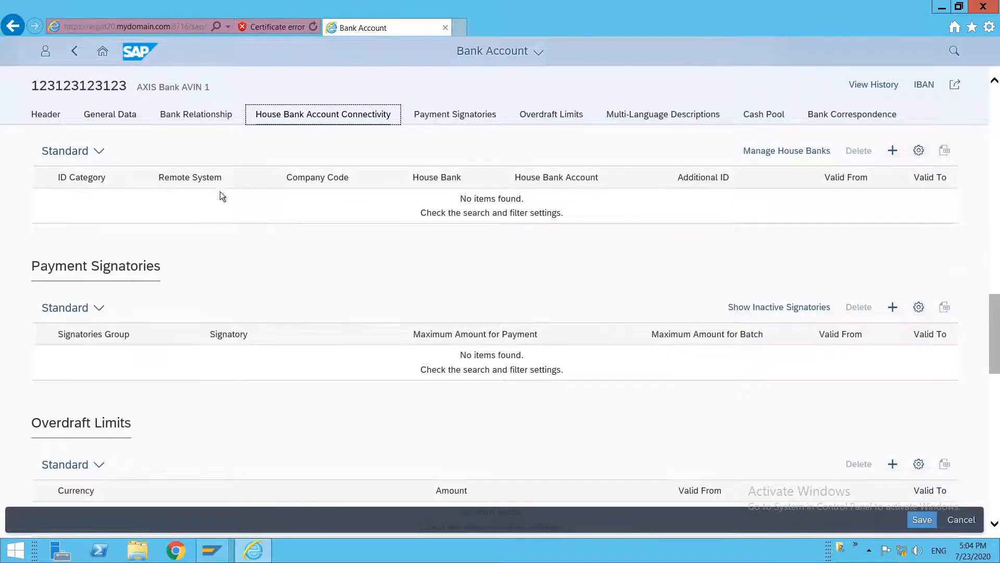
click(893, 151)
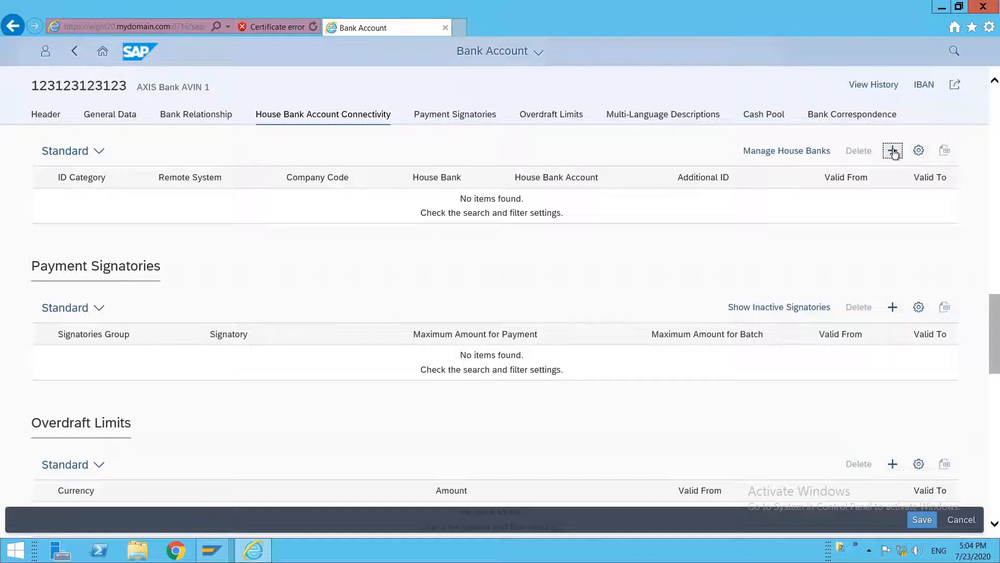
click(893, 151)
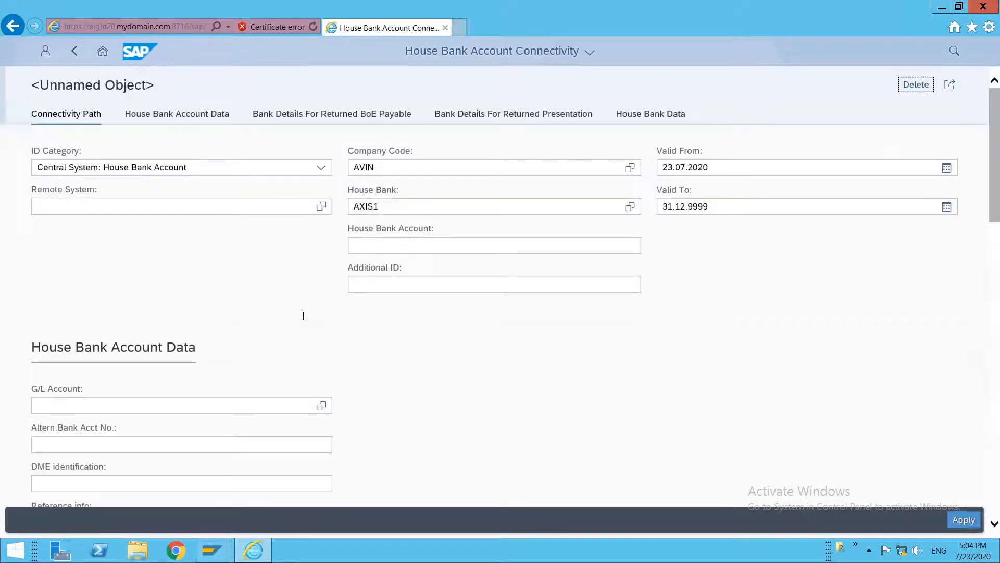
click(376, 245)
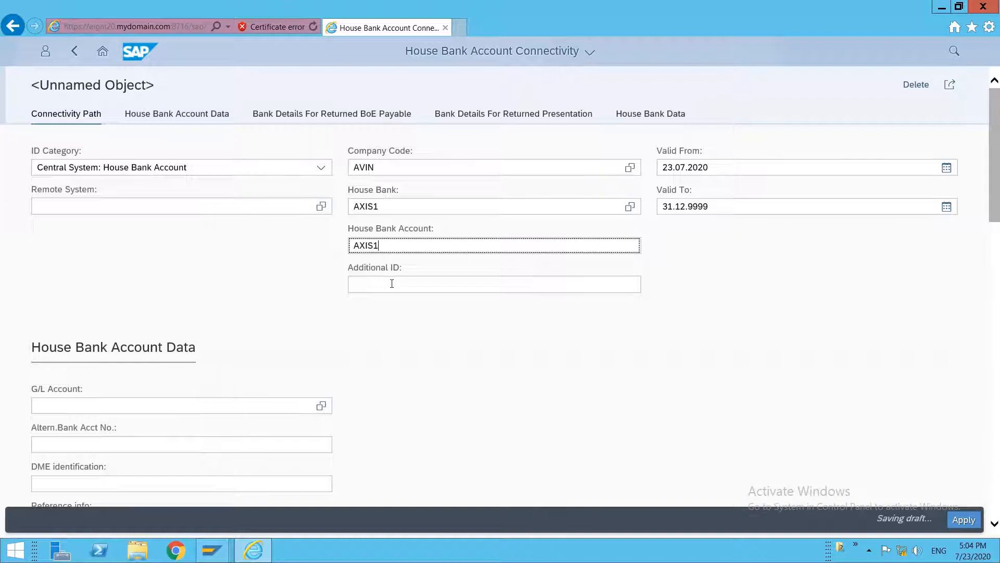
click(225, 407)
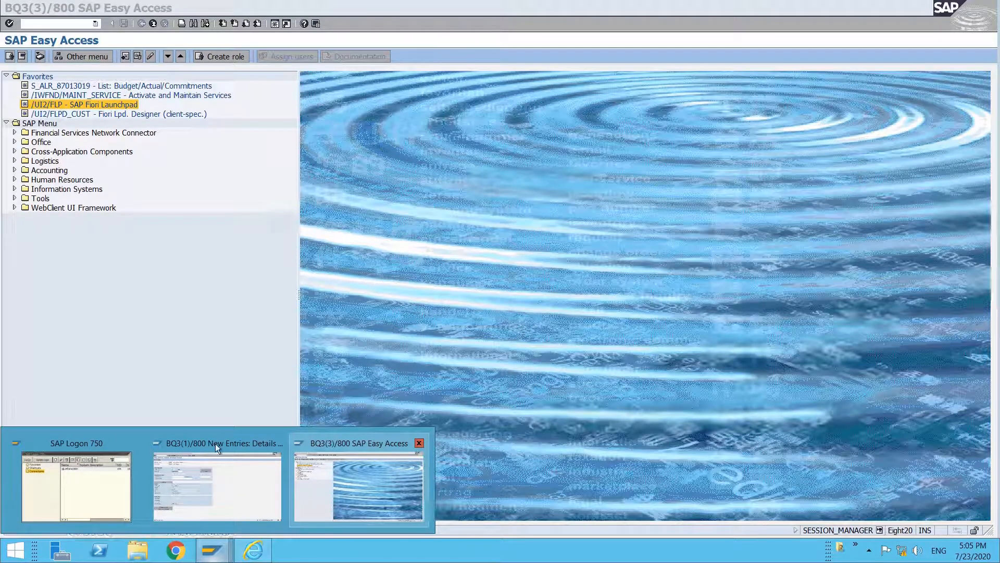
Switch to the SAP GUI and start creating G/L account C007 for company code AVIN in central G/L account maintenance.
click(217, 445)
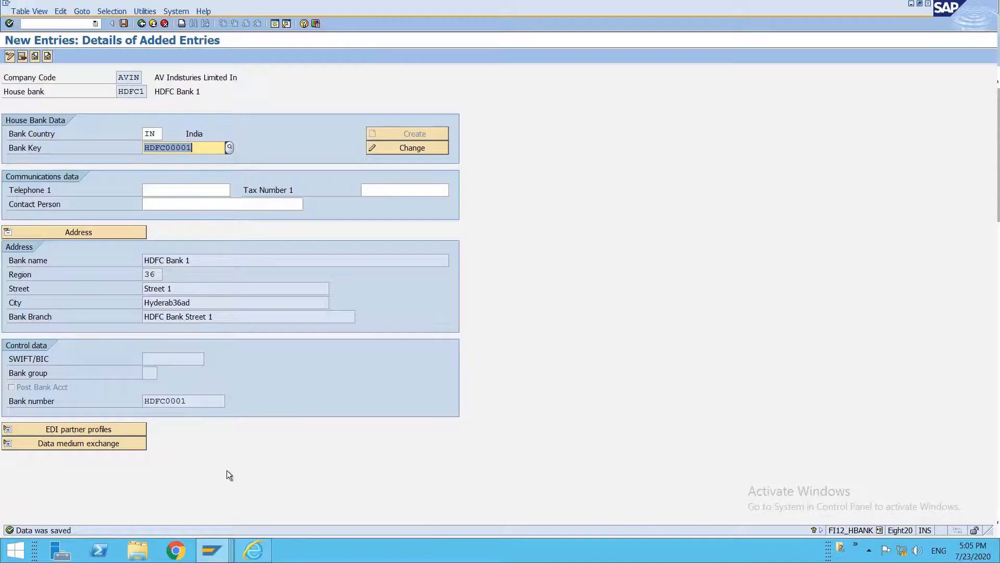
click(244, 314)
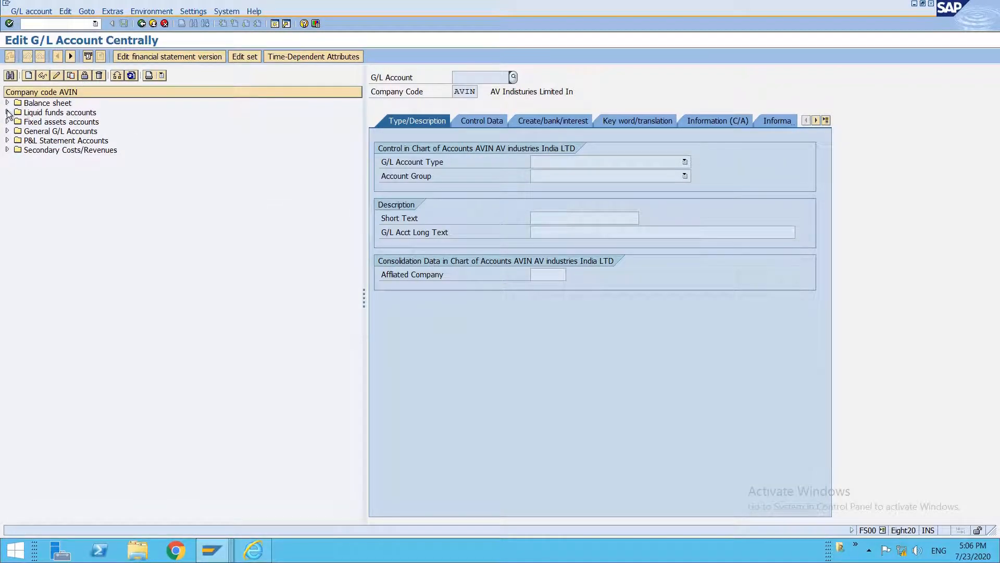
click(28, 78)
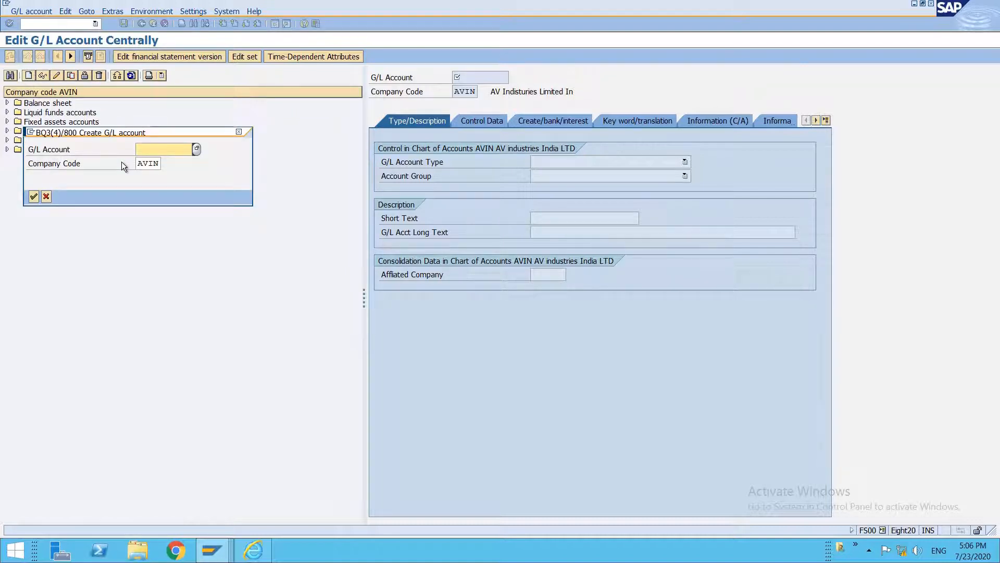
text(c007)
key(Return)
Classify G/L account C007 as X Balance Sheet Account and assign it to account group CASH Liquid funds accounts.
click(595, 159)
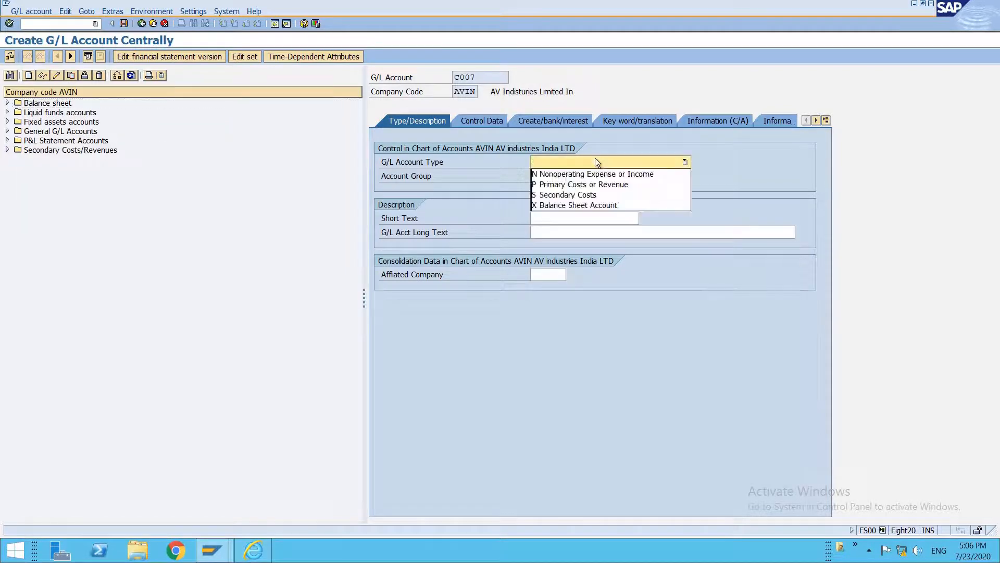
click(568, 204)
click(554, 177)
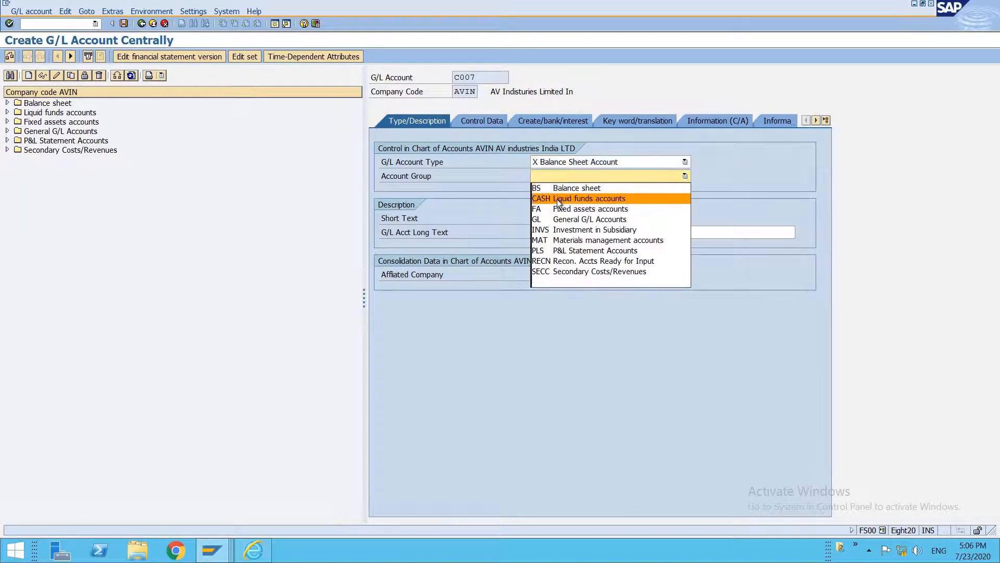
click(558, 199)
Enter "axis bank main acc 1" as the short text of the G/L account.
click(545, 219)
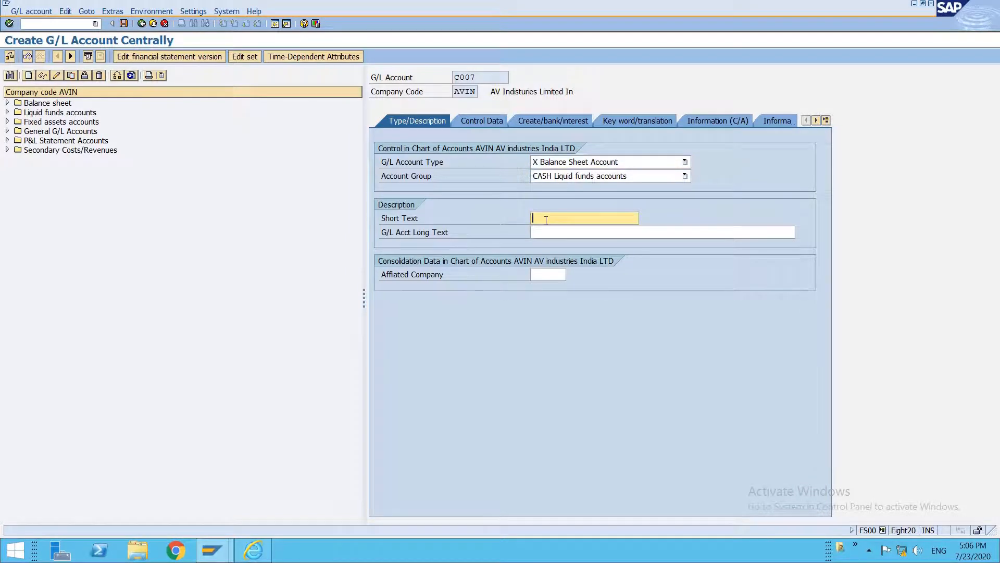
text(axis bank main accou)
key(Tab)
key(shift+Tab)
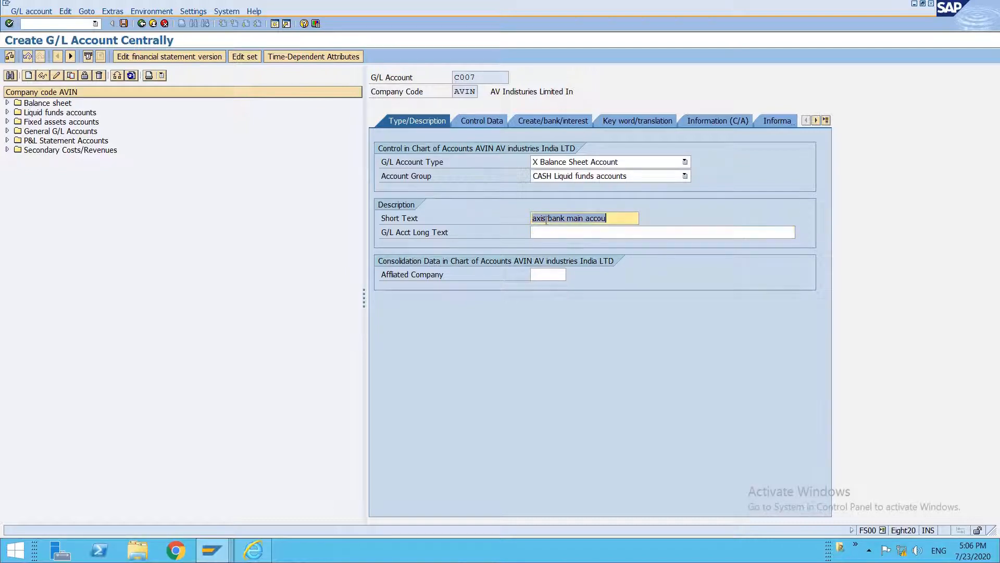
key(BackSpace)
key(BackSpace)
text(1)
key(Tab)
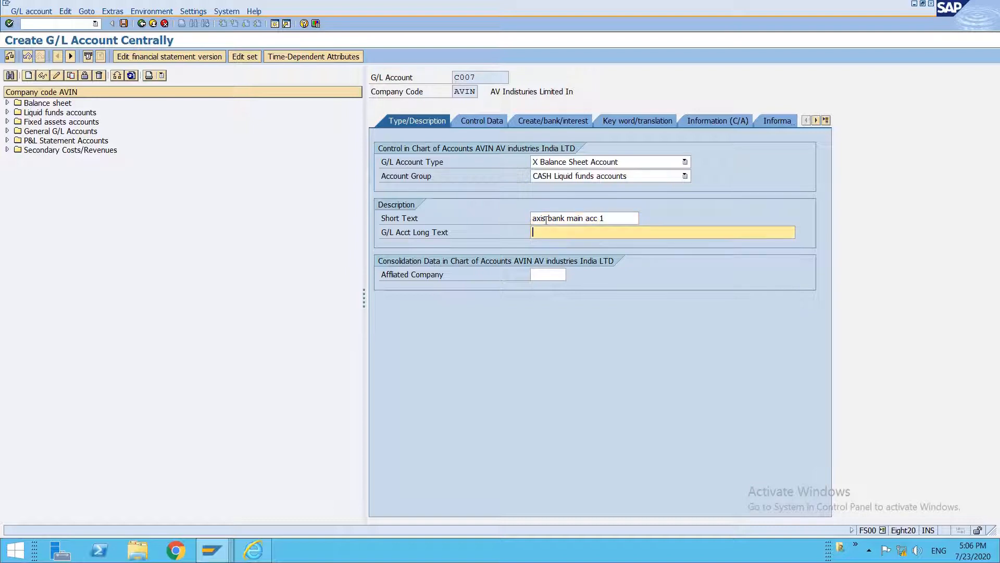
Enter "axis bank main account 1" as the G/L account's long text, correcting the spelling of "bank".
text(axis bakn main account 1)
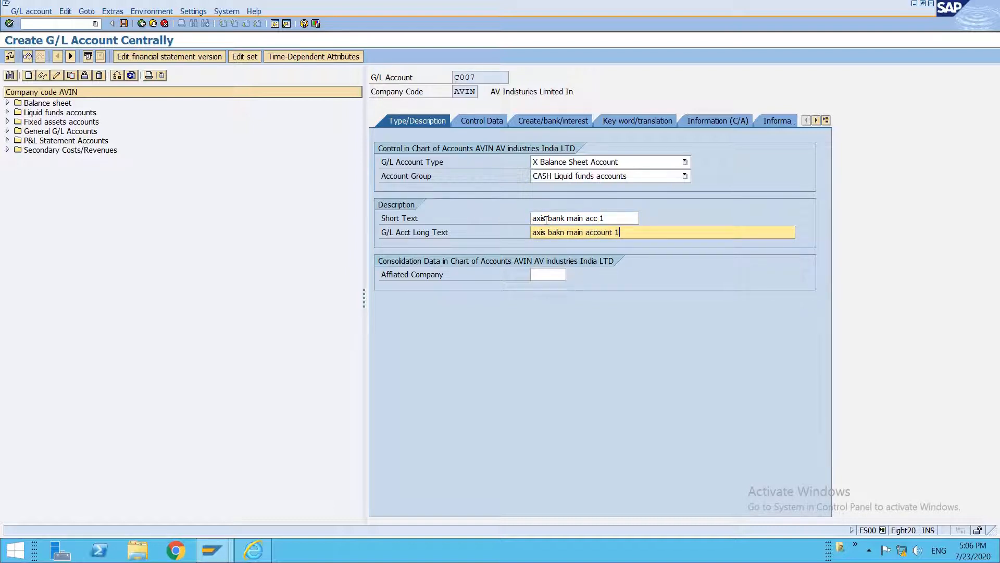
click(561, 233)
key(Delete)
key(Left)
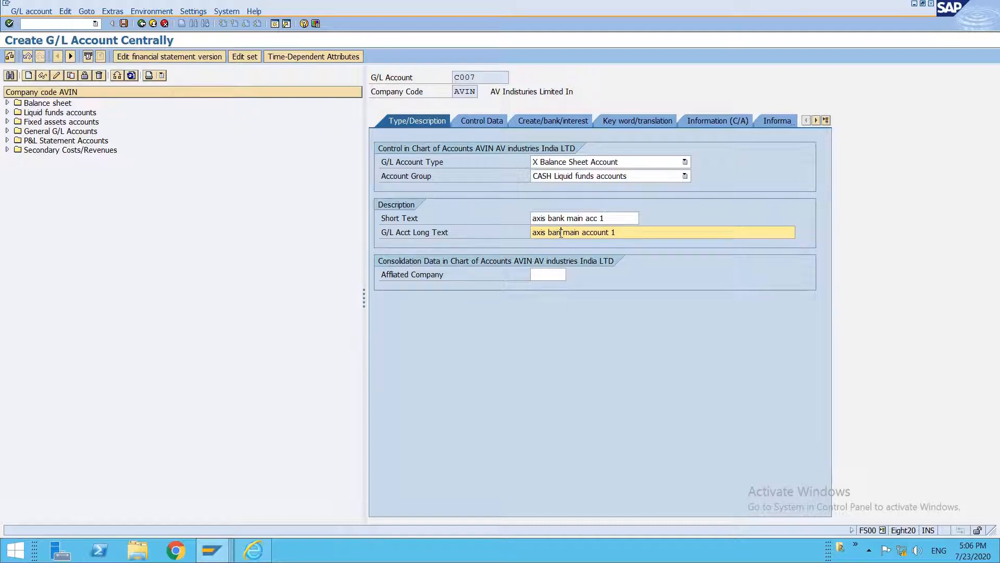
text(n)
In the control data, allow balances in local currency only and set the sort key to 001.
click(496, 119)
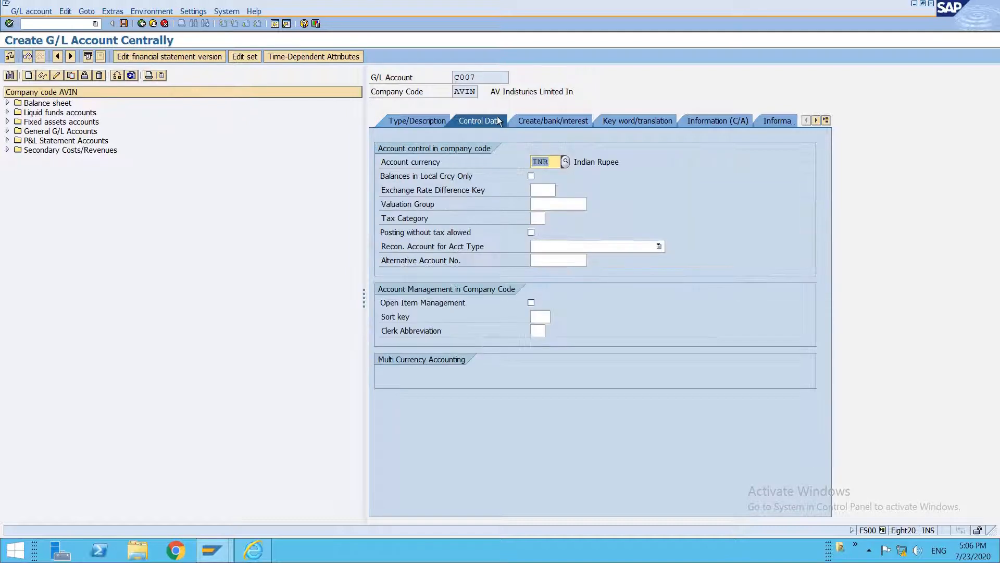
click(531, 176)
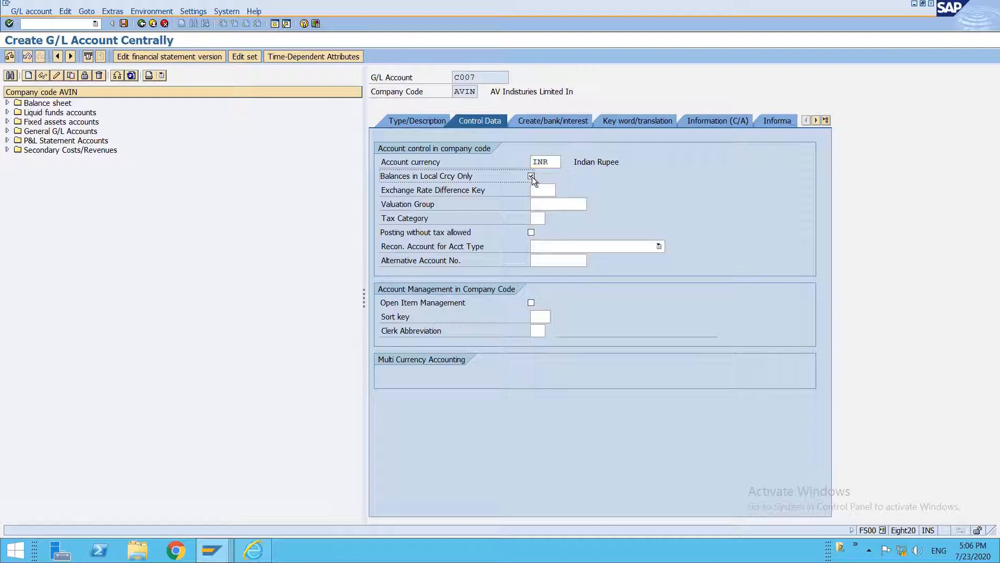
click(542, 316)
click(539, 328)
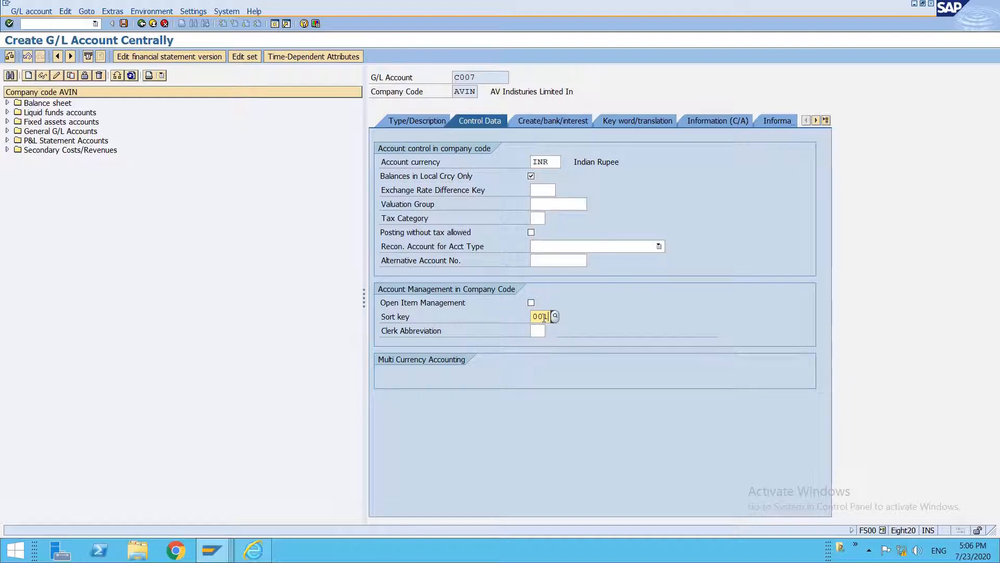
Assign field status group G005, mark the G/L account as relevant to cash flow and save it.
click(546, 123)
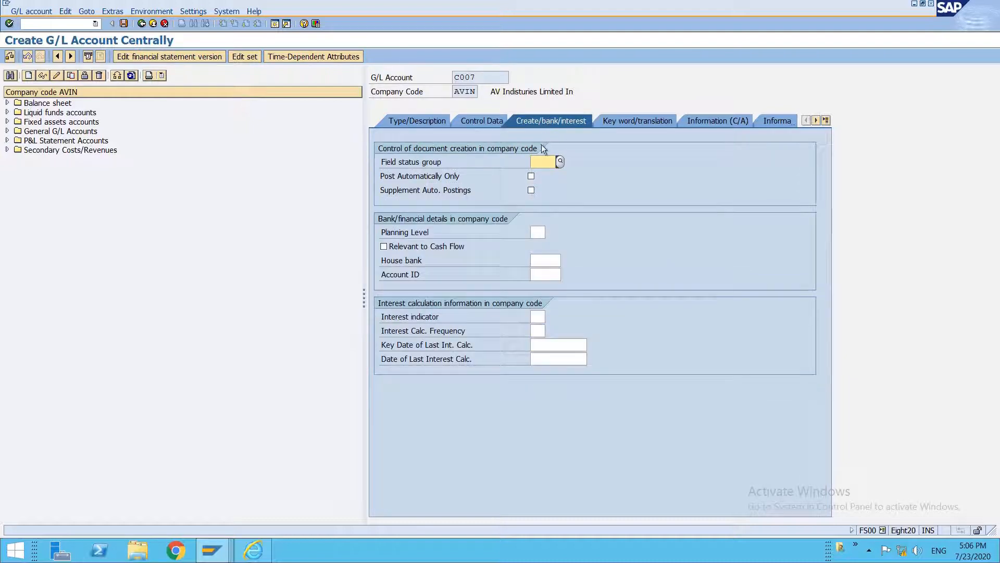
click(542, 162)
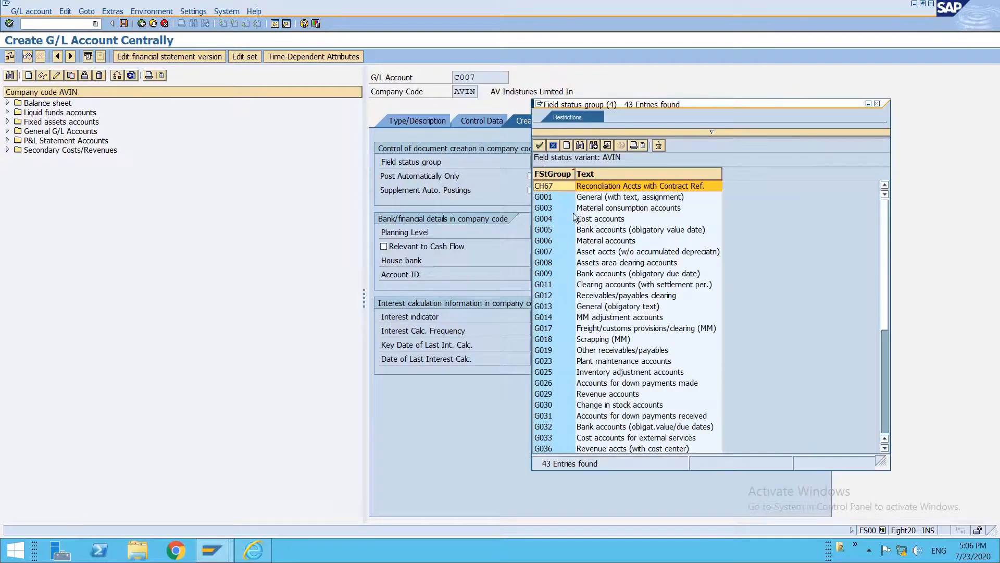
click(596, 234)
click(597, 234)
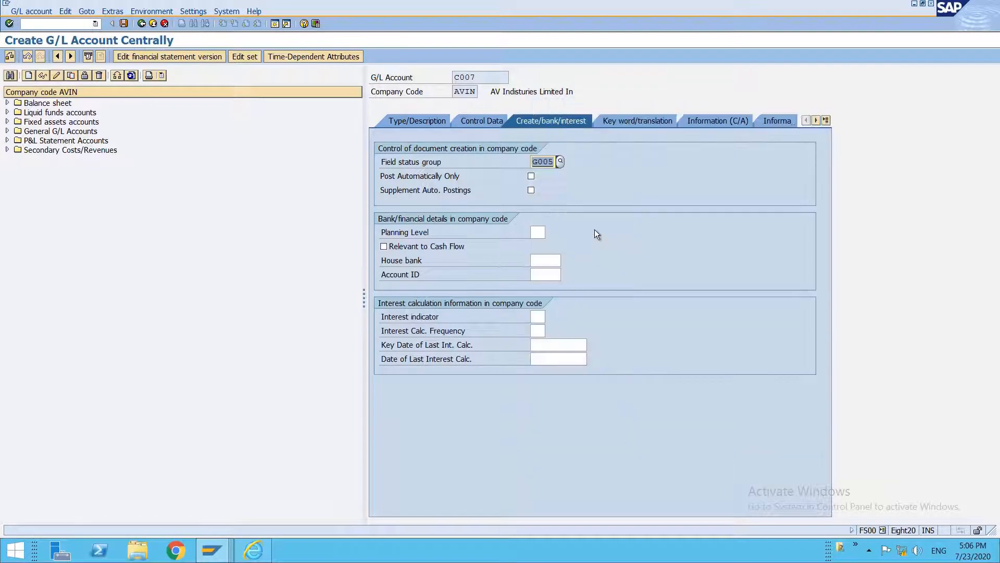
click(395, 246)
key(ctrl+s)
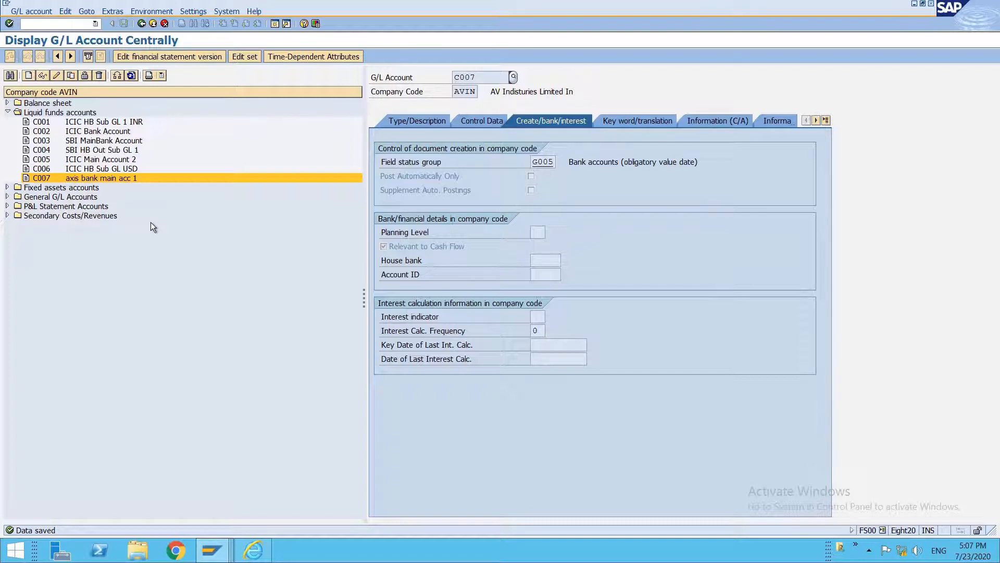
Switch back to the browser and set the G/L account of the AXIS1 house bank account connectivity to C007.
key(alt+Tab)
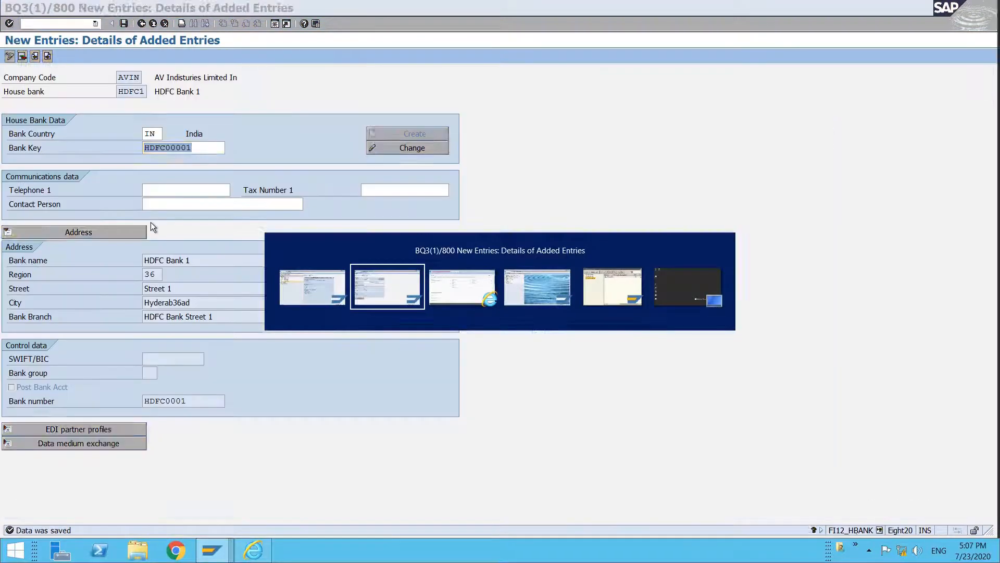
key(alt+Tab)
click(251, 555)
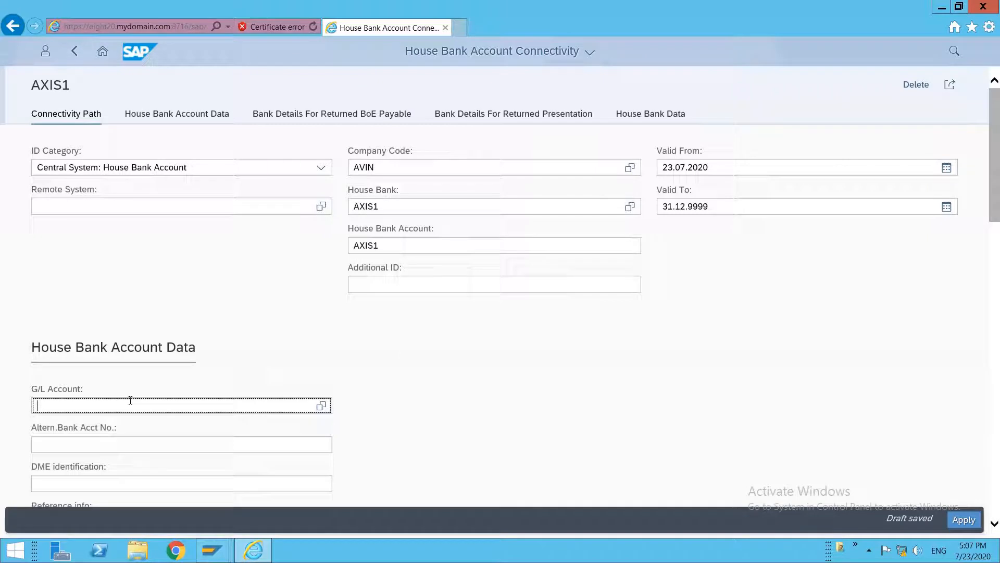
text(c007)
click(188, 388)
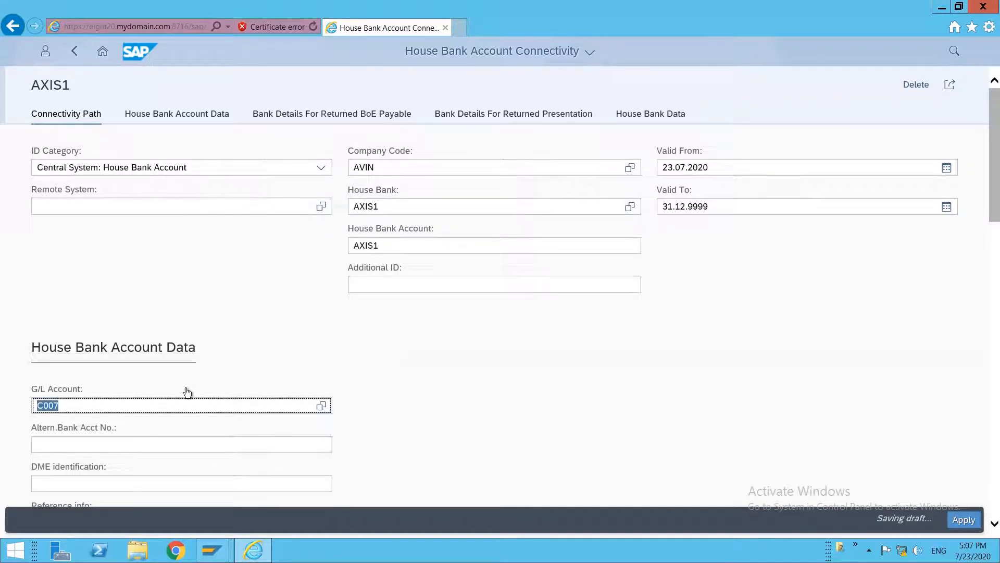
click(472, 317)
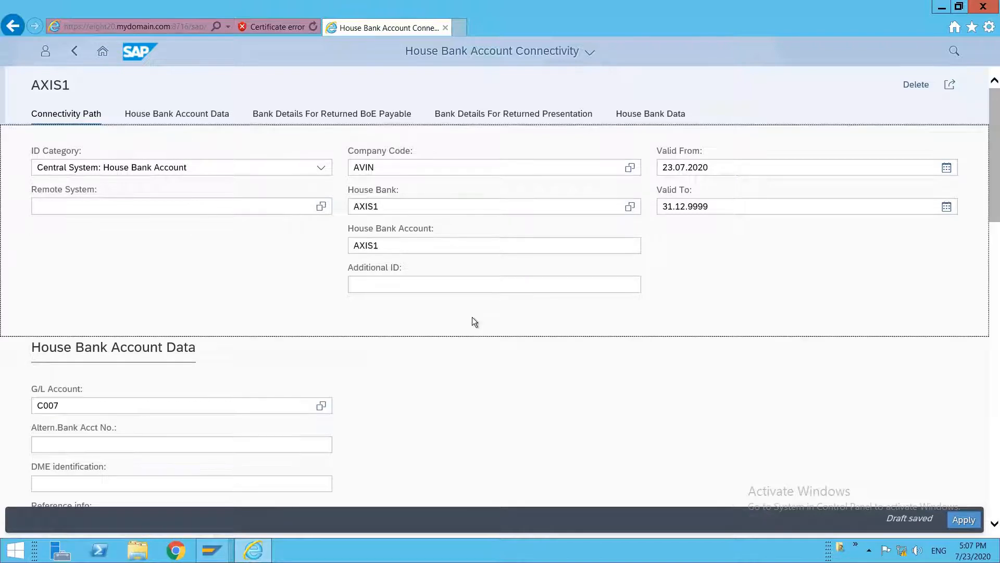
Apply the AXIS1 connectivity data, save the AXIS bank account and close the messages dialog.
scroll(472, 316, down, 10)
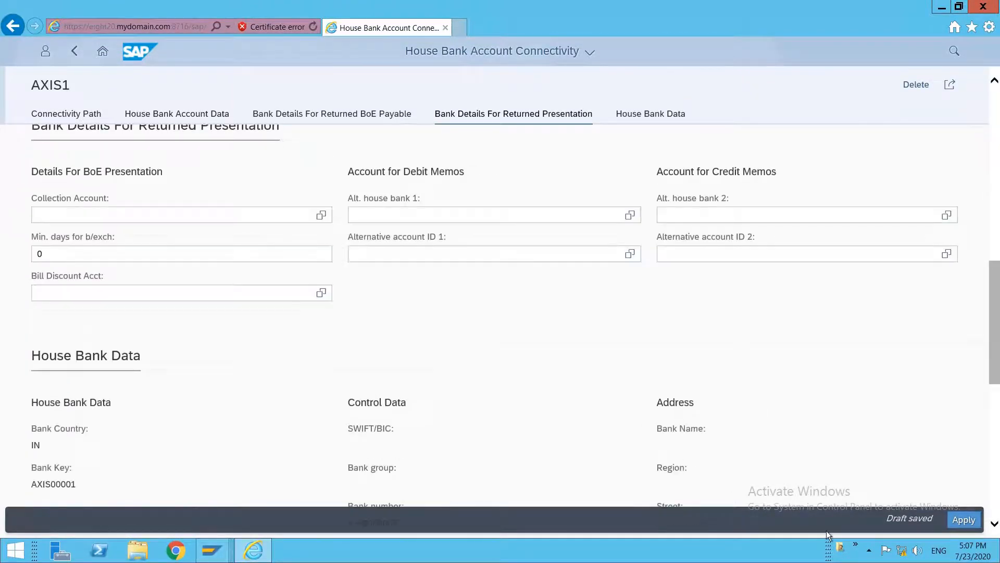
click(963, 520)
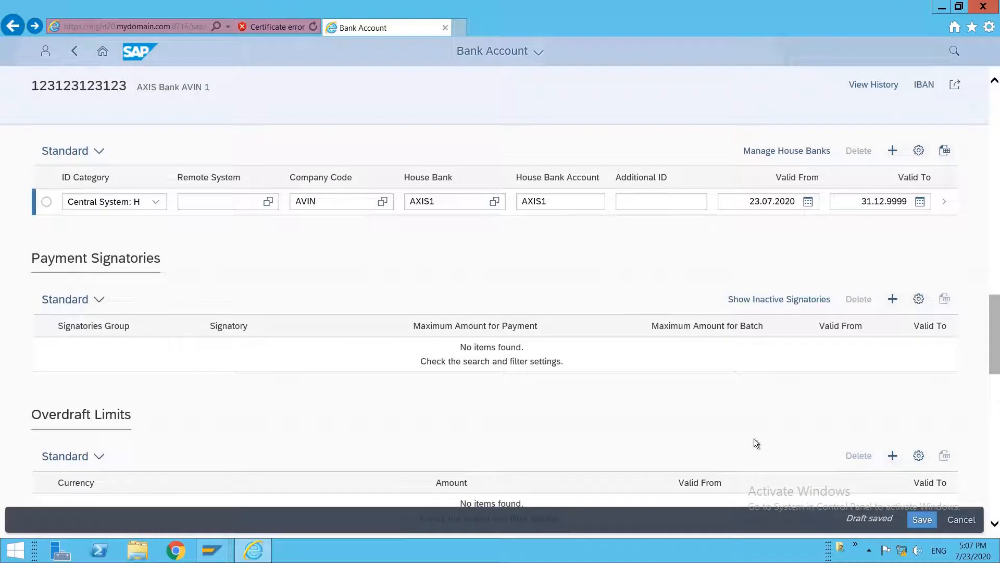
click(921, 520)
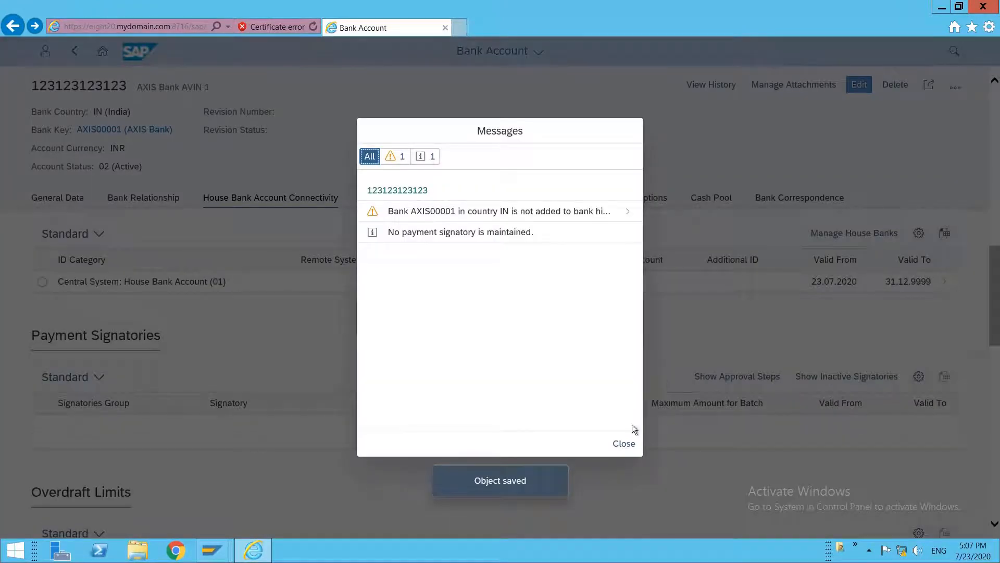
click(628, 444)
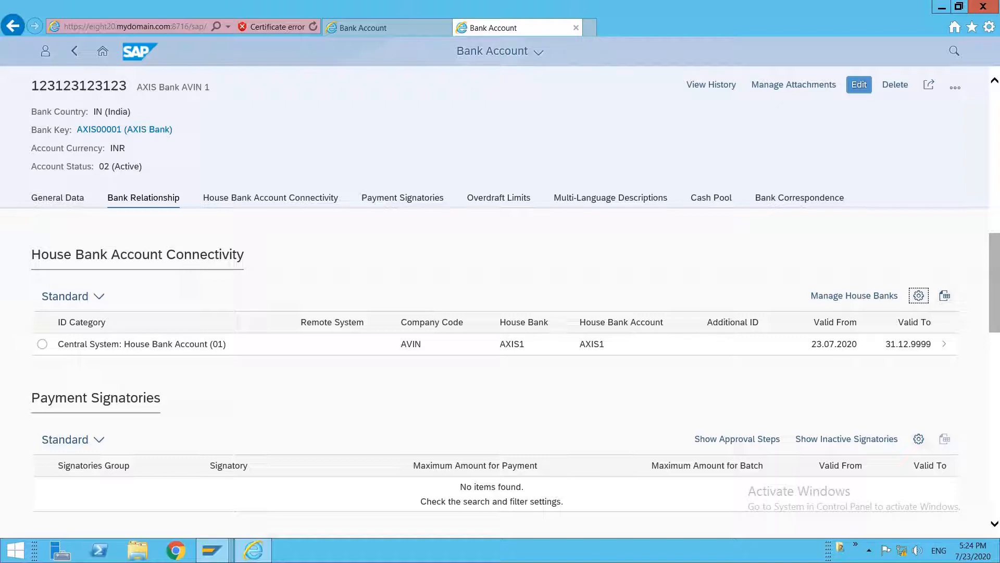
Check the saved account's currency, then return to bank AXIS00001 and display its bank accounts.
drag(134, 148, 111, 148)
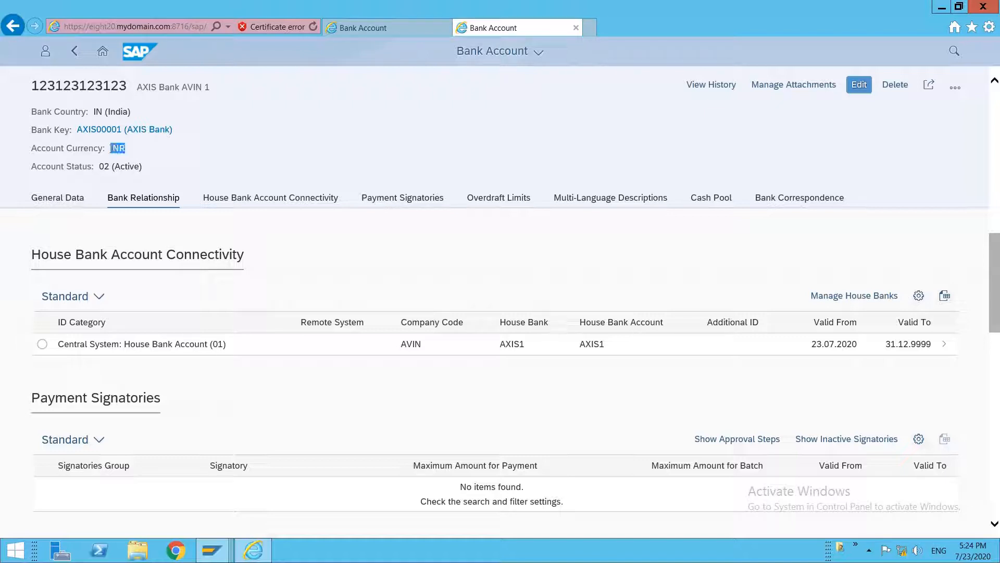
click(198, 150)
click(75, 58)
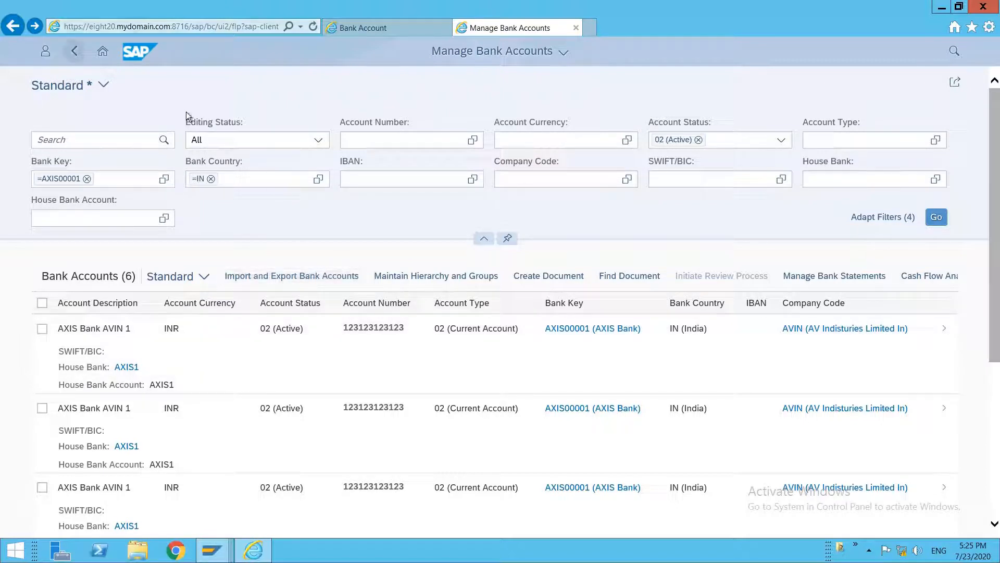
click(78, 58)
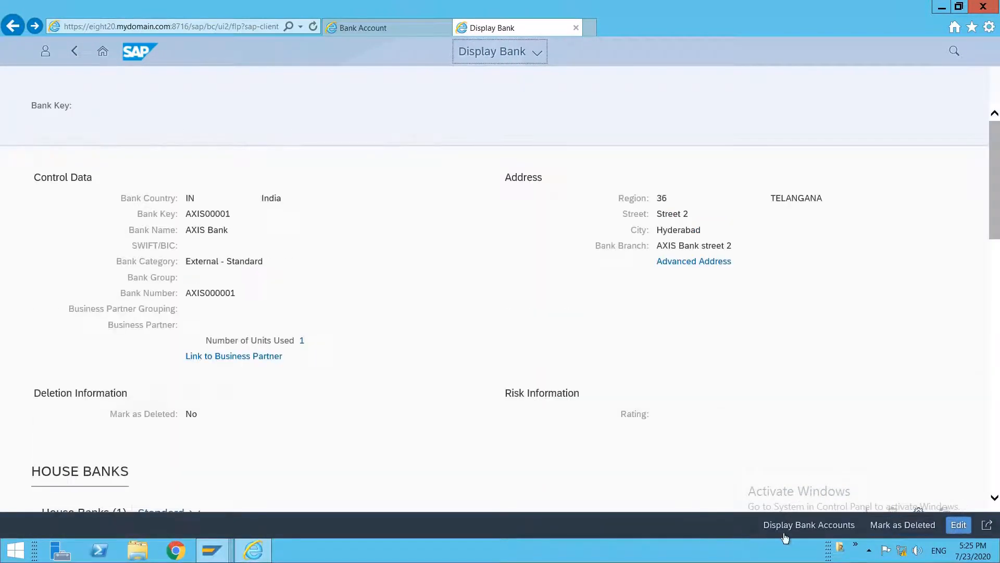
click(788, 525)
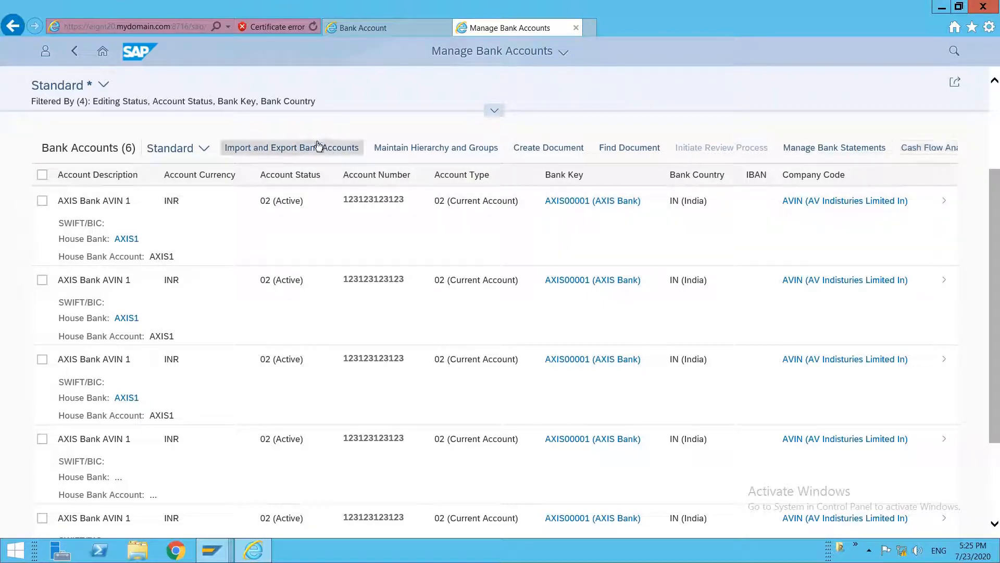
Look through the list of bank accounts for bank key AXIS00001 and refresh the filtered results.
click(206, 153)
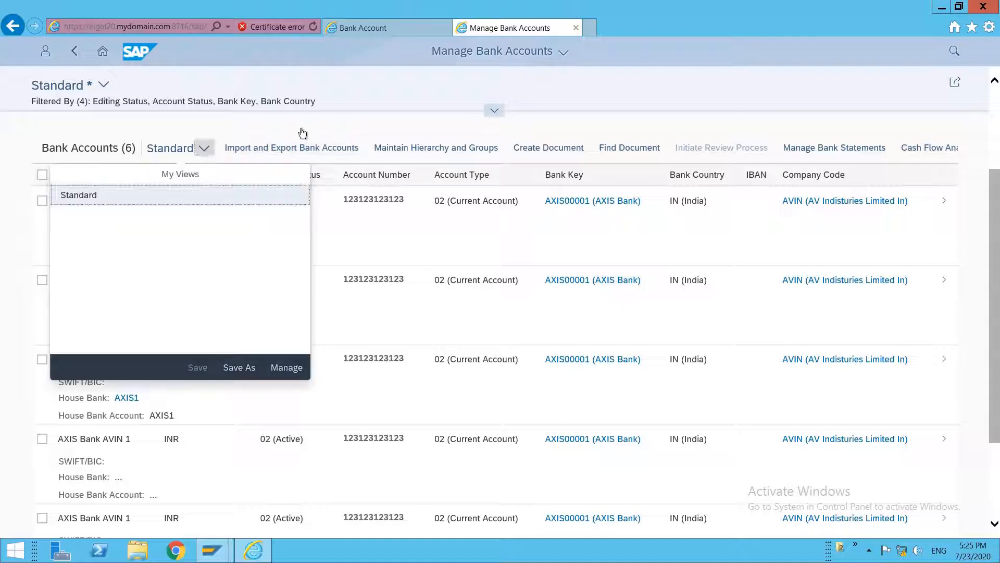
click(355, 119)
scroll(499, 444, down, 5)
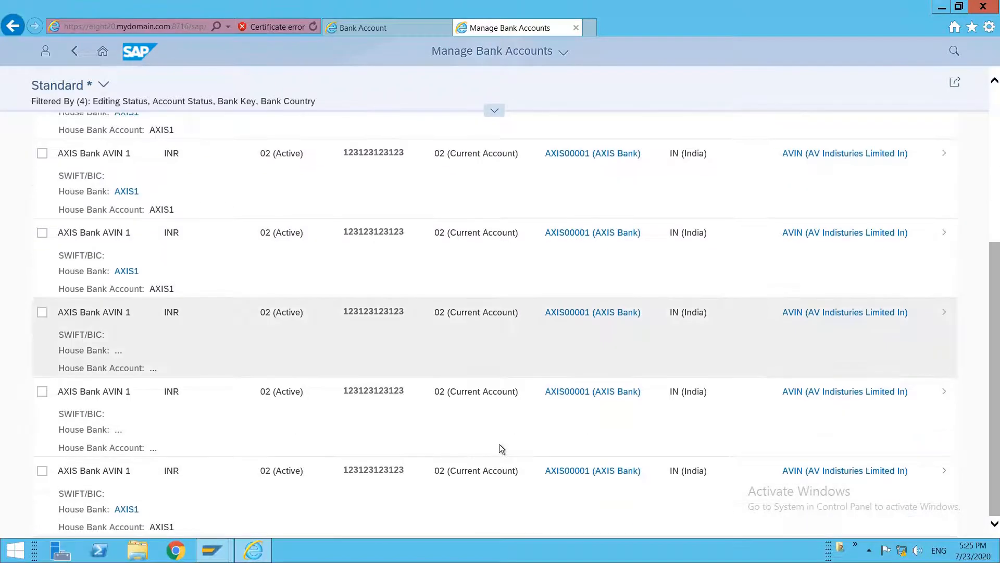
scroll(499, 444, up, 5)
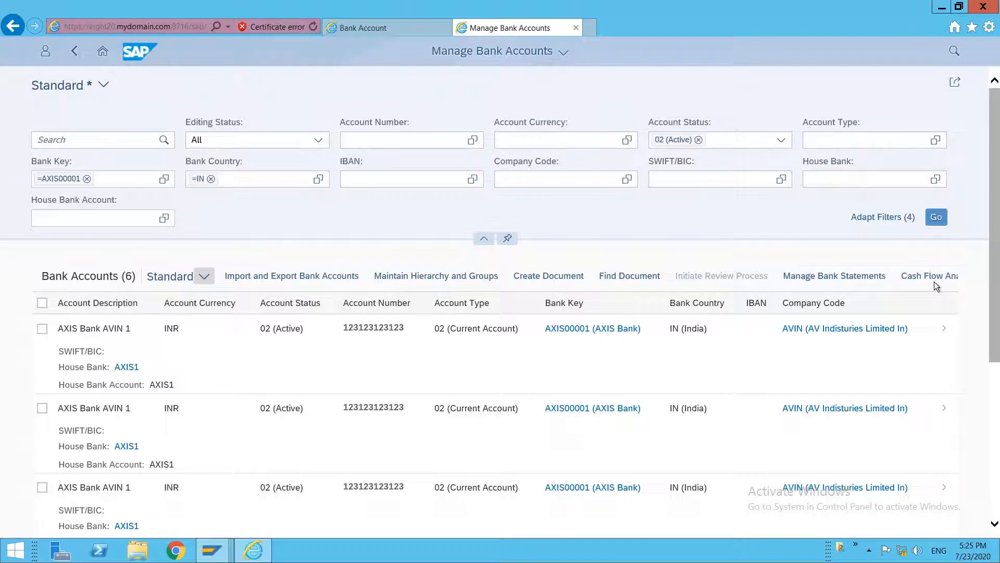
click(942, 217)
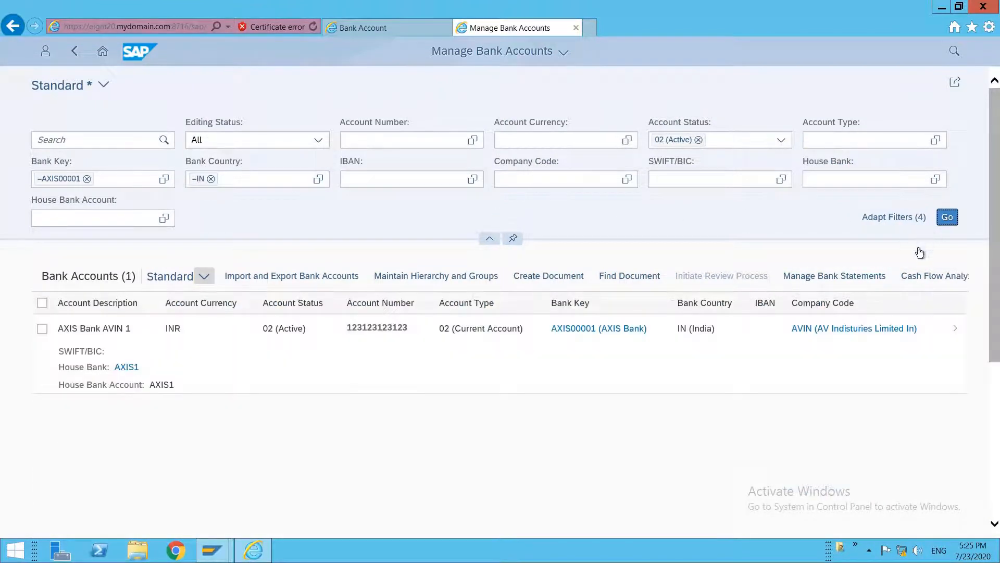
Start a new bank account, enter its account number and set the account description to AXIS AVIN USD.
click(955, 281)
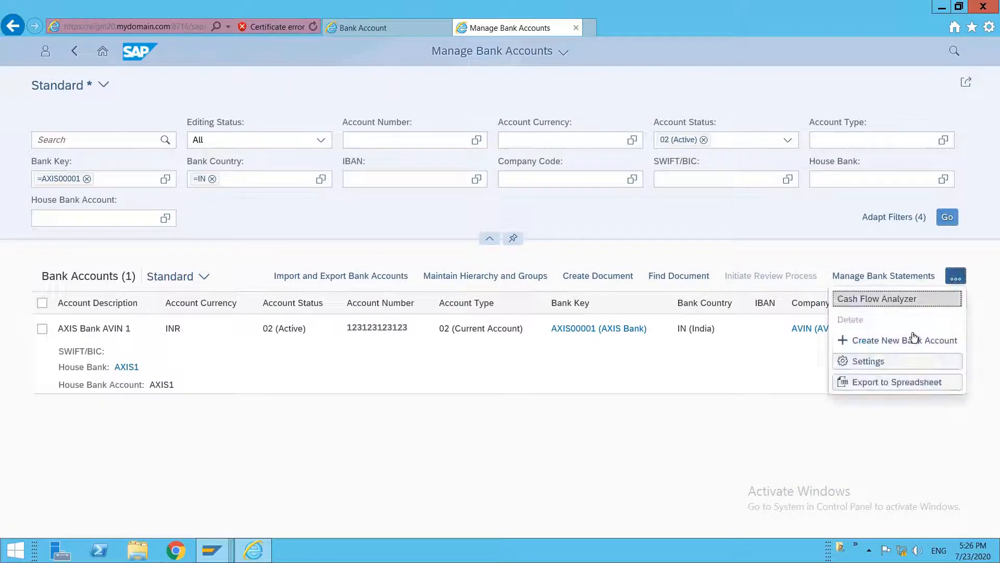
click(904, 347)
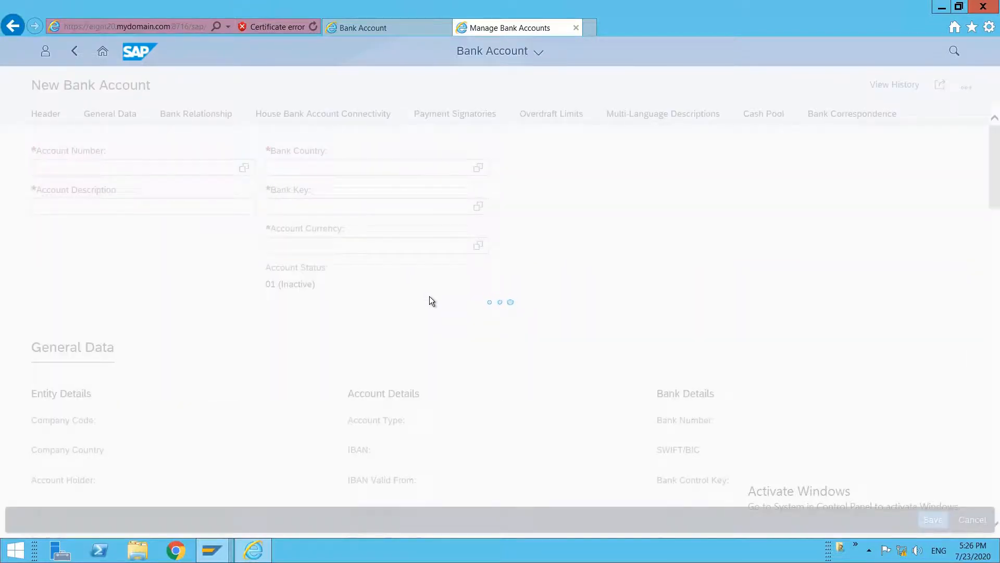
click(144, 166)
text(2121212121)
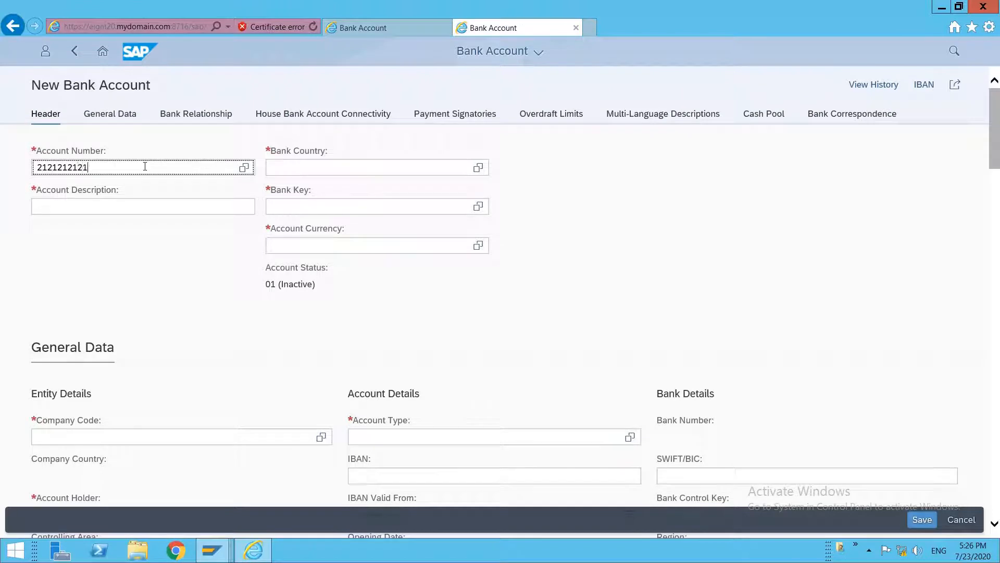
text(2121)
click(132, 200)
text(AXIS AVIN USD)
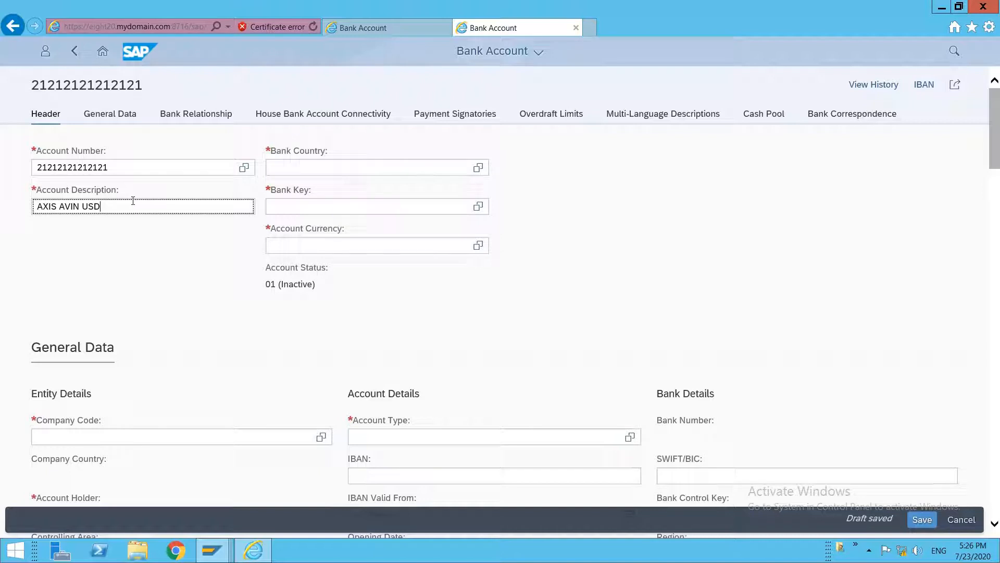
Set the new bank account's bank country to IN, bank key to AXIS00001 and account currency to USD.
click(314, 169)
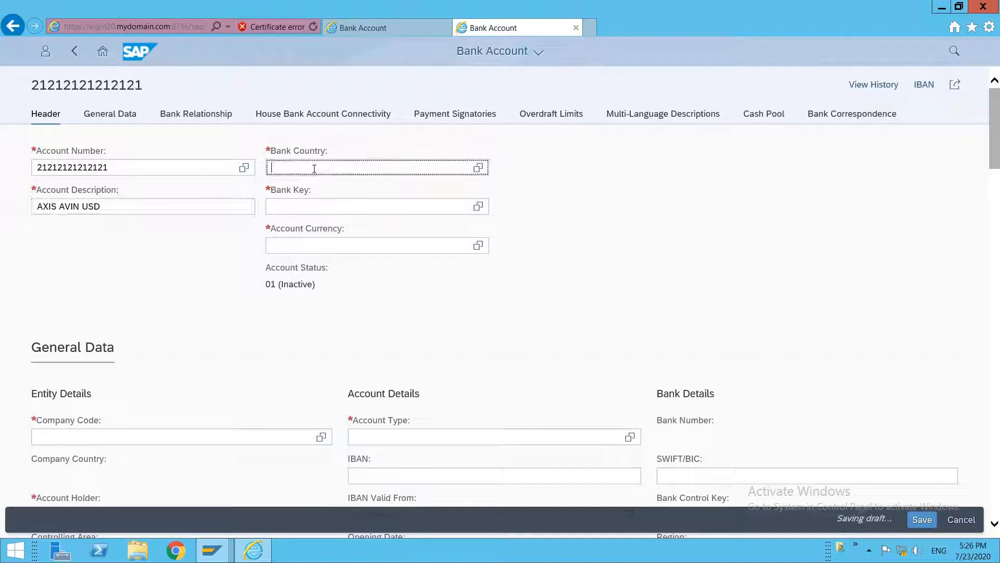
text(IN)
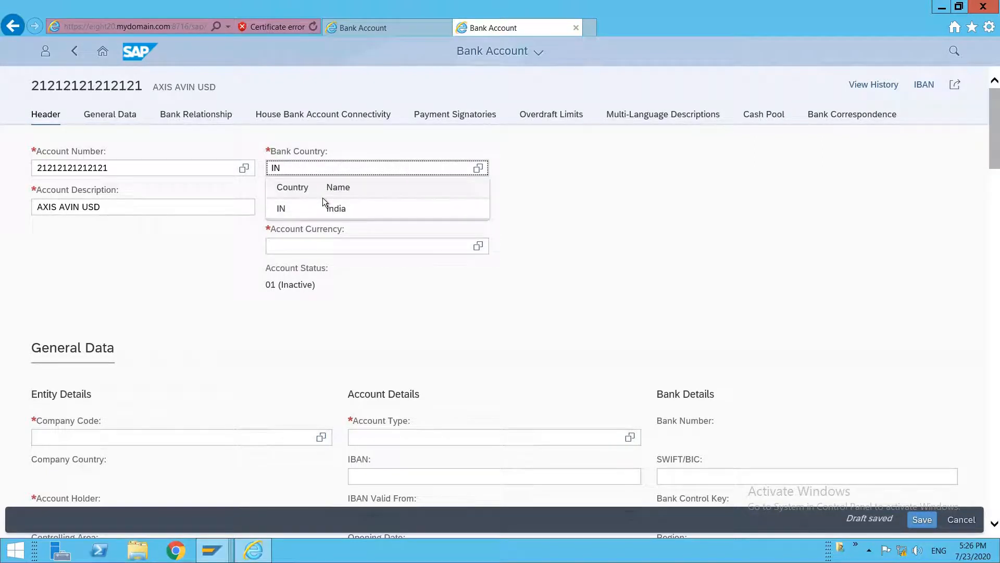
click(305, 210)
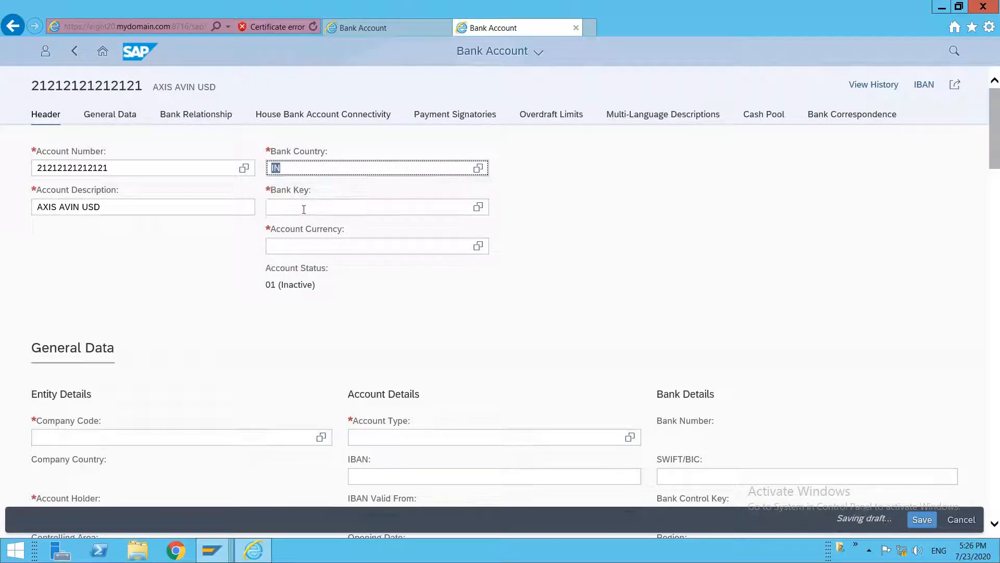
click(304, 209)
text(AXIS)
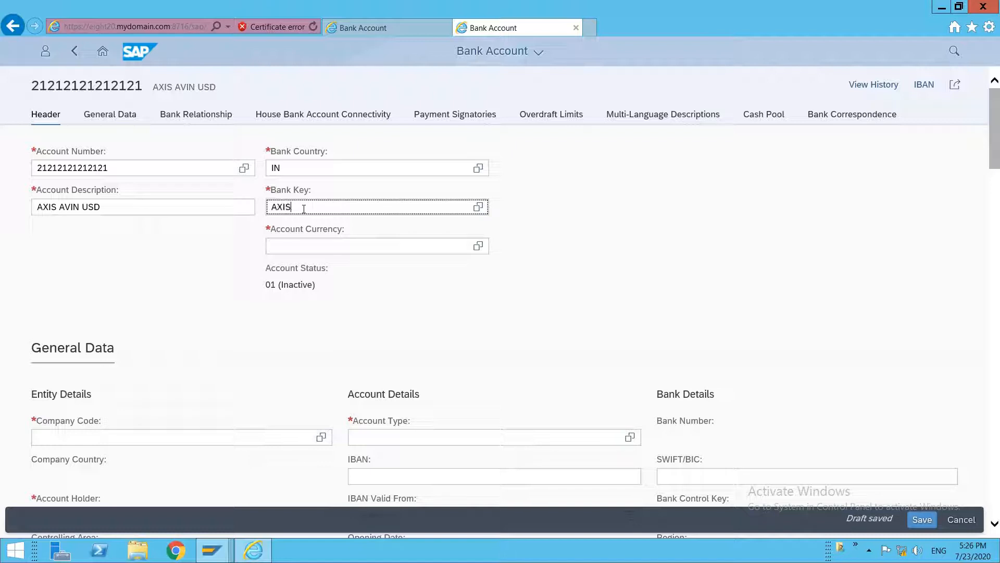
text(000)
click(329, 248)
click(328, 248)
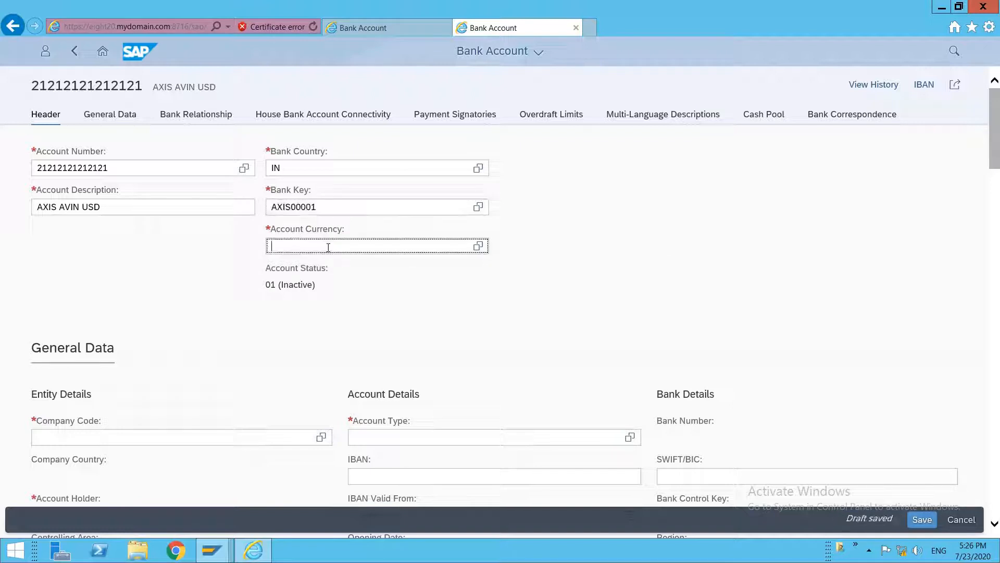
text(USD)
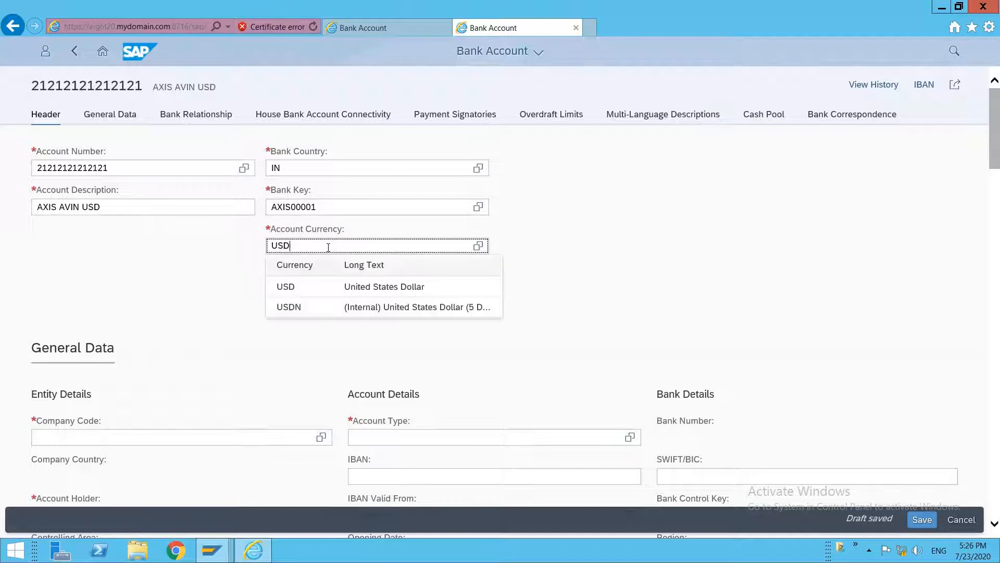
click(316, 286)
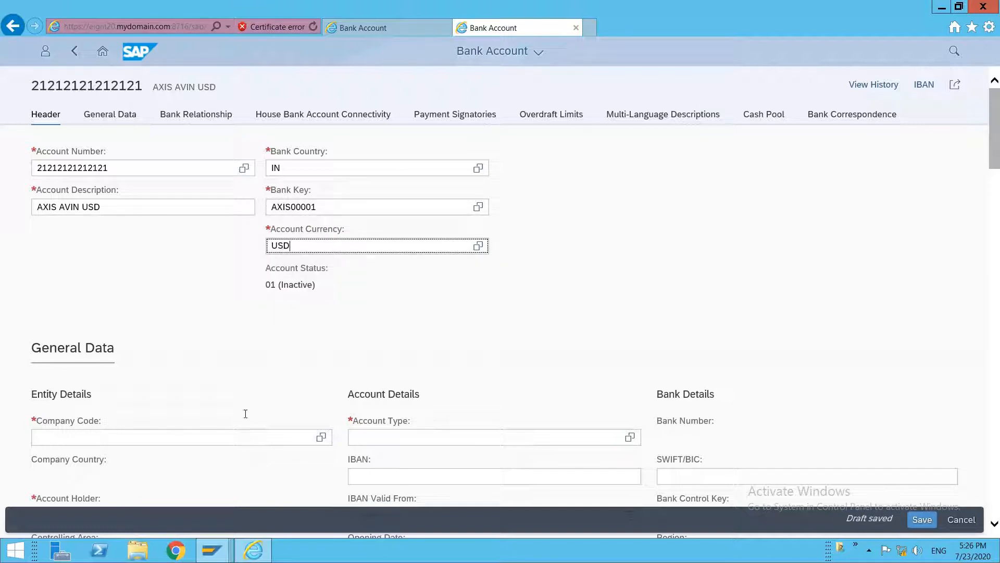
Assign the bank account to company code AVIN and set its account type to 02.
click(228, 438)
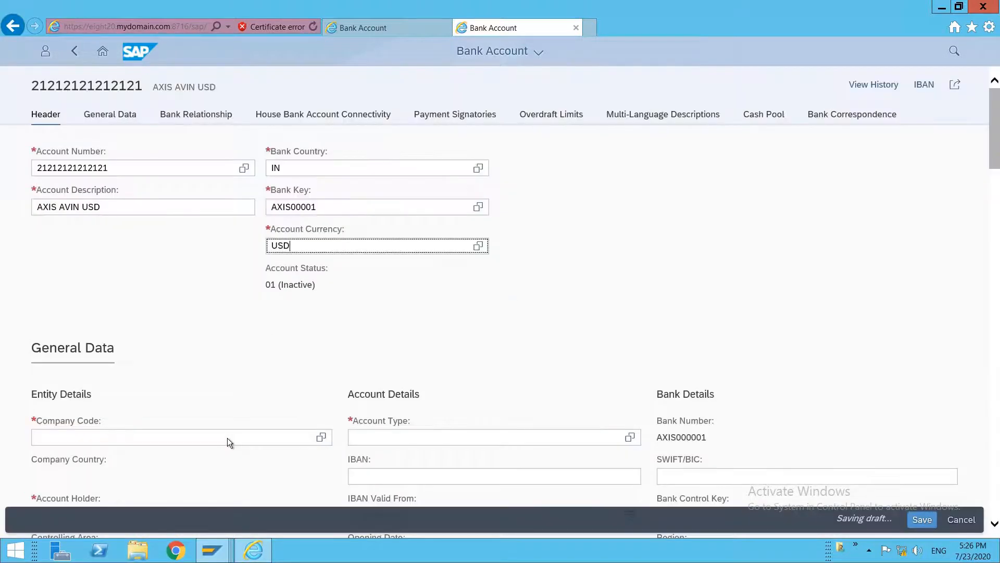
click(228, 437)
text(avin)
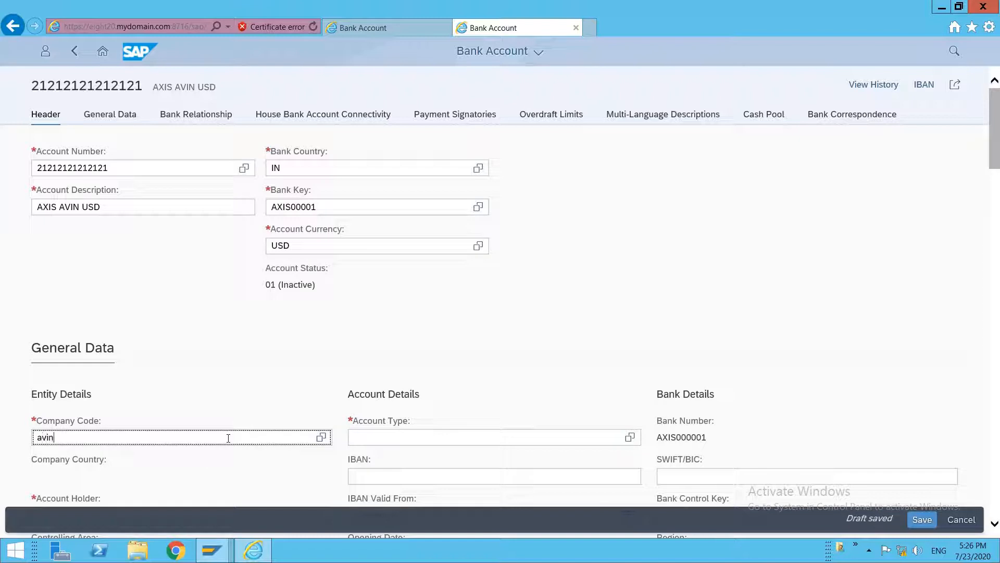
click(408, 441)
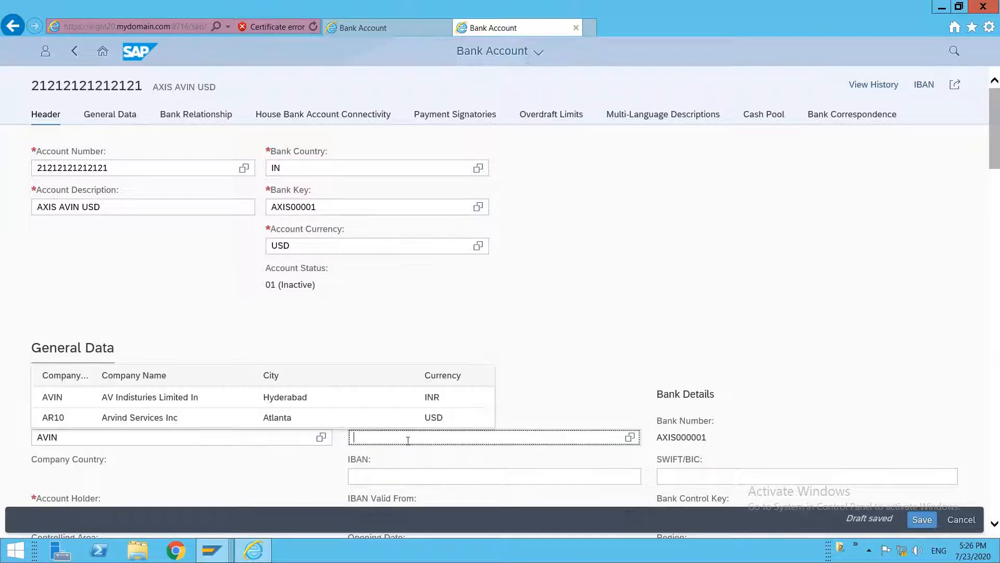
text(02)
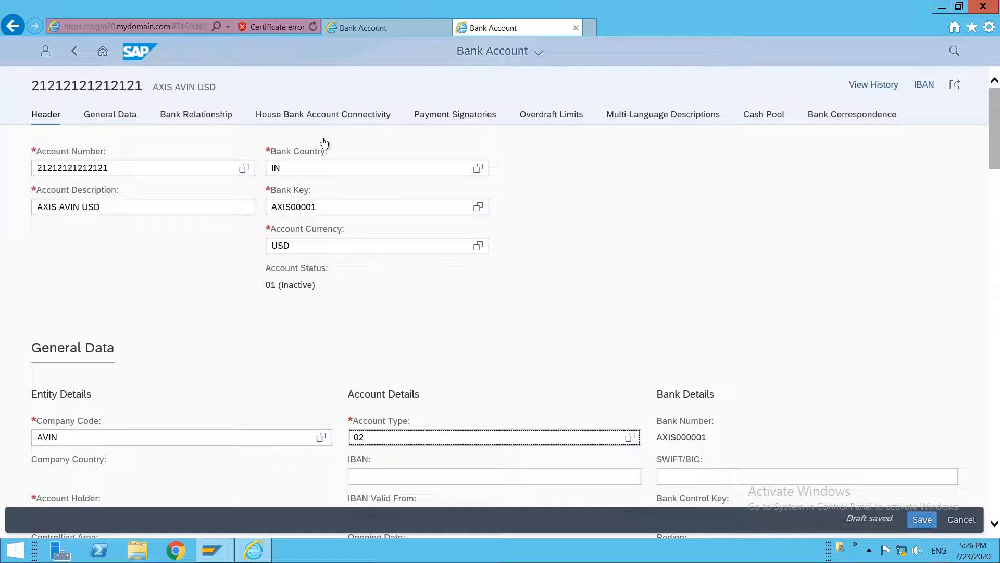
Add a house bank account connectivity entry for house bank AXIS1 with house bank account AXIS$.
click(274, 116)
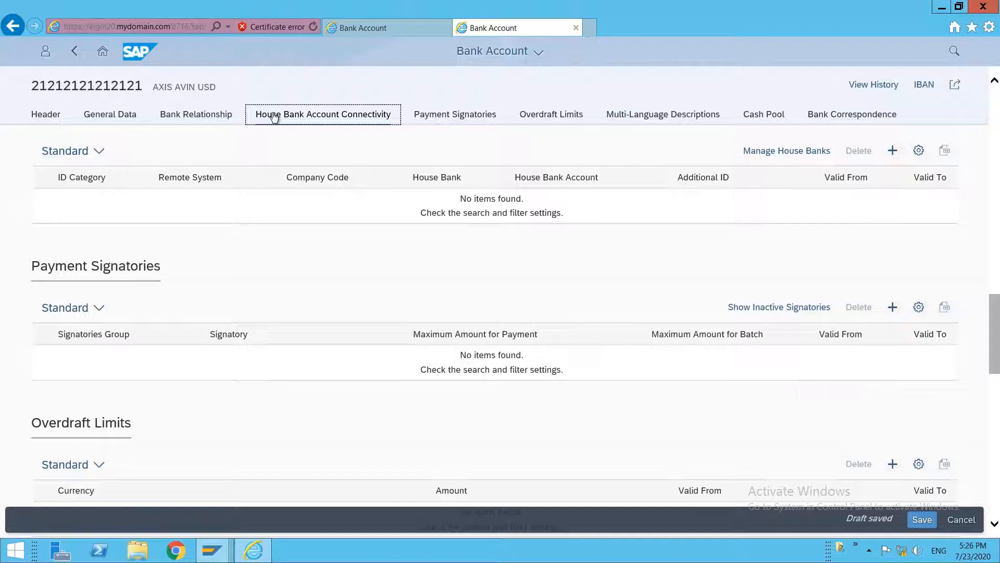
click(893, 152)
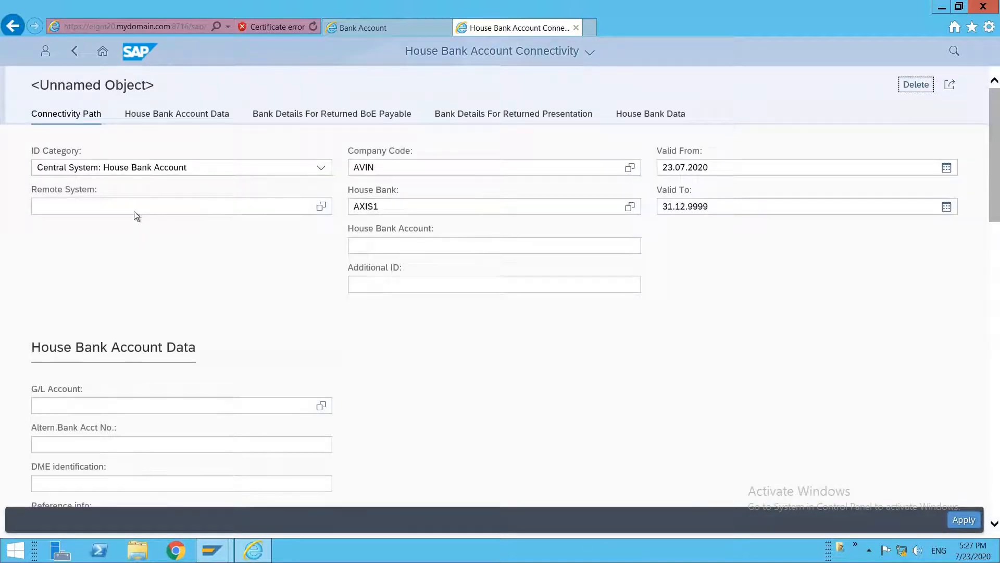
click(396, 251)
text(AXIS)
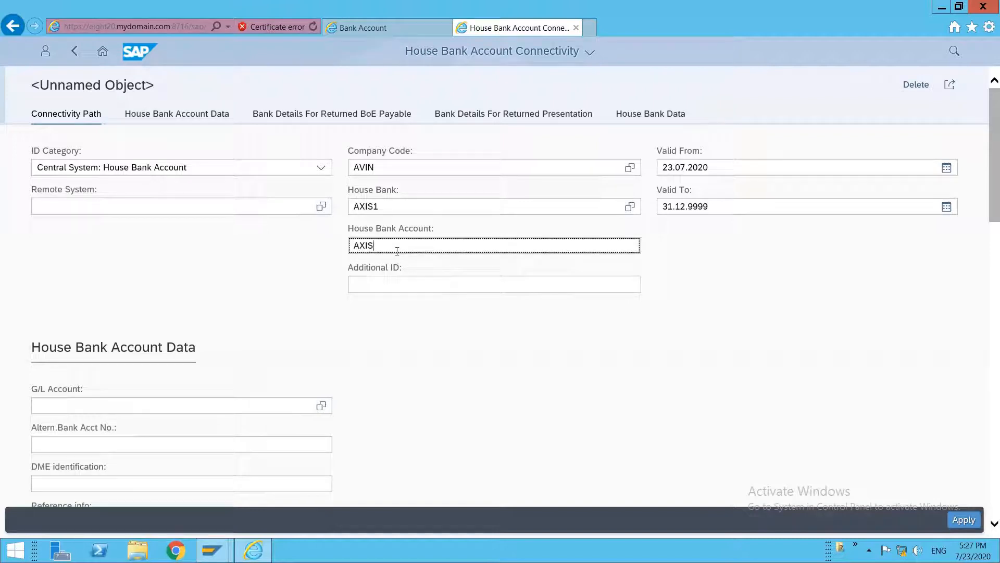
text(U)
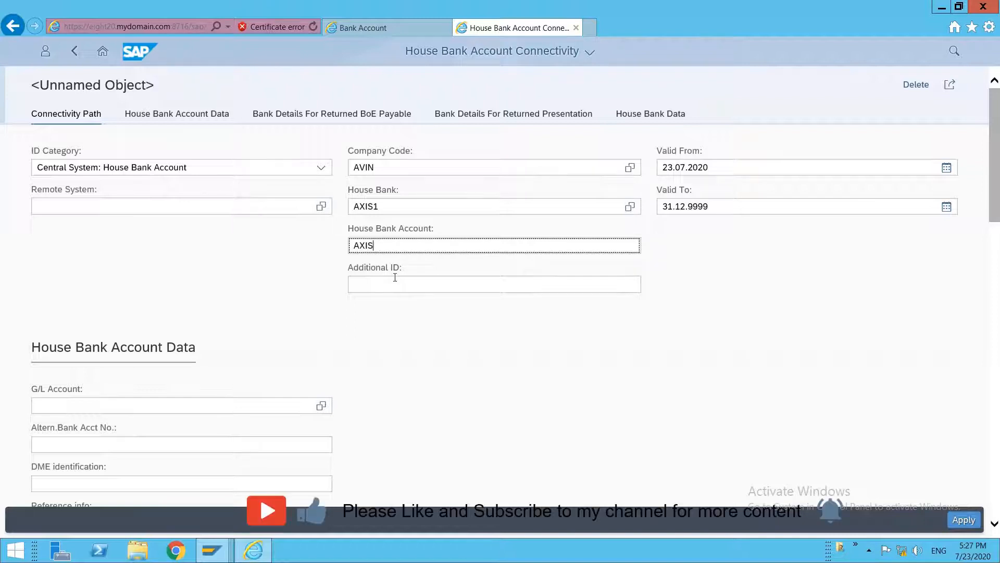
text($)
click(154, 408)
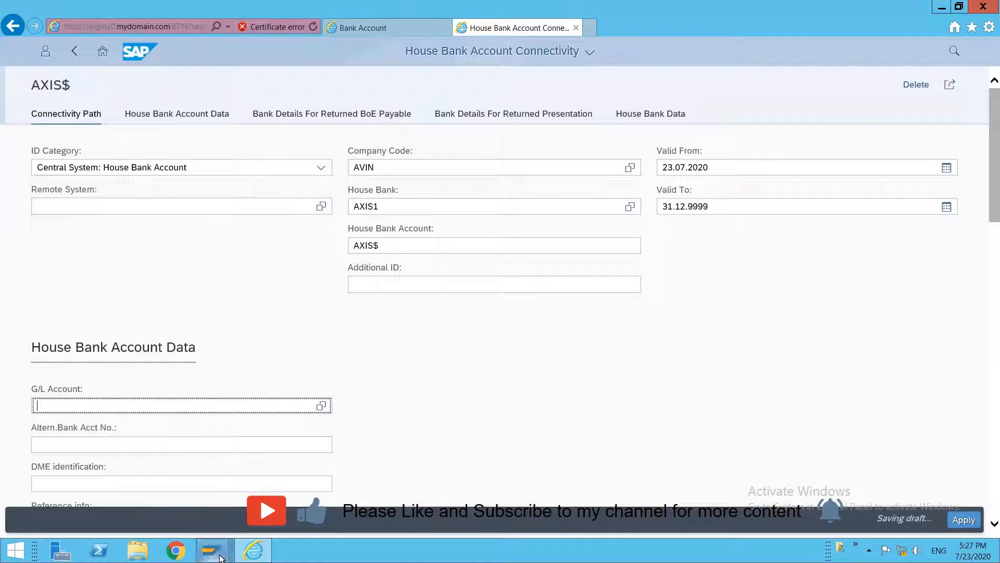
Switch to SAP GUI and copy G/L account C007 of company code AVIN to new account C009.
mouse_move(219, 558)
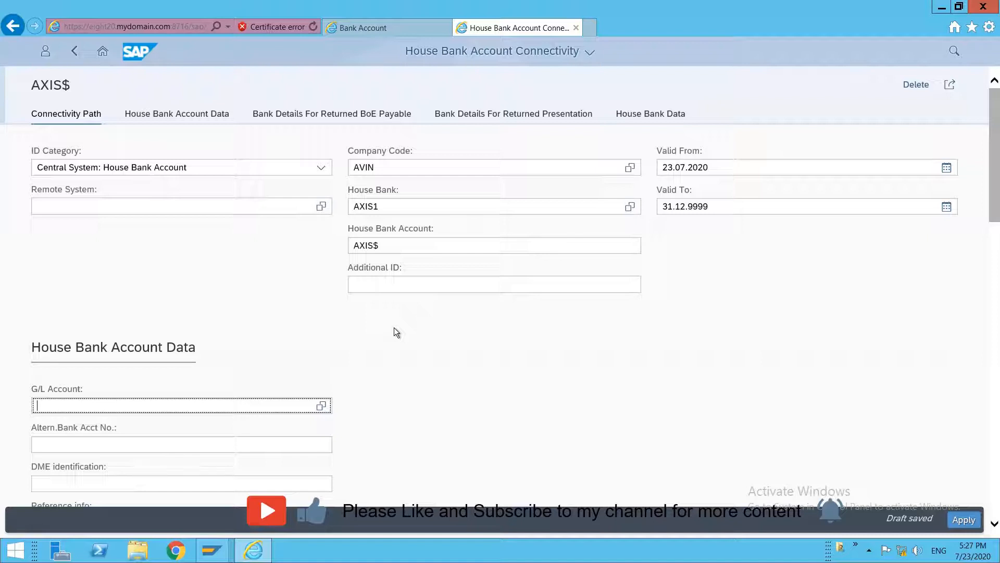
click(212, 550)
click(496, 476)
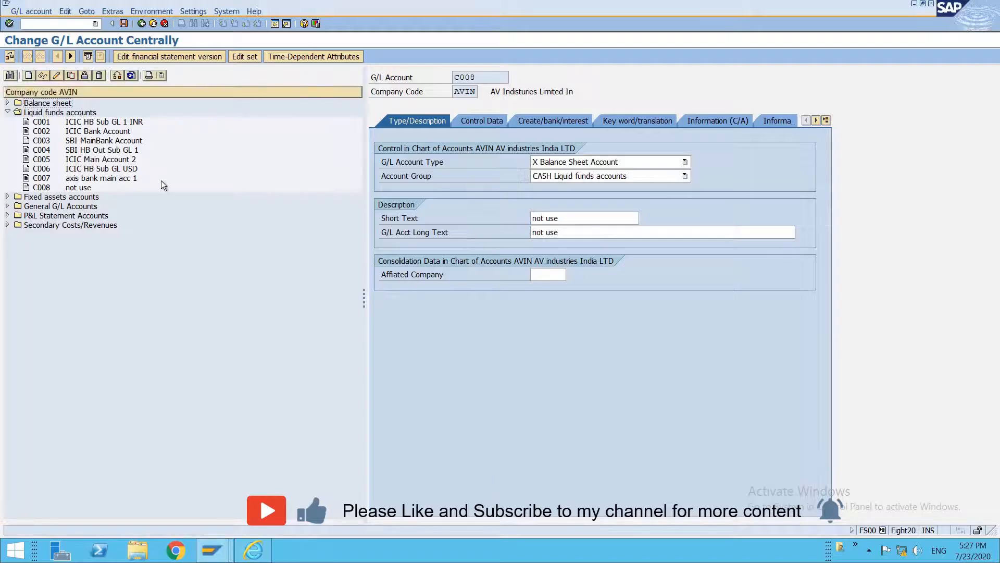
click(95, 179)
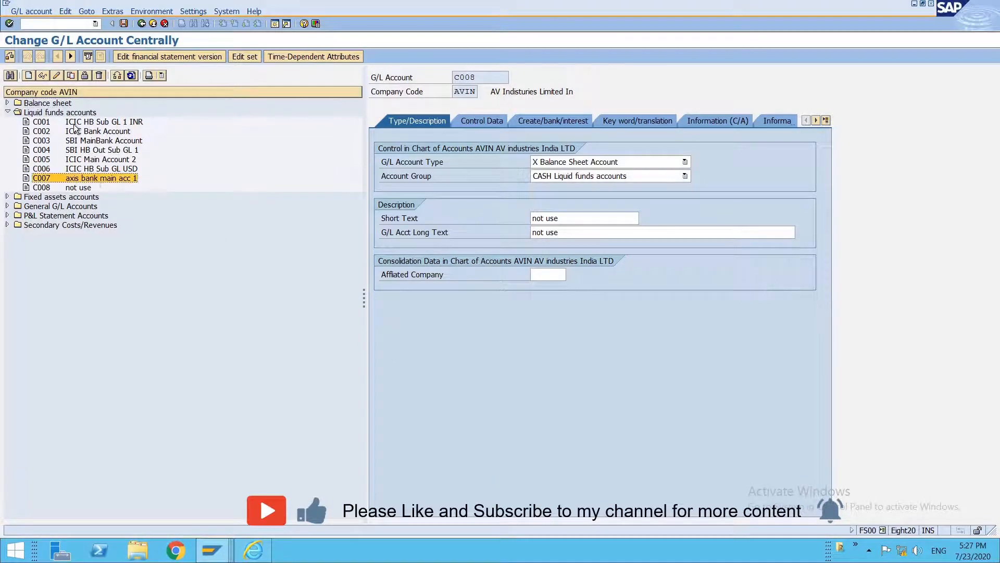
click(70, 76)
text(C009)
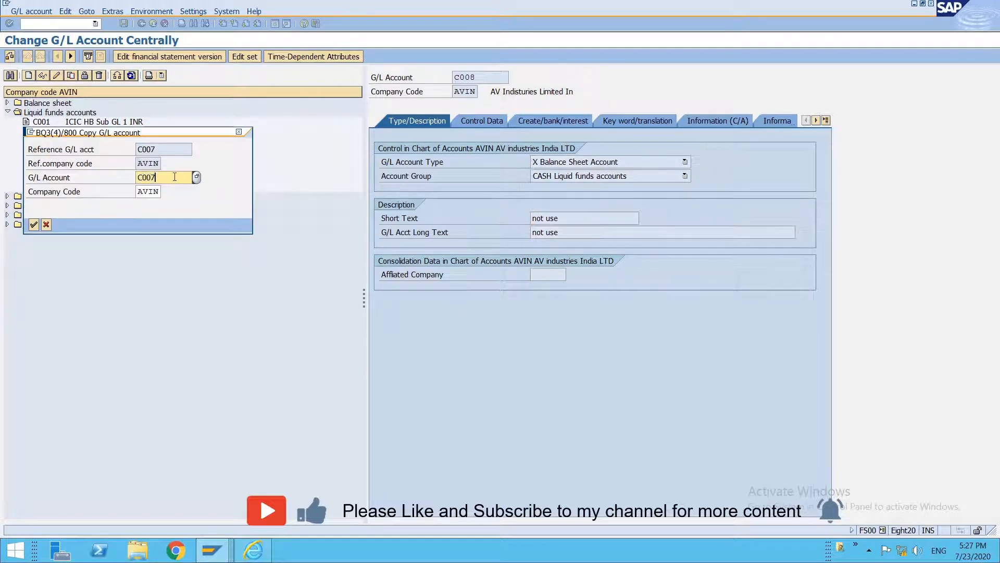
key(Return)
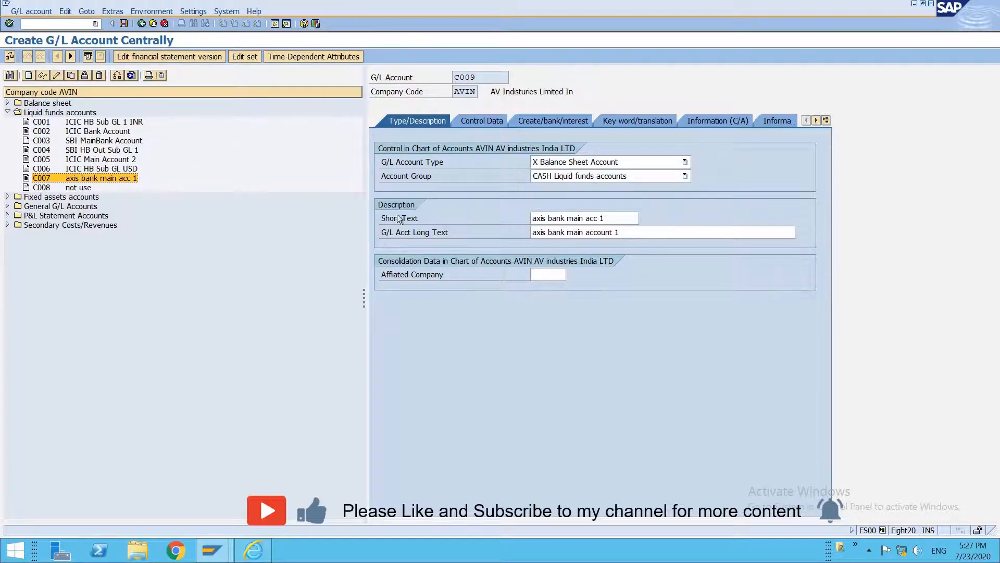
Set C009's short text to "axis bank main USD" and its long text to "axis bank main account USD".
click(606, 218)
key(BackSpace)
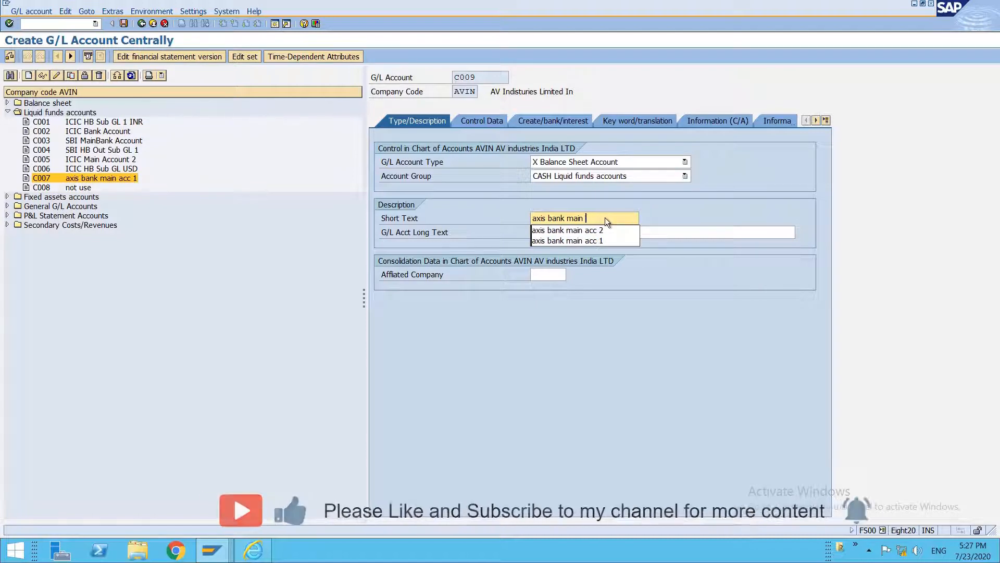
text(cc U)
key(BackSpace)
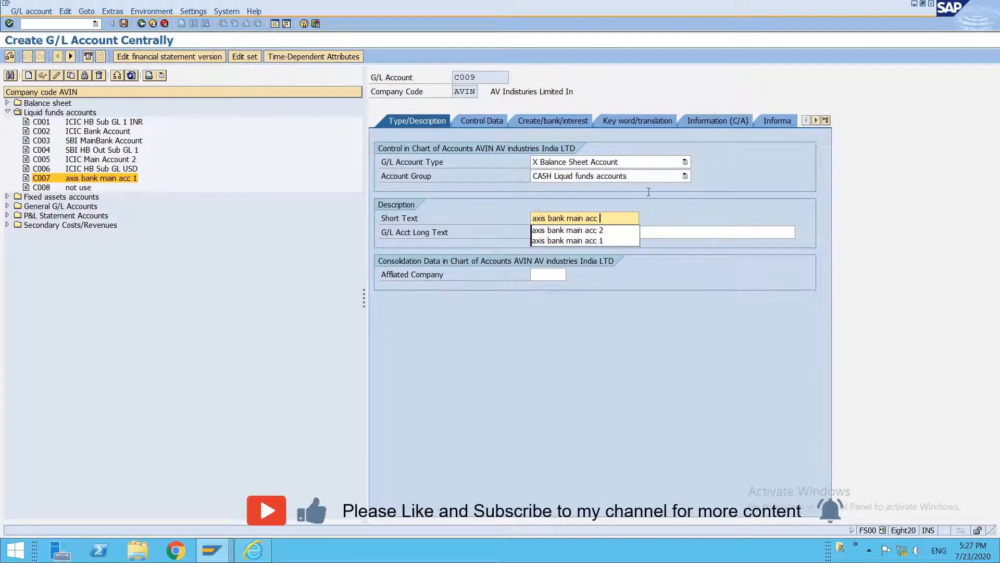
key(BackSpace)
key(BackSpace)
key(BackSpace)
key(BackSpace)
text(USD)
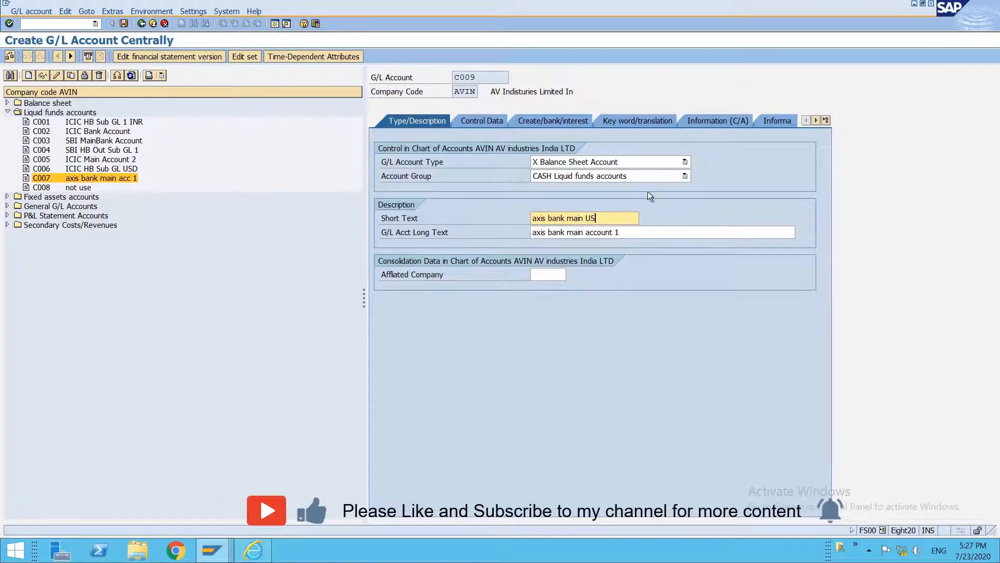
click(642, 232)
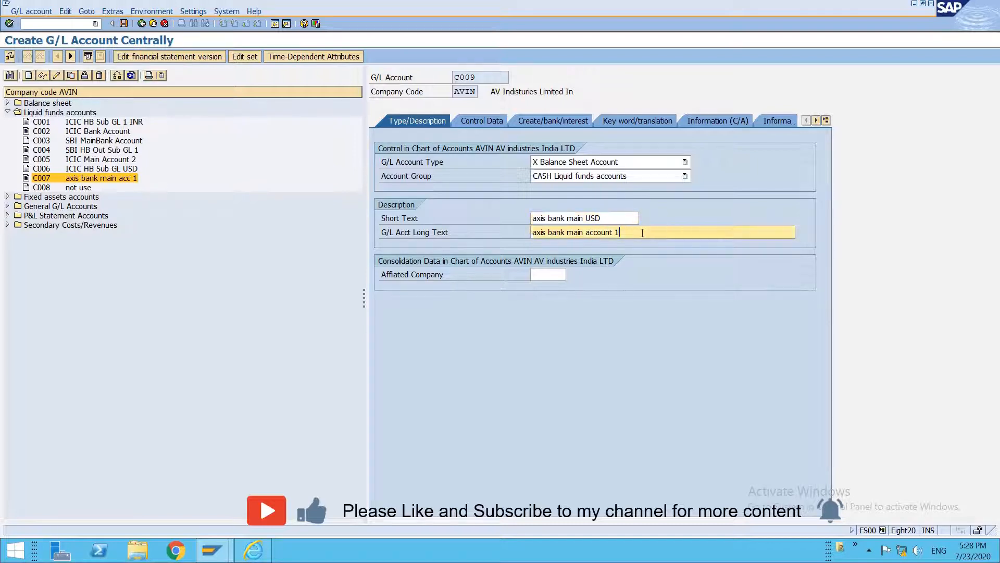
key(BackSpace)
text(USD)
Set C009's account currency to USD, disable Balances in Local Crcy Only and save the G/L account.
click(490, 121)
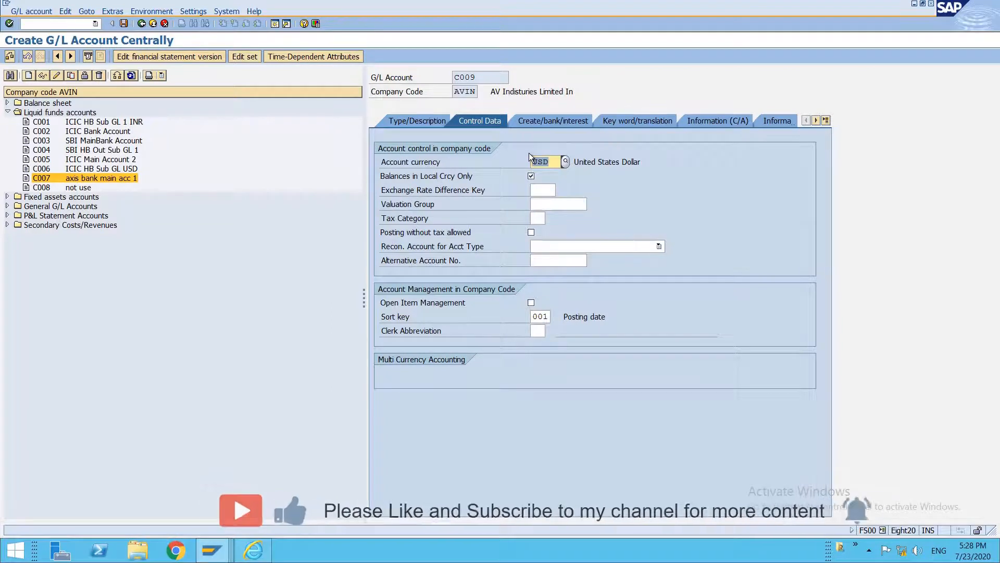
click(567, 115)
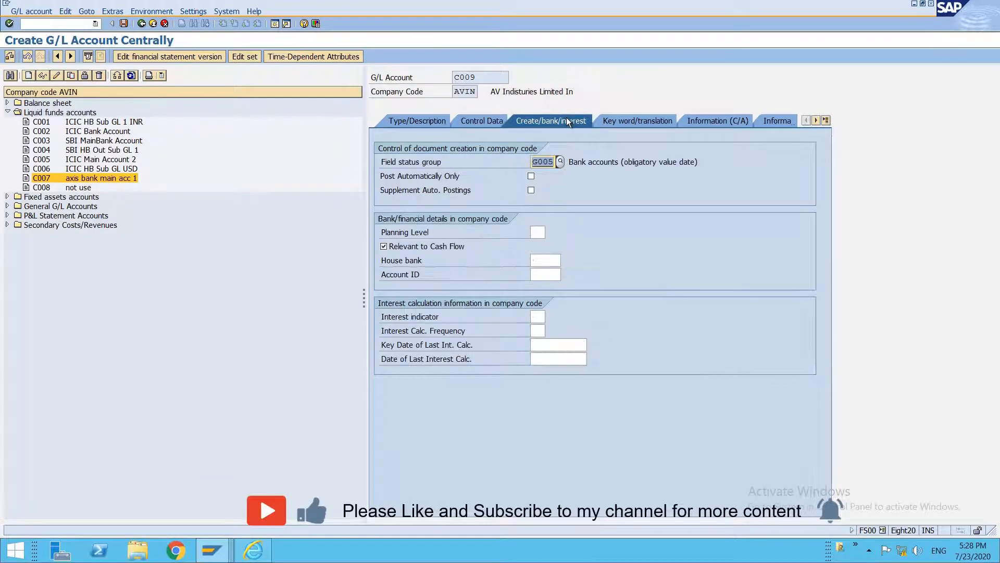
key(ctrl+s)
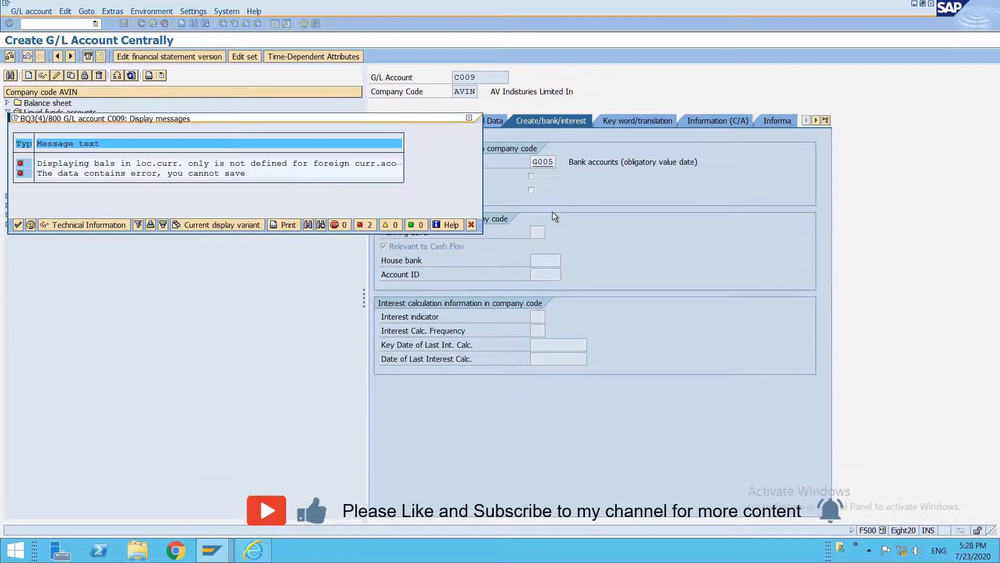
key(Return)
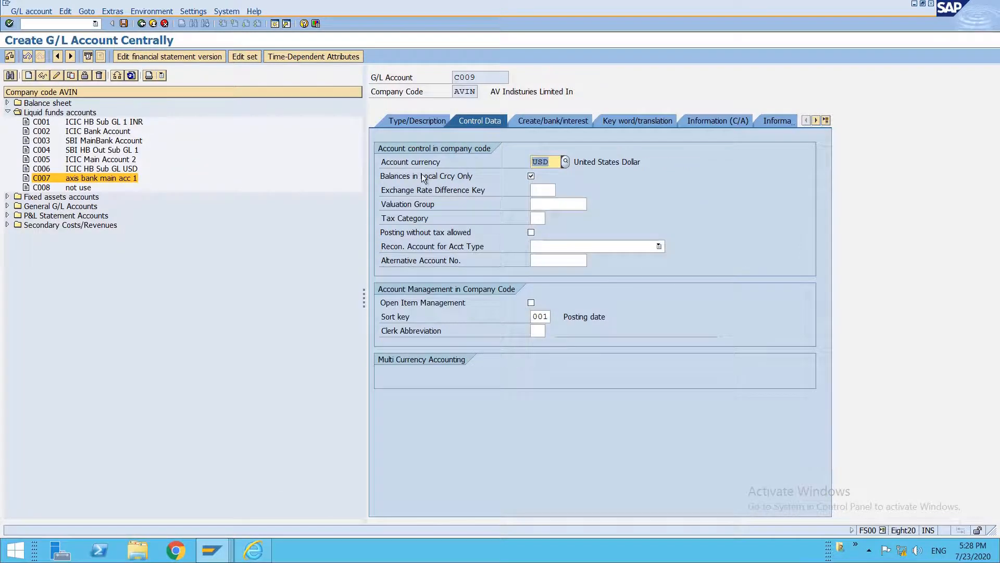
click(532, 176)
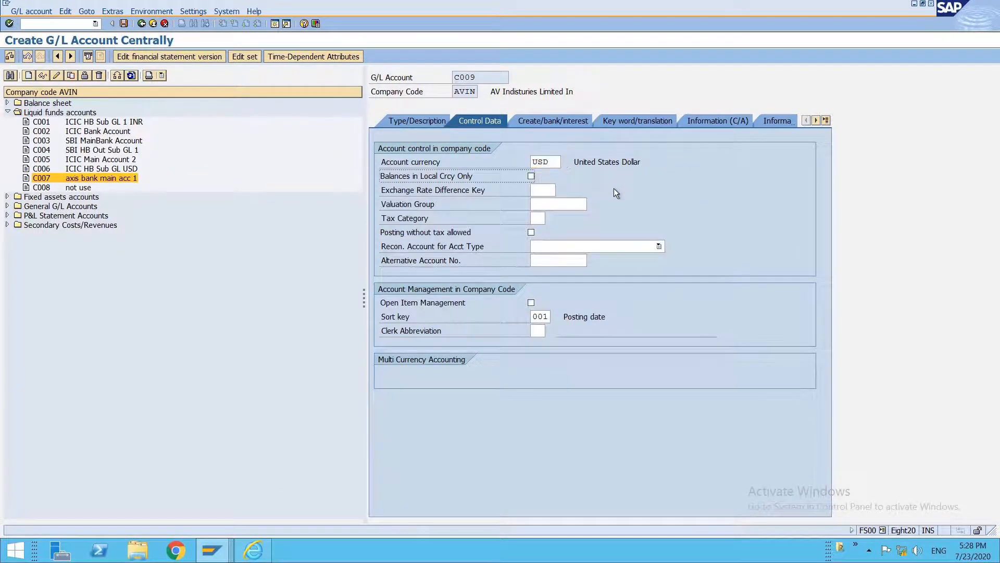
key(ctrl+s)
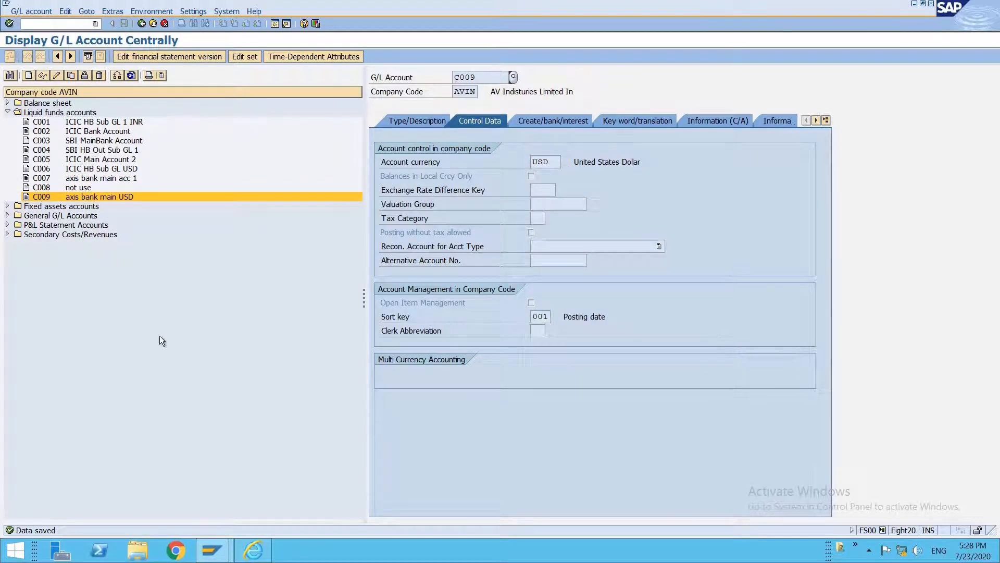
Switch back to the browser, assign G/L account C009 to the AXIS$ connectivity entry and apply it.
key(alt+Tab)
text(c0)
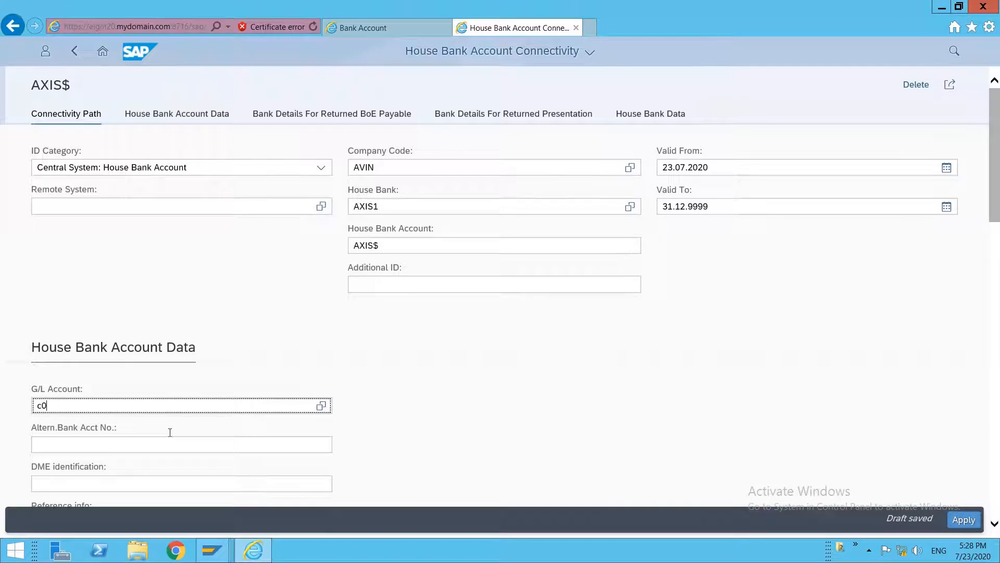
text(09)
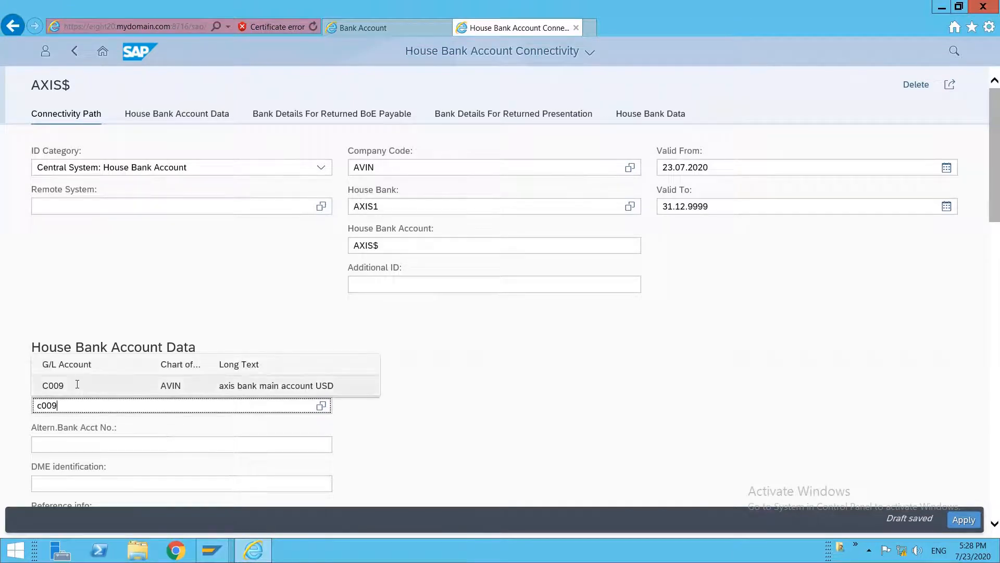
click(77, 385)
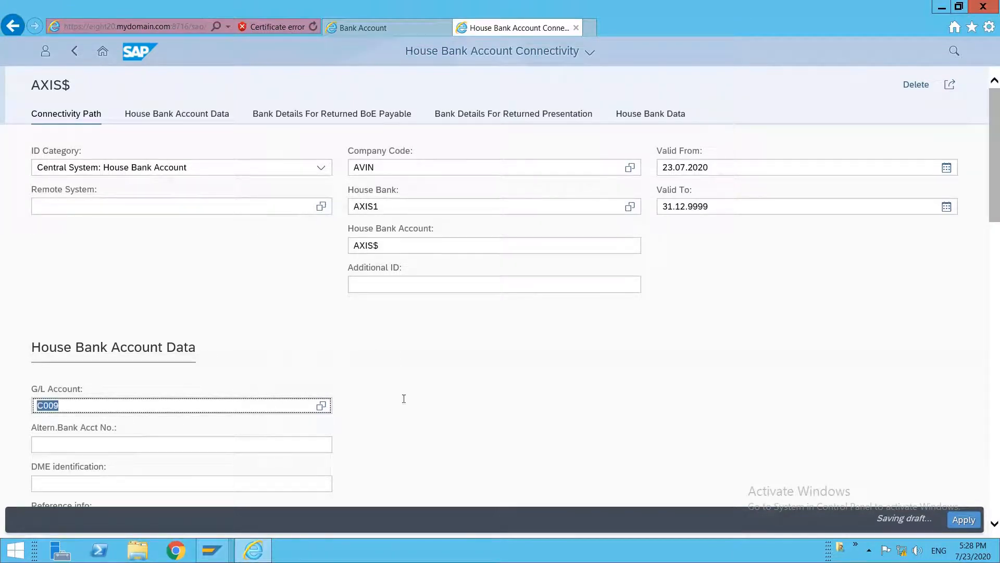
click(961, 519)
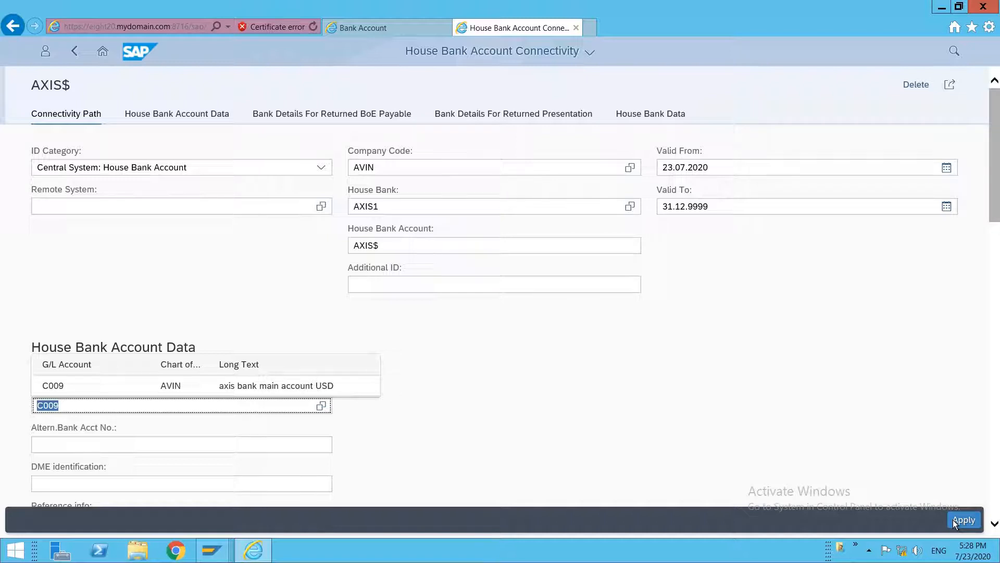
Apply the AXIS$ connectivity entry, save the AXIS AVIN USD bank account and dismiss the messages.
click(953, 520)
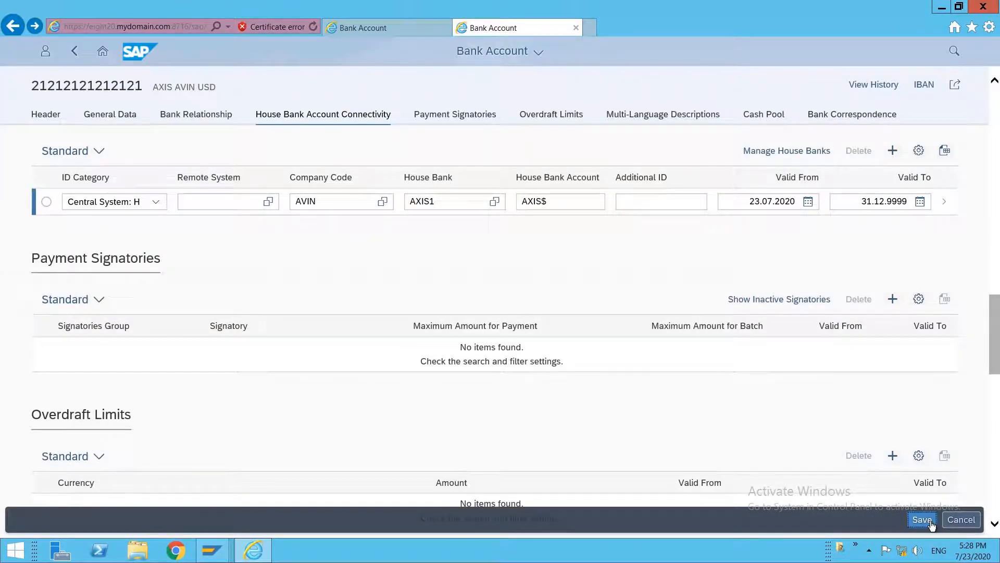
click(922, 520)
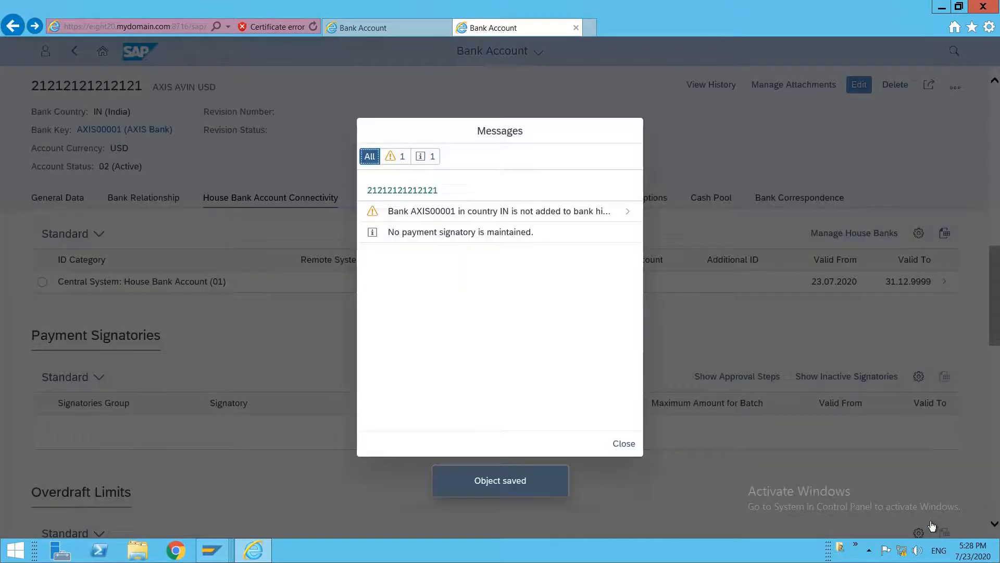
click(626, 444)
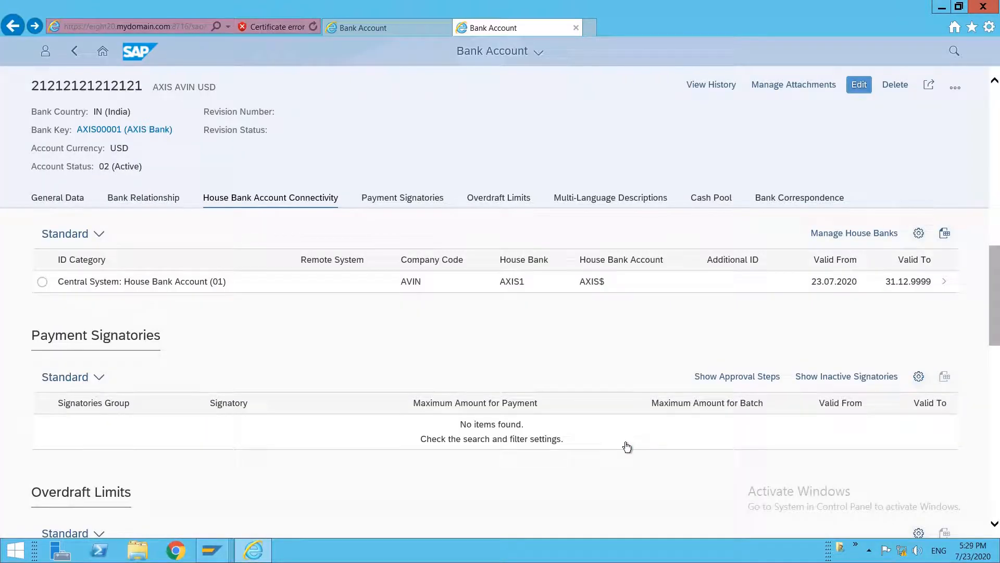
Switch to SAP GUI, leave the HDFC1 house bank entry and start transaction FI12 from SAP Easy Access.
click(399, 24)
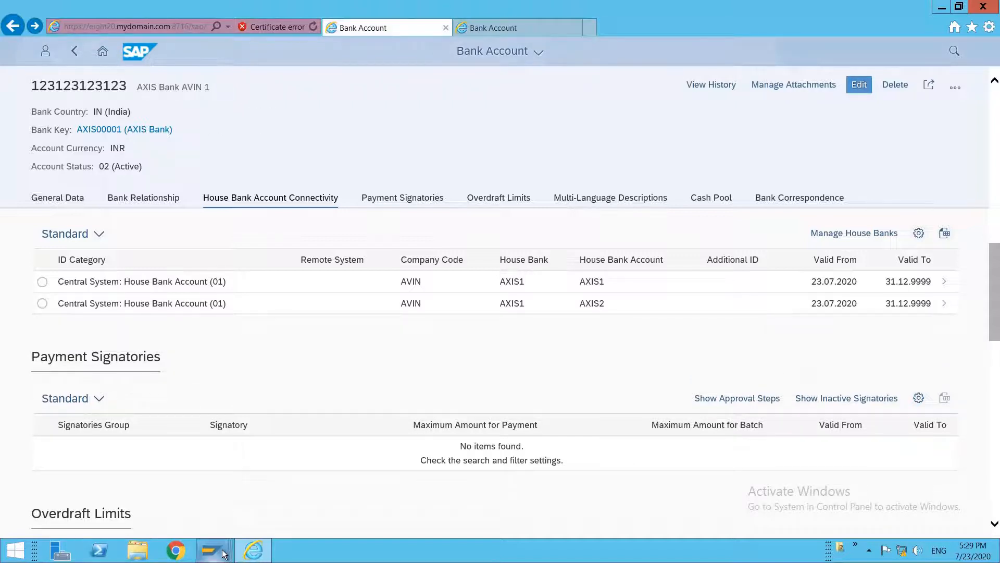
mouse_move(223, 554)
click(218, 497)
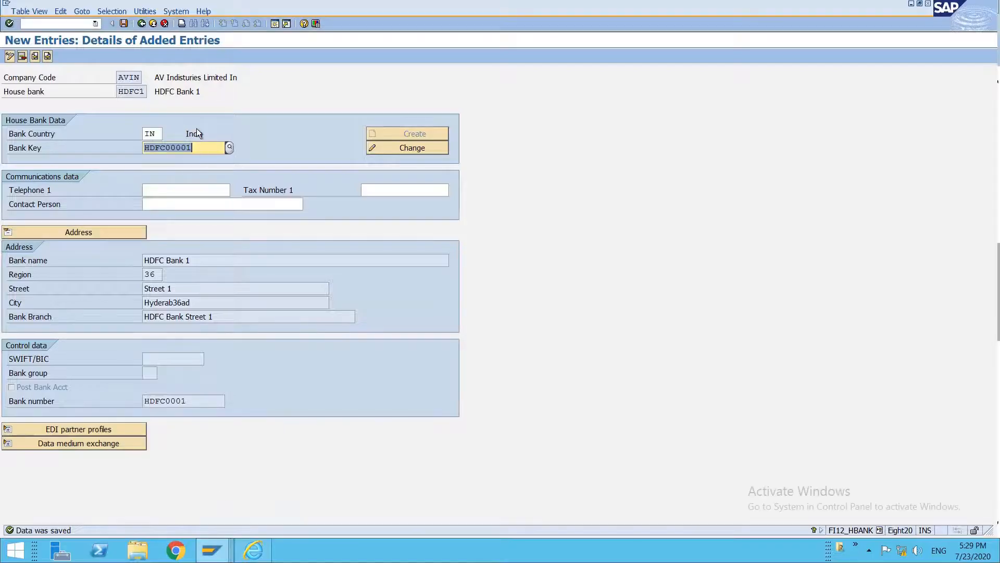
mouse_move(211, 555)
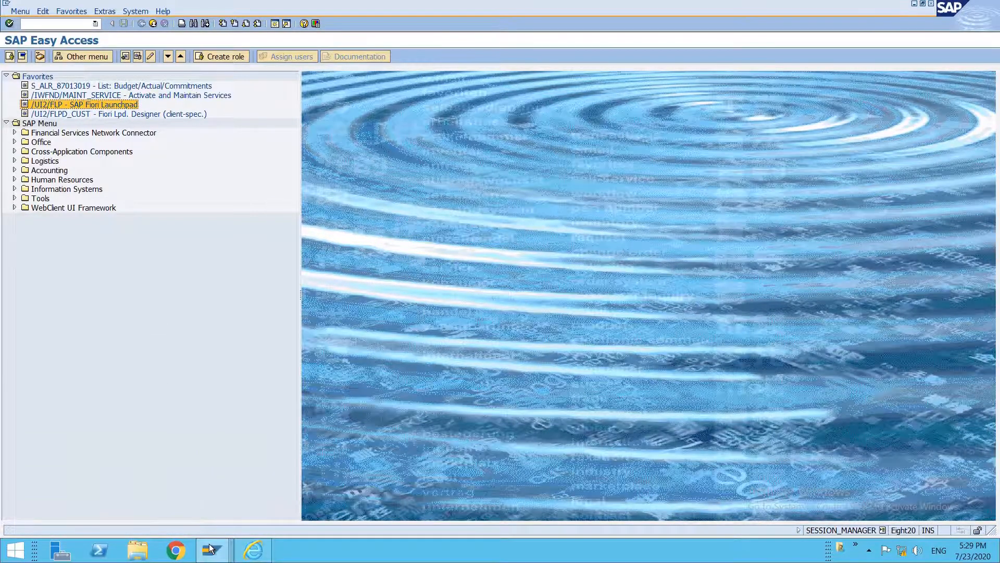
click(277, 444)
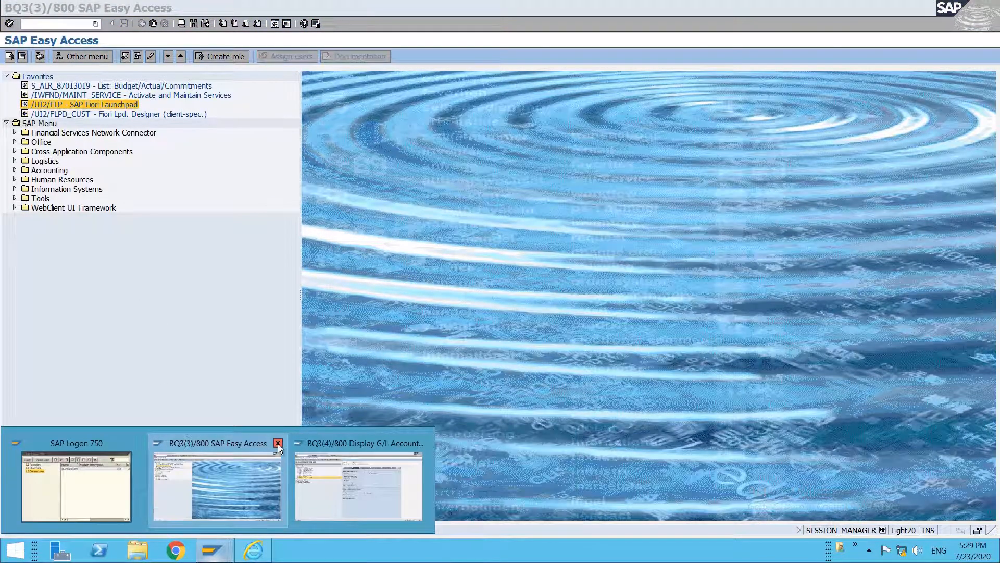
click(69, 23)
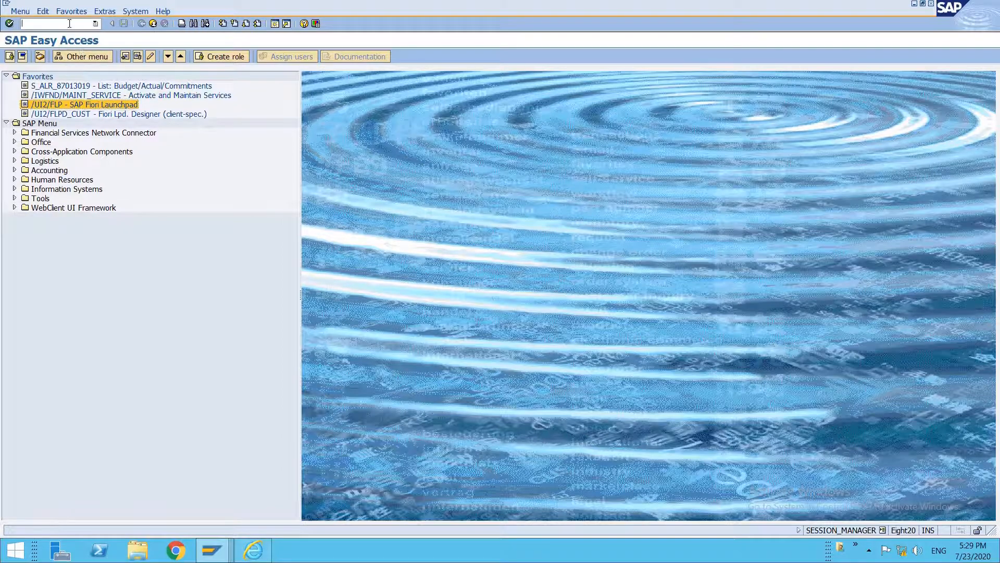
text(fi12)
key(Return)
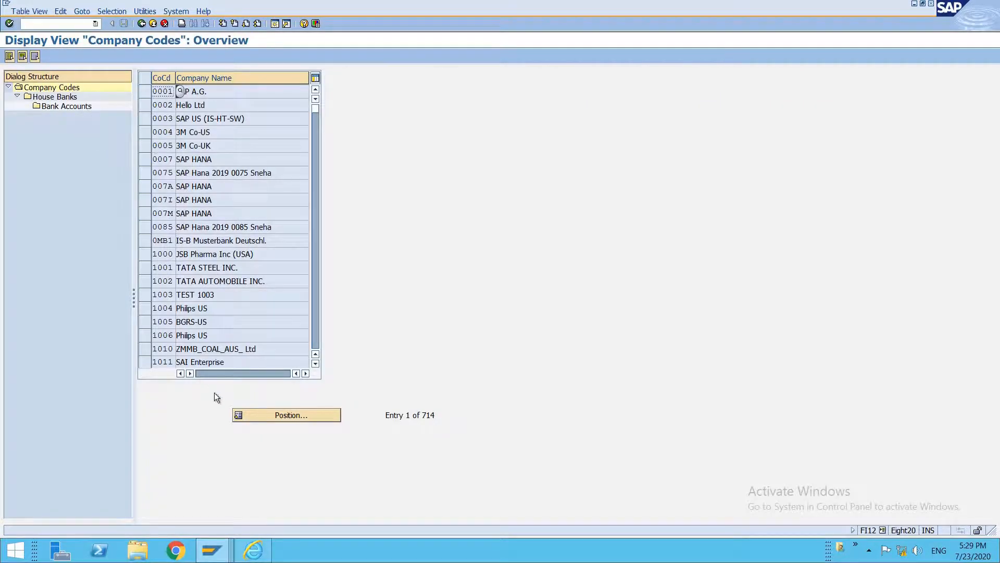
Find company code AVIN in the company codes overview and display its house banks.
click(274, 415)
text(AVIN)
key(Return)
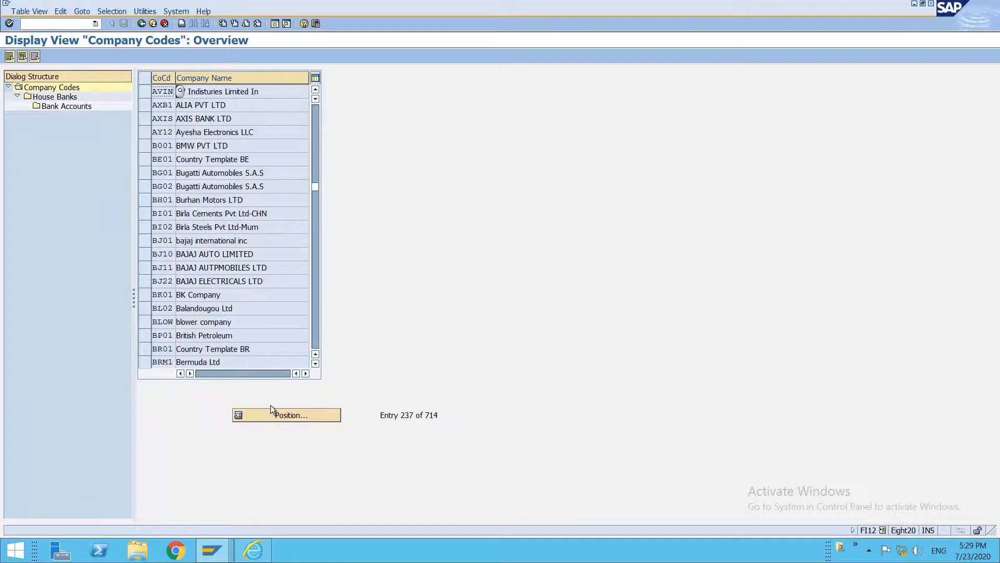
click(145, 91)
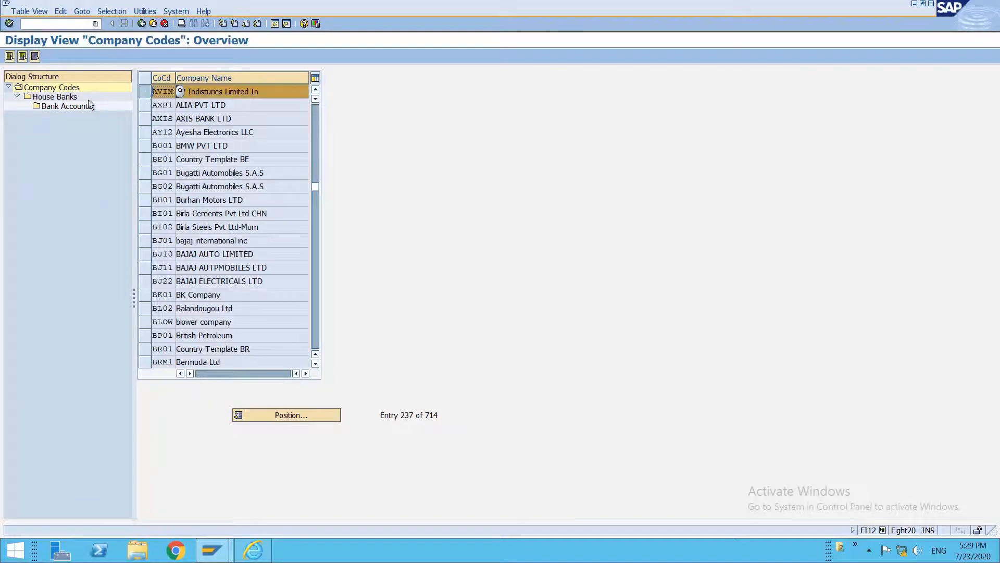
double_click(61, 99)
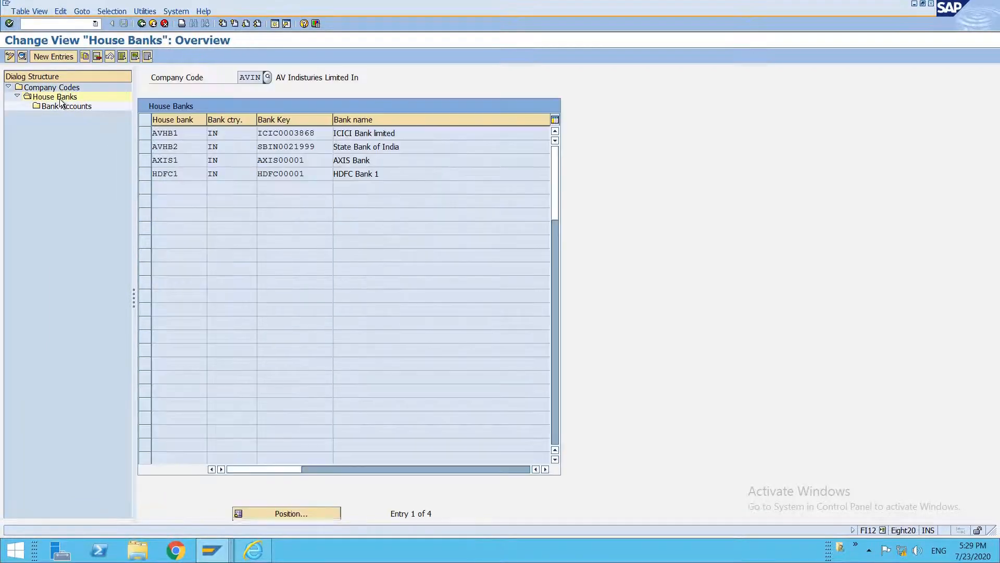
Select only house bank AXIS1 and display its bank accounts in read-only mode.
click(145, 160)
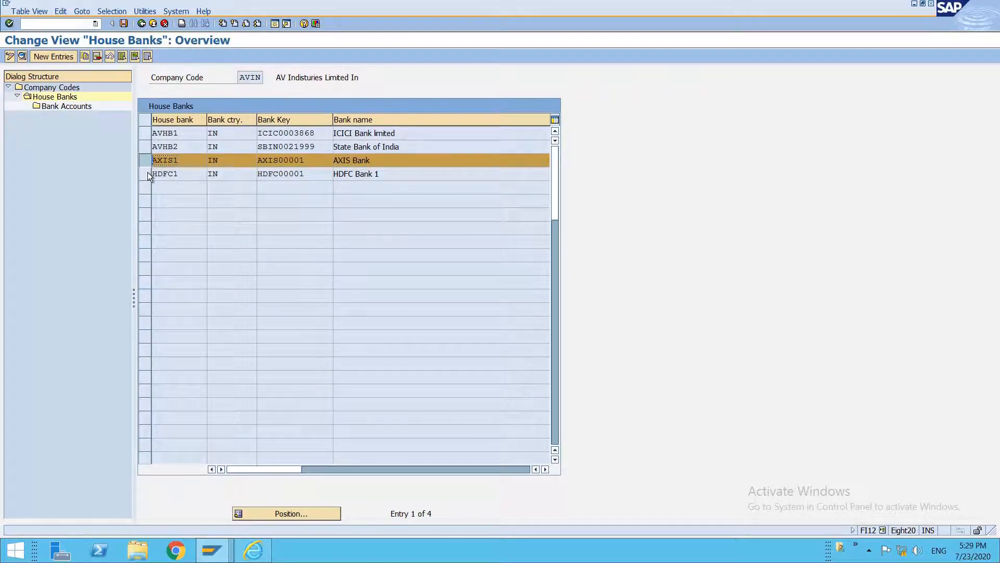
click(145, 174)
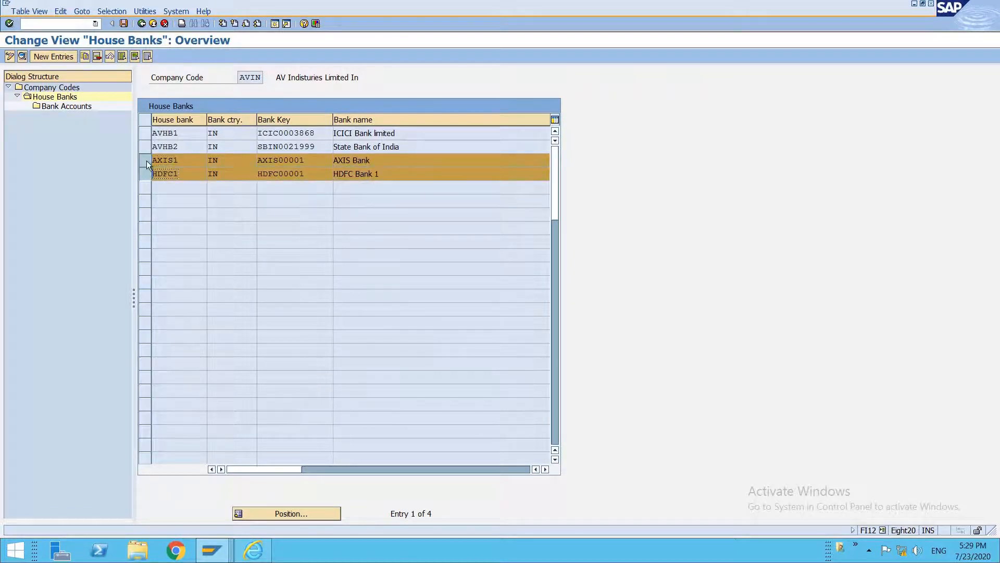
click(145, 160)
click(146, 175)
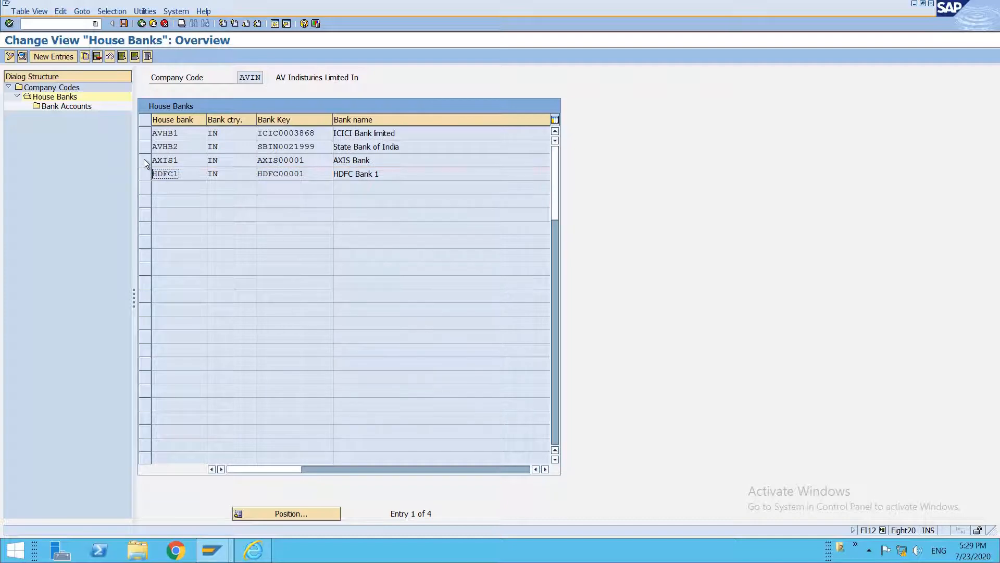
click(145, 160)
double_click(59, 107)
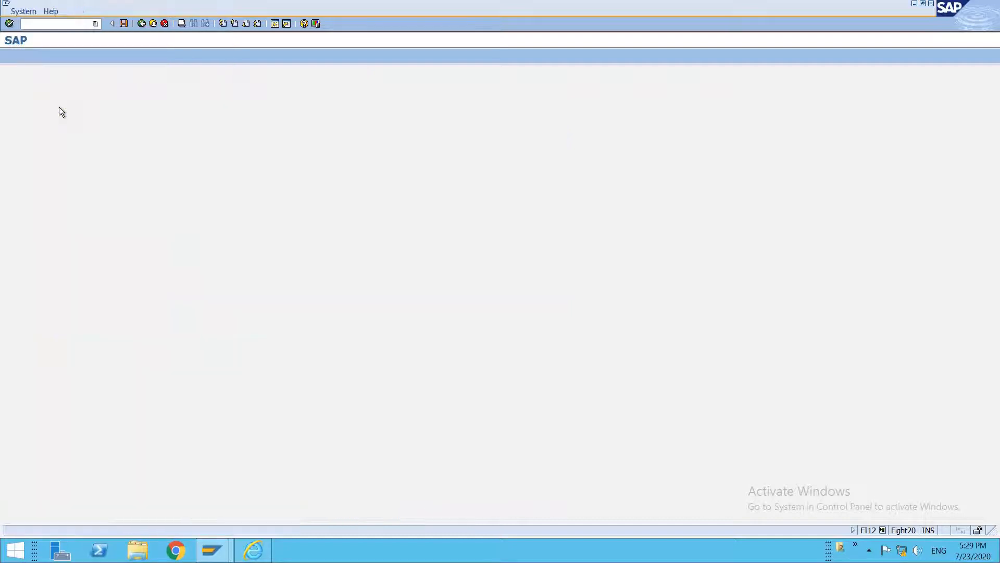
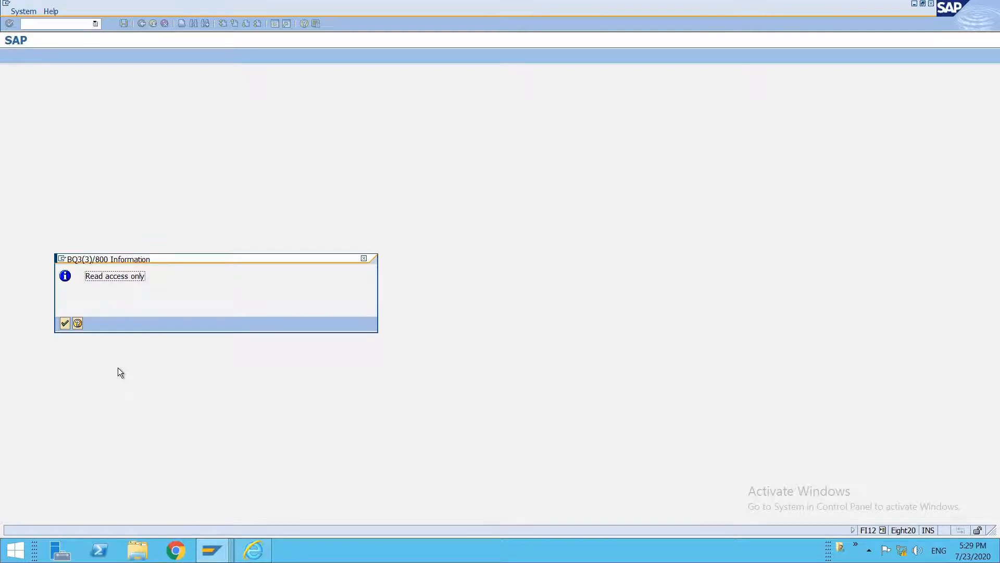
key(Return)
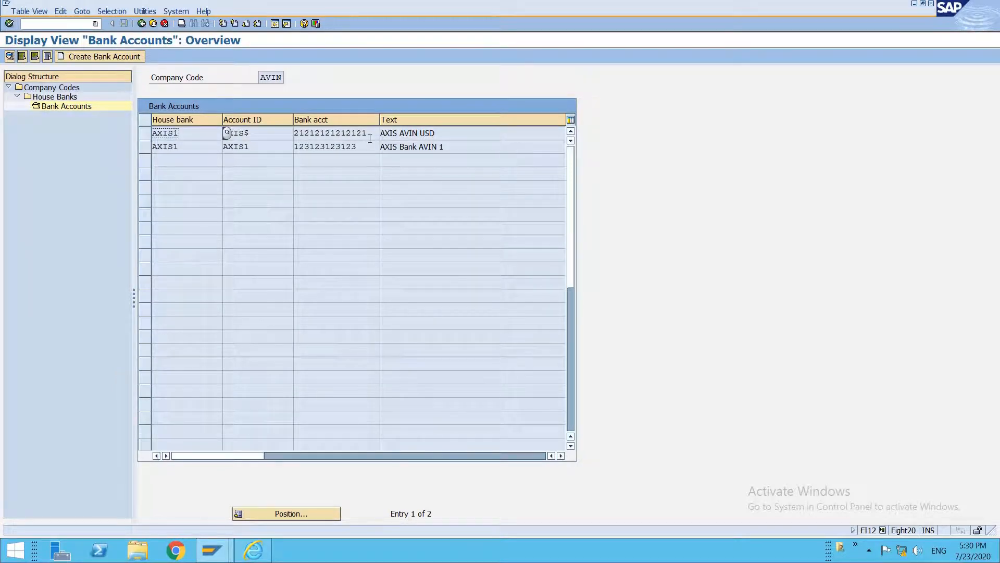
Examine the details of bank accounts AXIS$ and AXIS1, checking account ID, currency and G/L account, and return to the overview.
key(Tab)
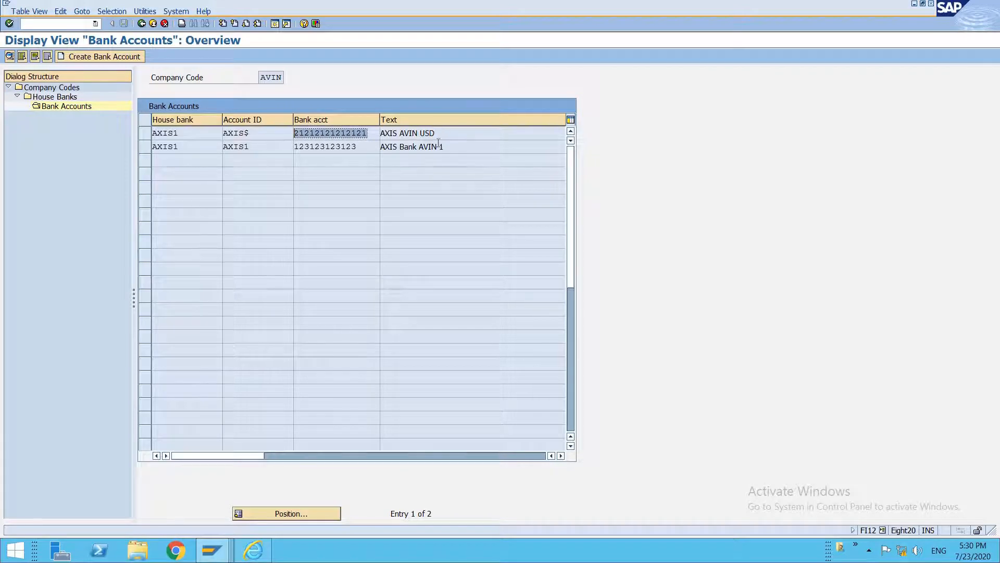
key(Tab)
click(453, 151)
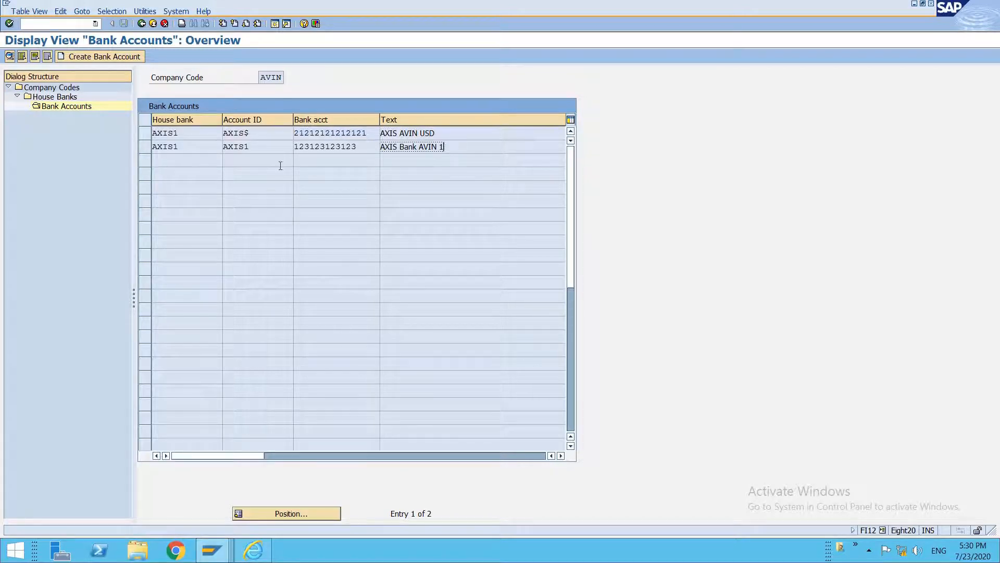
double_click(176, 135)
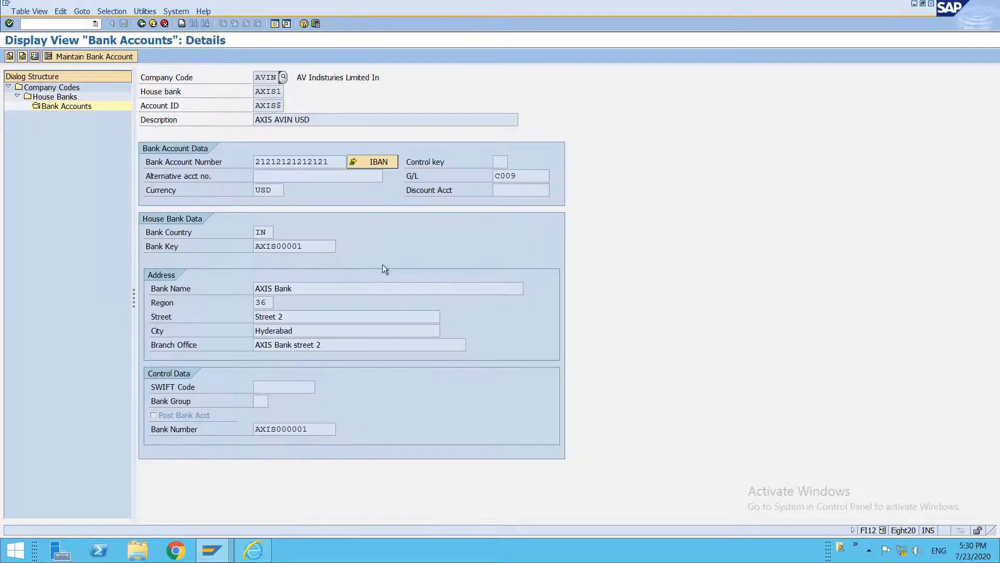
click(22, 58)
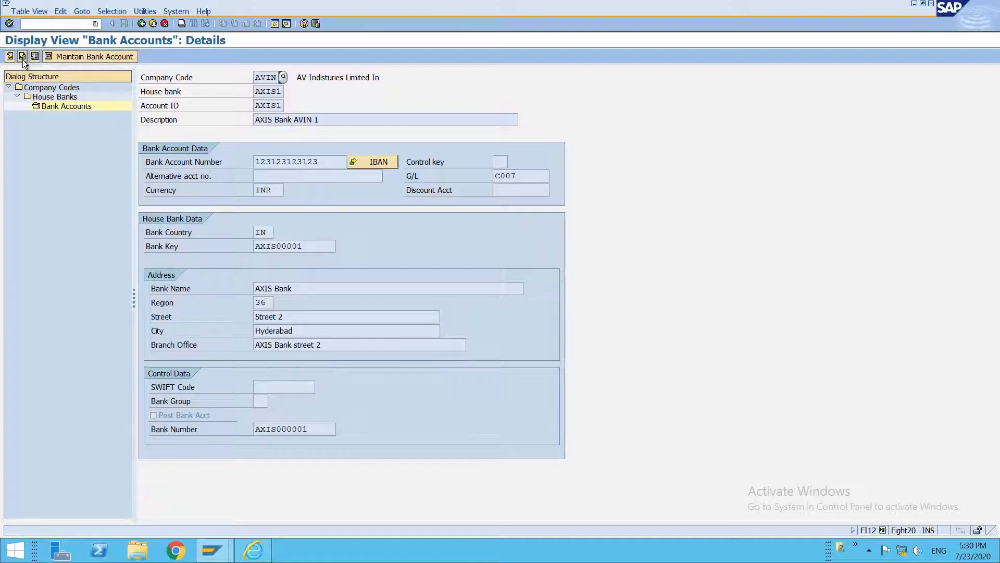
double_click(265, 190)
double_click(260, 106)
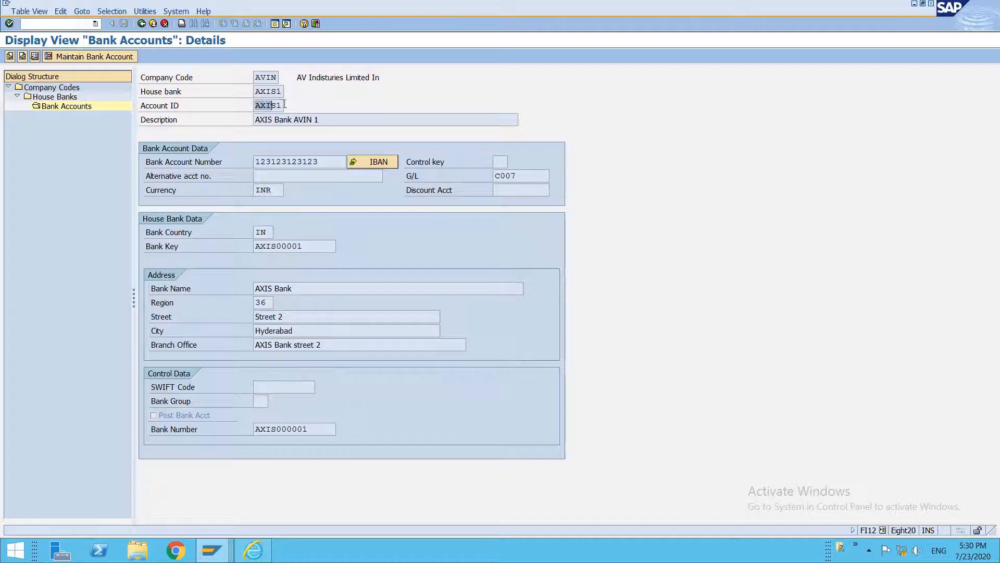
click(10, 56)
drag(297, 109, 319, 108)
key(F3)
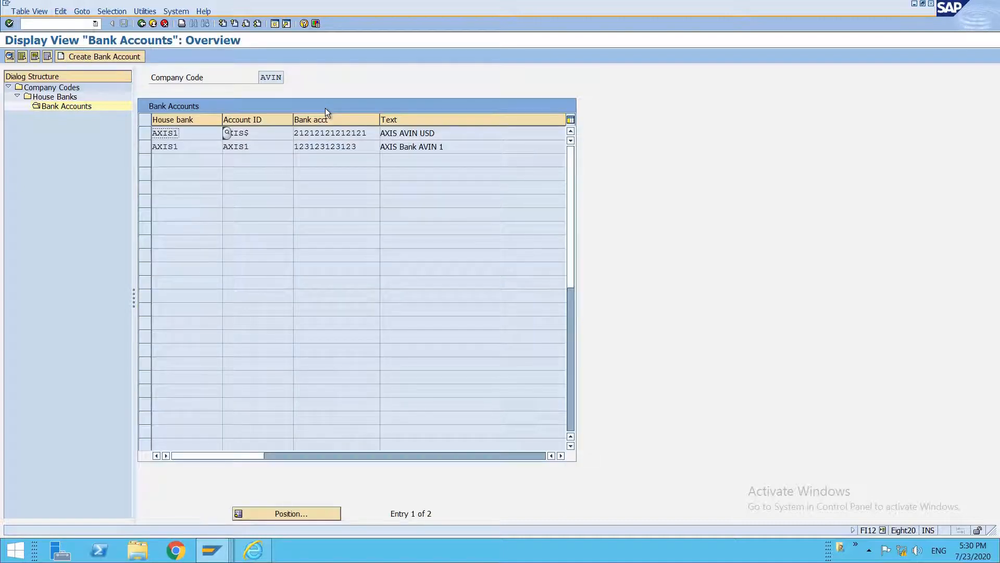
Return to the house banks of company code AVIN and display the bank accounts of HDFC1.
key(F3)
click(144, 172)
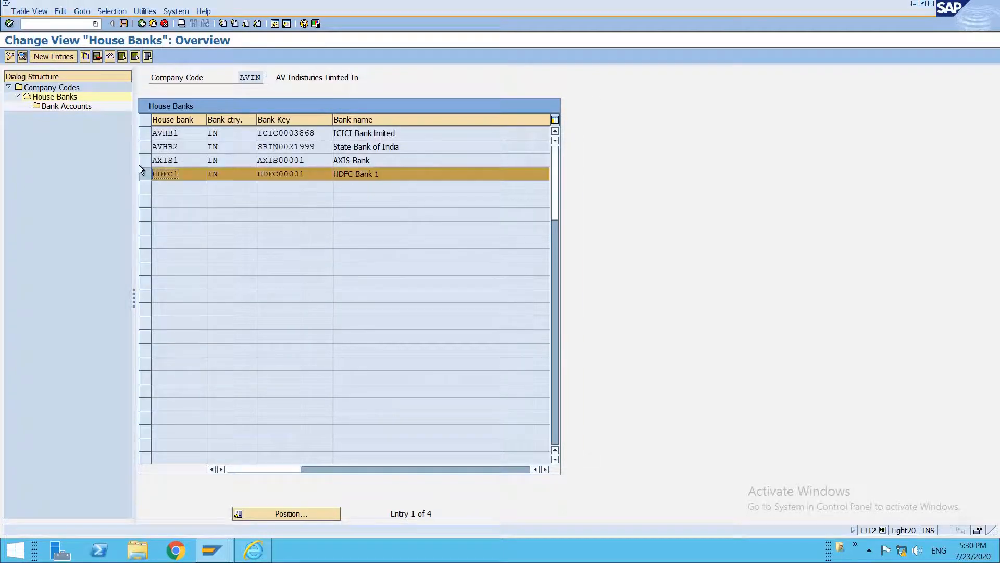
double_click(62, 108)
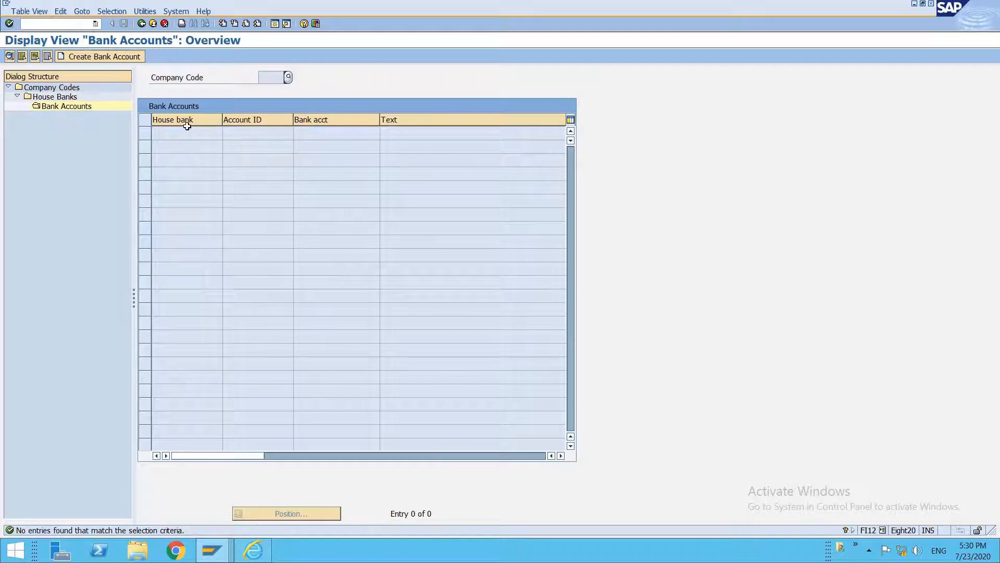
View the new bank account form for creating an account and close it without entering any data.
click(108, 57)
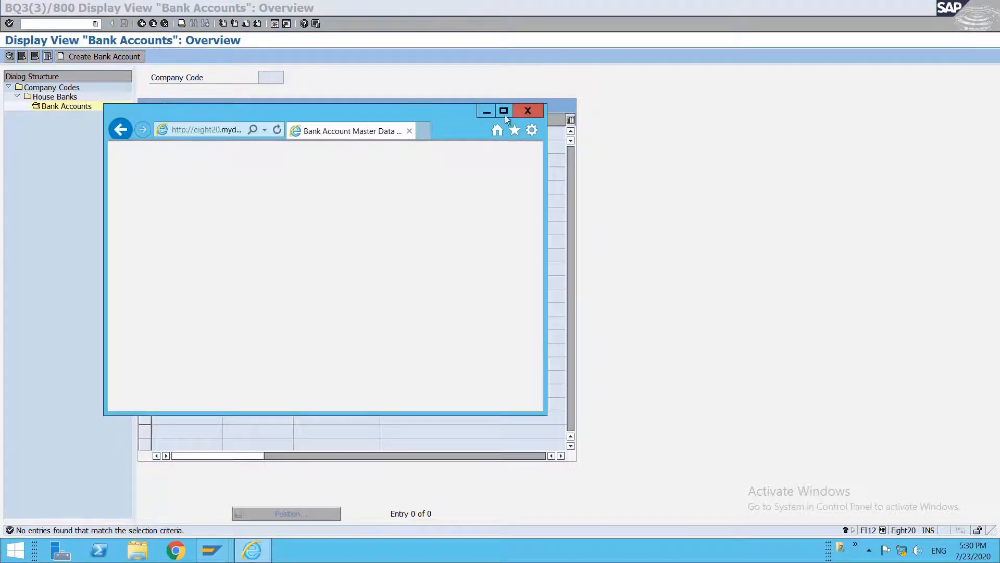
click(508, 108)
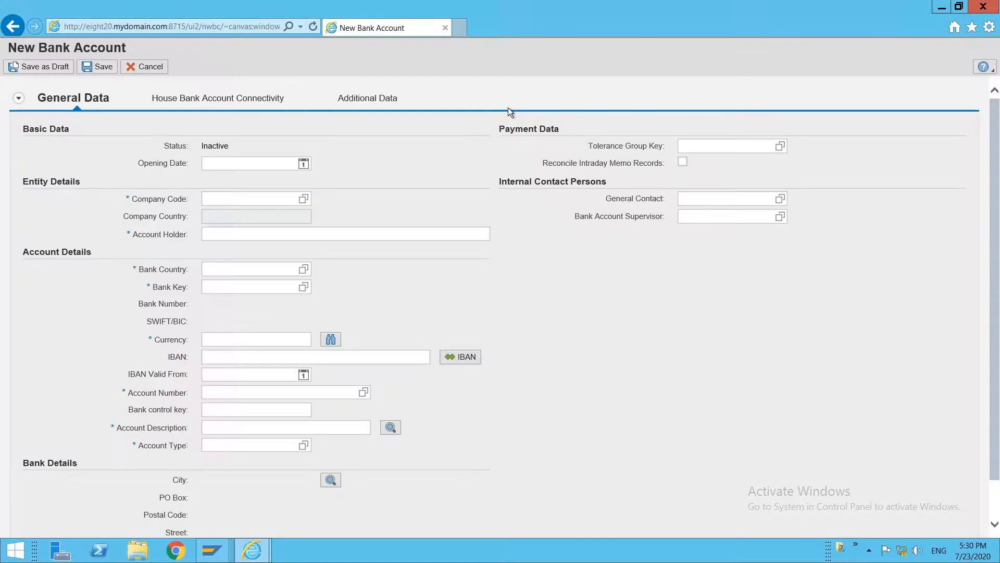
click(983, 6)
click(486, 278)
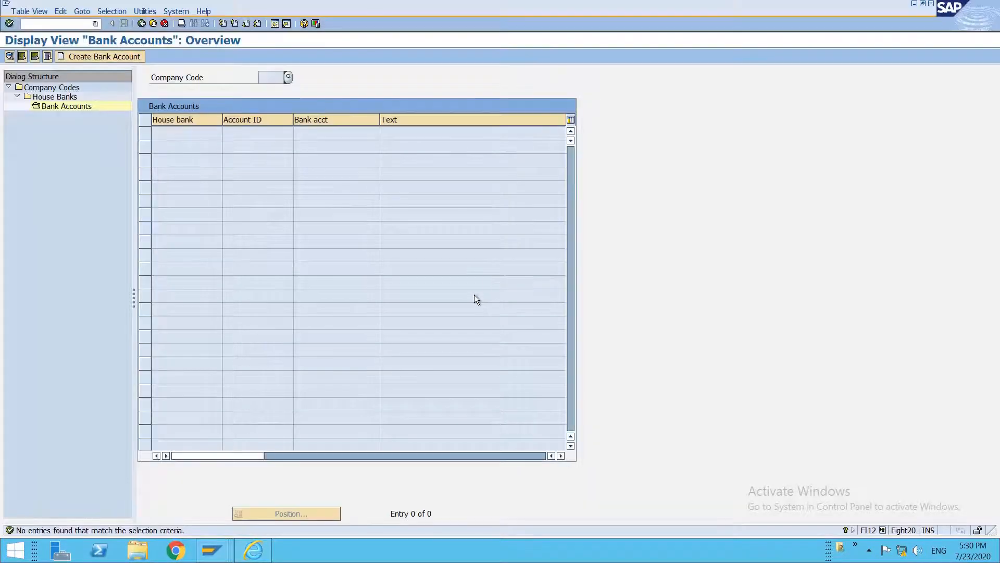
Switch back to the browser and return to the Manage Banks list, leaving the blank bank form without saving.
click(255, 551)
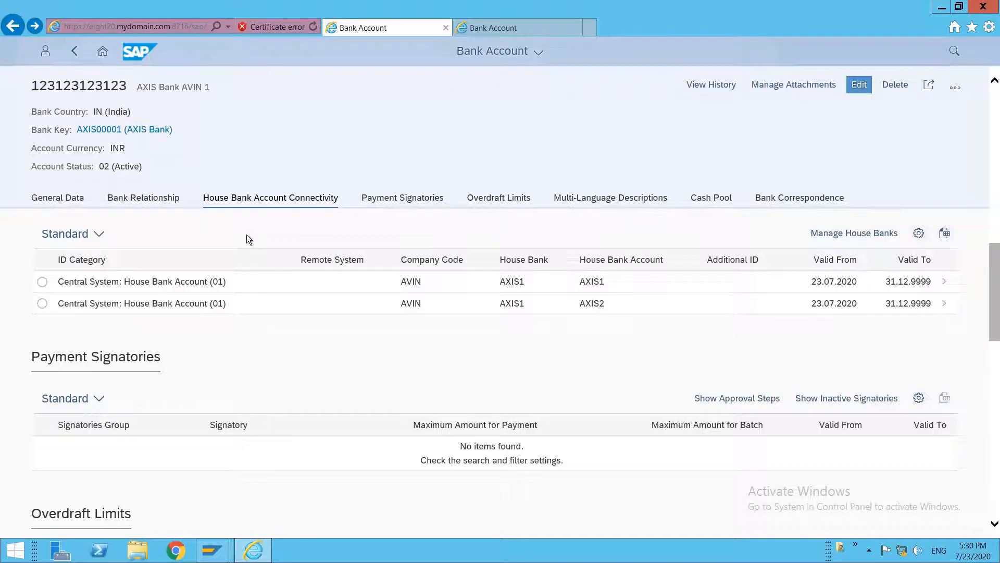
click(75, 52)
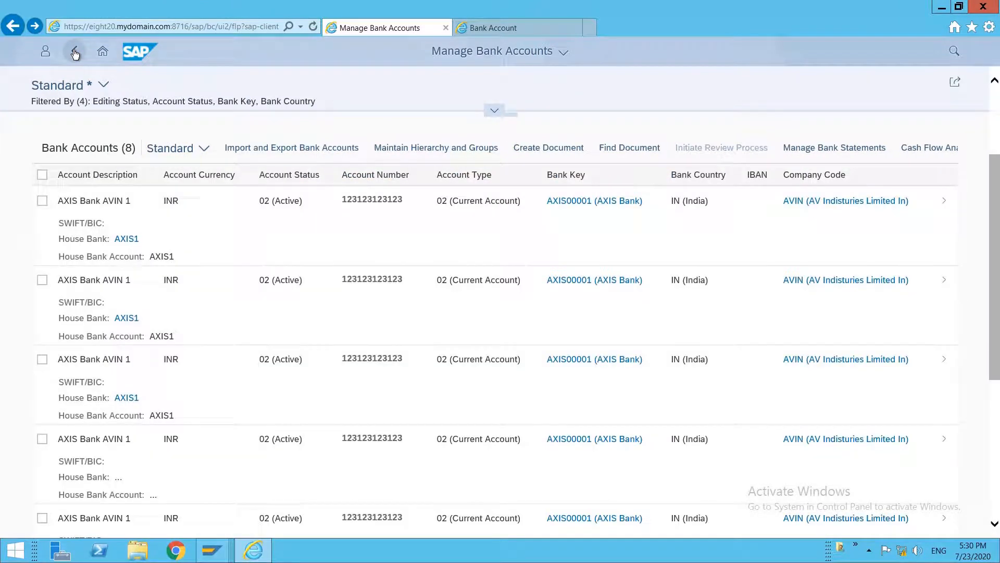
click(74, 52)
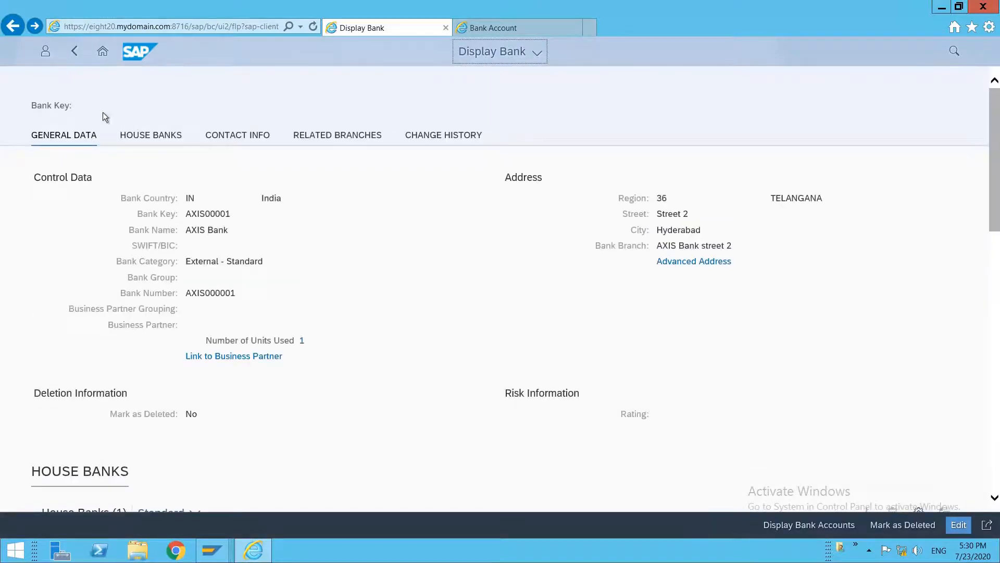
click(74, 52)
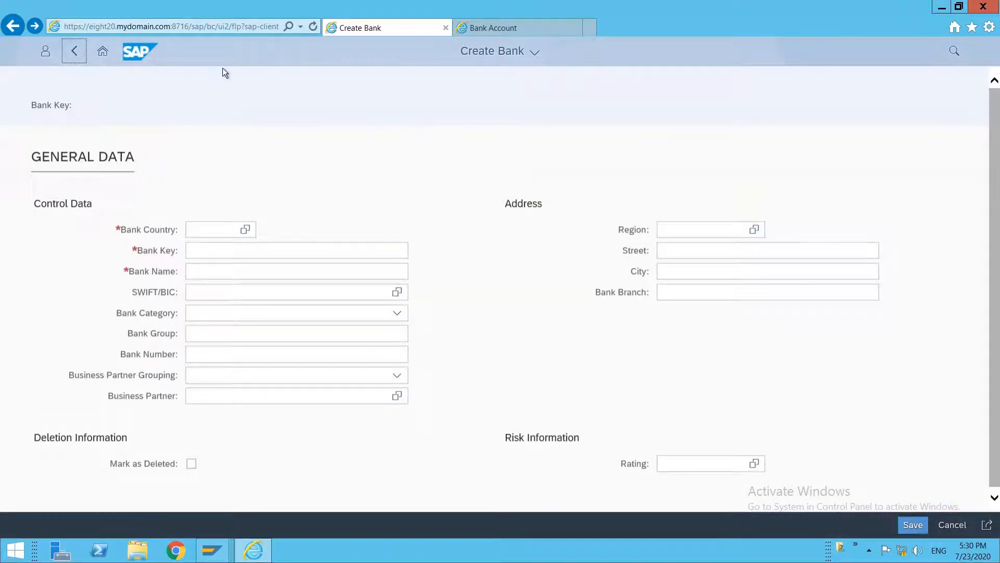
click(71, 50)
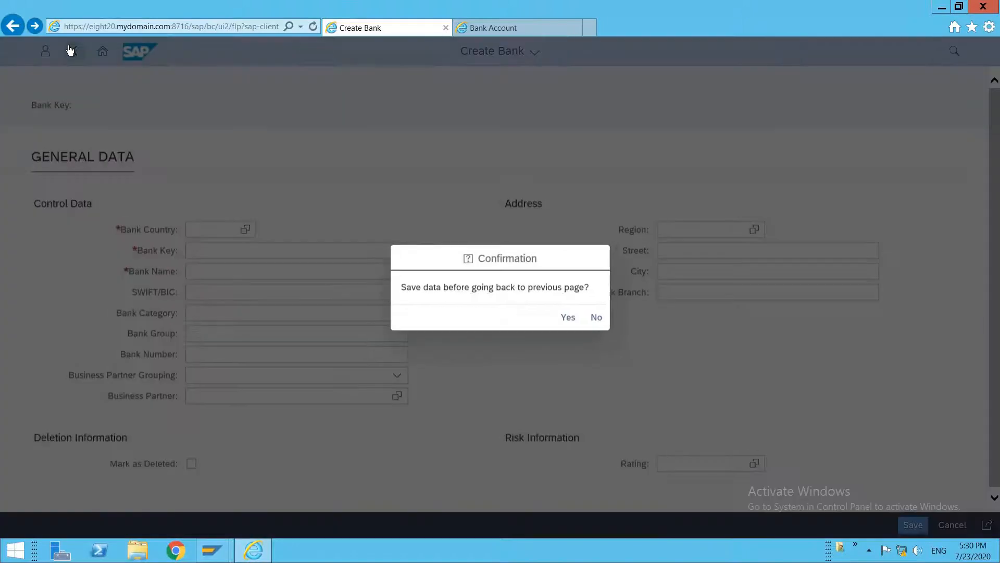
click(592, 319)
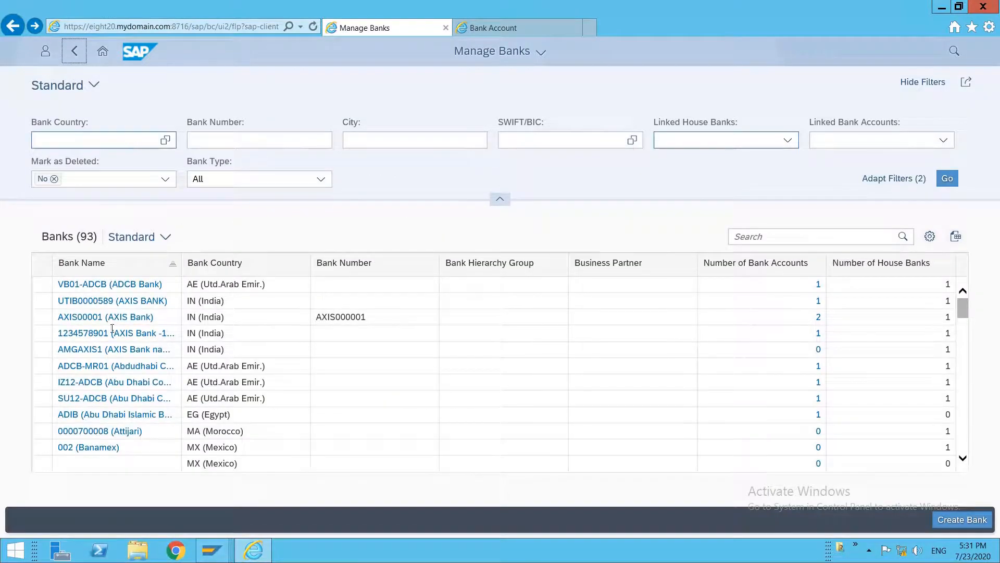
Filter the bank list to bank country IN and open the details of HDFC Bank 1 with bank key HDFC00001.
click(97, 138)
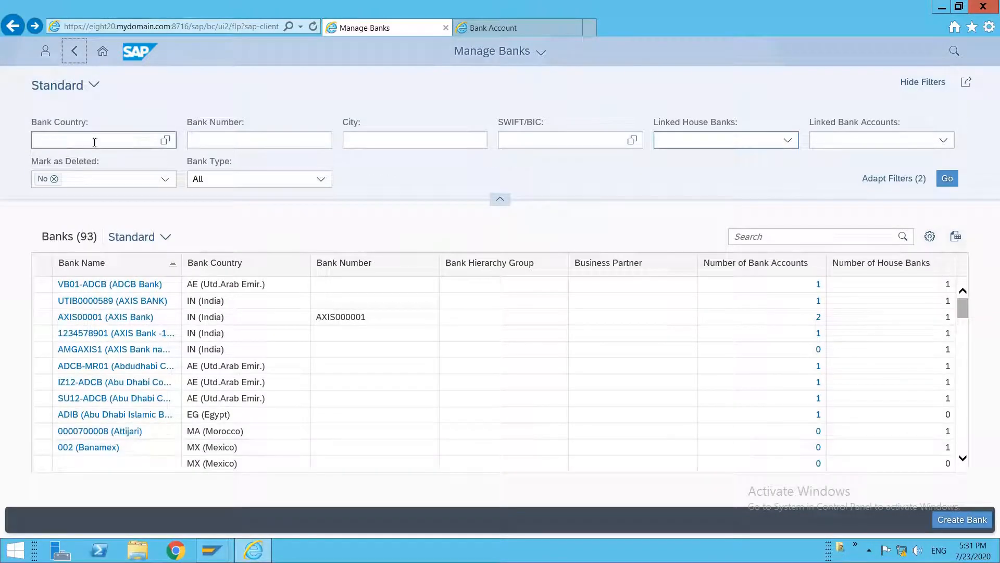
text(in)
key(Return)
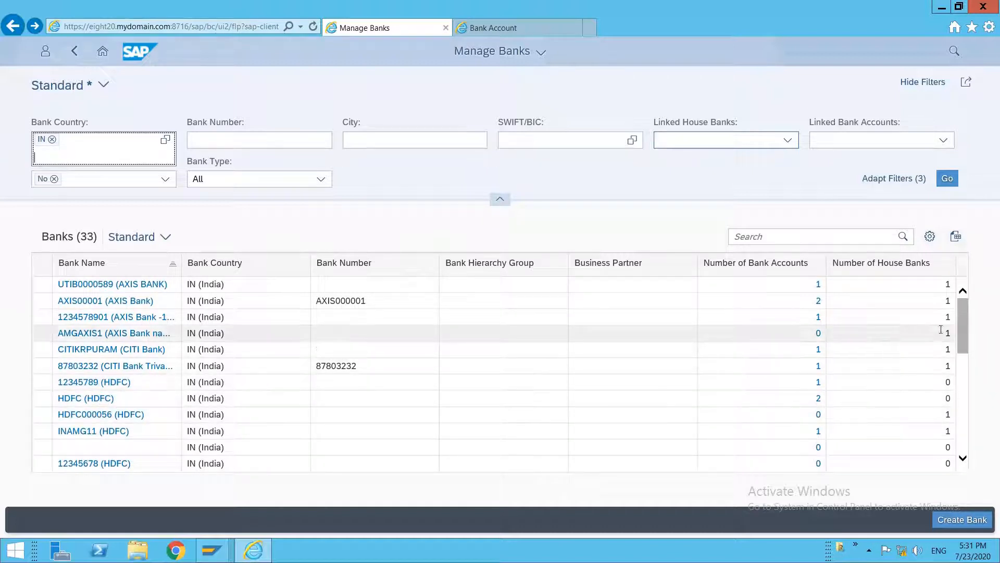
drag(965, 330, 964, 351)
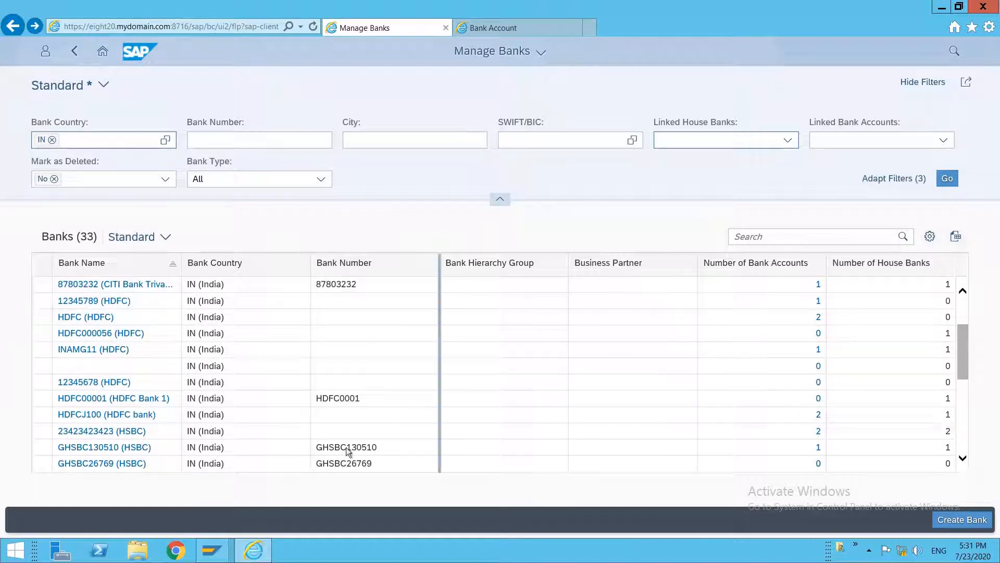
click(122, 400)
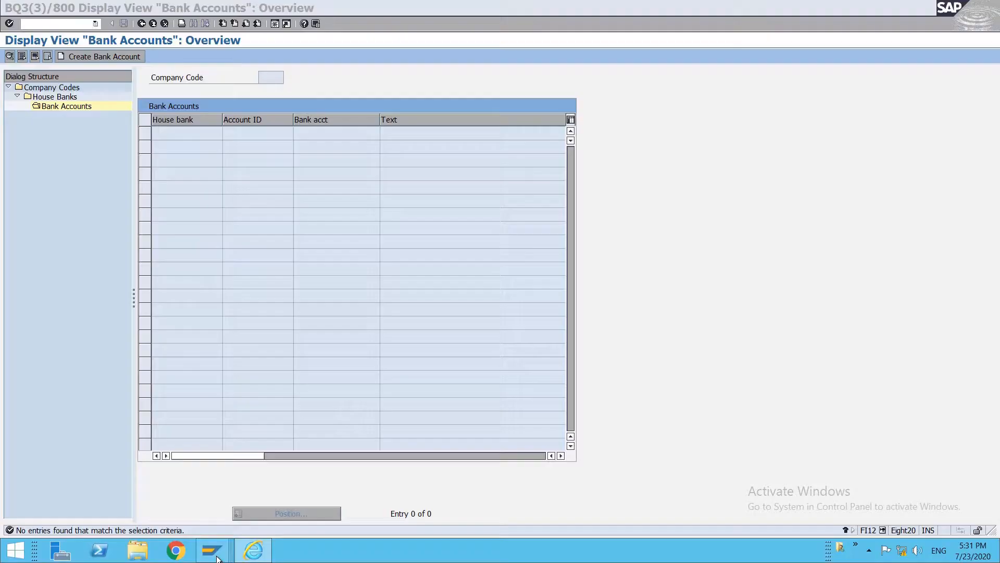
Switch to SAP GUI, check the bank key of house bank HDFC1 in the AVIN house banks overview, and return to the browser.
double_click(58, 98)
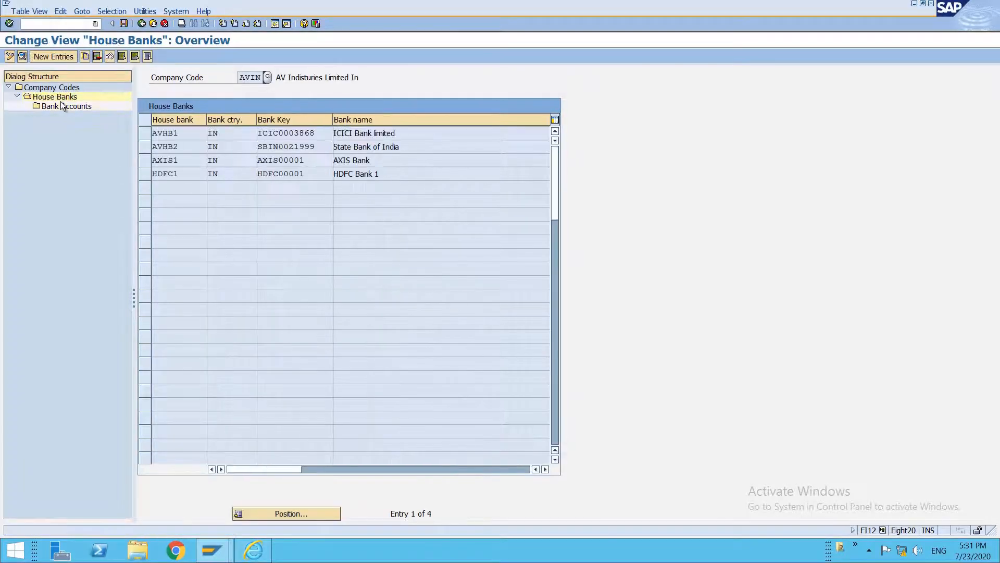
click(289, 174)
key(alt+Tab)
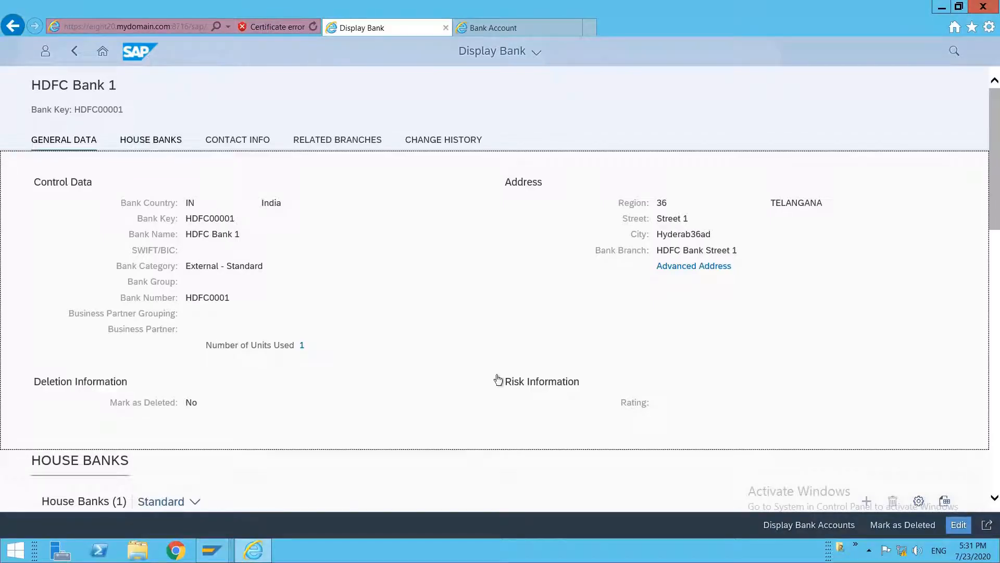
Review the house banks assigned to HDFC Bank 1 and display the bank accounts that belong to this bank.
click(141, 139)
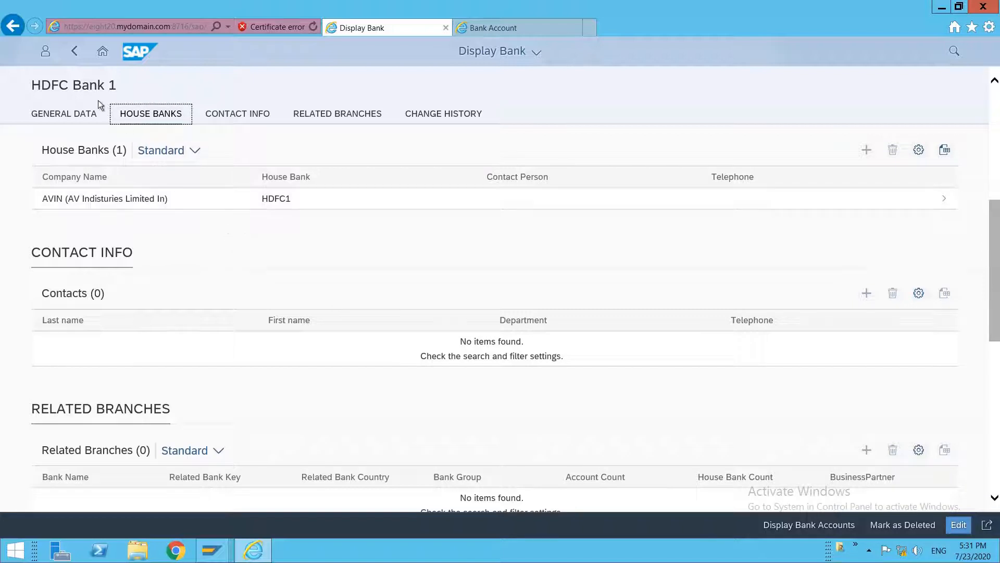
click(829, 525)
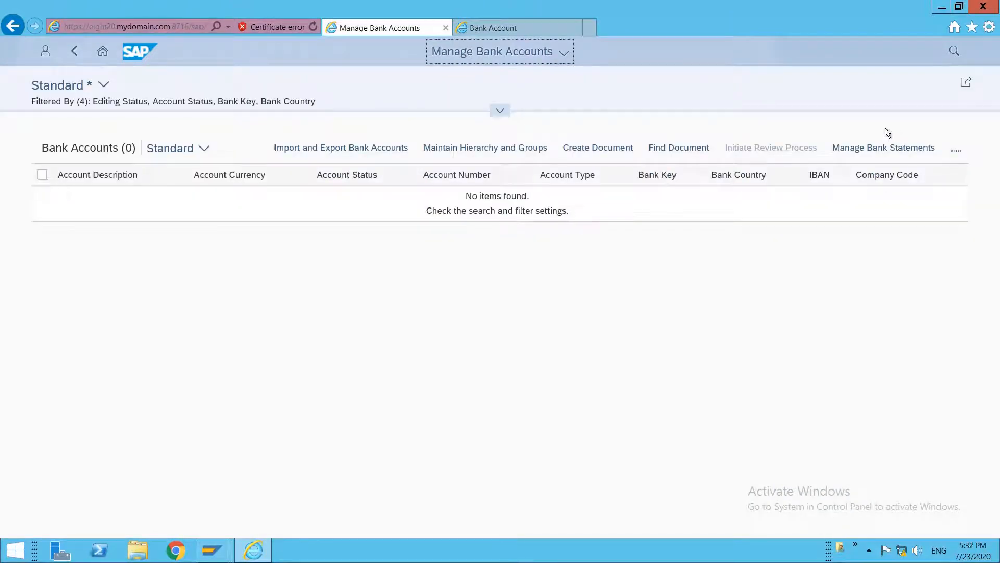
drag(469, 195, 536, 201)
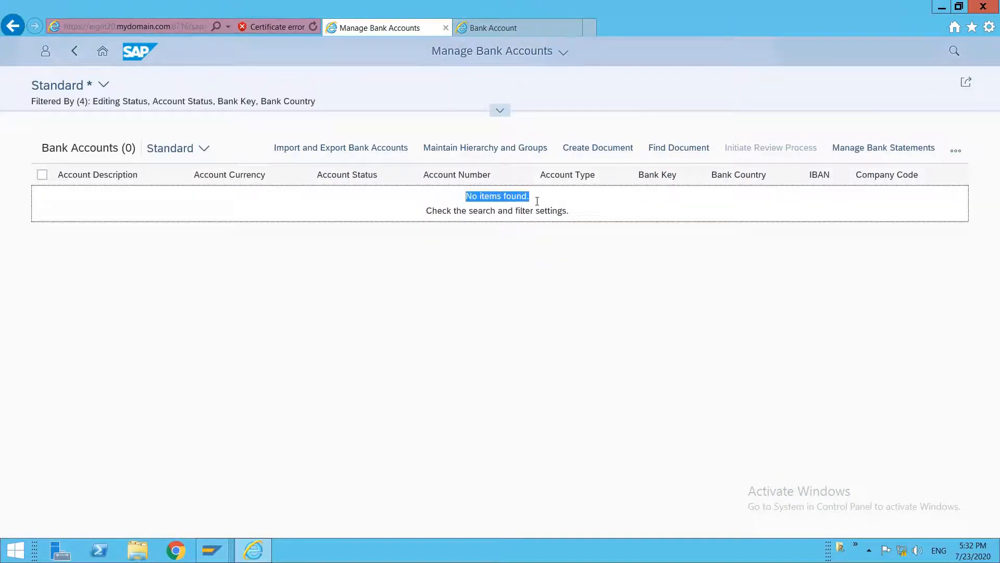
click(645, 251)
Start a new bank account and enter its account number, bank country IN and bank key HDFC00001.
click(953, 150)
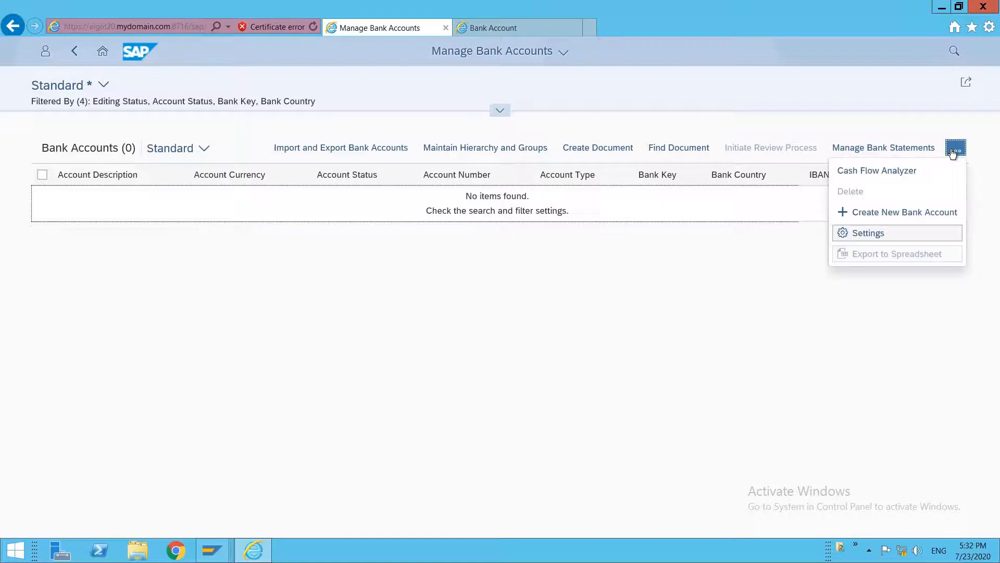
click(924, 213)
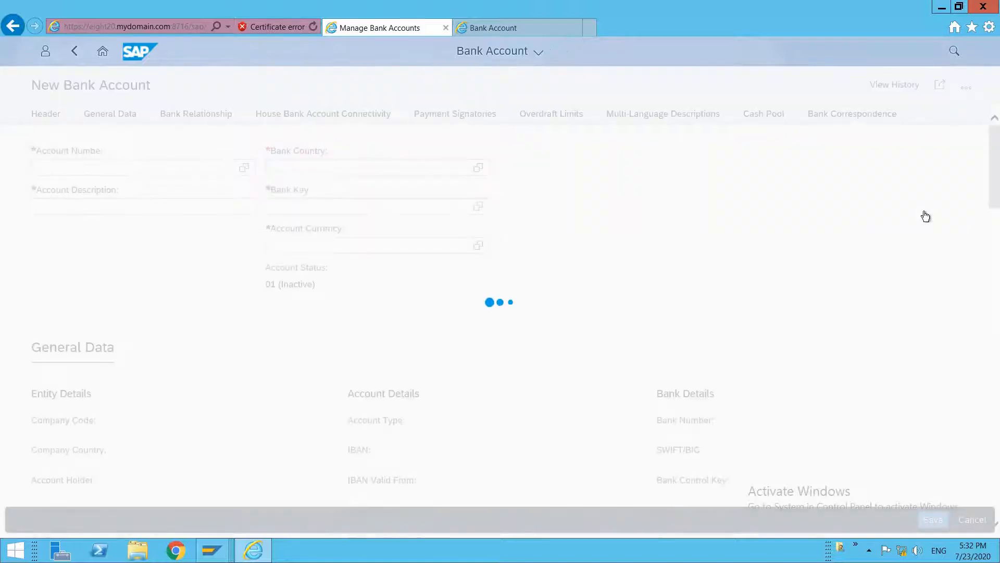
click(136, 168)
text(1234)
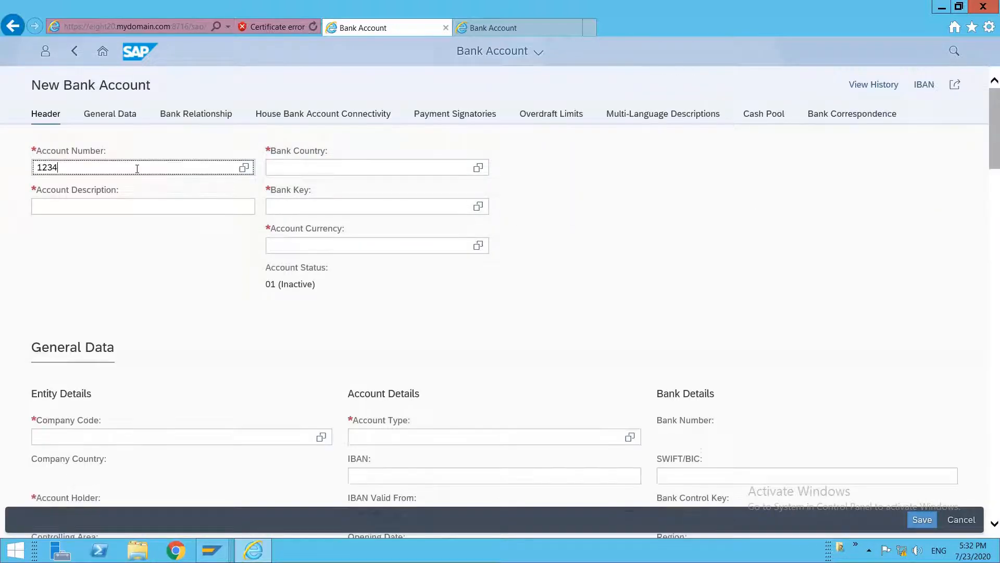
text(123411)
click(320, 162)
text(IN)
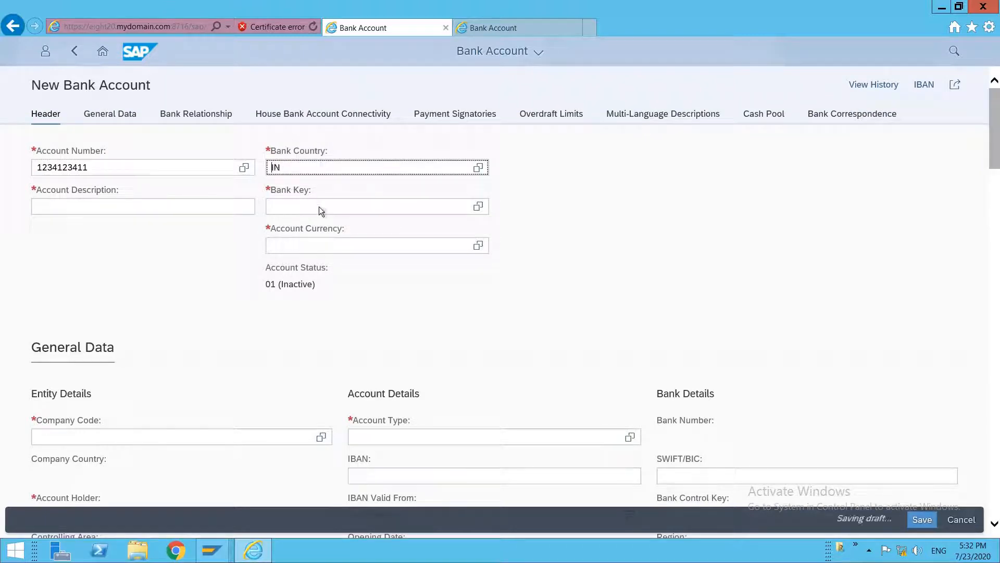
click(319, 206)
text(HDFC0000)
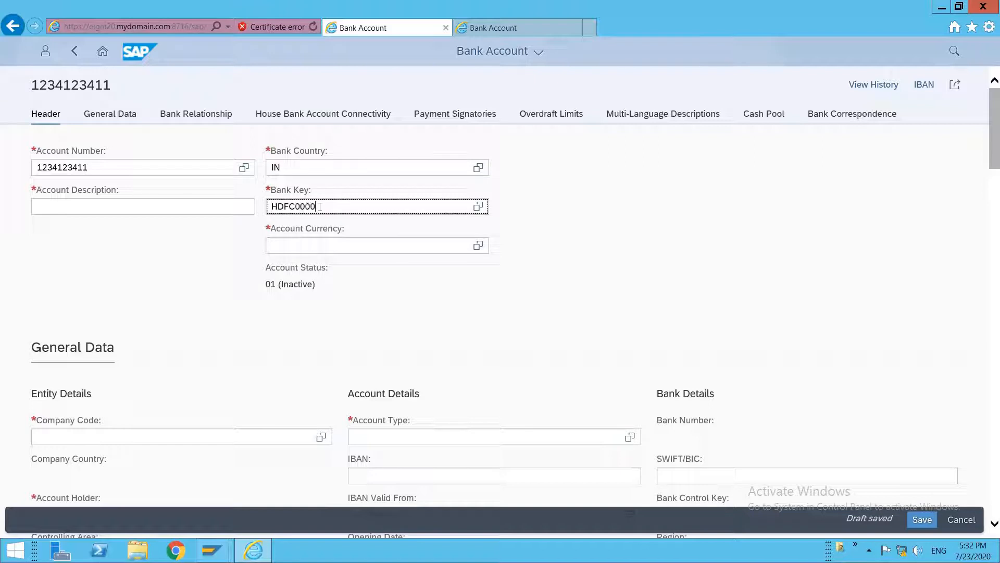
text(1)
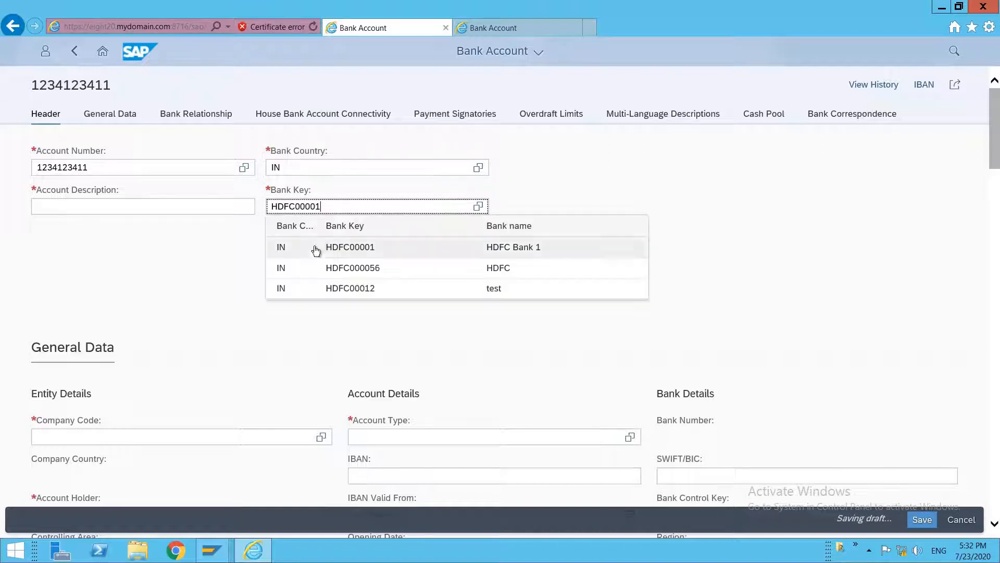
click(291, 247)
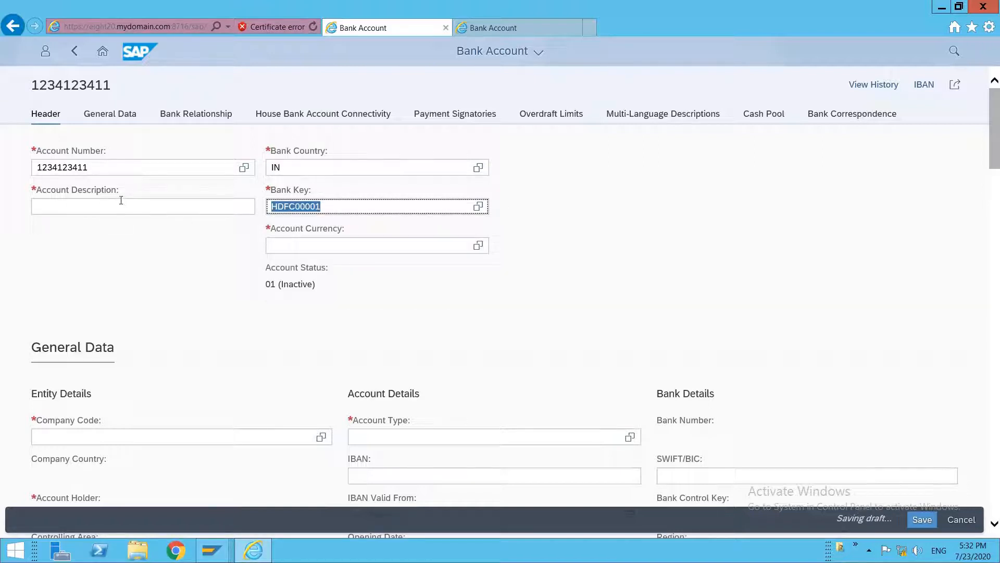
Set the new bank account's description to HDFC AVIN INR and its account currency to INR.
click(122, 201)
text(HDFC A)
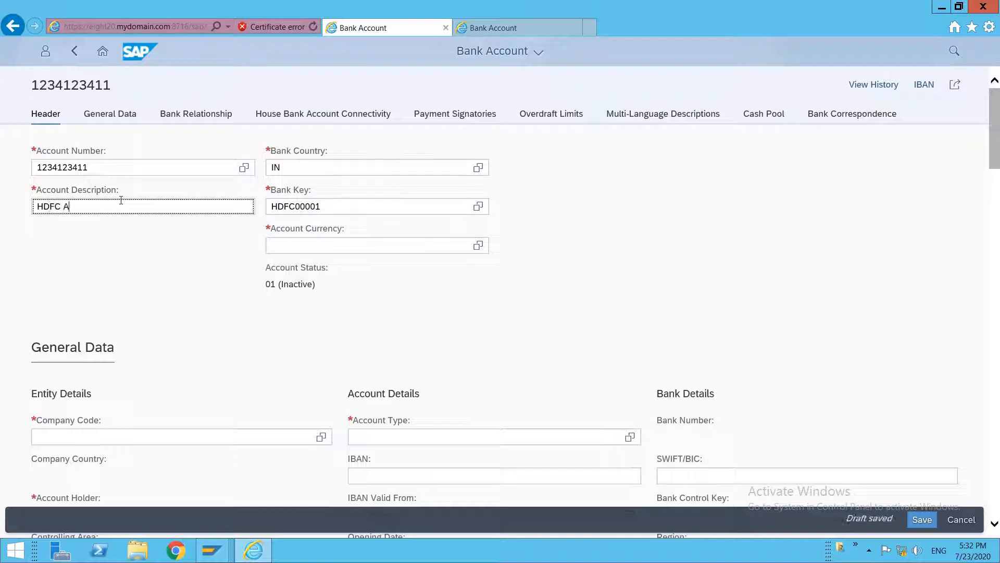
text(VIN INR)
click(332, 244)
text(INR)
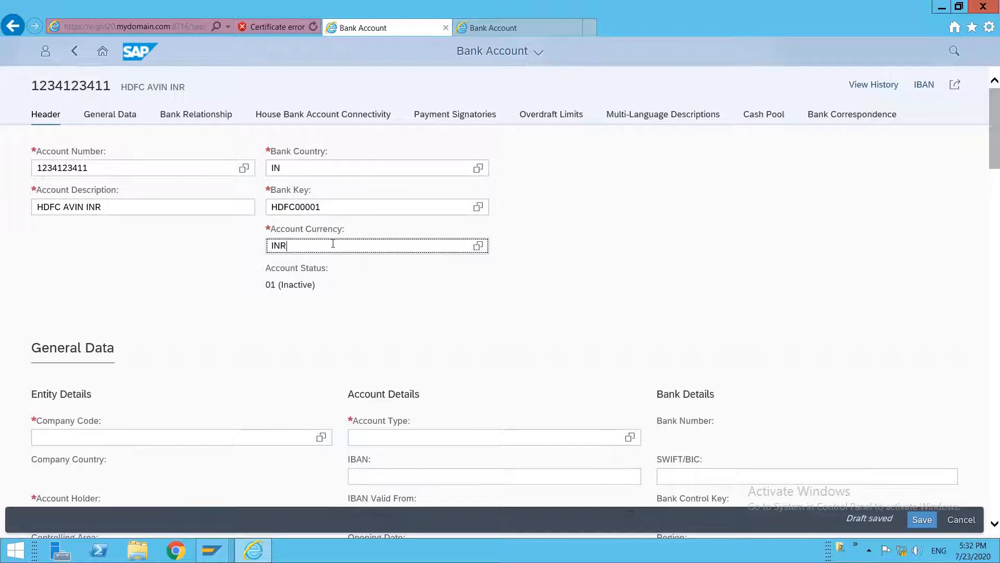
key(Return)
Assign the bank account to company code AVIN and set its account type to 02 in the general data.
scroll(216, 415, down, 1)
scroll(183, 397, down, 1)
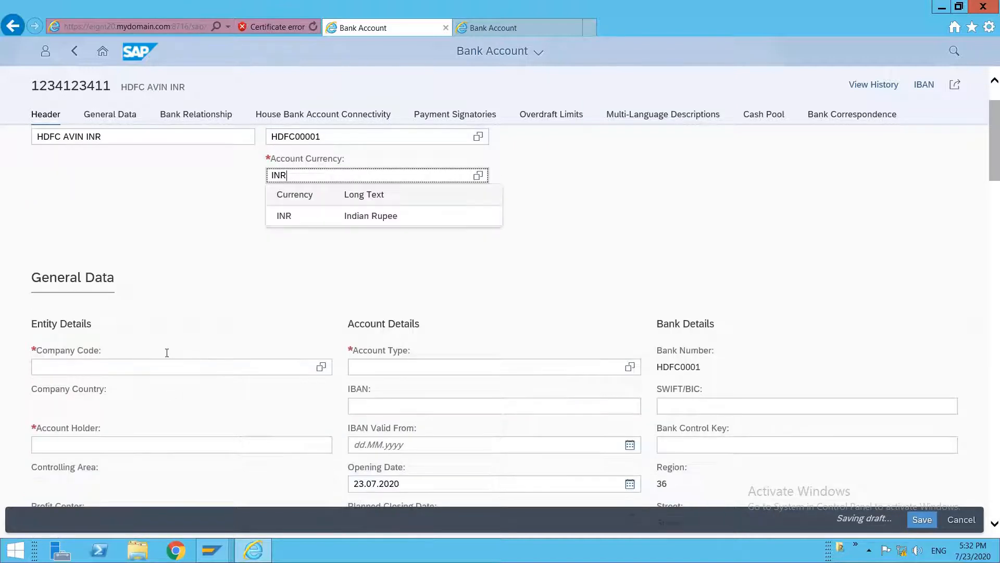
click(167, 366)
text(AVIN)
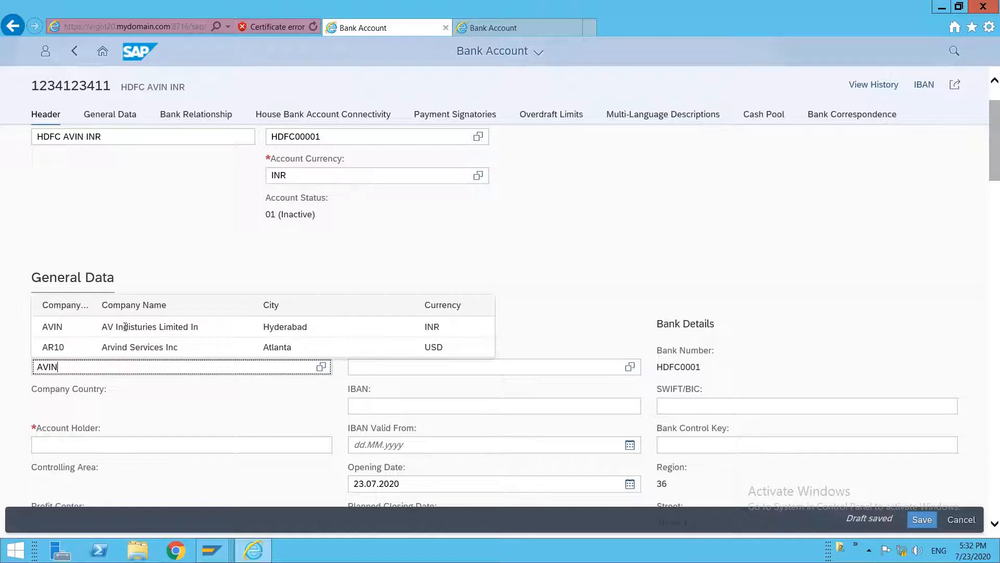
key(Return)
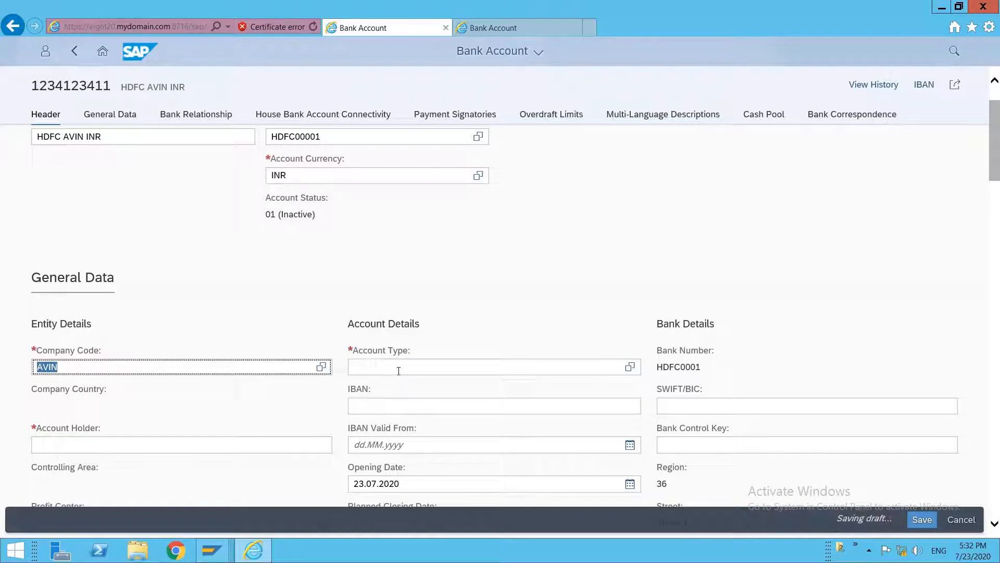
click(399, 371)
text(02)
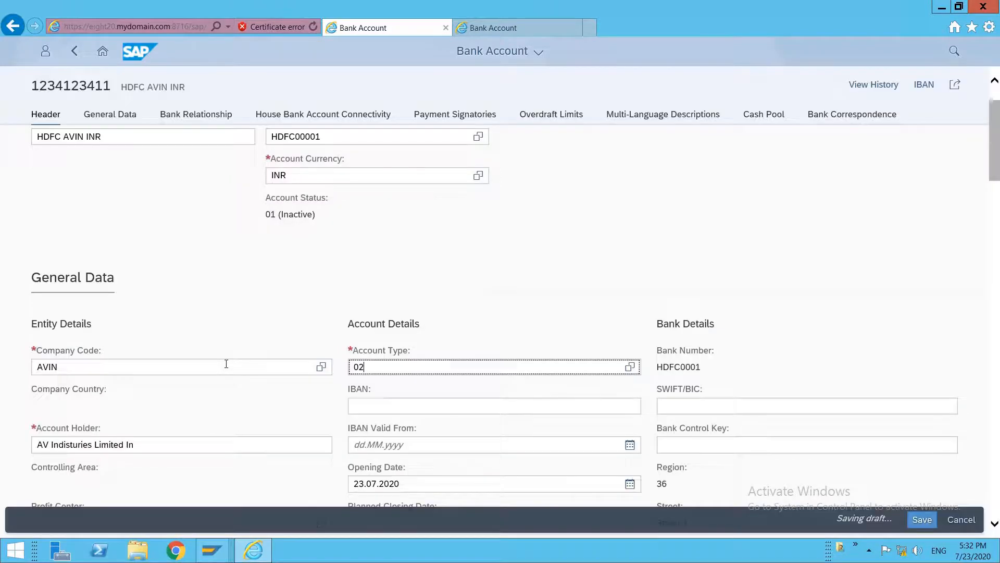
Add a house bank account connectivity entry for company code AVIN and house bank HDFC1, with house bank account HDFC1.
click(284, 113)
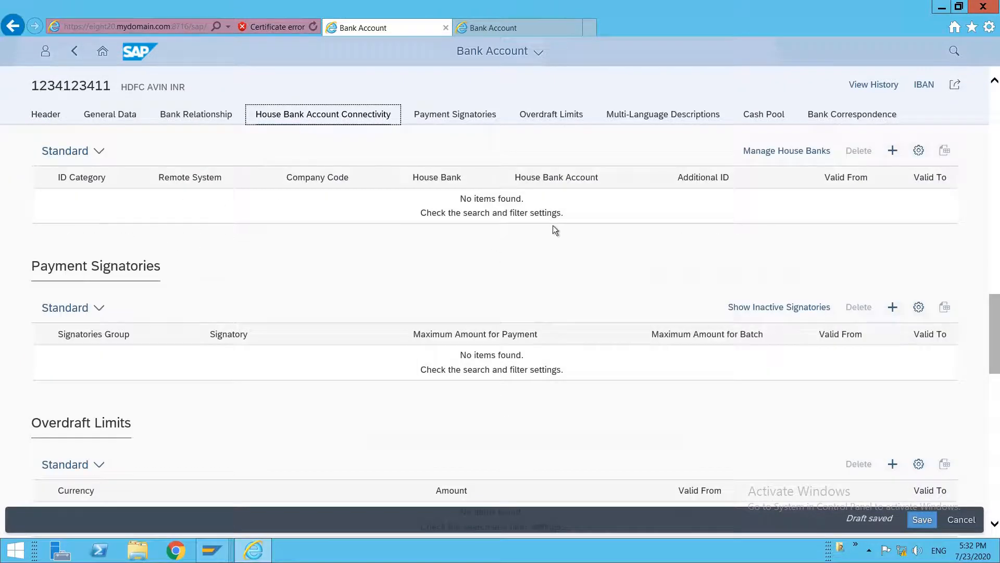
click(892, 151)
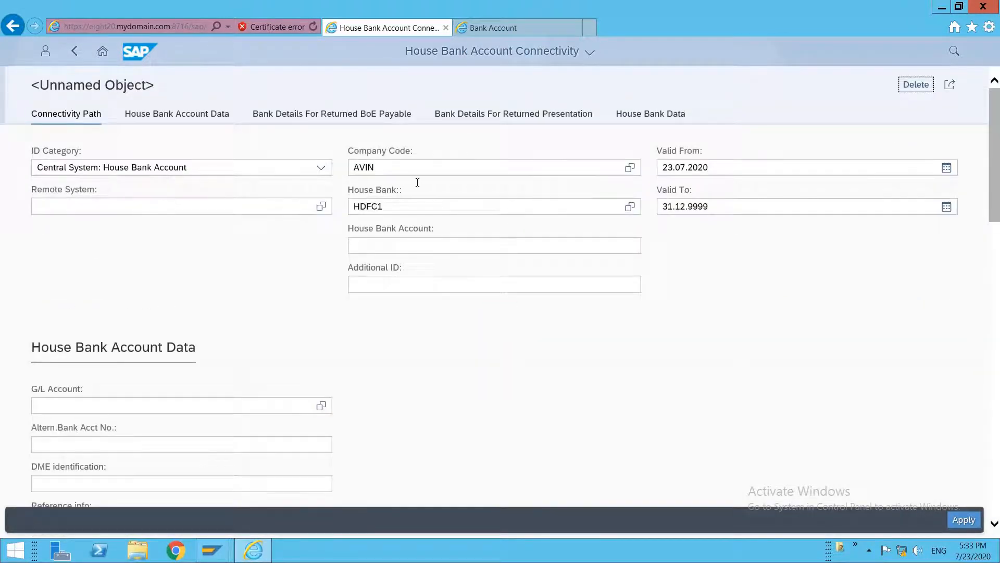
click(393, 246)
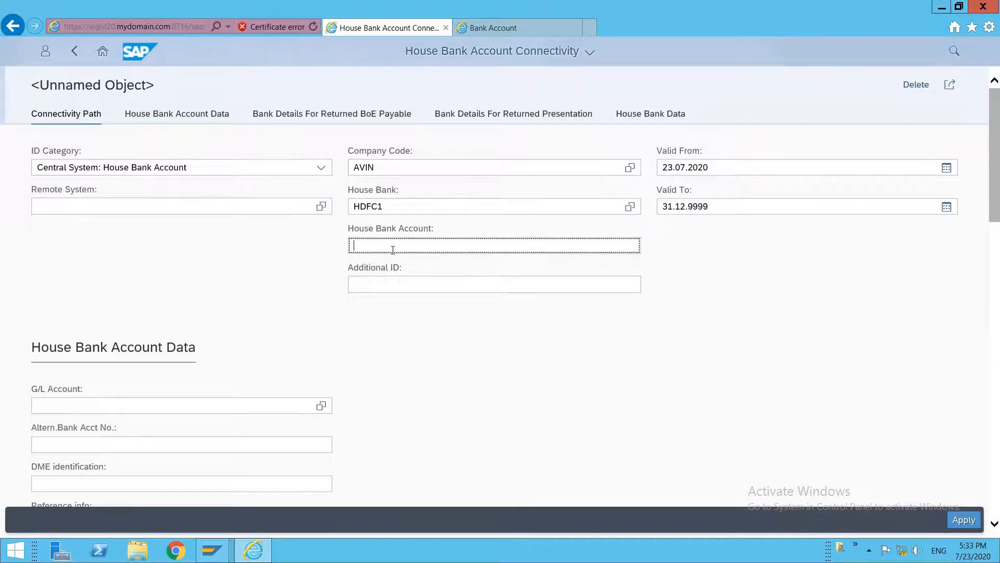
text(HDFC1)
Switch to the G/L account window in SAP GUI and open account C007 of company code AVIN for changes.
click(212, 550)
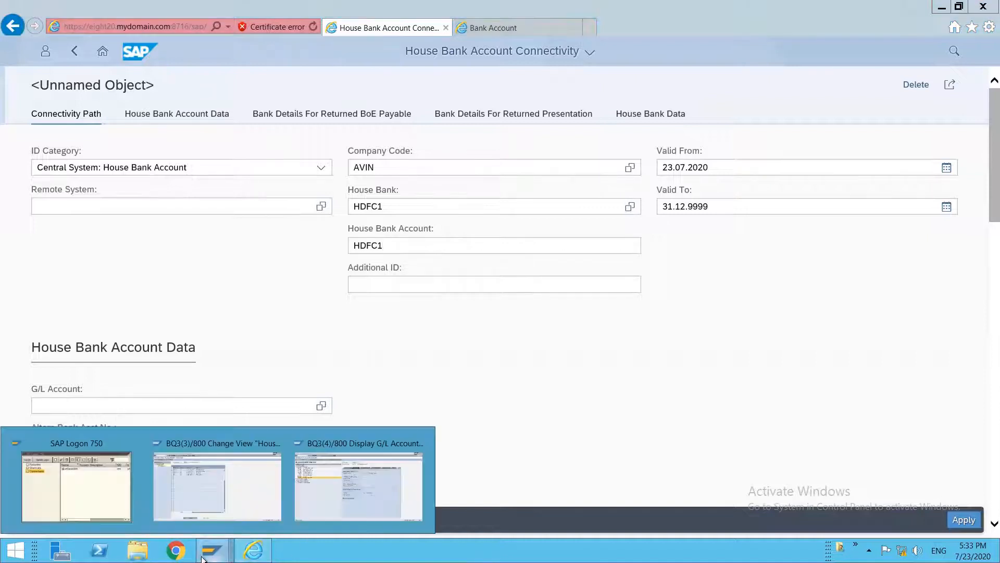
click(340, 467)
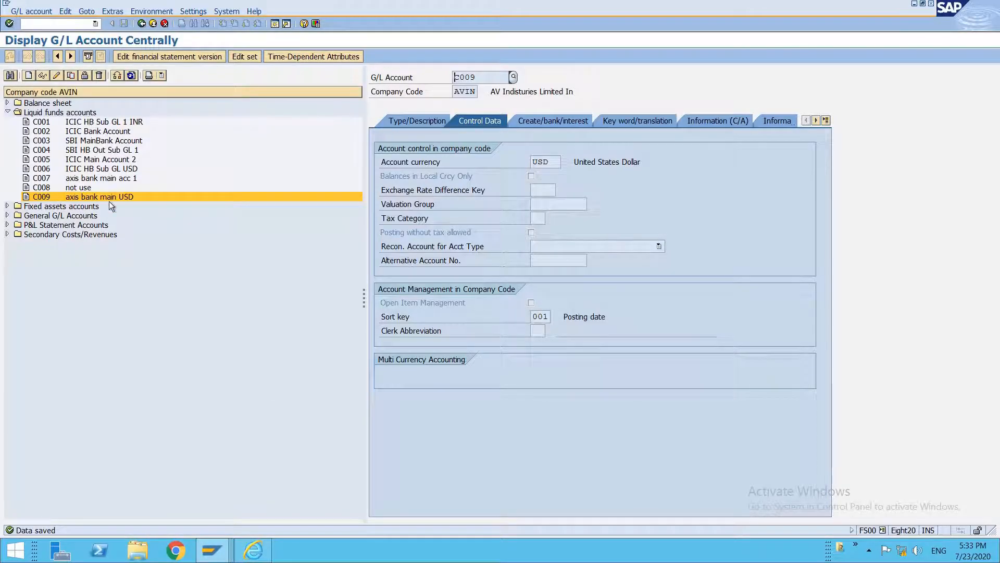
click(99, 179)
click(71, 76)
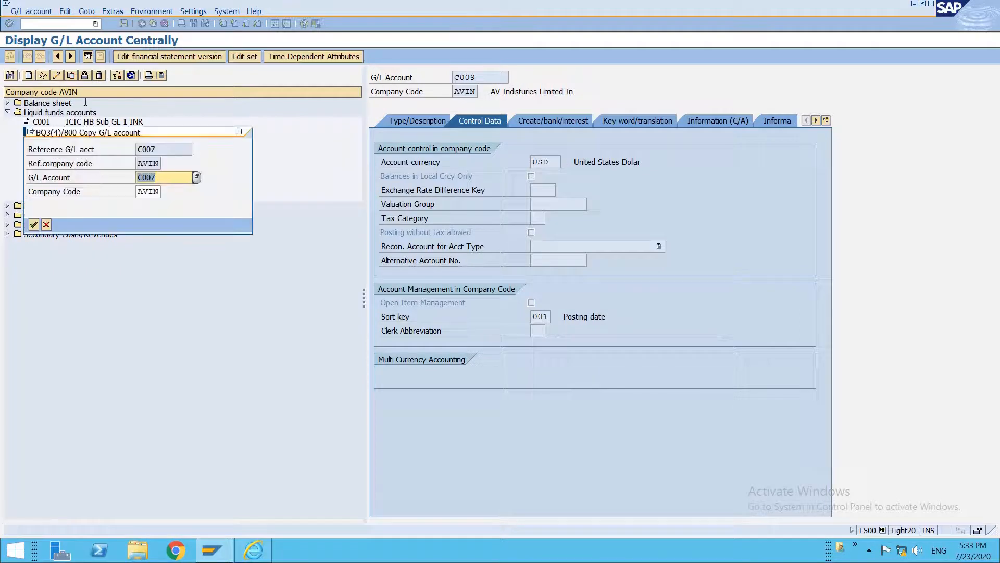
key(Escape)
click(57, 75)
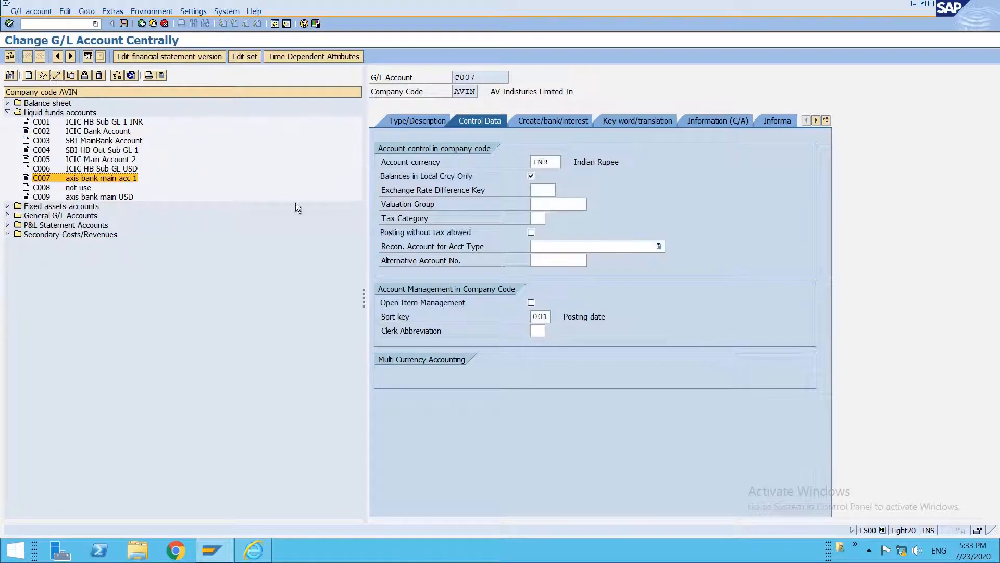
Set C007's short text to "axis bank main INR" and long text to "axis bank main account INR", and save the account.
click(425, 121)
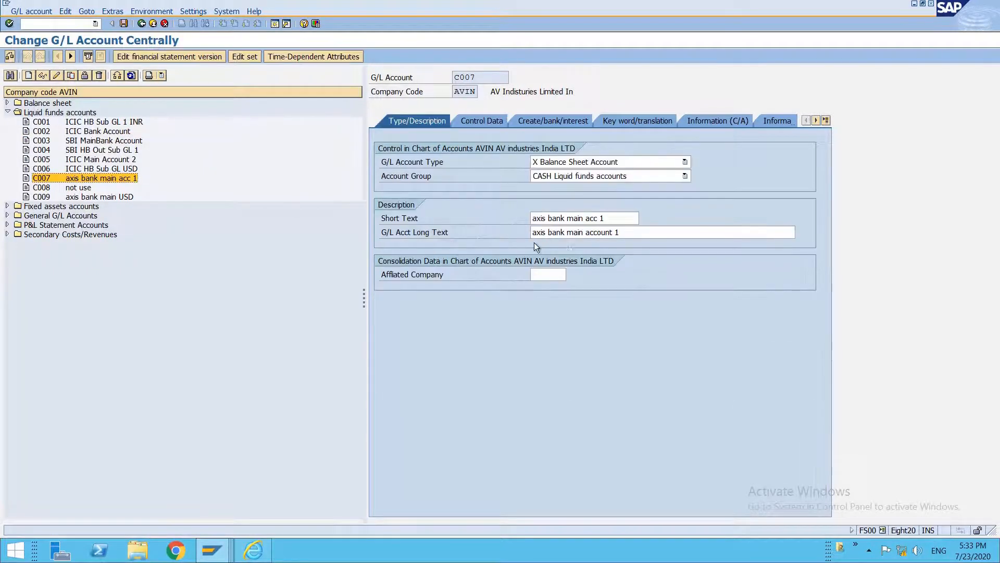
click(610, 218)
key(BackSpace)
key(BackSpace)
text(INR)
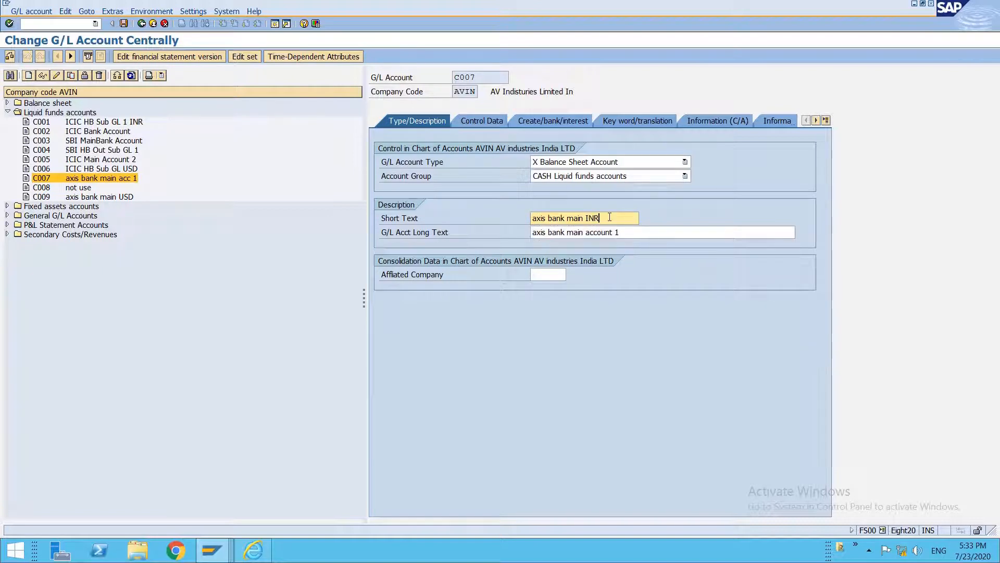
click(623, 233)
key(BackSpace)
text(INR)
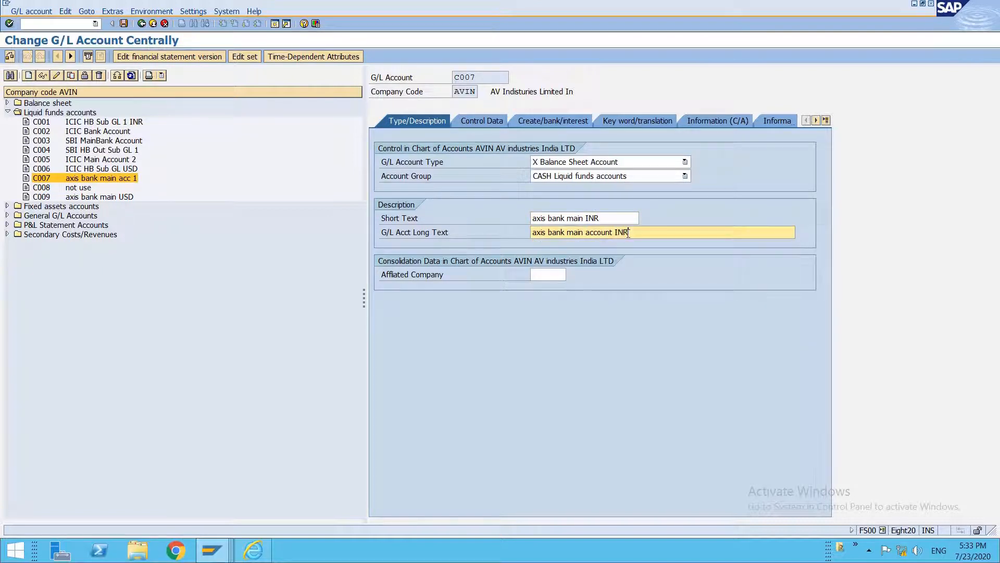
key(ctrl+s)
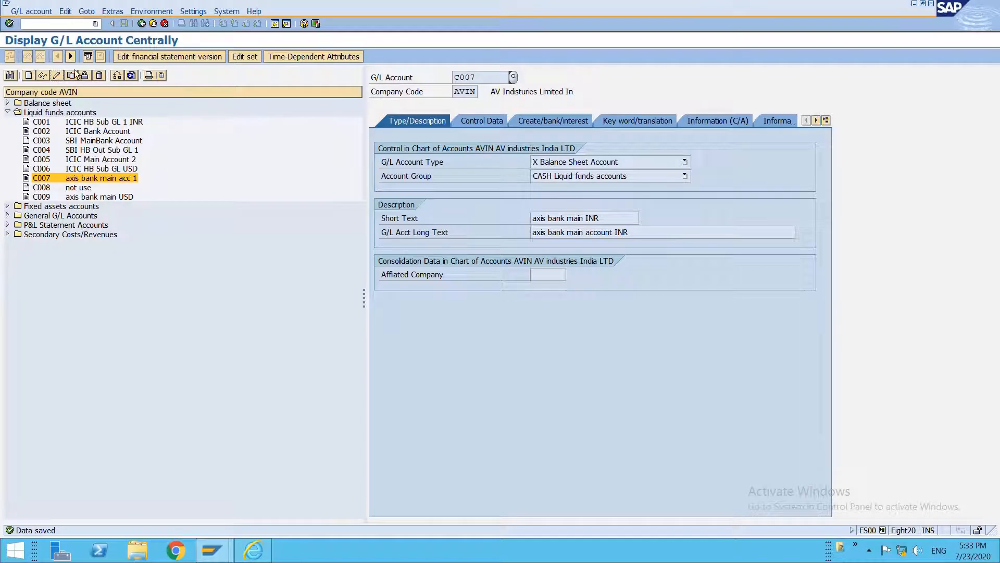
Copy G/L account C007 of company code AVIN to a new G/L account C010.
click(73, 75)
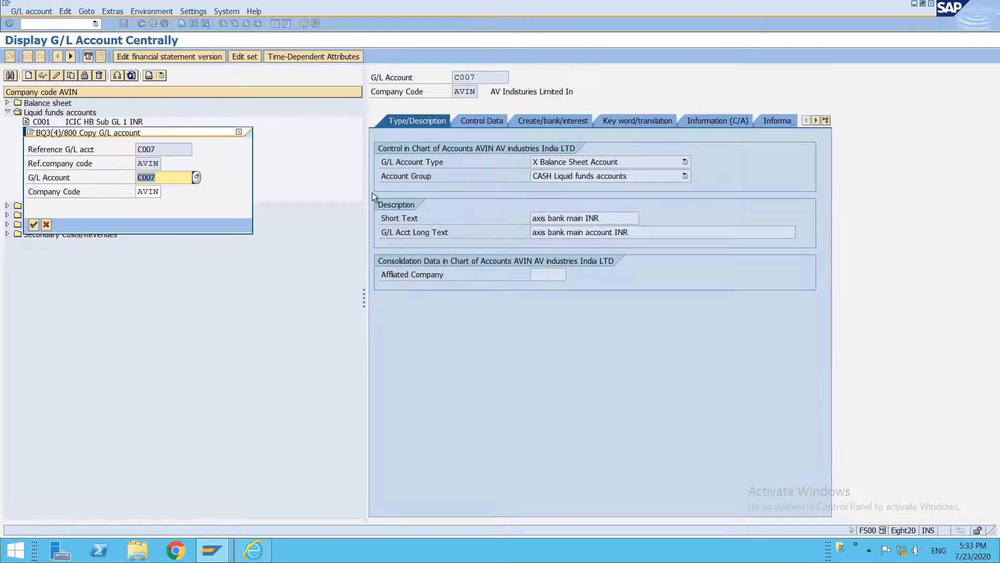
key(BackSpace)
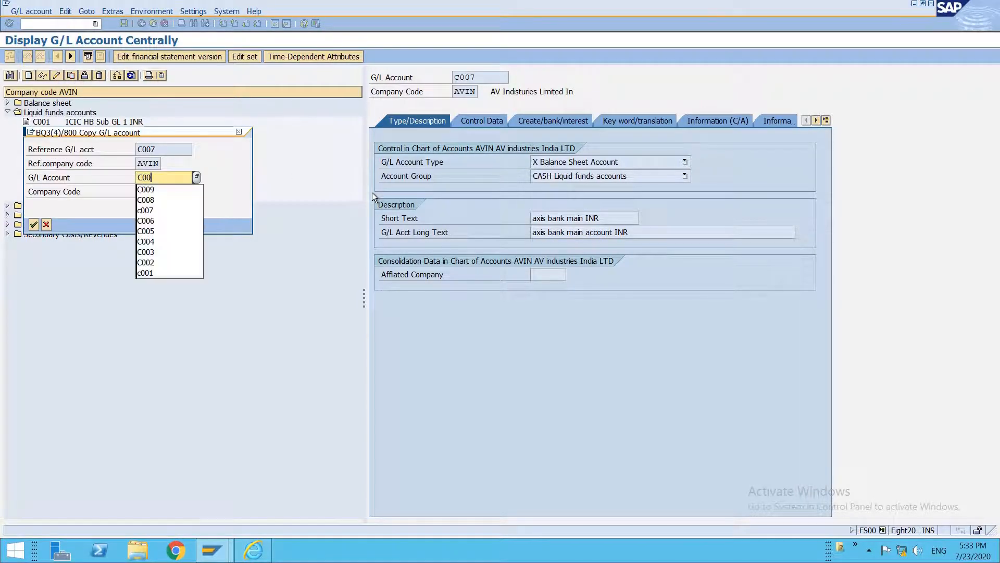
key(BackSpace)
text(10)
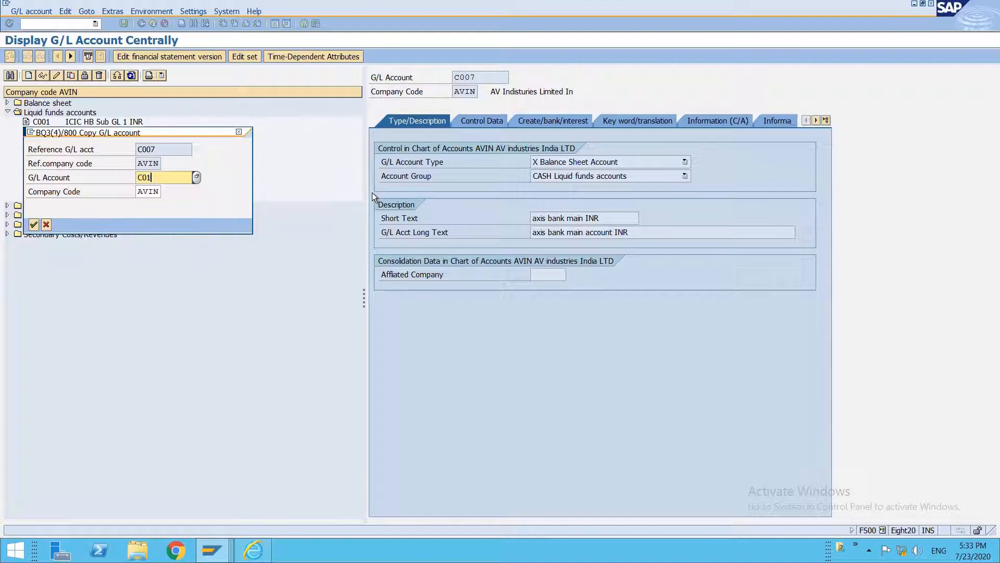
key(Return)
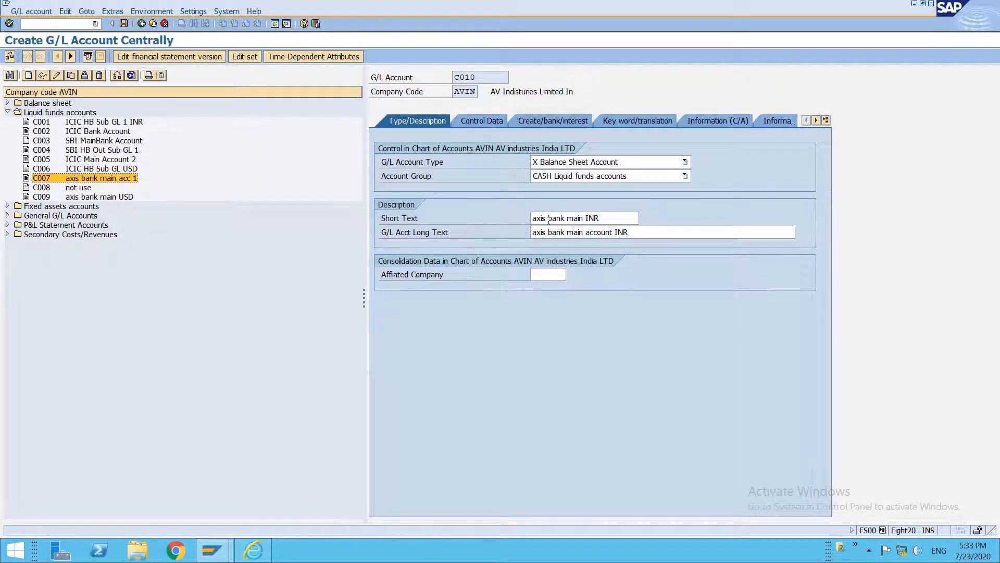
Set C010's short text to "HDFC bank main INR" and long text to "HDFC bank main account INR", and save the account.
click(549, 219)
double_click(549, 219)
text(HDC)
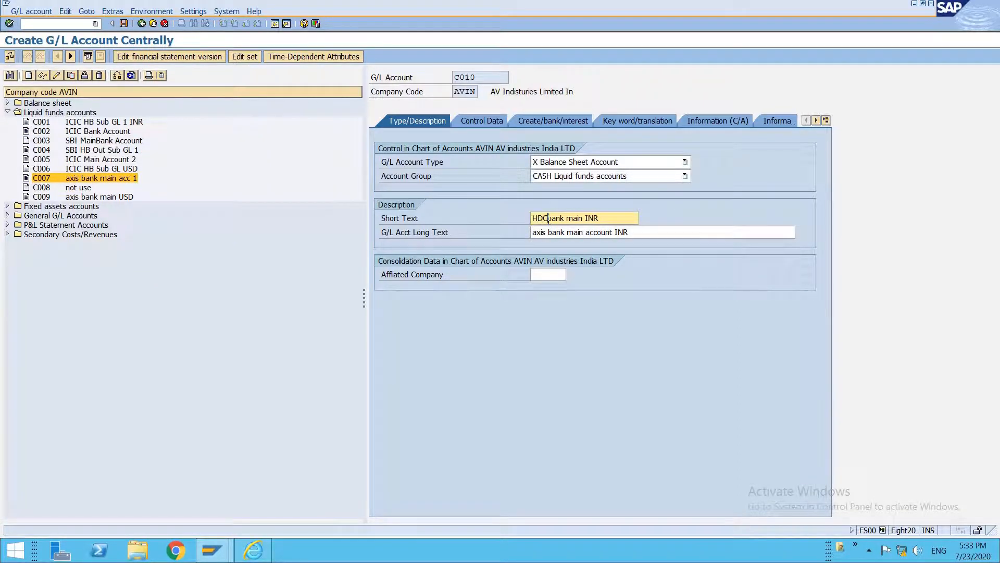
key(BackSpace)
text(FC)
key(Tab)
key(shift+Right)
key(shift+Right)
key(shift+Right)
key(shift+Right)
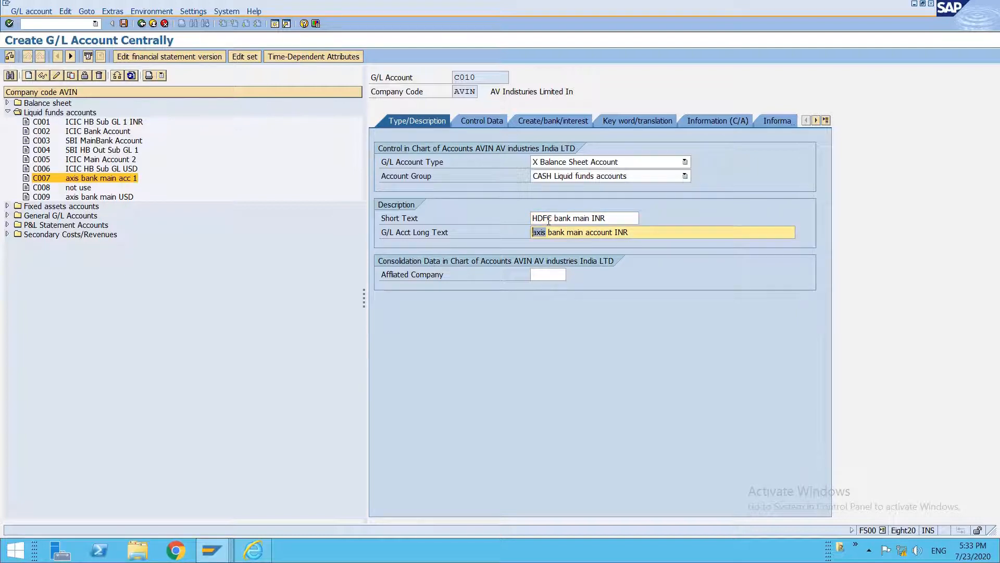
text(HDFC)
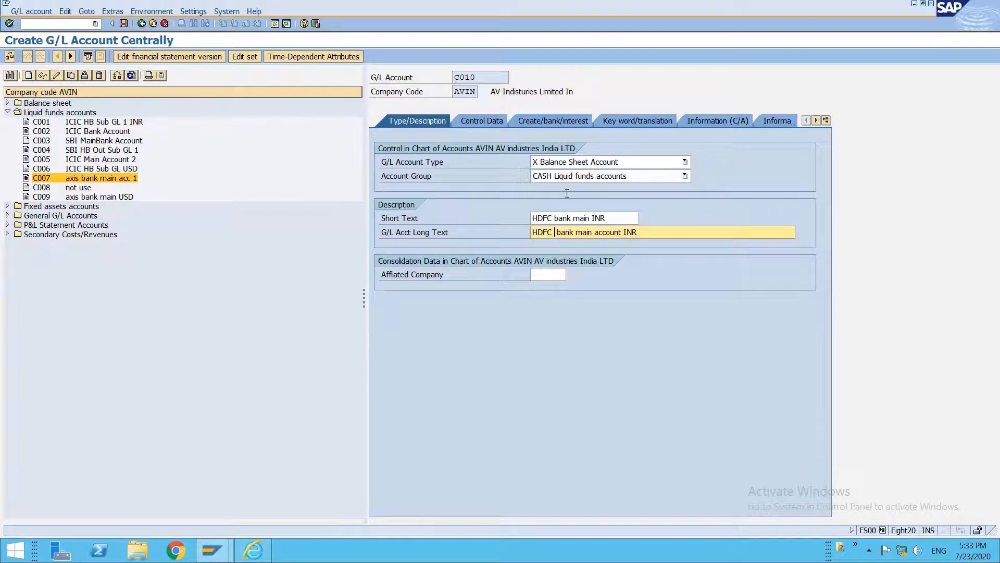
key(Delete)
click(495, 121)
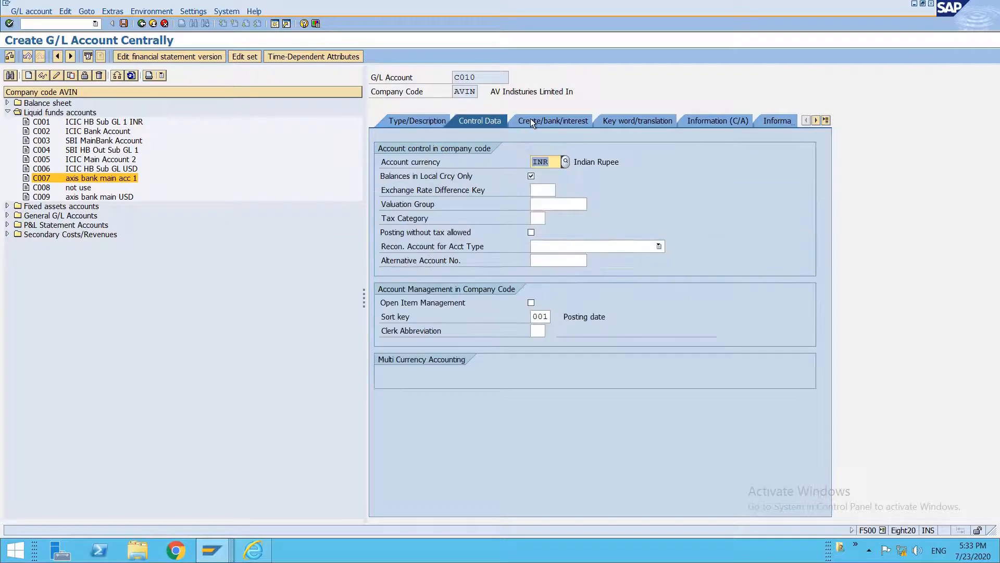
click(532, 120)
key(ctrl+s)
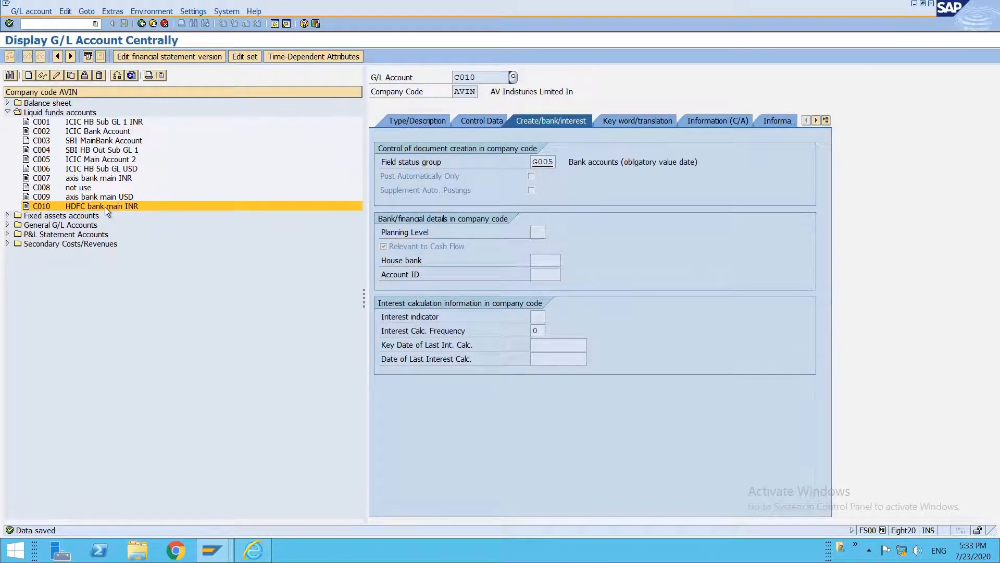
Copy G/L account C010 of company code AVIN to a new G/L account C011.
click(71, 75)
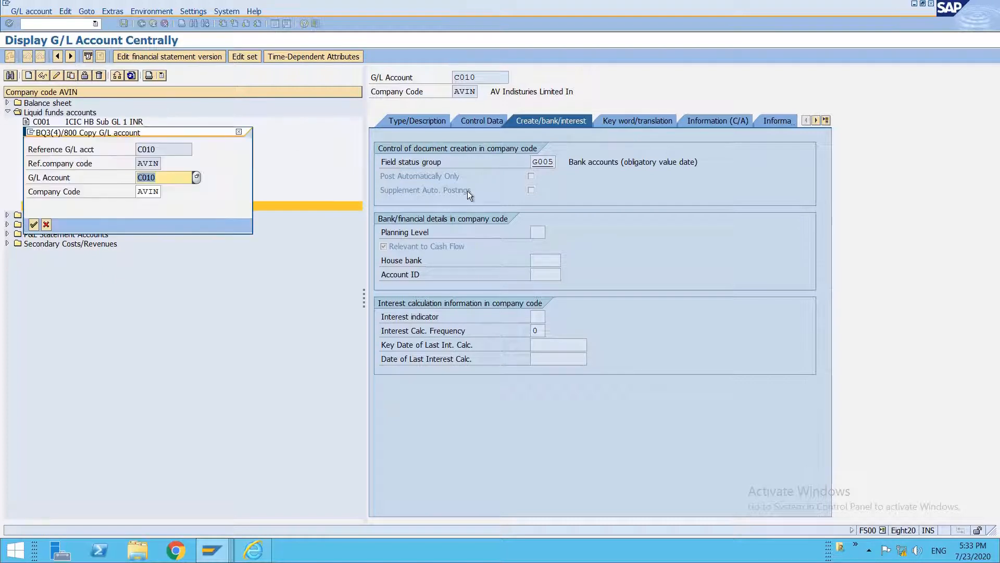
text(C011)
key(Return)
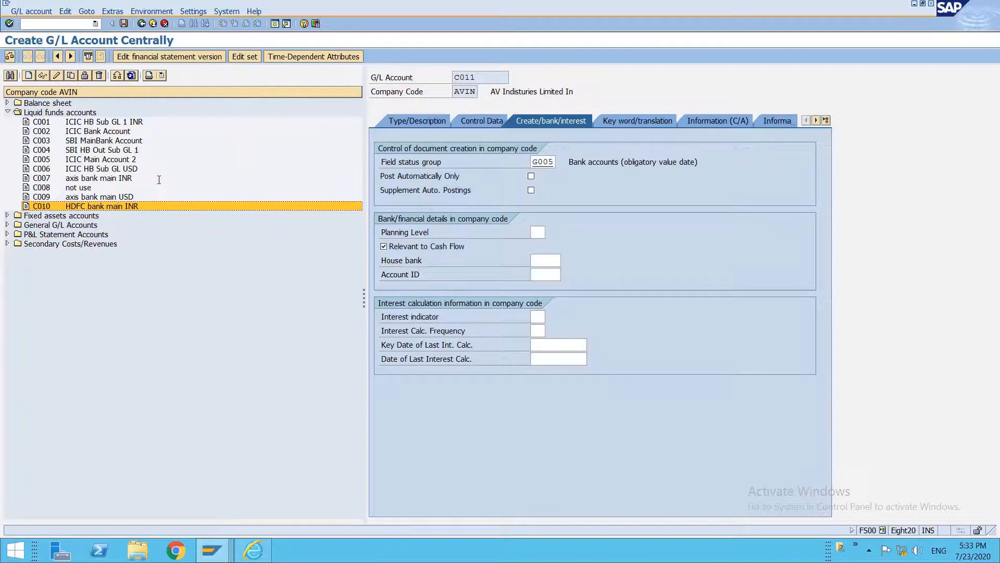
Set C011's account currency to USD and turn off balances in local currency only.
click(493, 120)
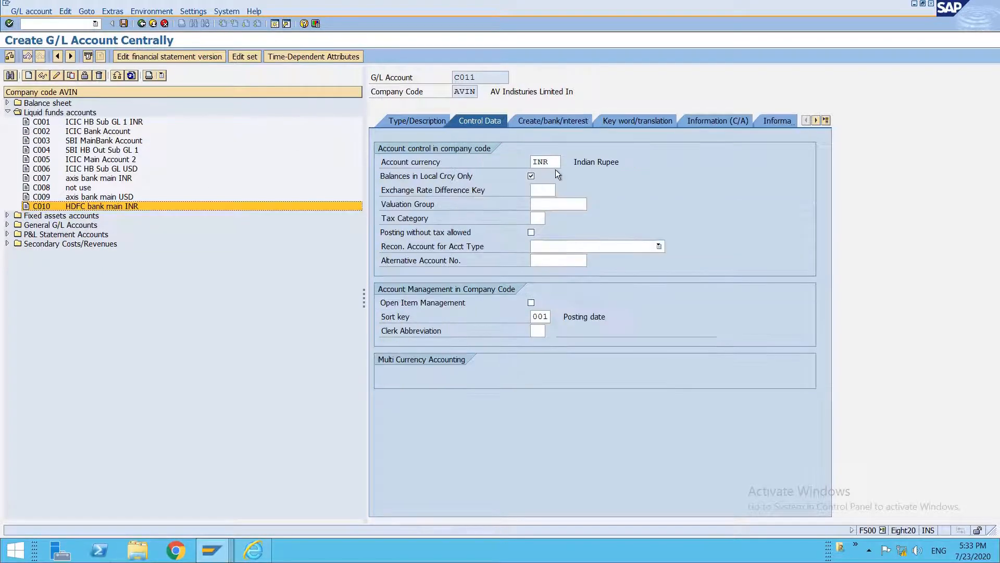
double_click(555, 161)
text(USD)
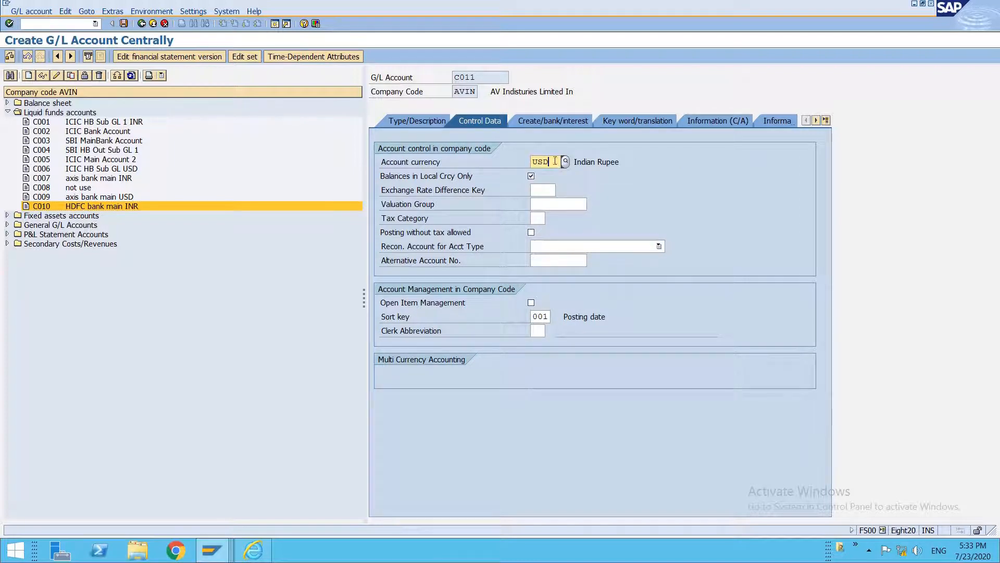
click(531, 176)
Set C011's short text to "HDFC bank main USD" and long text to "HDFC bank main account USD", and save the account.
click(420, 121)
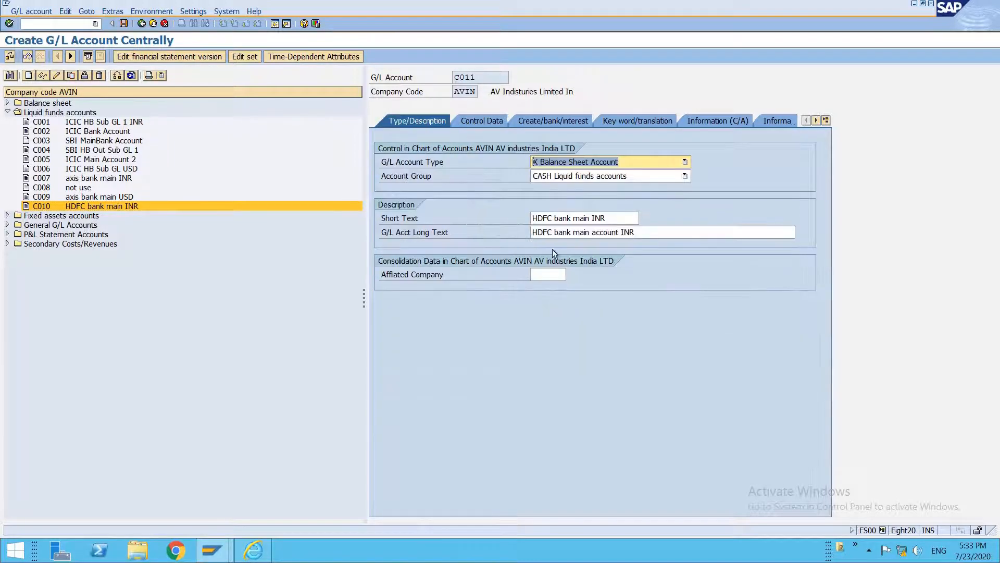
double_click(621, 219)
text(USD)
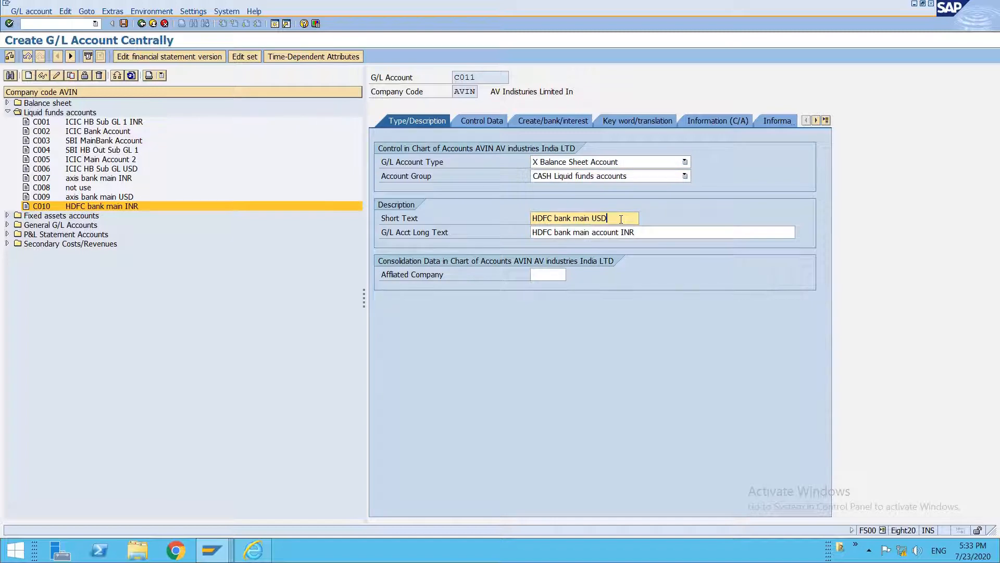
key(Tab)
key(ctrl+shift+Left)
text(USD)
key(ctrl+s)
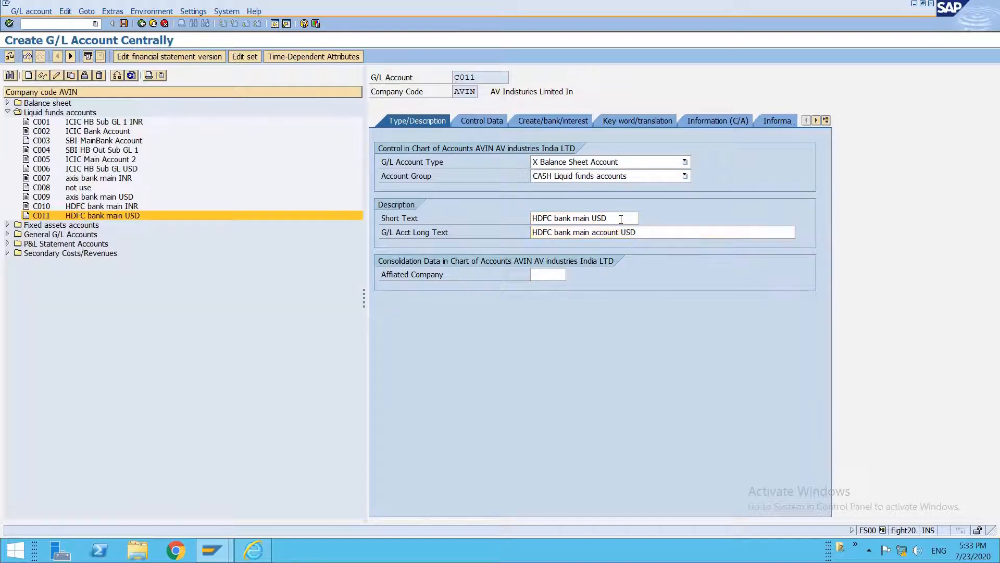
Restart transaction fs00 and look up the HDFC bank accounts among the liquid funds accounts of company code AVIN.
key(F3)
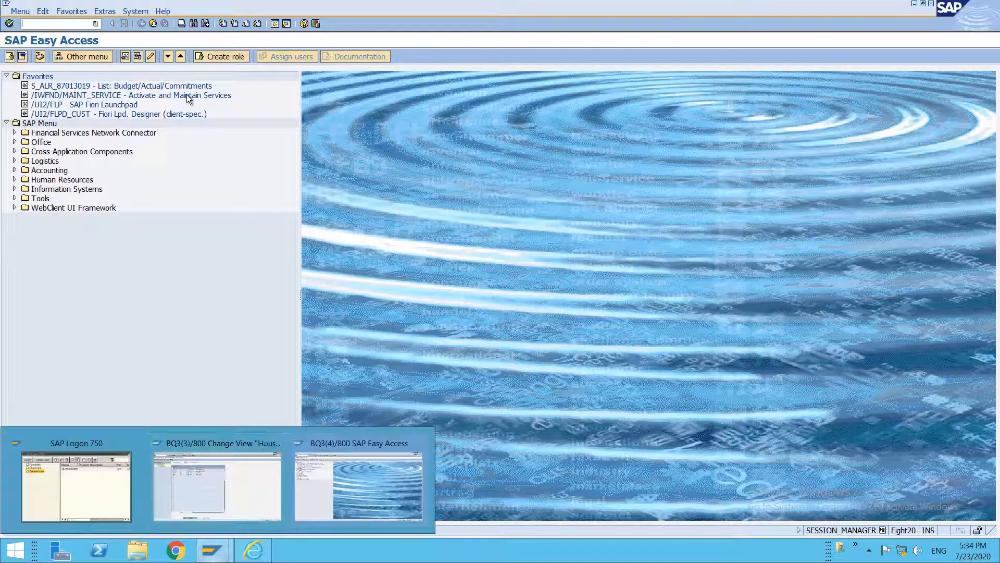
text(fs00)
key(Return)
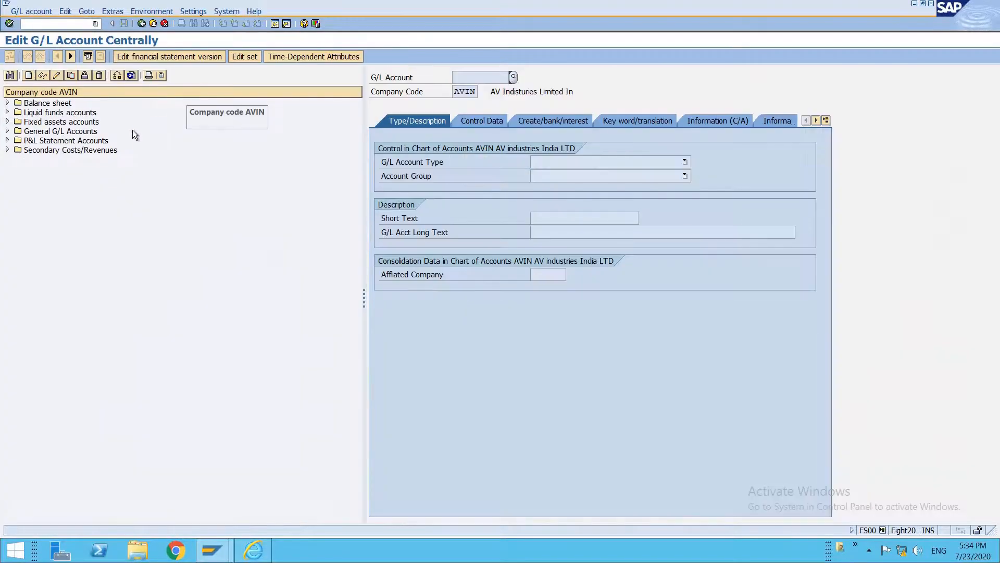
click(7, 112)
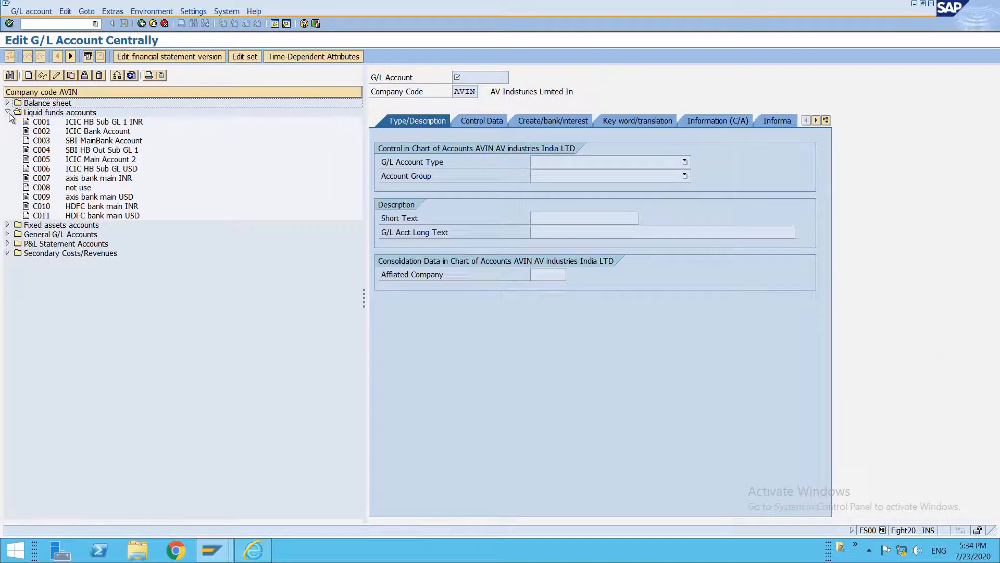
click(96, 208)
Switch to the browser, assign G/L account C010 to house bank account HDFC1, and save the HDFC AVIN INR bank account.
key(alt+Tab)
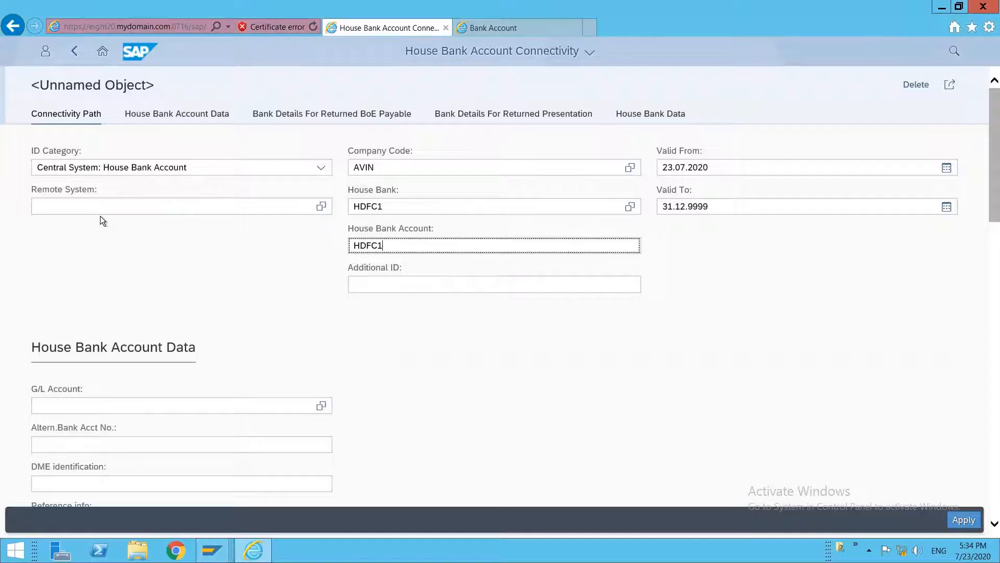
click(119, 399)
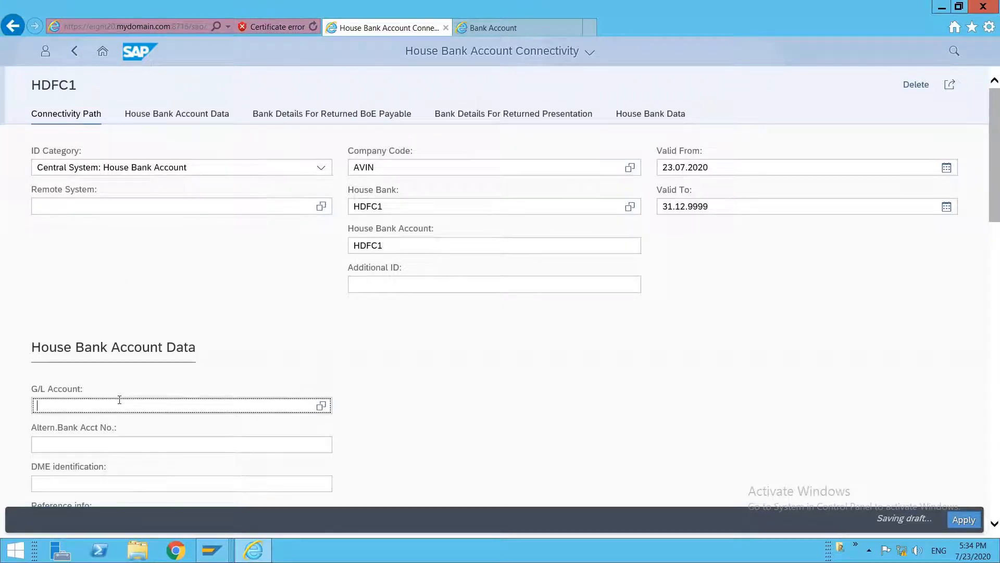
text(c010)
key(Return)
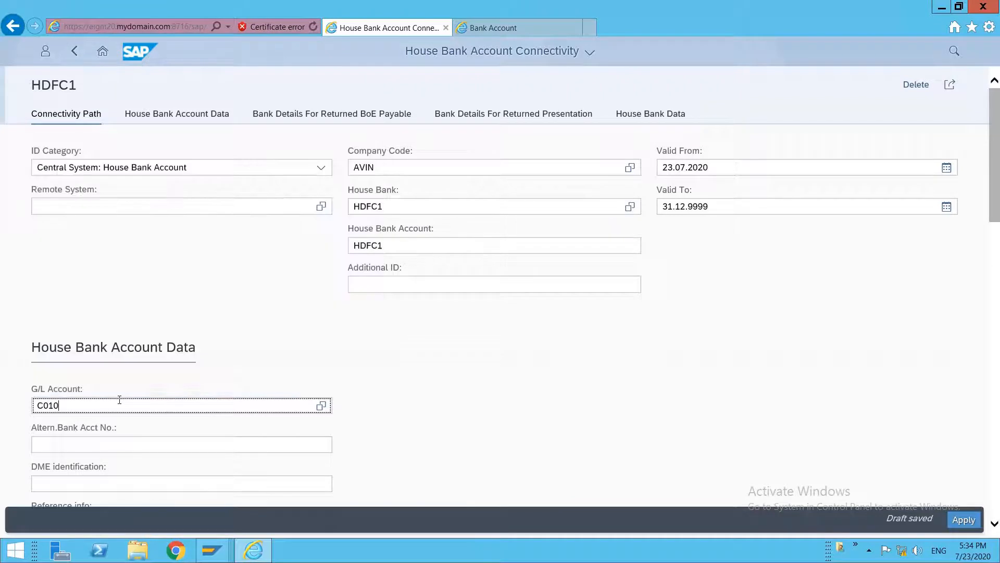
key(ctrl+s)
key(Escape)
click(972, 520)
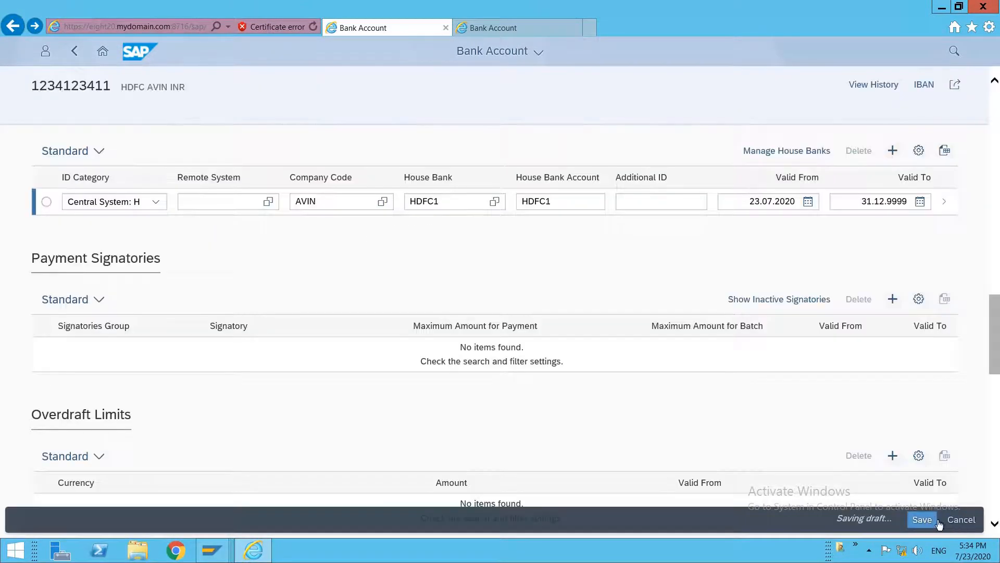
click(924, 520)
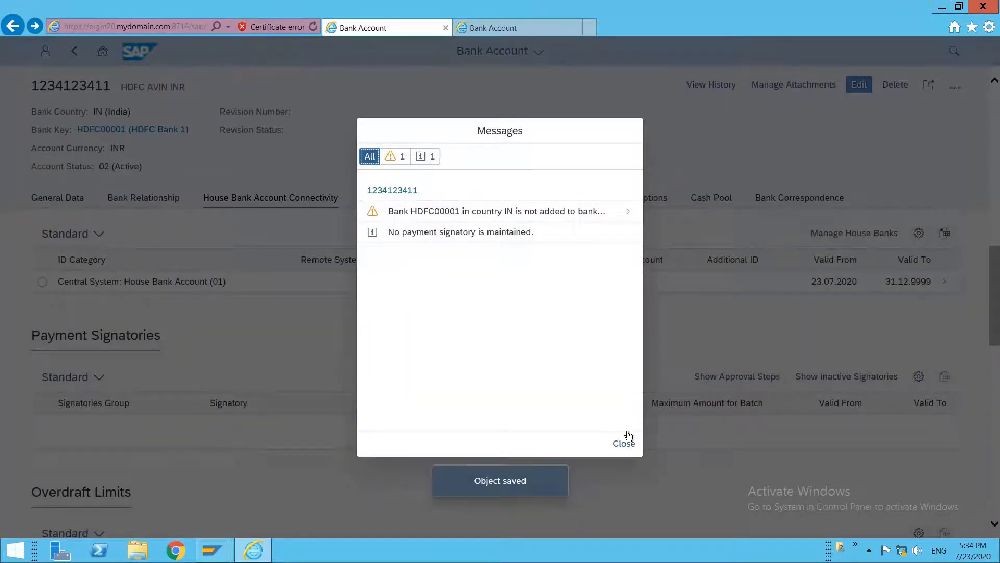
click(628, 443)
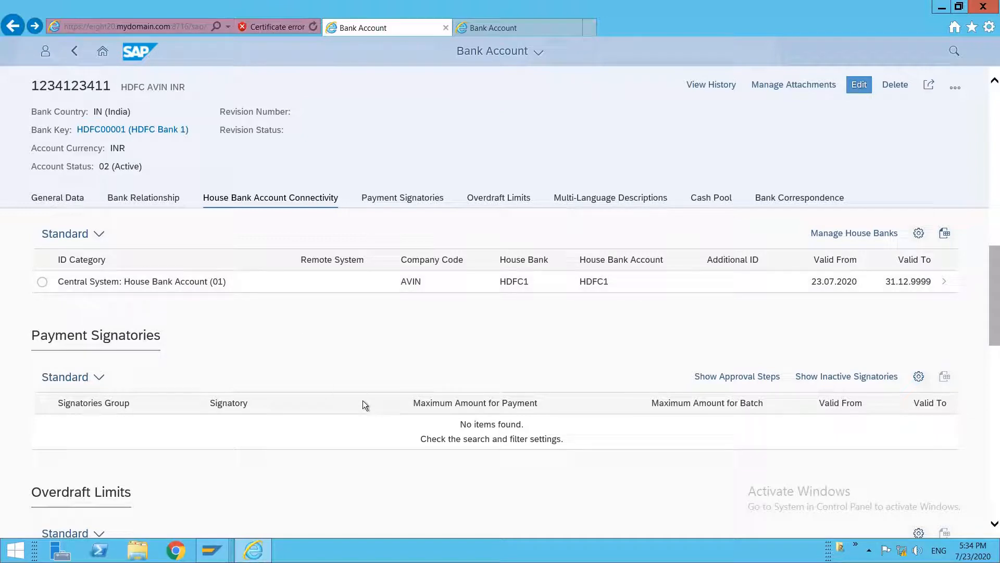
Return to the bank account list, create another new bank account, and enter its account number.
click(74, 50)
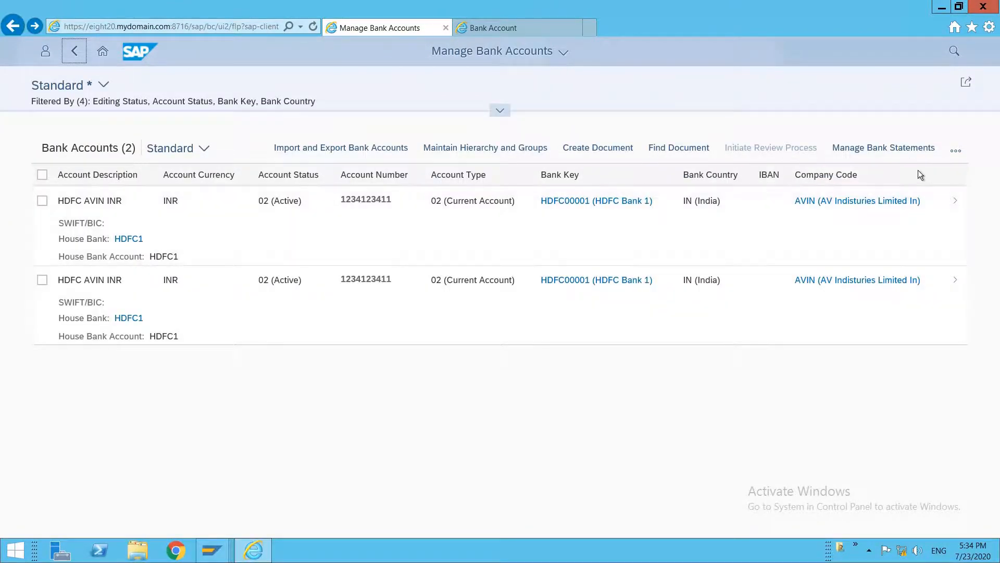
click(954, 152)
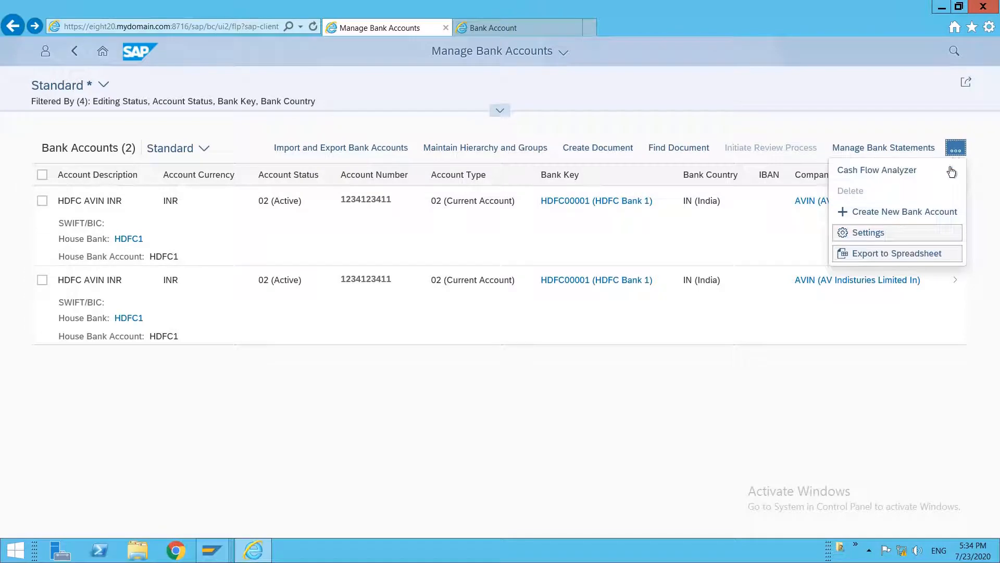
click(900, 224)
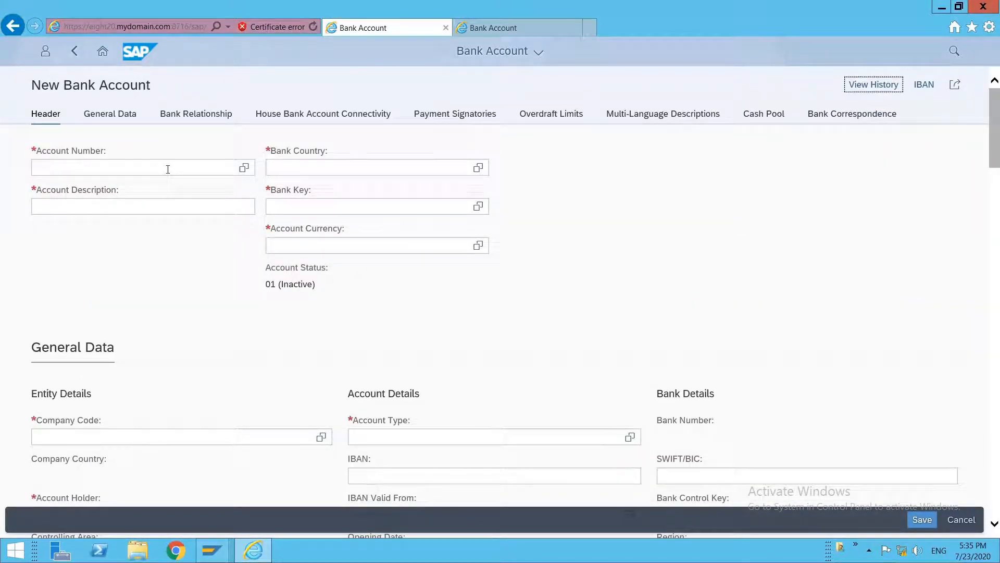
click(168, 169)
text(3213213212321)
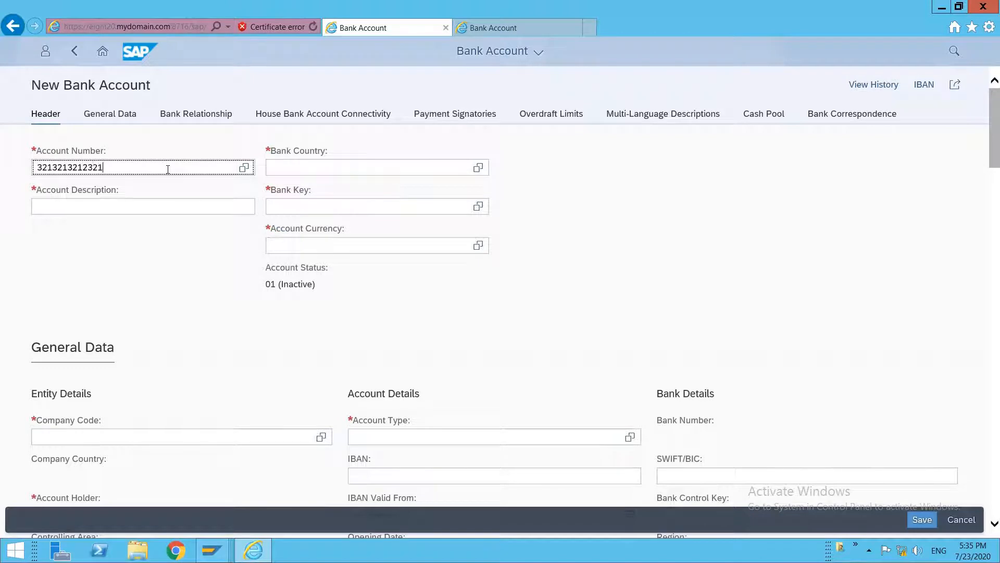
Set the new bank account's bank country to IN and its bank key to HDFC00001.
click(299, 162)
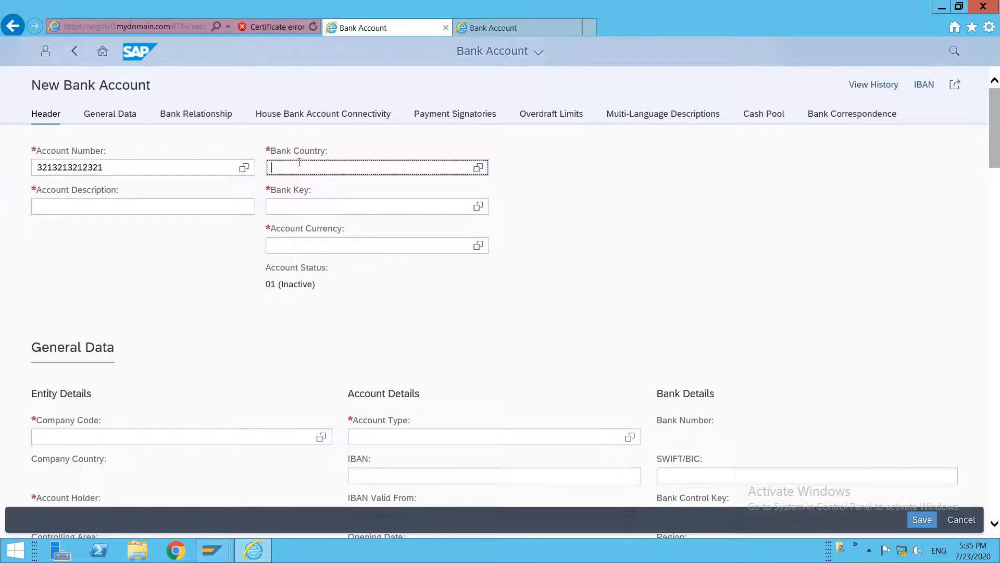
text(IN)
click(302, 206)
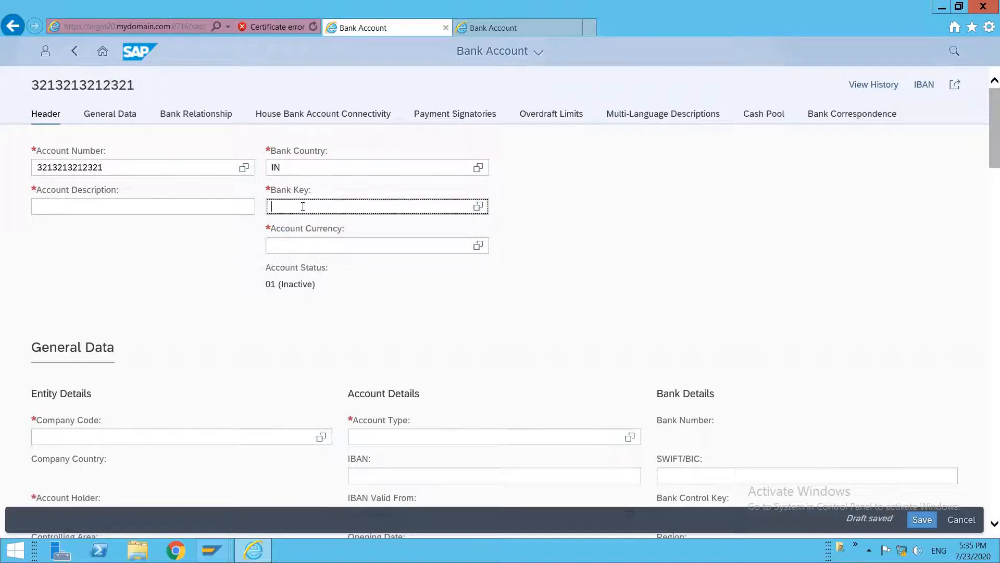
text(HDFC00001)
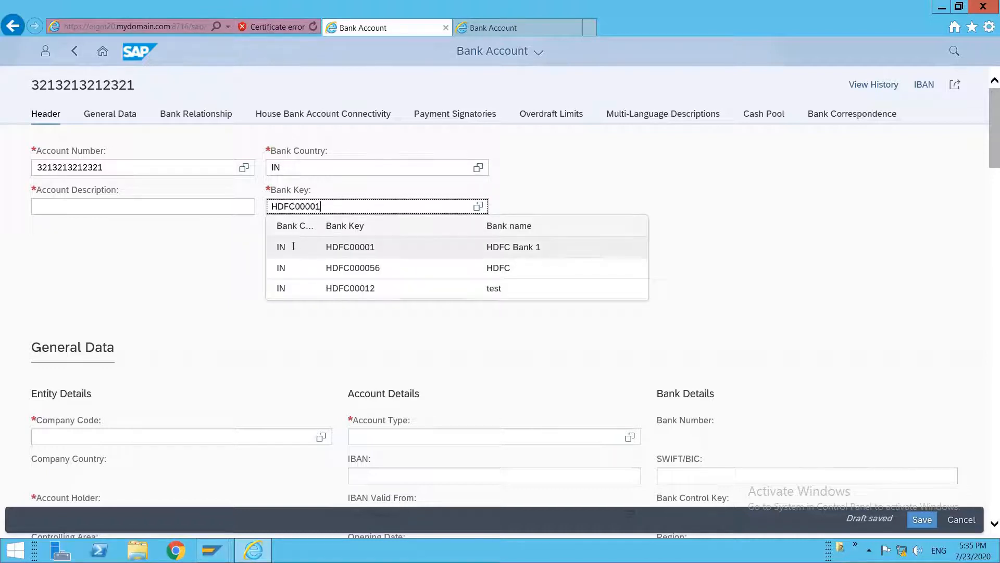
click(318, 246)
Describe the new bank account as "HDFC AVIN USD" and set its account currency to USD.
click(207, 207)
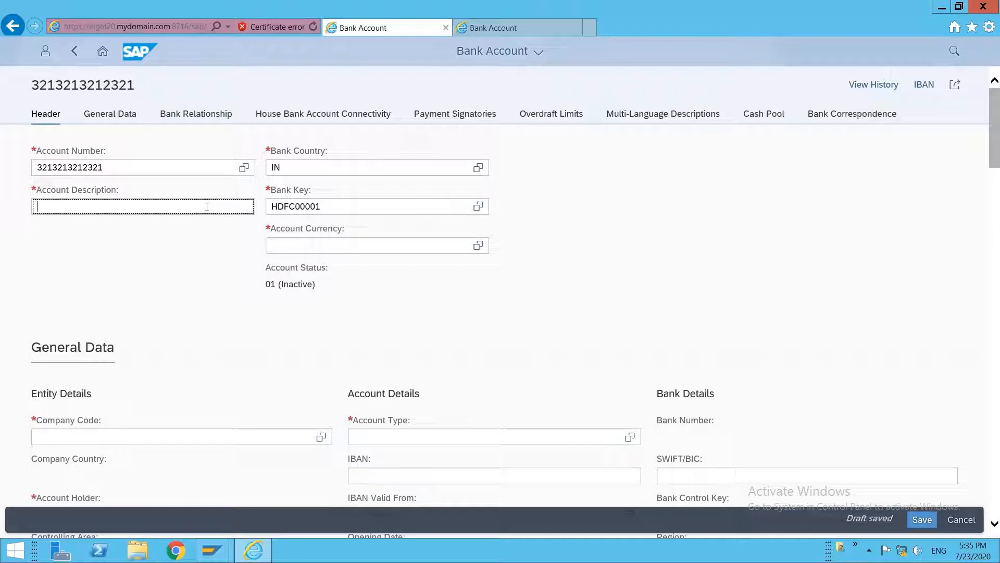
text(H)
key(BackSpace)
text(HDFC AVIN USD)
click(326, 249)
text(U)
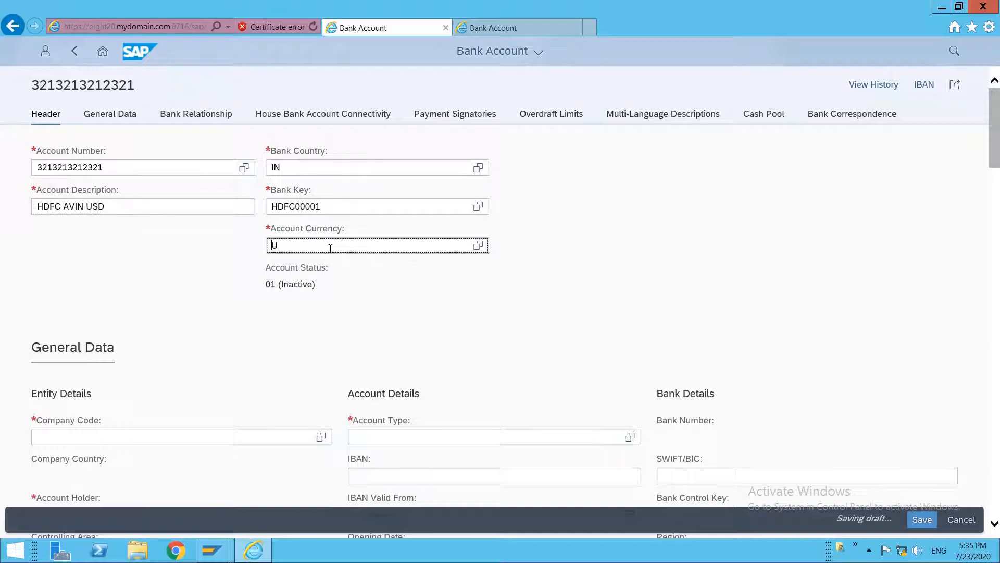
text(SD)
Assign the new USD bank account to company code AVIN and set its account type to 02.
click(85, 438)
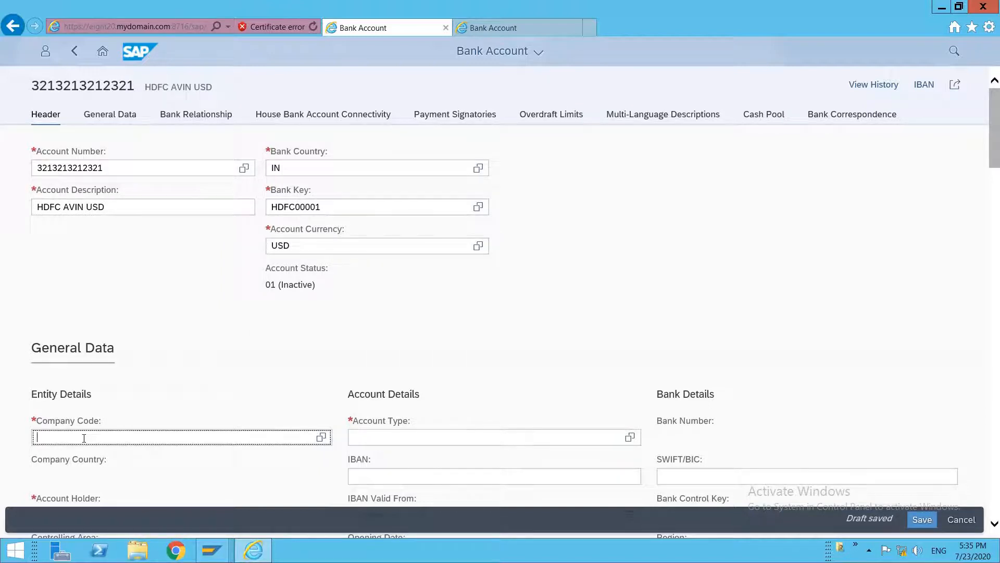
text(AVIN)
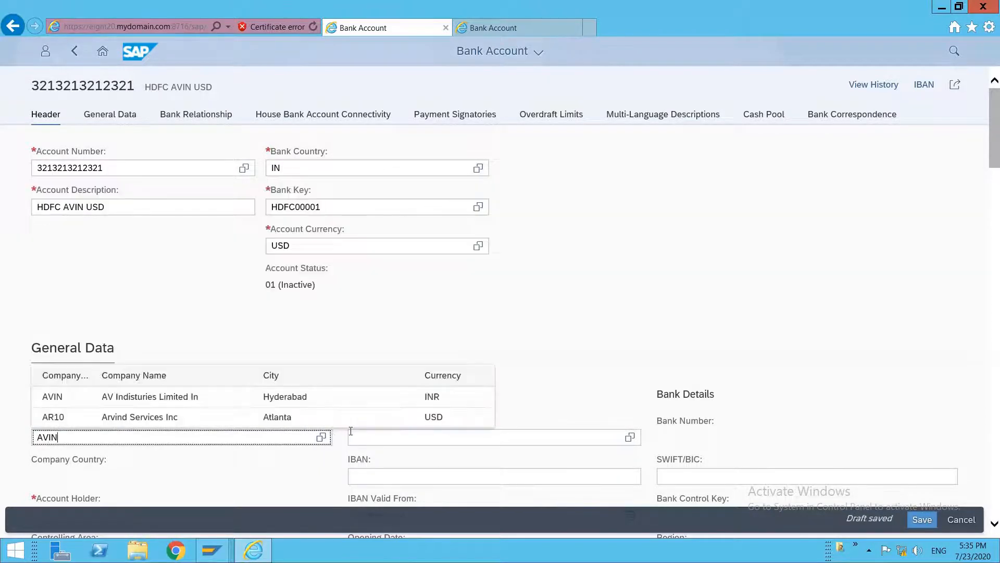
click(367, 440)
text(02)
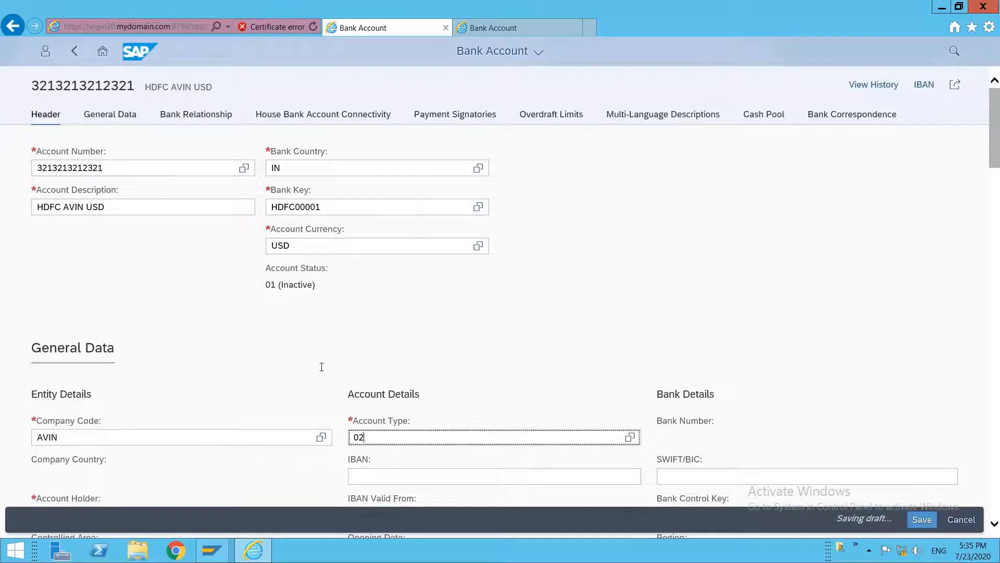
Add a house bank account connectivity entry under house bank HDFC1 with house bank account HDFC$.
click(301, 119)
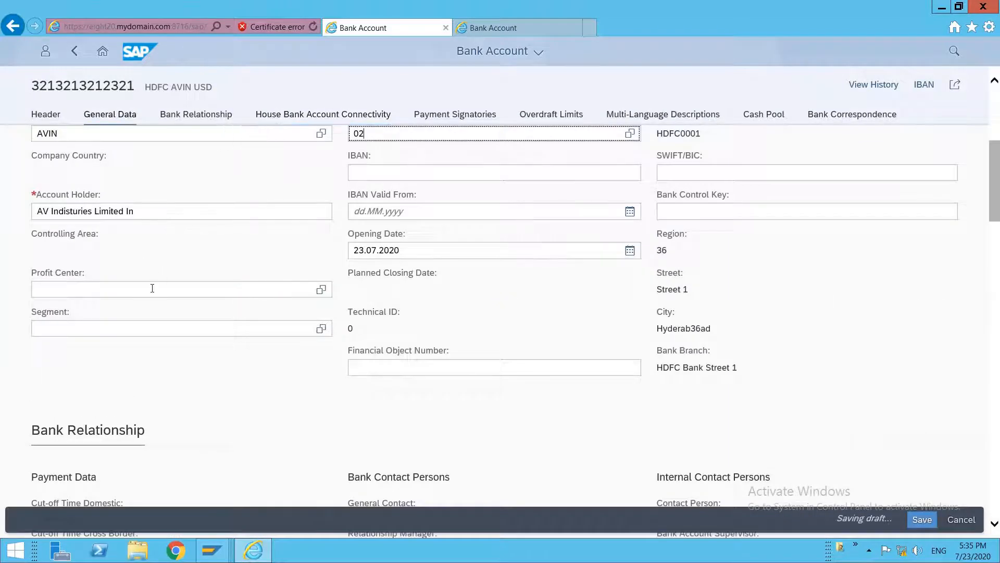
click(314, 119)
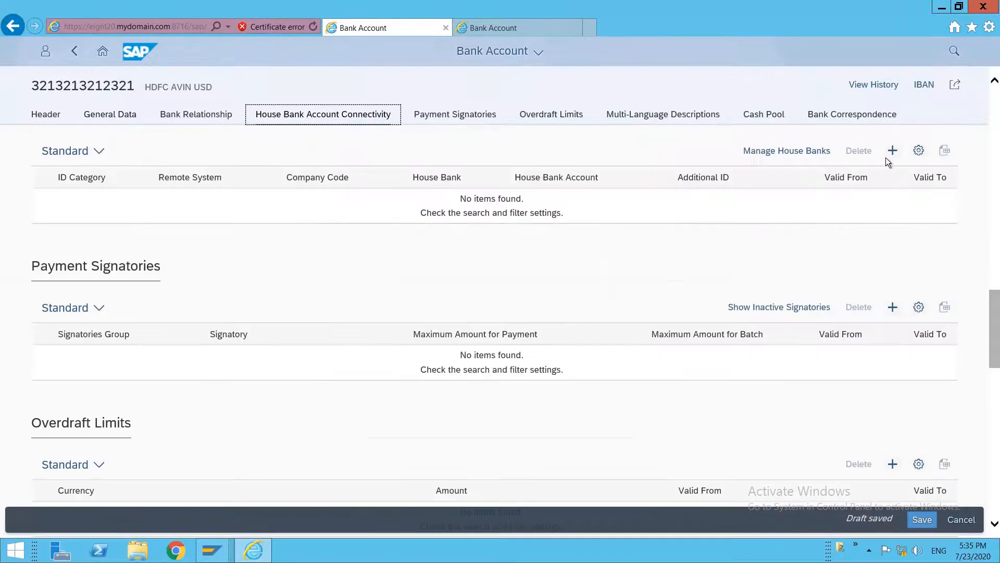
click(892, 151)
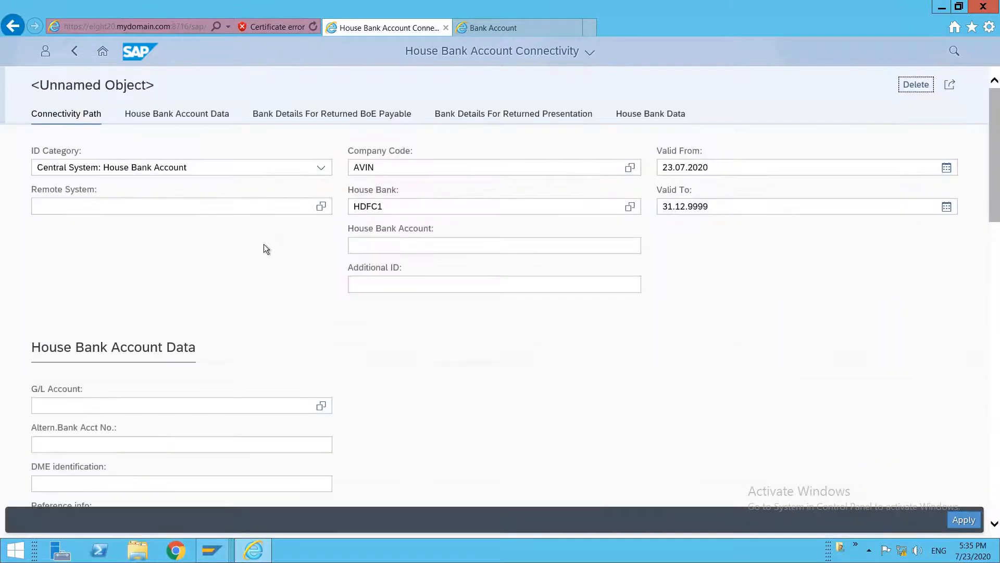
click(404, 250)
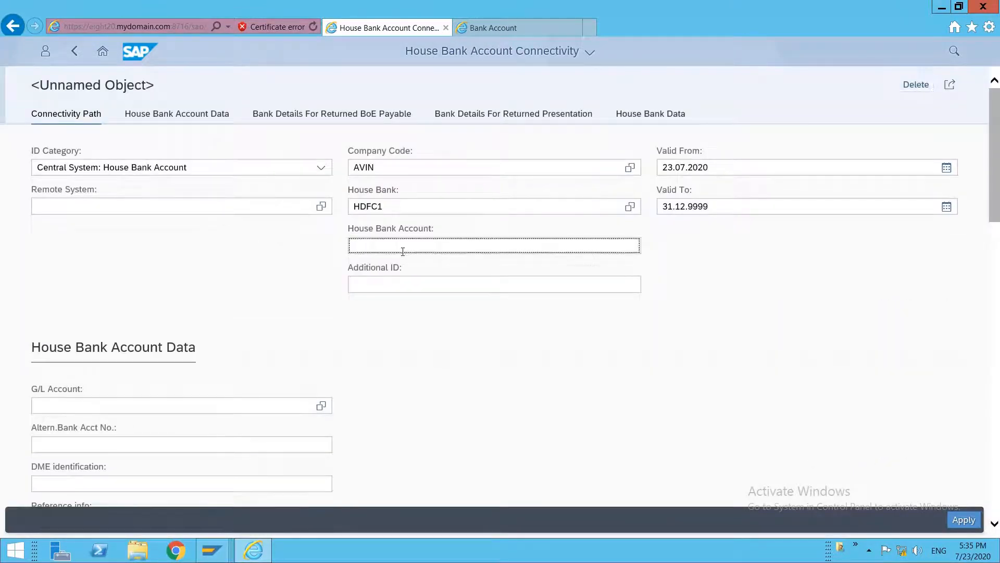
text(HDFC$)
Assign G/L account C011 to house bank account HDFC$ and apply the connectivity entry.
click(170, 411)
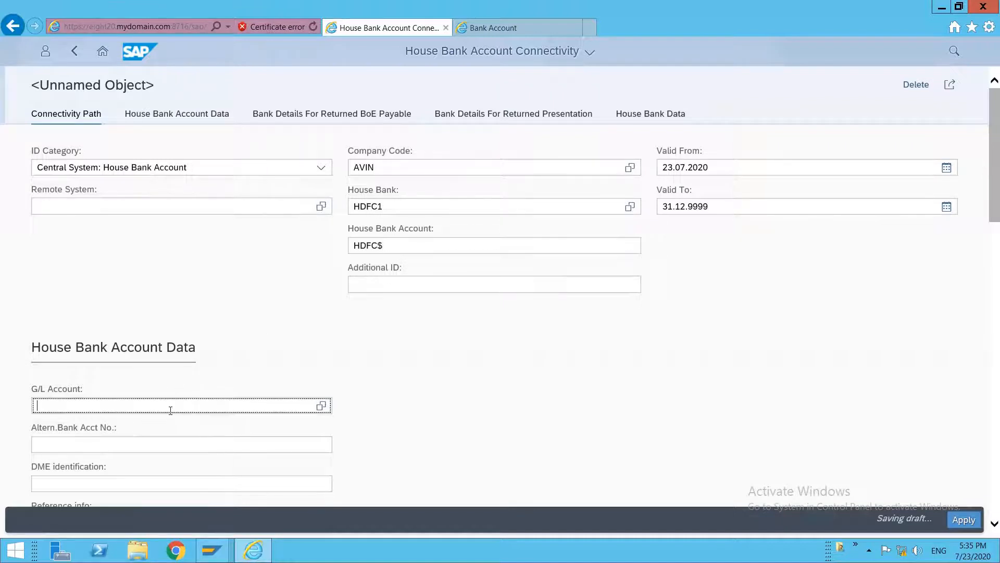
text(C011)
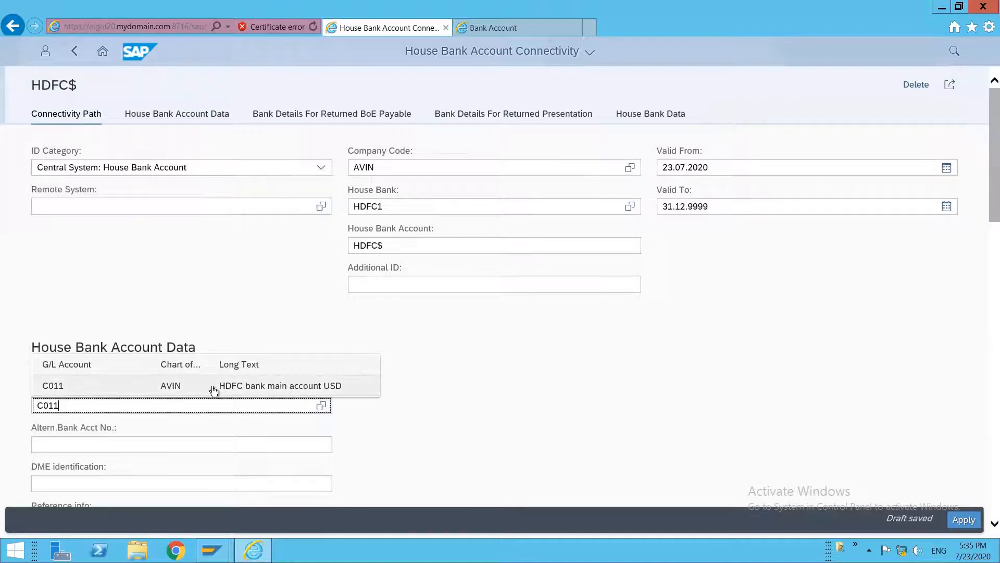
click(219, 385)
click(964, 520)
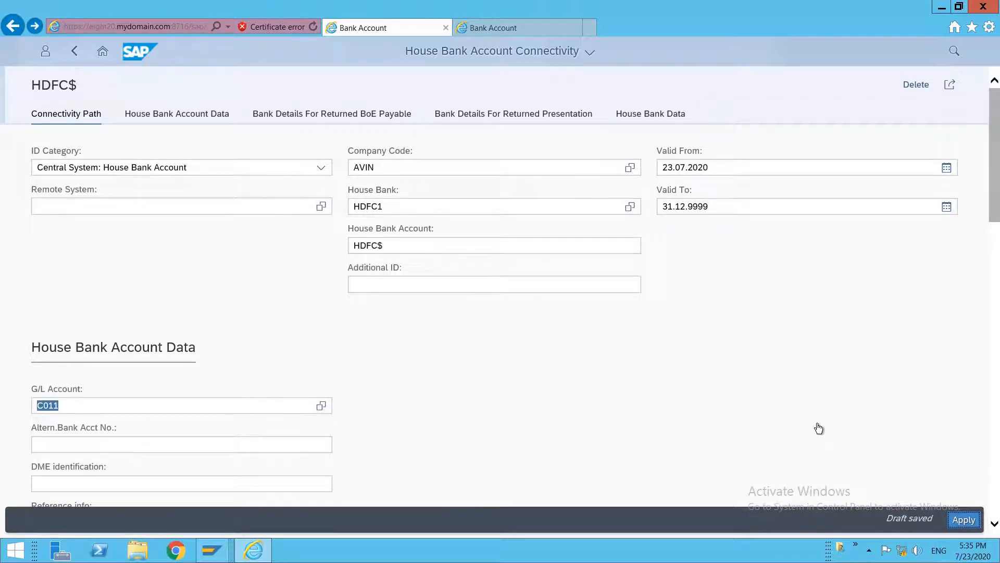
click(960, 519)
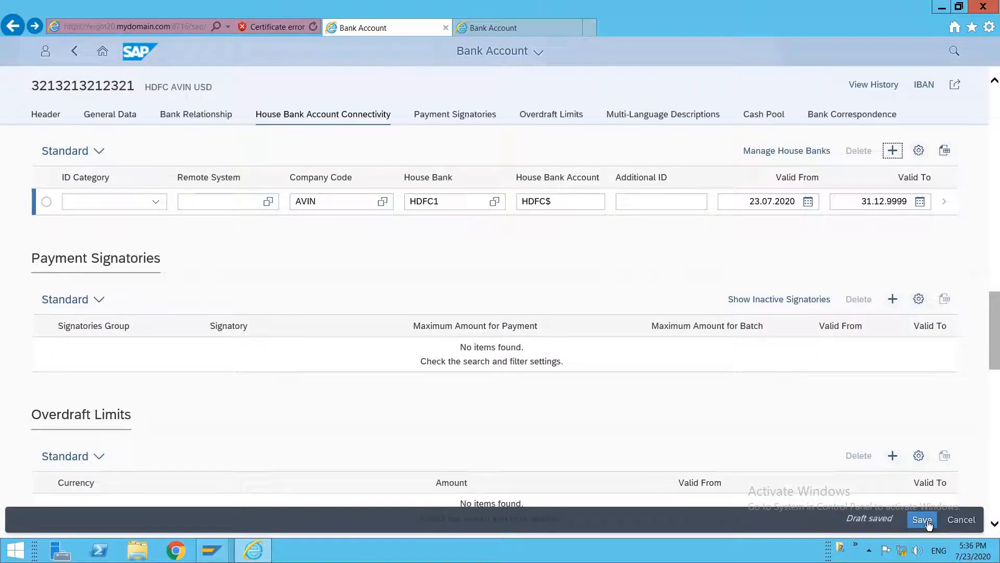
Save the HDFC AVIN USD bank account, dismiss the messages, and return to the bank account list.
click(922, 520)
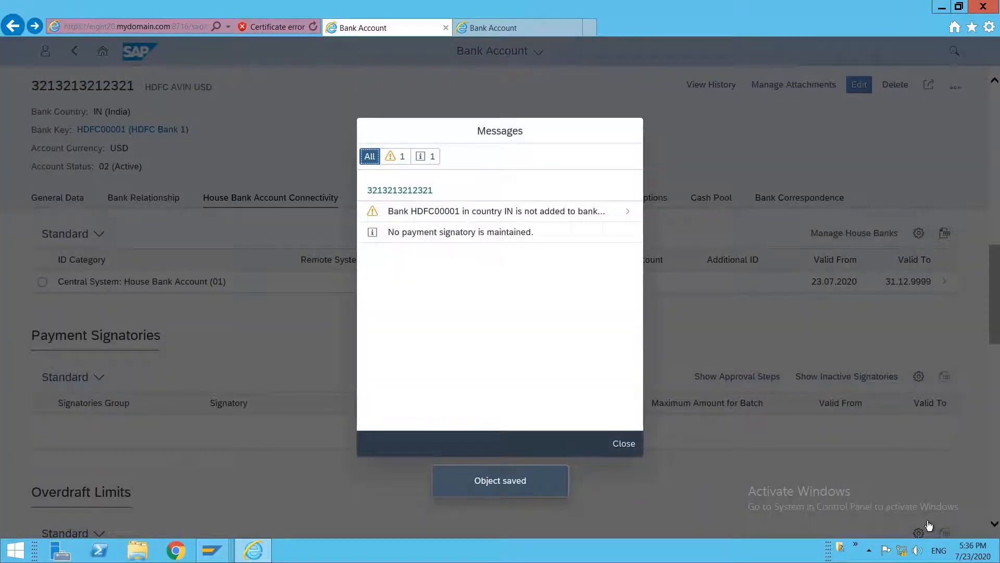
click(634, 451)
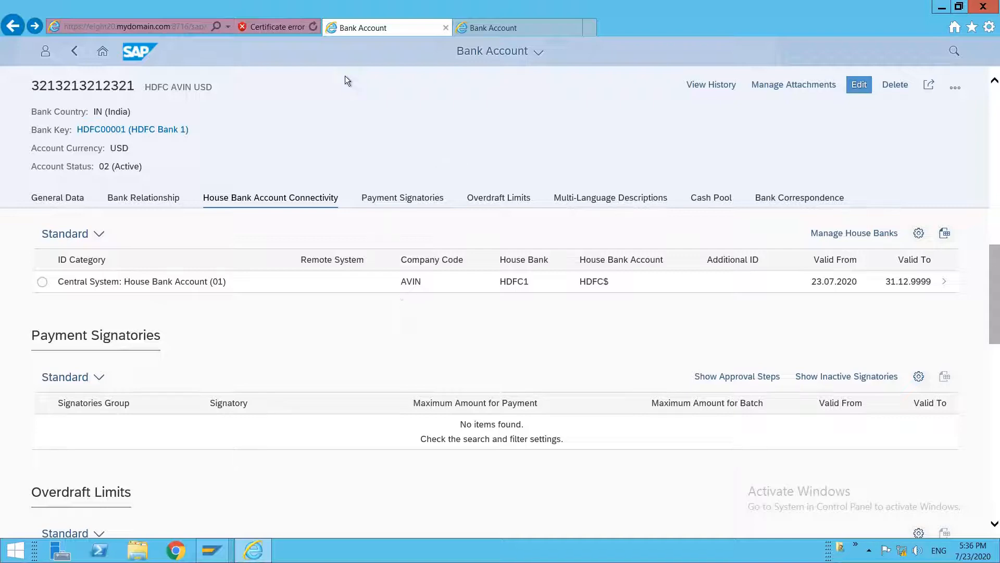
click(76, 52)
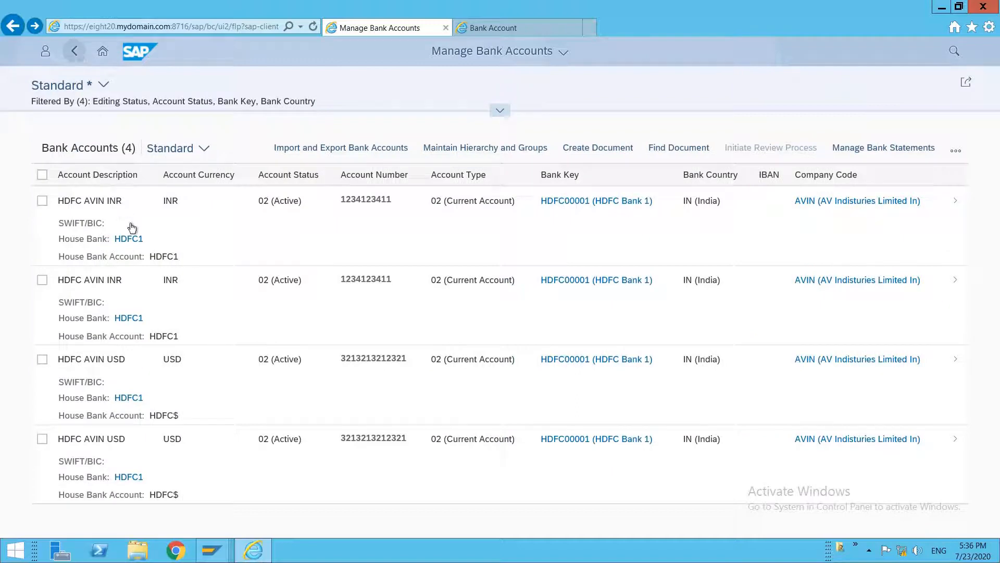
Switch to SAP GUI, leave the G/L account editor, and start transaction FBZP.
mouse_move(213, 548)
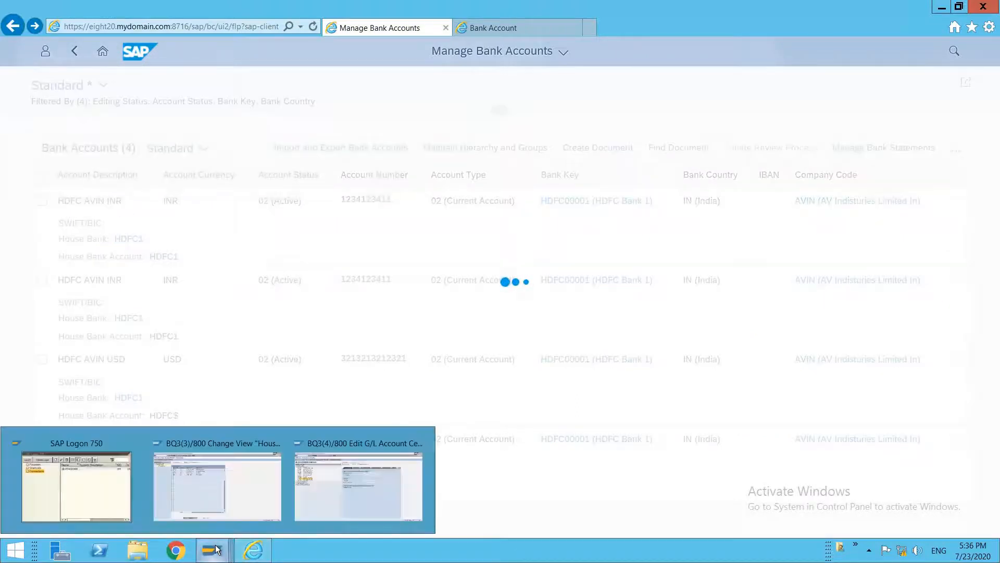
mouse_move(351, 464)
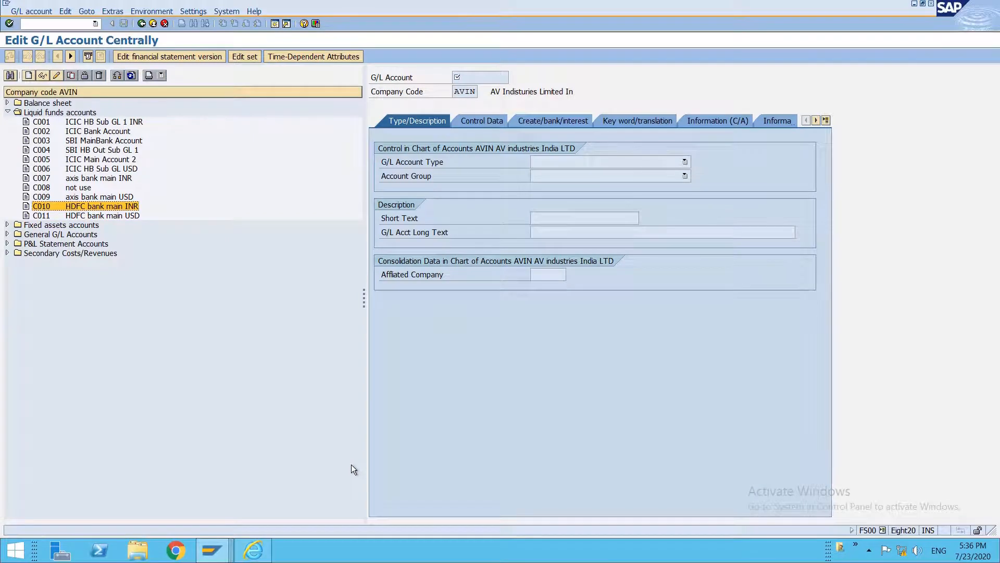
key(F3)
text(fbzp)
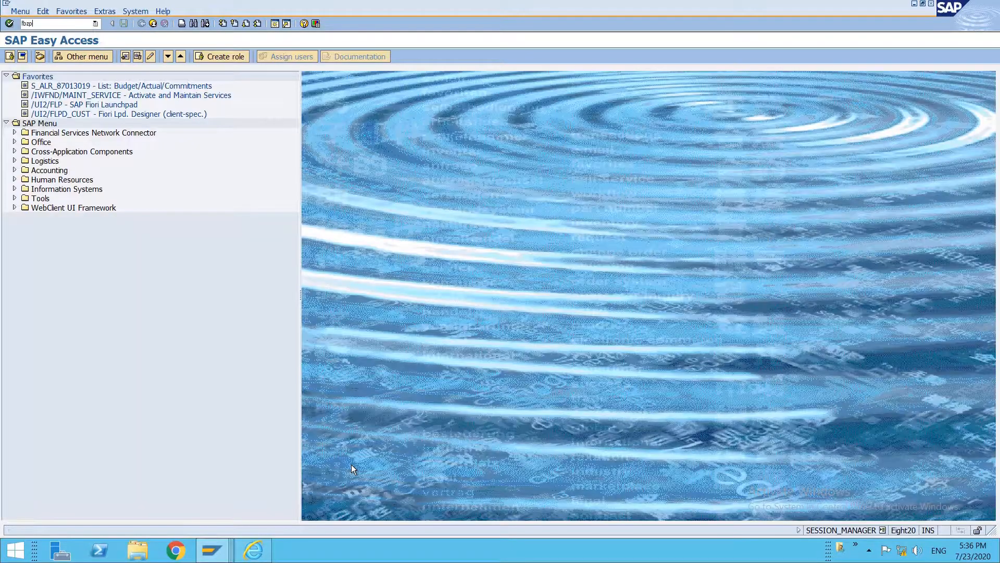
key(Return)
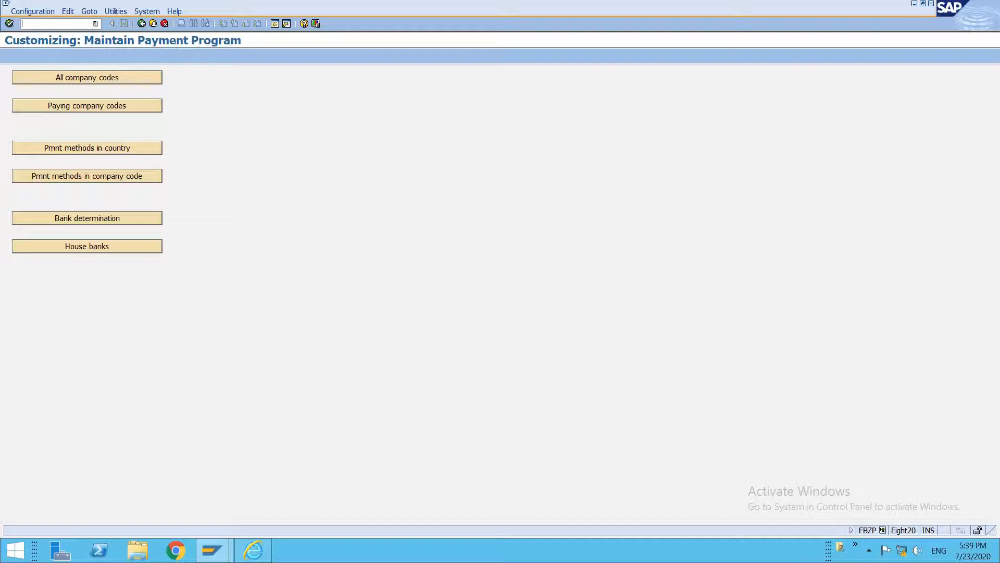
Find company code AVIN in the all company codes settings of the payment program and open its details.
click(95, 80)
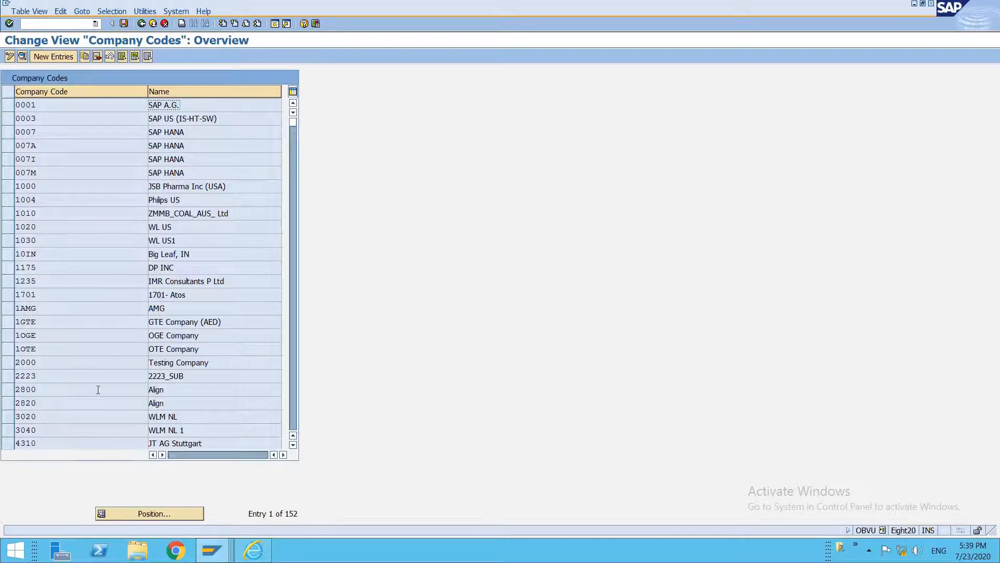
click(151, 513)
text(AVIN)
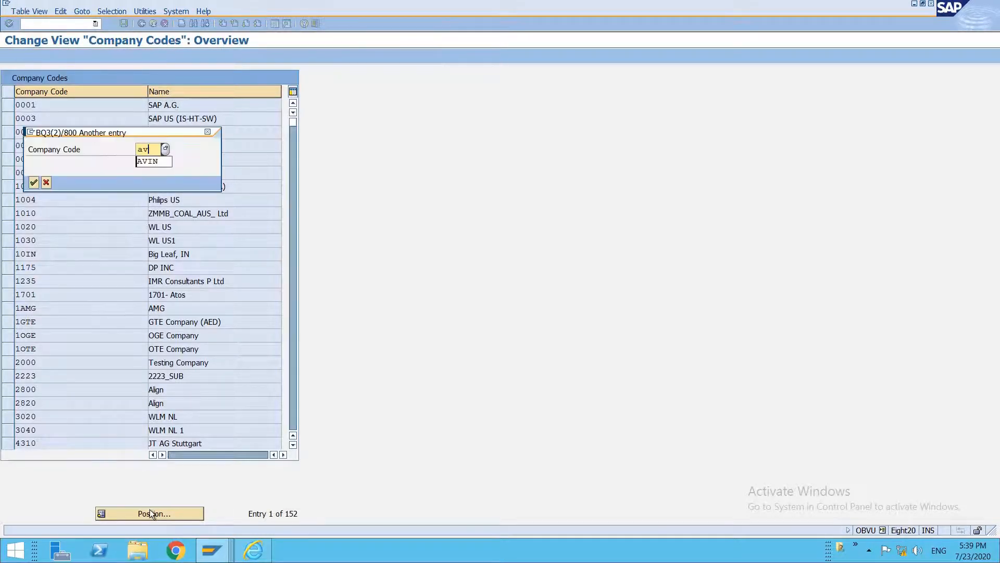
key(Return)
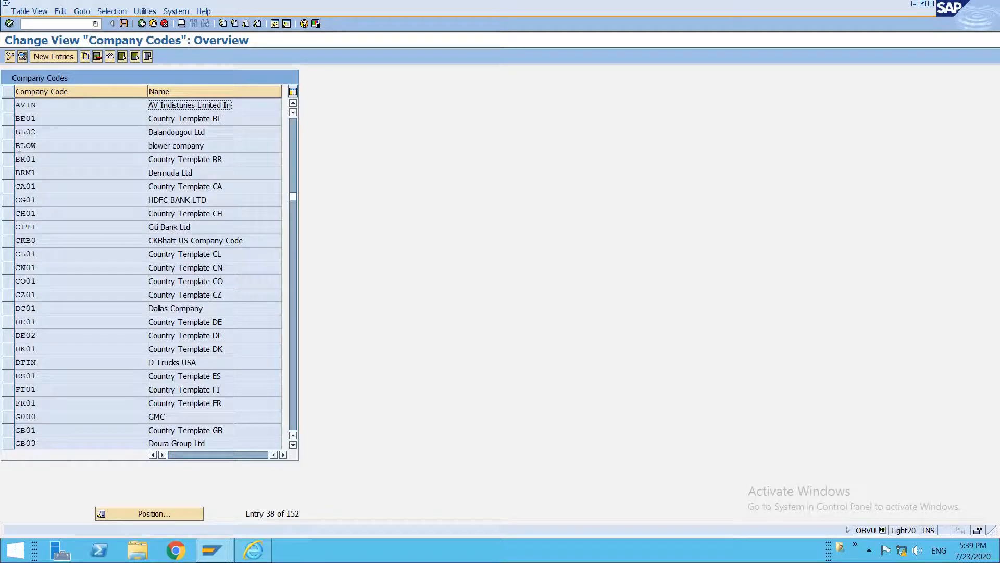
click(10, 105)
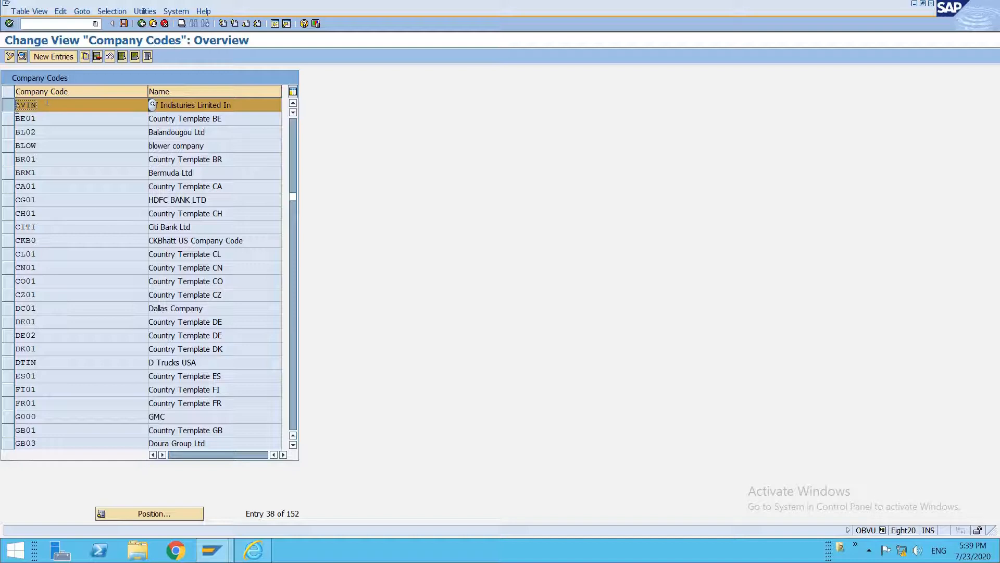
click(9, 105)
click(10, 105)
click(9, 105)
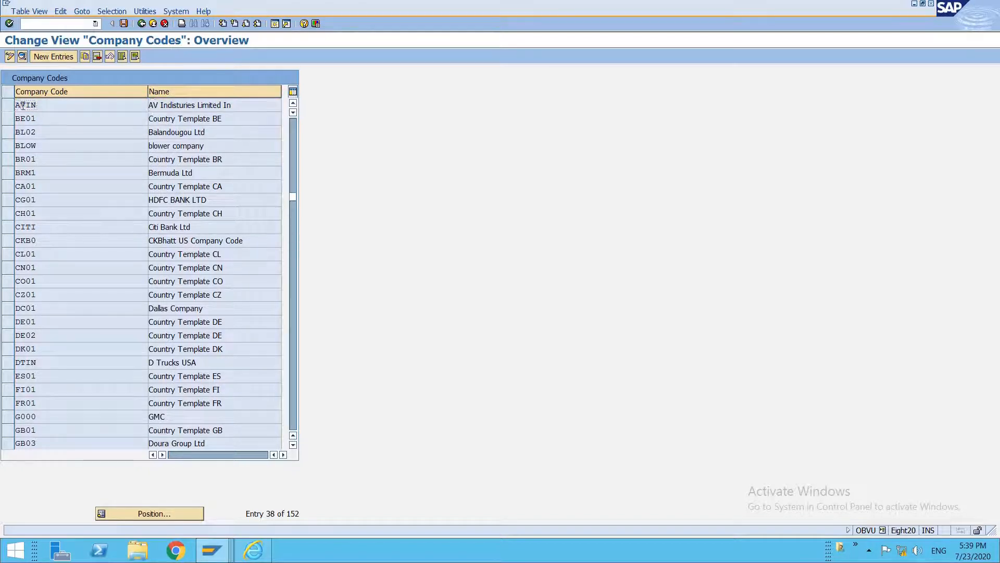
double_click(23, 105)
Enter avin as the sending and paying company codes, leaving separate payment per business area enabled.
click(219, 118)
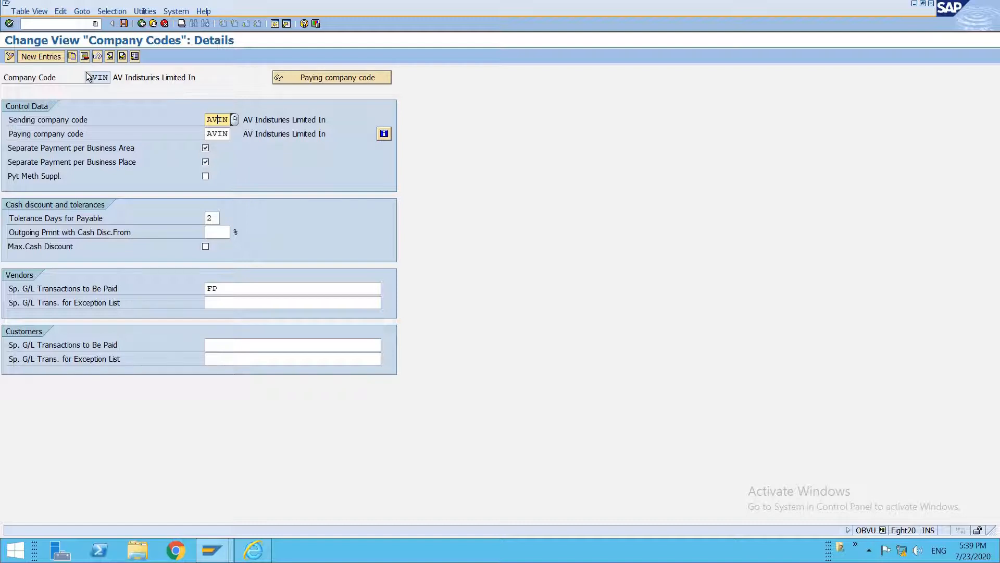
double_click(209, 120)
key(BackSpace)
text(av0)
key(BackSpace)
text(in)
key(Tab)
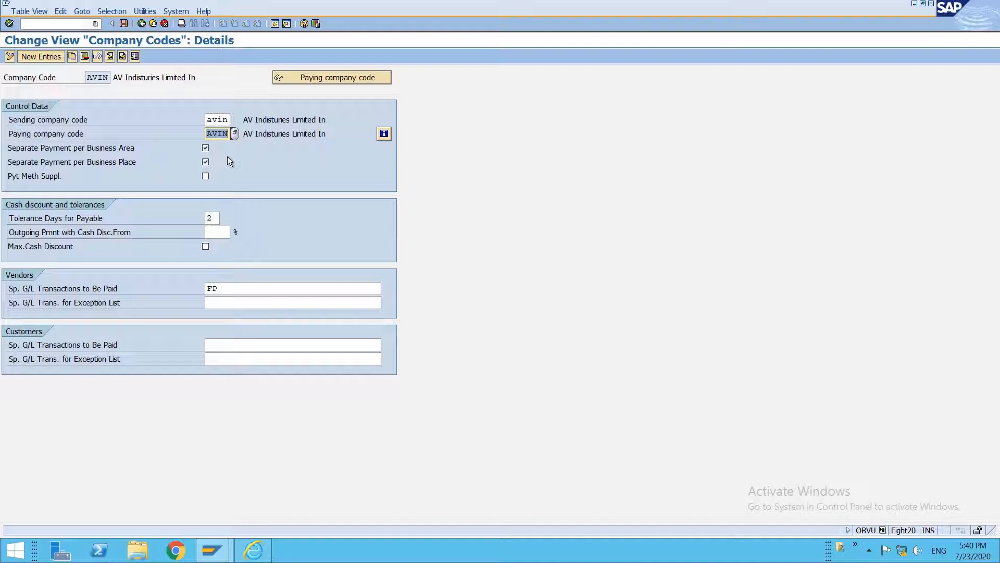
key(BackSpace)
key(BackSpace)
text(in)
click(156, 147)
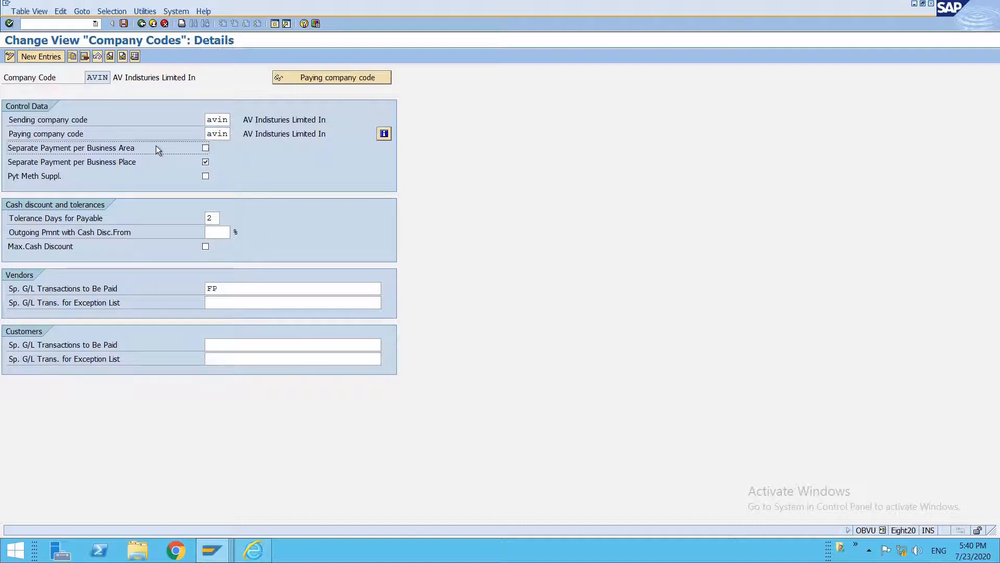
click(155, 148)
Read the field help for Tolerance Days for Payable and close it.
click(211, 218)
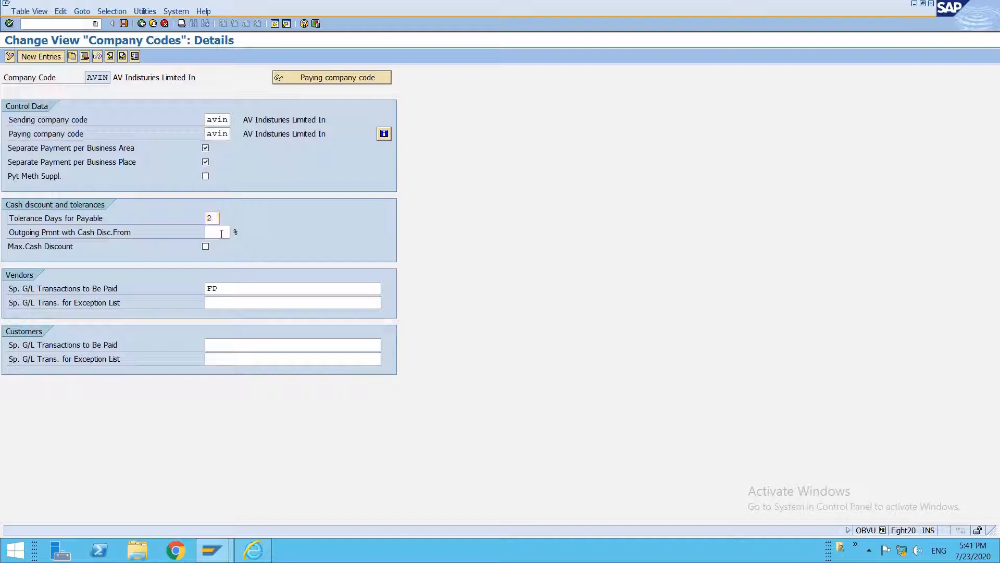
key(F1)
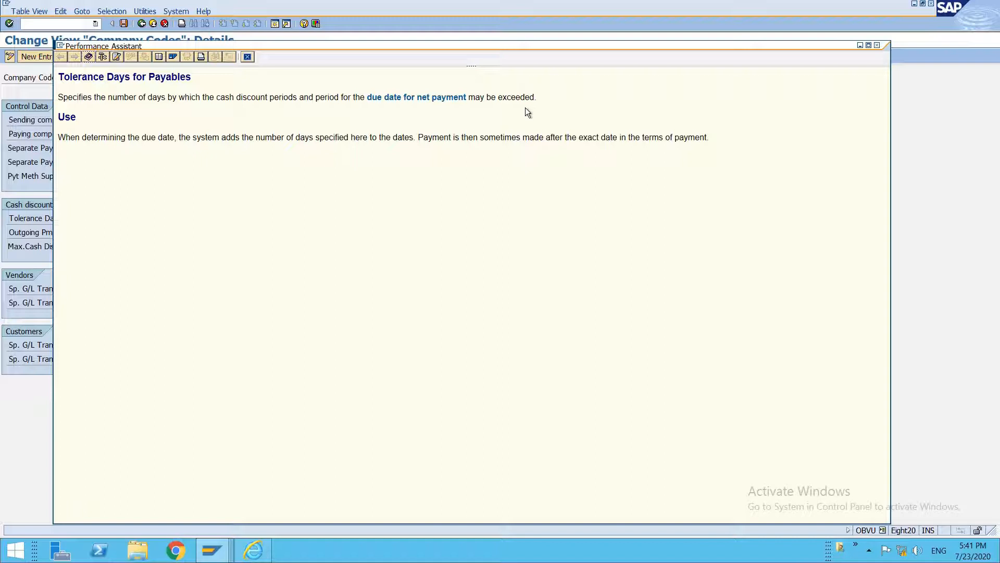
click(878, 47)
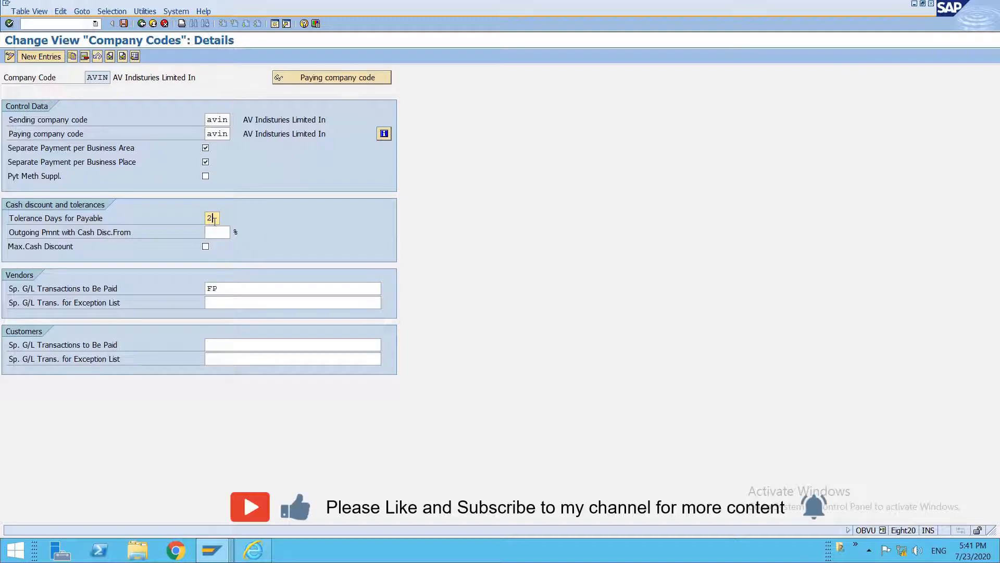
key(F1)
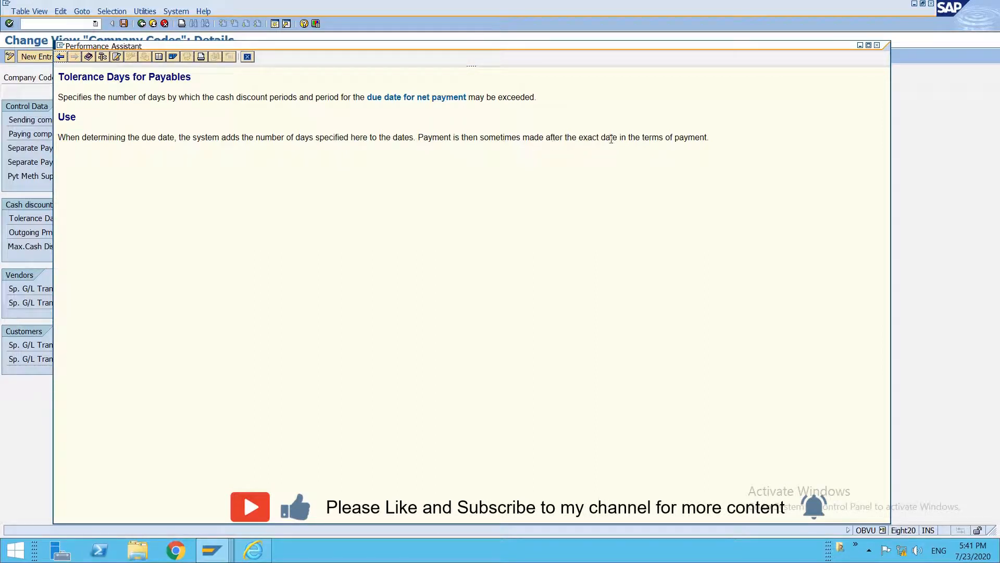
click(877, 45)
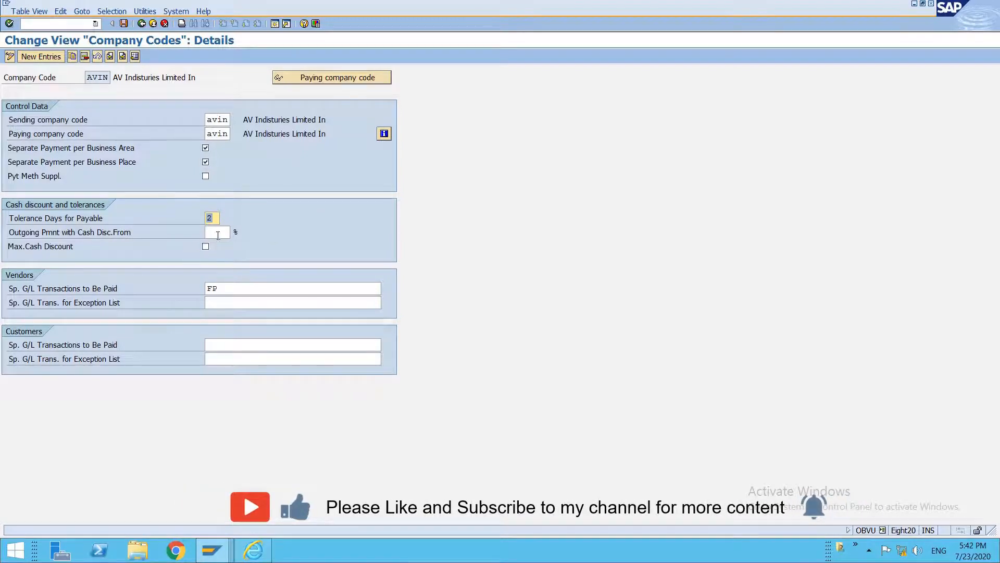
Check the special G/L indicators available for vendors, and leave the company code settings without saving the changes.
click(218, 234)
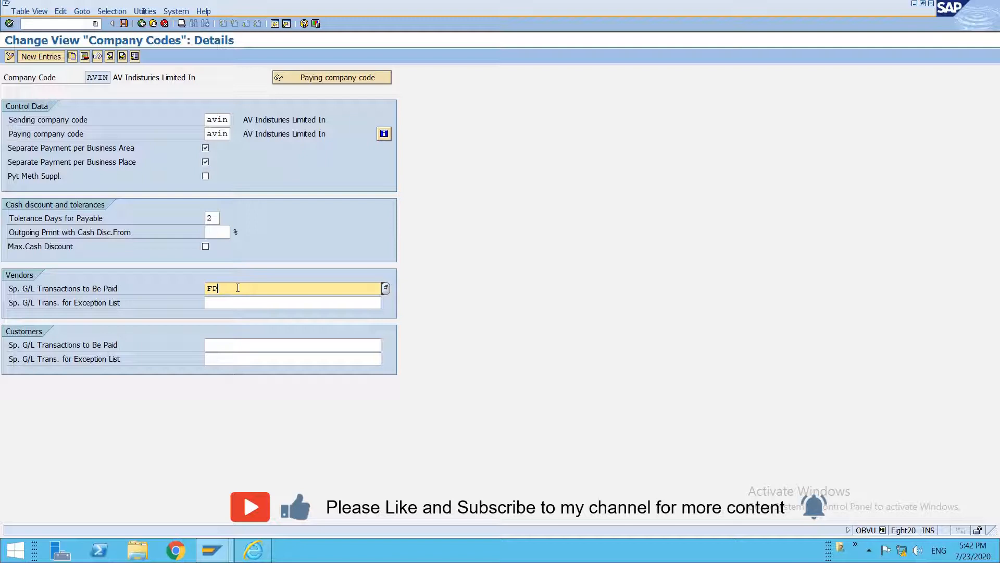
key(F4)
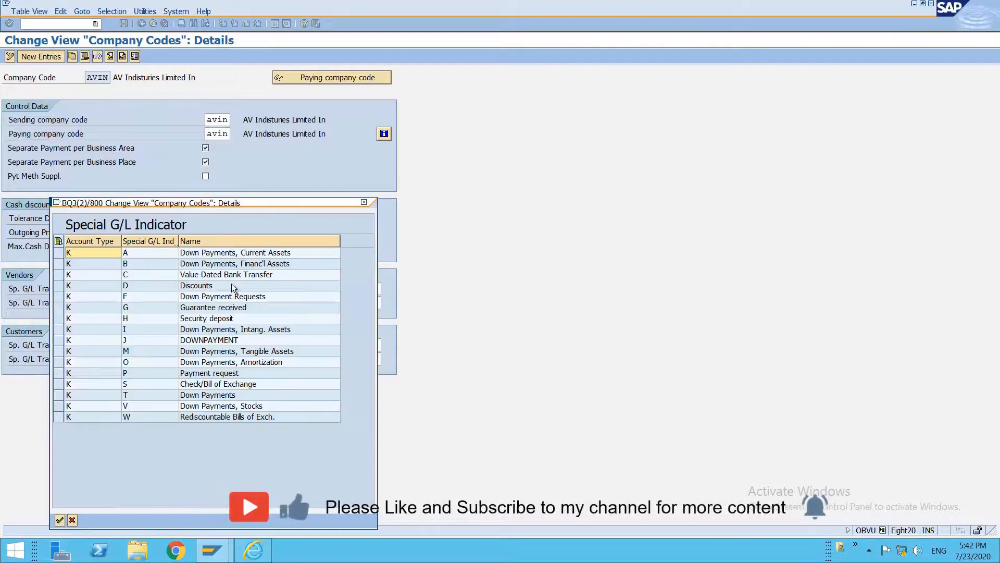
click(200, 297)
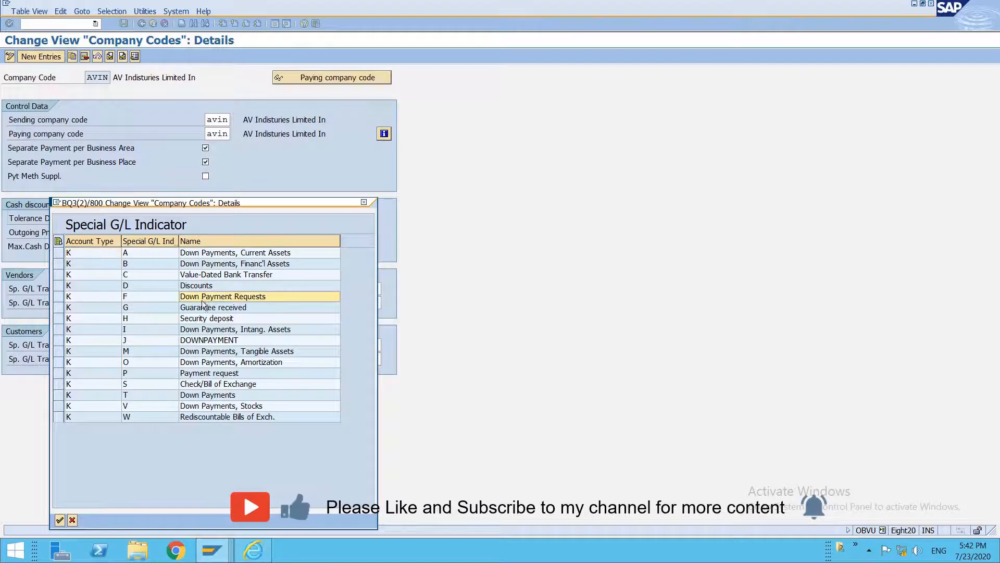
click(198, 373)
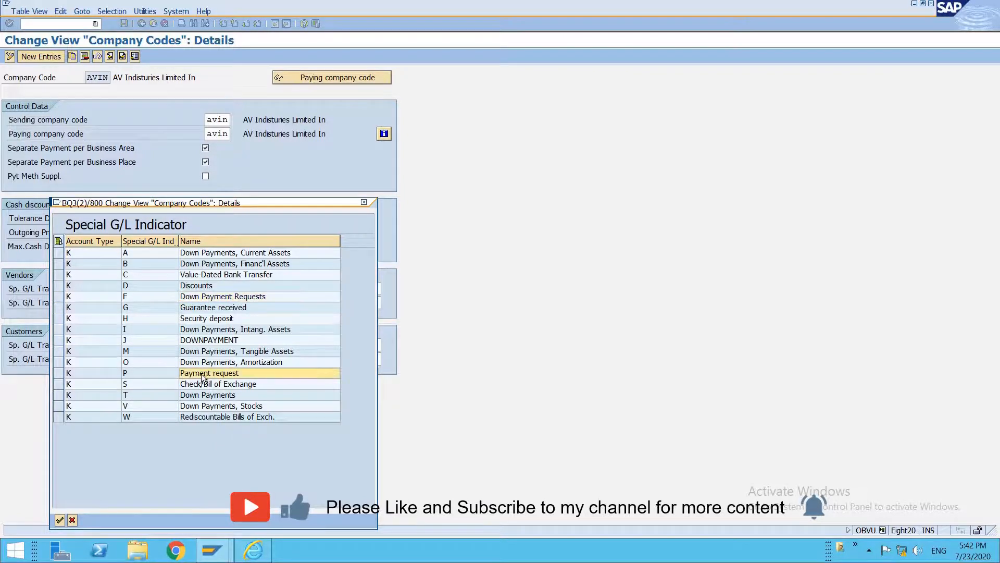
key(Return)
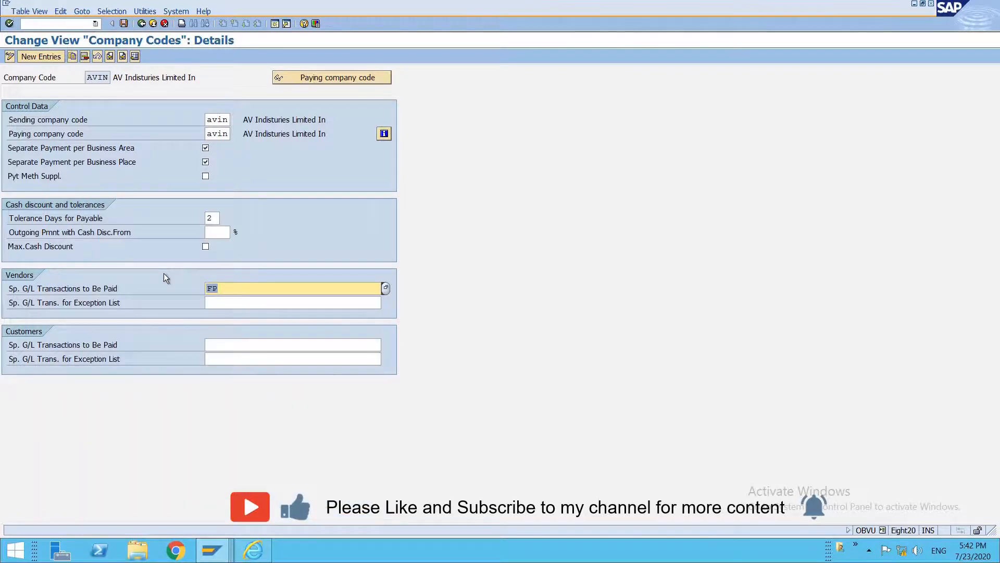
key(F3)
key(F3)
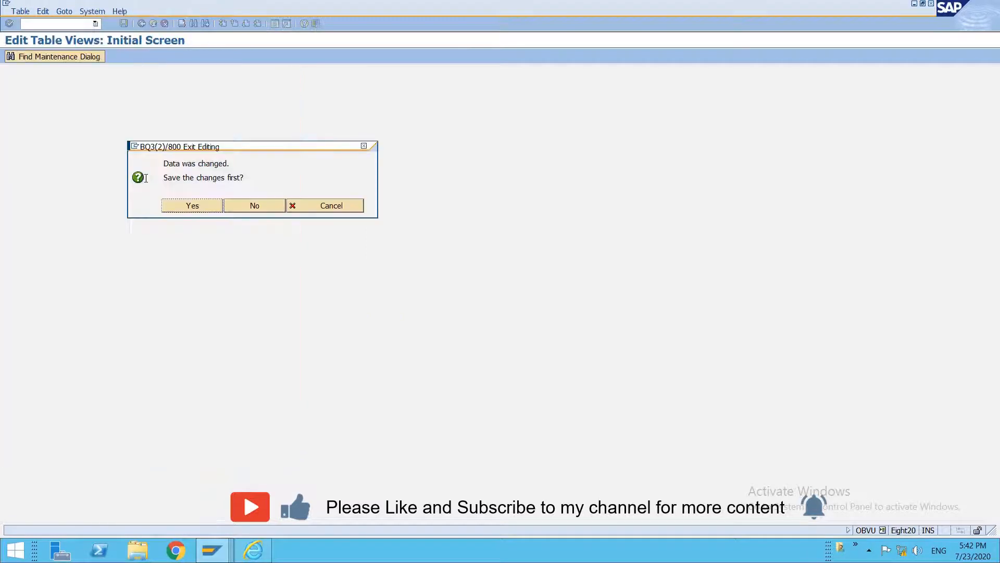
click(240, 206)
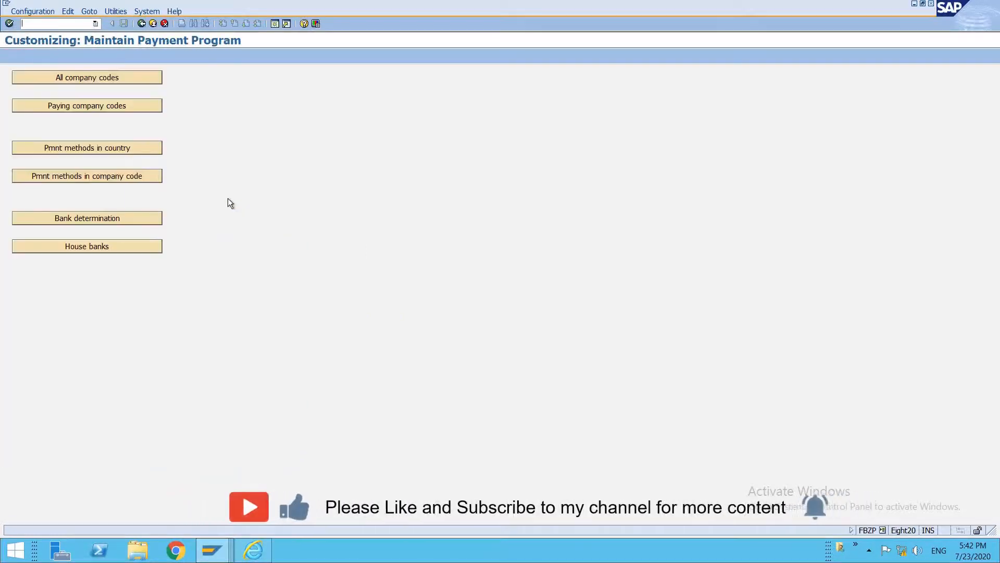
Find AVIN in the paying company codes settings of the payment program and open its details.
click(82, 106)
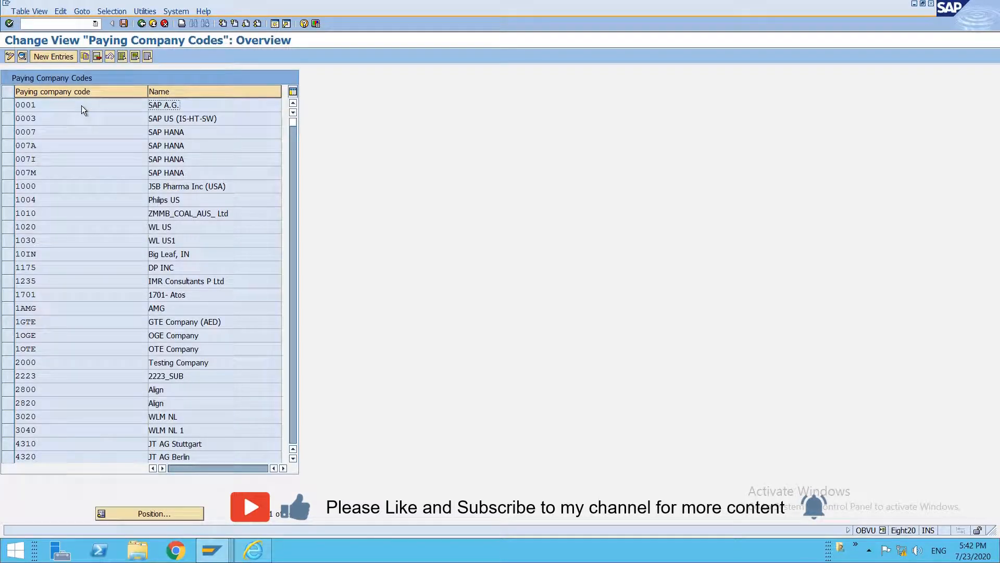
click(161, 513)
text(AVIN)
key(Return)
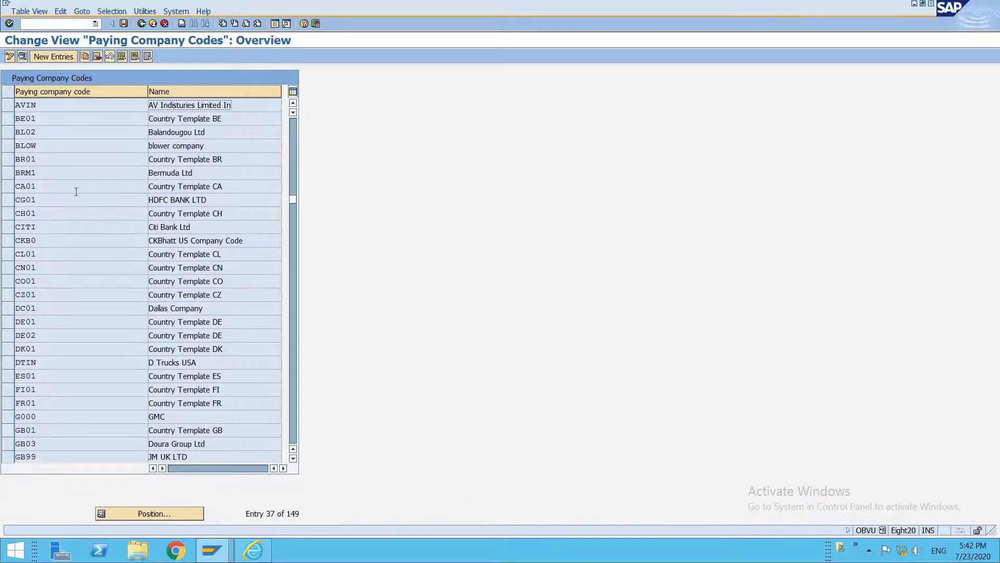
double_click(49, 105)
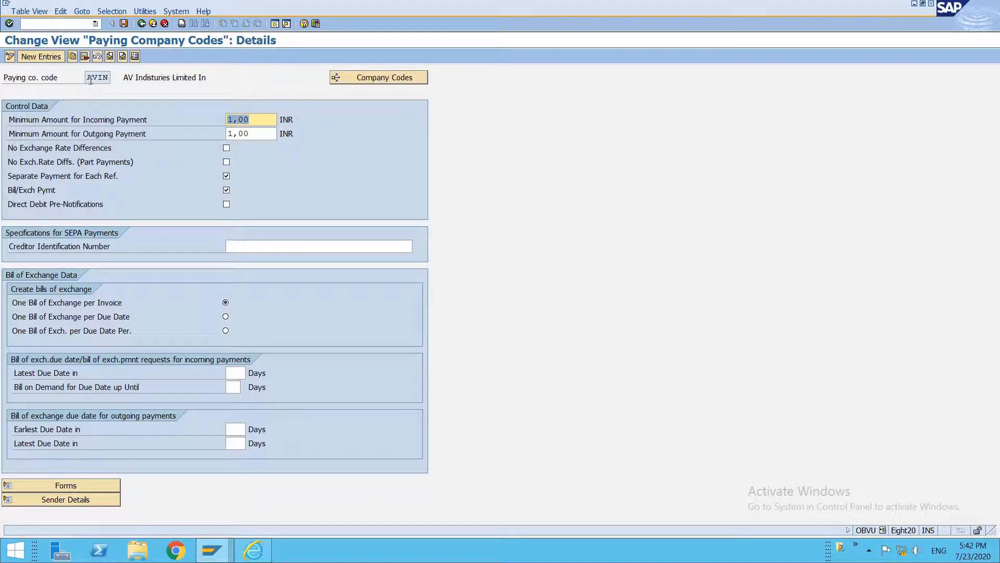
Review AVIN's minimum incoming and outgoing payment amounts and separate payment per reference setting, and return to the payment program overview.
drag(90, 81, 116, 81)
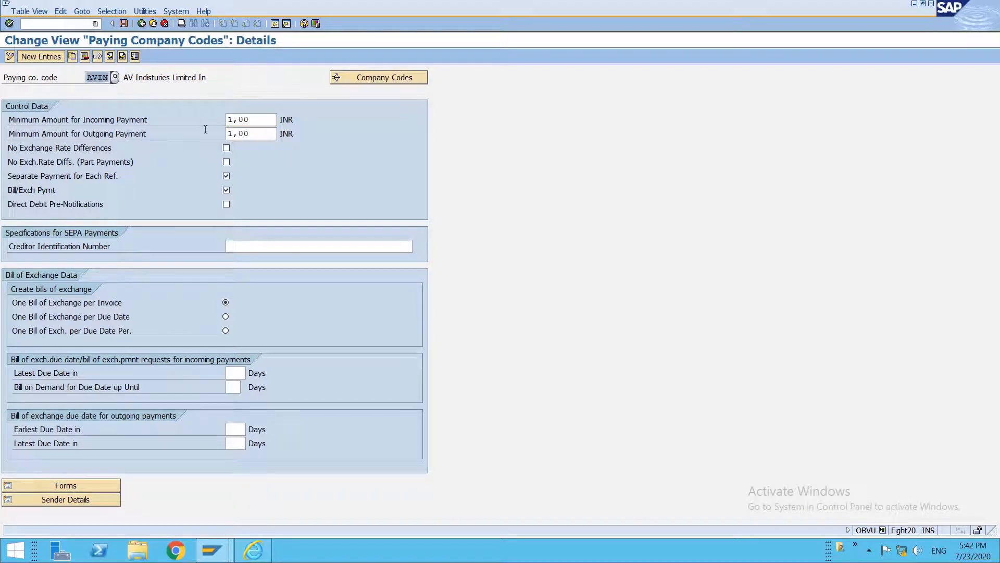
click(264, 120)
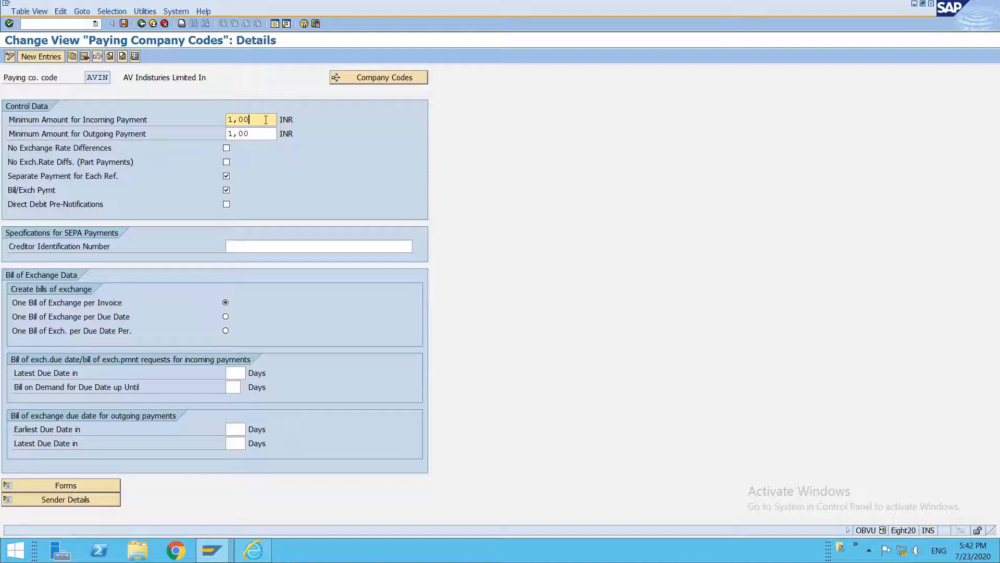
drag(266, 120, 219, 132)
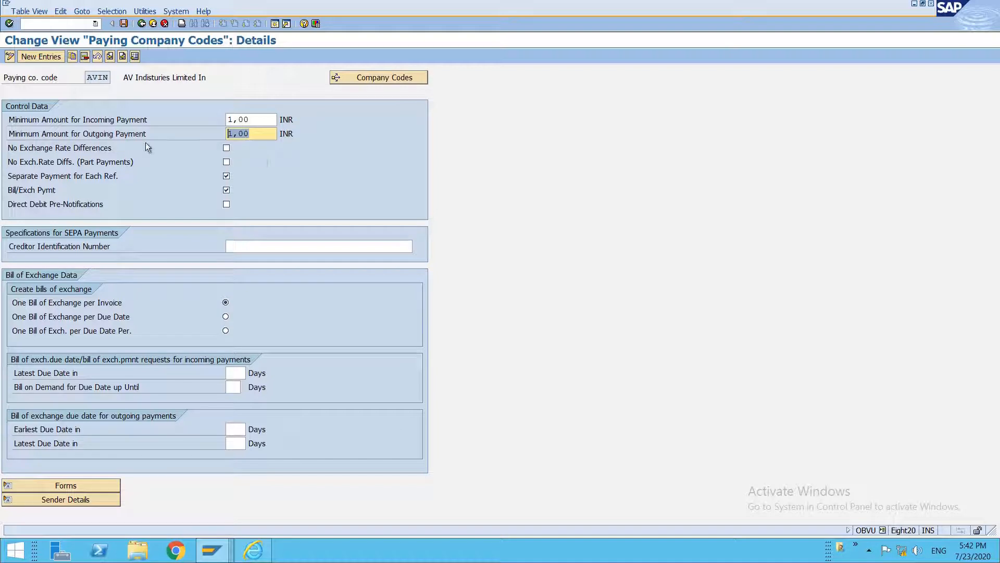
click(257, 136)
click(94, 176)
click(113, 179)
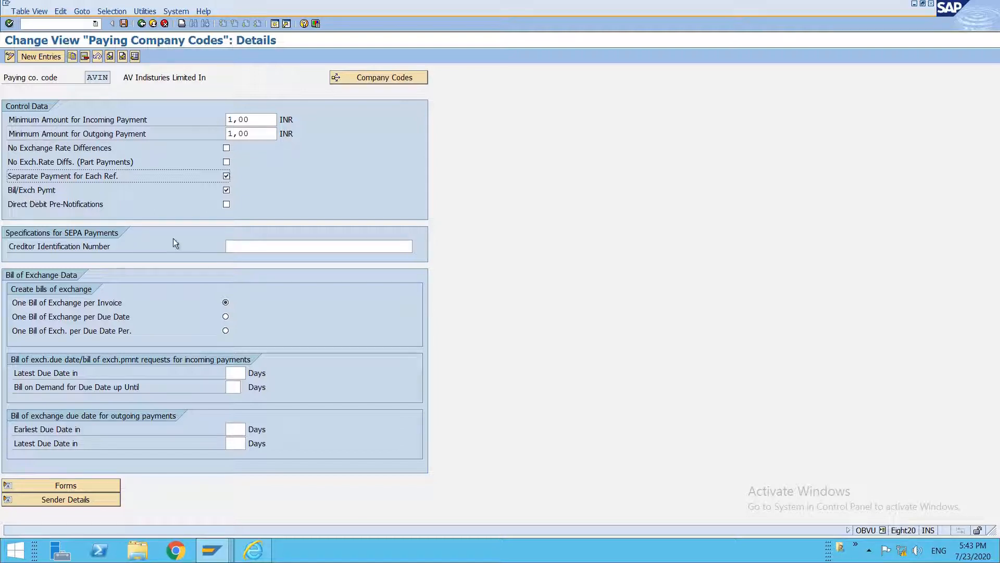
key(F3)
key(F3)
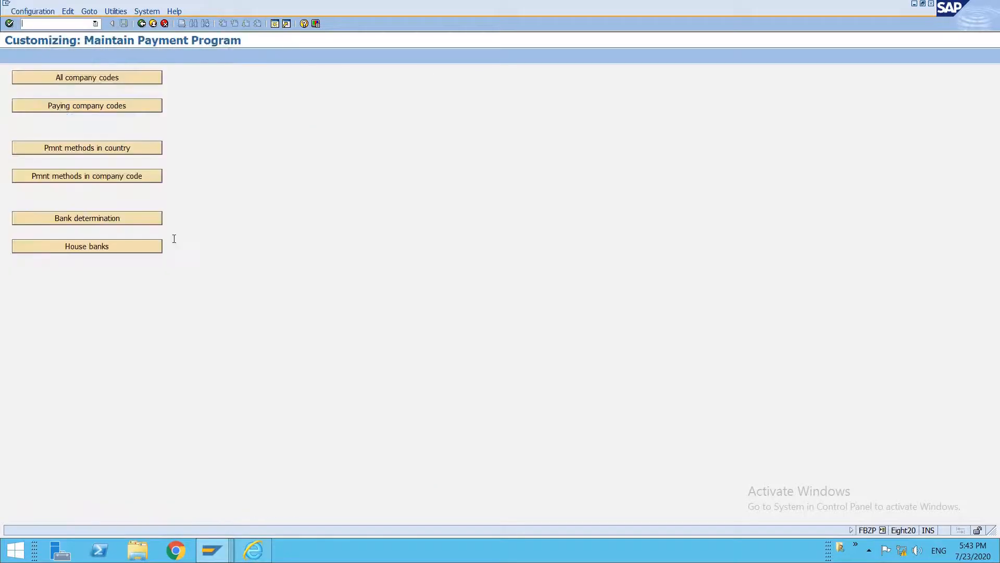
In the country payment methods, copy India's Cheque method C as method 1 with the description Cheque AVIN.
click(106, 148)
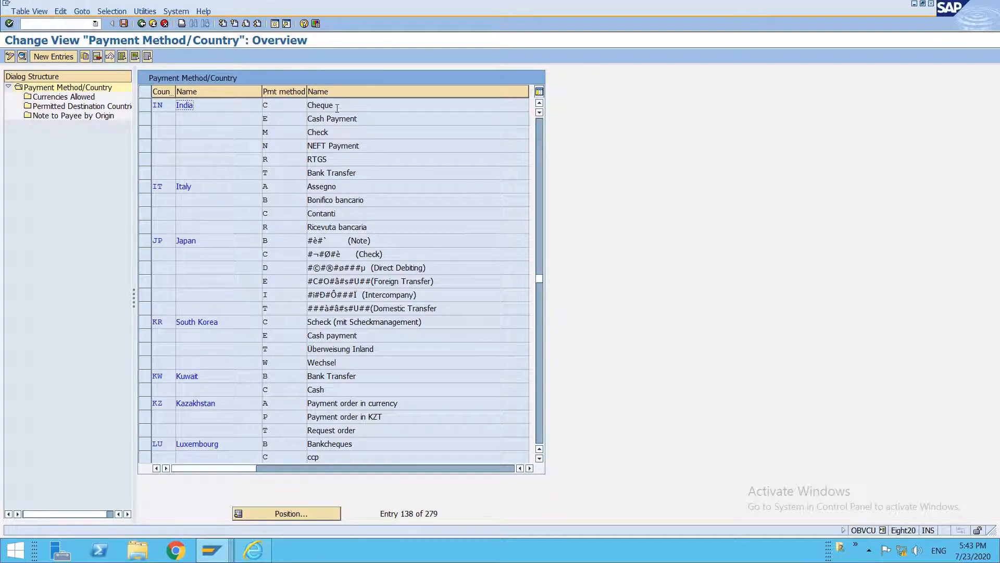
click(317, 104)
drag(359, 119, 322, 137)
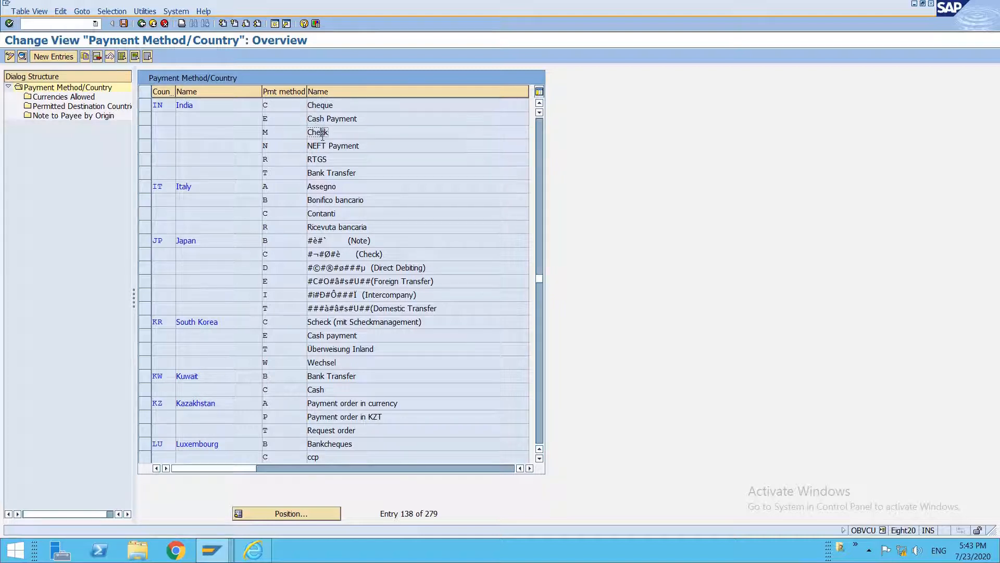
click(148, 104)
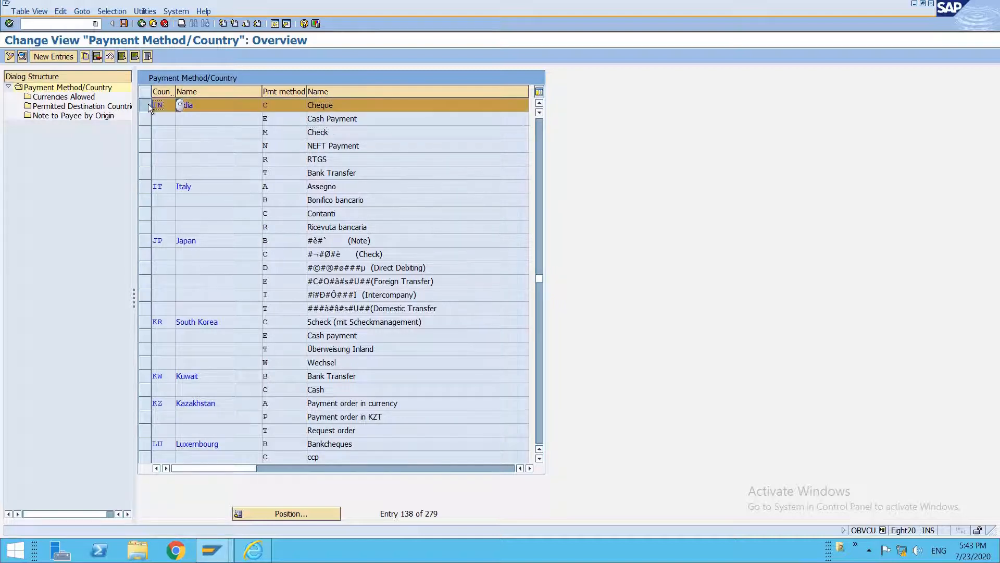
click(86, 57)
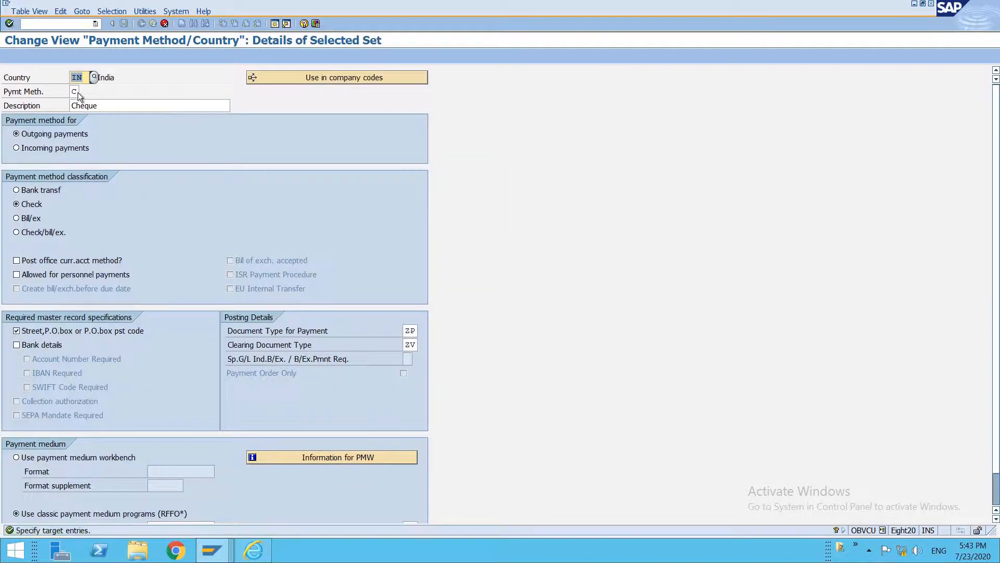
click(77, 91)
click(105, 106)
text(AVIN)
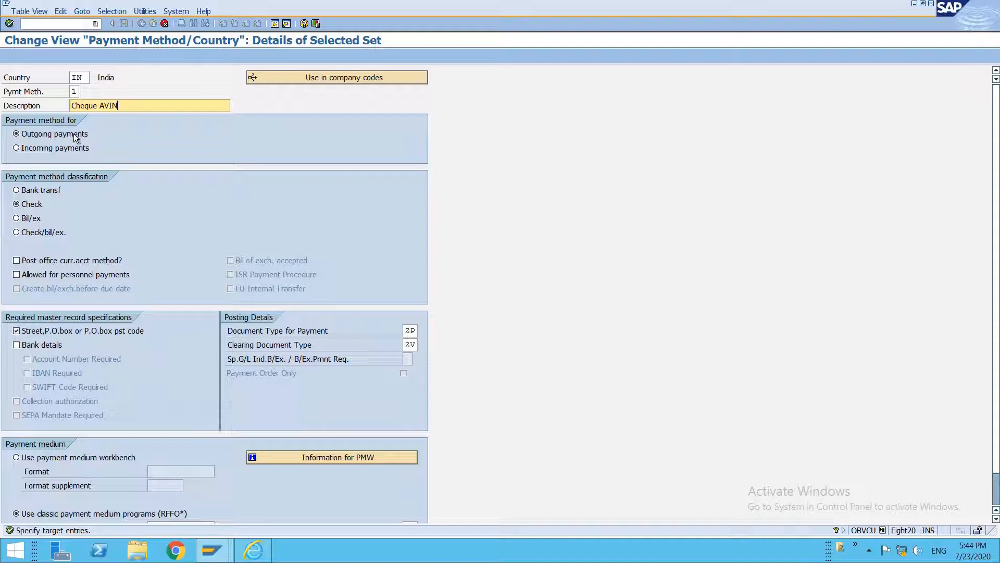
Keep the new cheque method classified as Check and require bank details with an account number in the master record.
click(34, 205)
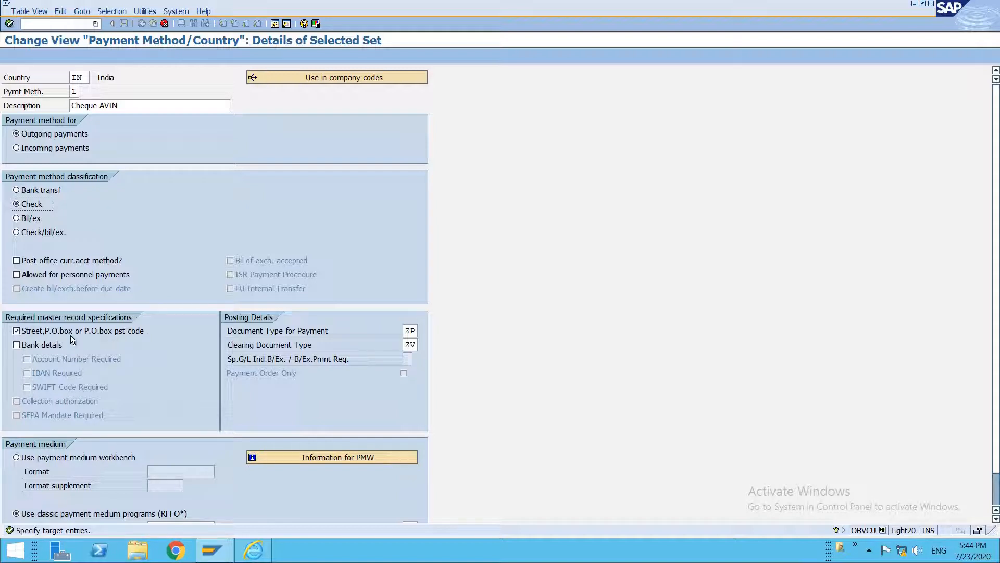
click(28, 346)
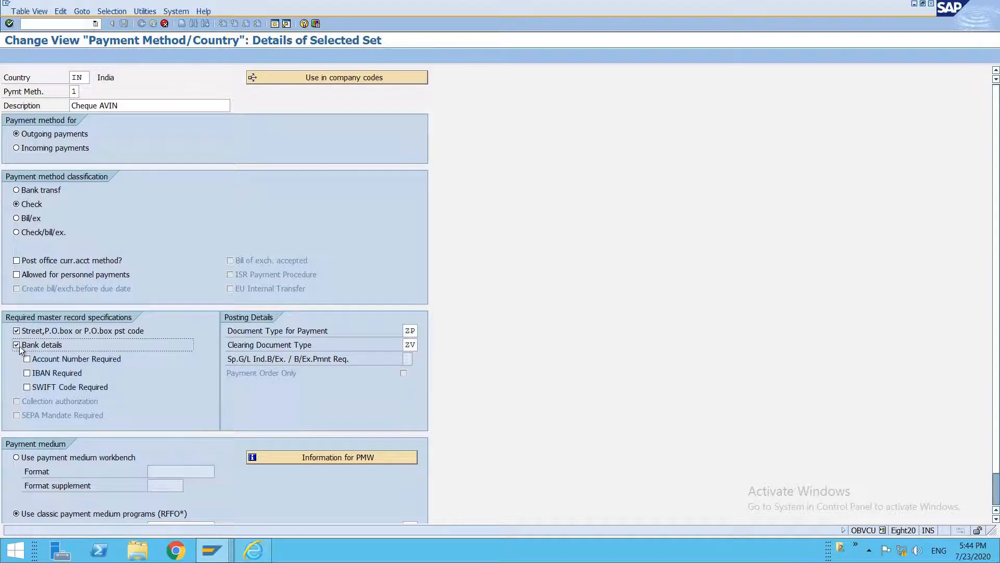
click(27, 360)
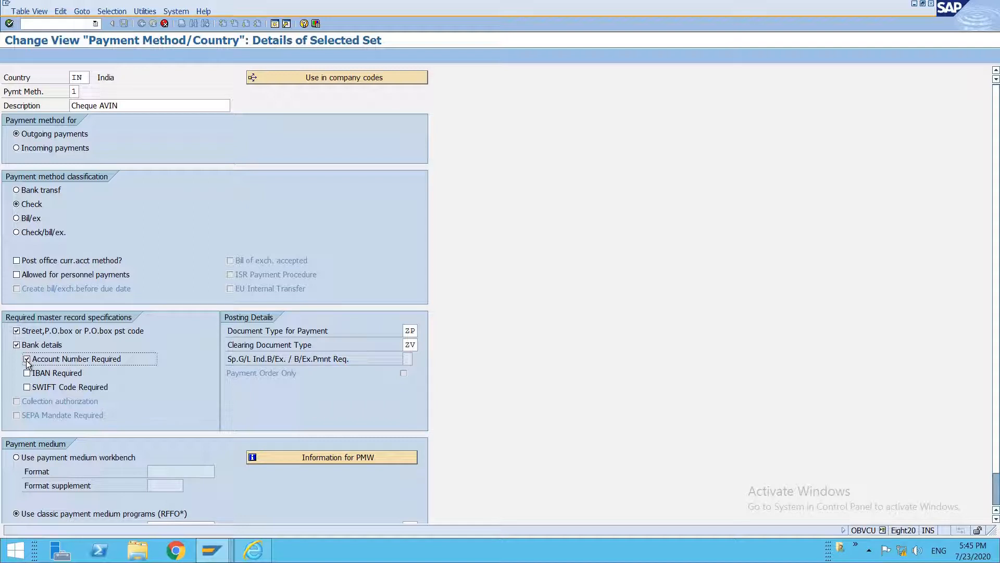
Check the cheque method's payment medium program and print dataset, accept the copied entry, and save it to the proposed customizing request.
scroll(249, 428, down, 1)
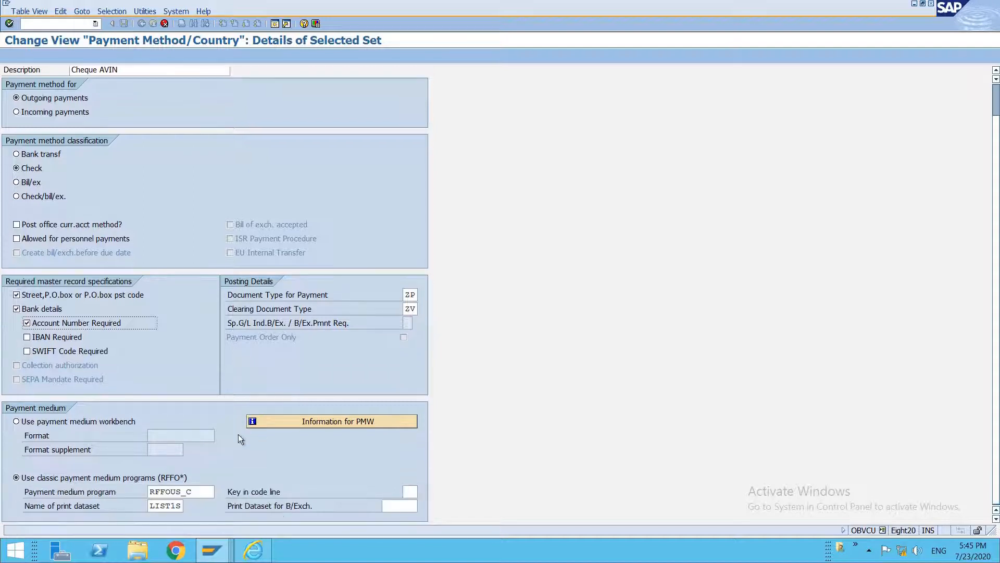
drag(192, 491, 133, 503)
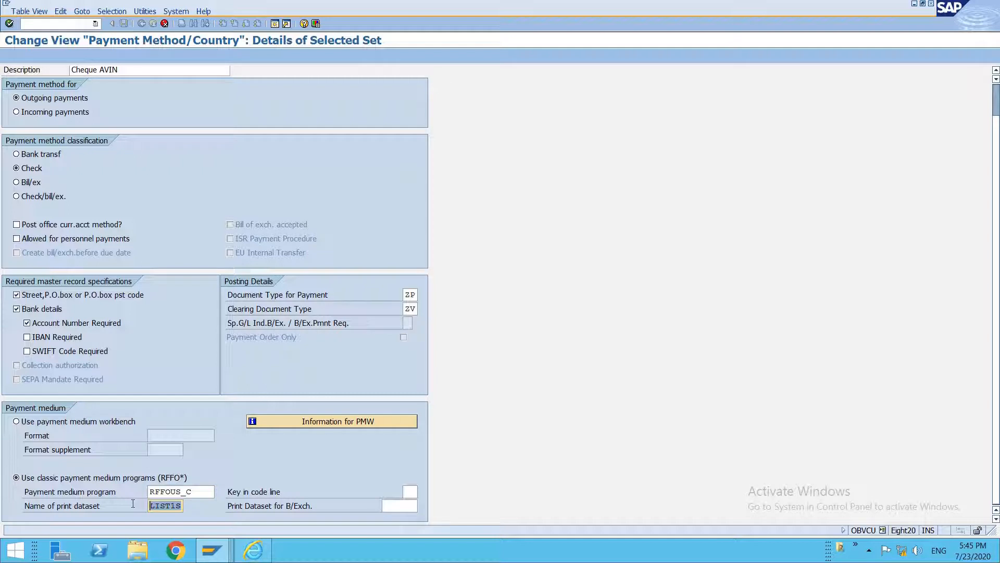
drag(202, 490, 163, 480)
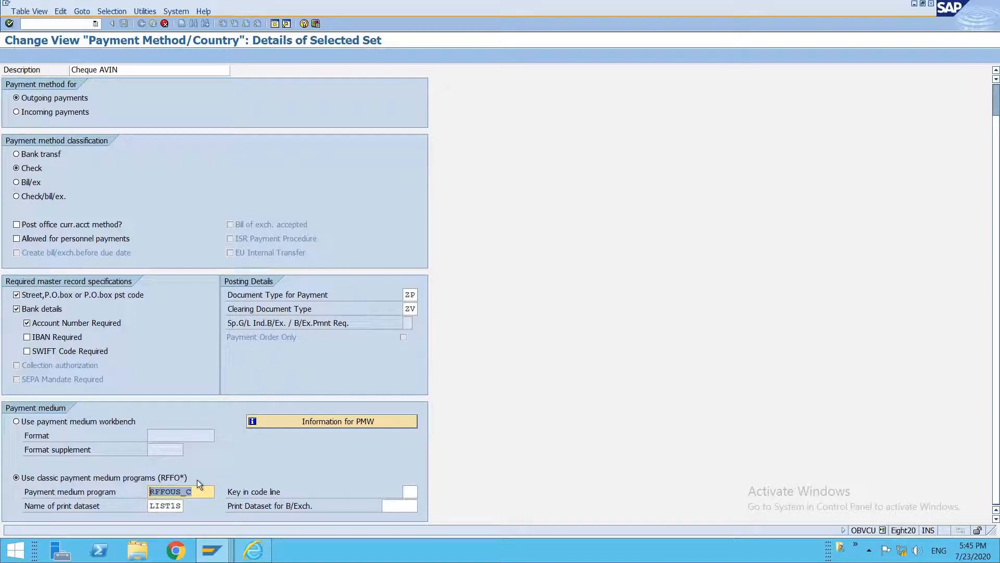
scroll(197, 480, up, 1)
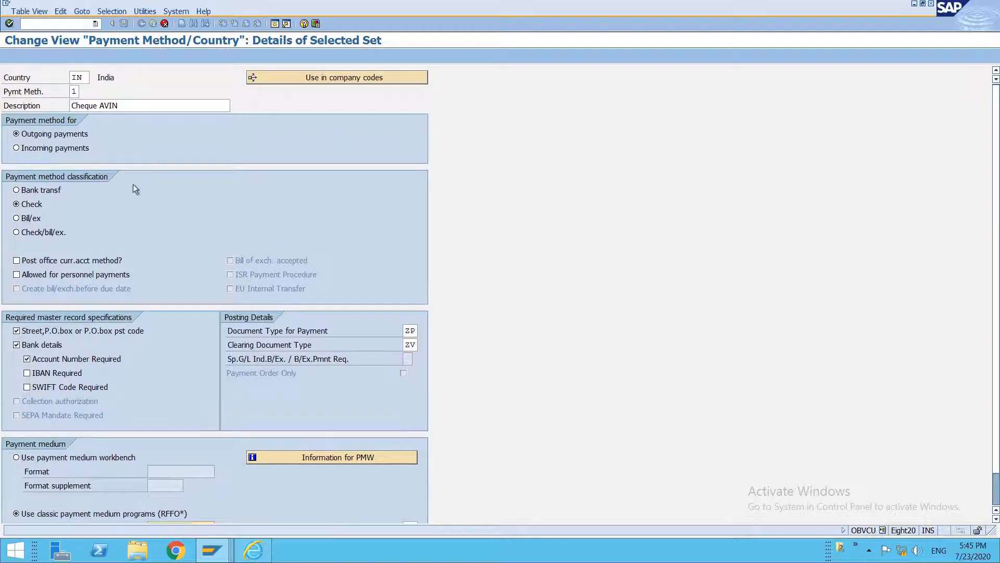
key(Return)
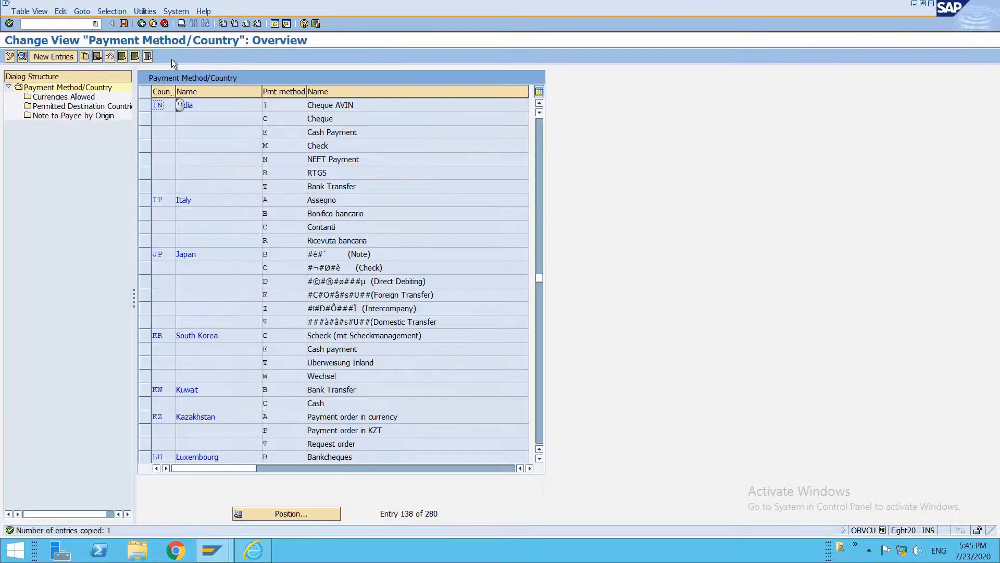
key(ctrl+s)
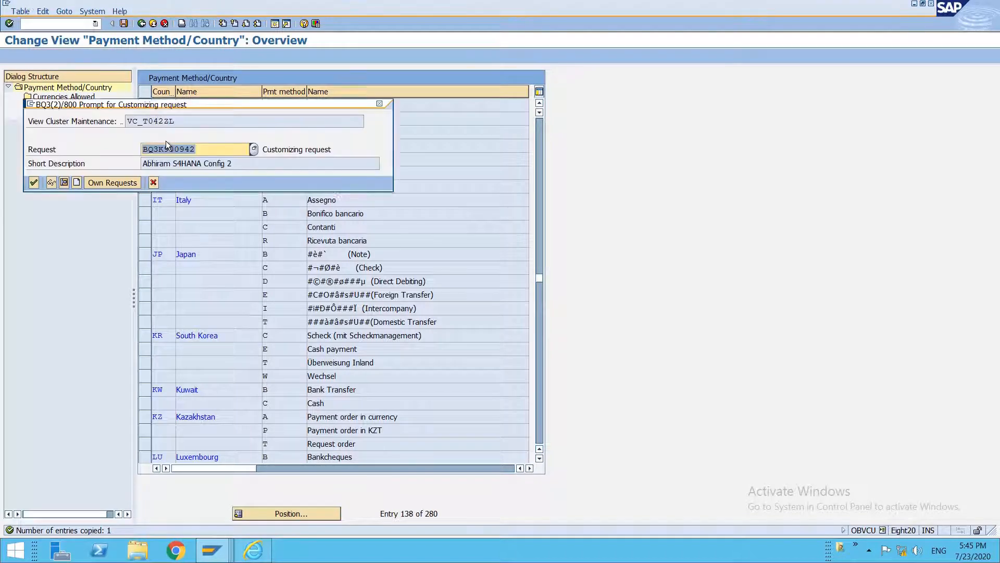
key(Return)
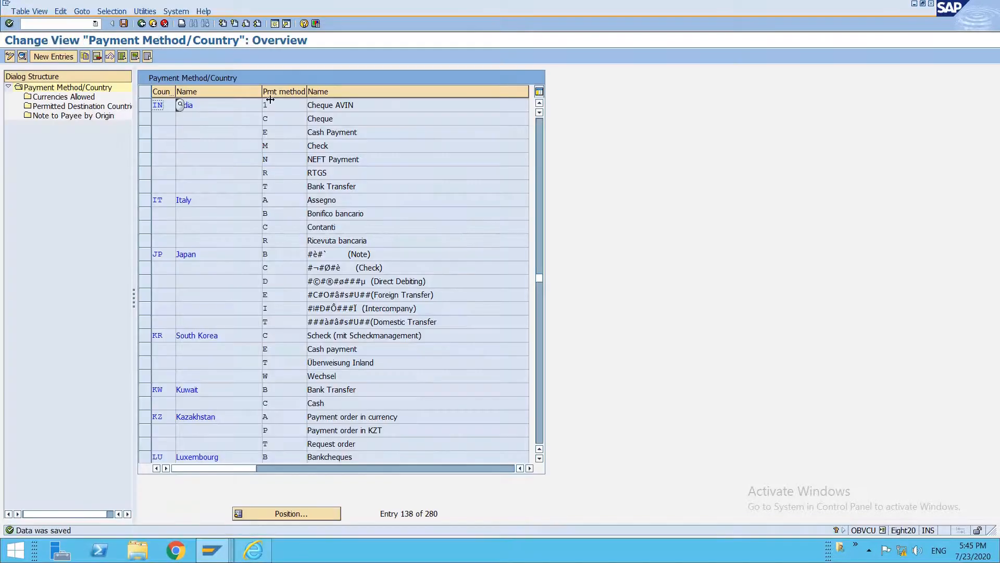
Copy India's Bank Transfer method T as method 2 with the description Bank Transfer AVIN.
click(145, 186)
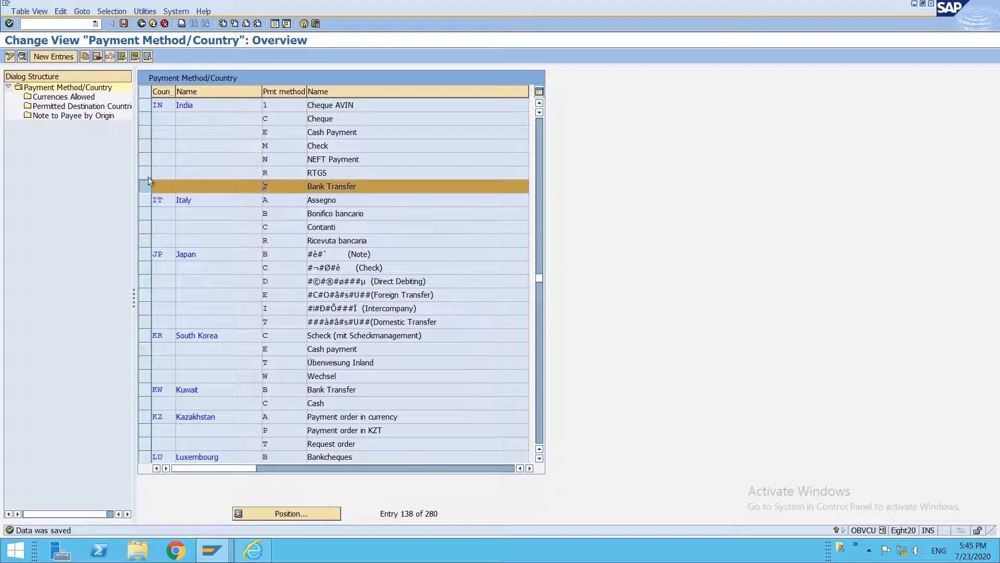
click(86, 61)
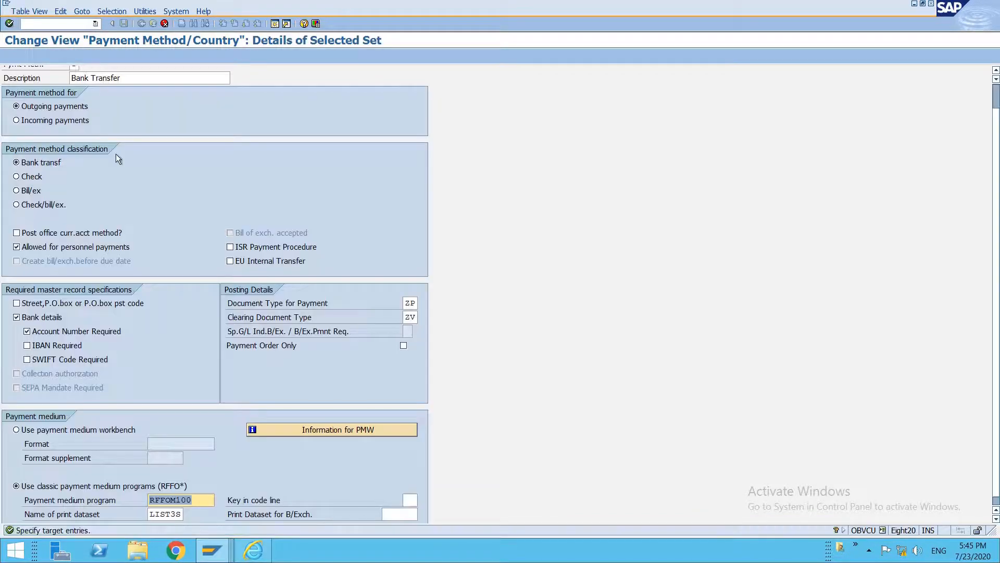
scroll(115, 155, up, 1)
double_click(75, 91)
text(2)
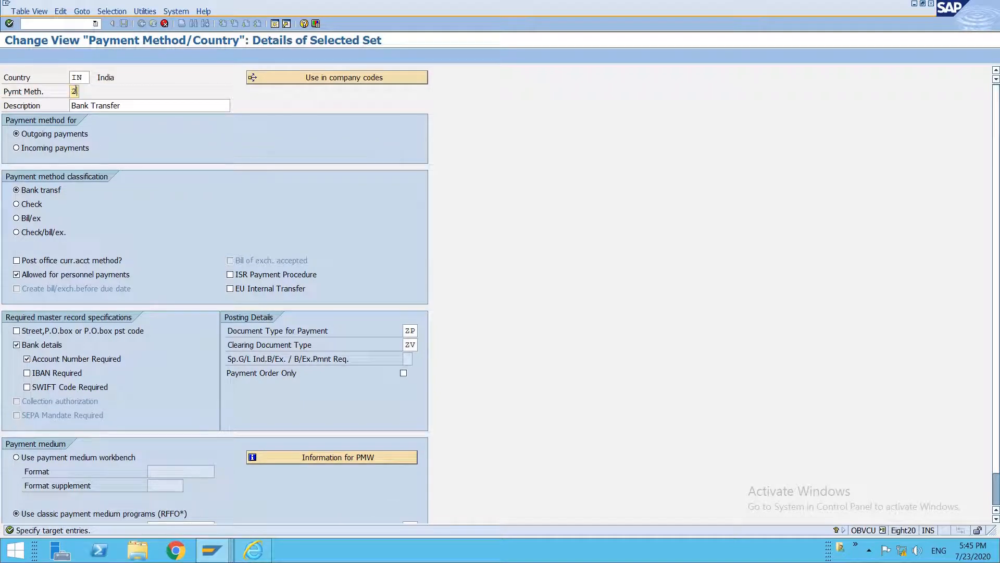
click(130, 106)
text(AVIN)
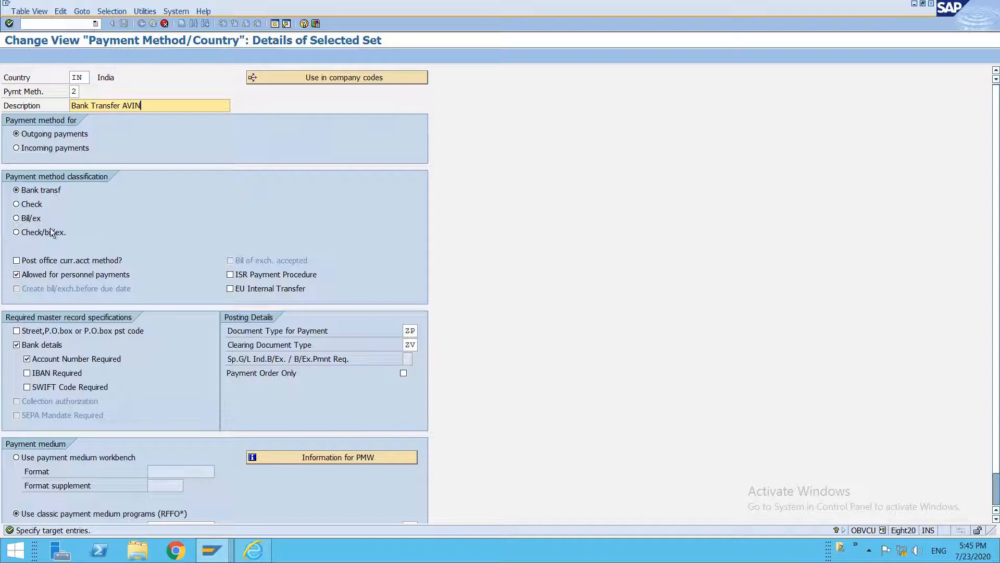
click(17, 330)
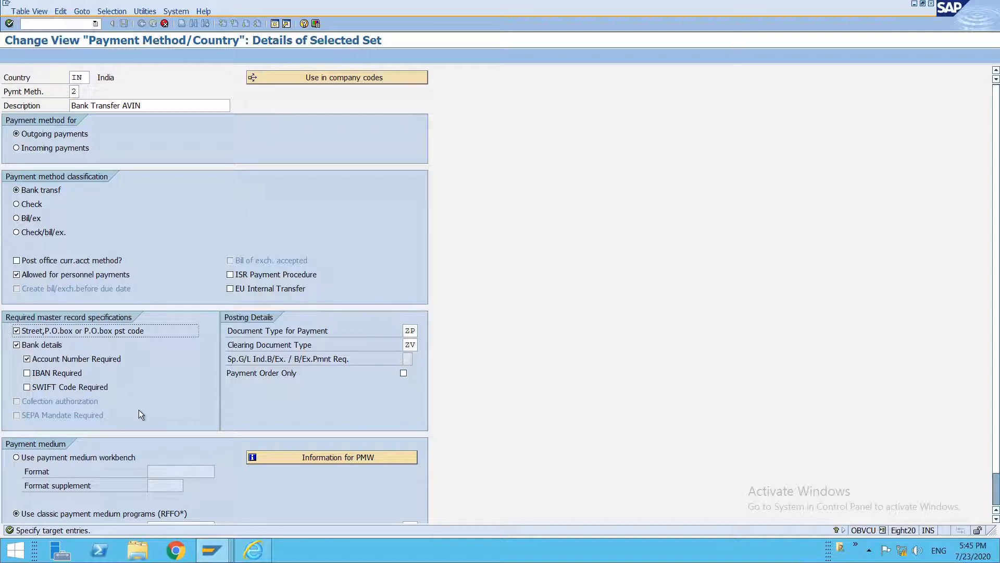
scroll(139, 410, down, 1)
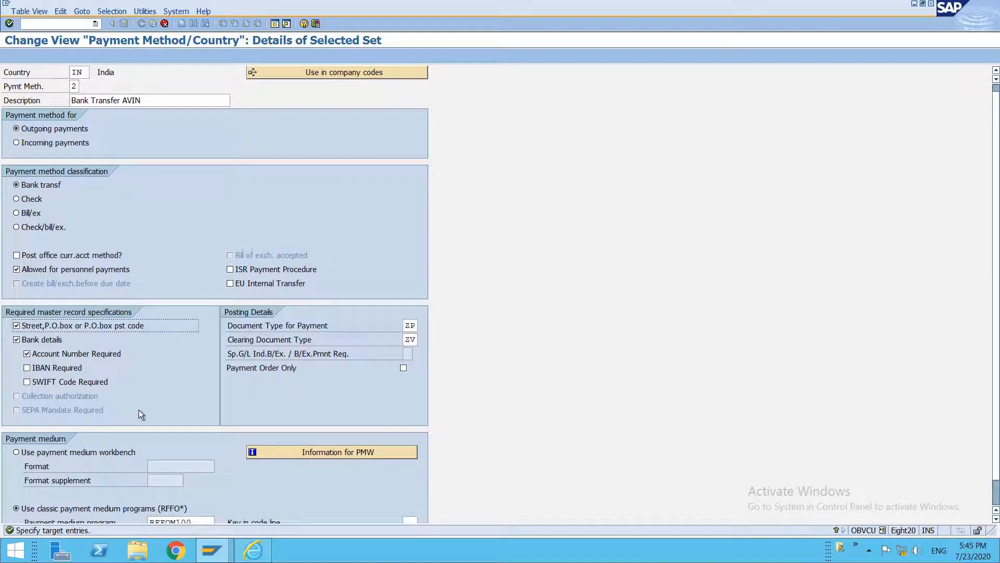
scroll(138, 410, up, 1)
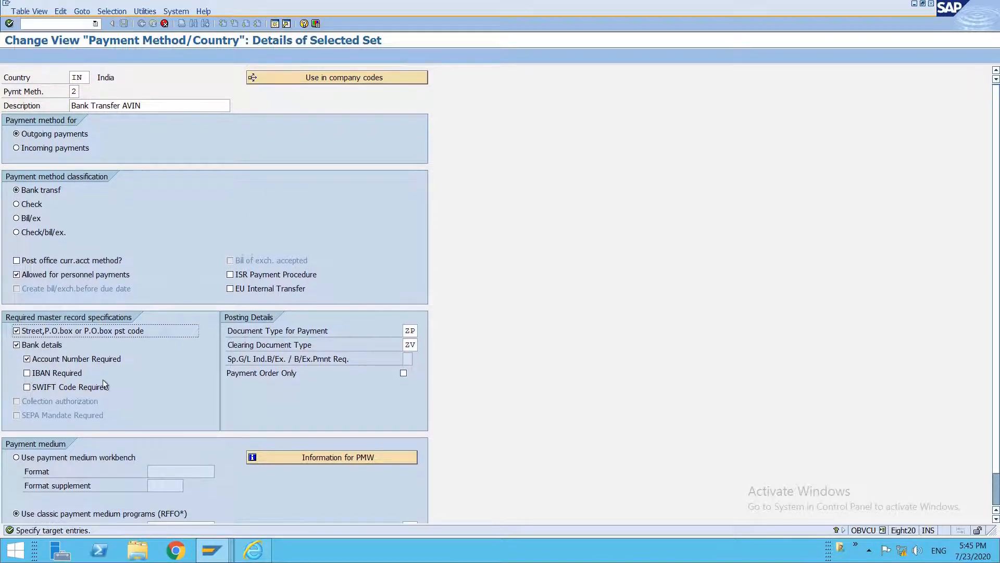
click(16, 331)
Review the document type for payment and the clearing document type in the payment method's posting details.
double_click(410, 331)
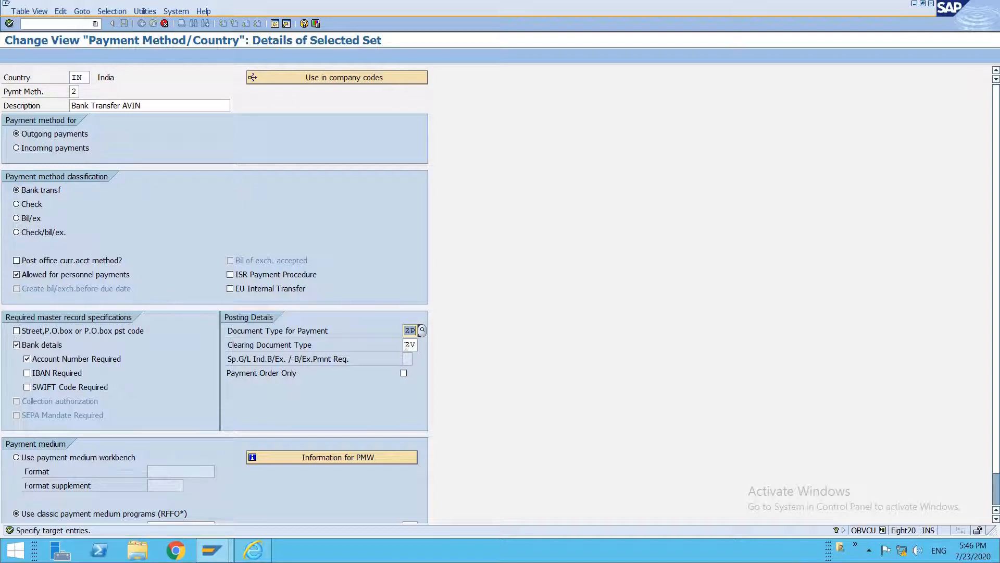
double_click(411, 344)
double_click(410, 330)
click(411, 344)
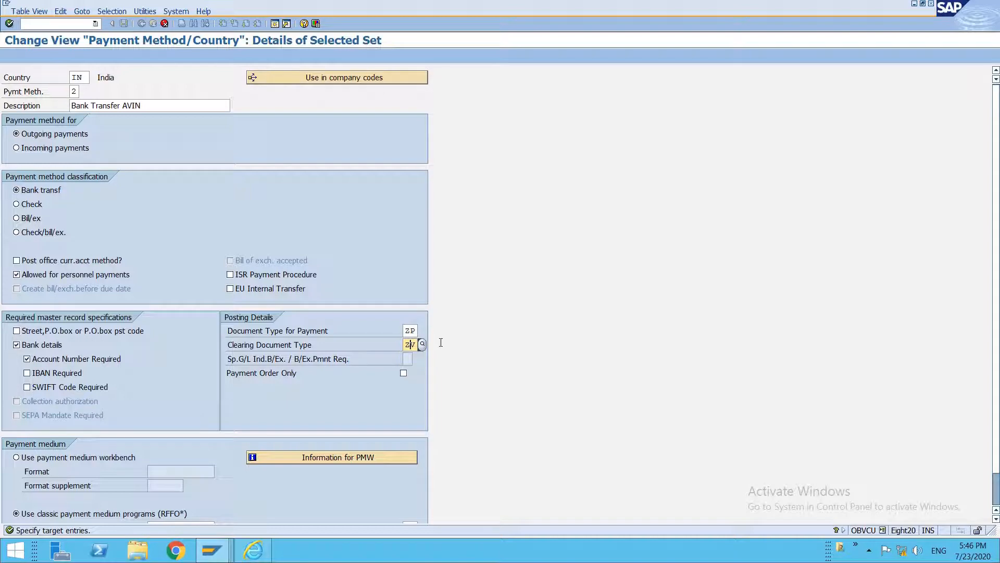
Leave the current transaction and open the SAP Customizing Implementation Guide with transaction SPRO.
key(F12)
key(F12)
text(sp)
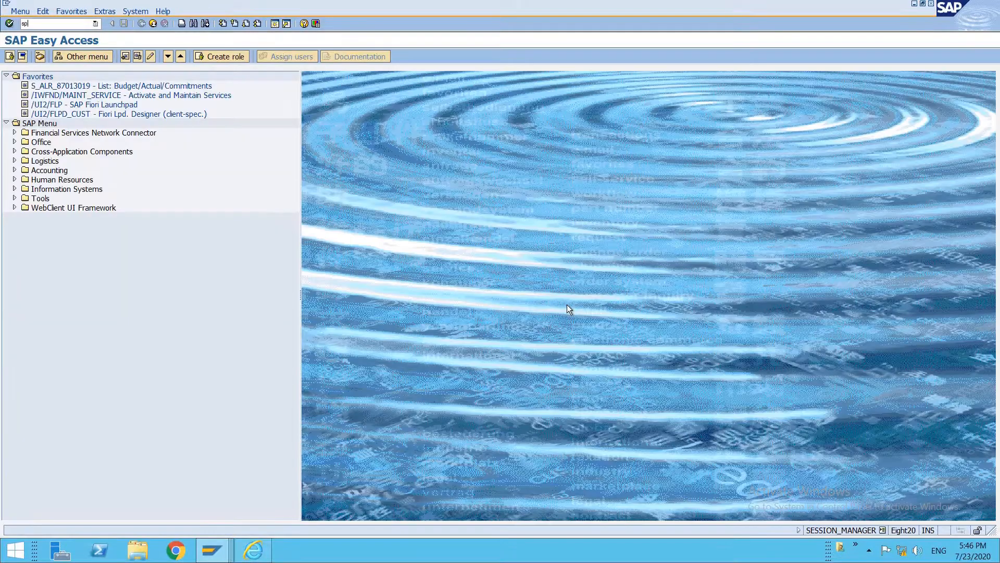
text(ro)
key(Return)
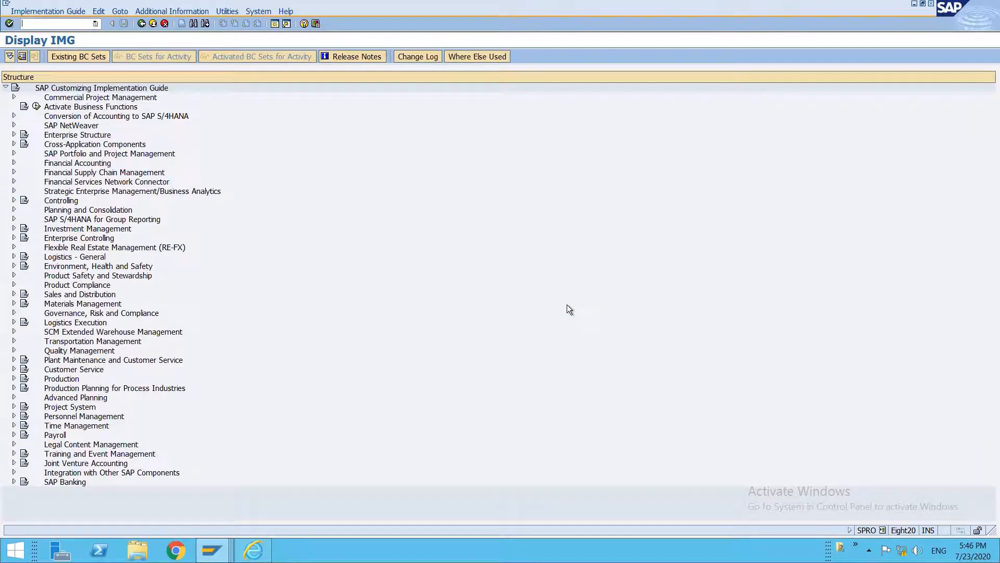
Expand Financial Accounting and its Financial Accounting Global Settings node in the Implementation Guide.
click(70, 164)
double_click(69, 164)
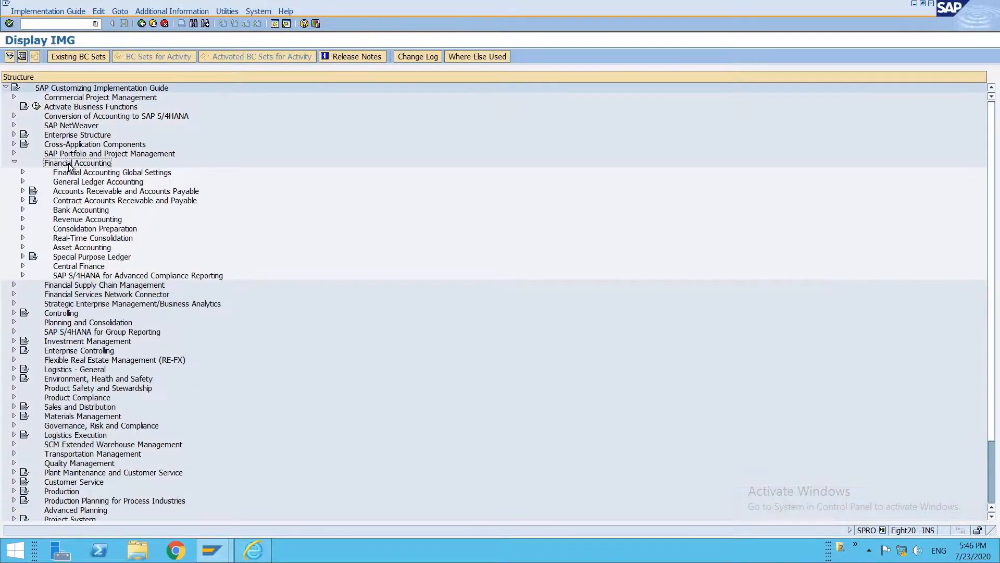
click(75, 182)
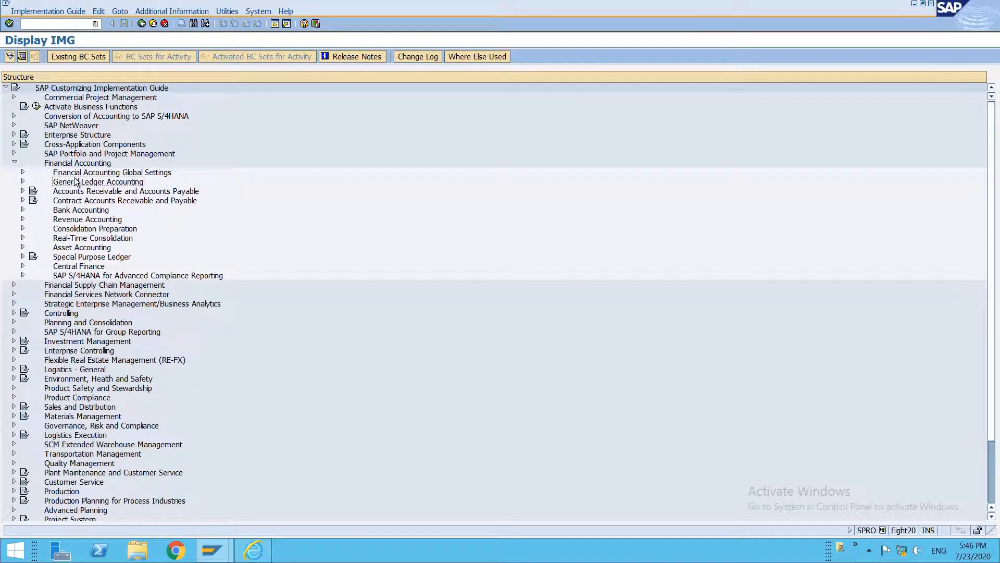
key(Right)
key(Left)
key(Up)
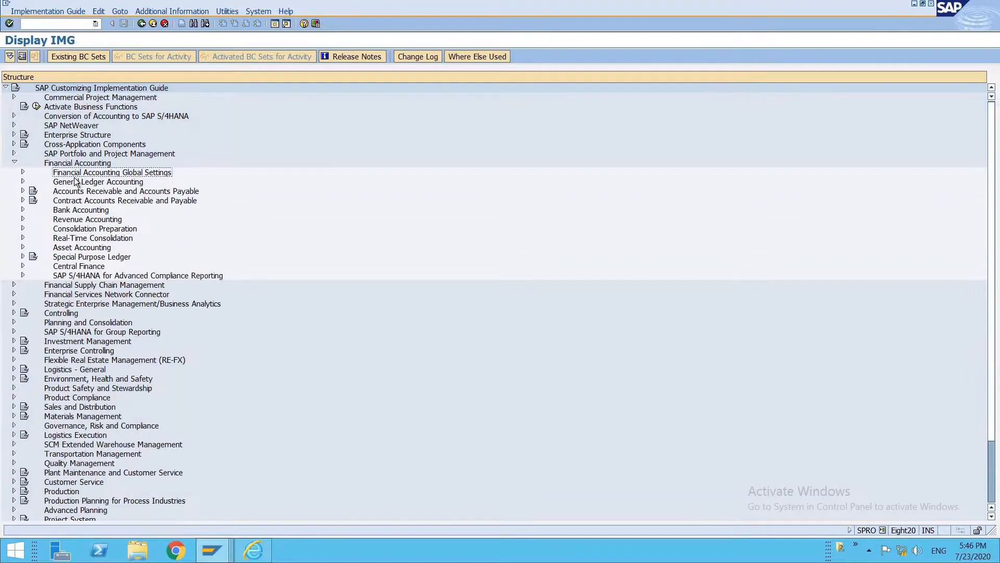
key(Right)
Open the Define Document Types activity in the Document Types node under Document.
key(Down)
key(Down)
key(Down)
key(Down)
key(Down)
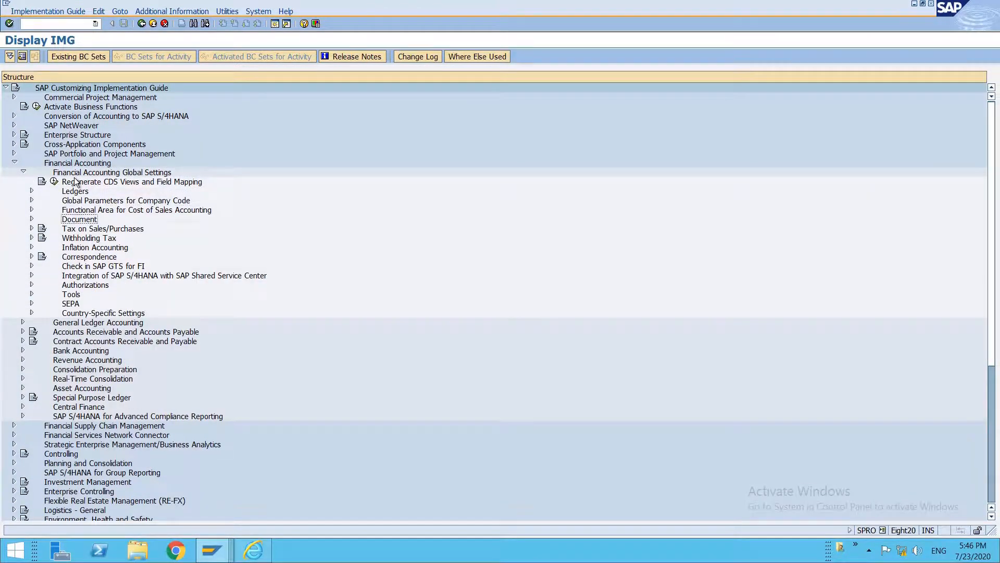
key(Right)
key(Down)
key(Right)
key(Down)
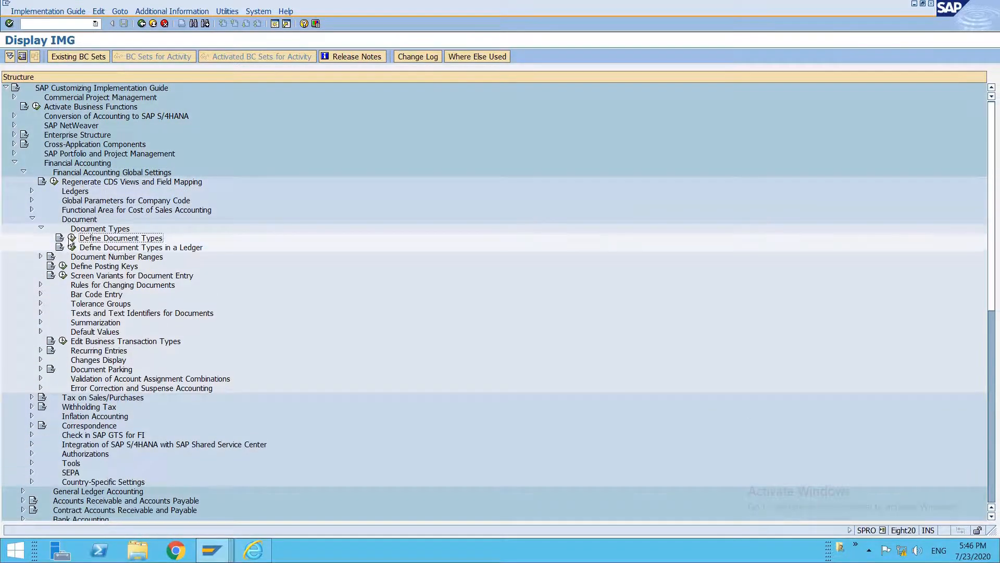
click(70, 239)
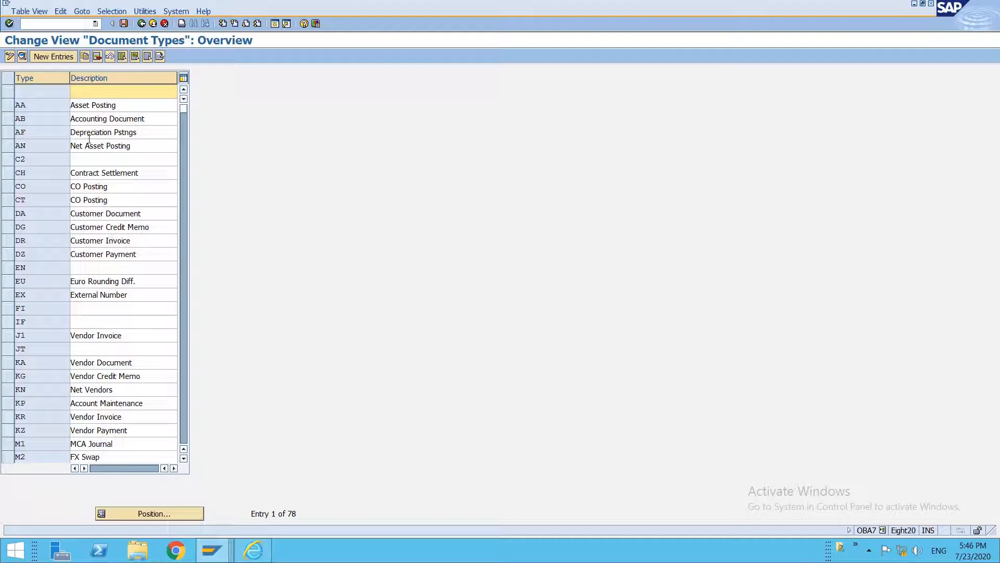
Position the document types list at ZA and locate the types ZP and ZV.
click(131, 510)
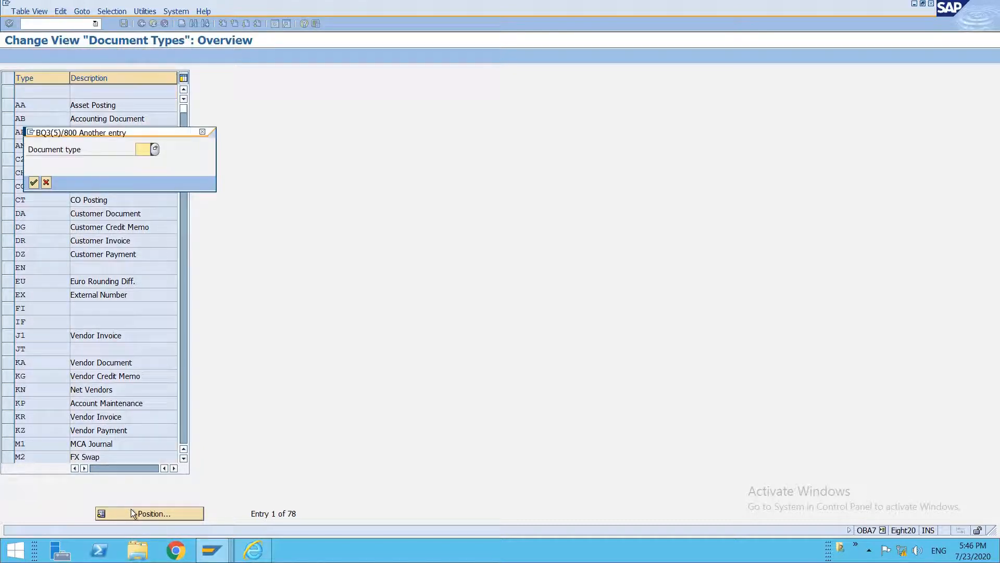
text(ZA)
key(Return)
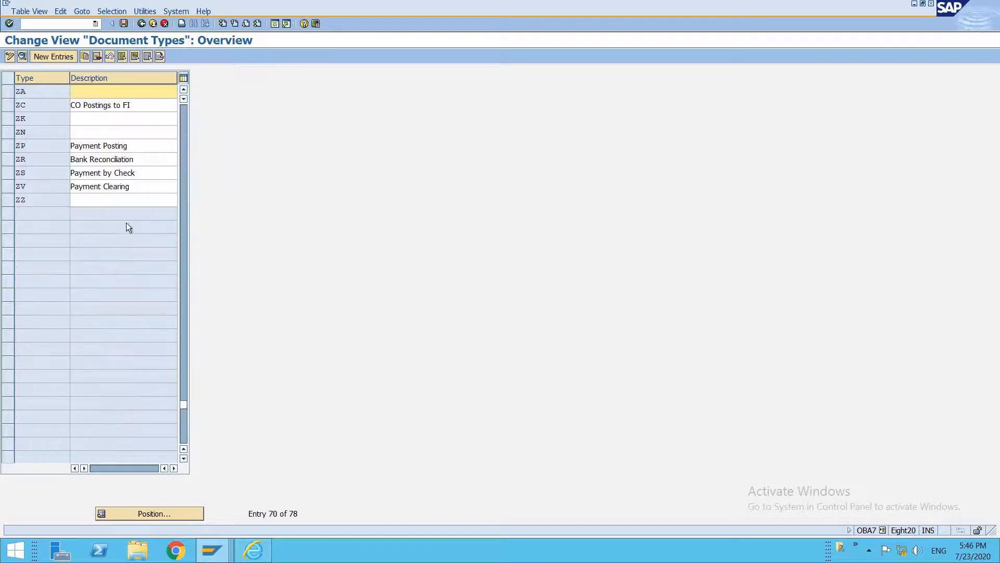
click(183, 450)
click(184, 450)
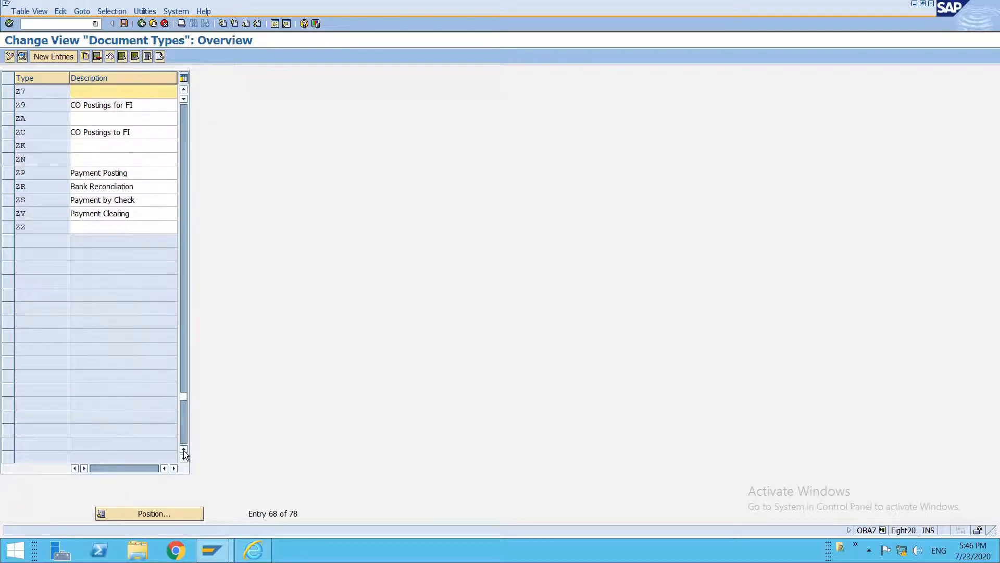
click(183, 451)
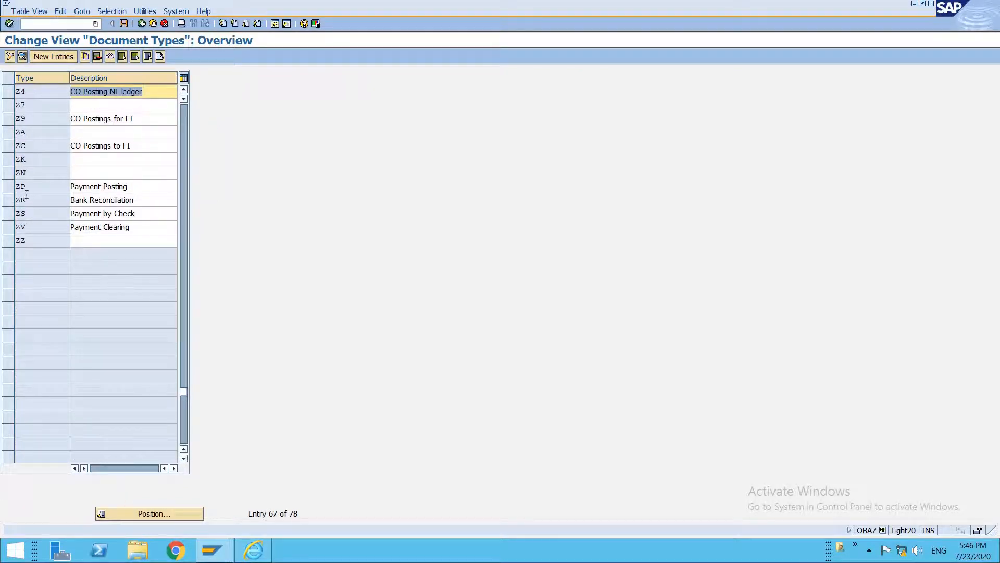
click(8, 187)
click(7, 228)
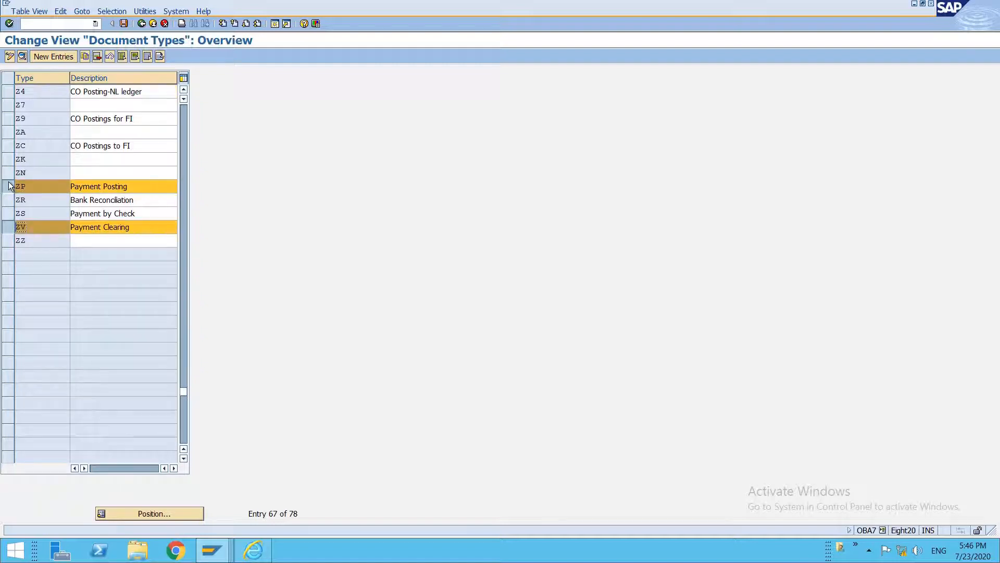
click(8, 187)
click(8, 228)
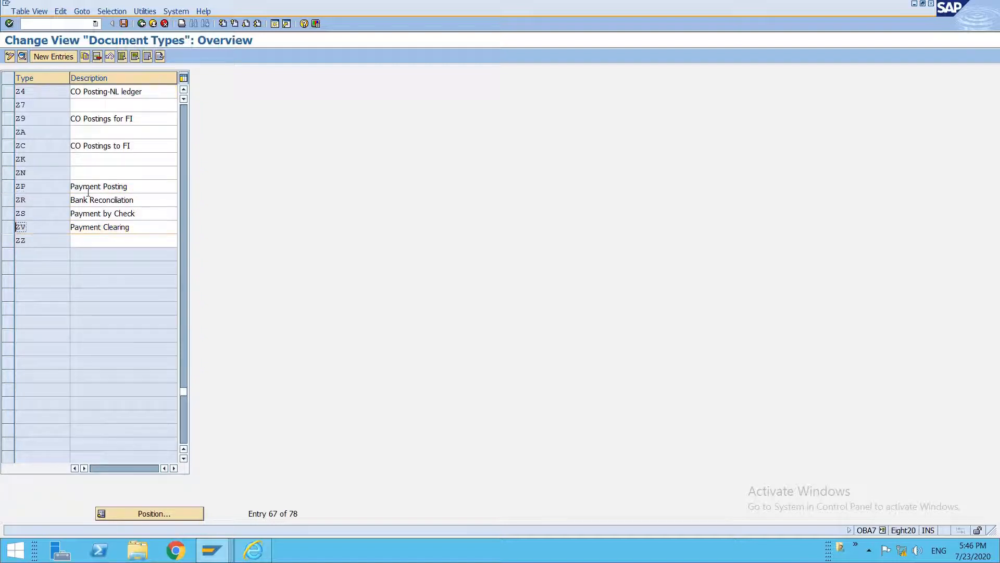
Examine interval 20 in the number ranges of company code AVIN from document type ZP's details, and return to the overview.
double_click(90, 188)
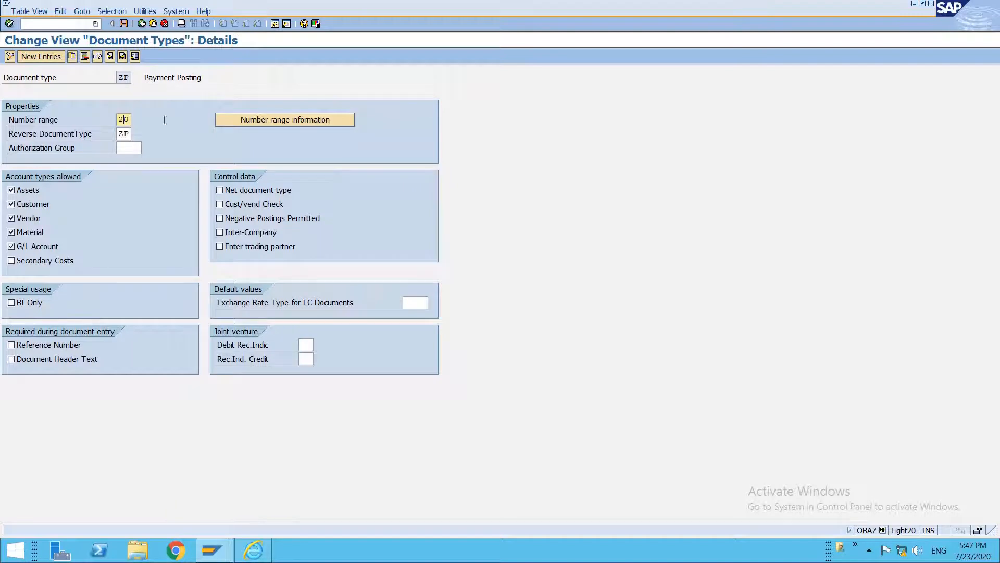
click(251, 119)
click(134, 94)
text(avin)
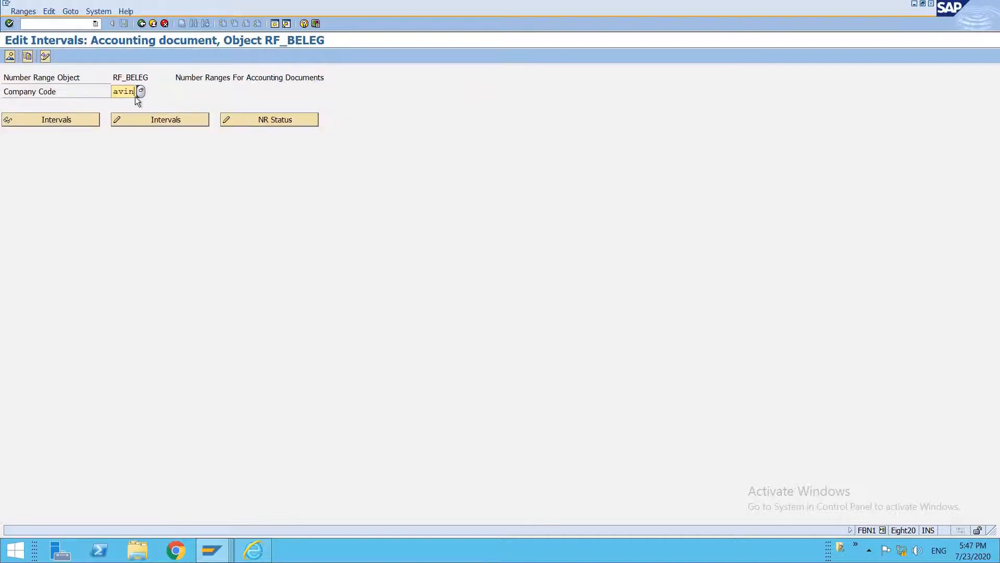
click(142, 115)
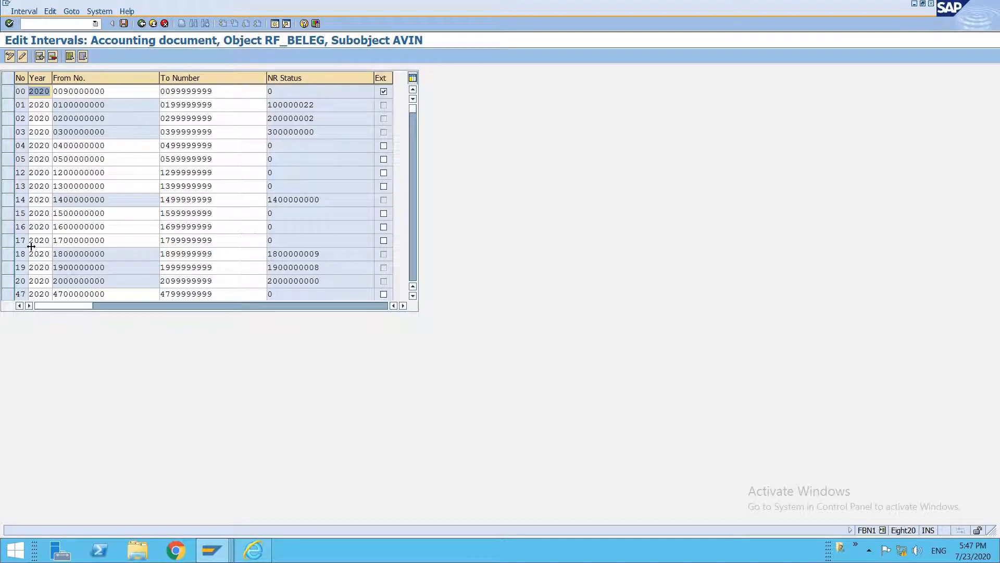
click(8, 284)
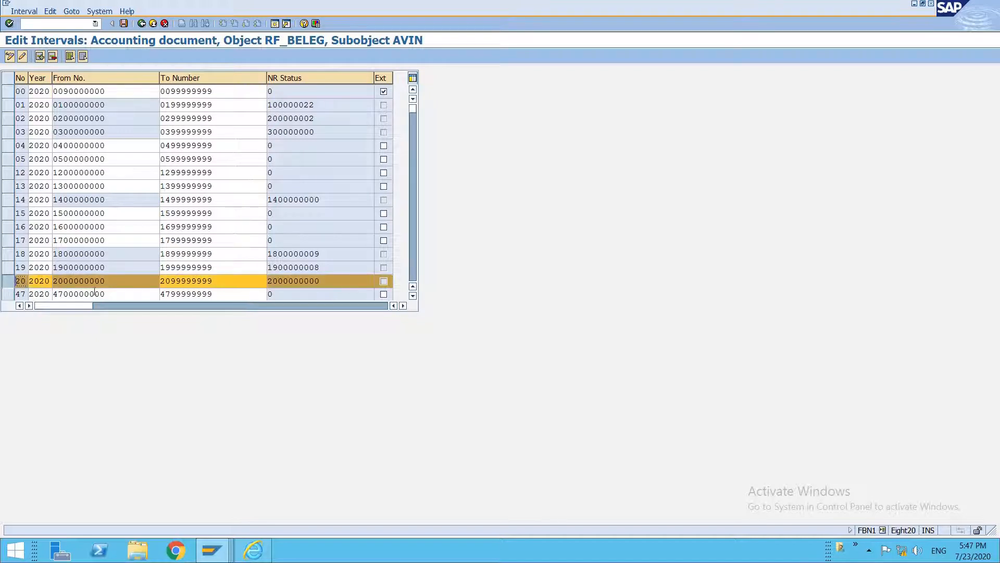
key(F3)
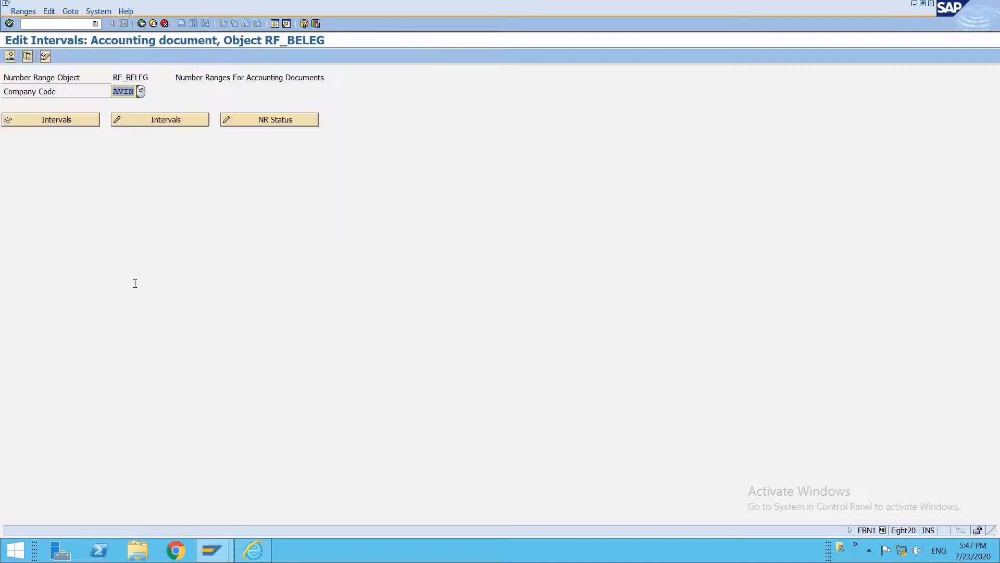
key(F3)
key(F3)
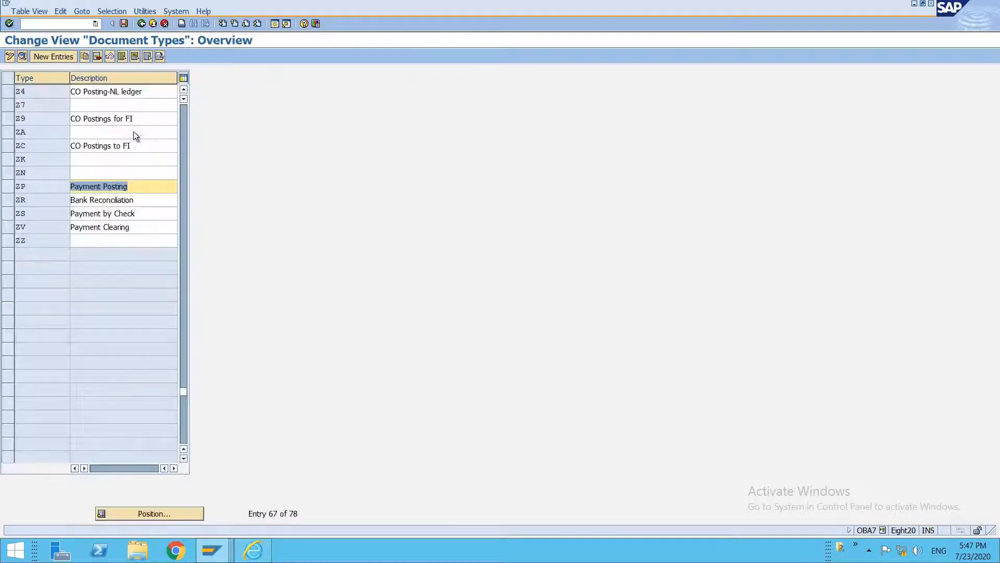
Check the number range of document type ZV and leave the document types view without saving.
double_click(95, 234)
key(F3)
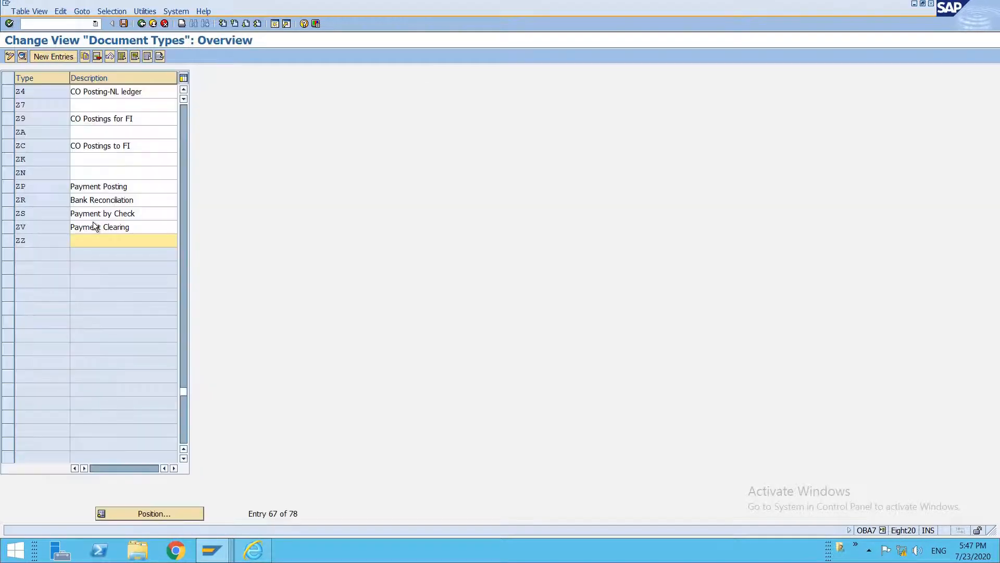
double_click(94, 222)
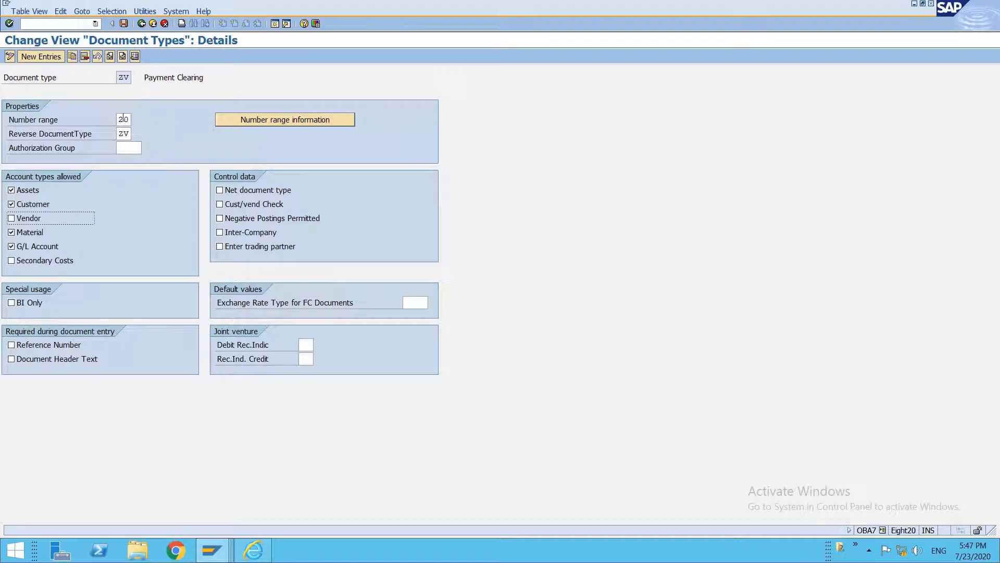
double_click(123, 119)
key(F3)
key(F3)
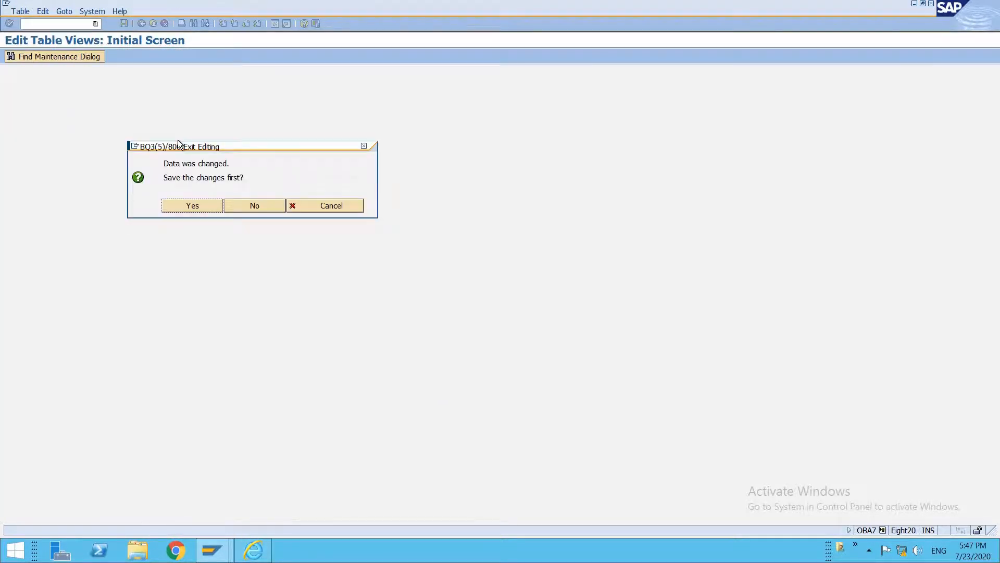
click(266, 211)
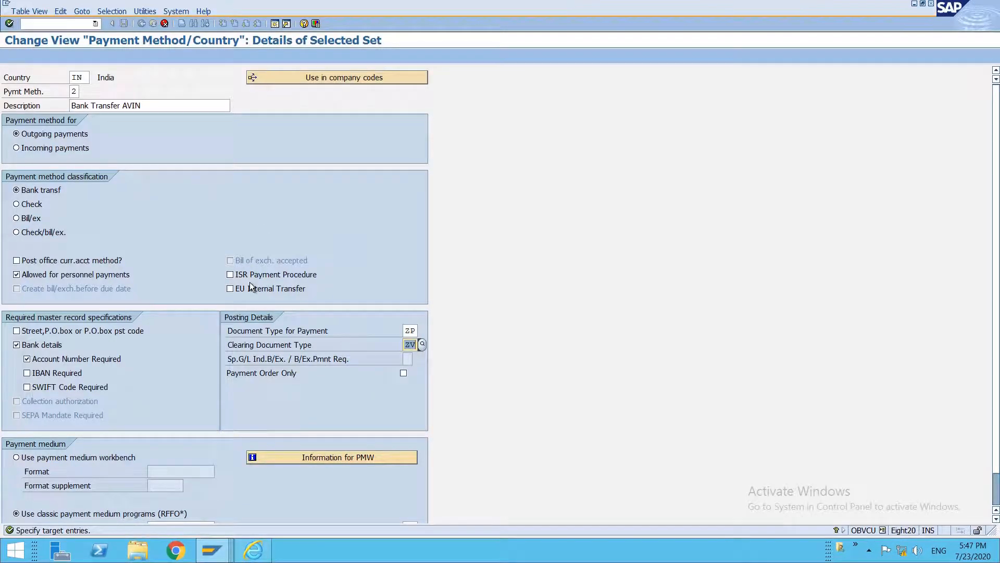
Confirm the copied India payment method 2, Bank Transfer AVIN, and save it.
key(Return)
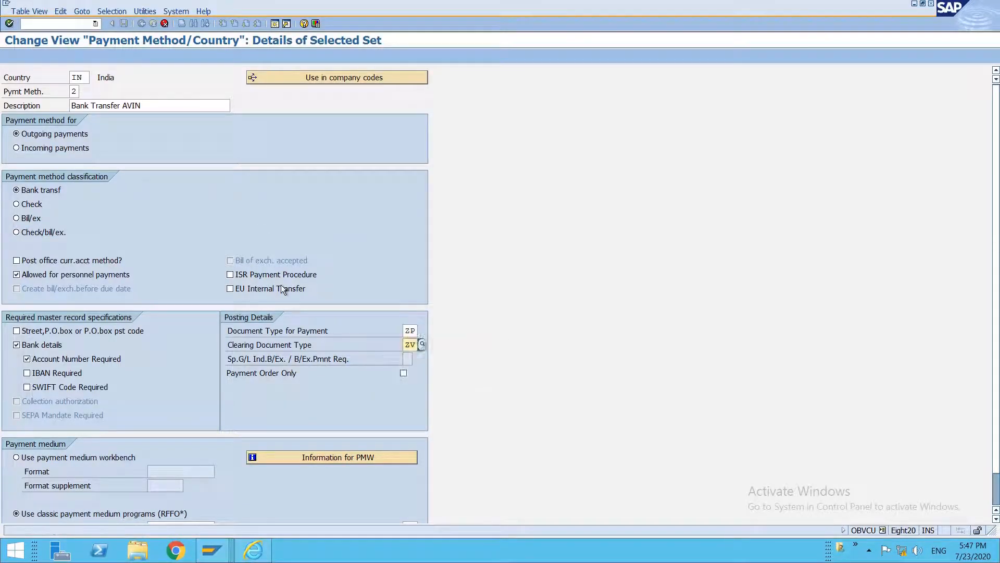
key(Return)
key(Return)
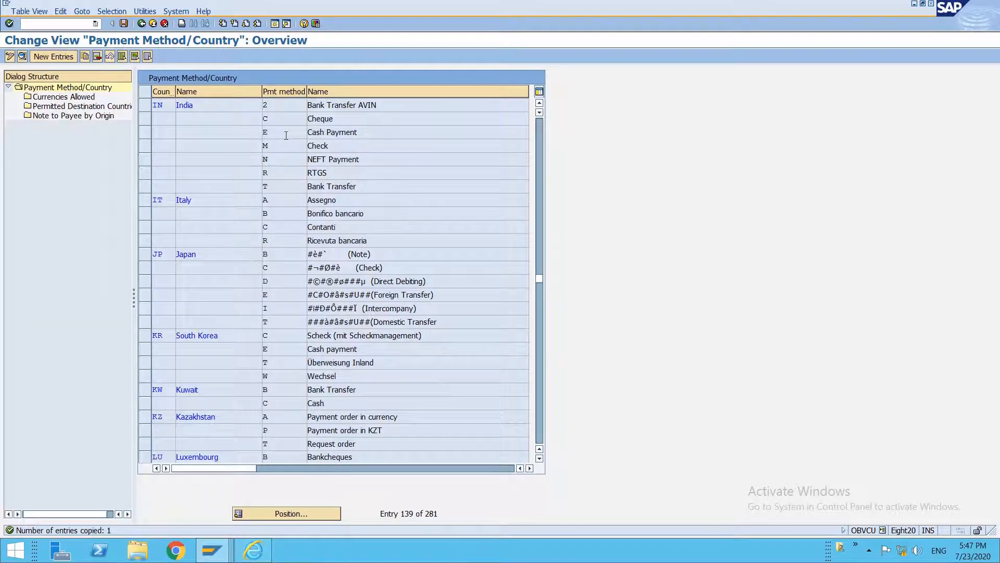
key(ctrl+s)
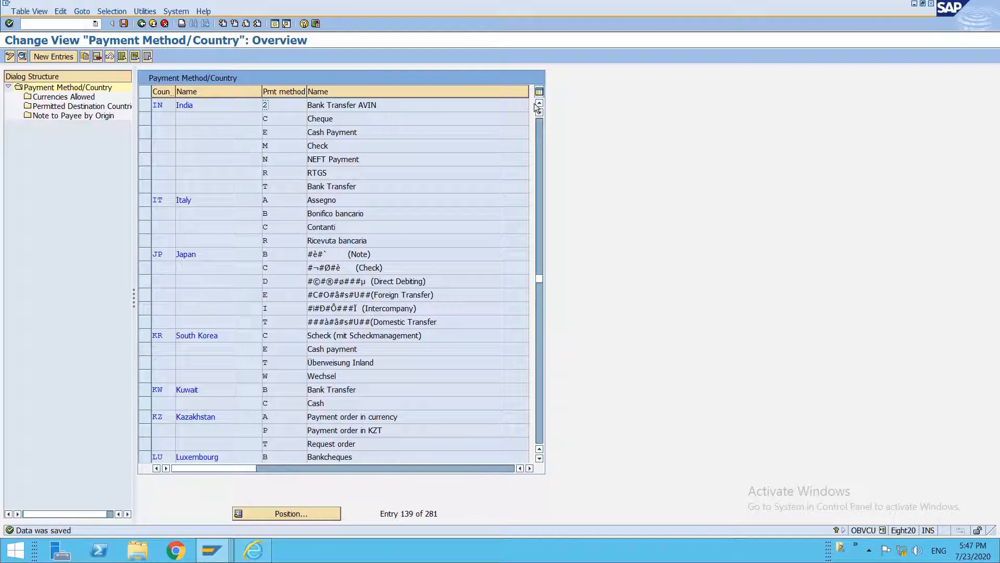
Open the allowed currencies for India's payment method 1, Cheque AVIN.
scroll(344, 130, up, 1)
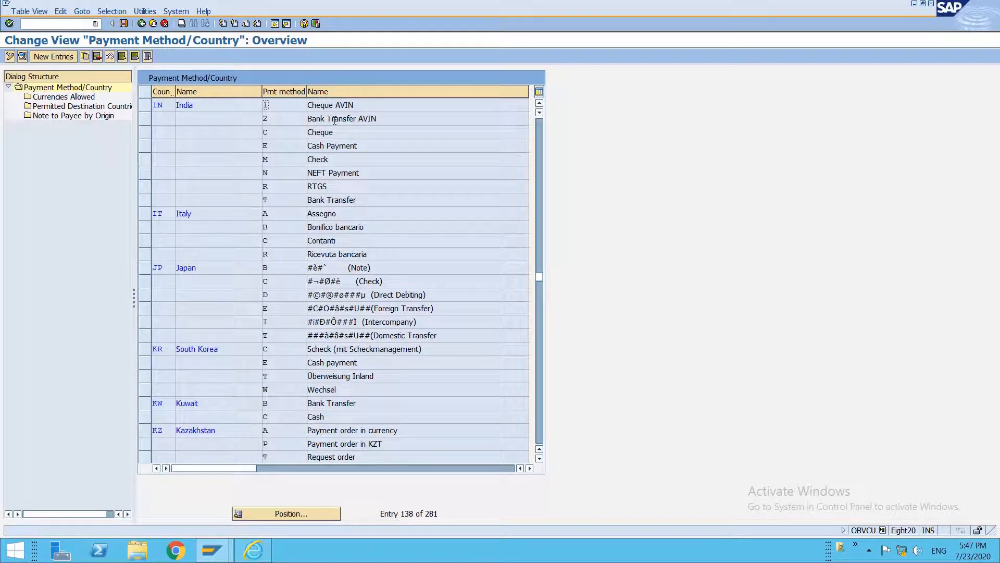
click(145, 106)
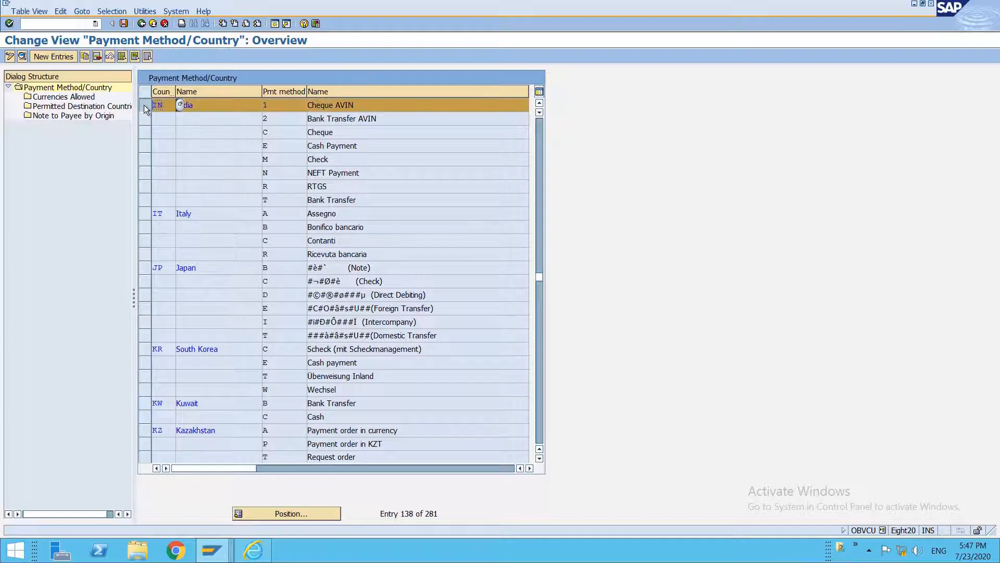
double_click(70, 99)
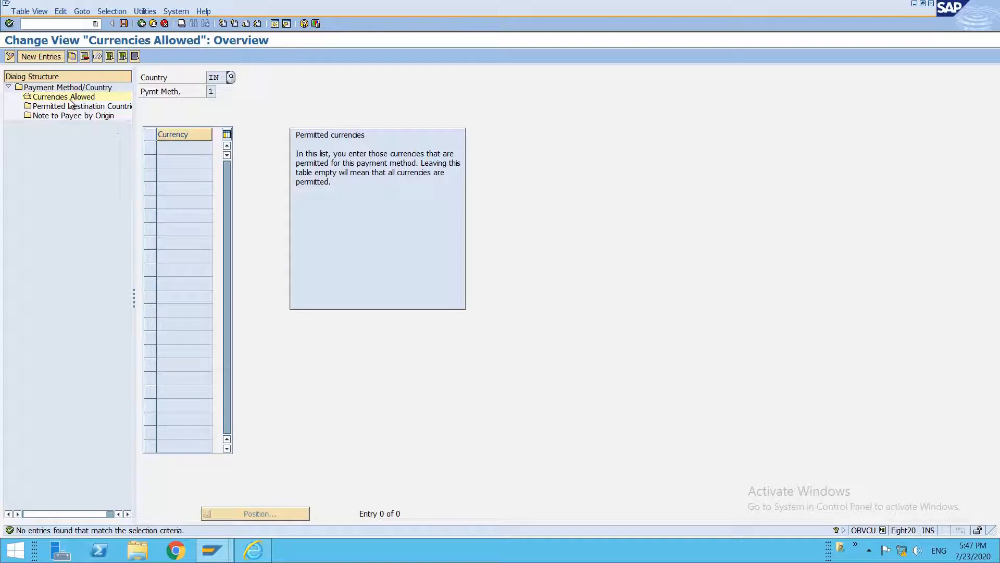
Add INR and USD as allowed currencies for India's payment method 1 and check its permitted destination countries.
click(56, 58)
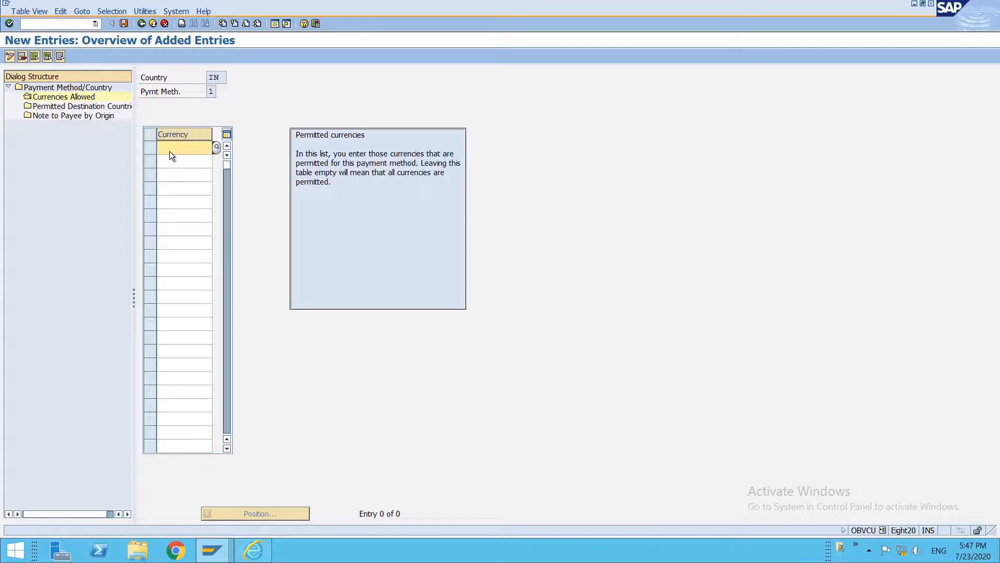
text(INR)
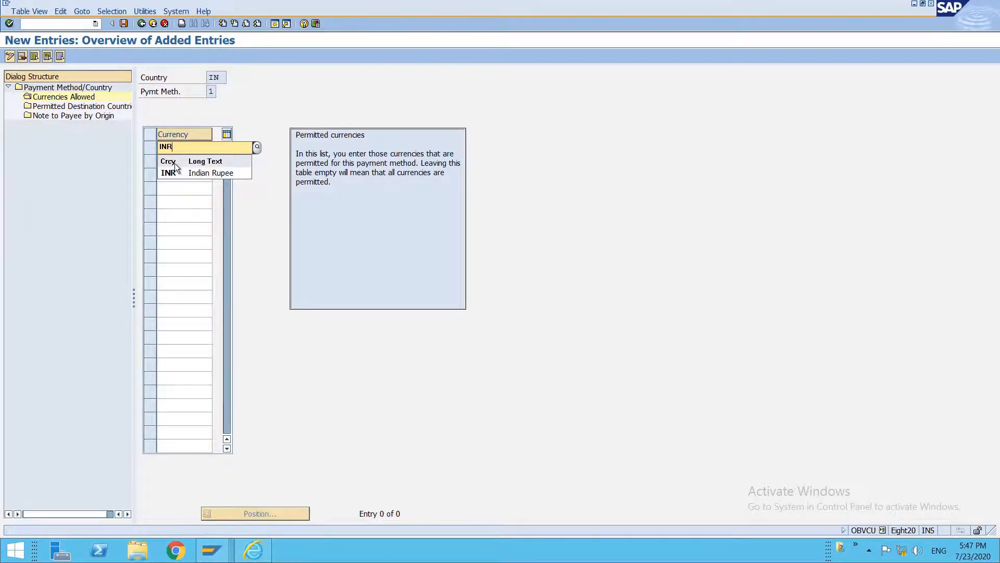
click(175, 164)
click(175, 164)
text(USD)
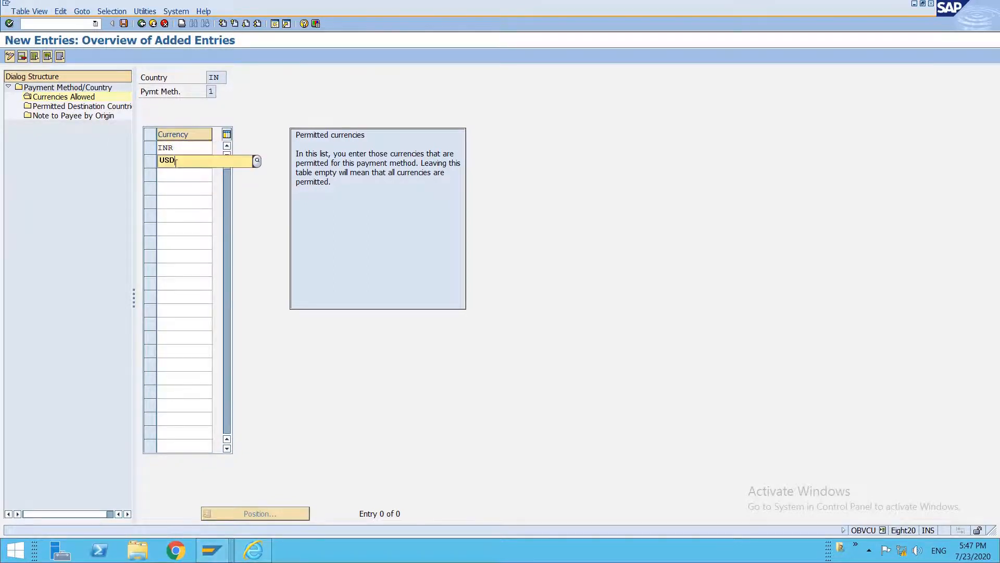
key(Down)
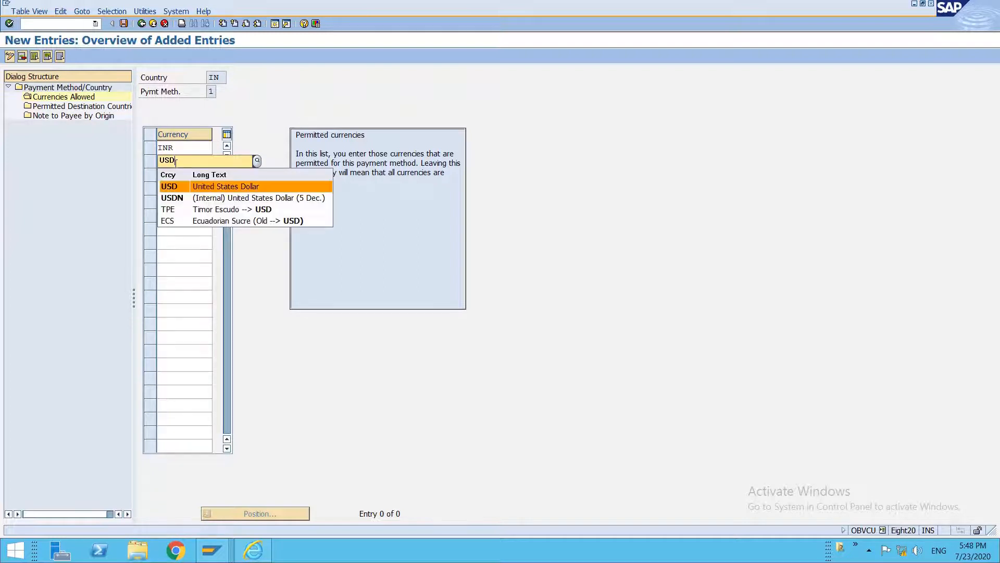
key(Return)
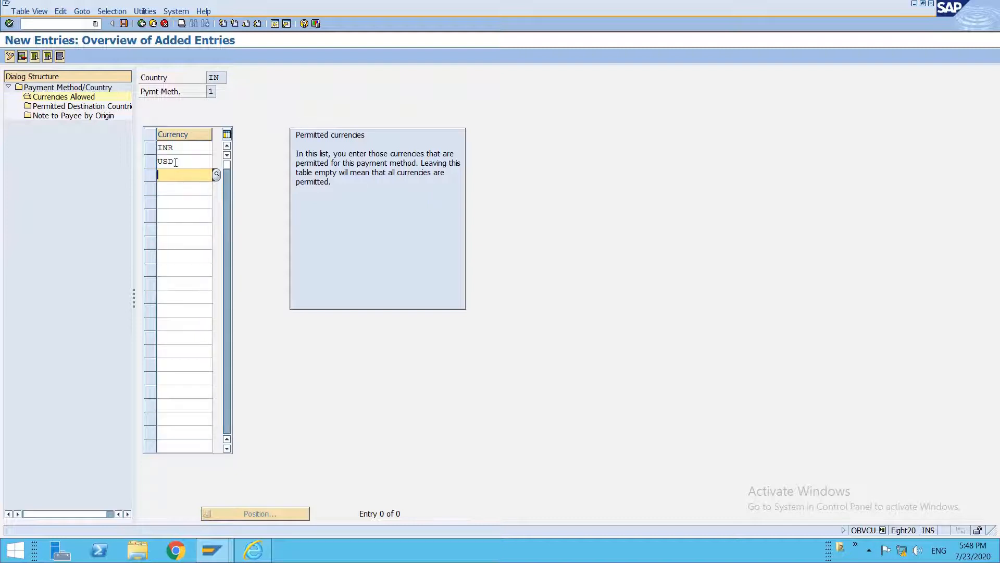
double_click(119, 106)
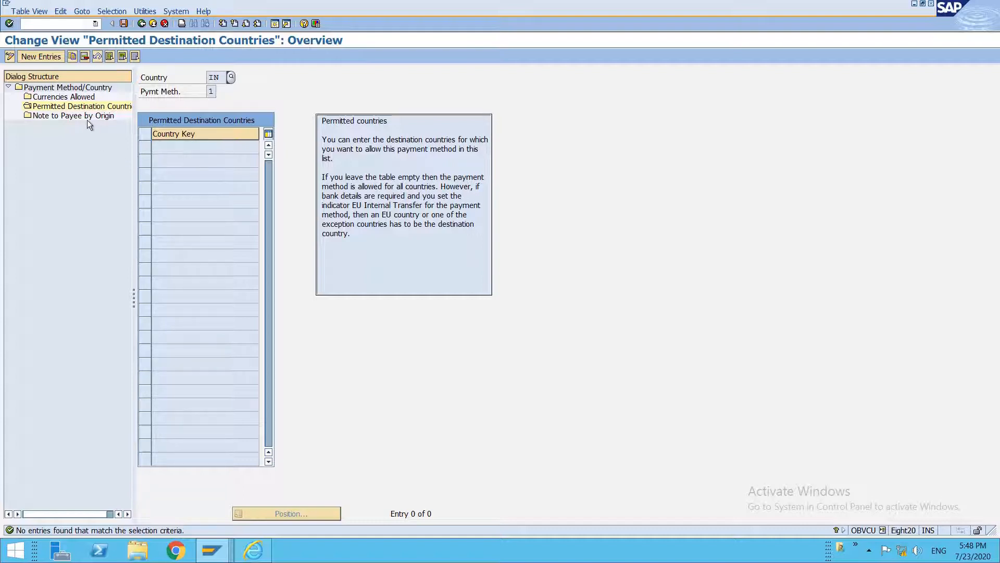
Check the allowed currencies and permitted destination countries of India's payment method 2, Bank Transfer AVIN.
double_click(65, 87)
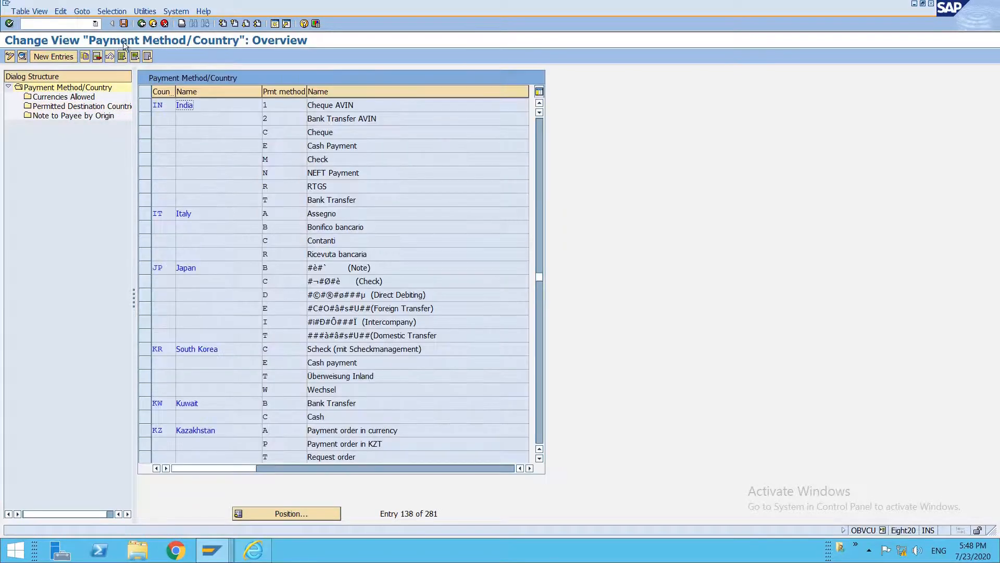
click(145, 118)
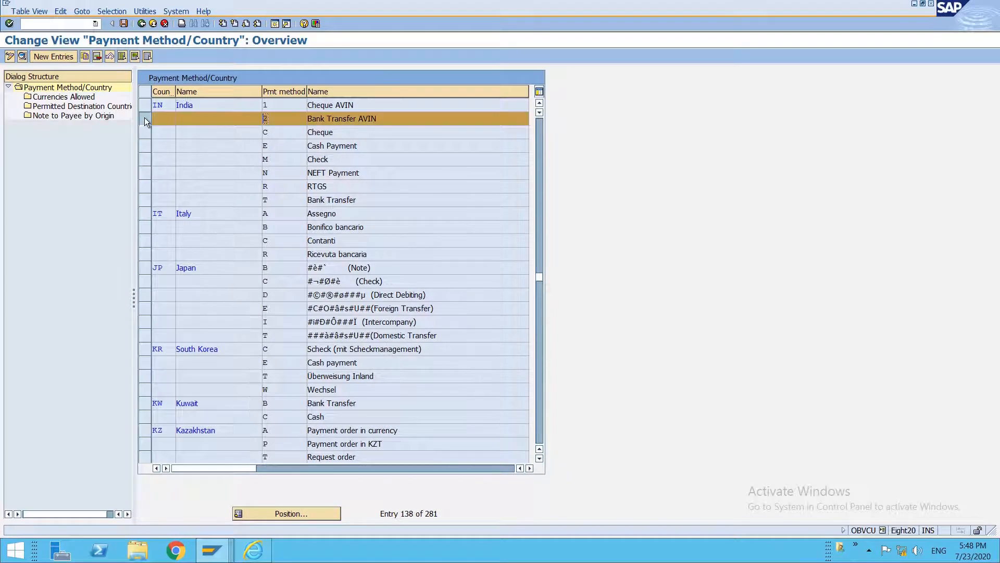
double_click(68, 100)
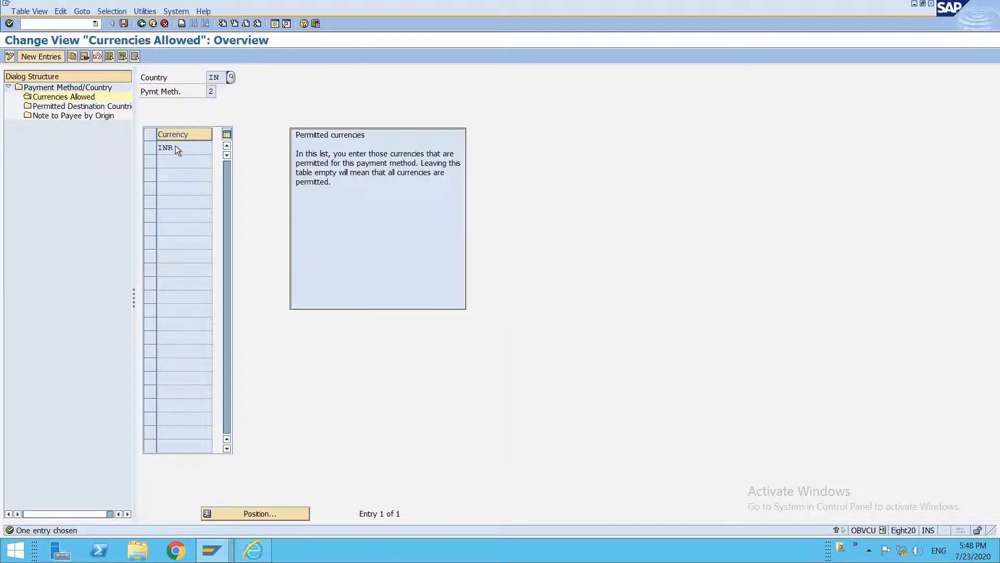
click(175, 146)
drag(176, 147, 143, 138)
double_click(77, 108)
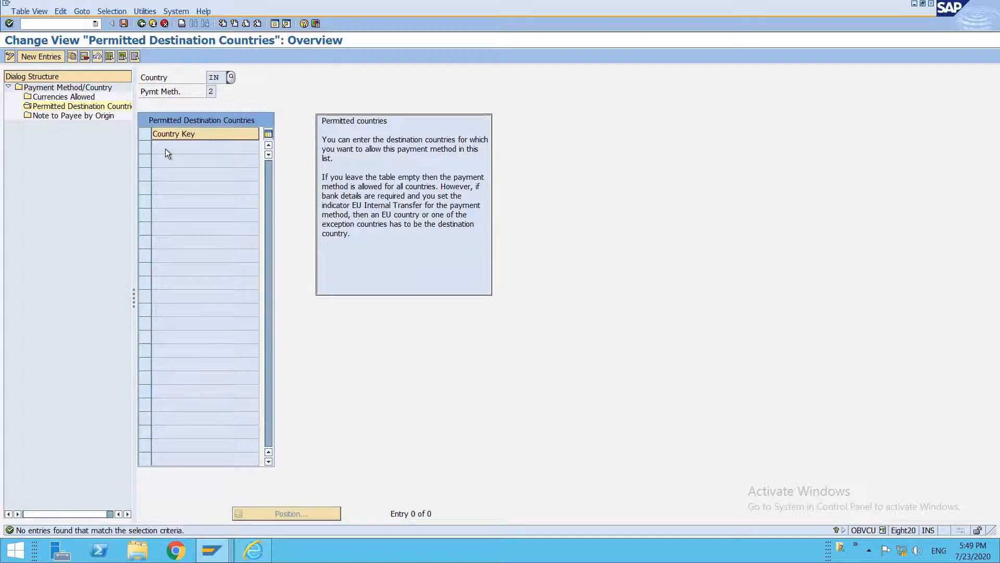
Save the country payment method settings and open the payment methods in company code.
key(F3)
key(ctrl+s)
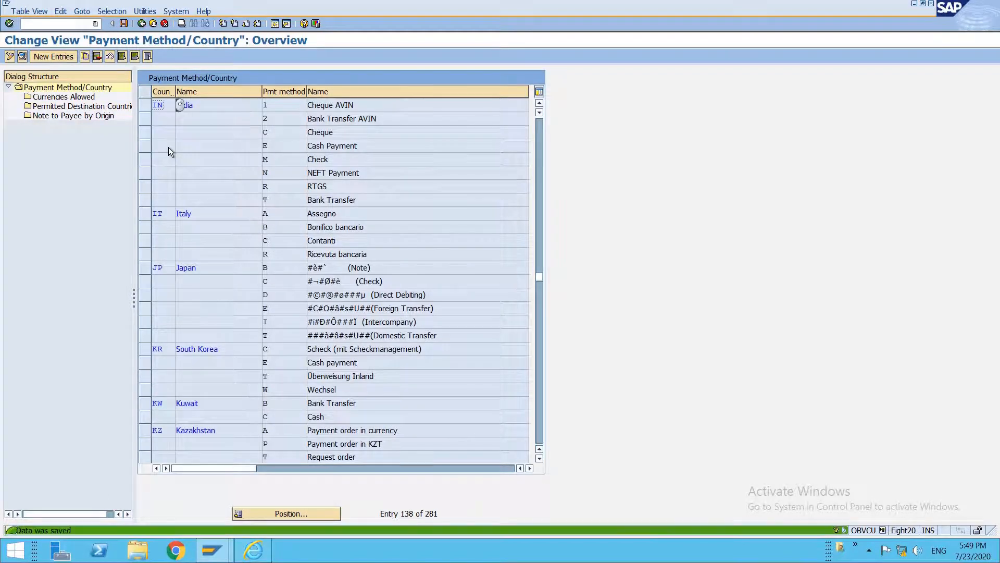
key(F3)
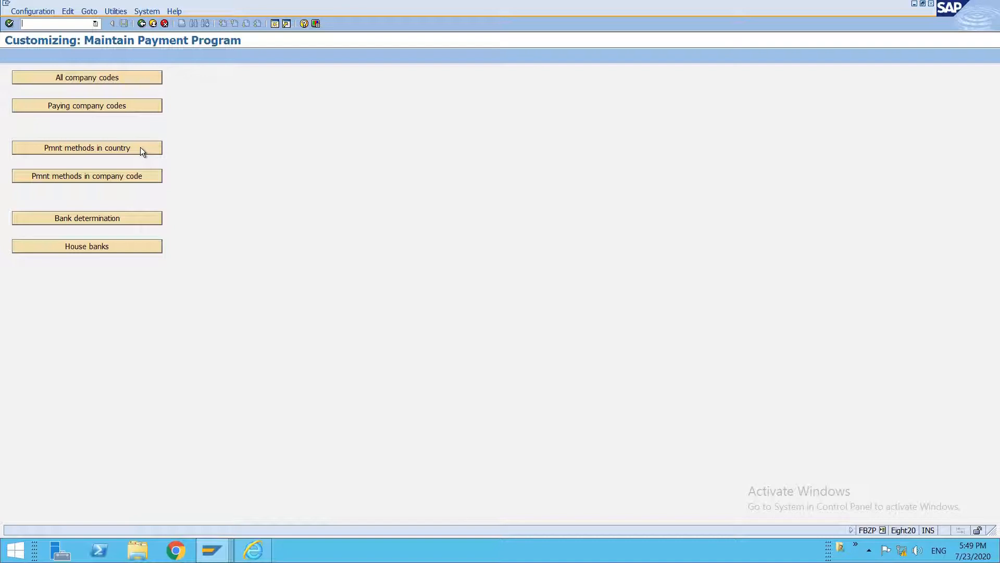
click(132, 176)
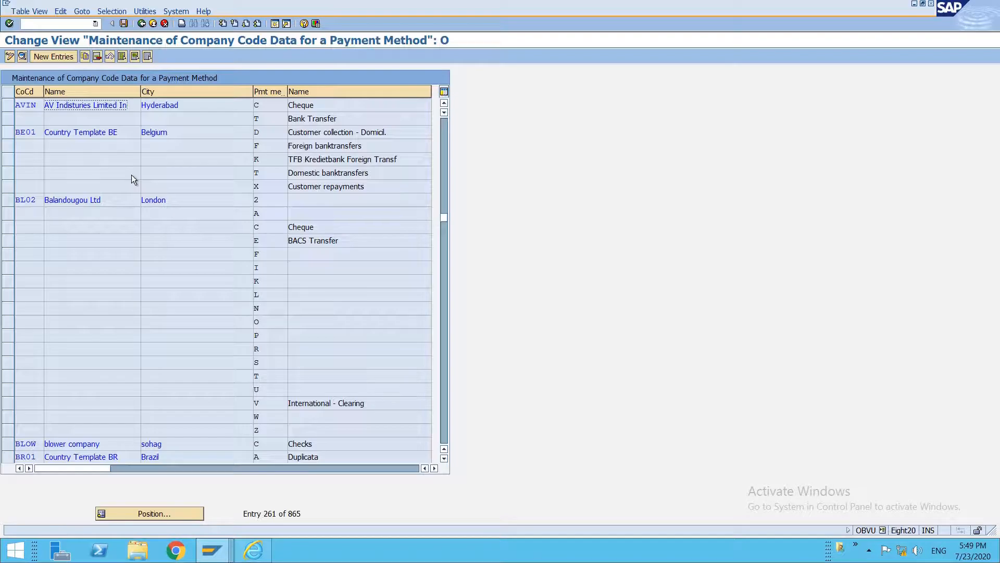
click(7, 105)
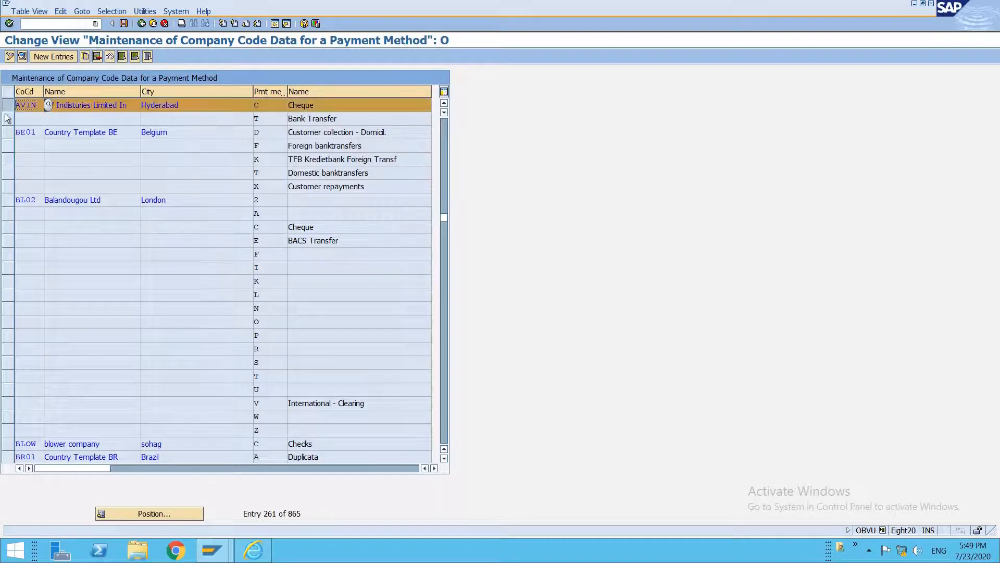
click(7, 120)
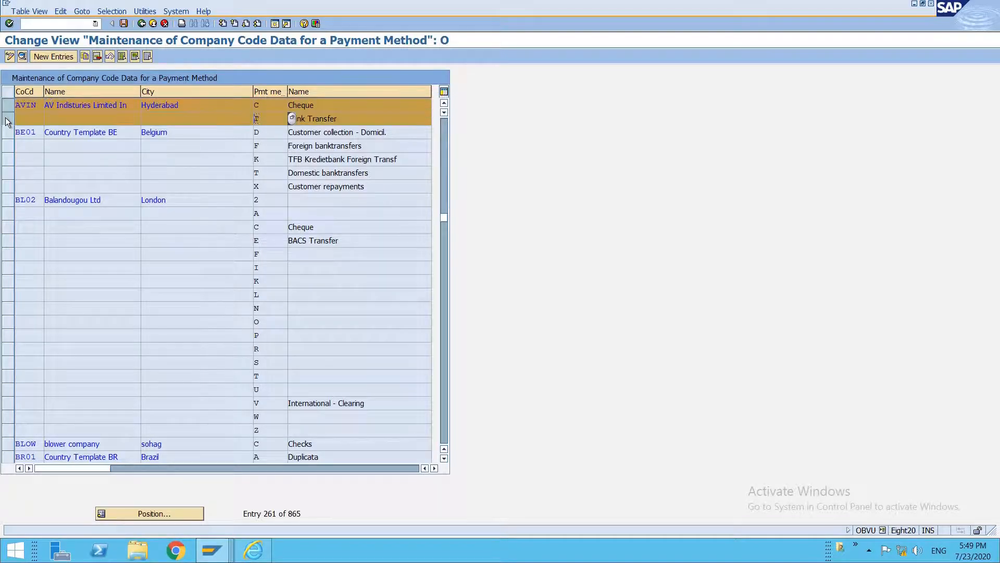
key(Up)
click(267, 120)
click(7, 116)
click(6, 108)
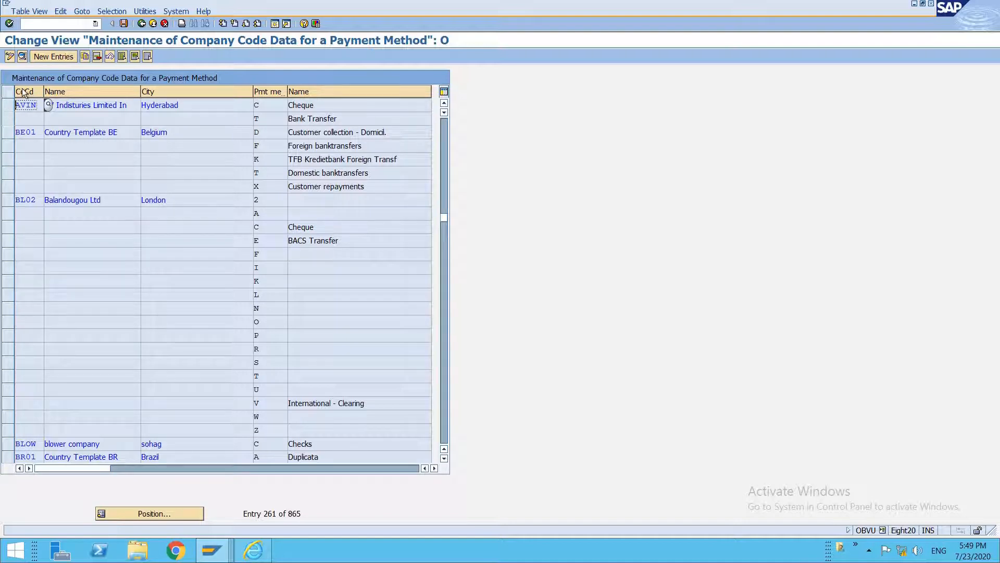
click(42, 58)
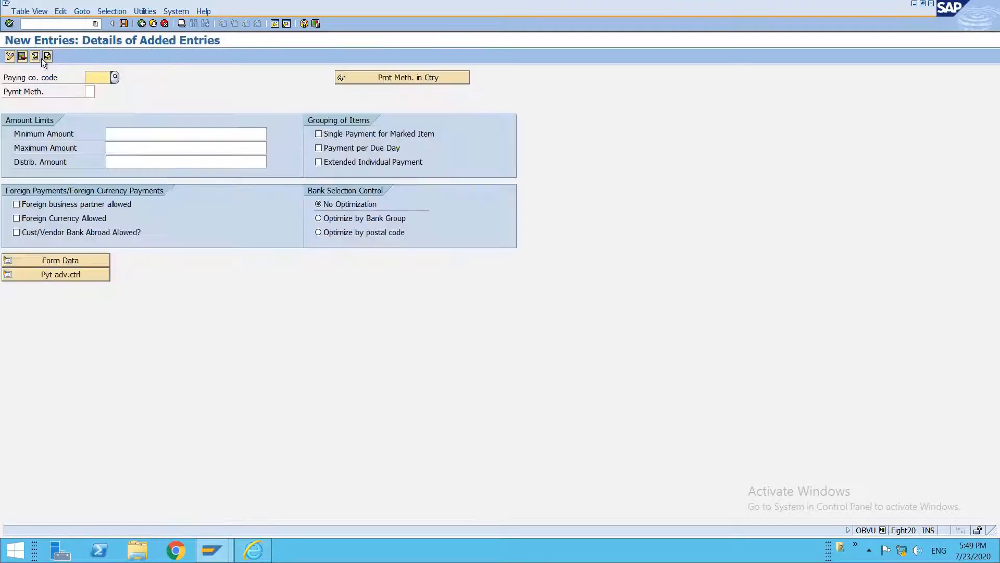
text(avin)
key(Return)
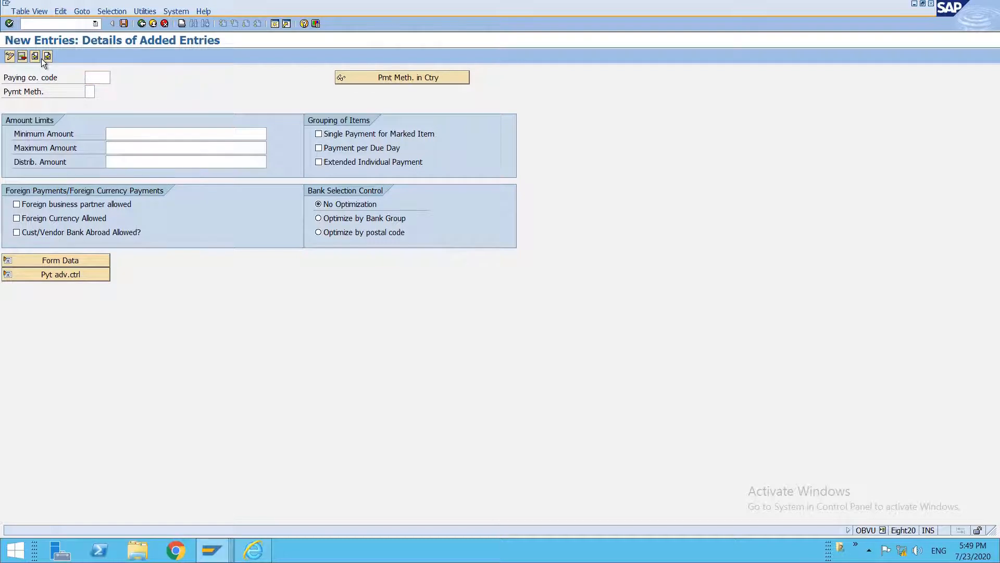
key(F12)
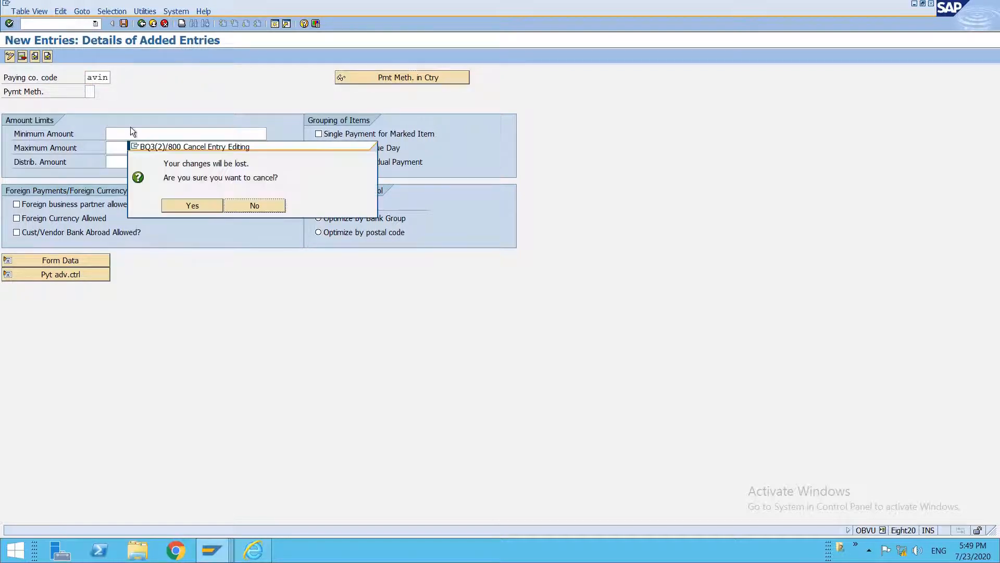
click(205, 200)
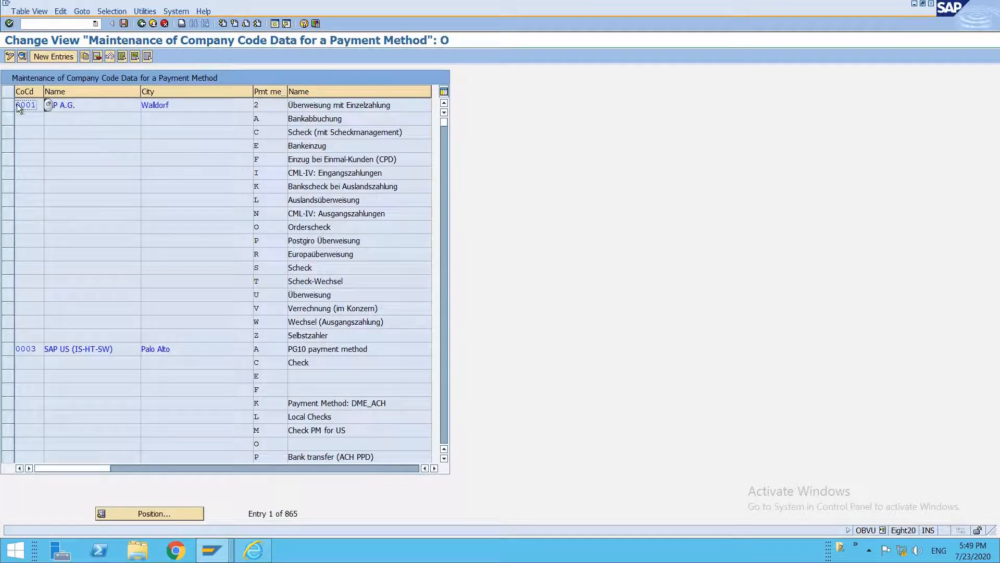
Copy company code AVIN's payment methods C (Cheque) and T (Bank Transfer), entering 1 as the payment method for the Cheque copy.
click(151, 514)
key(Return)
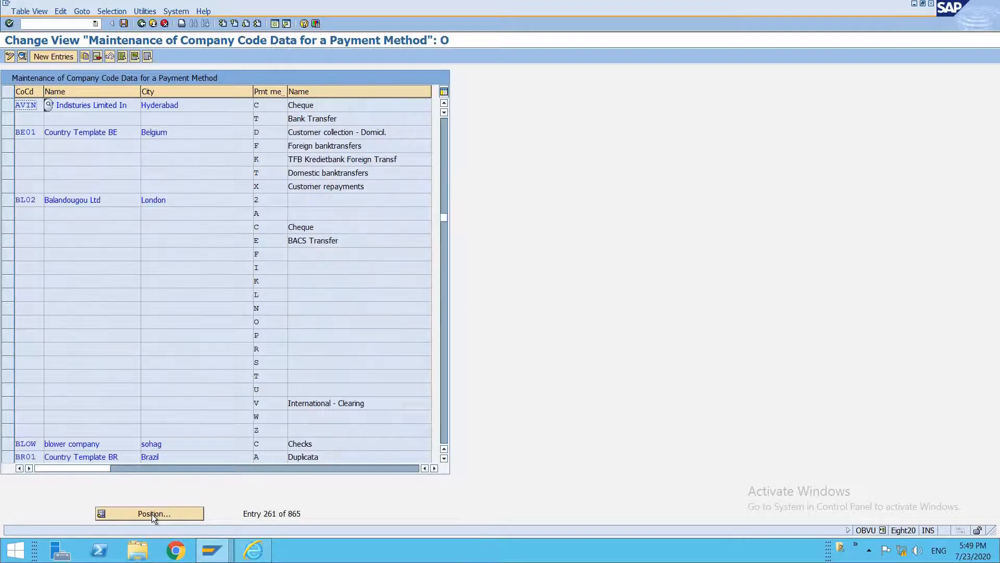
click(13, 108)
click(13, 119)
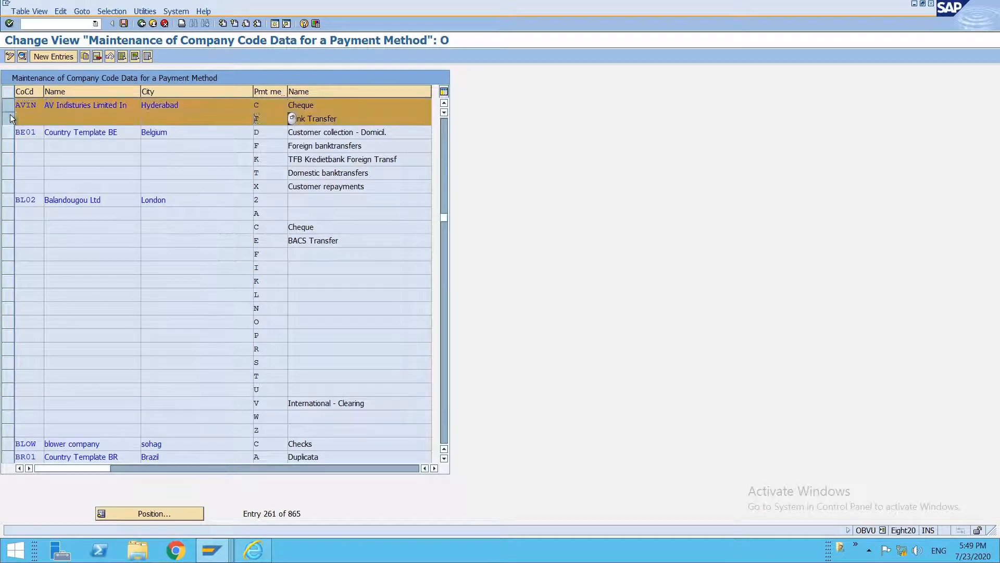
click(84, 55)
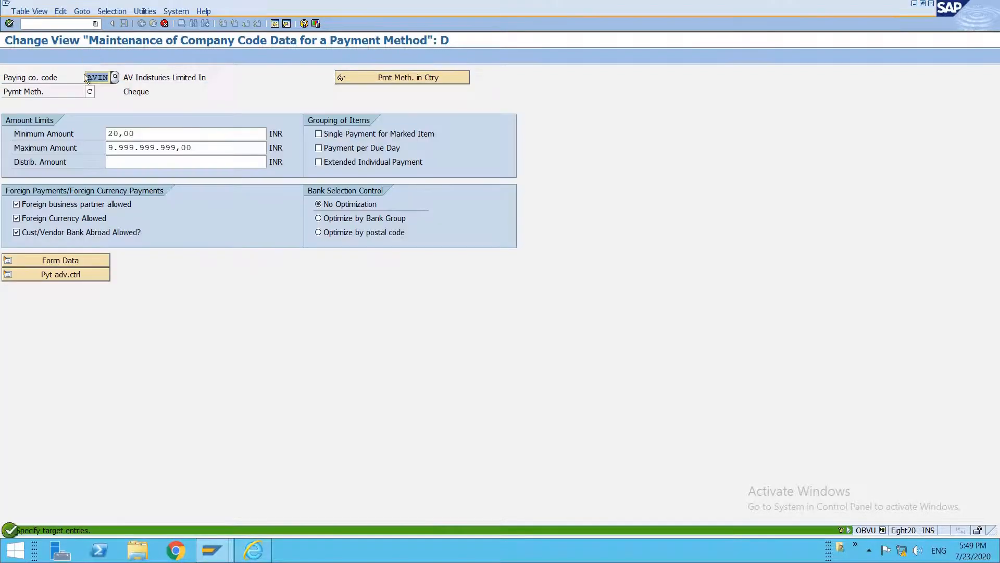
text(1)
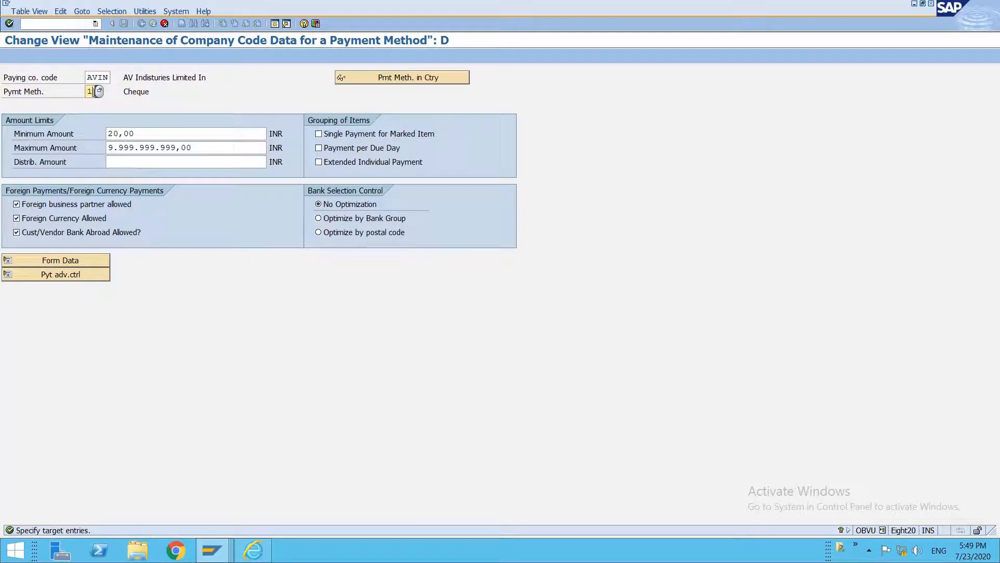
Set the amount limits of AVIN's payment method 1 to a minimum of 1000 and a maximum of 100000 INR.
click(144, 138)
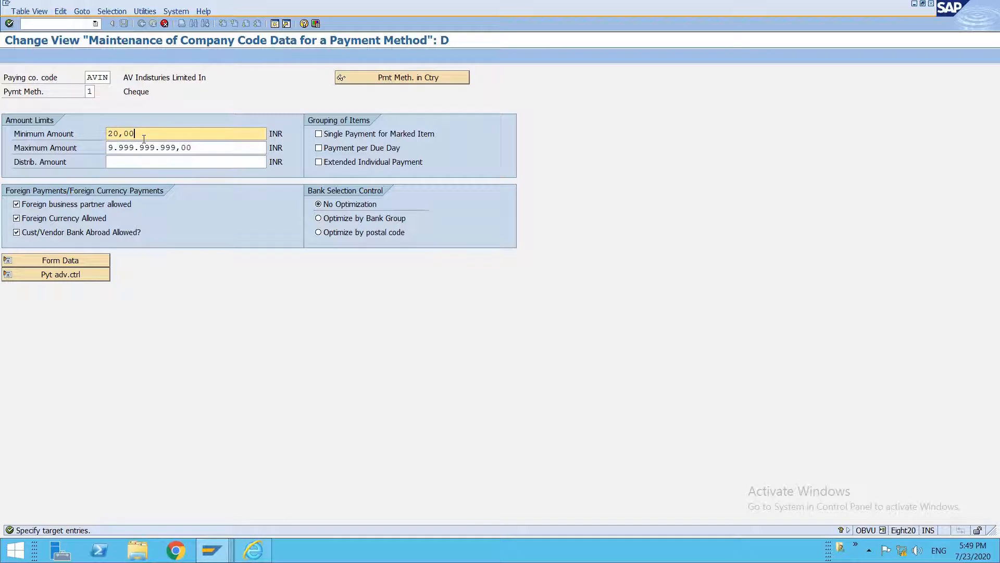
drag(118, 134, 90, 132)
text(1000)
key(Tab)
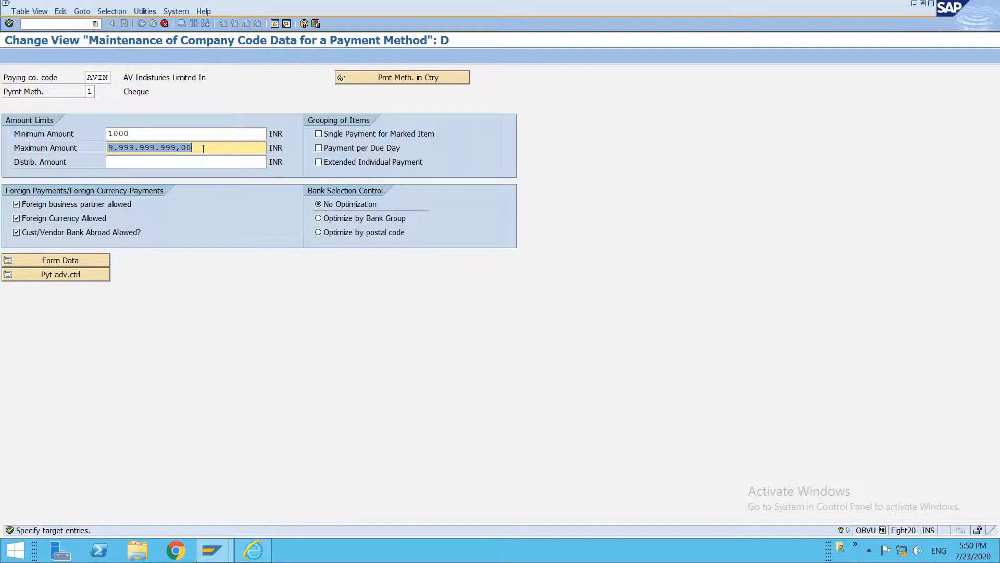
text(200000)
key(BackSpace)
key(BackSpace)
key(BackSpace)
key(BackSpace)
key(BackSpace)
key(BackSpace)
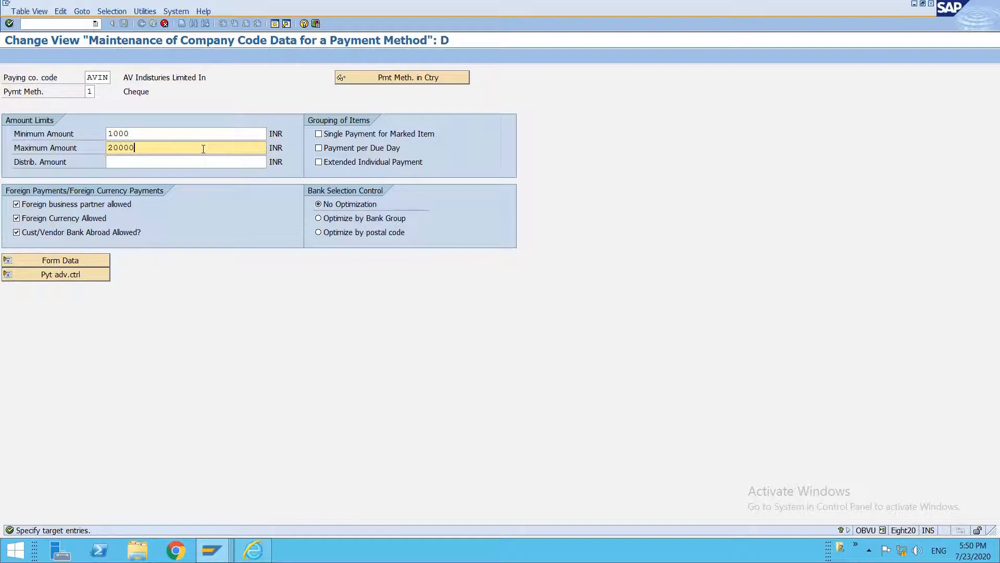
text(100000)
Review the payment medium forms and drawer text in payment method 1's form data, and accept the copied entry.
click(15, 258)
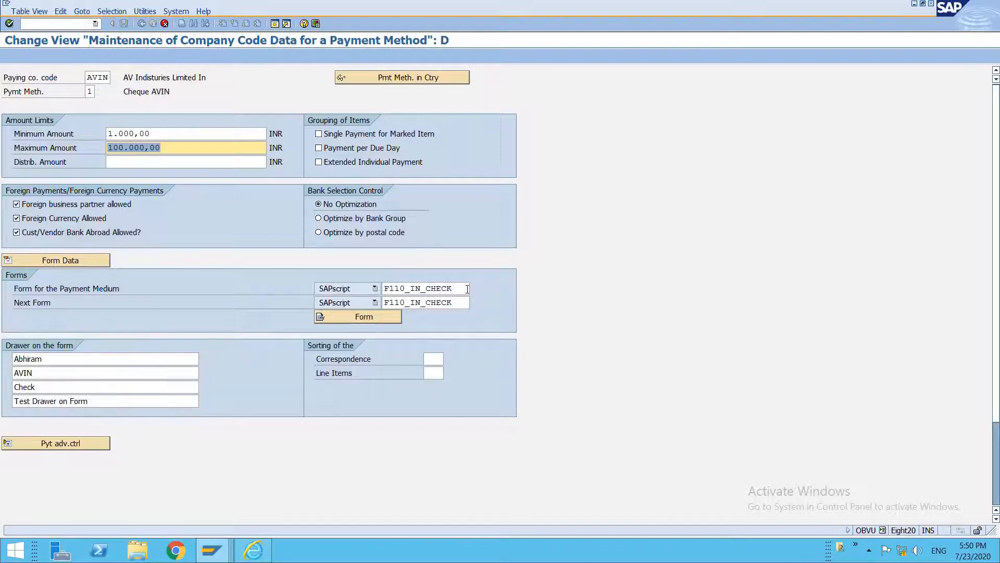
drag(466, 289, 378, 284)
drag(462, 301, 210, 297)
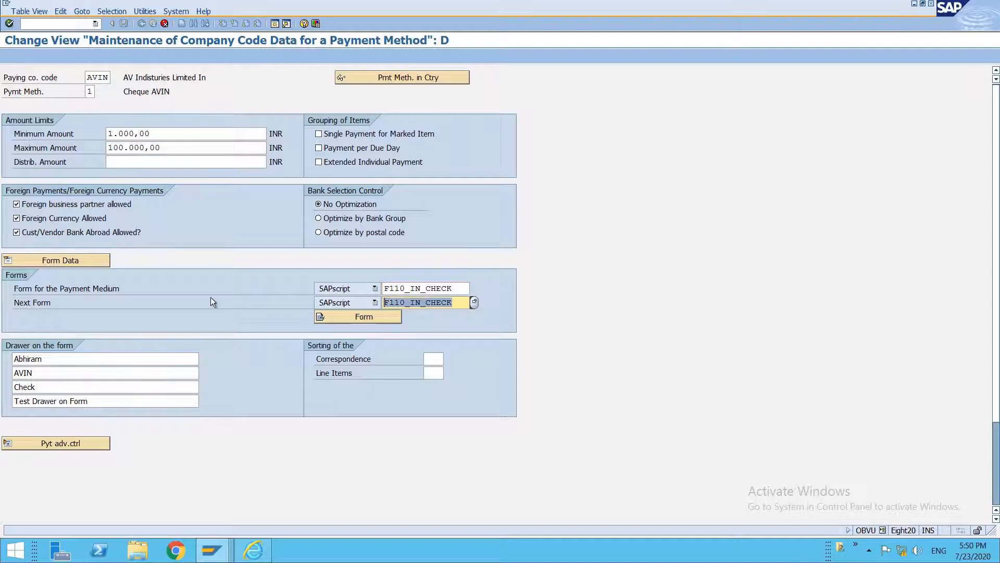
click(56, 361)
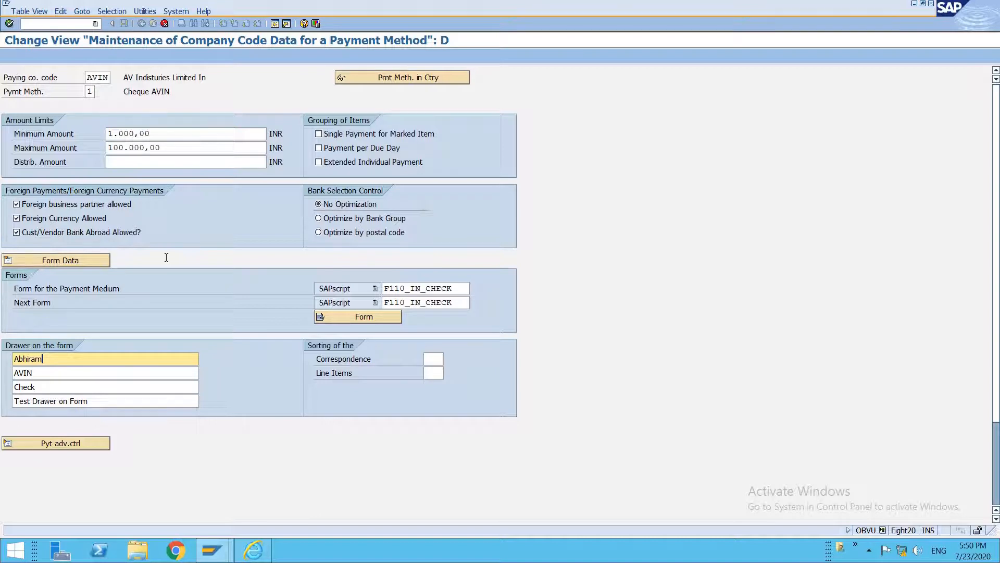
key(Return)
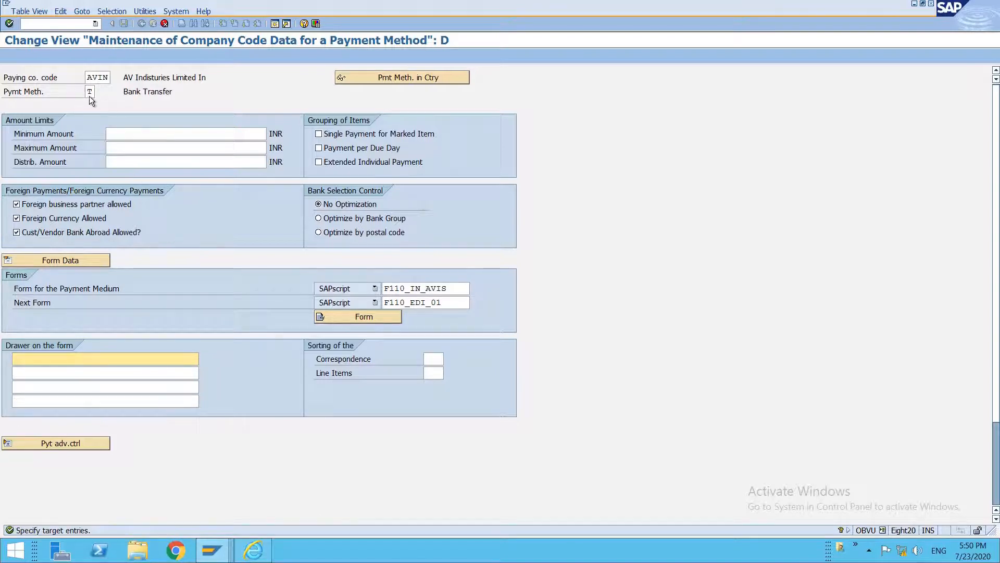
Assign payment method 2 to the copied Bank Transfer entry without amount limits, and save both AVIN entries.
click(89, 94)
text(2)
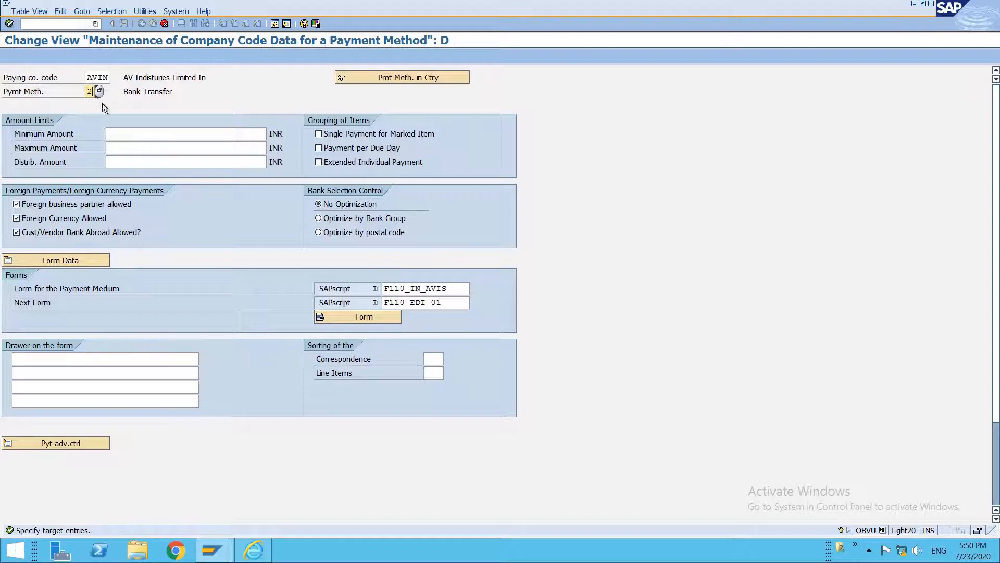
click(134, 133)
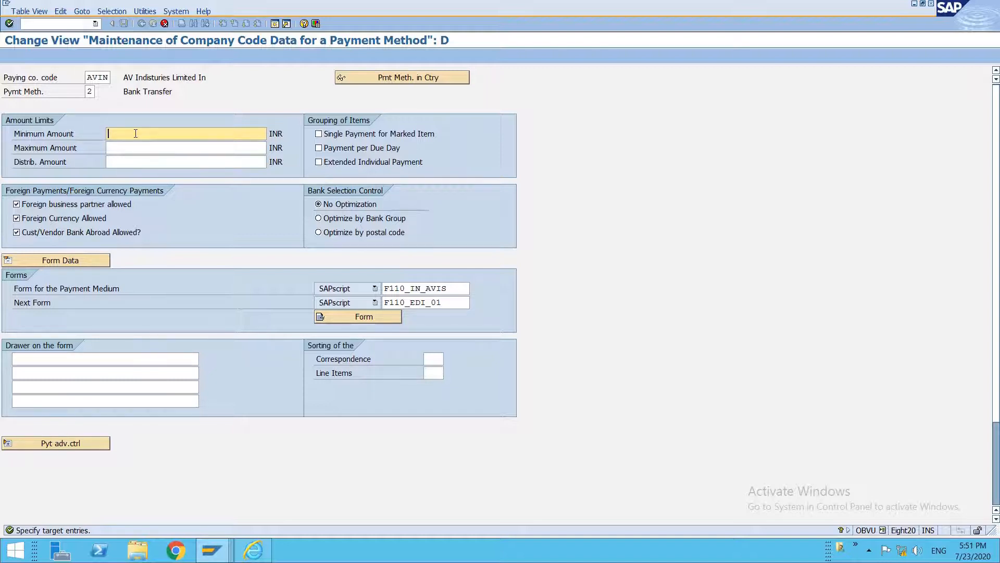
key(Return)
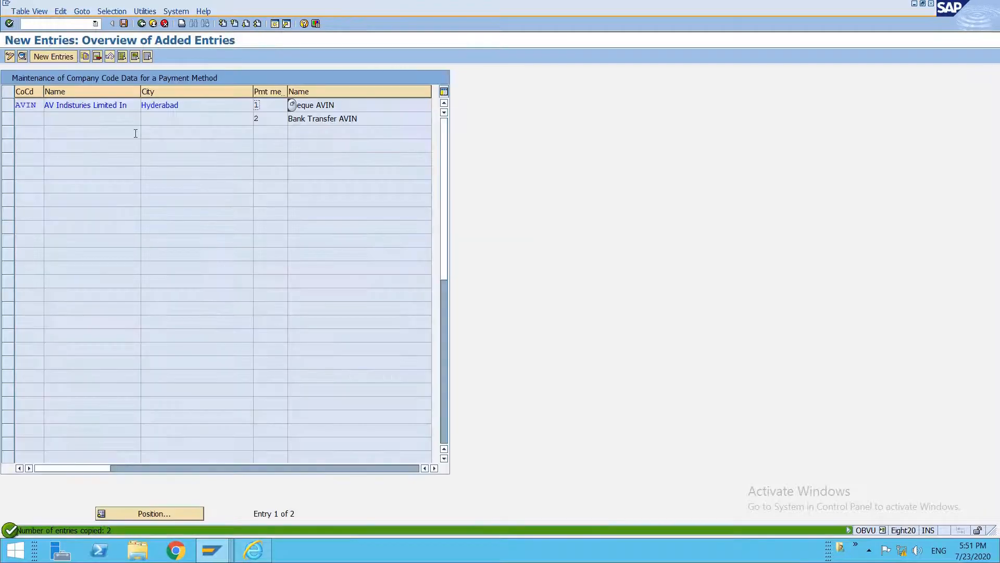
key(ctrl+s)
key(Return)
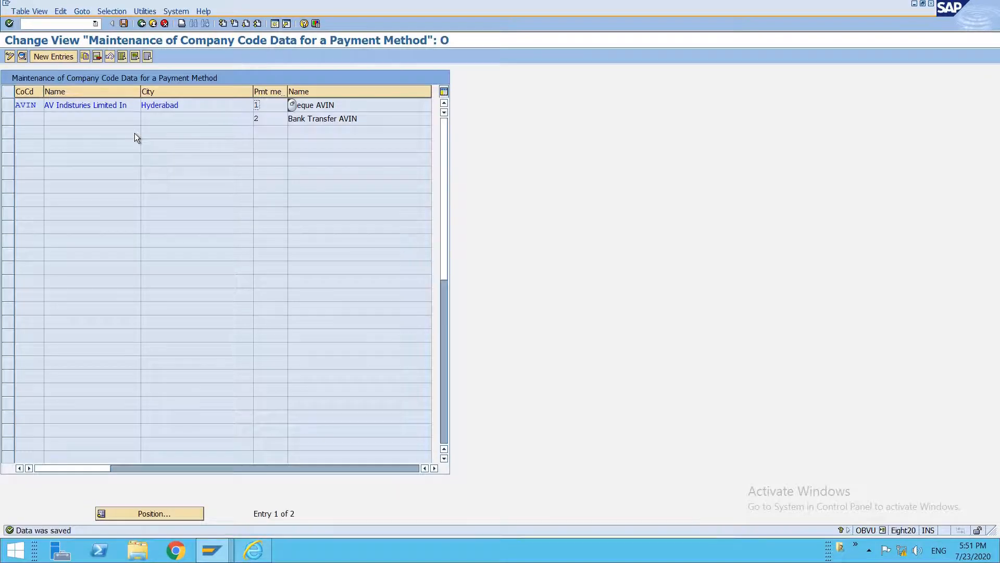
Open the bank determination ranking order of paying company code AVIN.
key(F3)
key(F3)
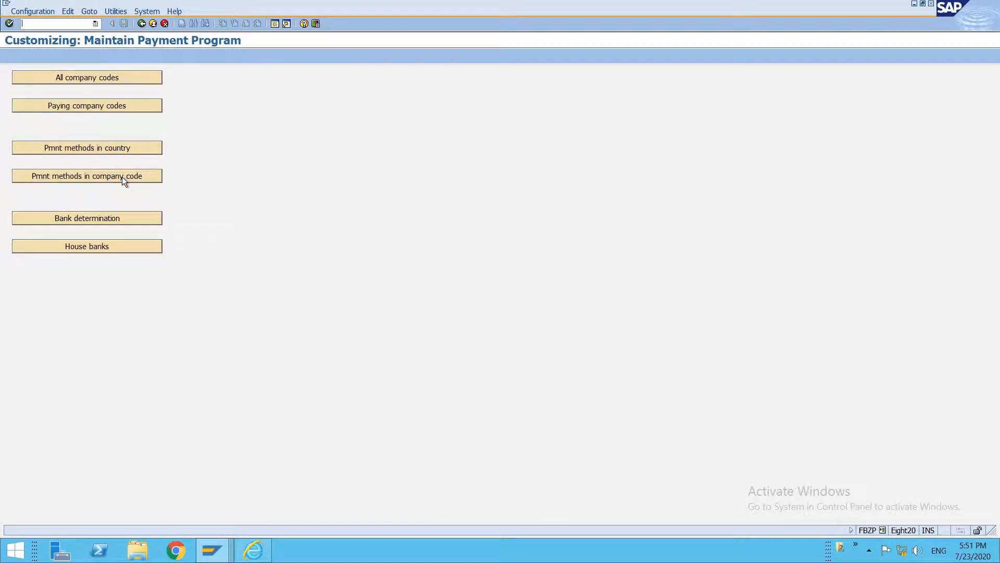
click(124, 218)
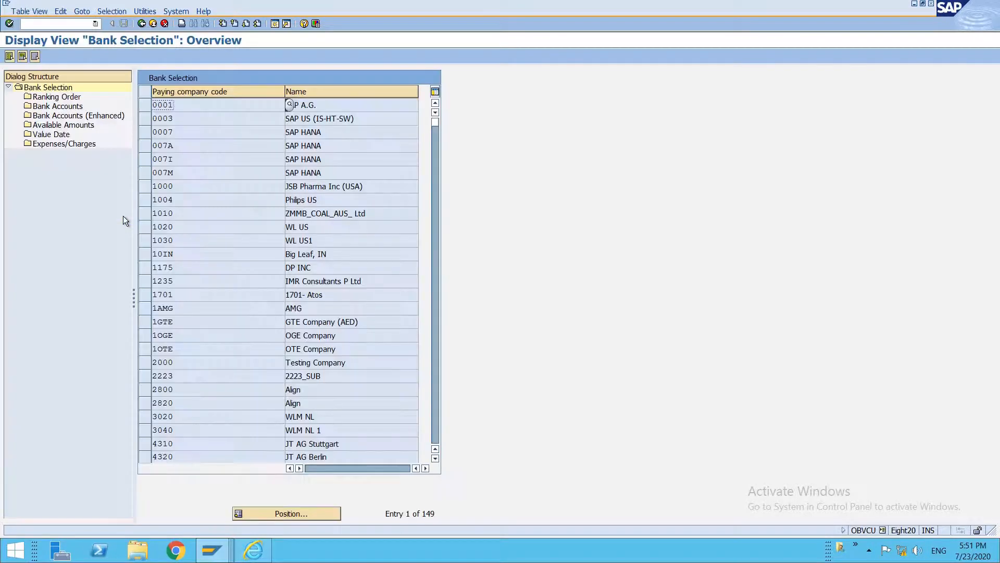
click(290, 513)
text(AVIN)
key(Return)
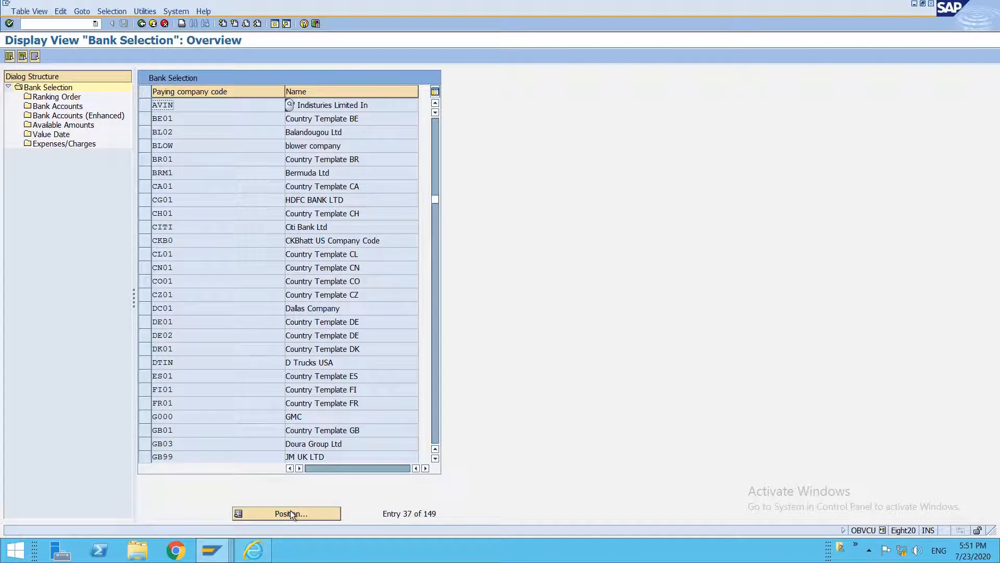
click(144, 105)
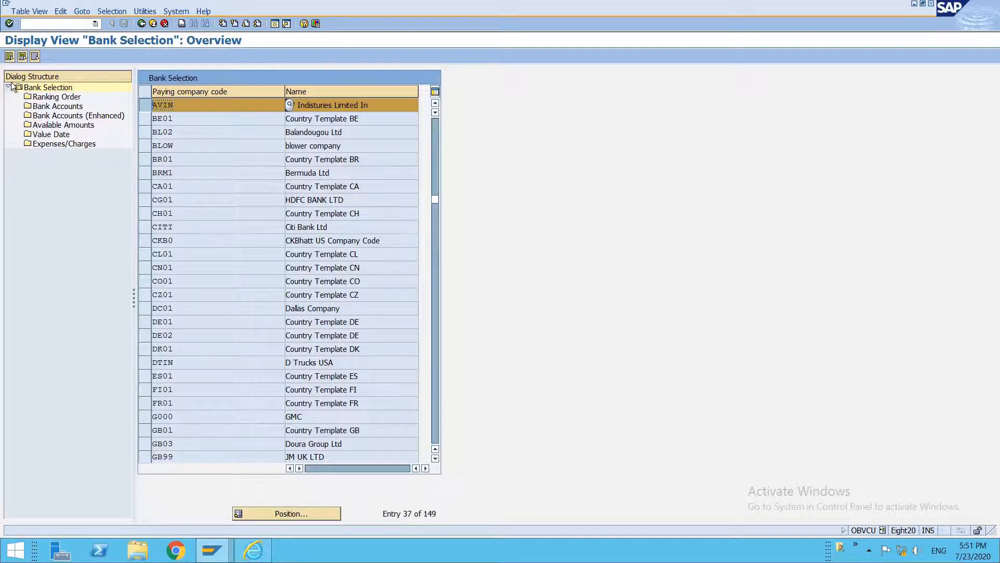
double_click(41, 97)
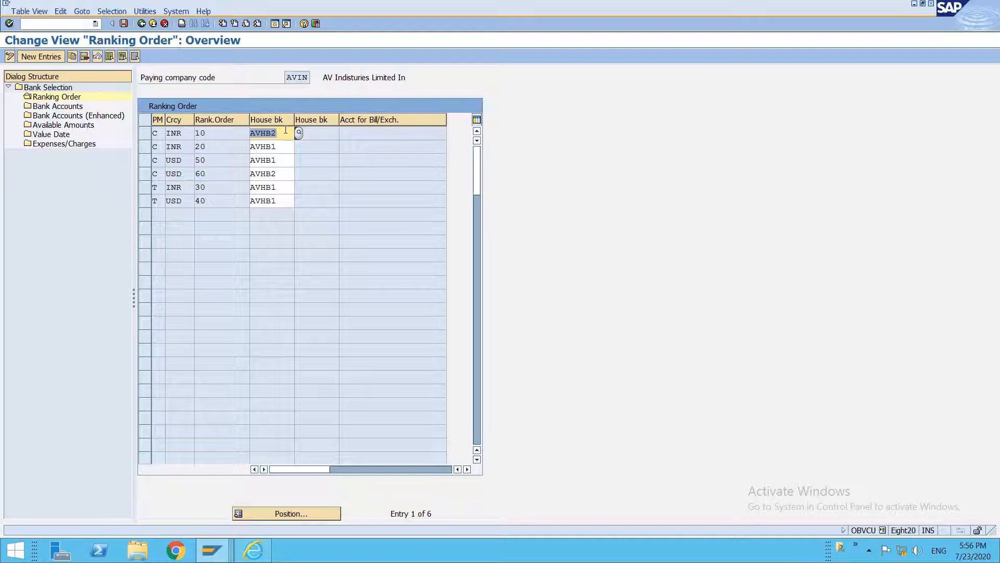
Start new ranking order entries for AVIN and add payment method 1 in INR with rank 10 and house bank HDFC1.
click(41, 57)
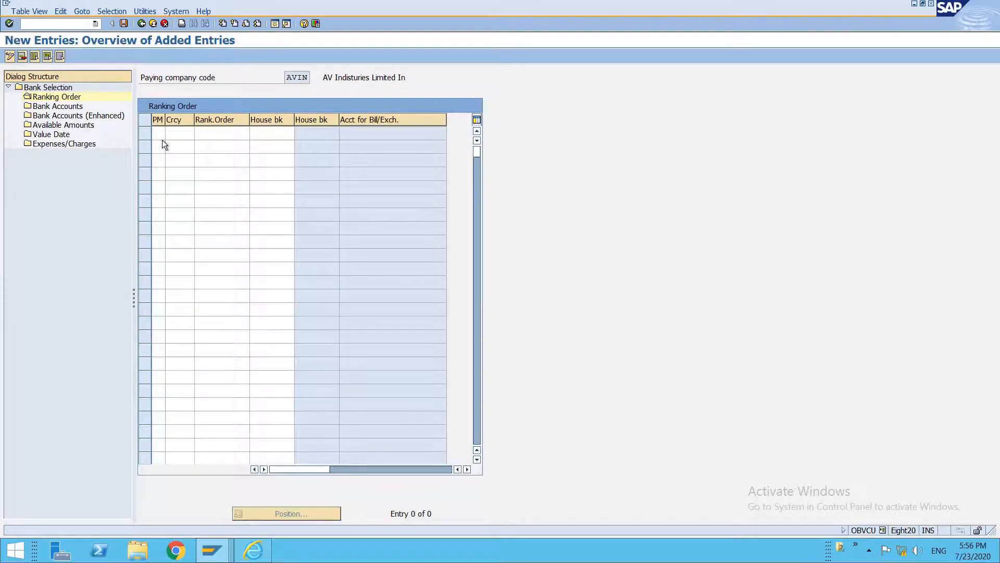
text(1)
text(INR)
key(Return)
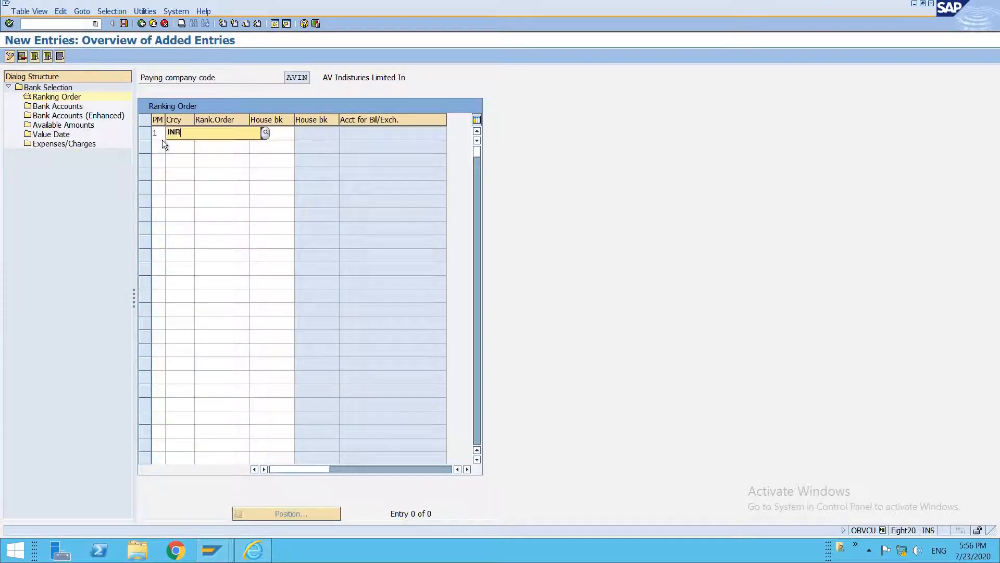
click(218, 131)
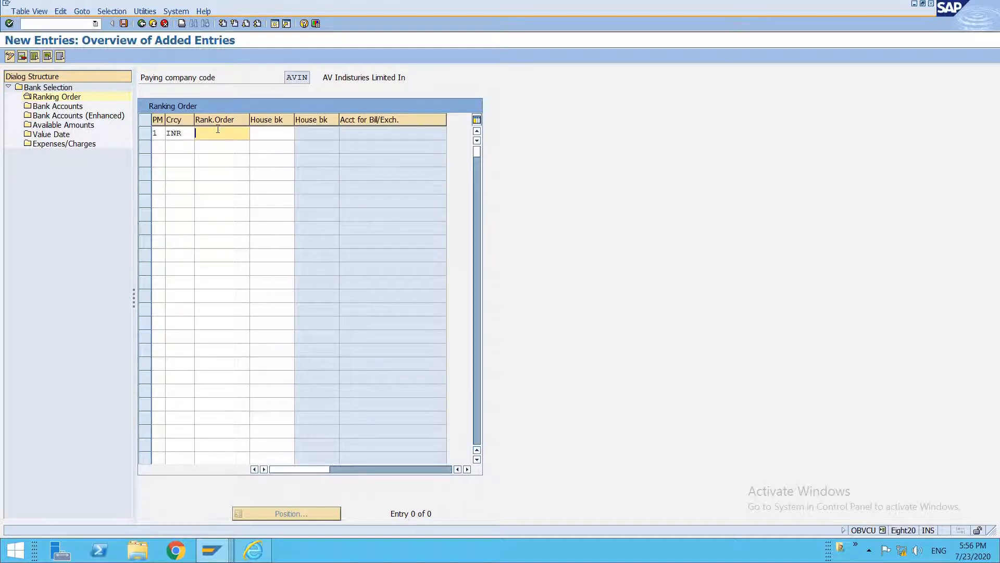
click(223, 141)
click(223, 139)
text(10)
key(Tab)
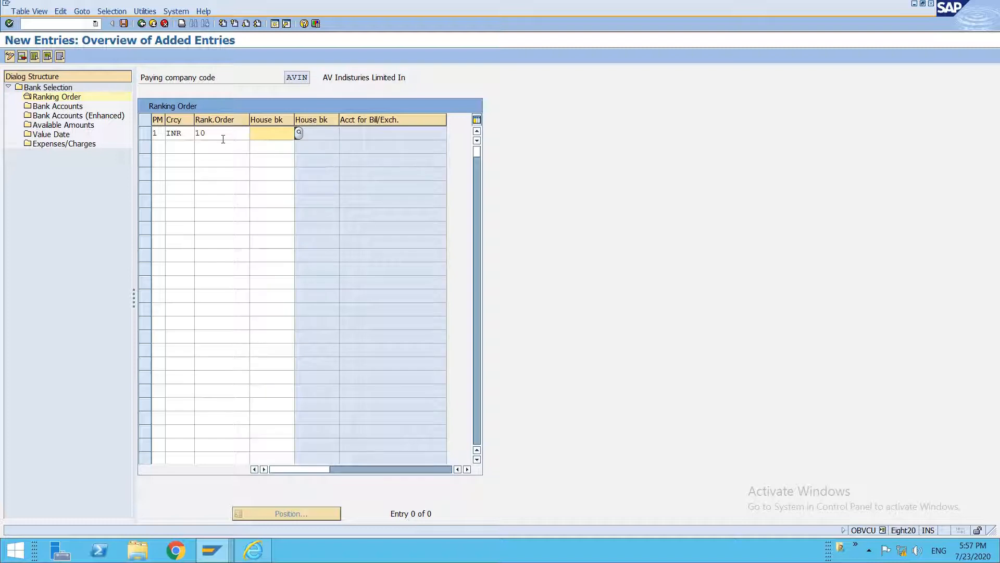
text(hdfc)
key(F4)
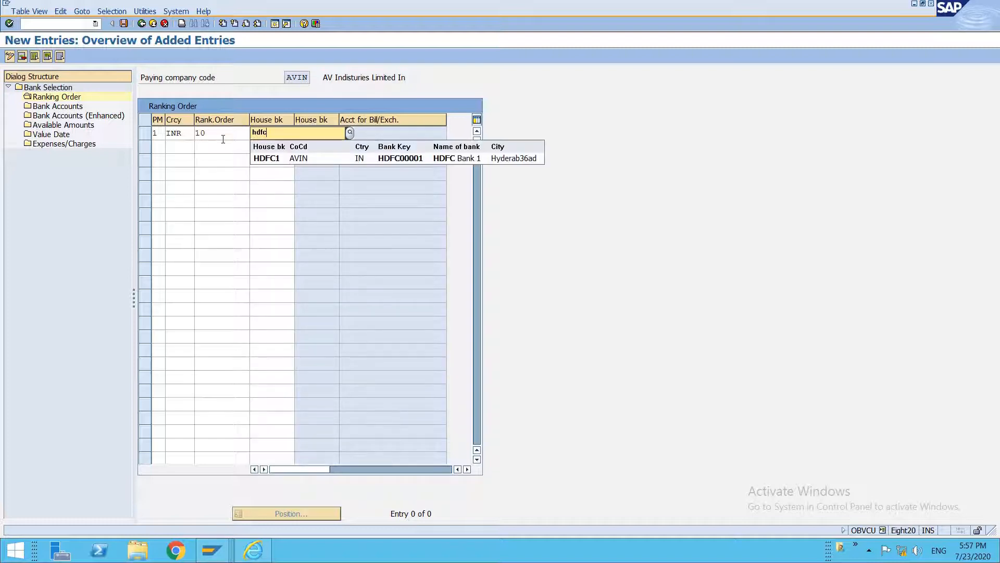
click(270, 160)
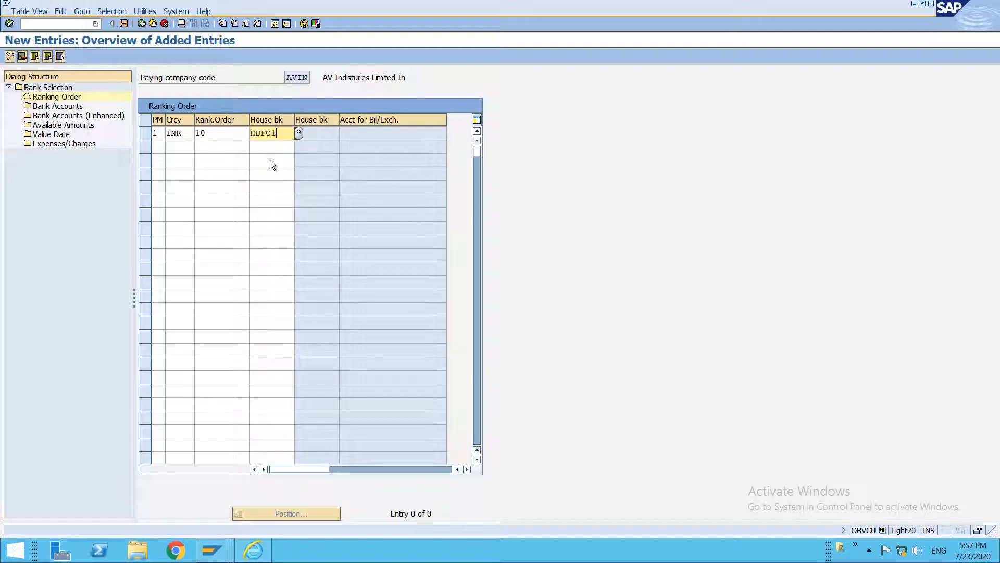
Add a ranking order entry for payment method 1 in INR with rank 20 and house bank AXIS1.
click(162, 147)
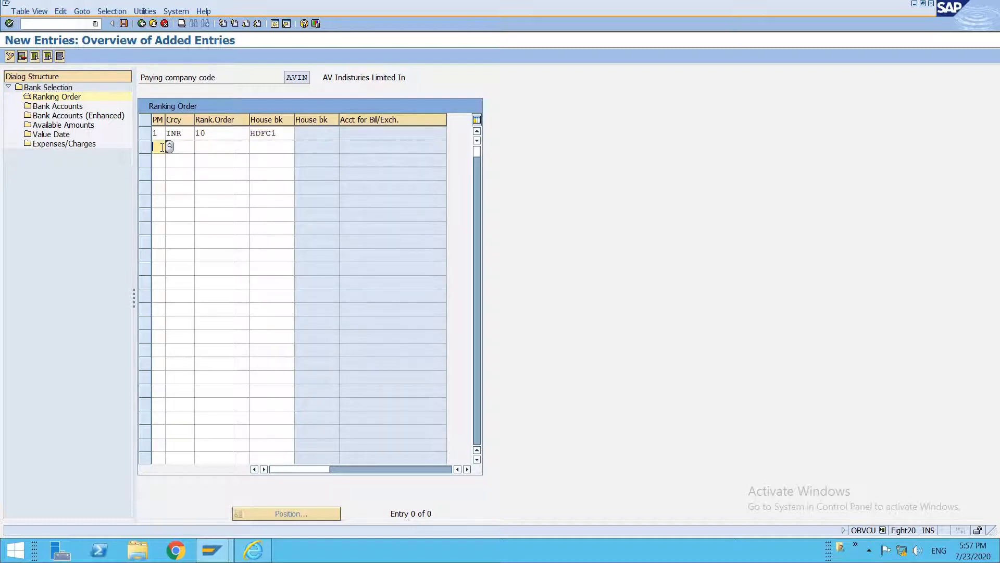
text(1)
key(Tab)
text(inr)
key(Tab)
text(20)
key(Tab)
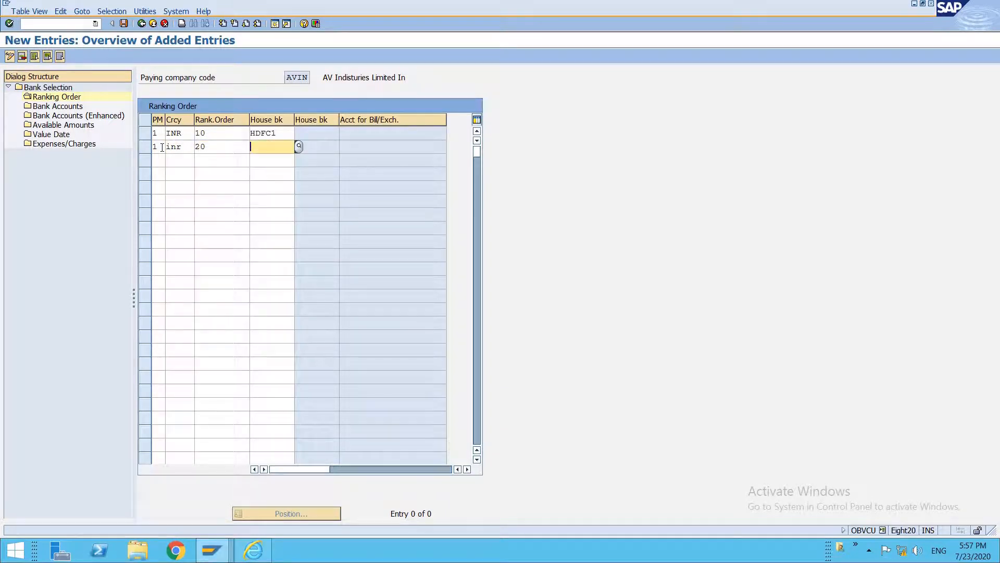
text(axis1)
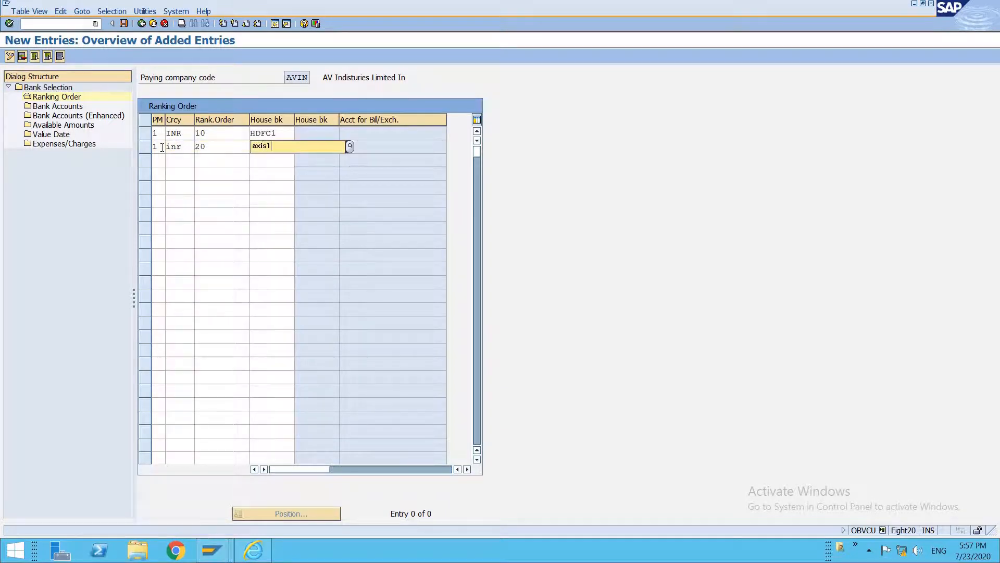
click(262, 173)
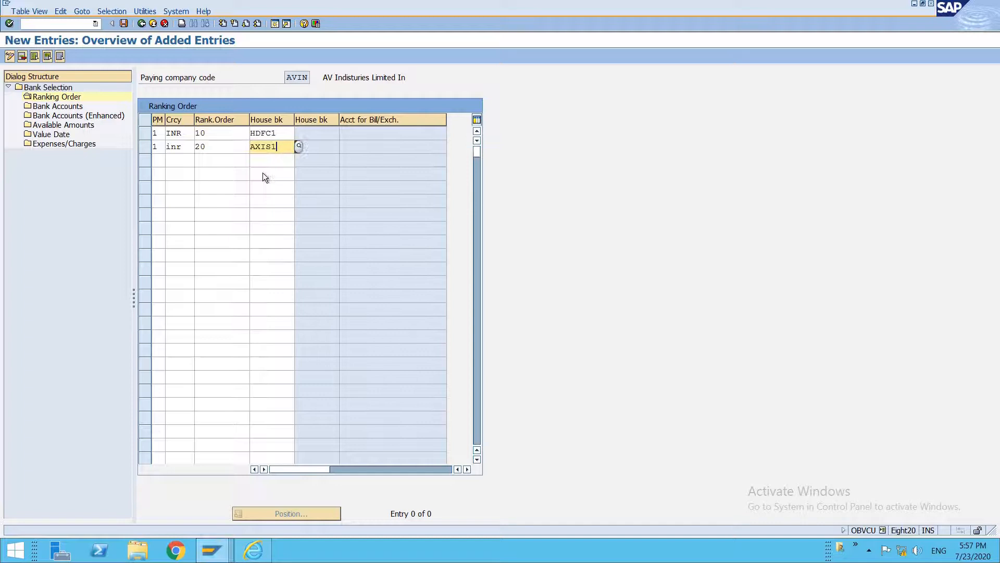
Add a ranking order entry for payment method 2 in INR with rank 30 and house bank AXIS1.
click(158, 157)
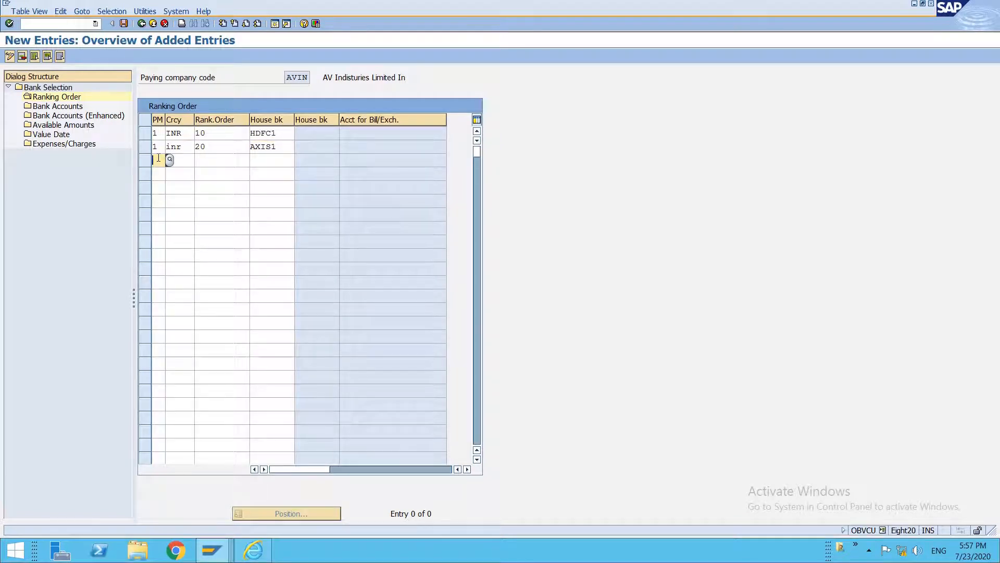
text(2 )
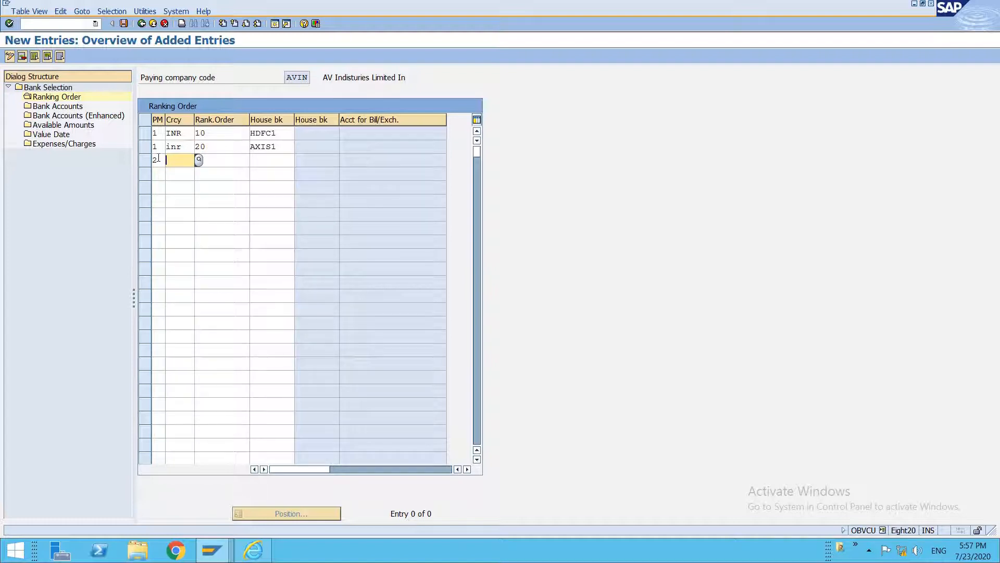
text(inr)
key(Tab)
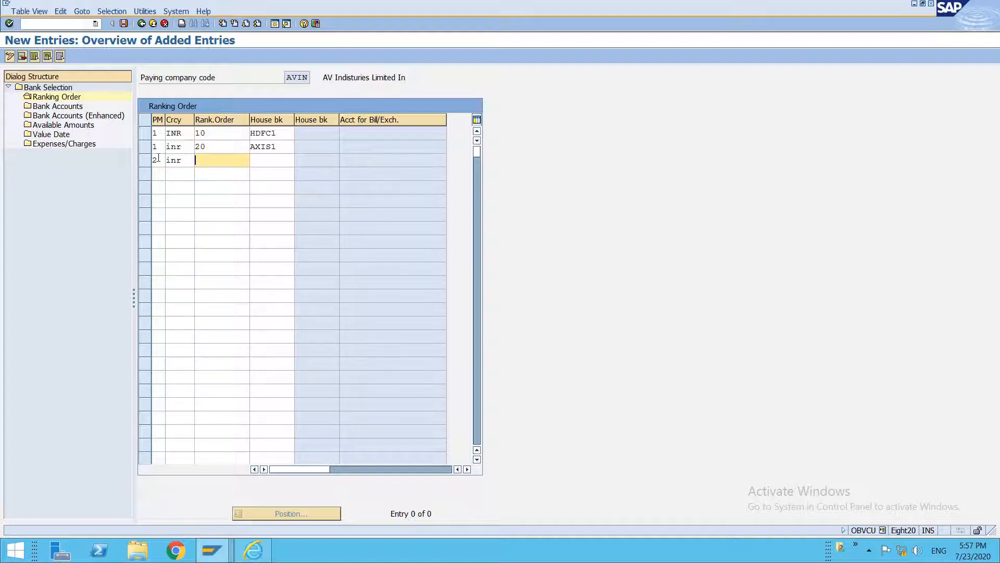
text(10)
key(Tab)
key(shift+Tab)
text(30)
key(Tab)
text(axis1)
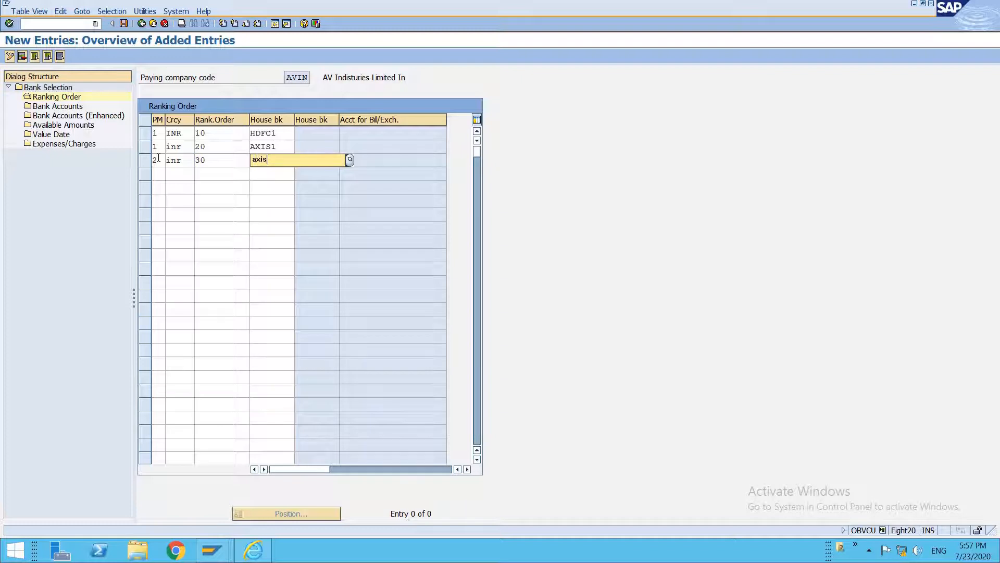
key(Tab)
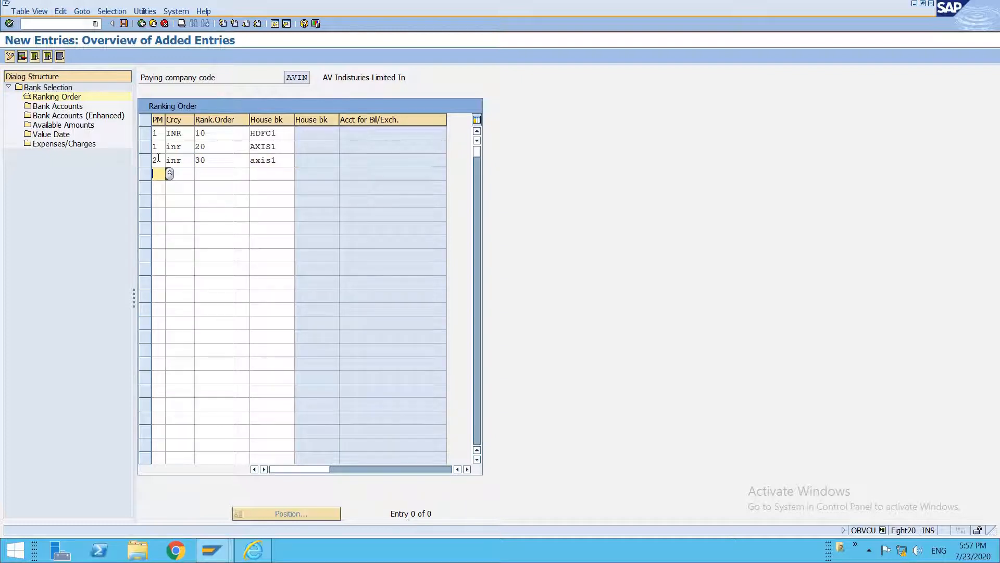
Add a ranking order entry for payment method 2 in INR with rank 40 and house bank HDFC1, and validate the rows.
text(2)
key(Tab)
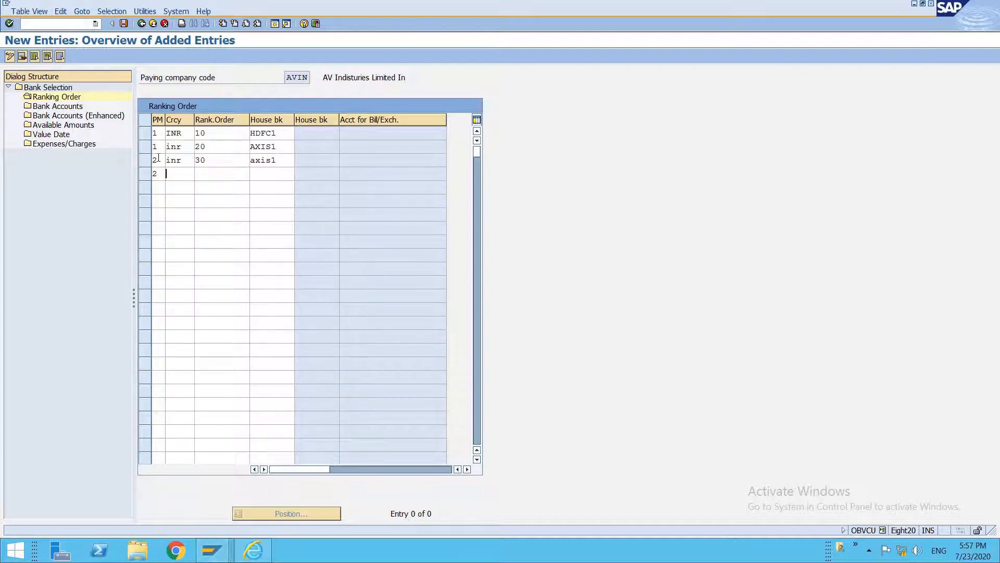
text(inr)
key(Tab)
text(4)
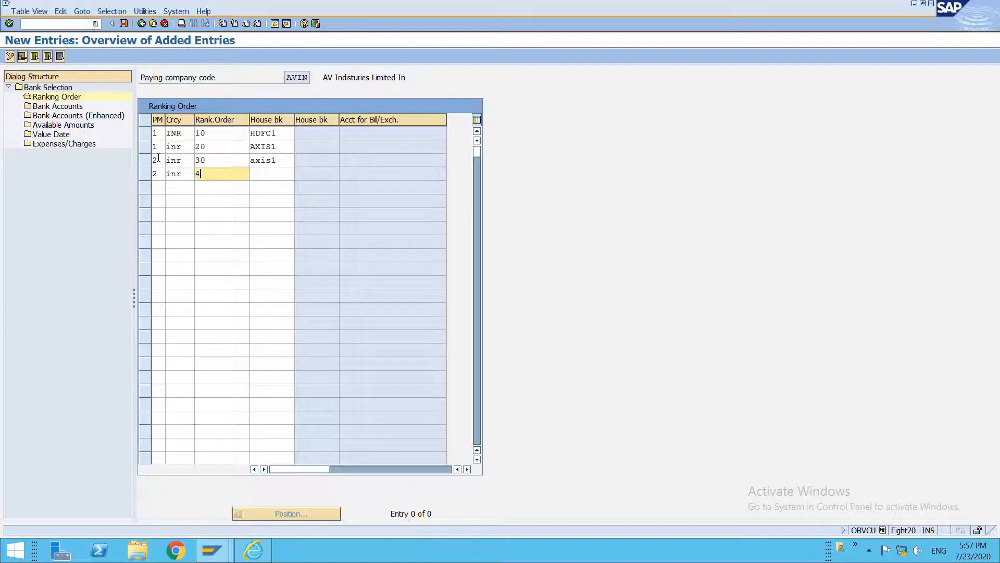
text(0)
click(273, 174)
text(h)
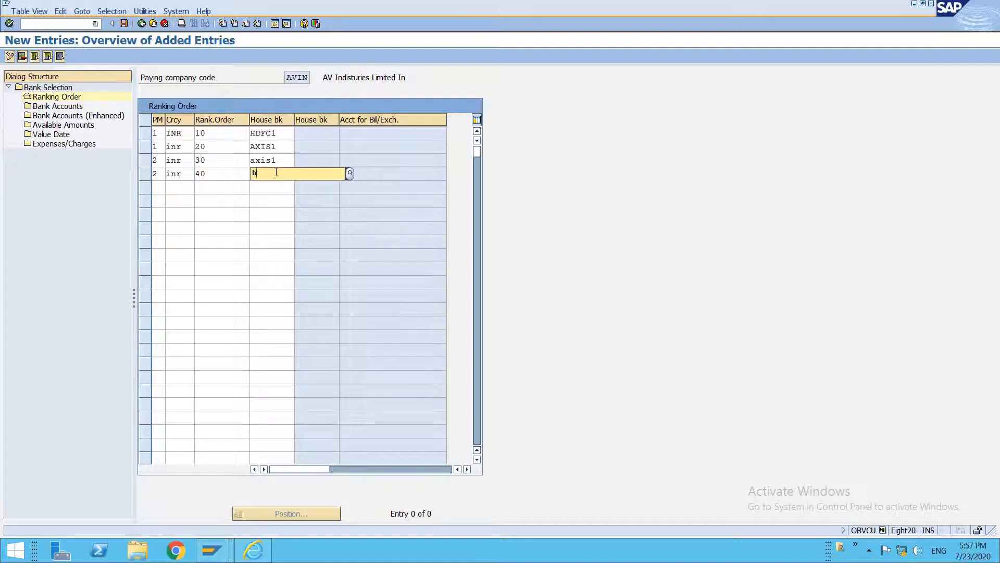
text(dfc1)
key(Return)
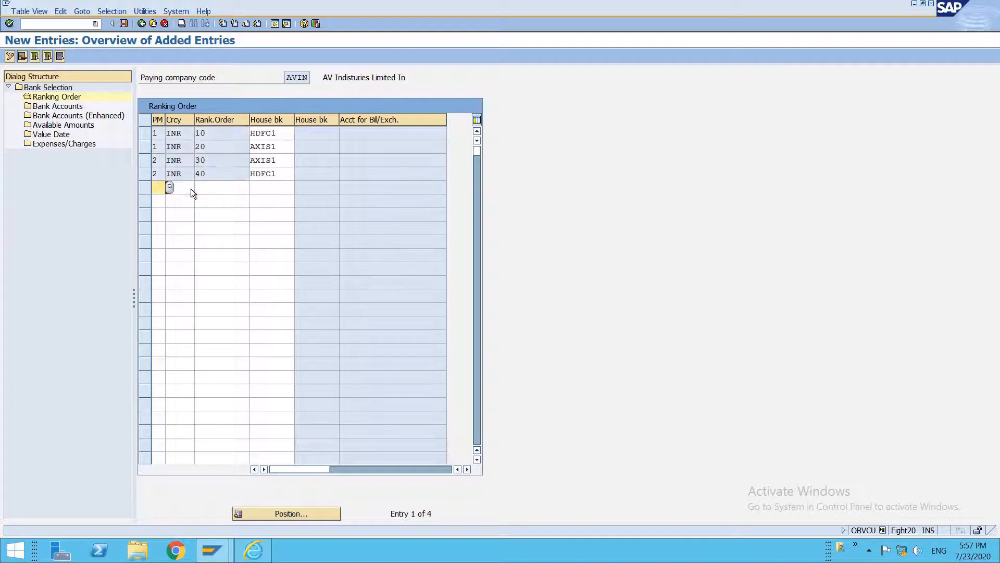
Add a ranking order entry for payment method 1 in USD with rank 50 and house bank AXIS1.
text(1)
click(190, 188)
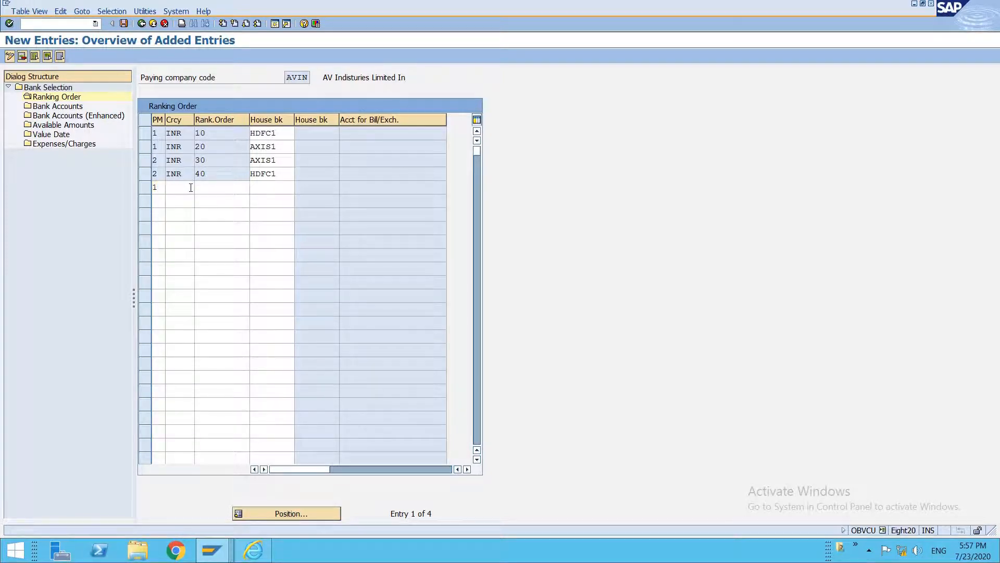
text(us)
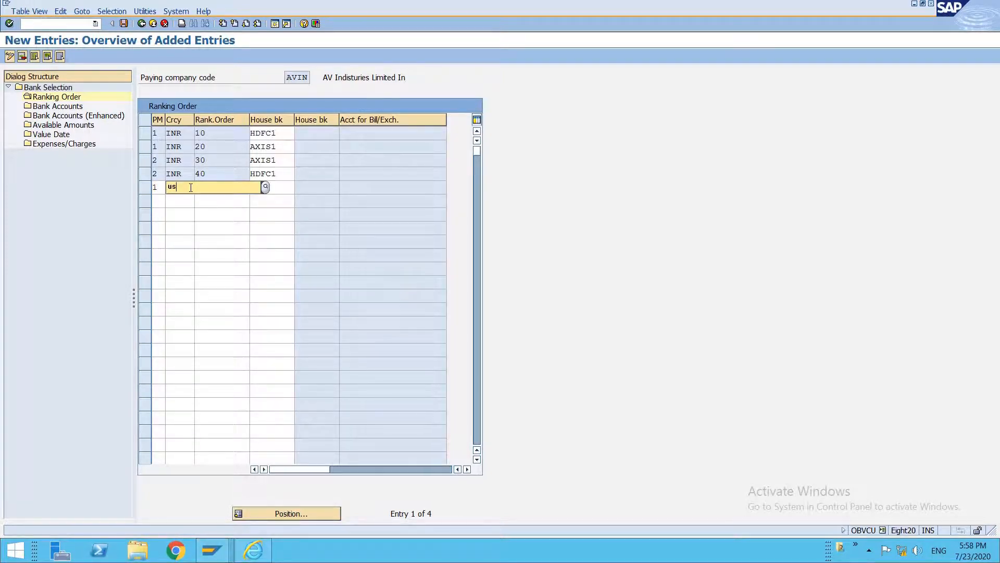
text(d)
key(Tab)
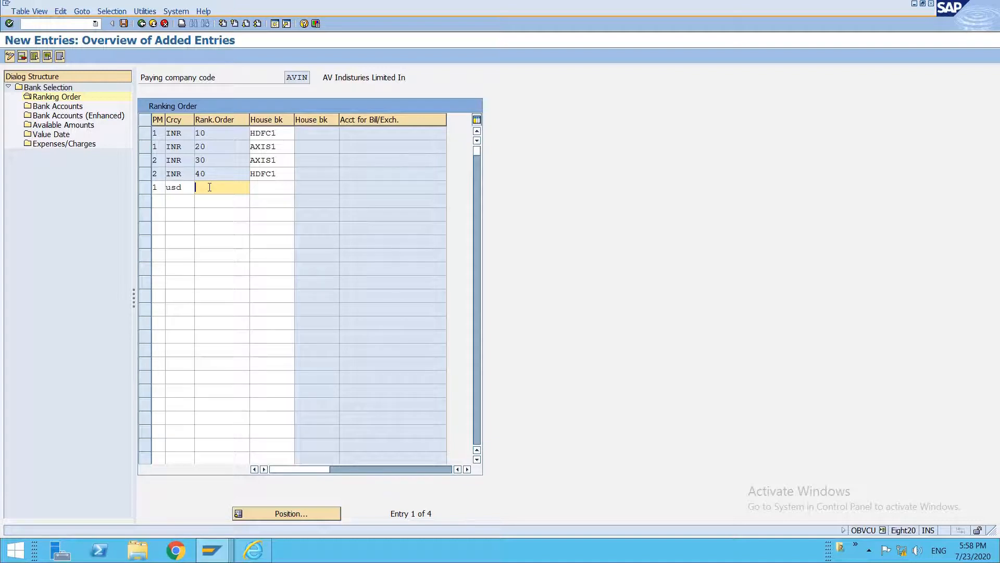
text(50)
key(Tab)
text(axis1)
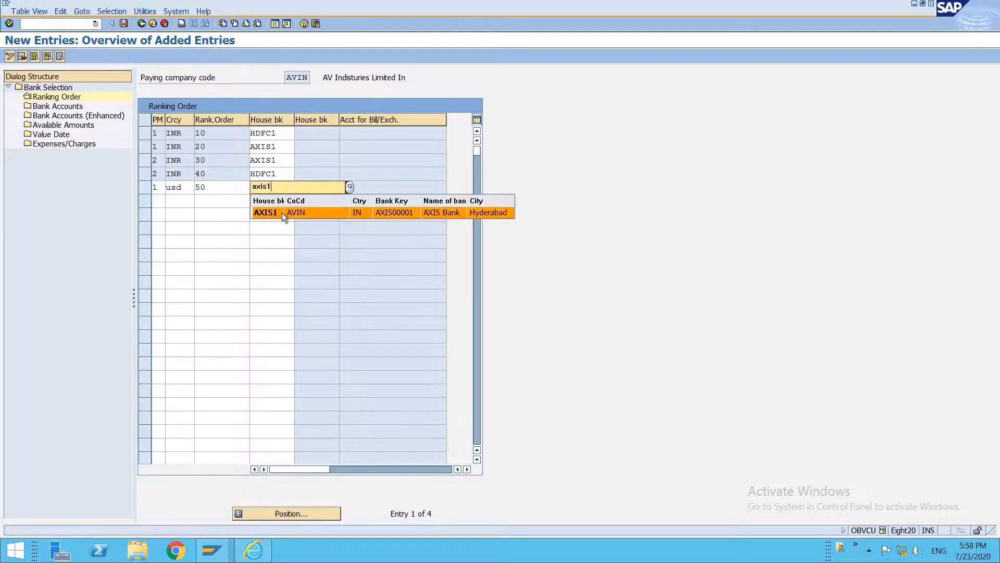
click(282, 212)
Add a ranking order entry for payment method 1 in USD with rank 60 and house bank HDFC1.
click(154, 201)
text(2)
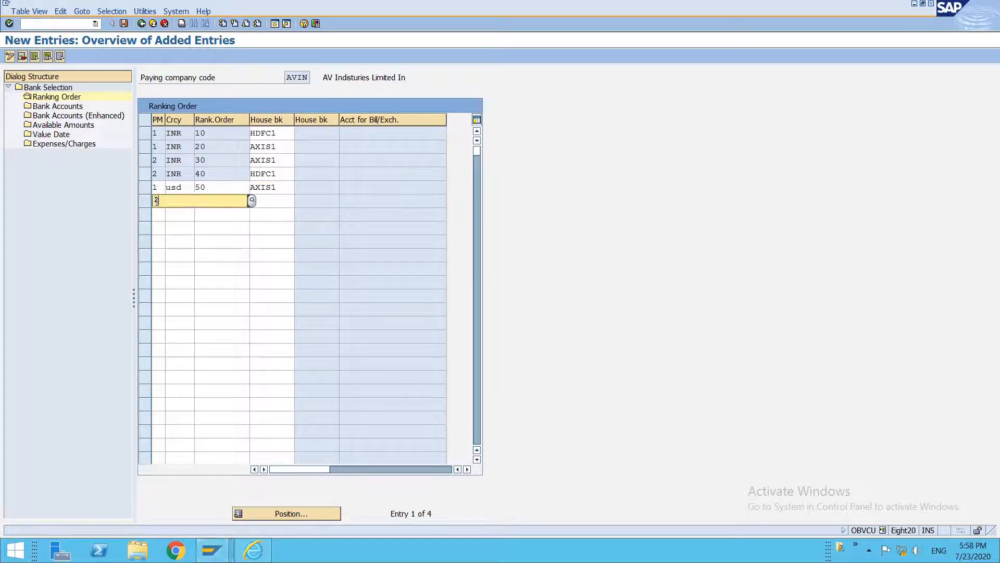
key(shift+Tab)
text(1)
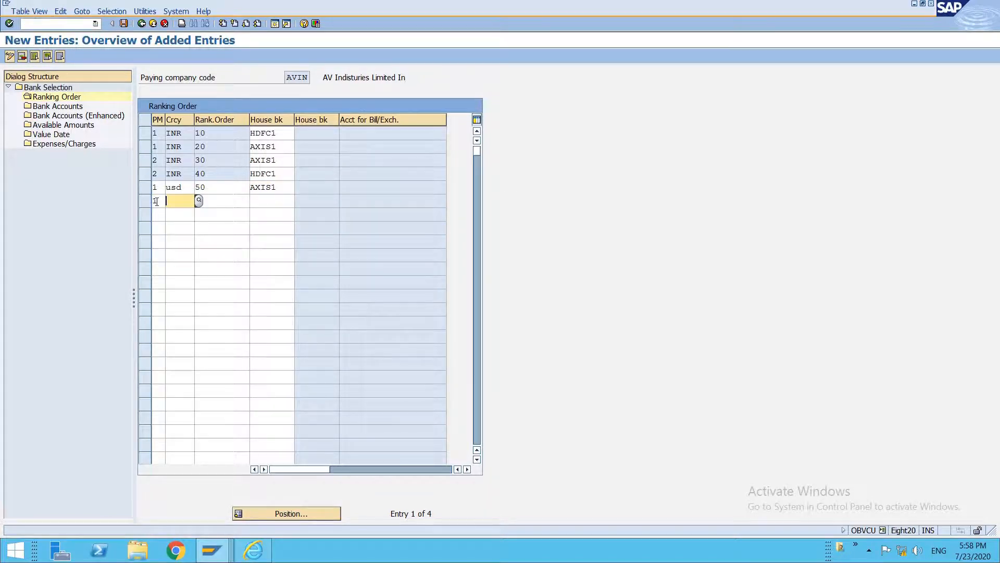
text(usd)
key(Tab)
text(60)
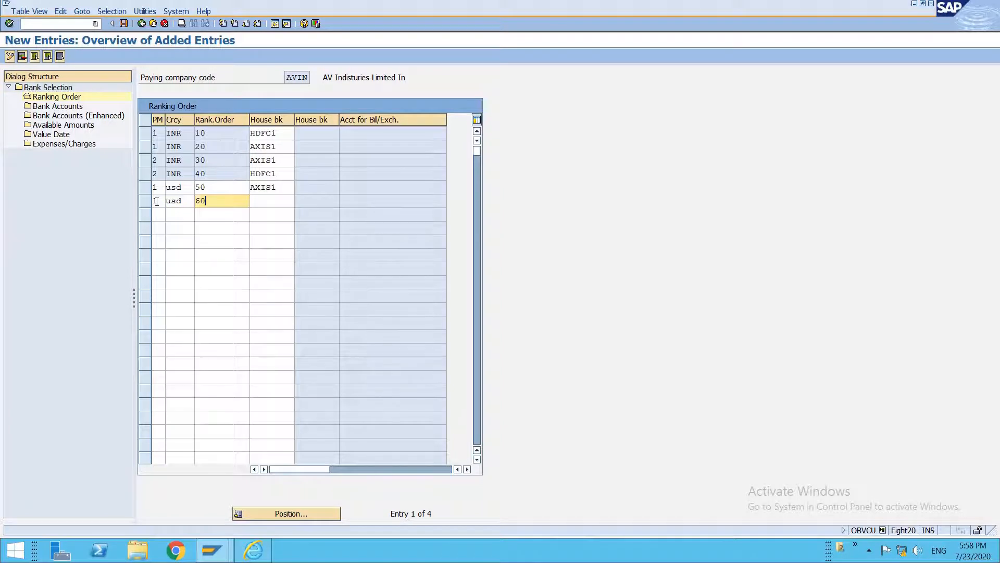
key(Tab)
text(hdfc1)
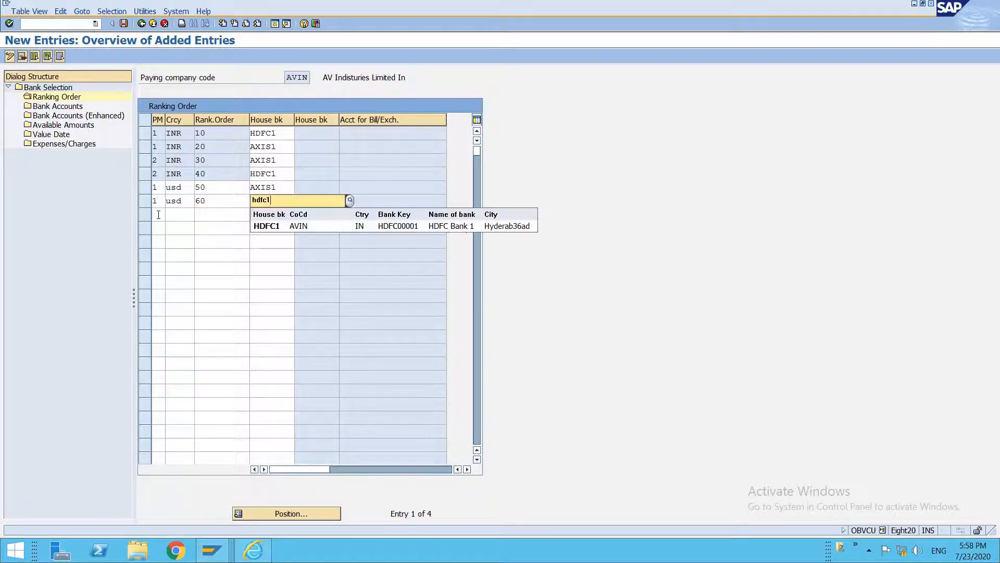
Add a ranking order entry for payment method 2 in USD with rank 70 and house bank HDFC1.
click(158, 214)
text(2)
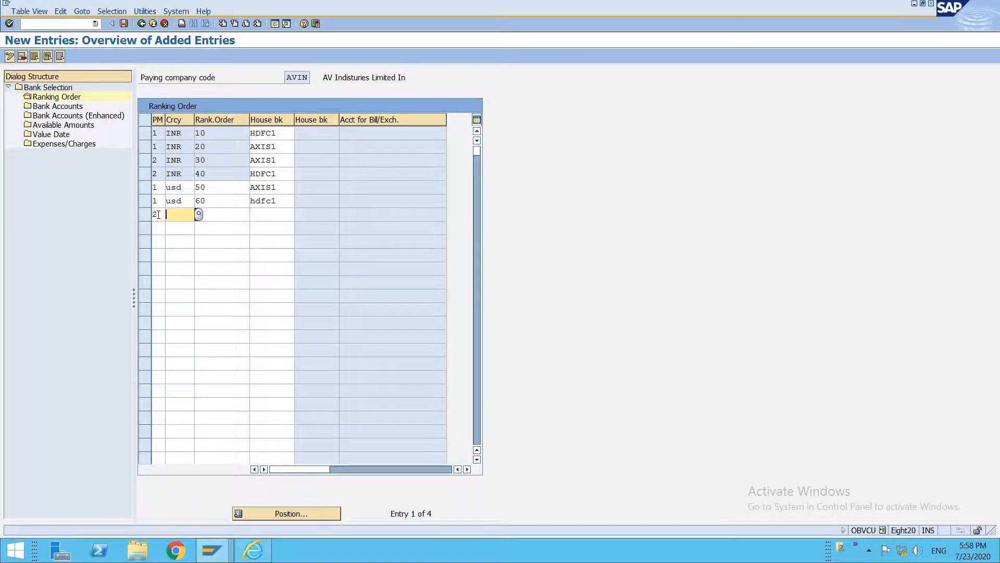
text(usd)
key(Tab)
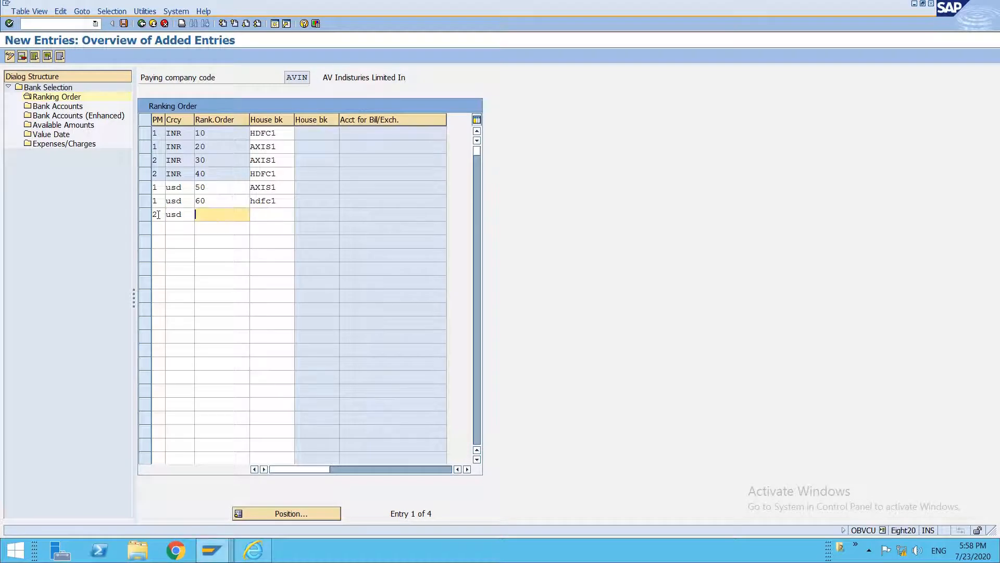
text(70)
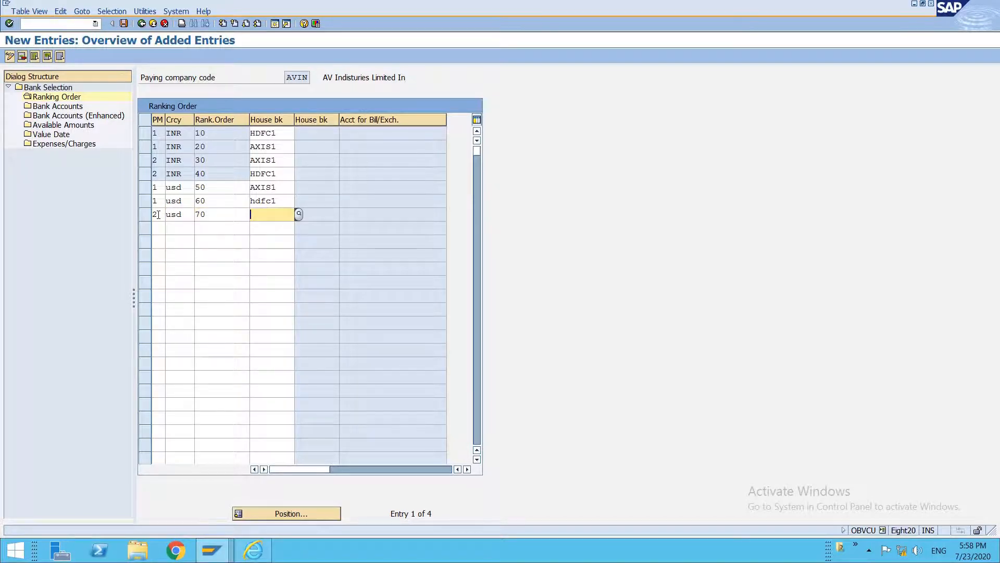
text(hdfc1)
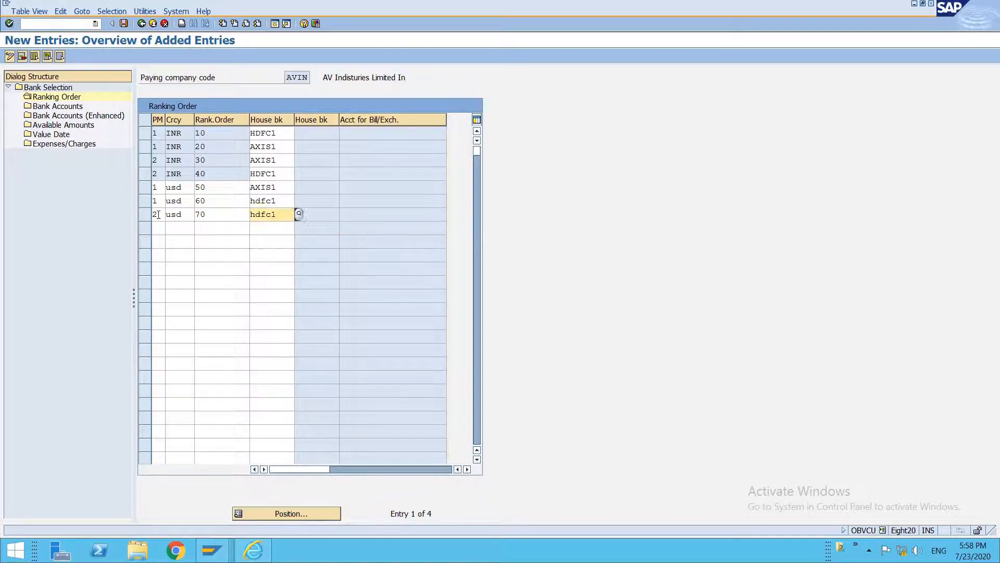
key(Tab)
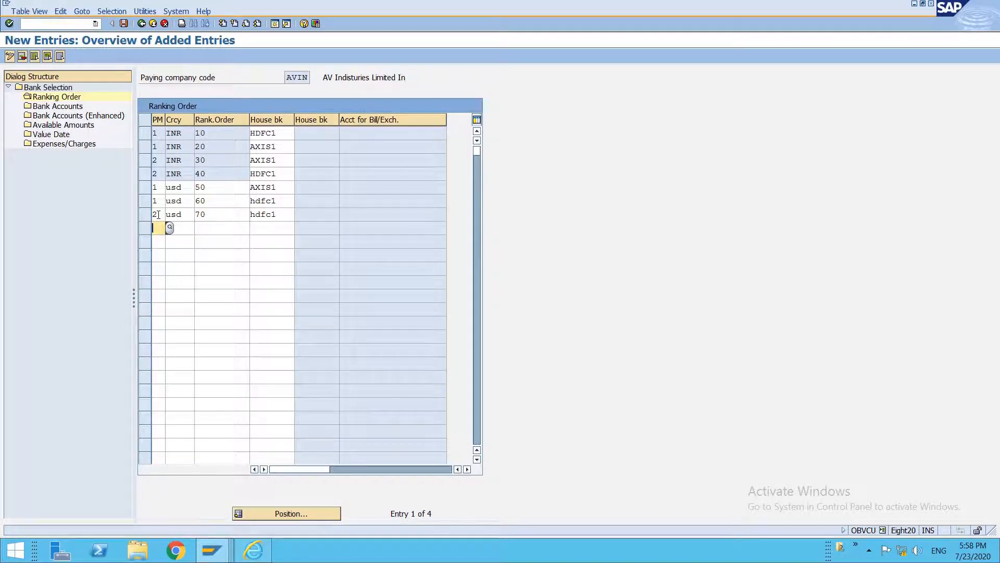
Add a ranking order entry for payment method 2 in USD with rank 80 and house bank AXIS1, and validate the rows.
text(2)
key(Tab)
text(usd)
key(Tab)
text(80)
key(Tab)
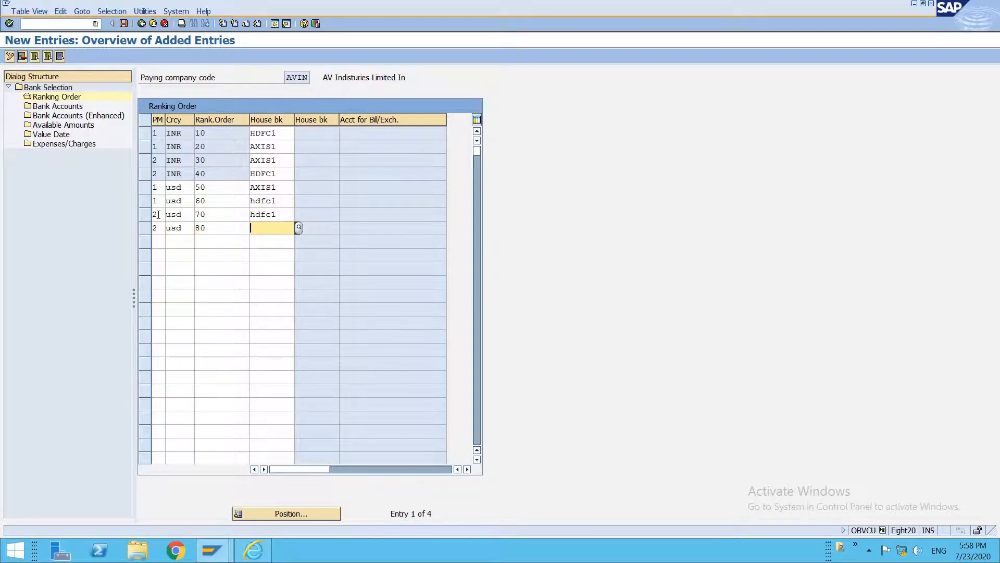
text(axis1)
key(Return)
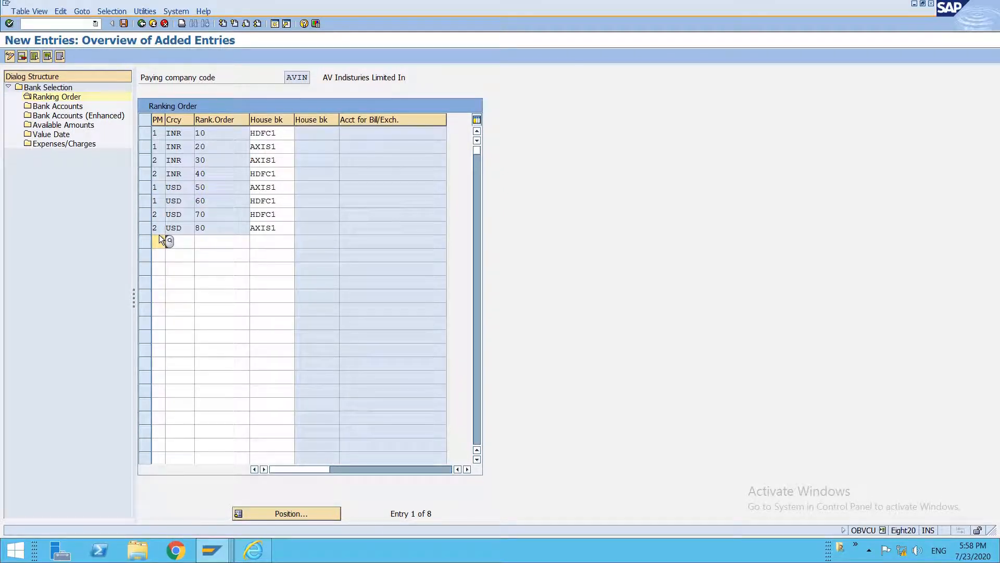
Start a new bank accounts entry for paying company code AVIN with house bank HDFC1 and payment method 1.
click(59, 108)
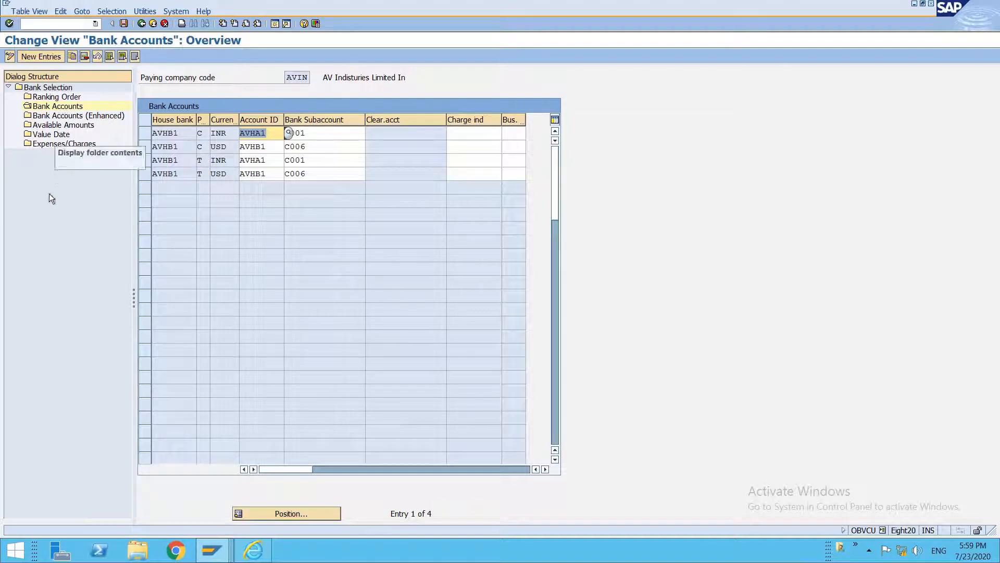
click(46, 58)
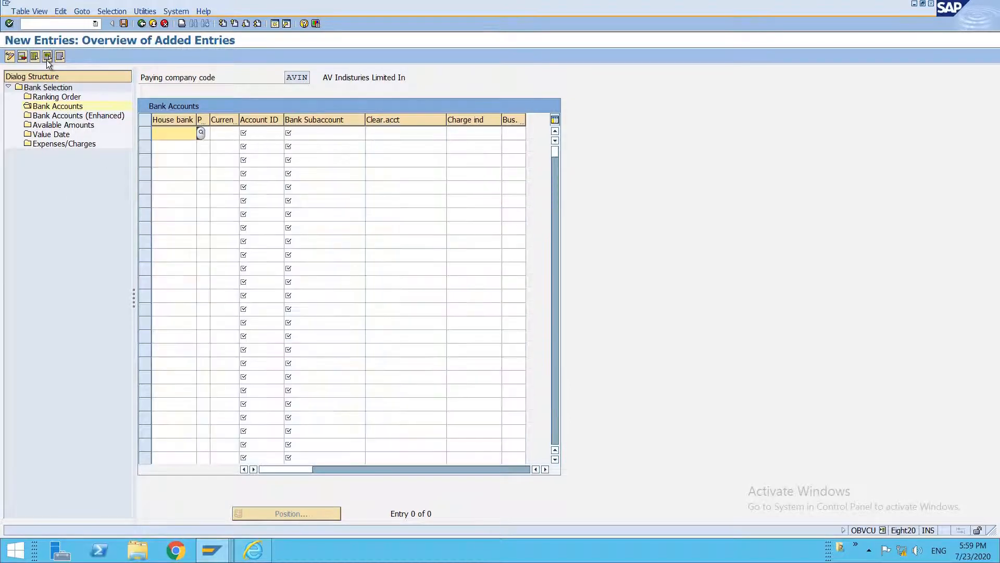
text(A)
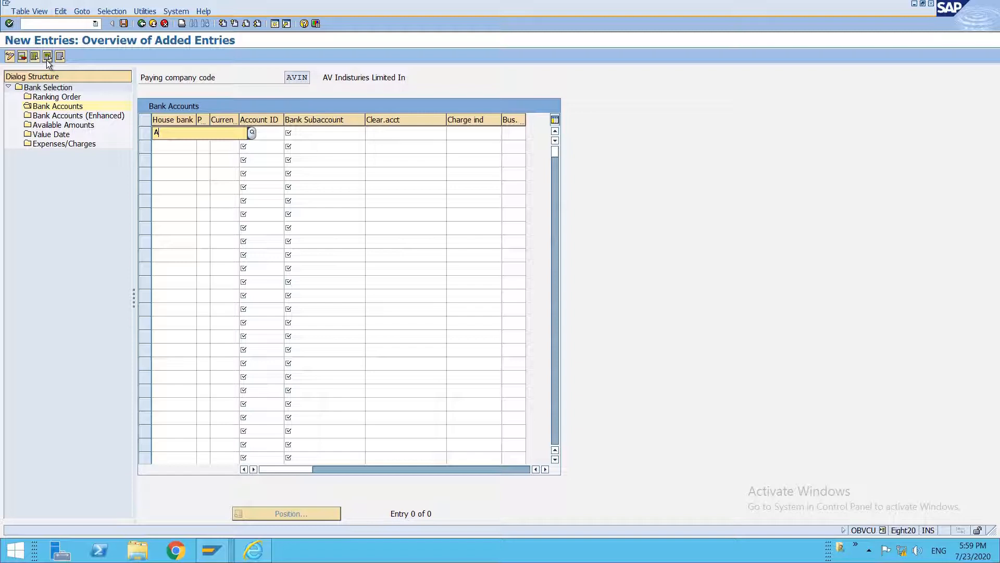
key(BackSpace)
text(HDFC1)
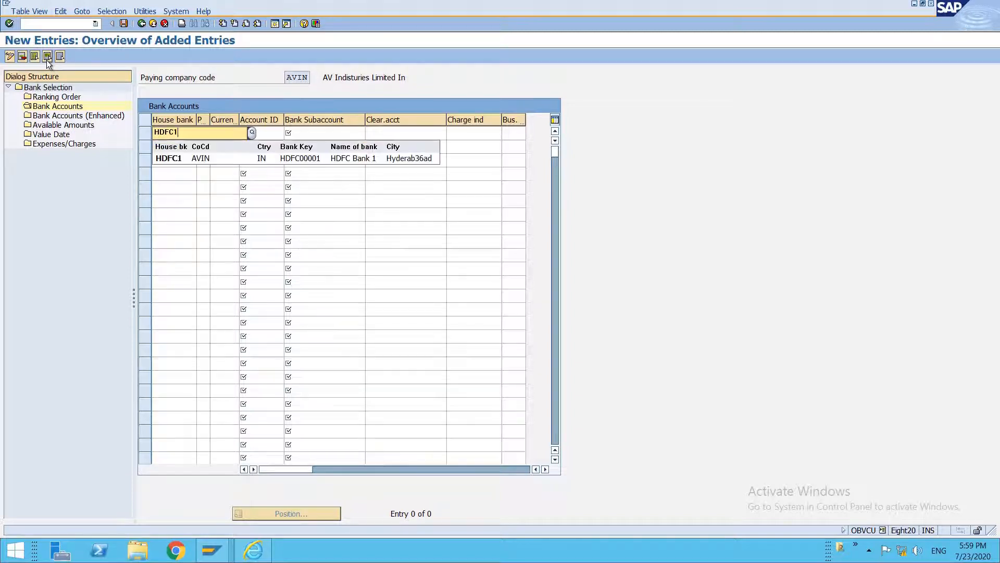
key(Tab)
text(1)
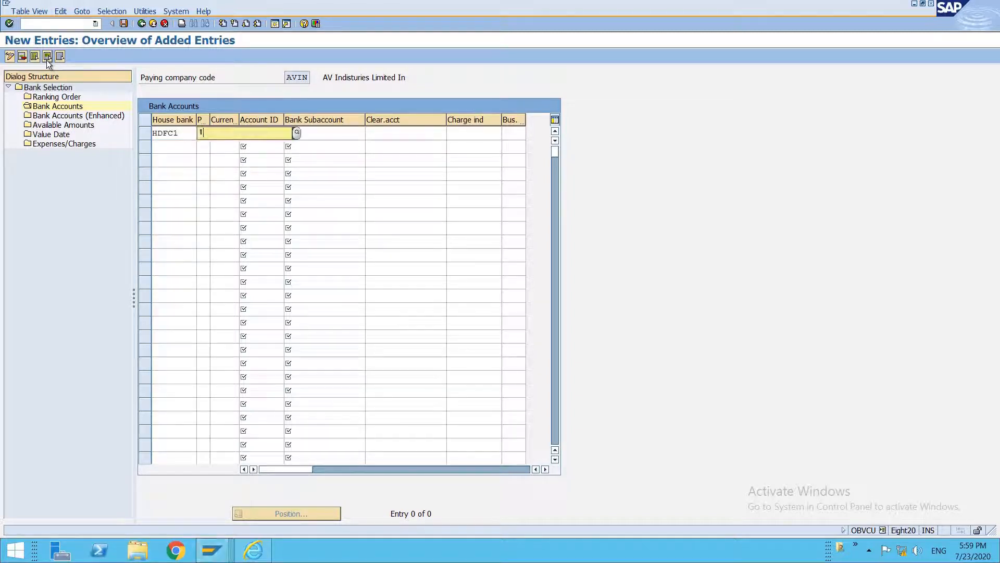
key(Tab)
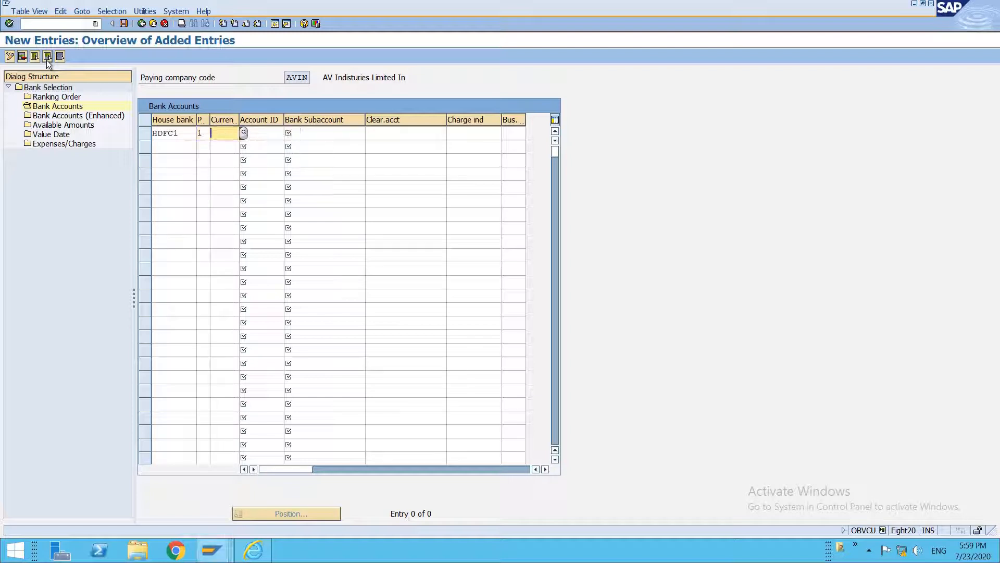
Set the currency to INR and the account ID to HDFC1 in the new bank accounts entry.
text(INR)
key(Tab)
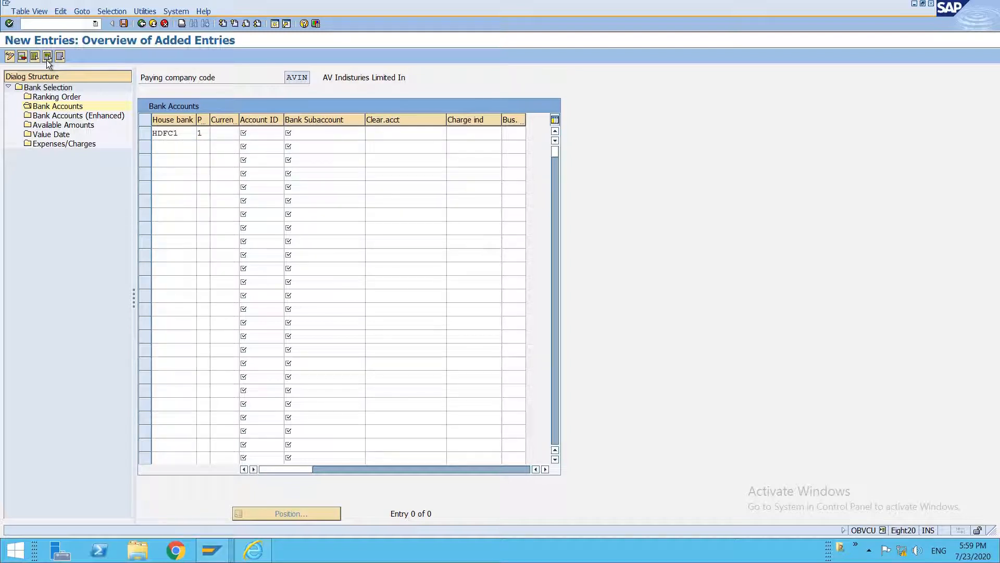
text(HDFC1)
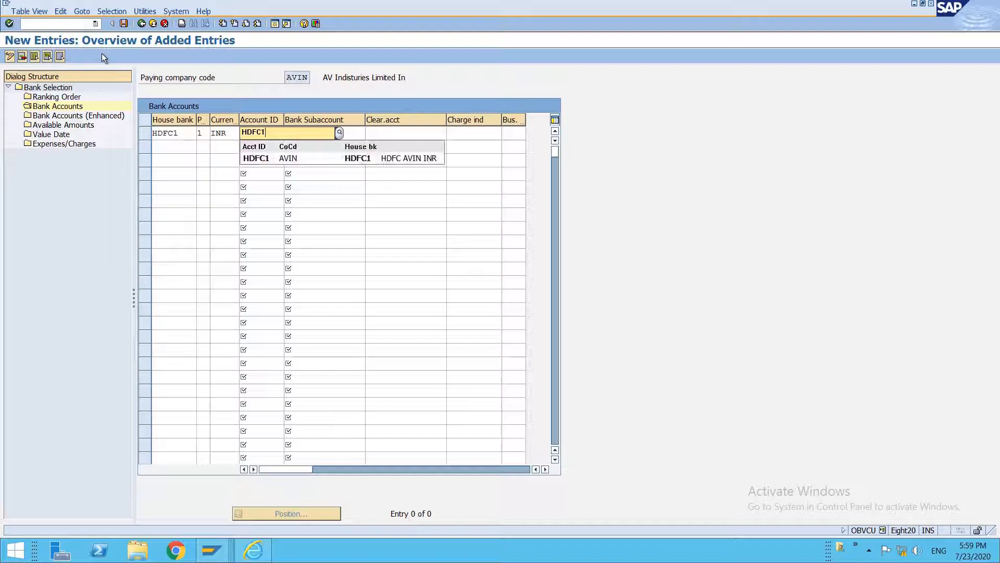
click(261, 158)
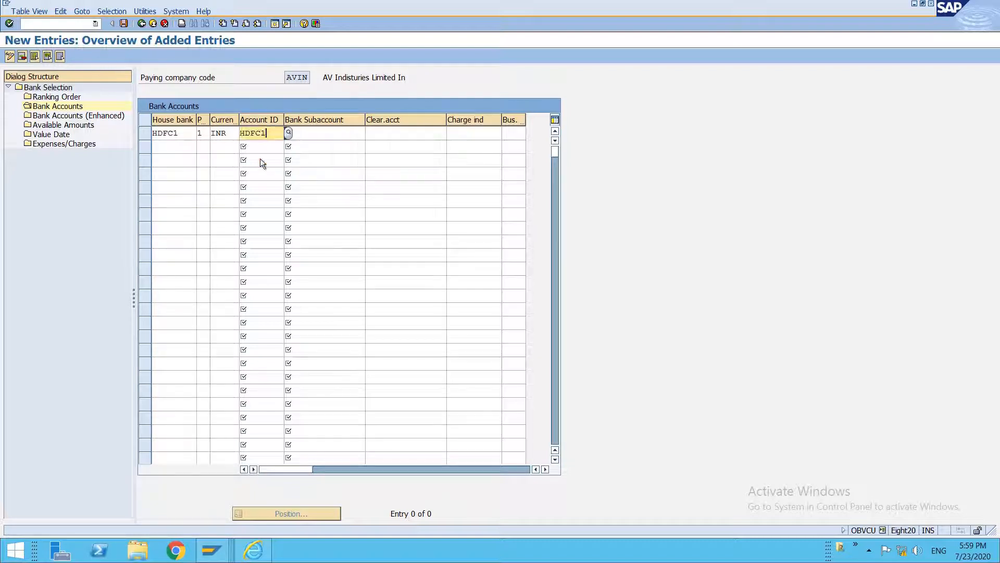
click(320, 146)
click(318, 132)
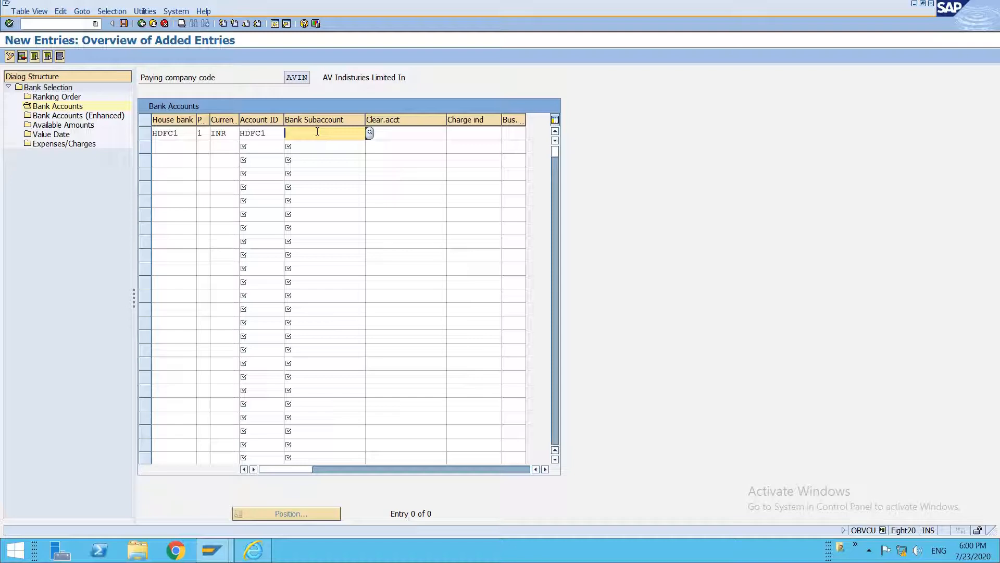
Switch to the G/L account maintenance session and start creating G/L account C012 in company code AVIN.
click(212, 550)
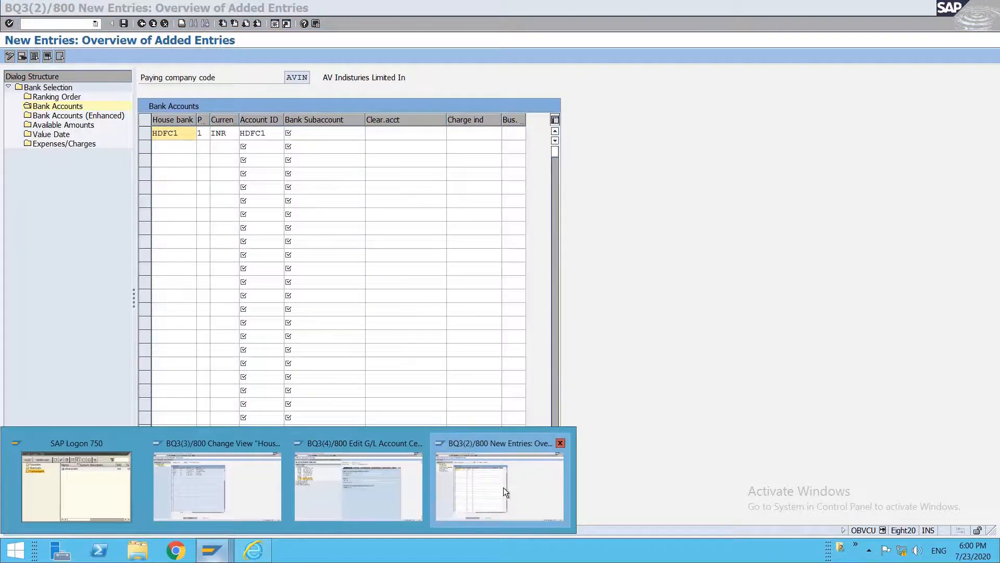
click(374, 483)
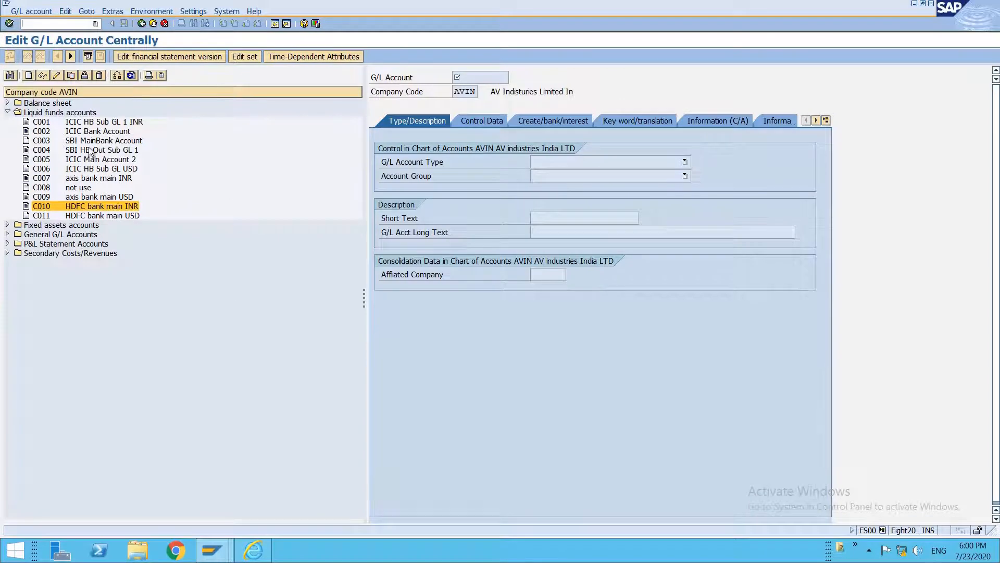
click(29, 75)
text(c01)
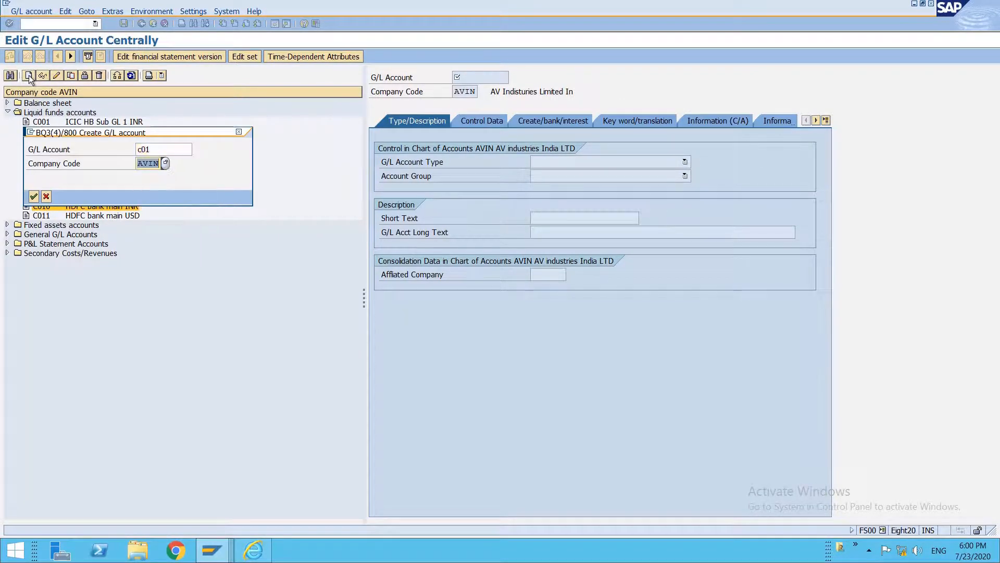
key(shift+Tab)
key(Right)
text(2)
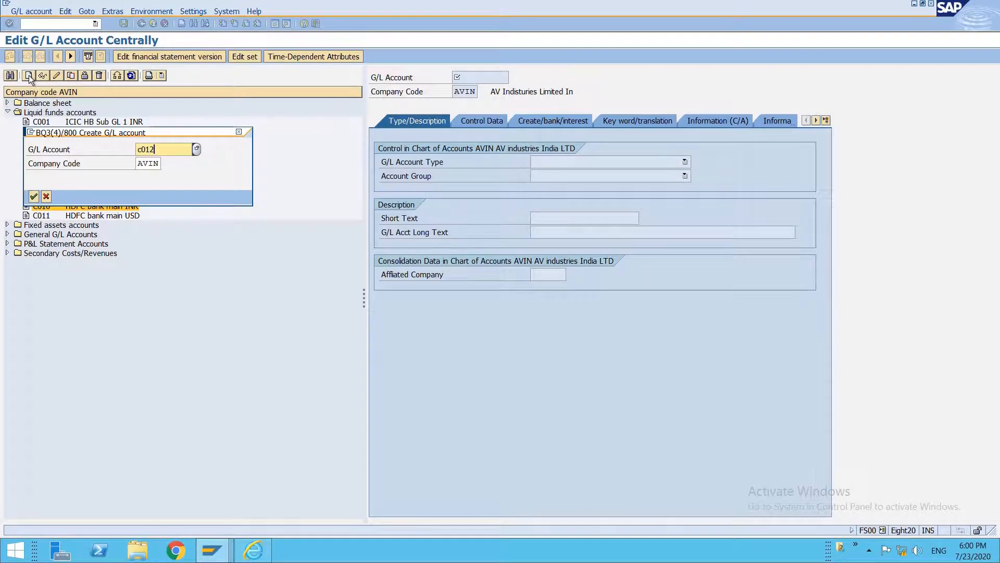
key(Return)
Classify G/L account C012 as a Balance Sheet Account in the CASH Liquid funds accounts group.
click(577, 162)
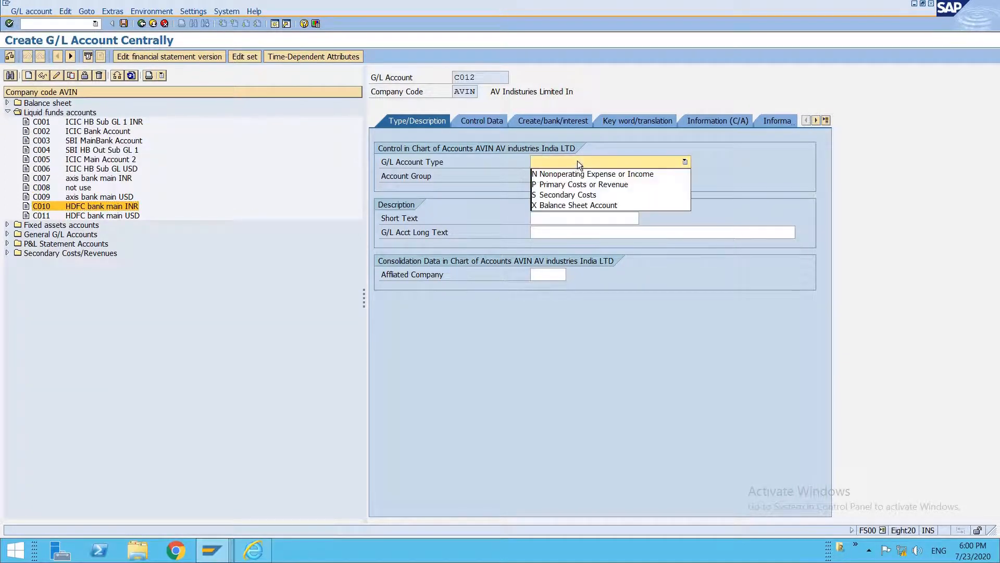
click(559, 204)
click(551, 176)
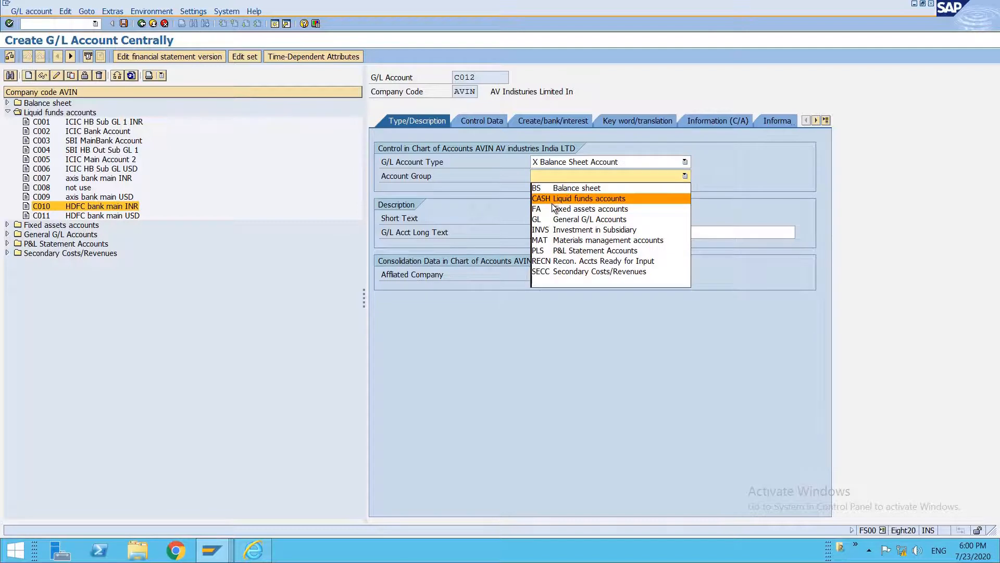
click(552, 203)
Enter "HDFC INR Out Acc" as both the short text and the long text of G/L account C012.
click(553, 219)
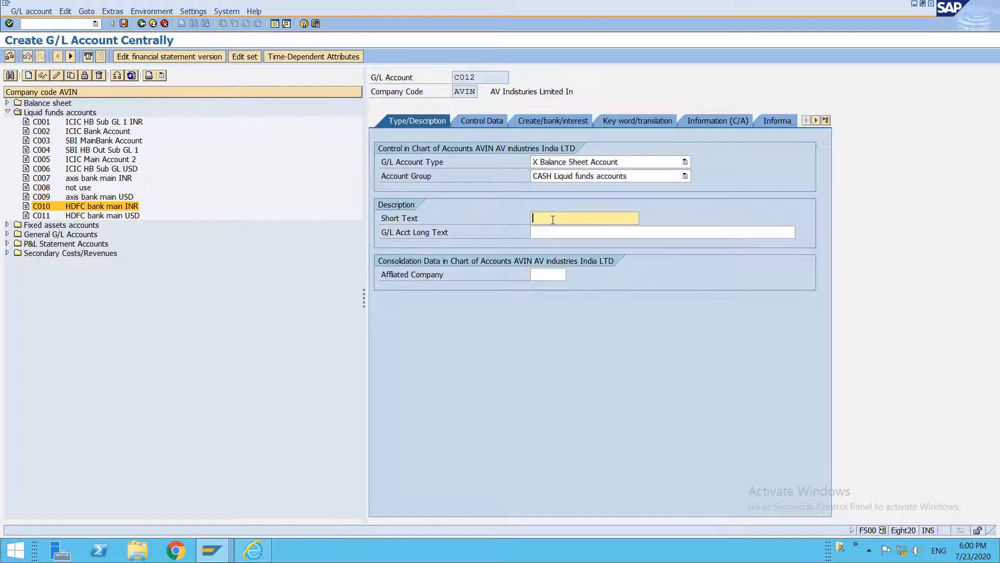
text(HDC)
key(BackSpace)
text(FC INR Out Acc)
click(610, 230)
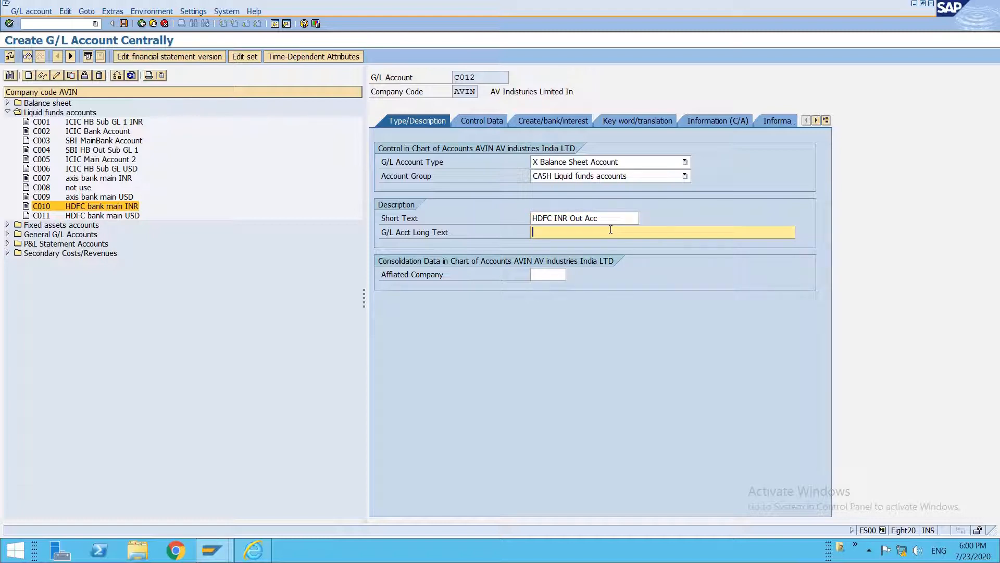
text(HDF)
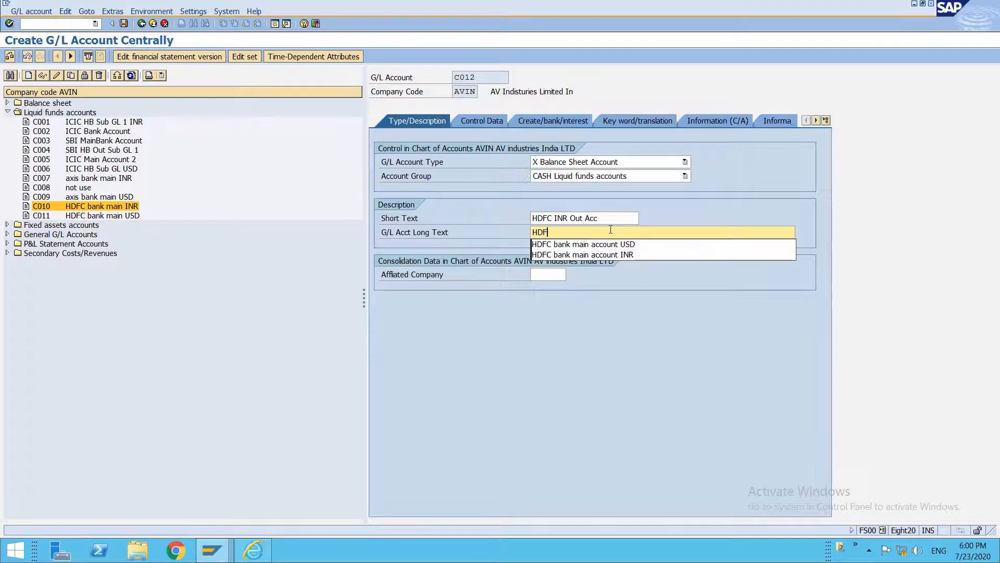
text(C INR Out Acc)
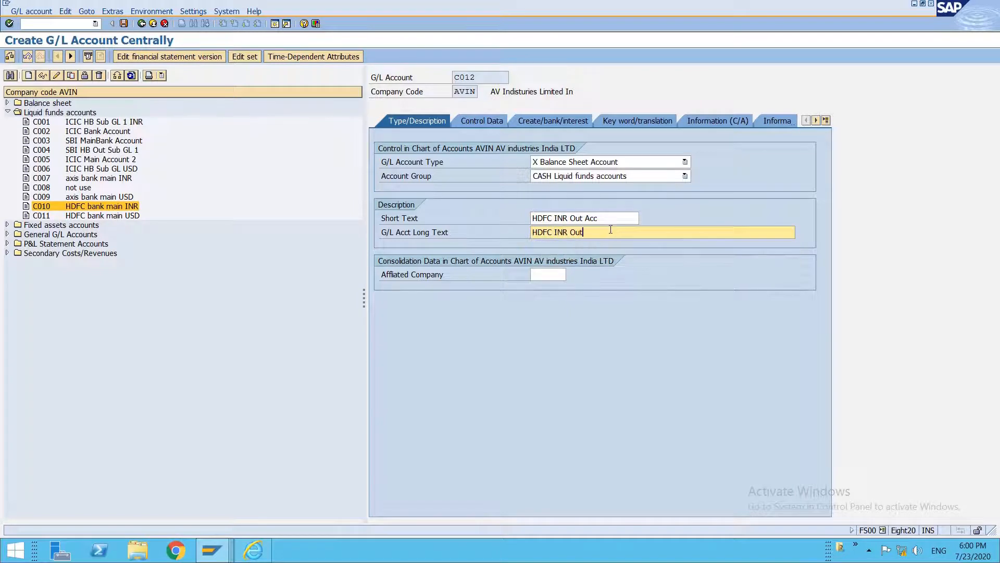
Enable Balances in Local Crcy Only and set the sort key to 001 in the control data of account C012.
click(490, 115)
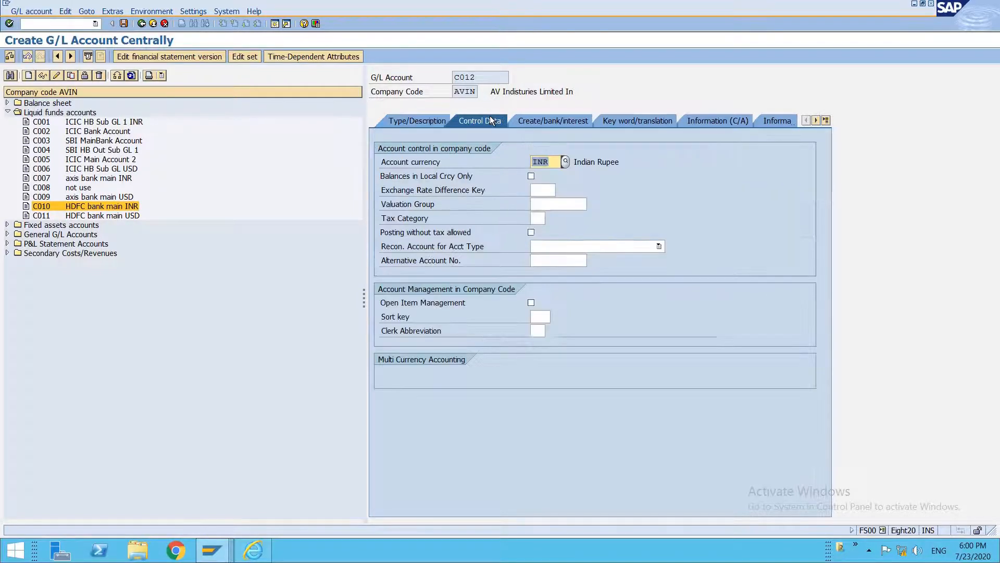
click(531, 176)
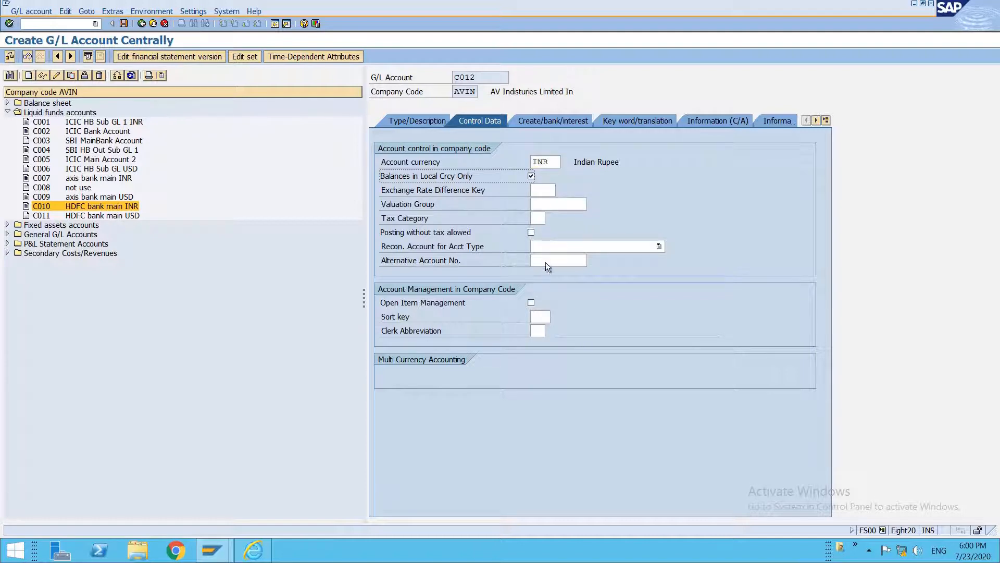
click(544, 316)
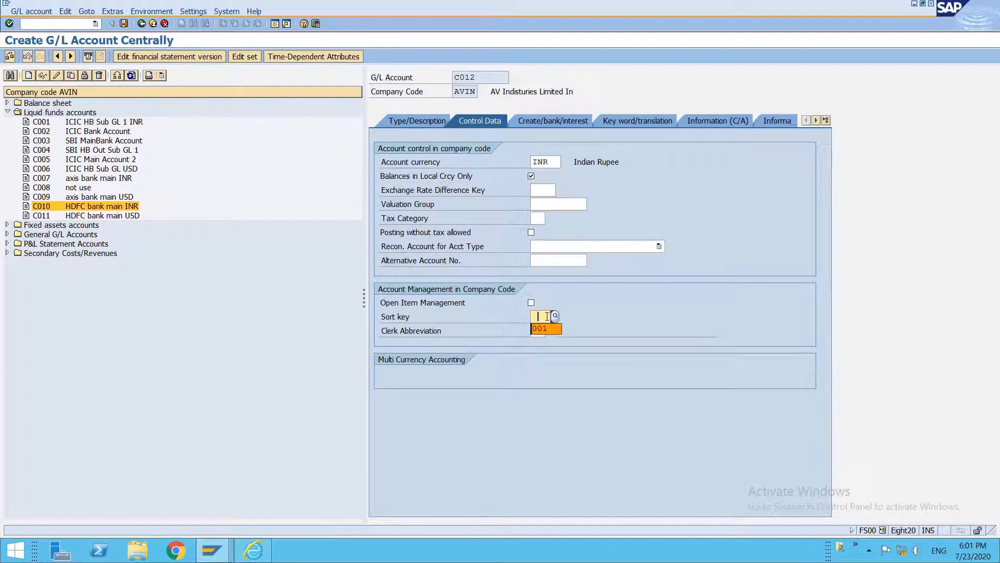
text(001)
For account C012, set field status group G005, mark it as relevant to cash flow, and enter house bank HDFC1.
click(550, 125)
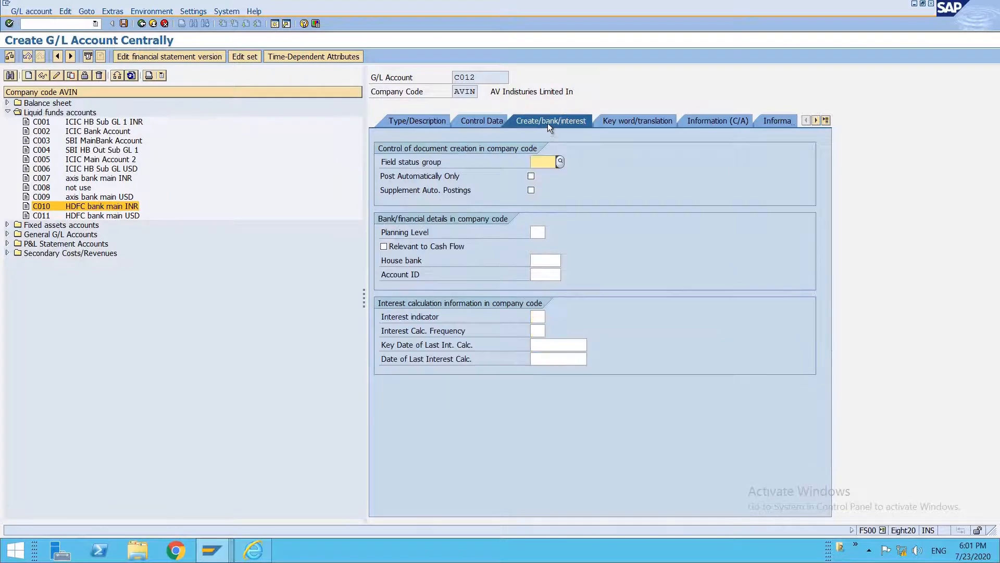
key(F4)
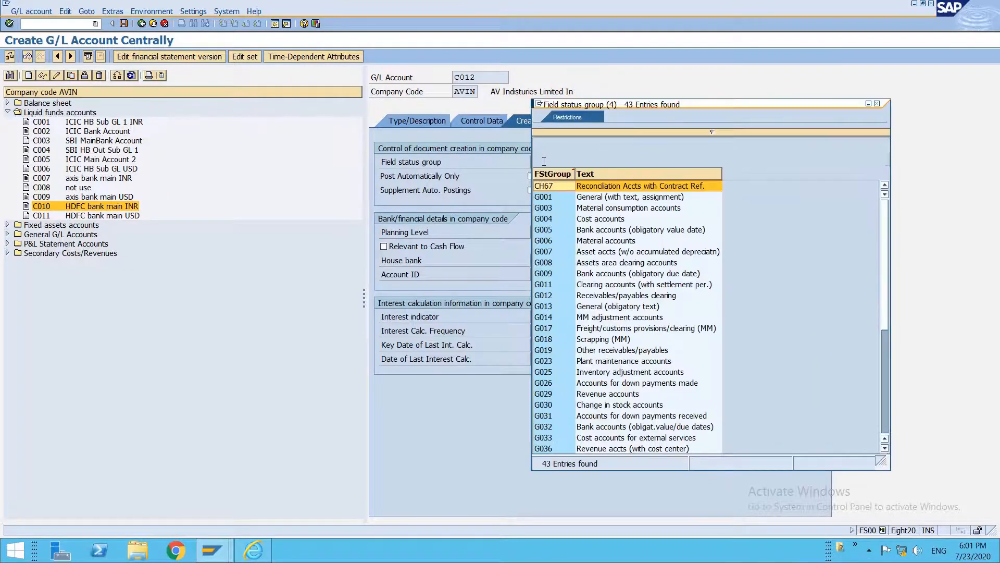
double_click(592, 229)
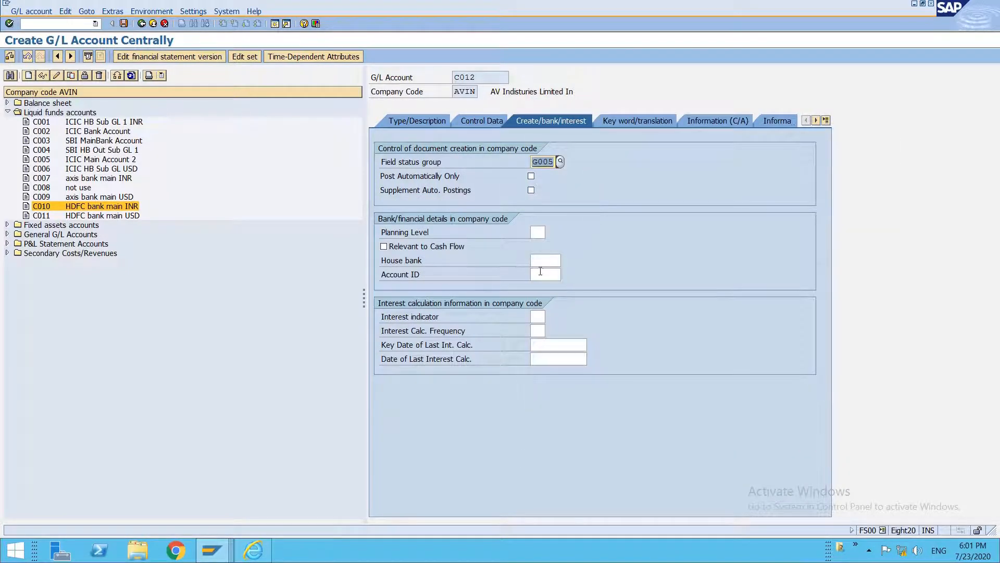
click(424, 246)
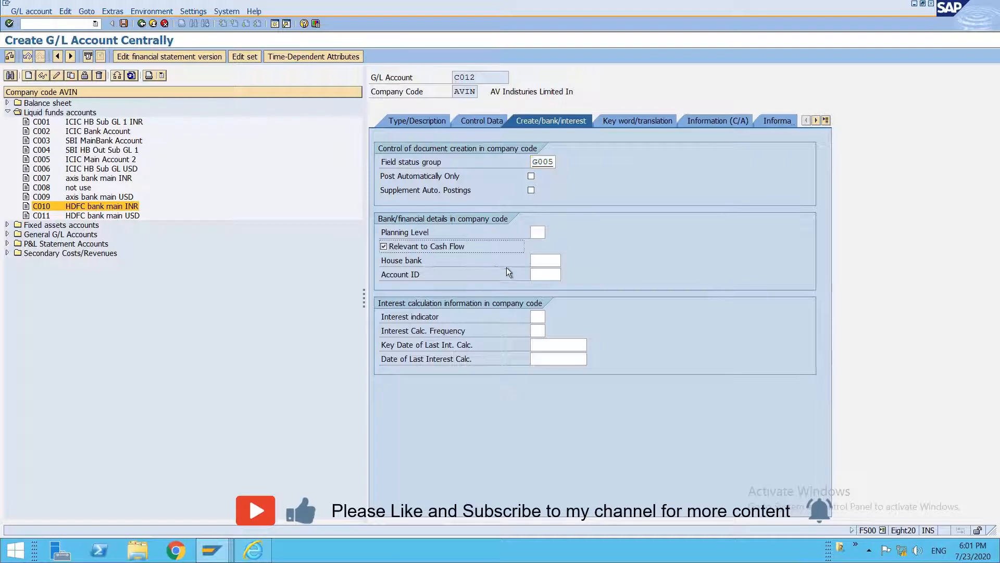
click(543, 261)
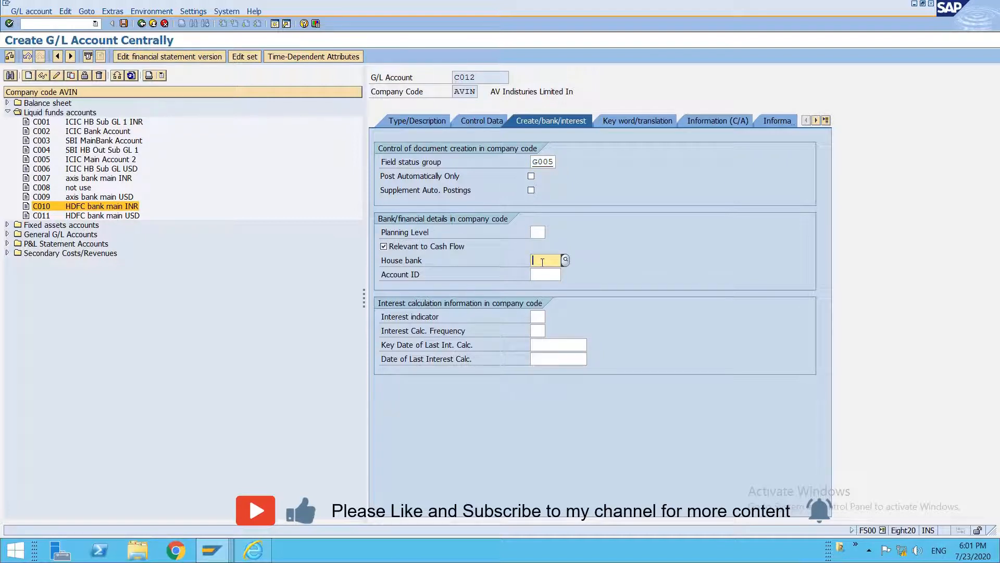
text(hdfc1)
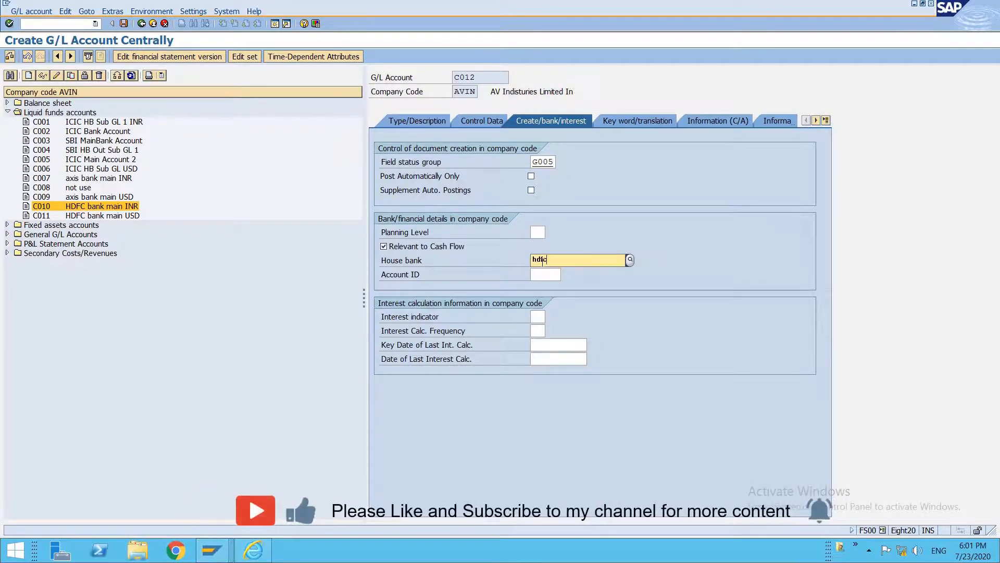
click(554, 273)
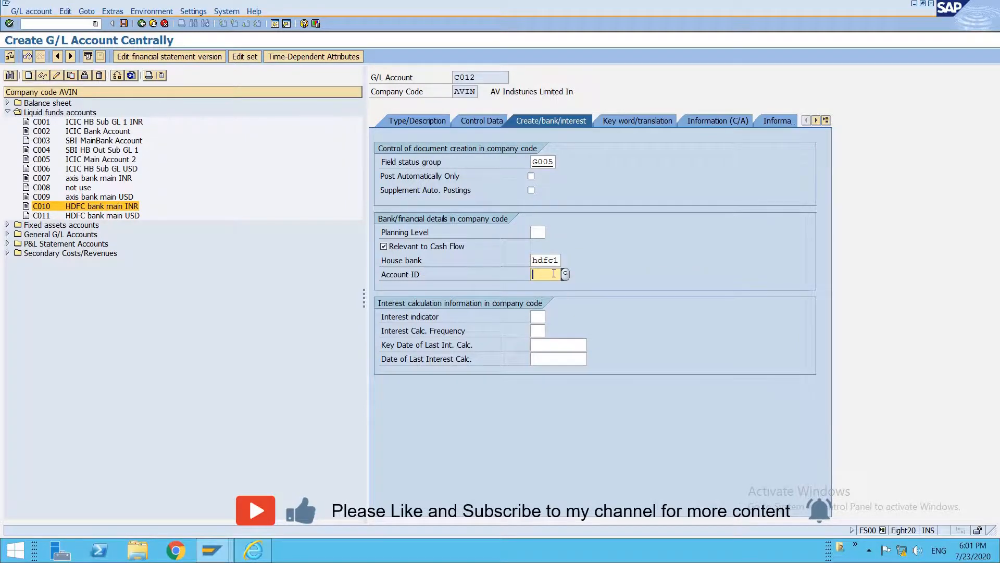
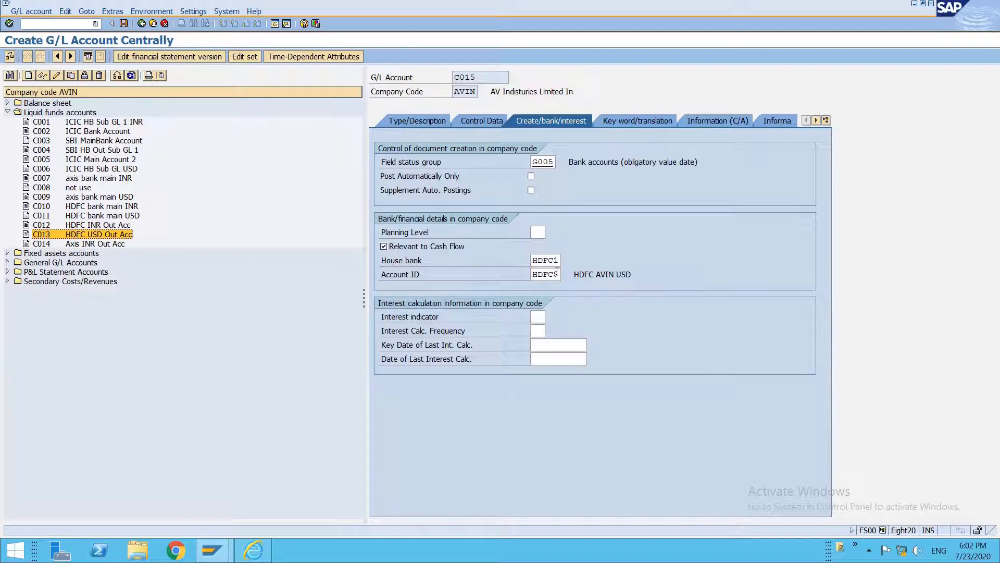
click(557, 273)
key(BackSpace)
key(BackSpace)
key(BackSpace)
key(BackSpace)
key(BackSpace)
text(a)
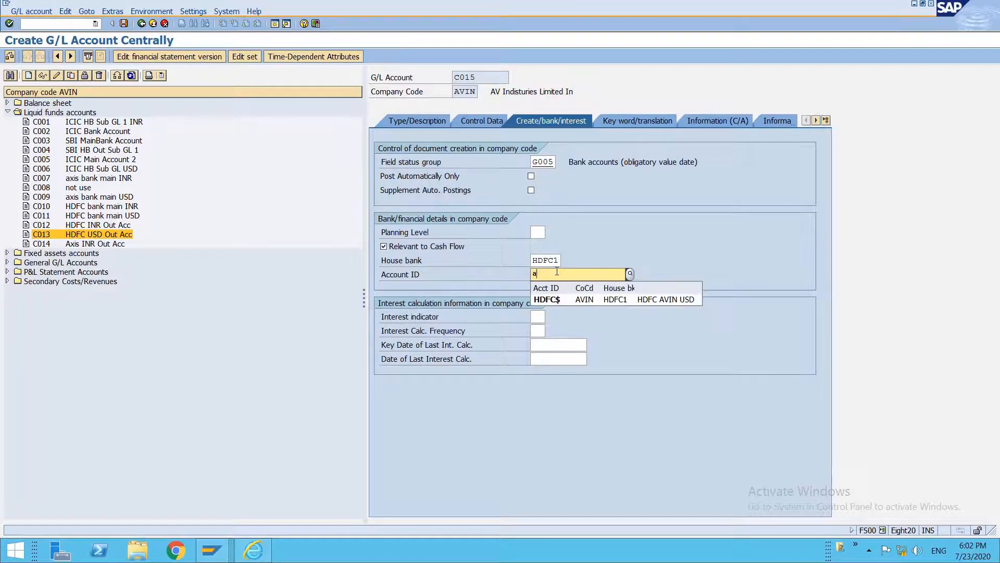
text(xis$)
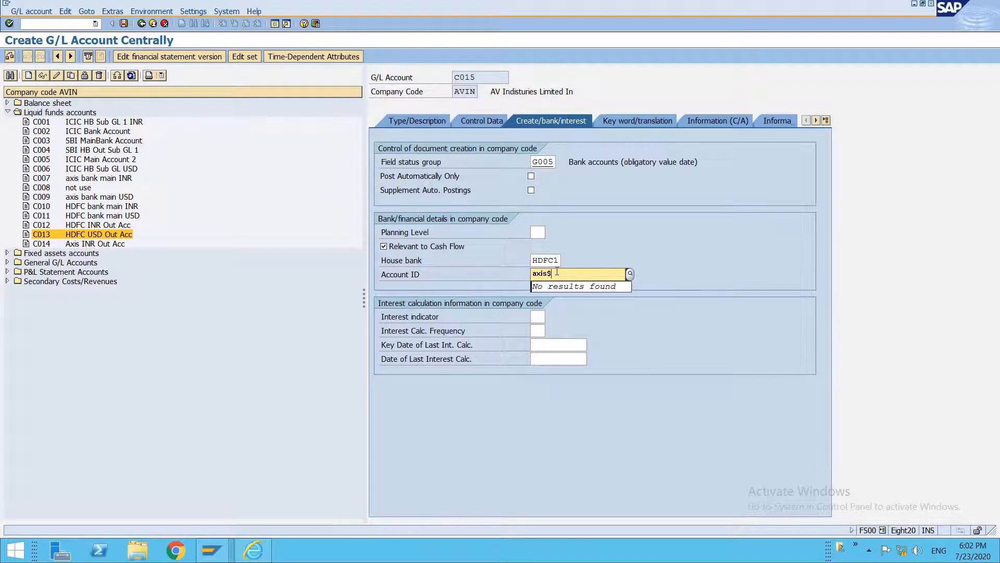
key(Escape)
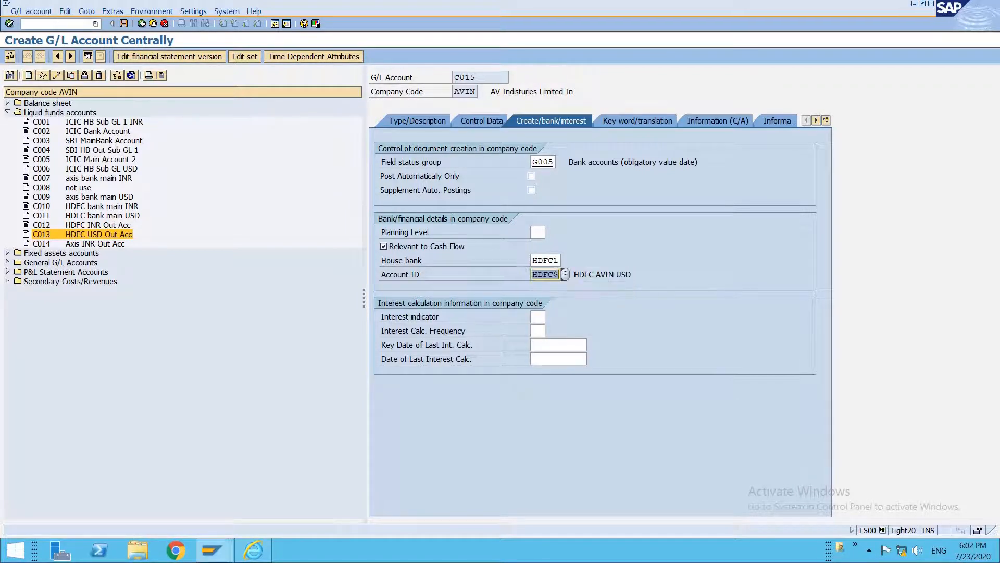
Set the house bank to AXIS1 and the account ID to AXIS$ for G/L account C015.
key(shift+Tab)
text(axis1)
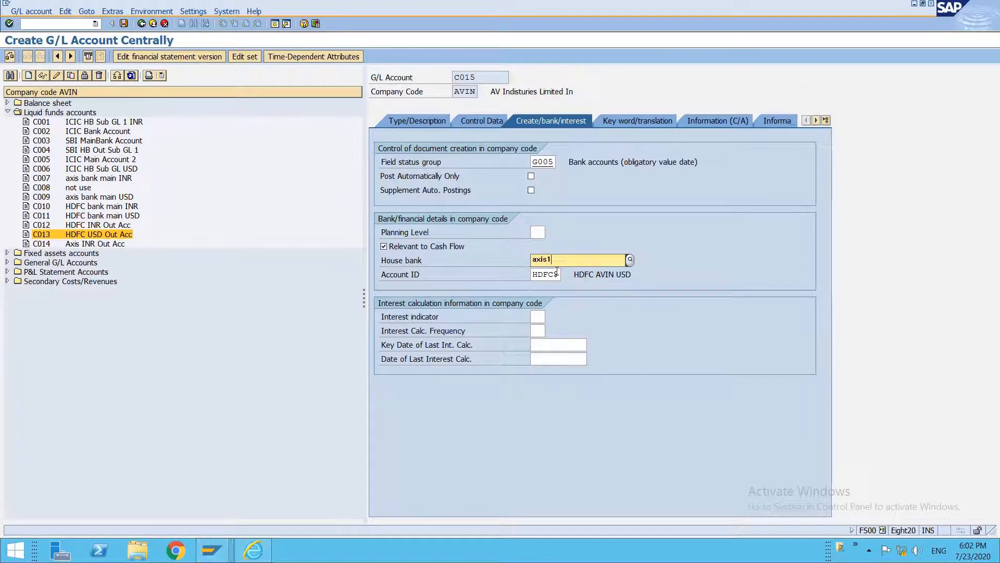
key(Tab)
text(axis$)
key(Return)
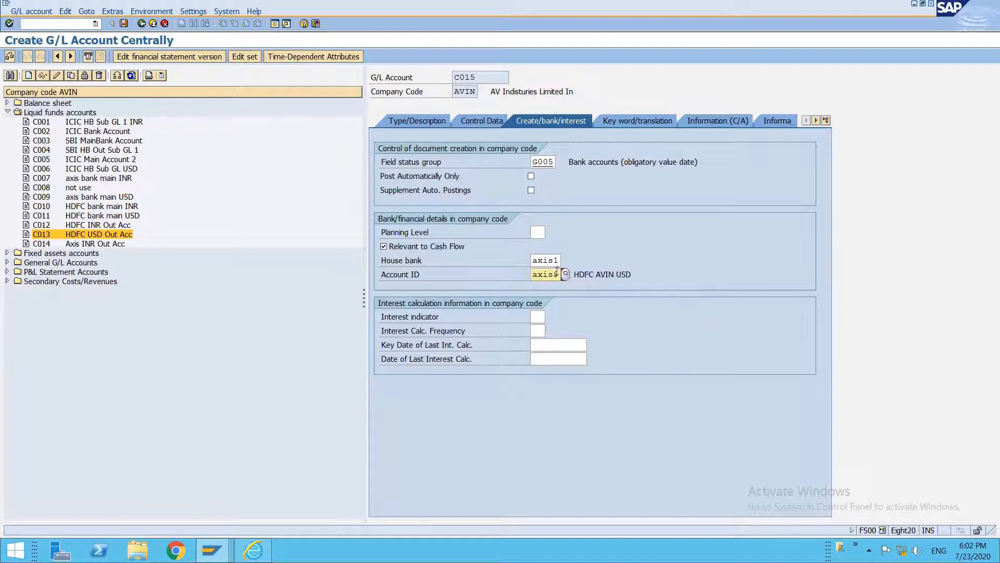
Change the short and long texts of account C015 to "Axis USD Out Acc" and save the account.
click(471, 122)
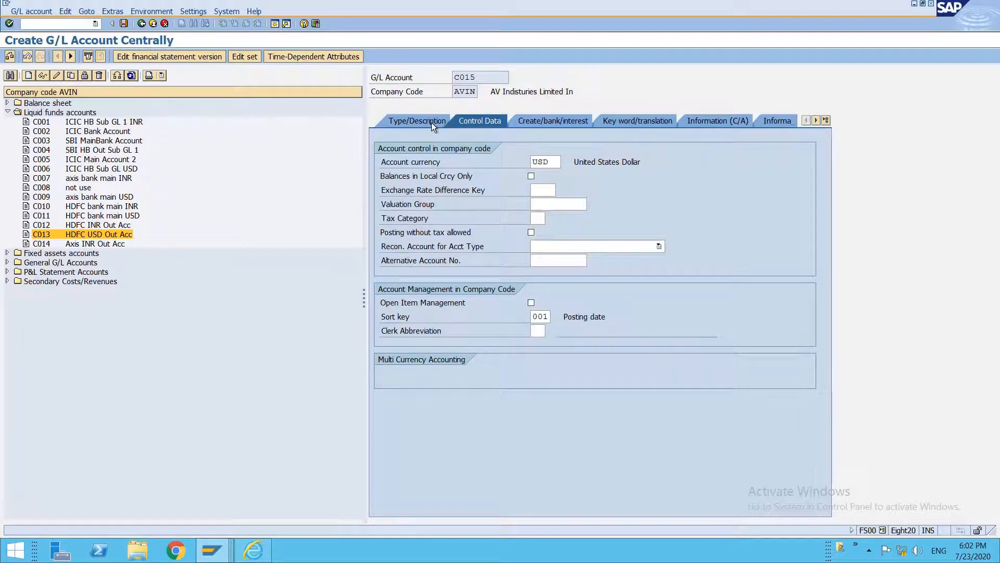
click(432, 123)
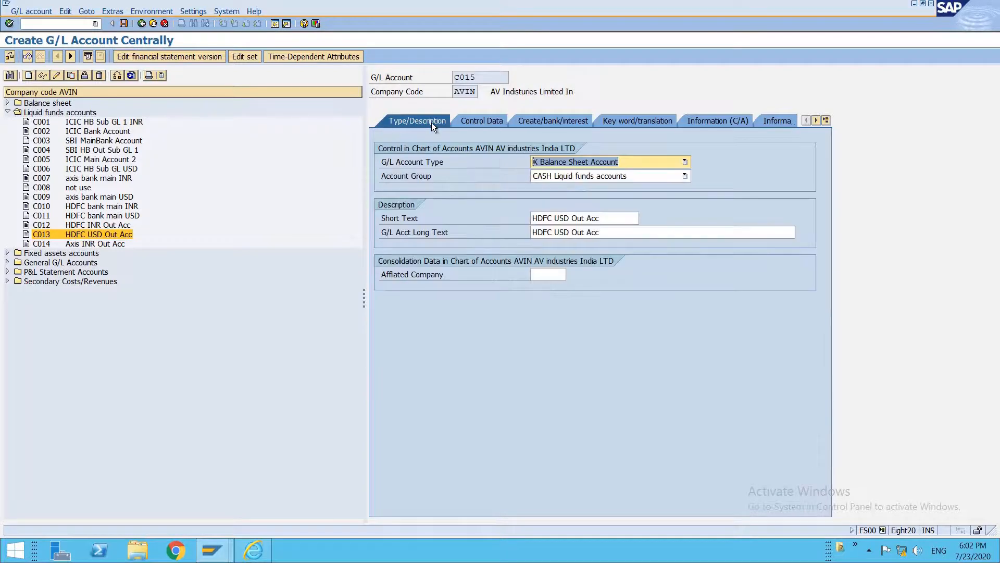
double_click(552, 219)
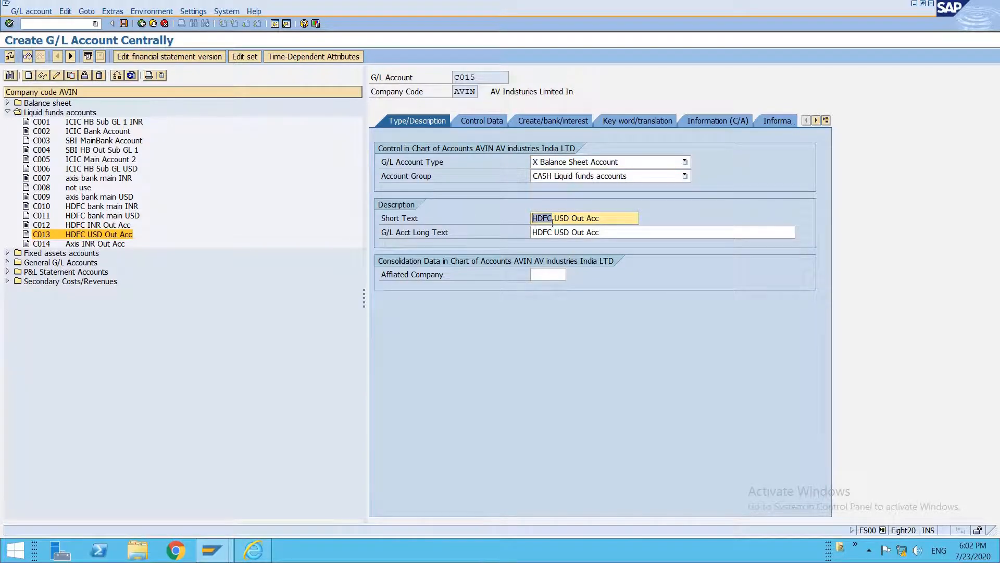
text(Axis)
key(Down)
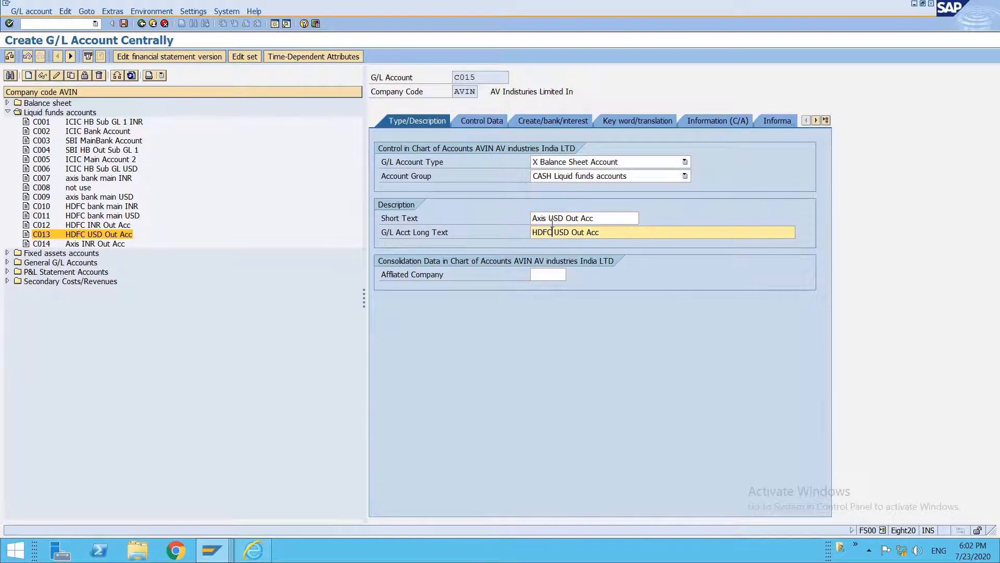
key(shift+Home)
text(Axis)
key(ctrl+s)
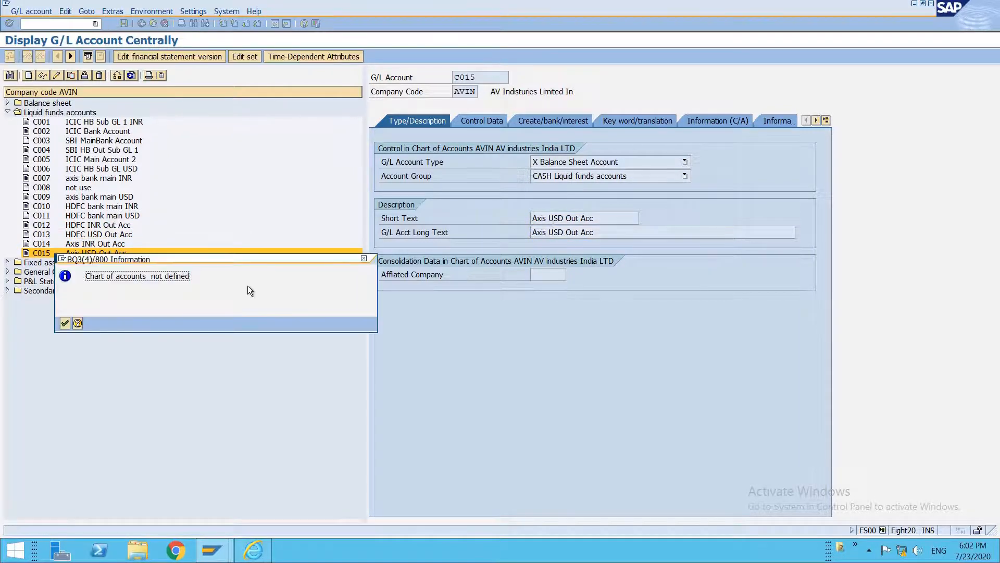
key(Return)
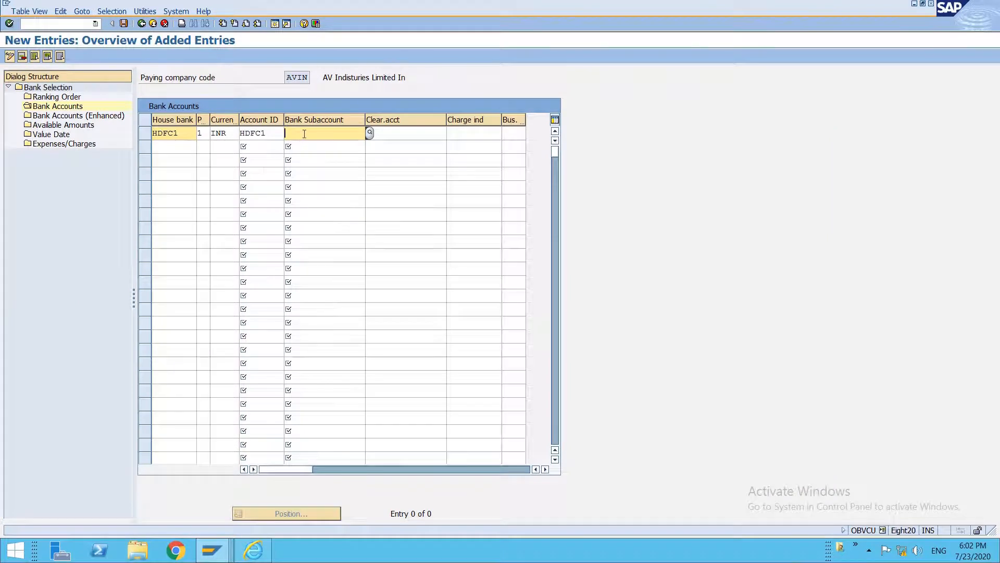
Assign bank subaccount C012 to the HDFC1 INR entry and start a second HDFC1 entry with payment method 1 and currency USD.
text(C012)
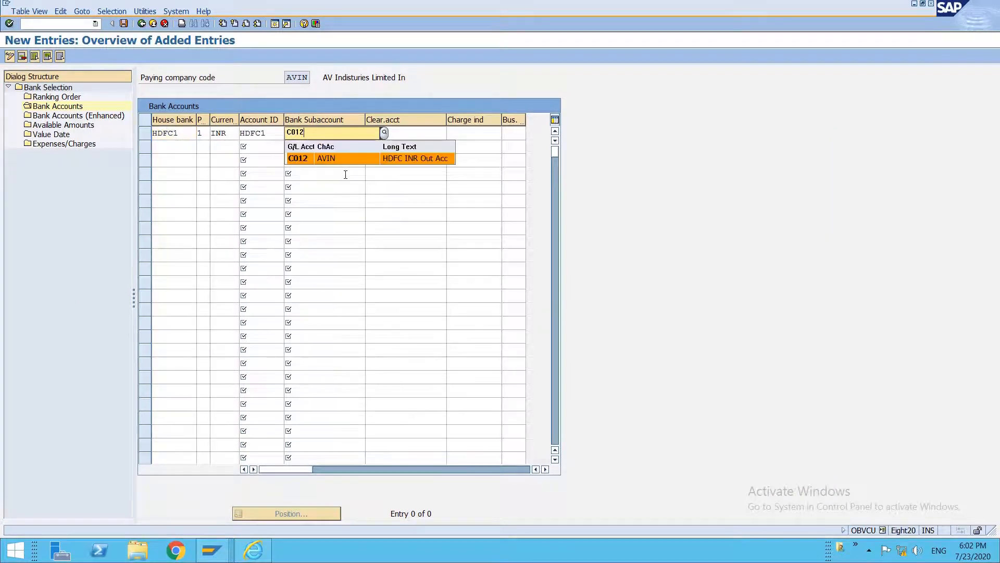
click(351, 157)
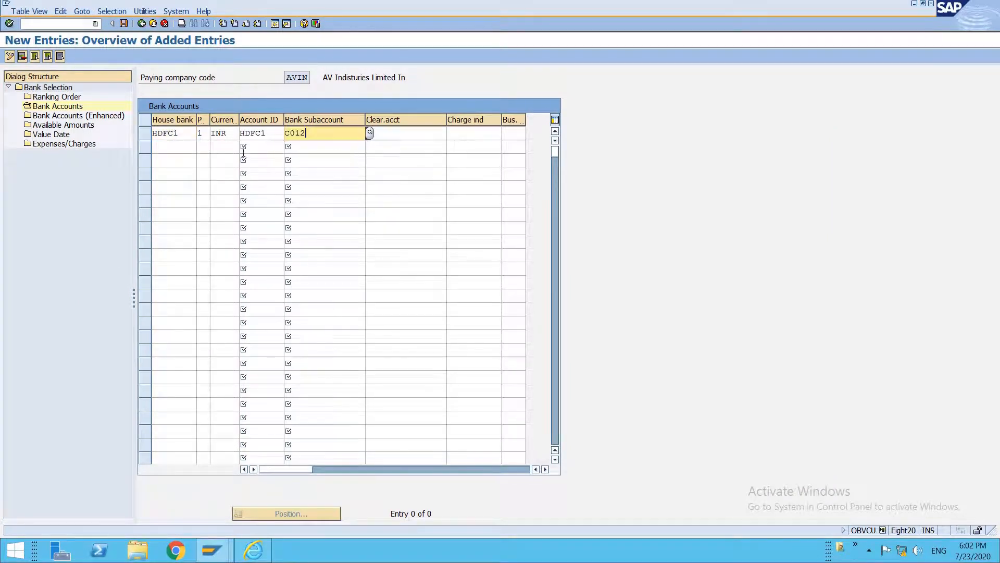
click(176, 146)
text(HDFC)
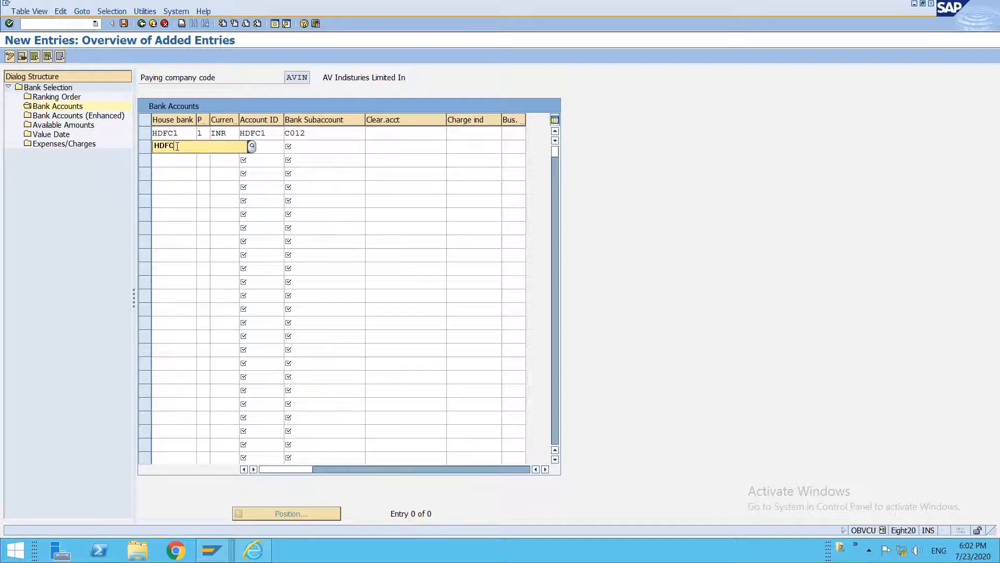
text(1)
key(Tab)
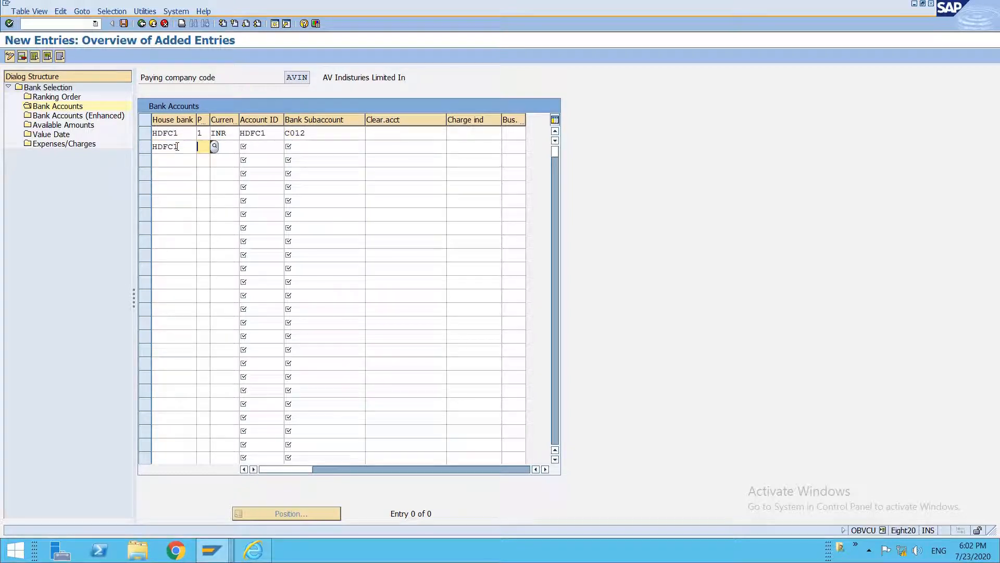
text(1)
key(Tab)
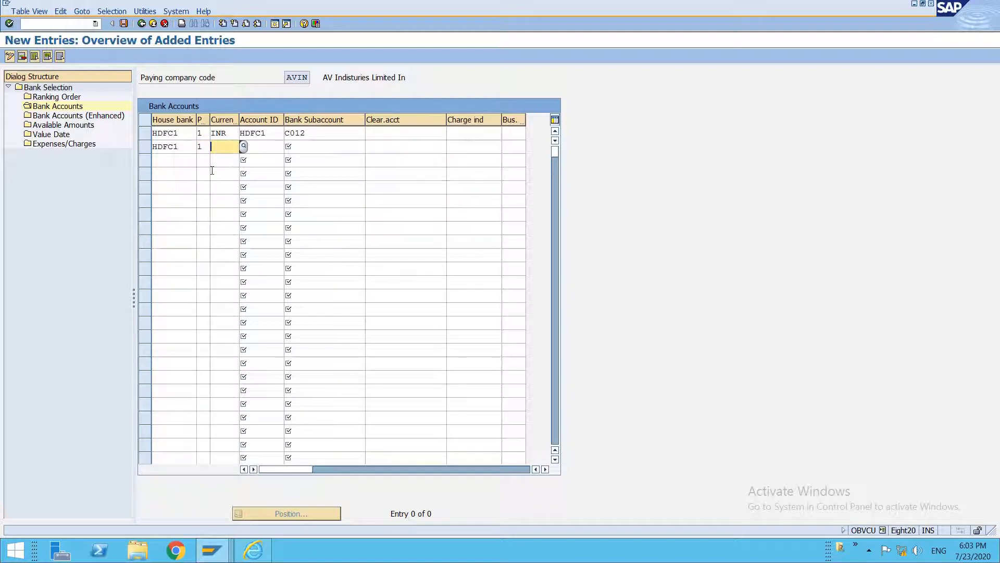
text(USD)
key(Tab)
text(HDFC)
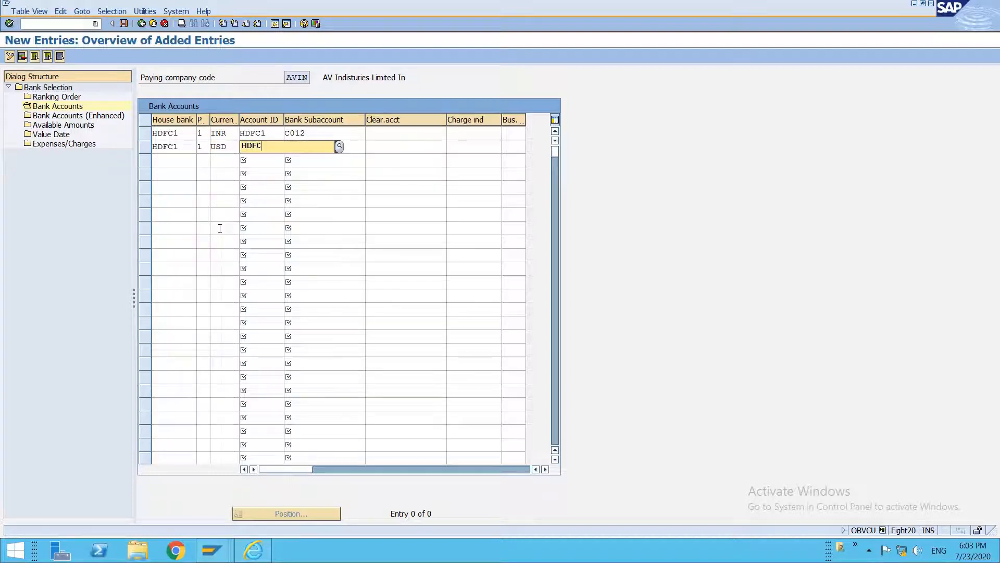
key(F4)
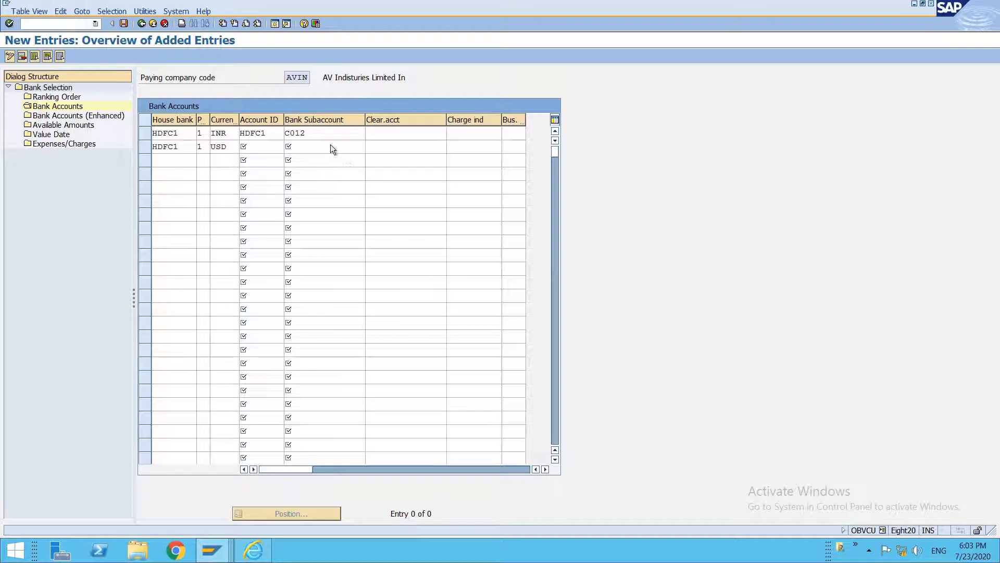
key(BackSpace)
key(BackSpace)
key(BackSpace)
key(BackSpace)
Set account ID HDFC$ and bank subaccount C013 for the HDFC1 USD entry.
click(304, 149)
key(shift+Tab)
text(HDFC$)
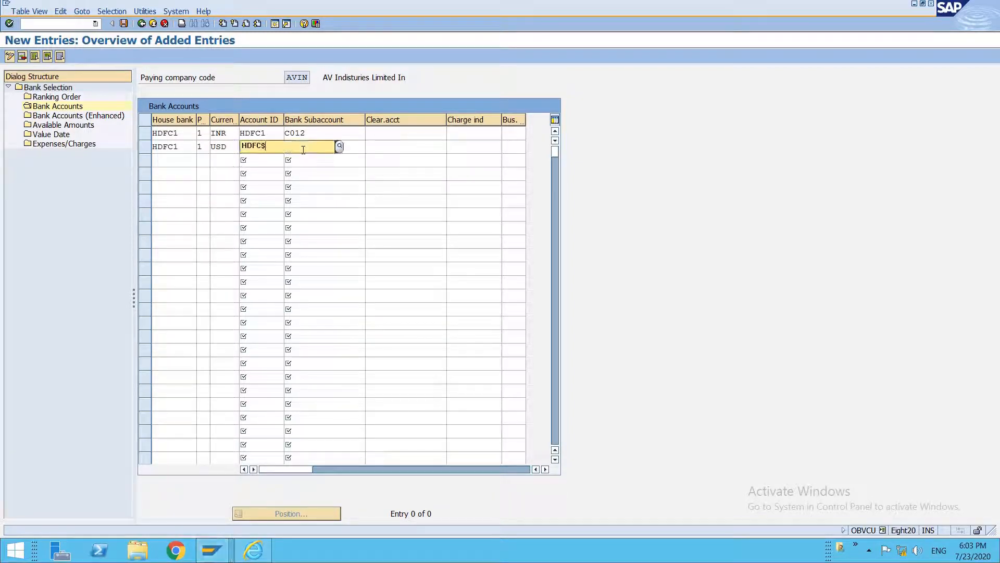
key(Tab)
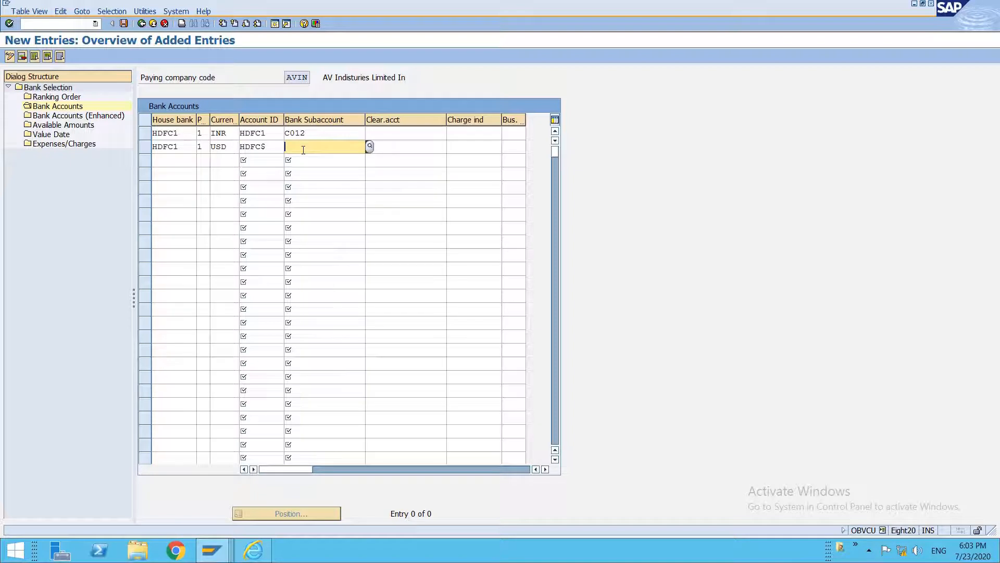
text(c013)
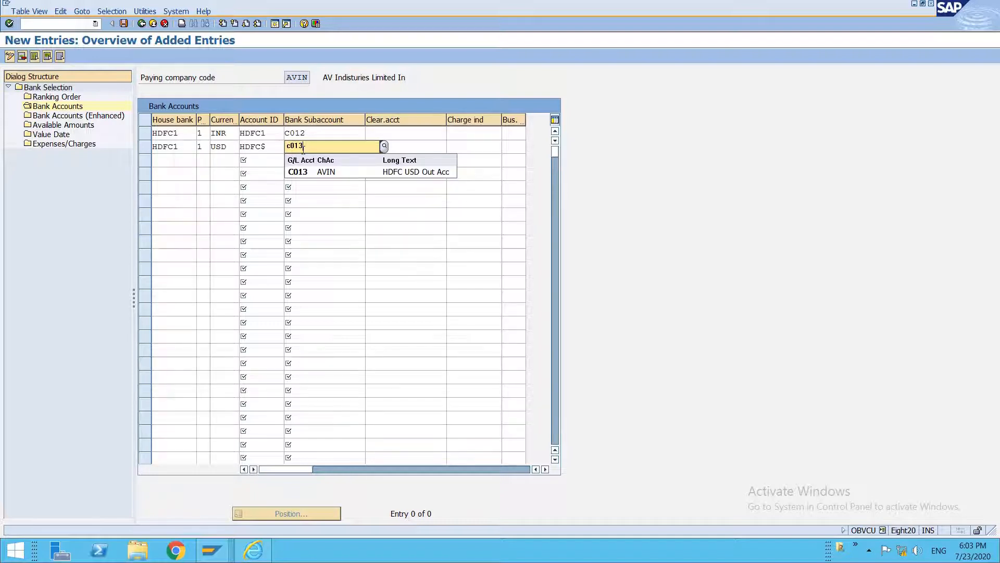
click(310, 174)
click(172, 162)
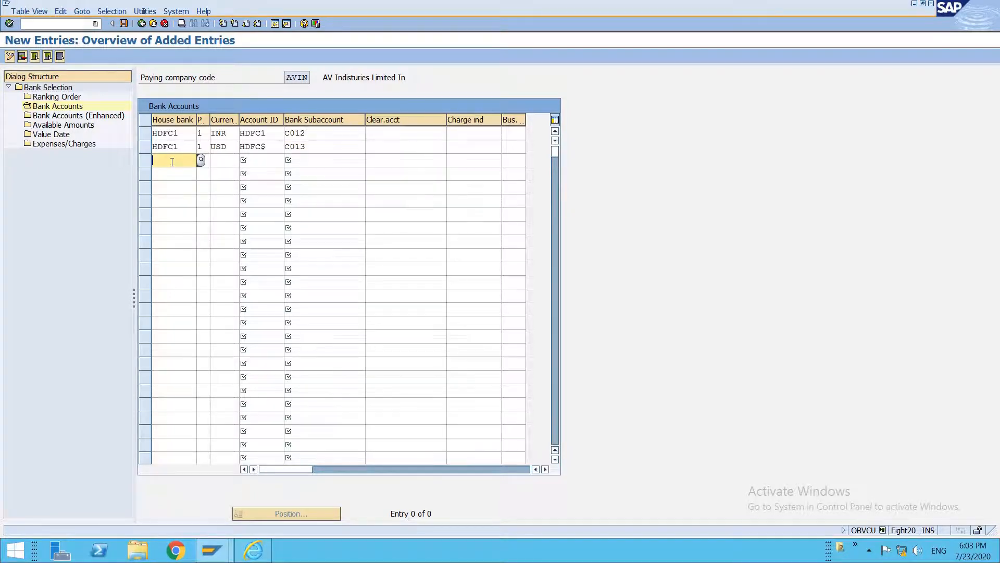
text(HDFC)
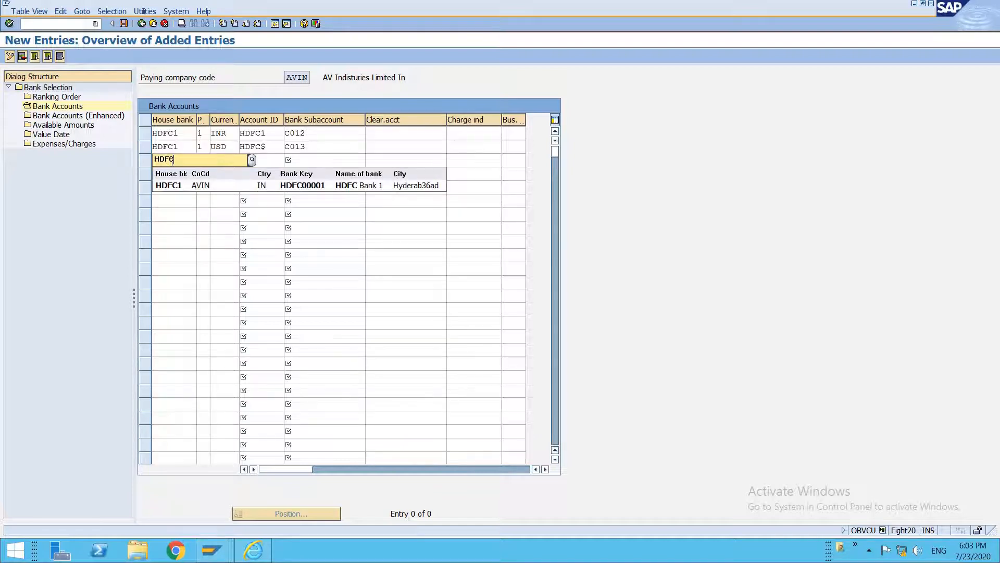
key(BackSpace)
key(BackSpace)
key(BackSpace)
key(BackSpace)
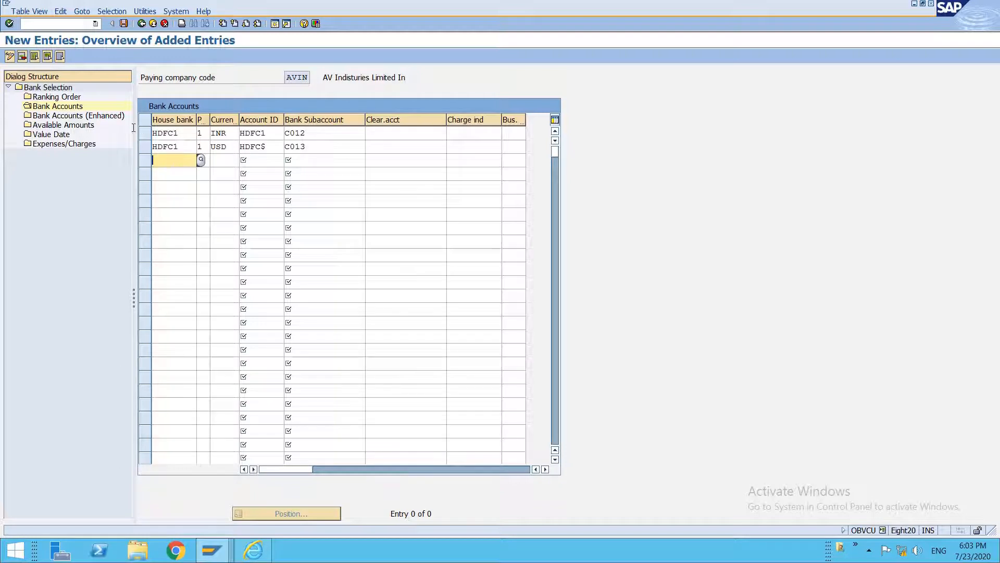
key(Return)
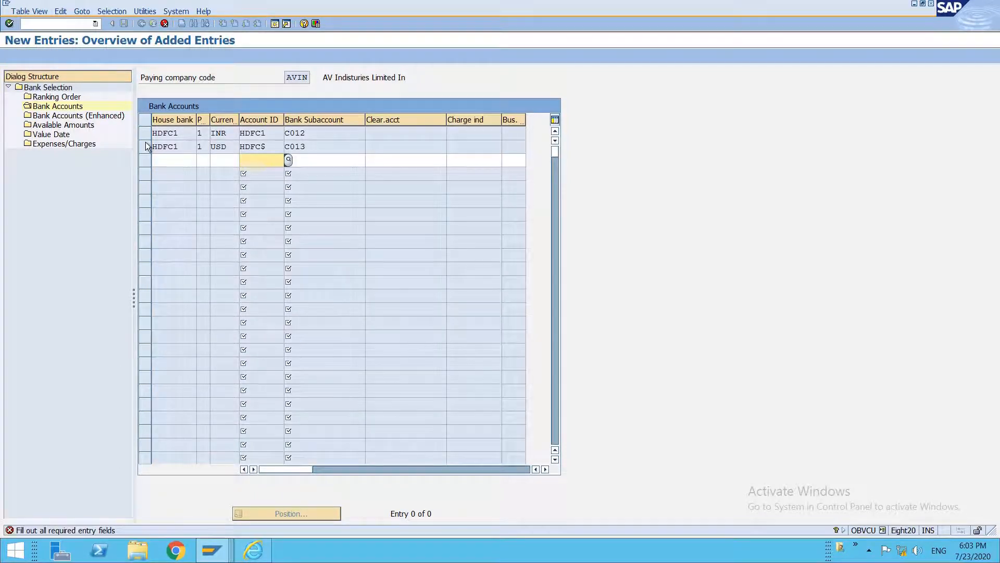
Add a bank account entry for house bank AXIS1 with payment method 1, currency INR, account ID AXIS1 and bank subaccount C014.
click(181, 161)
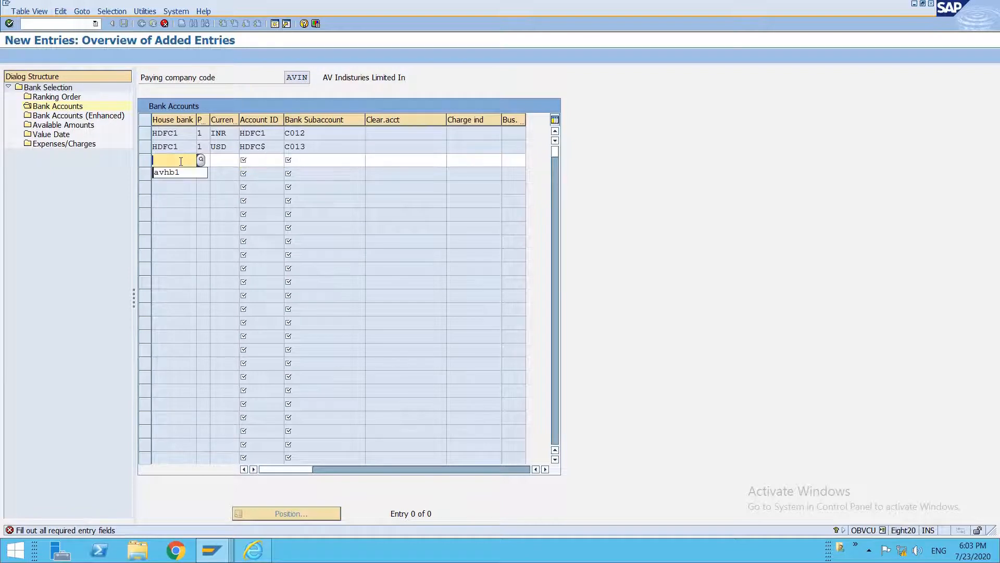
text(AXIS1)
key(Tab)
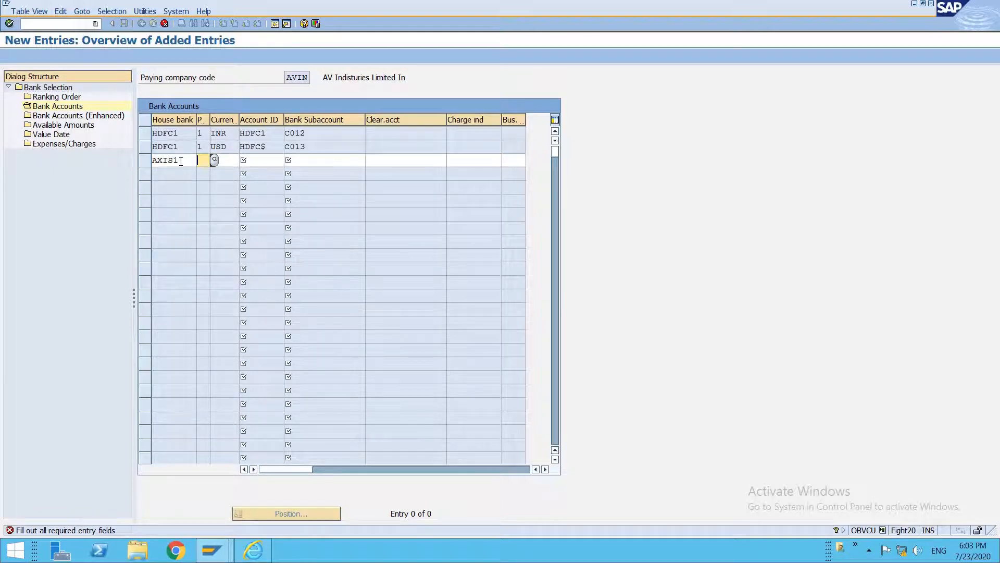
text(1)
key(Tab)
text(inr)
key(Tab)
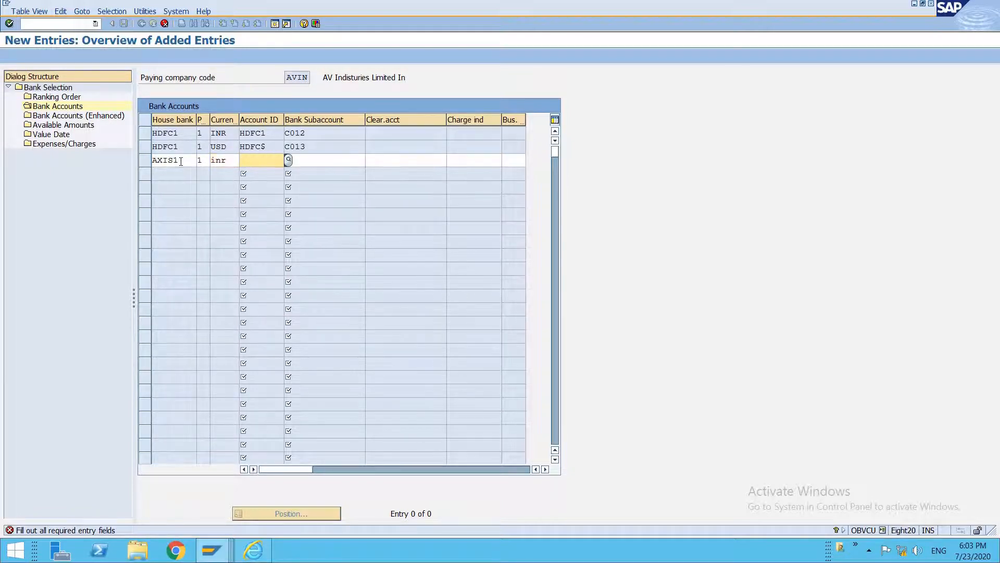
text(AXIS1)
key(Tab)
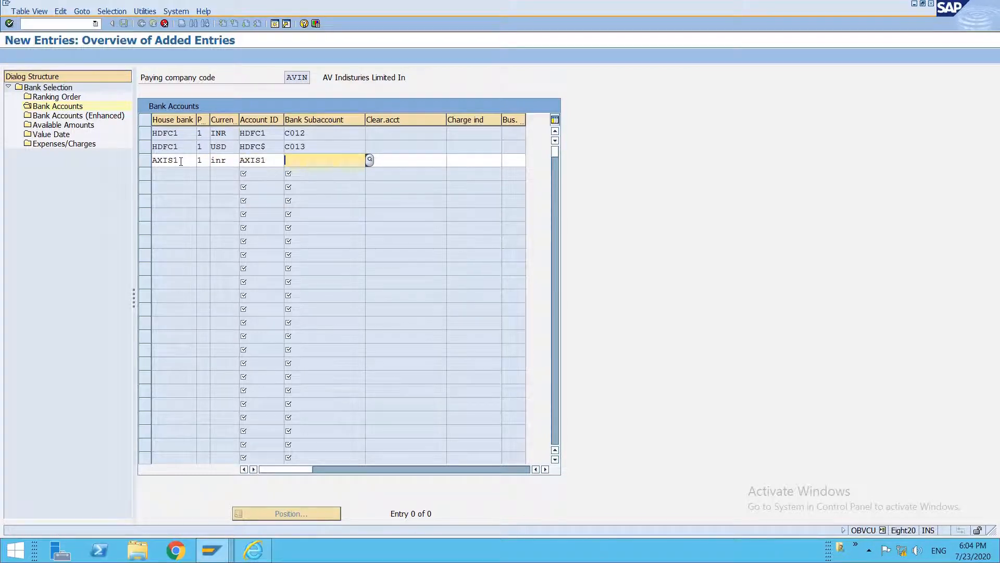
text(C014)
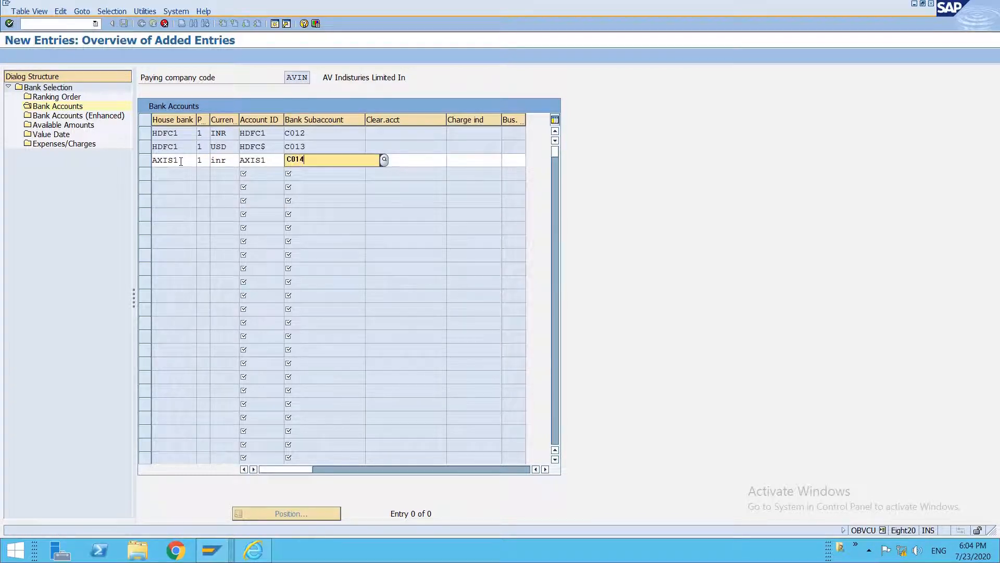
key(Return)
Enter a row for house bank AXIS2 with payment method 1, currency USD, account ID AXIS$ and bank subaccount C015.
text(AXIS)
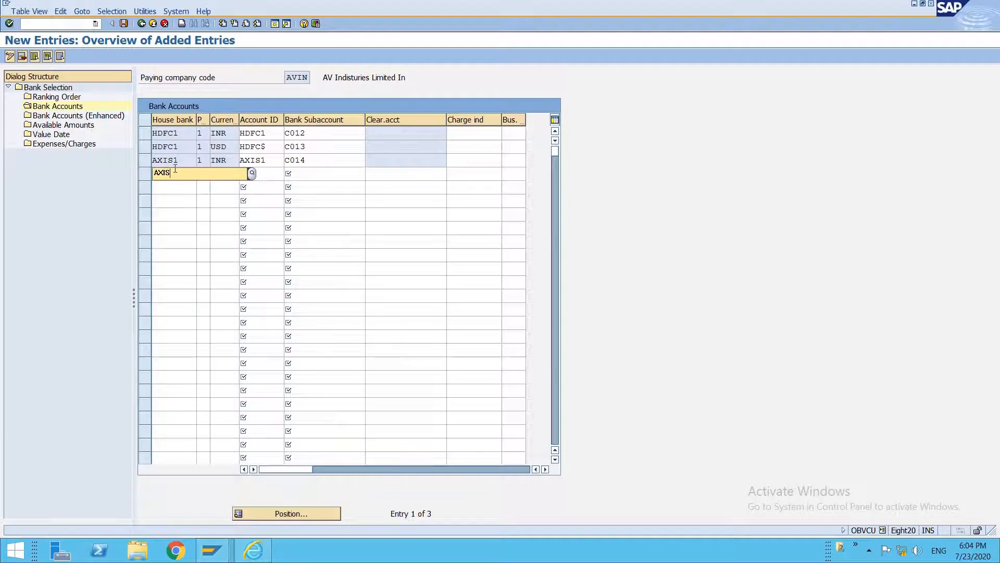
text(2)
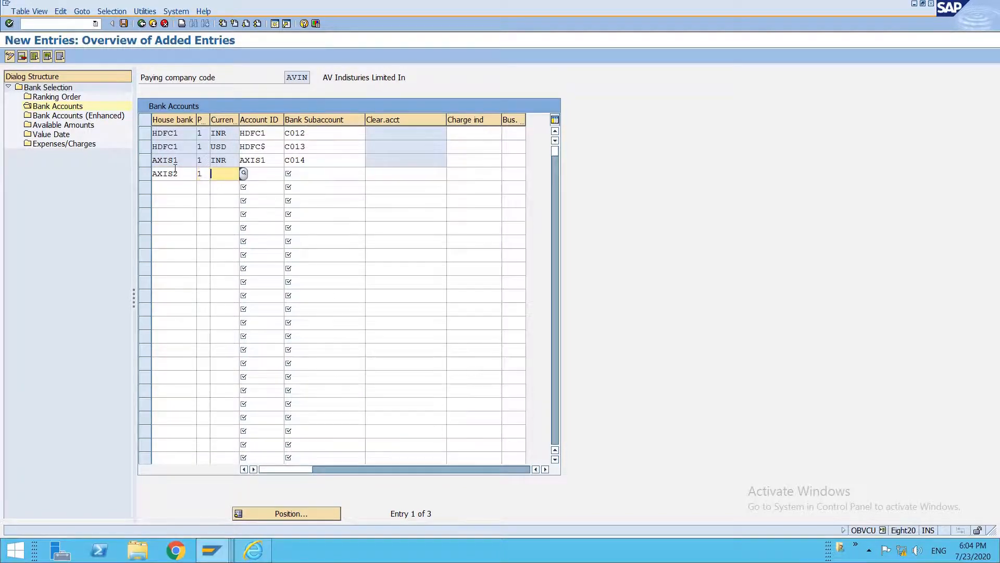
text(1usd)
key(Tab)
text(axis)
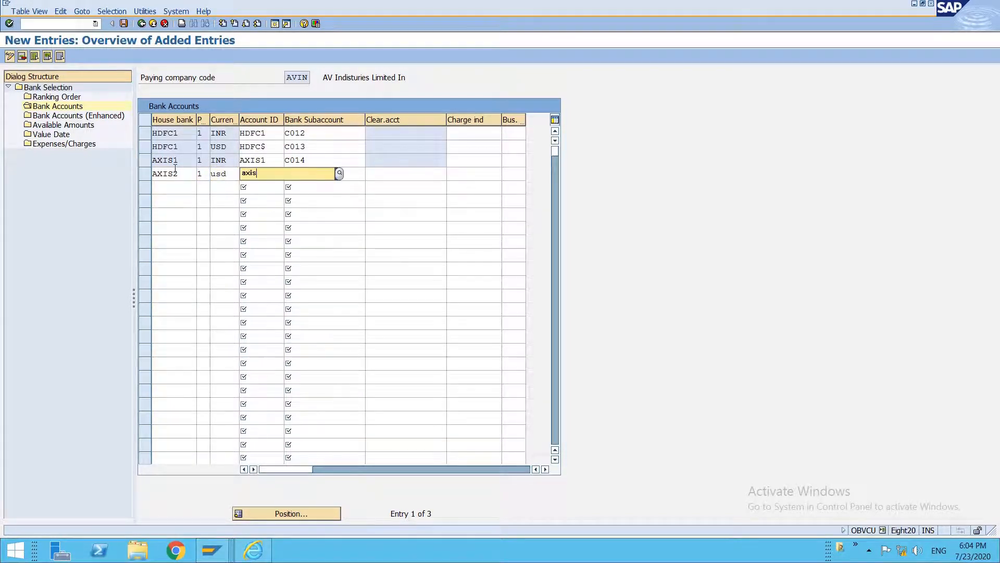
text($)
key(Tab)
text(c015)
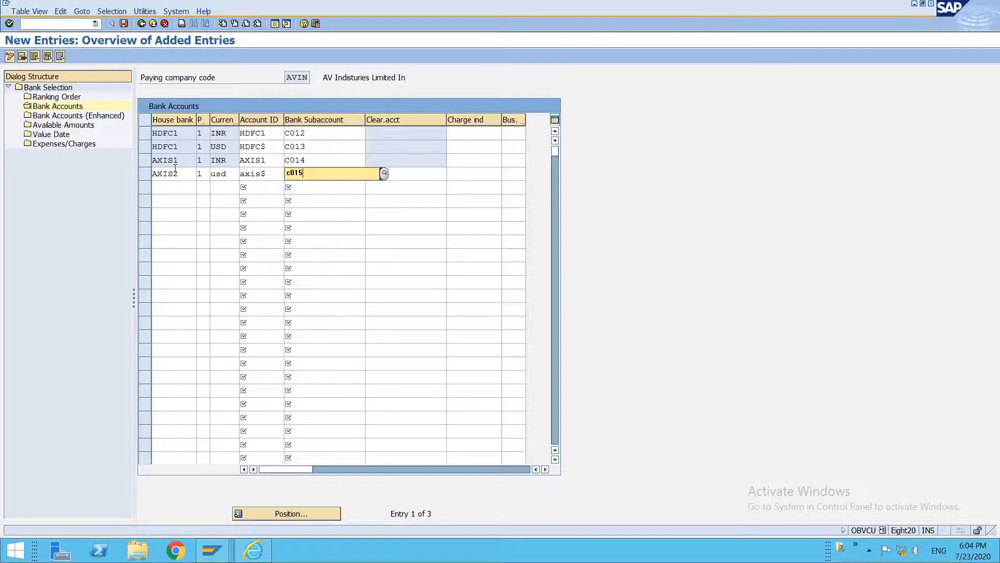
key(Return)
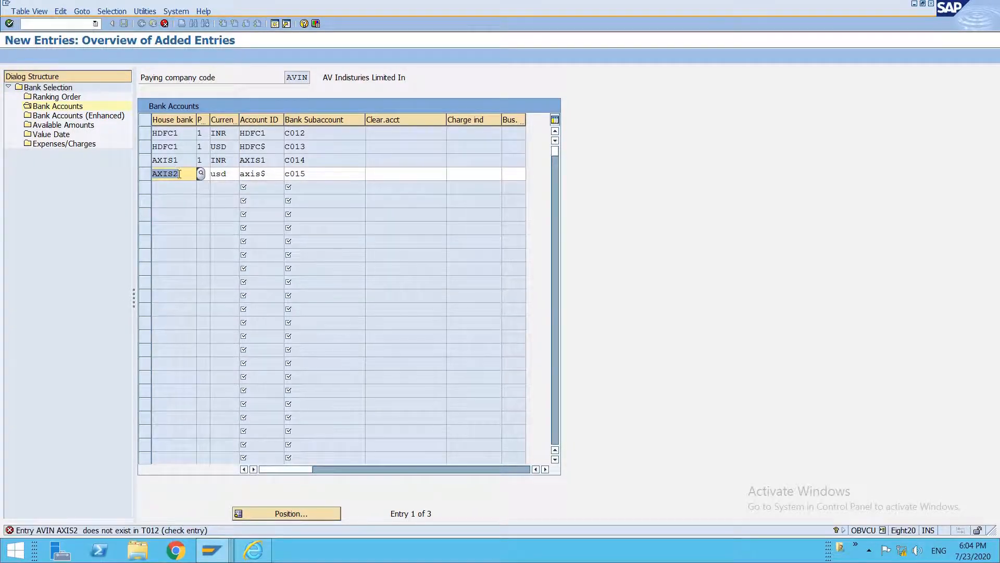
Correct the house bank of the C015 entry to AXIS1 and save the bank account entries.
text(axis1)
key(Return)
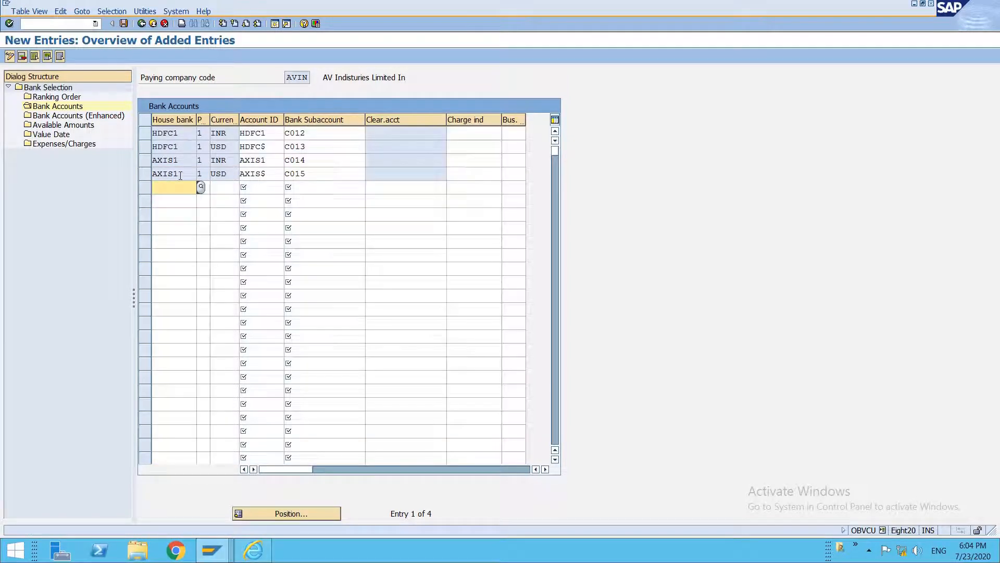
key(ctrl+s)
key(Return)
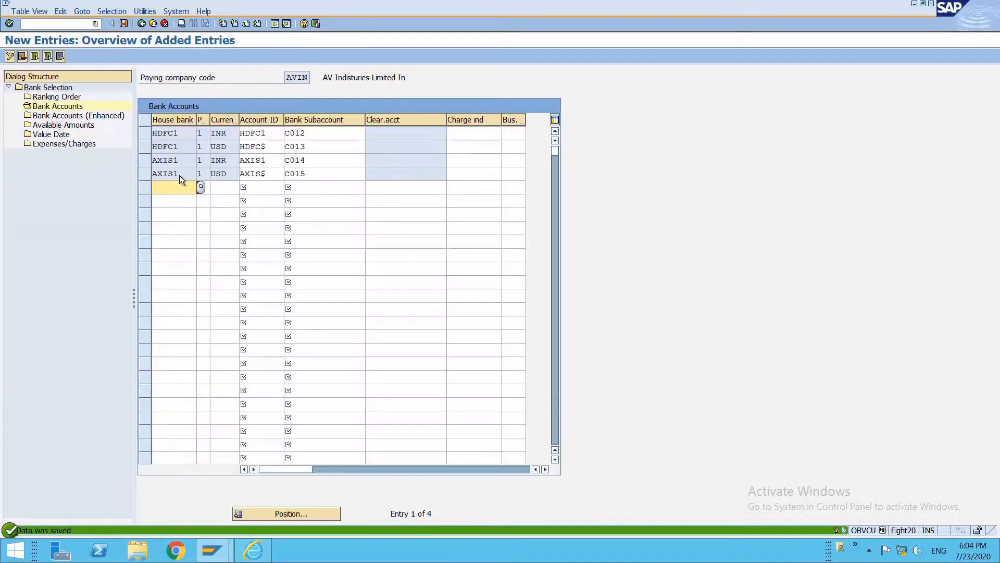
click(142, 136)
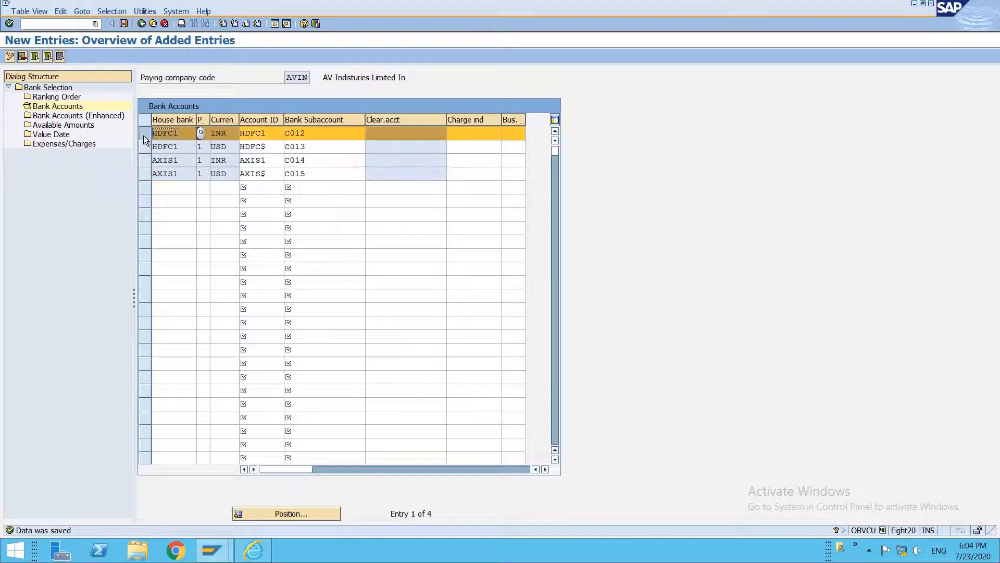
click(146, 146)
click(144, 133)
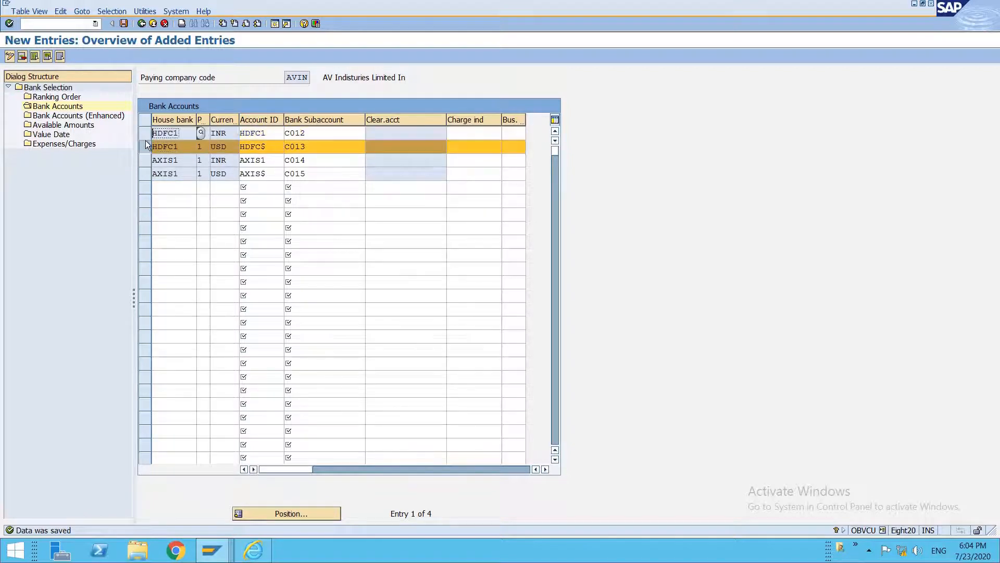
click(145, 145)
Add an entry for house bank HDFC1 with payment method 2, currency INR, account ID HDFC1 and bank subaccount C012.
click(173, 189)
text(hdfc1)
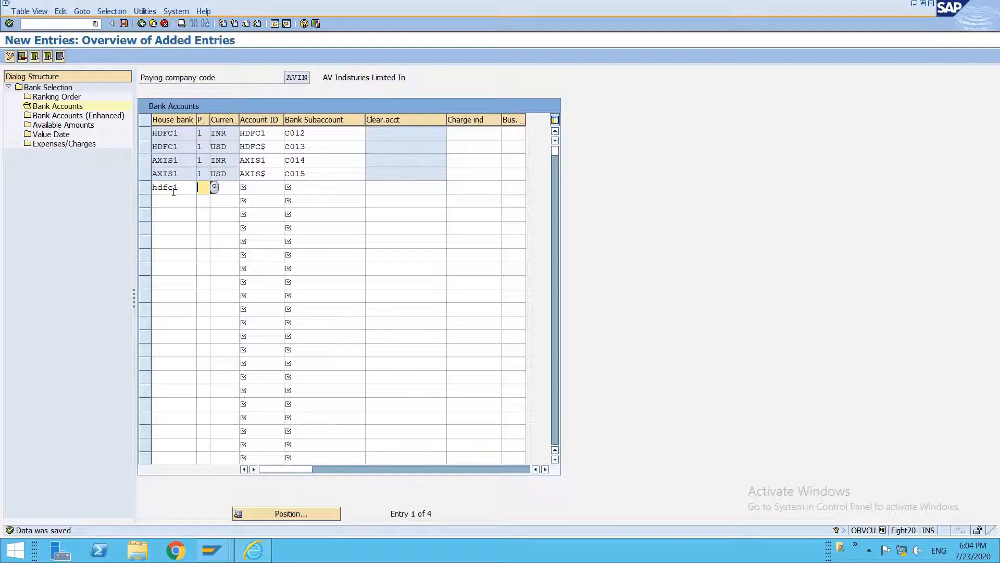
text(2)
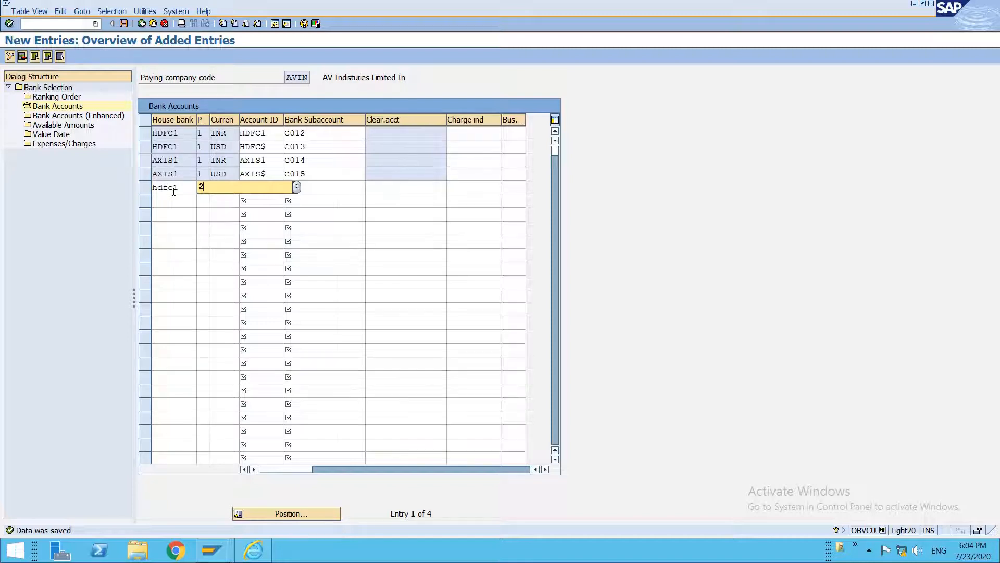
key(Tab)
text(inr)
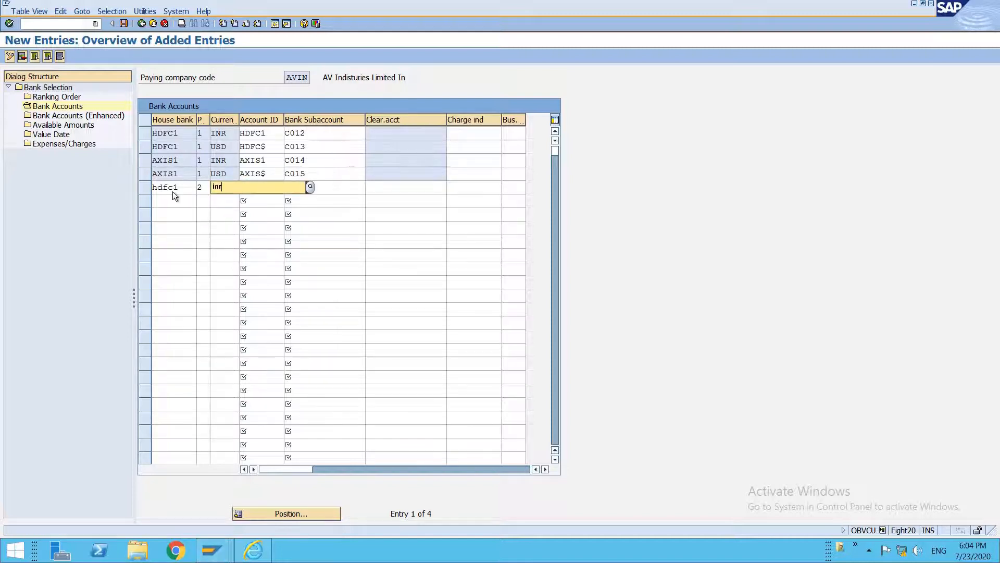
key(Tab)
text(hdfc1)
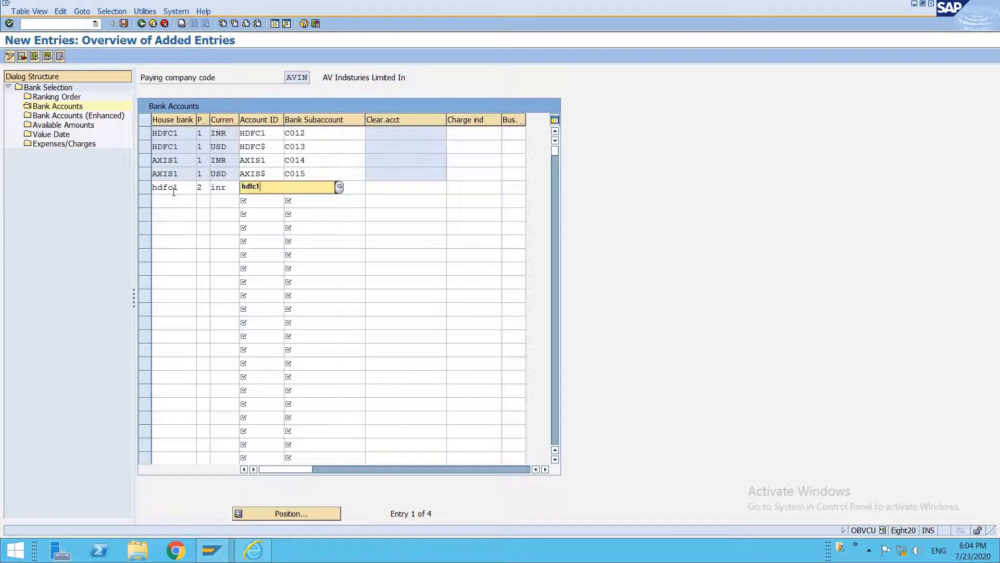
key(Tab)
text(c012)
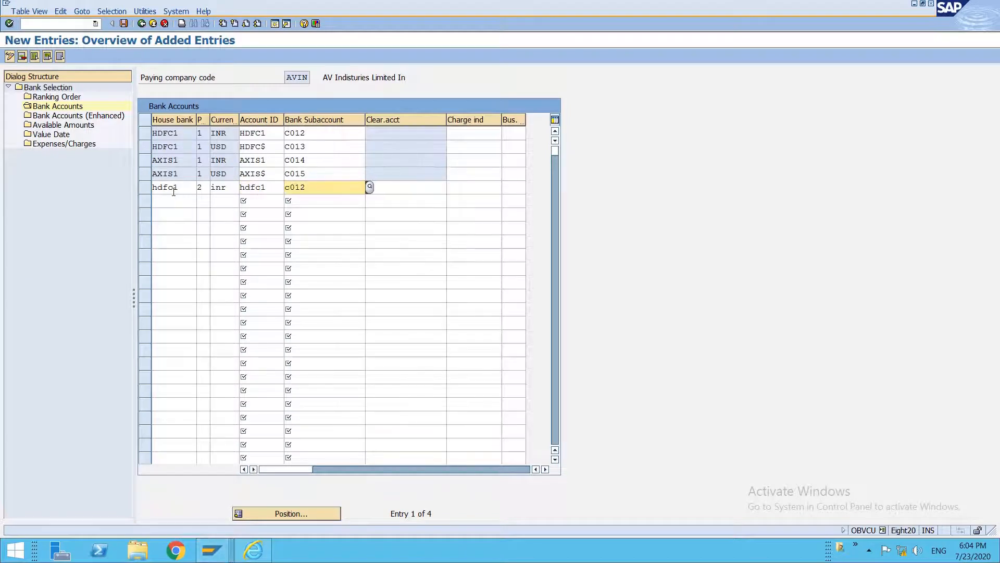
key(Tab)
Add an entry for house bank HDFC1 with payment method 2, currency USD, account ID HDFC$ and bank subaccount C013.
click(175, 201)
text(hdfc1)
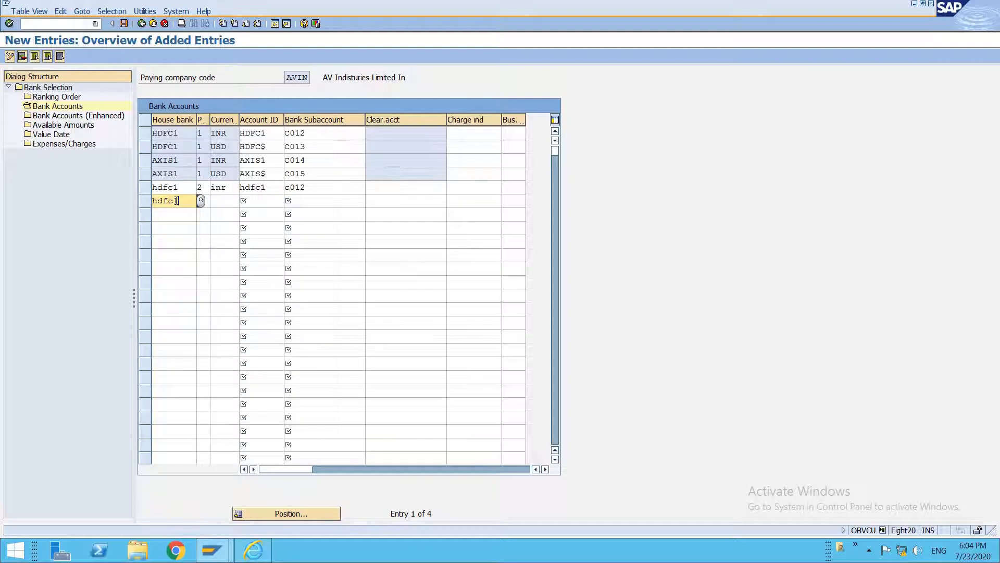
key(Tab)
text(2)
key(Tab)
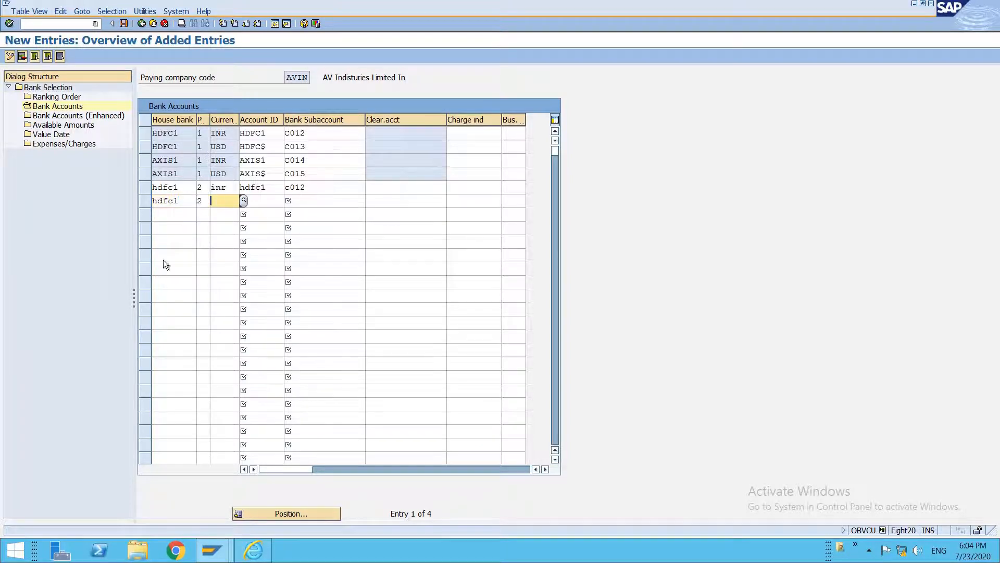
text(usd)
key(Tab)
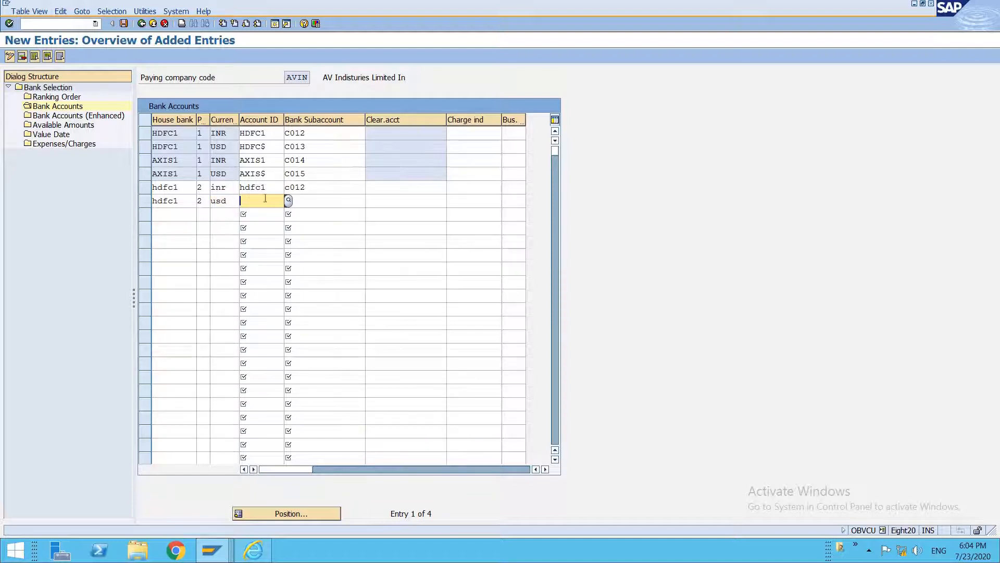
text(hdfc$)
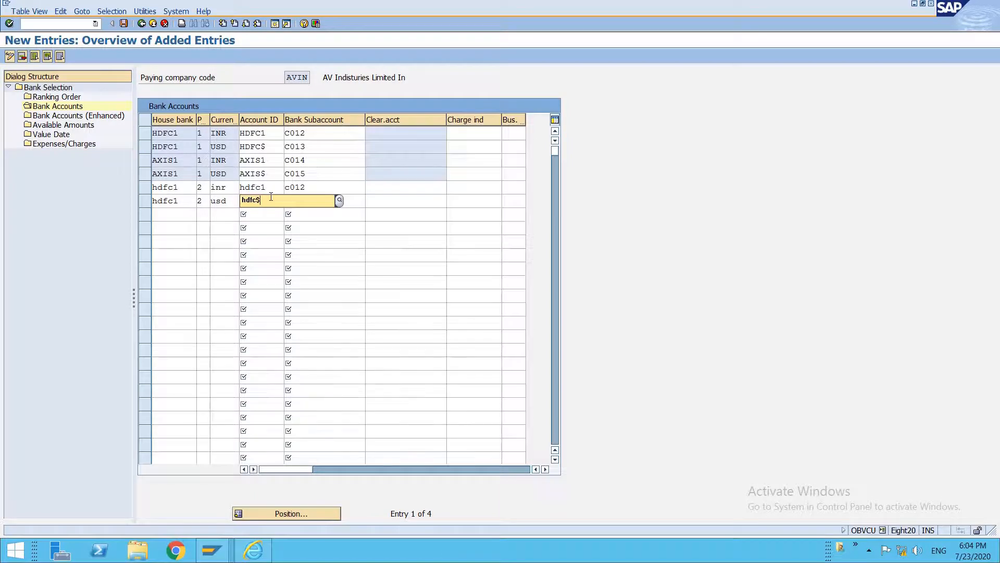
key(Tab)
text(c013)
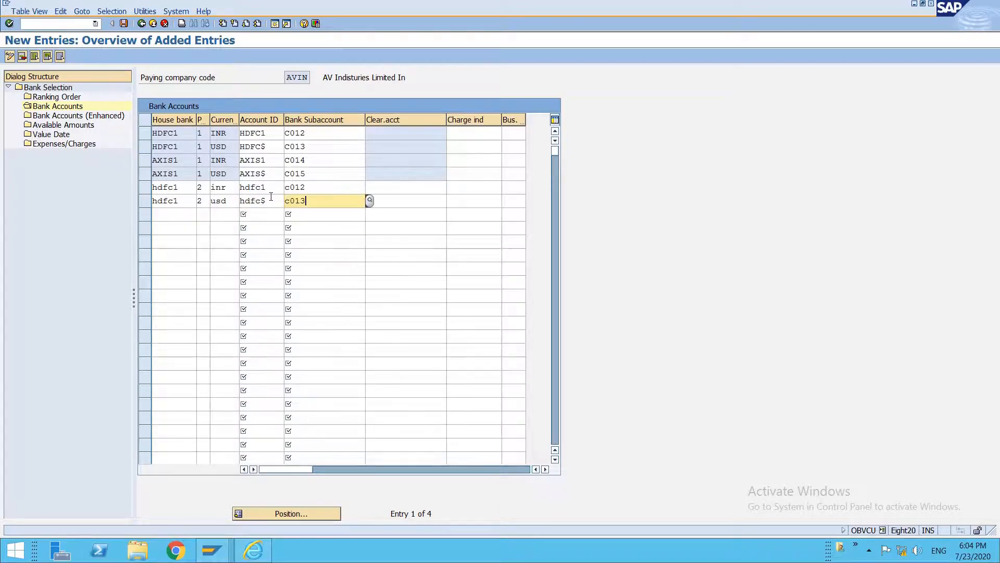
key(Return)
text(hdfc)
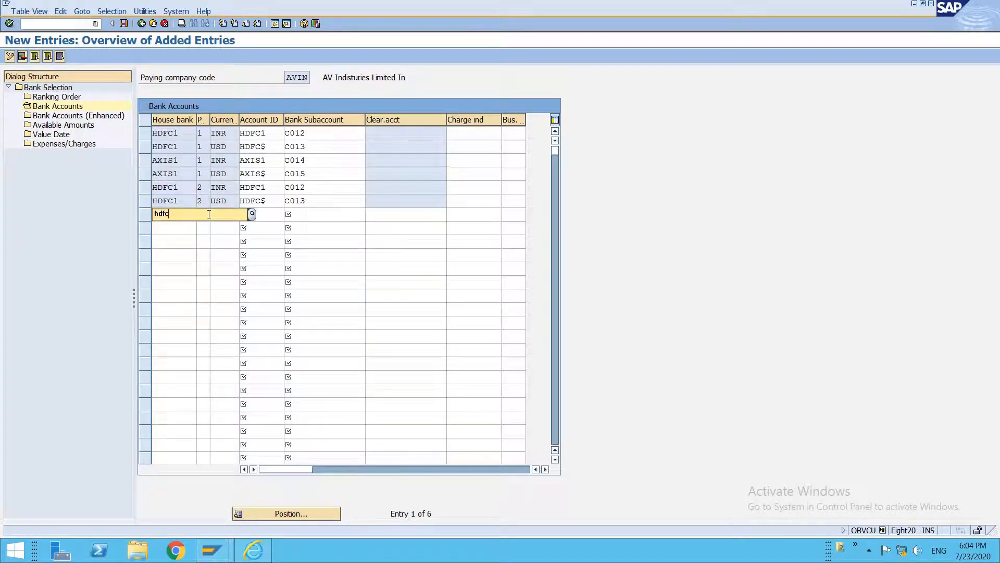
key(BackSpace)
key(BackSpace)
key(BackSpace)
key(BackSpace)
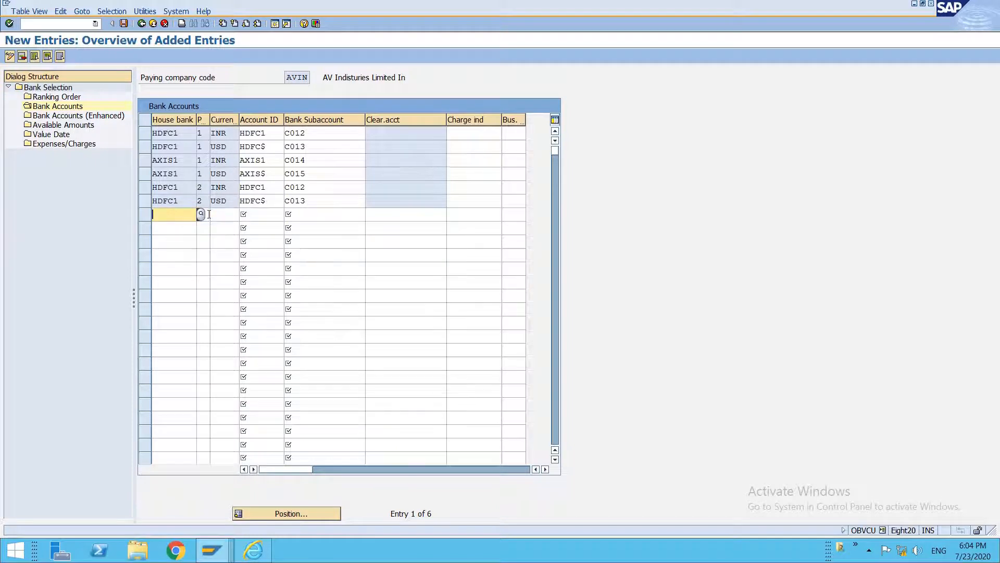
Add an entry for house bank AXIS1 with payment method 2, currency INR, account ID AXIS1 and bank subaccount C014.
text(axis)
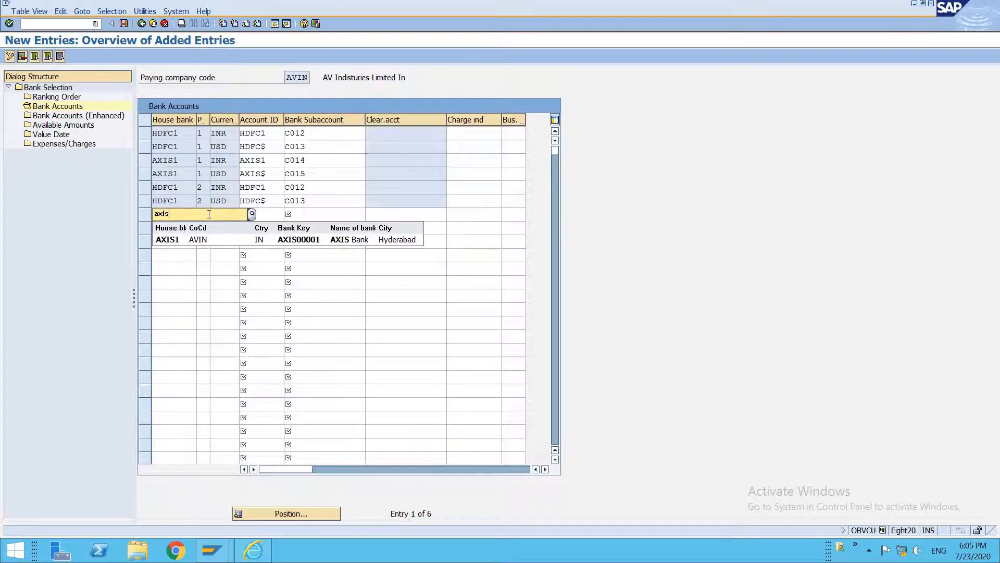
text(1)
key(Tab)
text(2)
key(Tab)
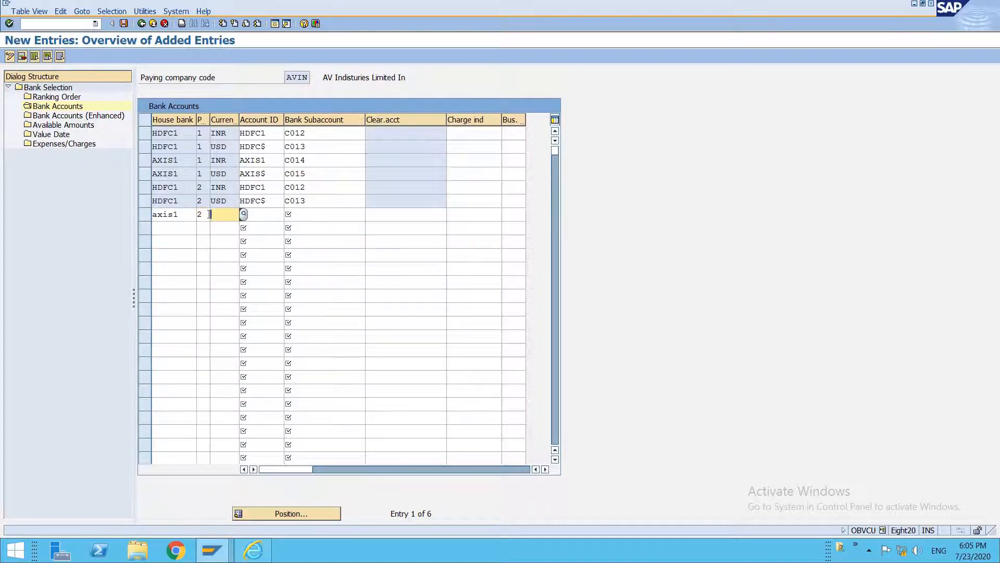
text(inr)
key(Tab)
text(axis1)
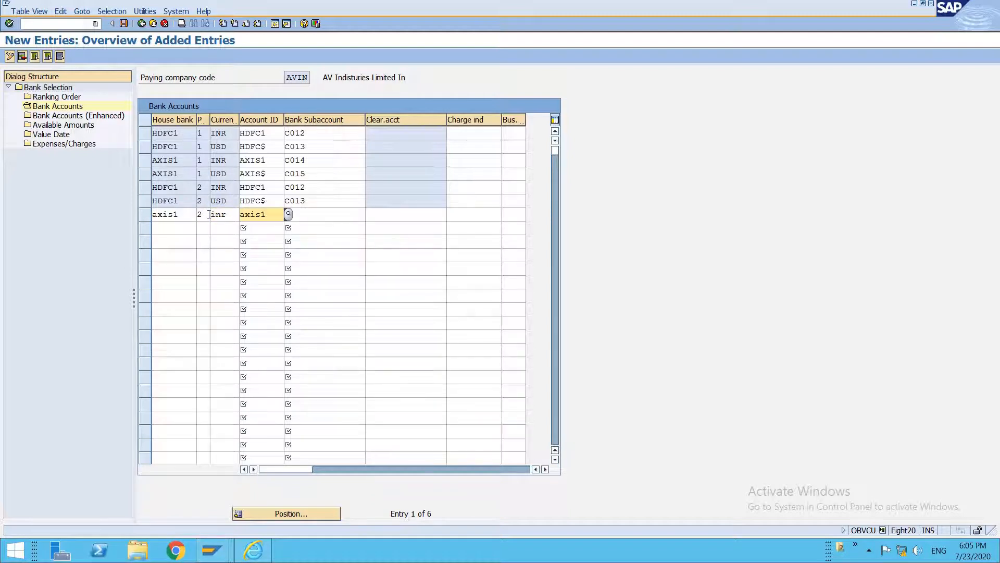
key(Tab)
text(c014)
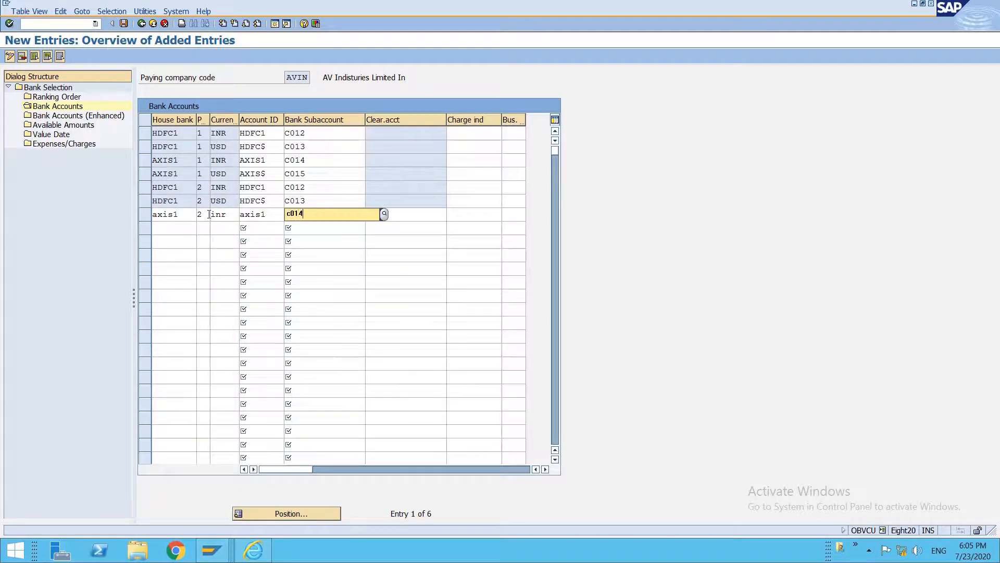
key(Down)
key(Tab)
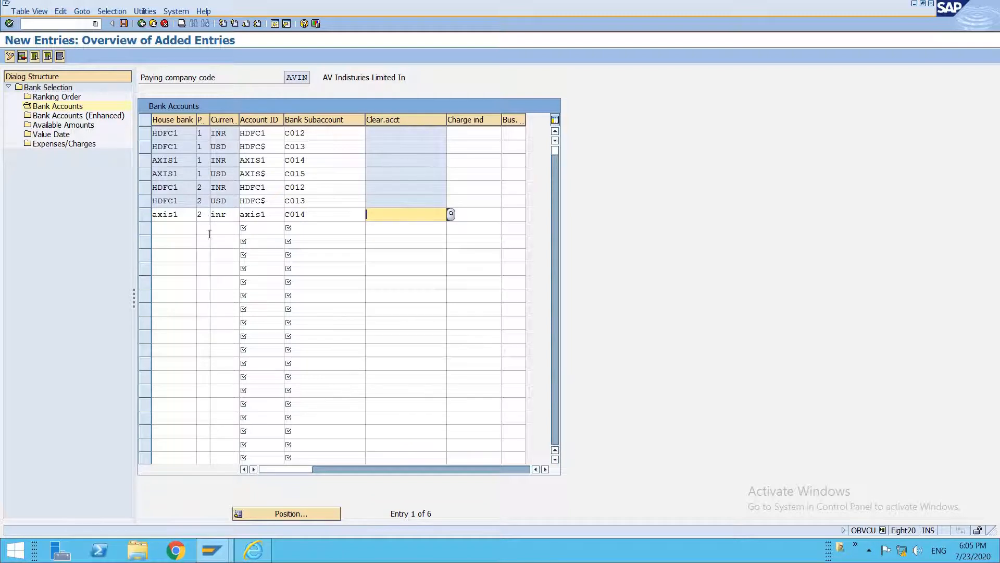
Add an entry for house bank AXIS1 with payment method 2, currency USD, account ID AXIS$ and subaccount C015, and save the bank account entries.
click(170, 227)
text(axis1)
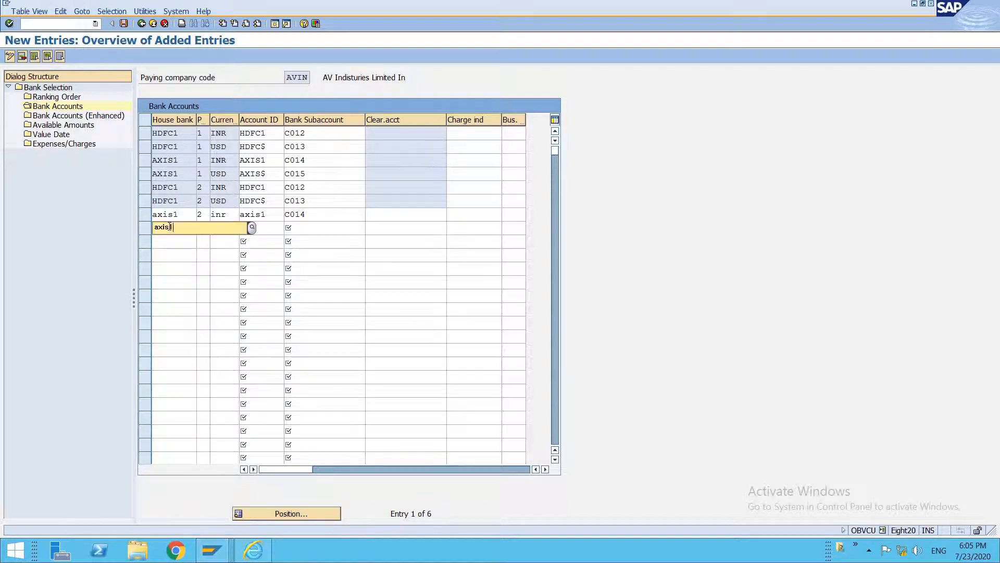
key(Tab)
text(2)
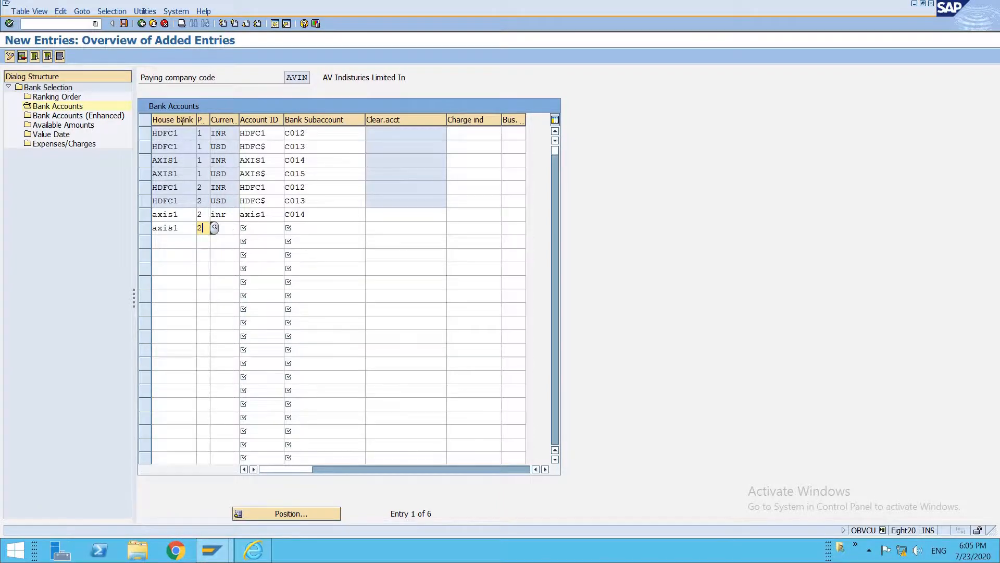
key(Tab)
text(usd)
key(Tab)
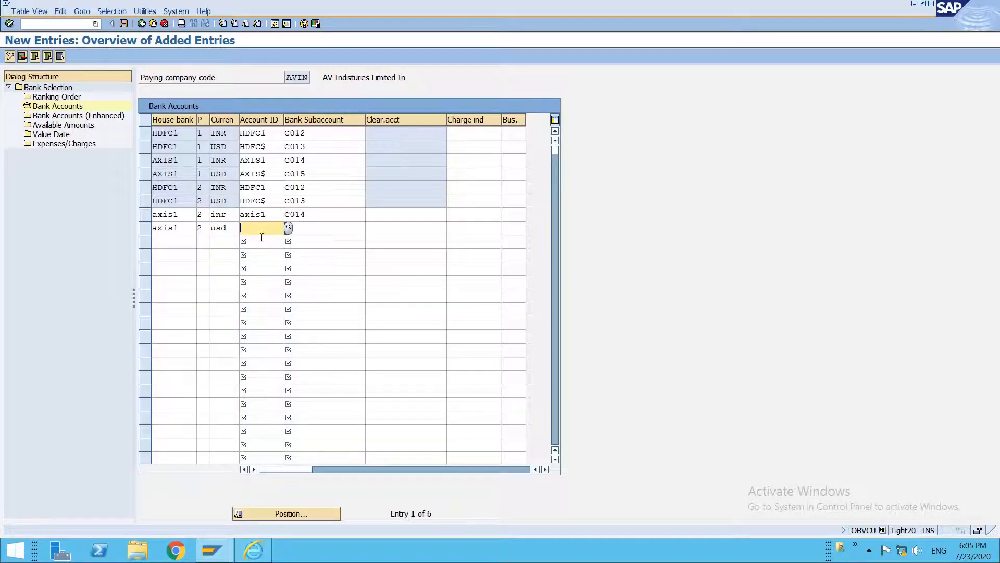
text(axis)
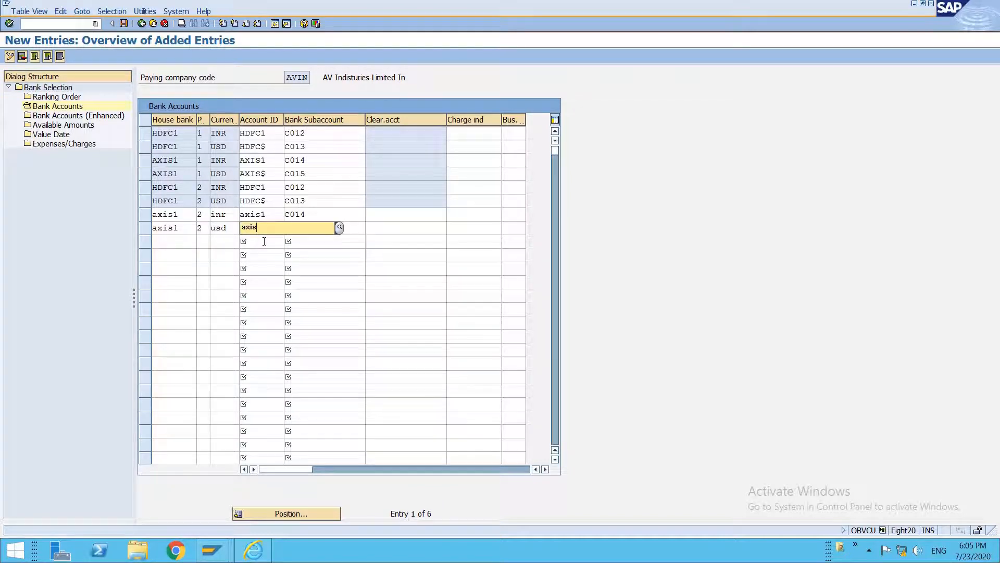
key(BackSpace)
key(BackSpace)
key(BackSpace)
key(BackSpace)
text(c0)
key(BackSpace)
key(BackSpace)
text(axis$)
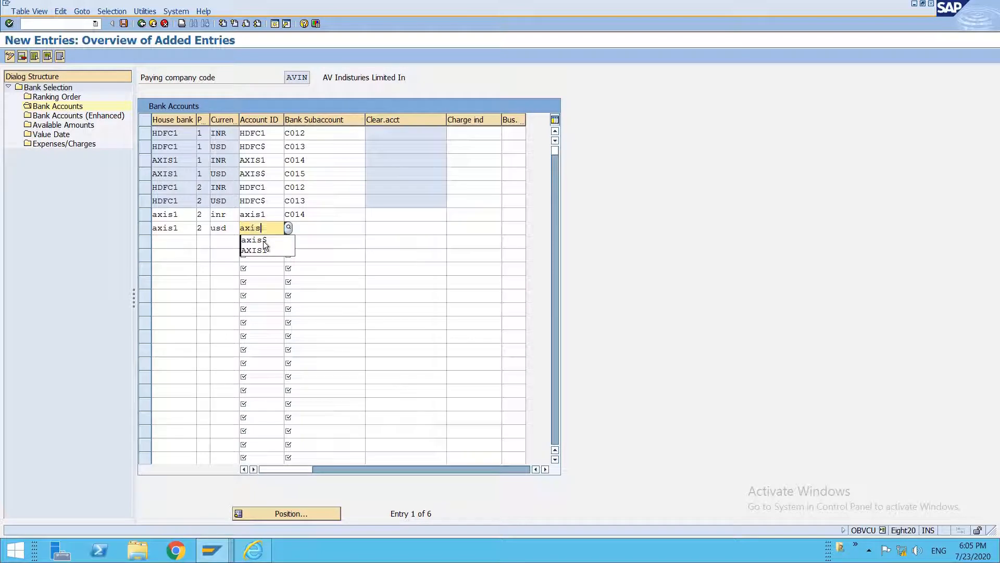
key(Tab)
text(c015)
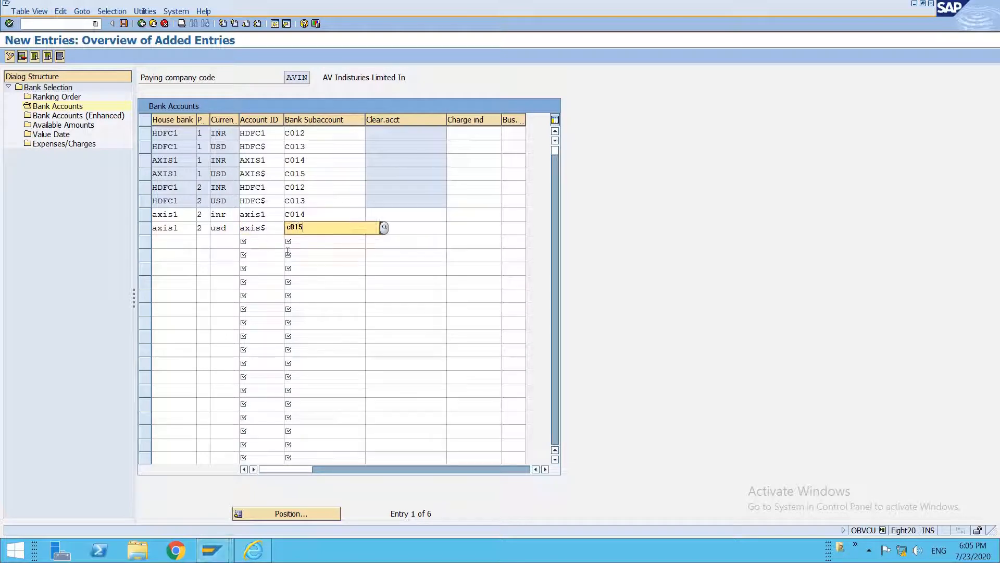
click(354, 252)
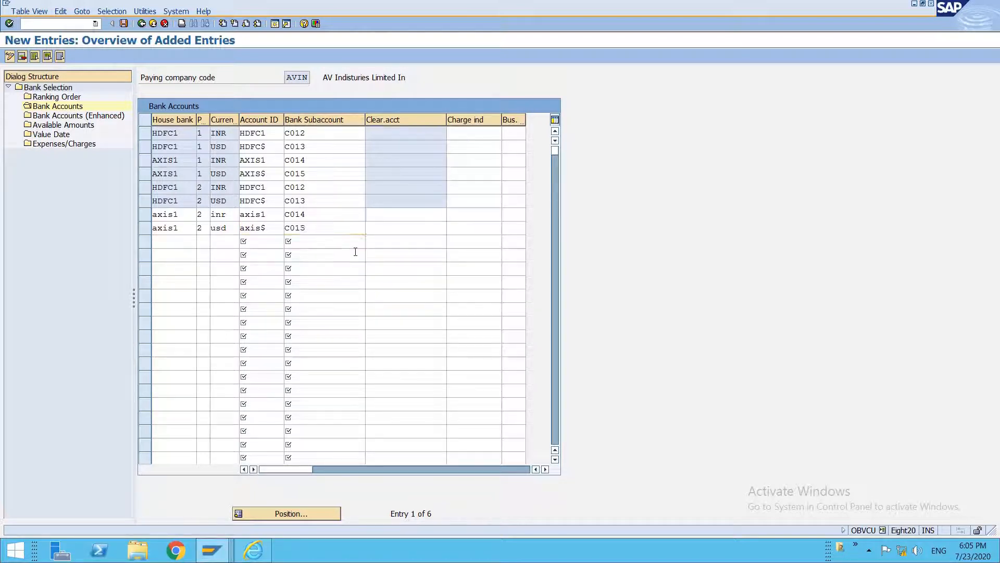
key(ctrl+s)
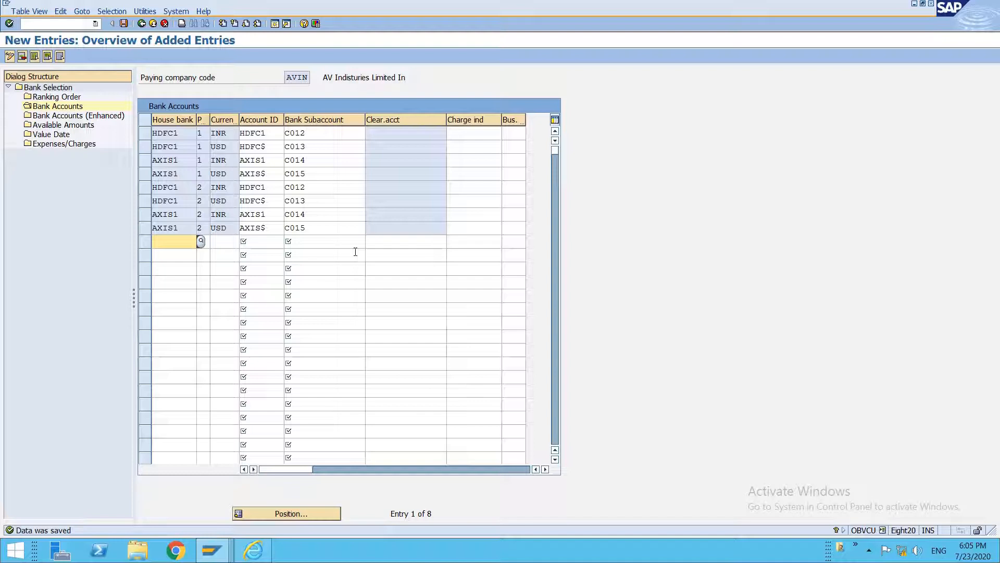
Start a new available amounts entry for house bank HDFC1 with account ID HDFC1.
double_click(61, 124)
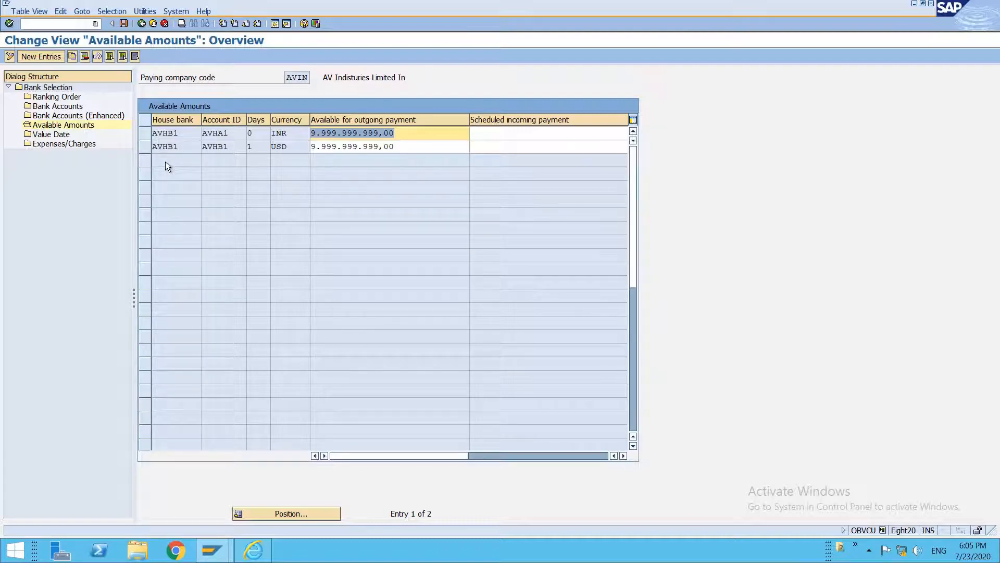
click(54, 58)
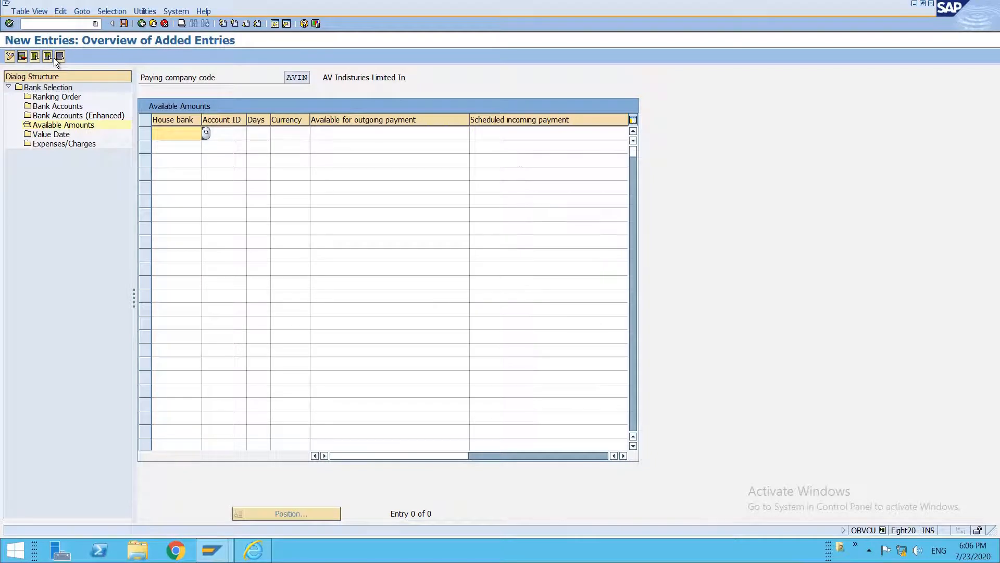
text(hdfc1)
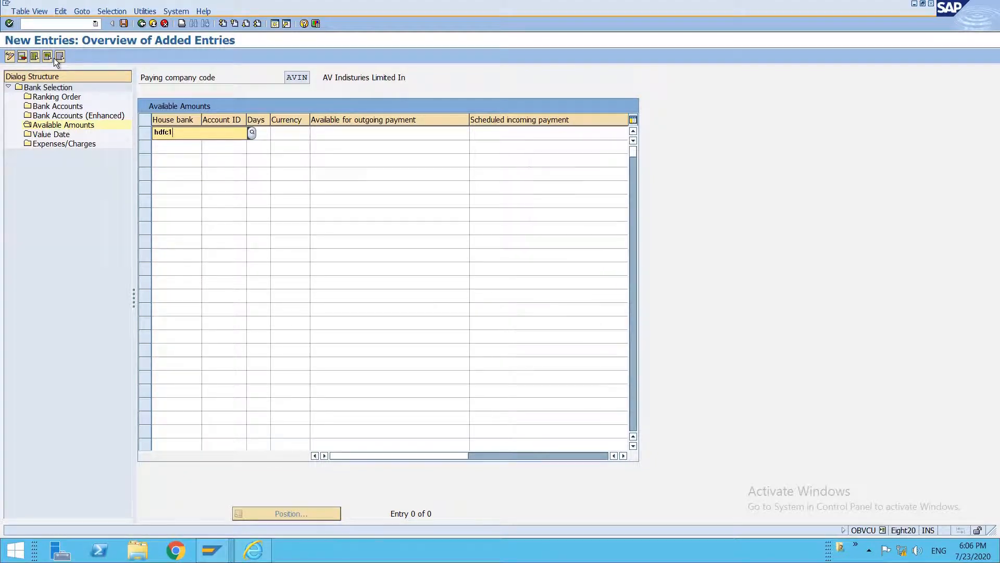
key(Tab)
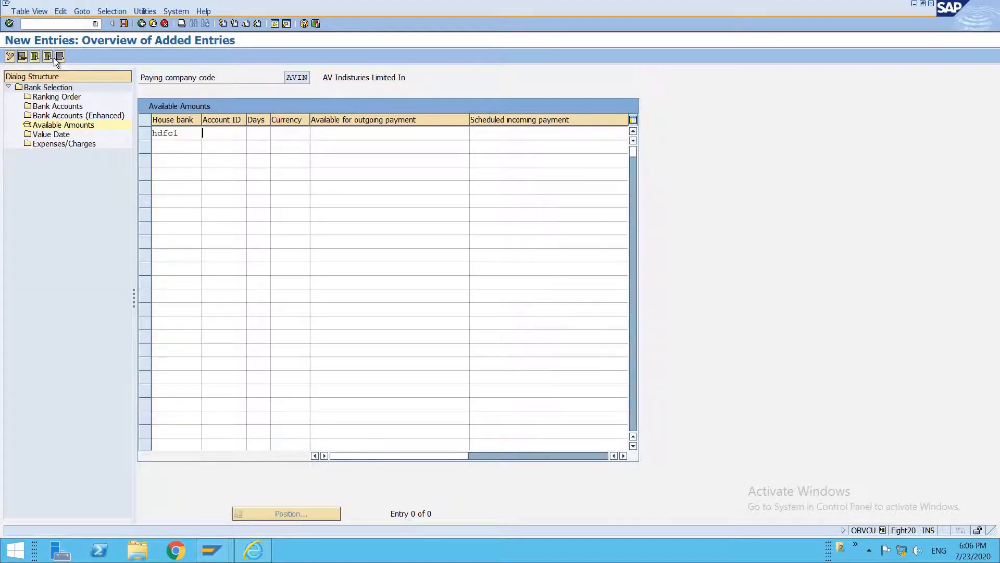
text(hdf)
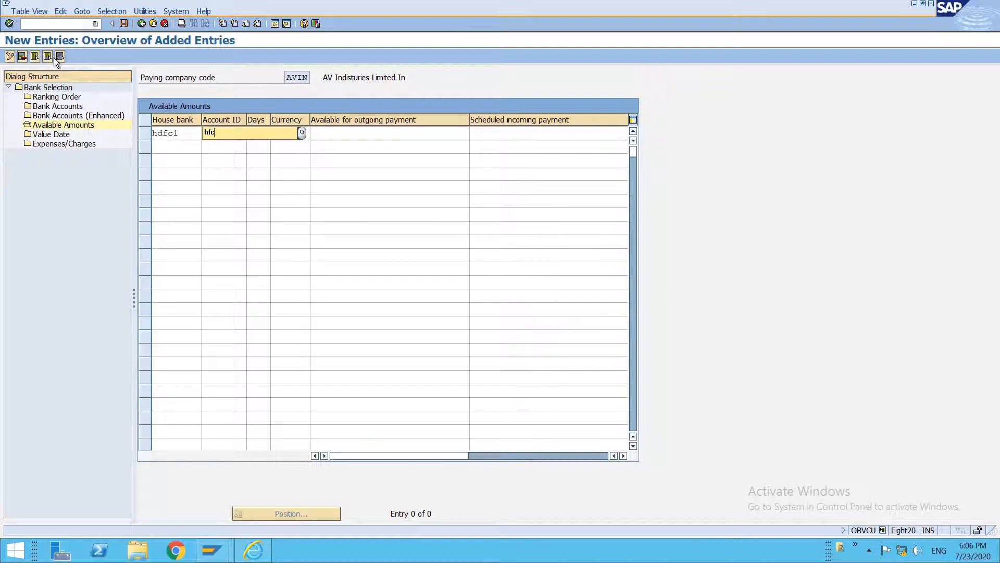
text(c1)
key(Tab)
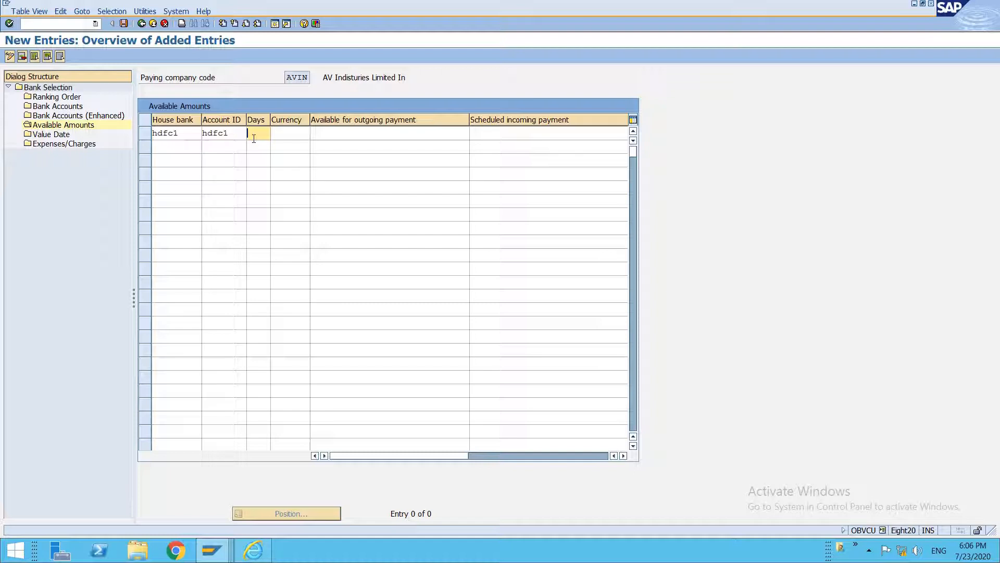
Set the days to 0 and the currency to INR for the HDFC1 available amounts entry.
text(1)
key(BackSpace)
text(2)
click(286, 136)
key(shift+Tab)
text(0)
key(Tab)
text(in)
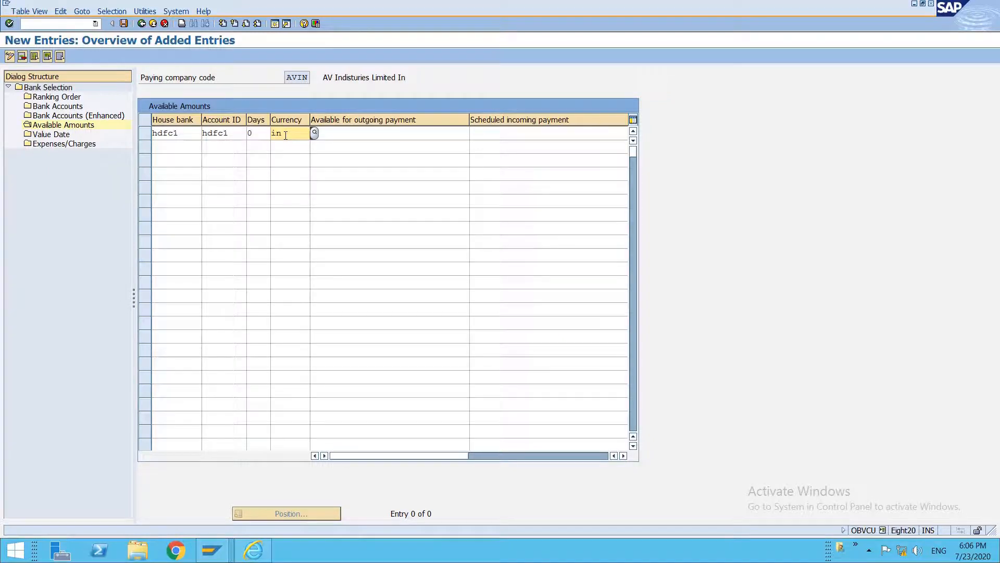
key(BackSpace)
key(BackSpace)
text(r)
key(Tab)
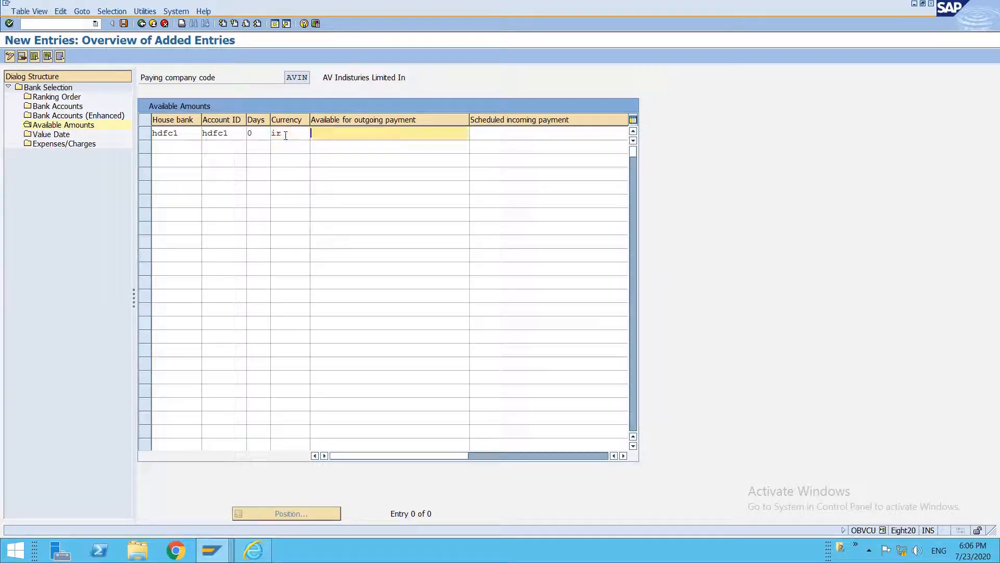
key(BackSpace)
key(shift+Tab)
text(inr)
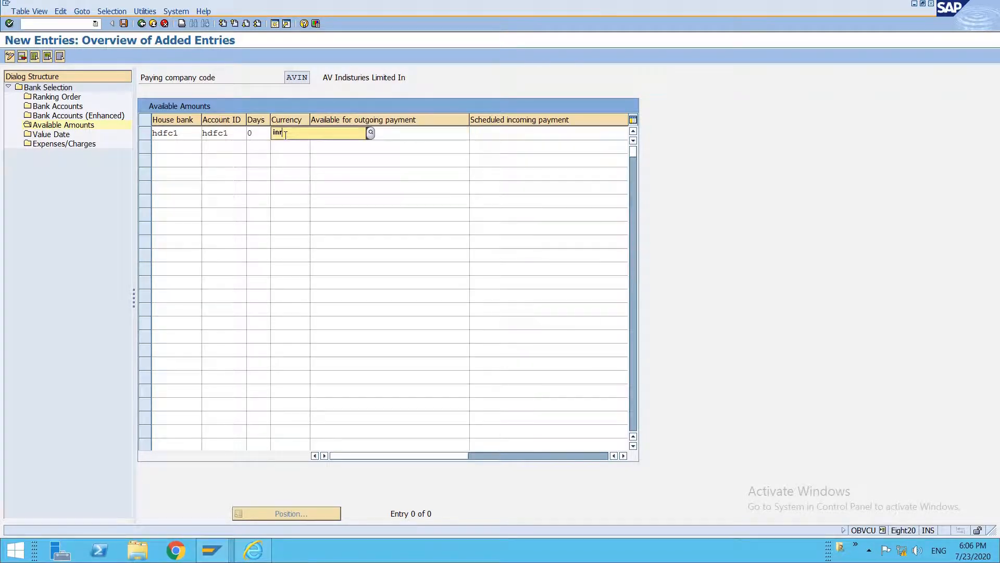
Set the amount available for outgoing payment of the HDFC1 INR entry to 1.000.000,00.
key(Tab)
text(100)
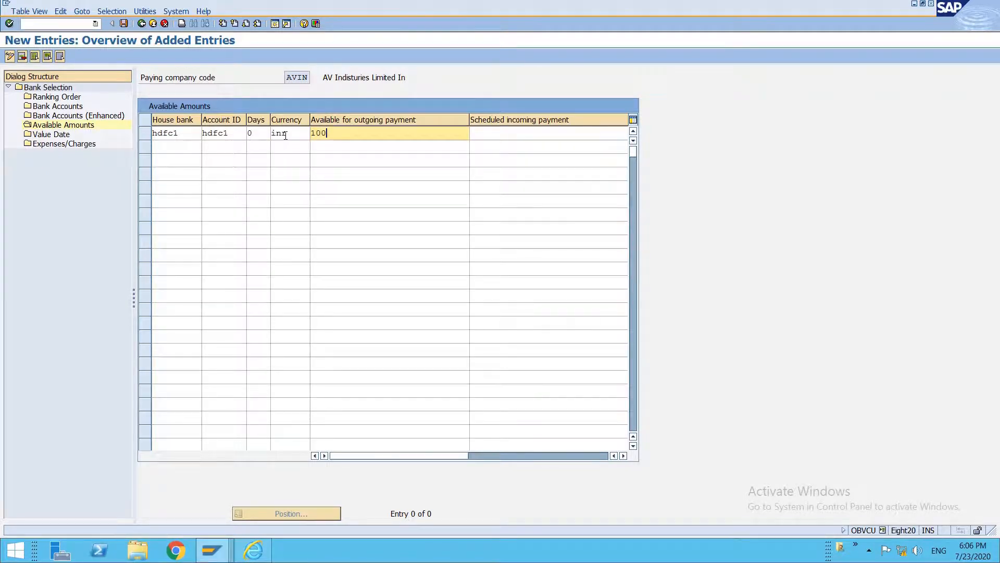
text(000)
key(Return)
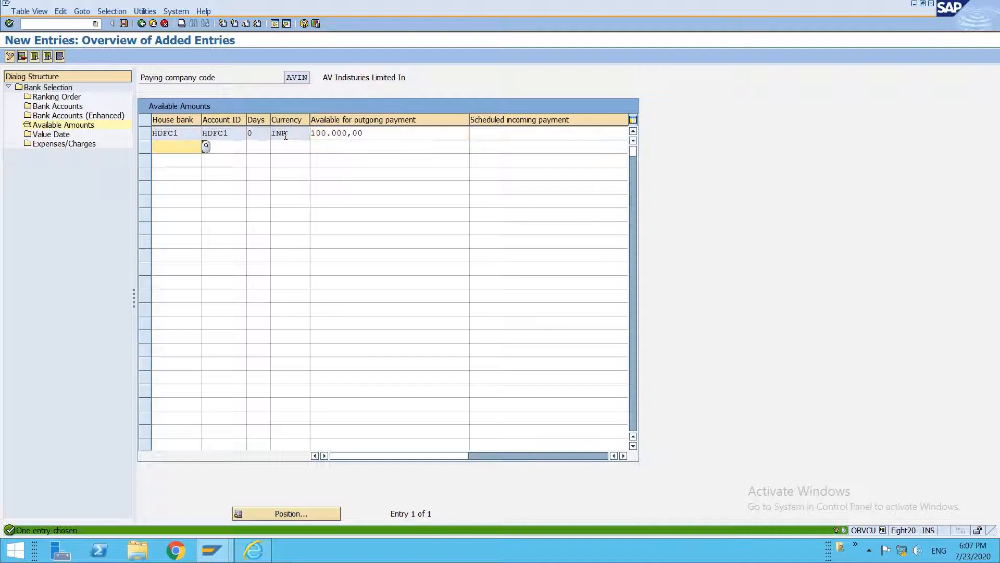
click(318, 135)
text(0)
key(Return)
Add an available amounts entry for house bank HDFC1 with account ID HDFC$, 0 days, currency USD and 50.000,00 available for outgoing payment.
text(hdfc1)
key(Tab)
text(hdfc$)
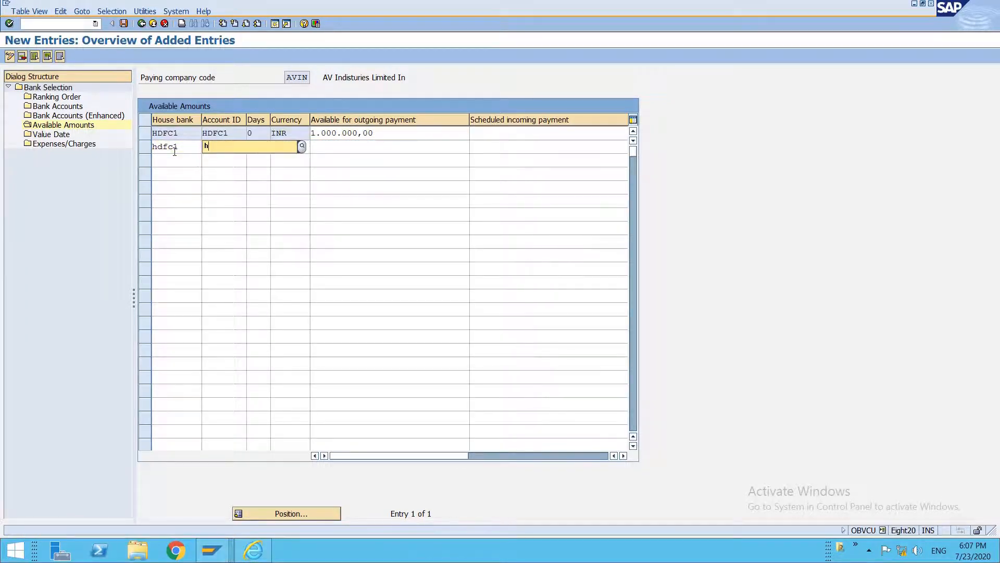
key(Tab)
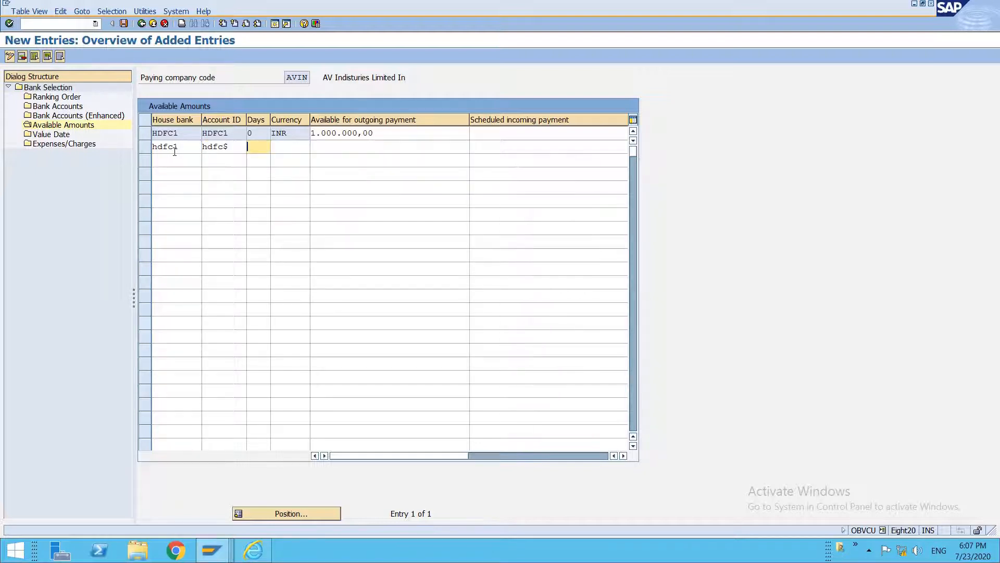
text(0)
key(Tab)
text(usd)
key(Tab)
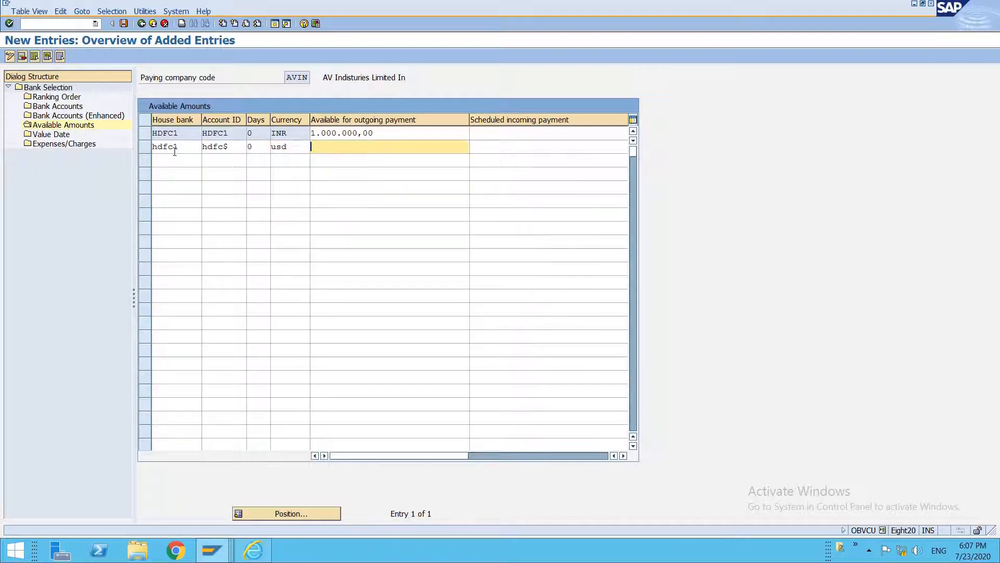
text(50000)
key(Return)
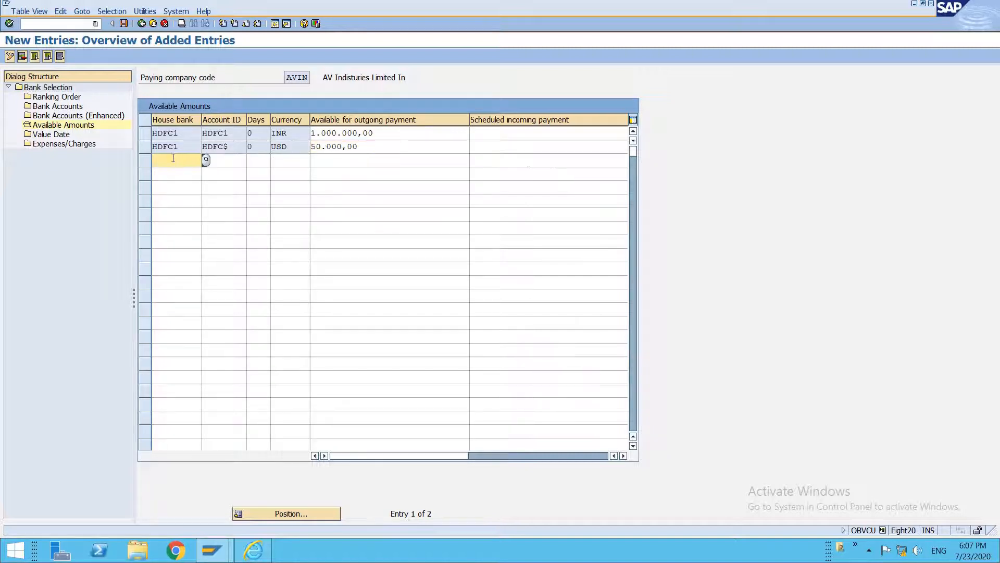
Add an available amounts entry for house bank AXIS1 with account ID AXIS1, 0 days, currency INR and 100.000,00 available for outgoing payment.
click(174, 160)
text(a)
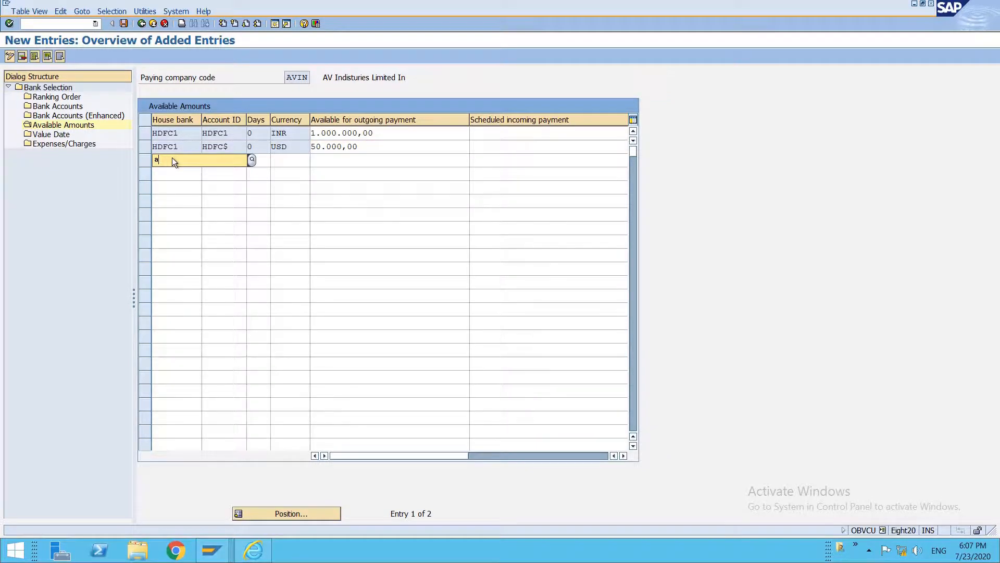
text(xis1)
key(Tab)
text(axis1)
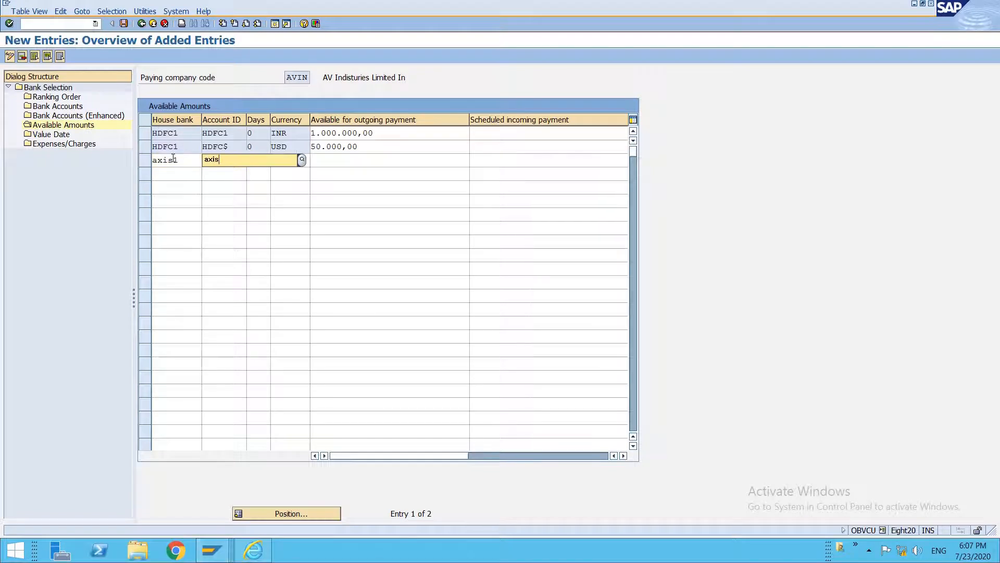
key(Tab)
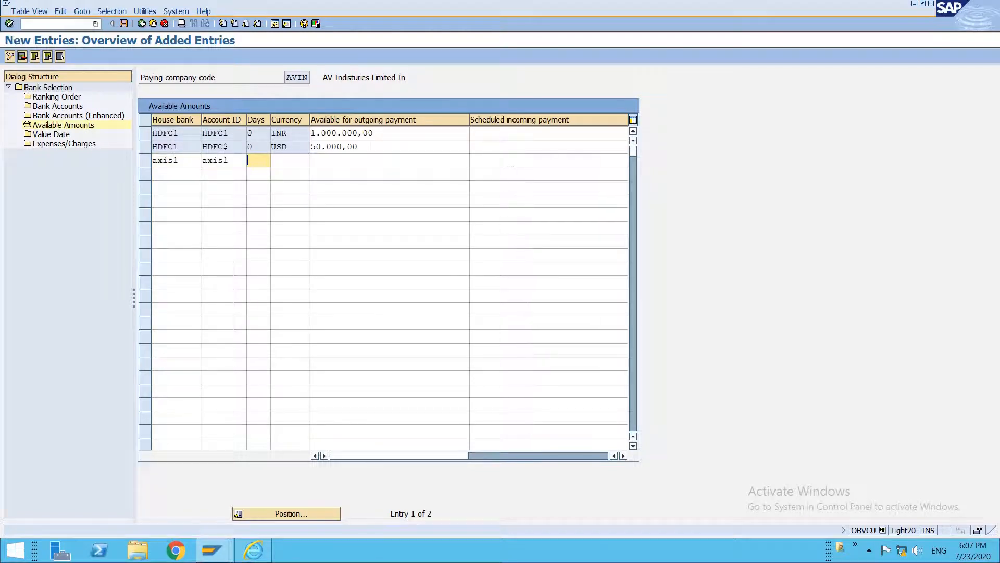
text(0)
key(Tab)
text(inr)
key(Tab)
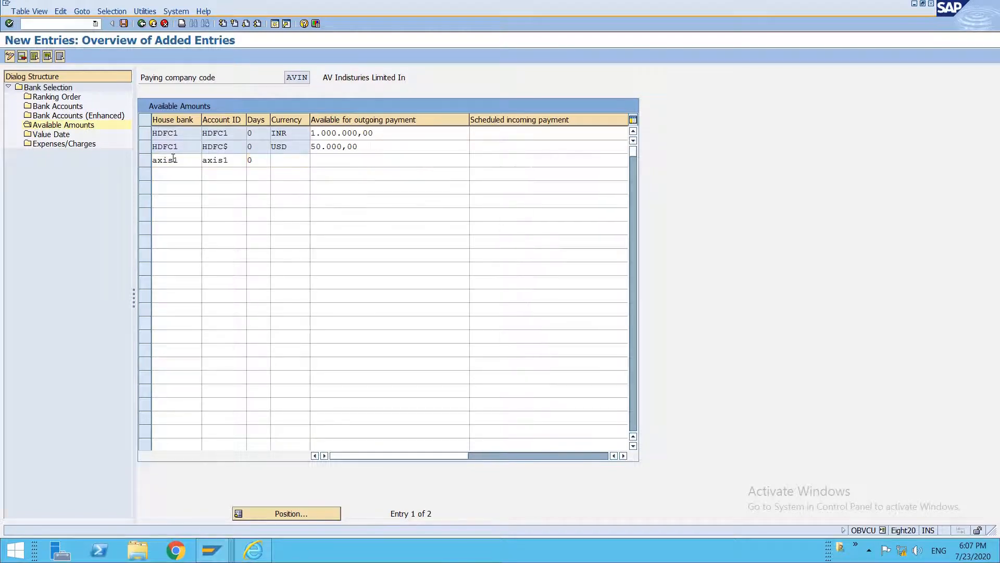
text(1)
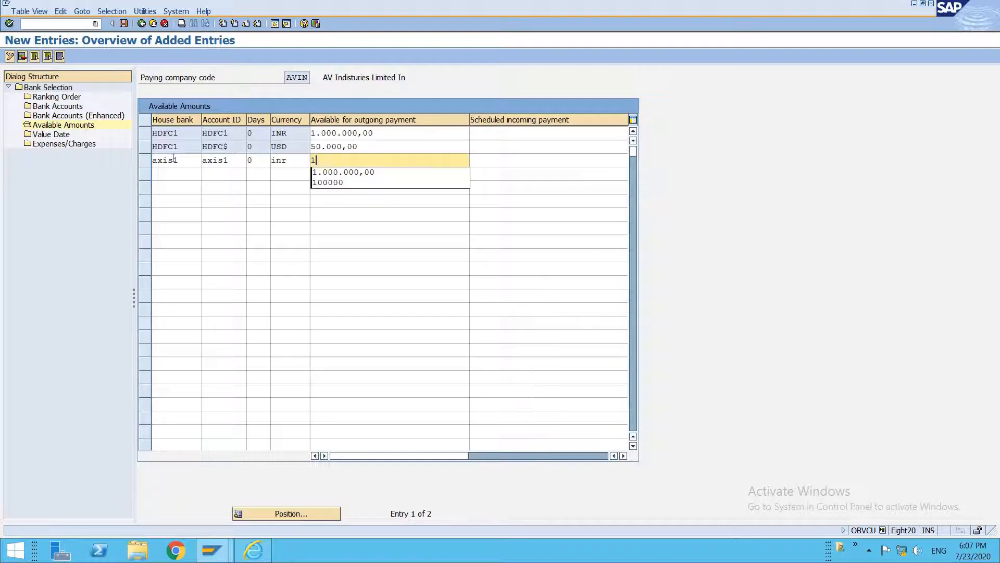
text(00.00000)
key(Return)
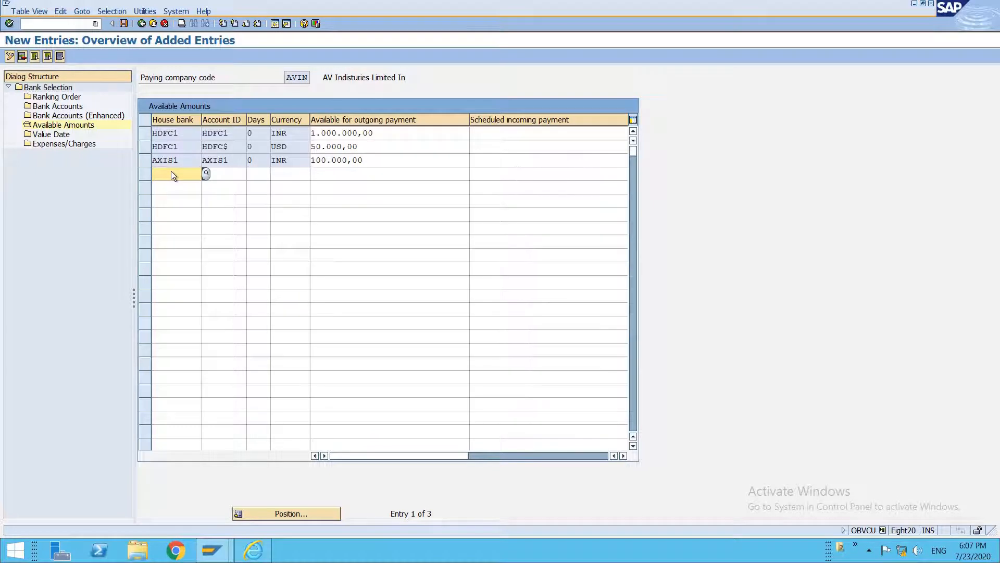
Add an available amounts entry for house bank AXIS1 with account ID AXIS$, 1 day, currency USD and 10.000,00 available for outgoing payment.
text(axis1)
key(Tab)
text(ax)
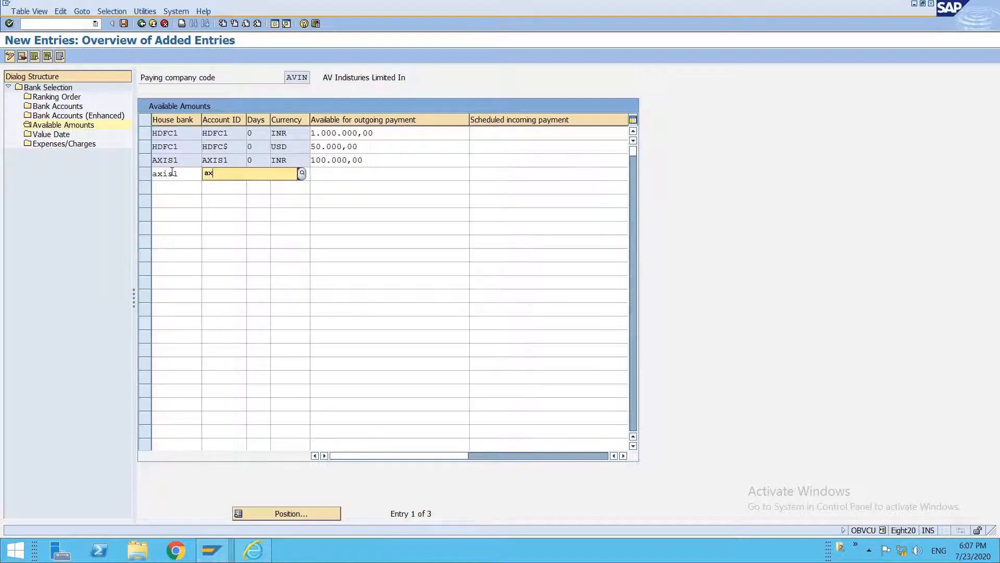
text(is$)
key(Tab)
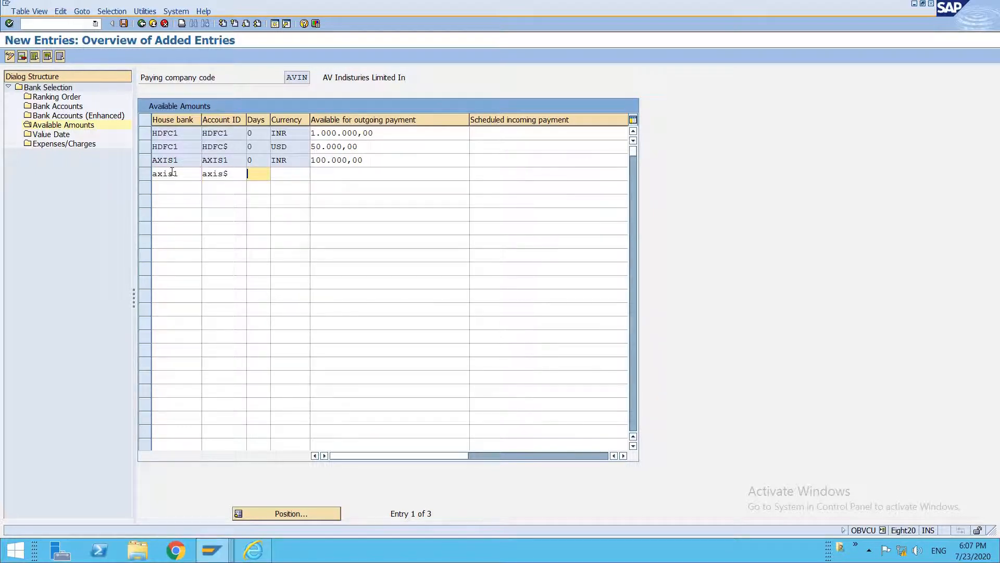
text(1)
key(Tab)
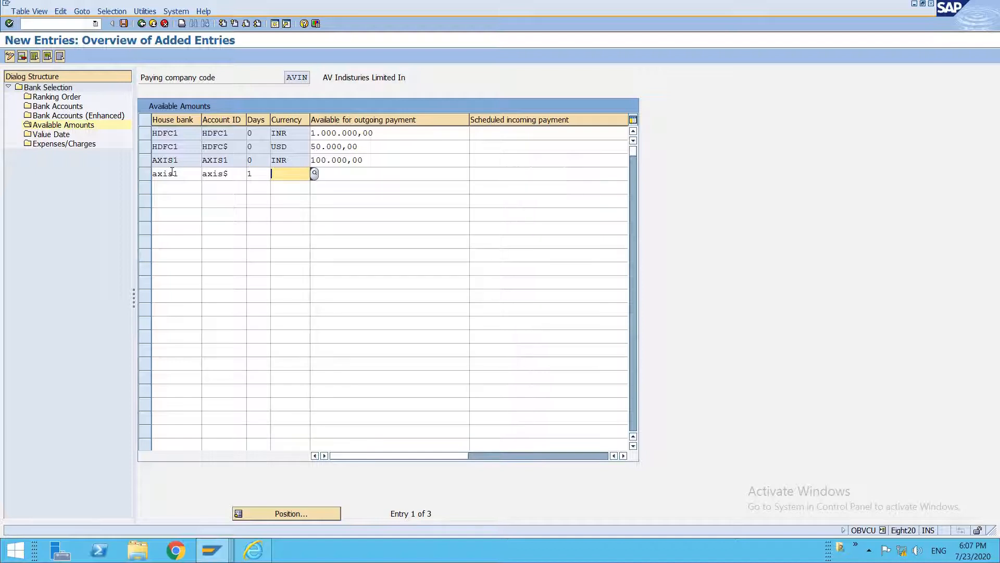
text(usd)
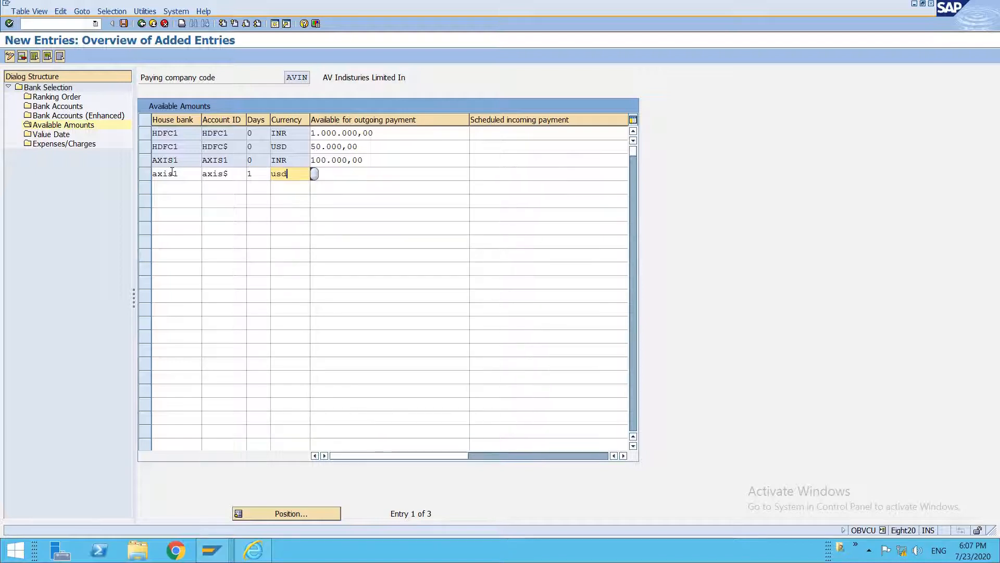
key(Tab)
text(10000)
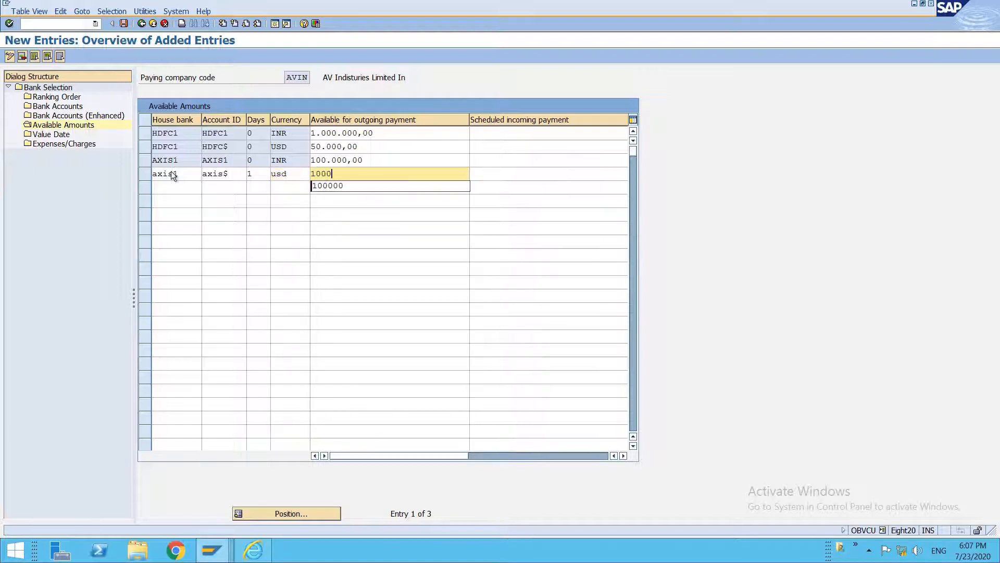
key(Return)
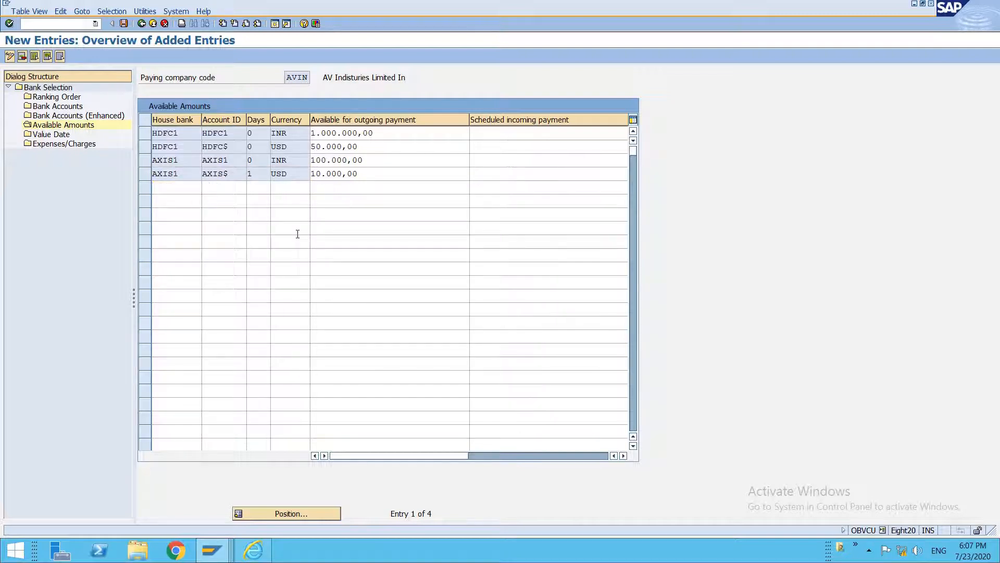
Save the available amounts entries and open the Value Date view for company code AVIN.
key(ctrl+s)
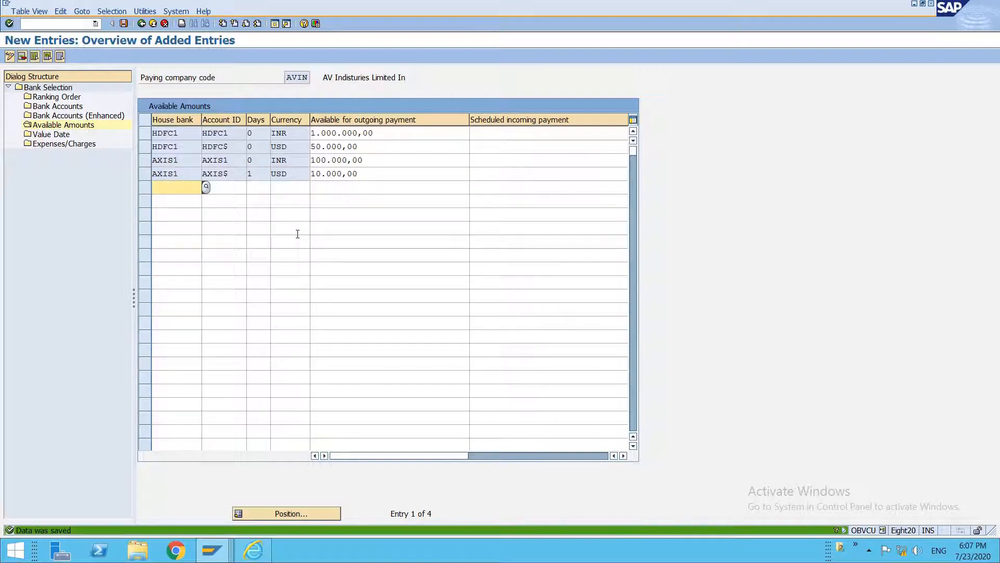
double_click(49, 134)
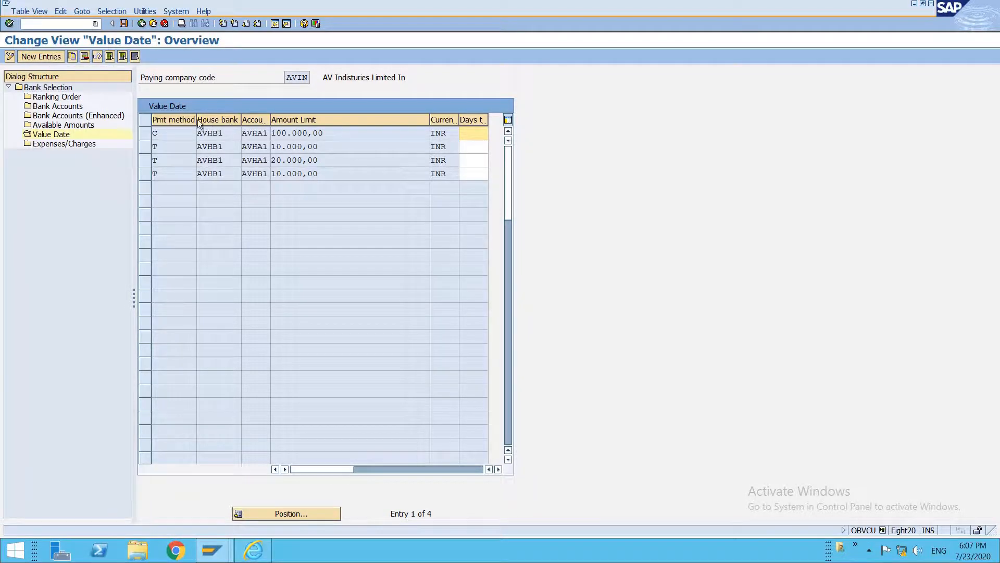
Add a value date entry for payment method 1 with house bank AXIS1, account ID AXIS1 and amount limit 1.000.000,00.
key(F5)
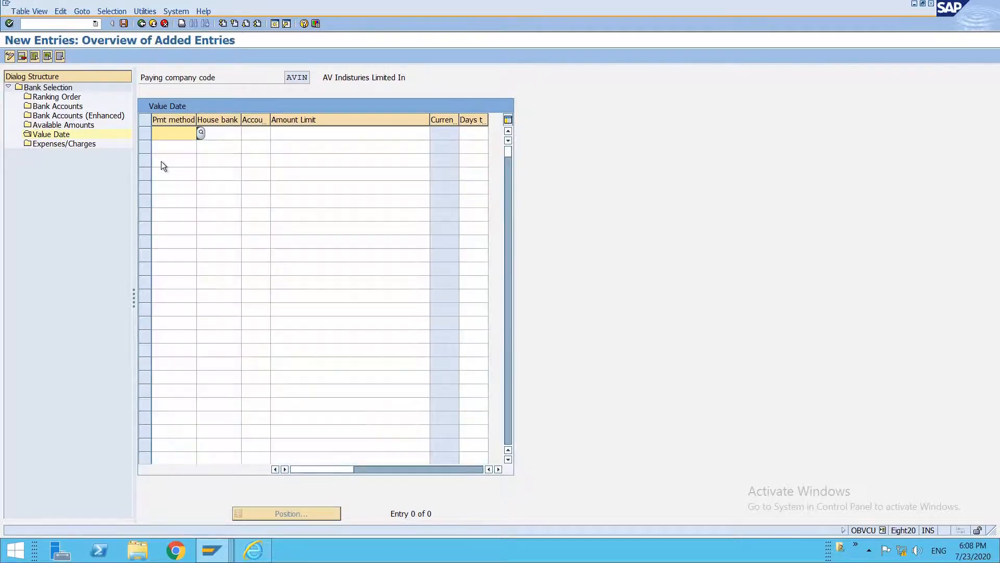
text(1)
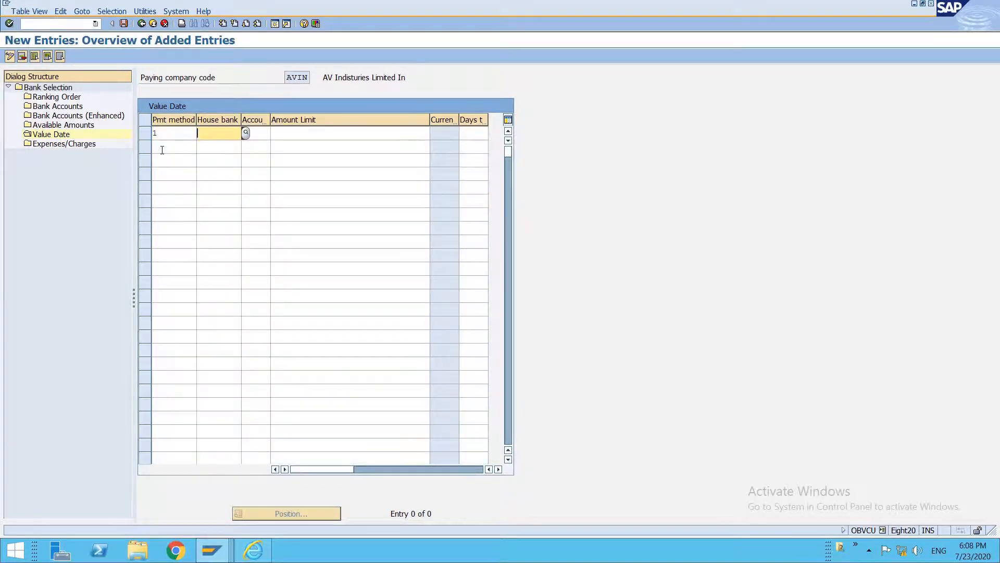
text(axis1)
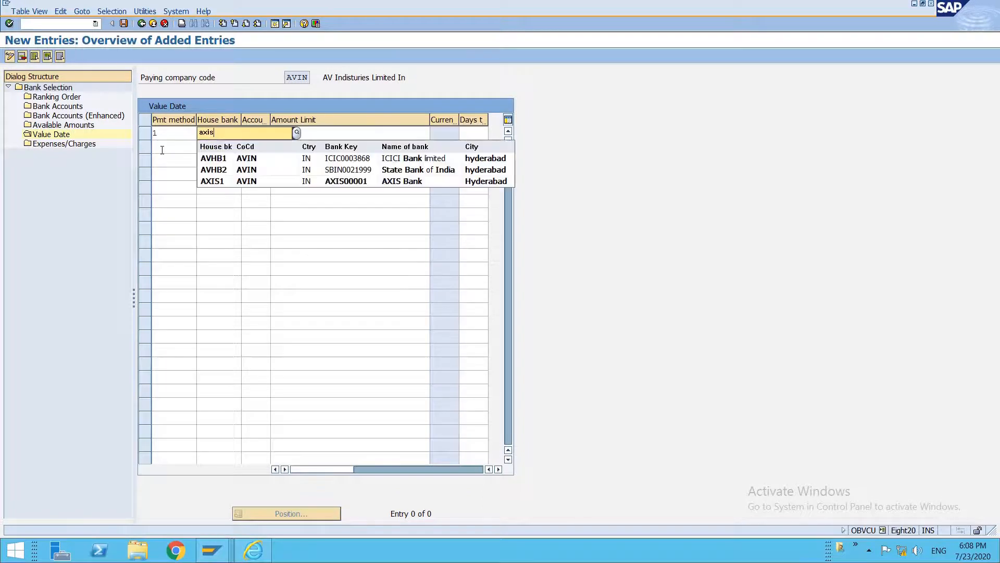
key(Tab)
text(axis)
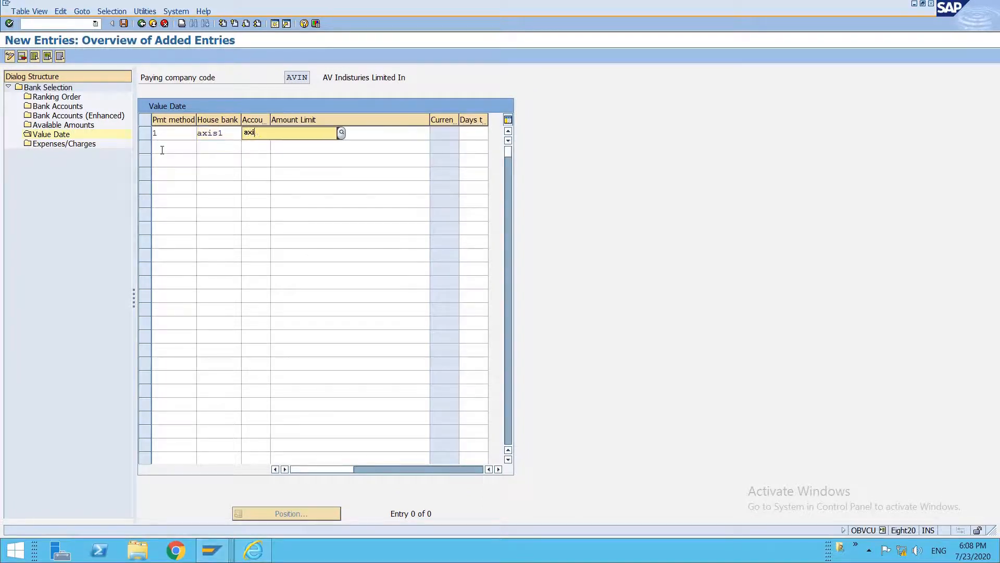
key(Tab)
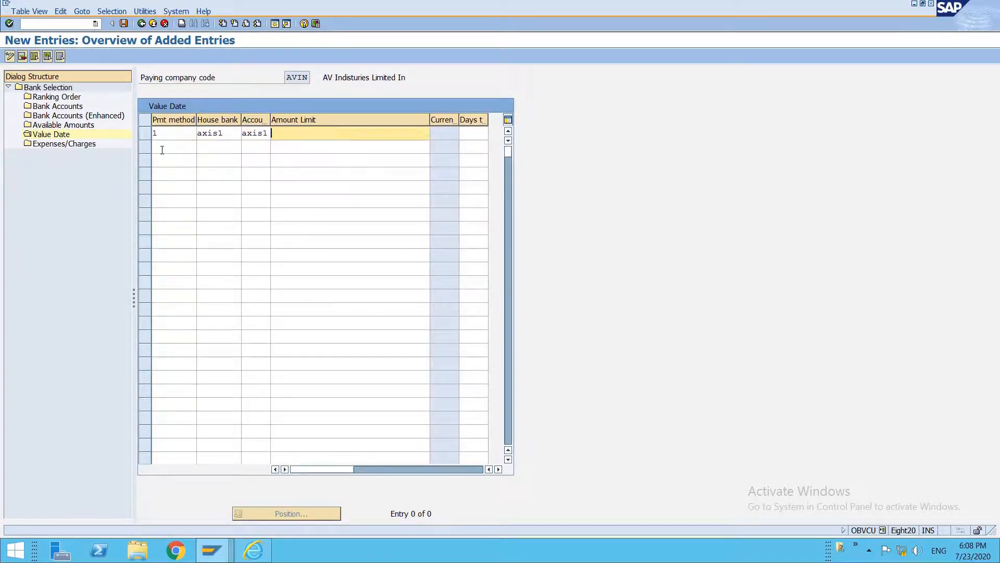
text(1)
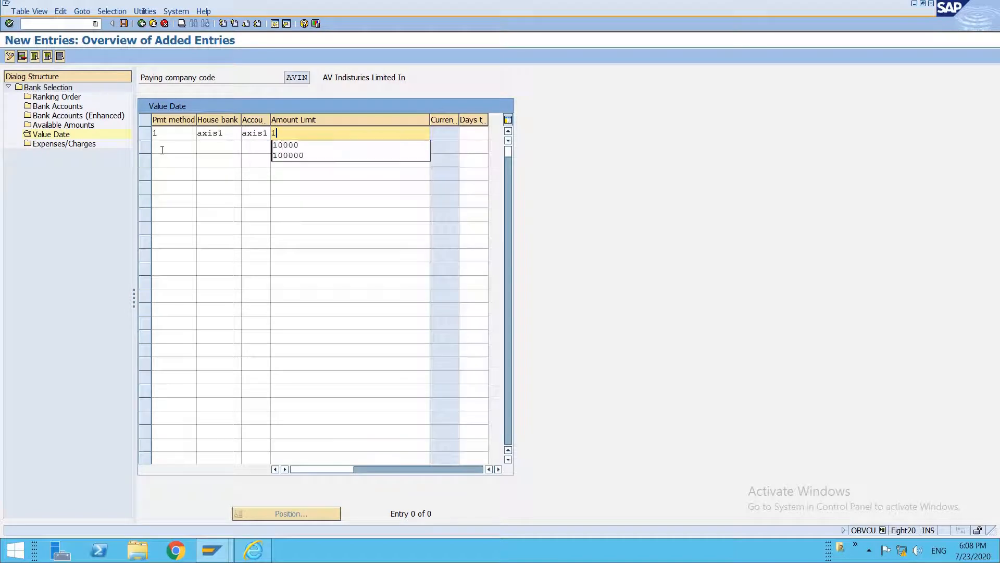
text(.000.000000)
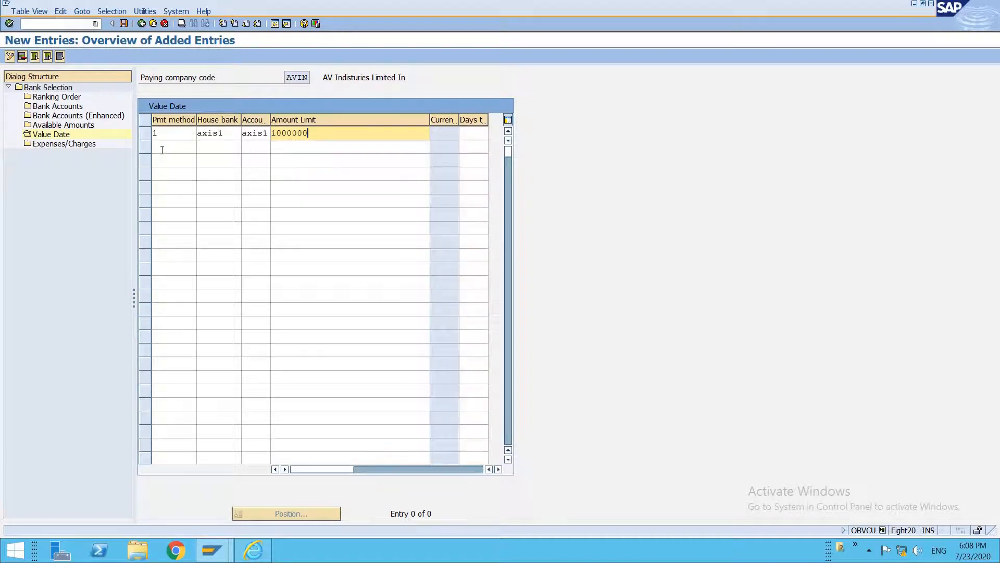
key(Return)
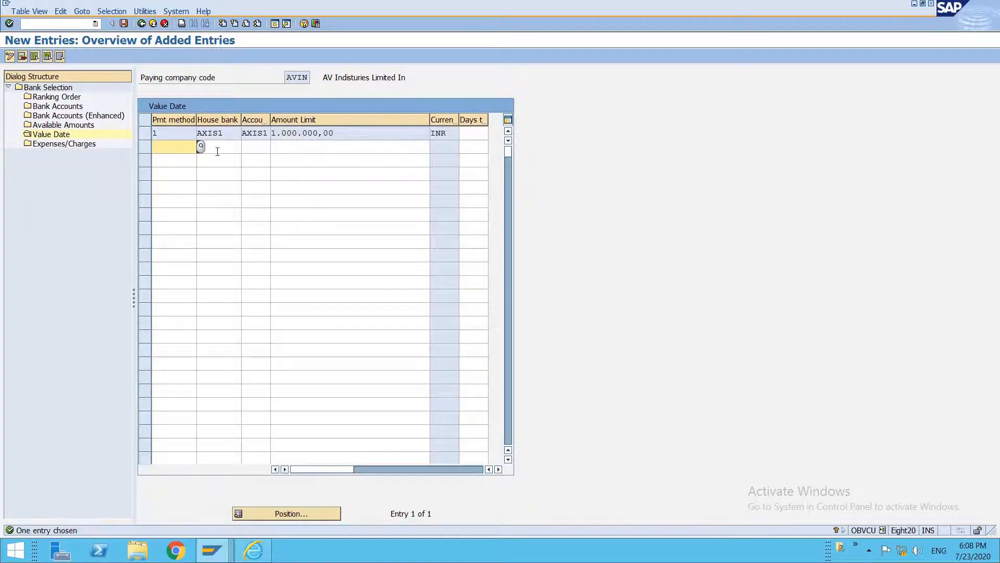
Add a value date entry for payment method 1 with house bank AXIS1, account ID AXIS$ and amount limit 50.000,00.
text(2)
key(Tab)
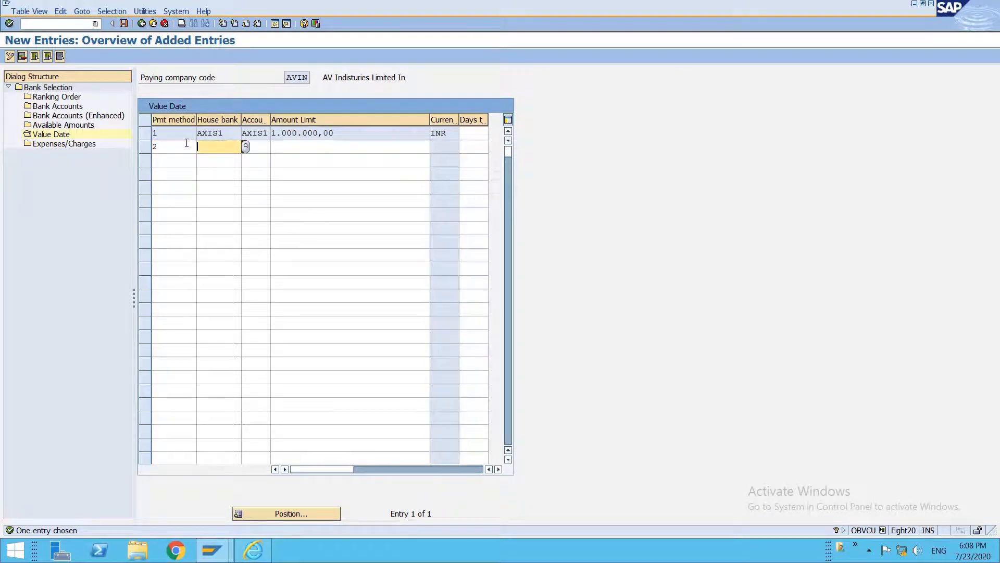
key(shift+Tab)
text(1)
key(Tab)
text(hd)
key(BackSpace)
key(BackSpace)
text(axis)
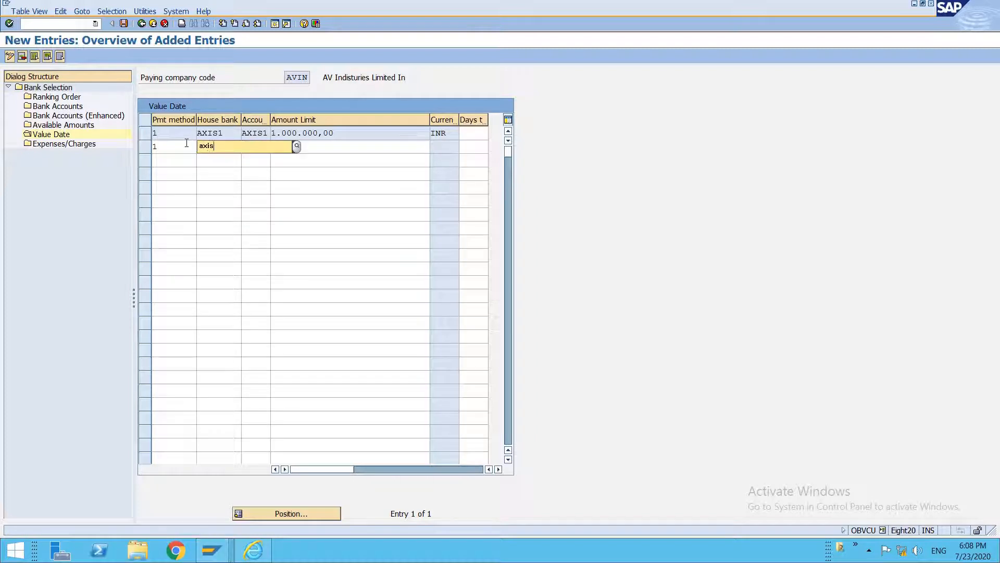
key(F4)
text(axis1)
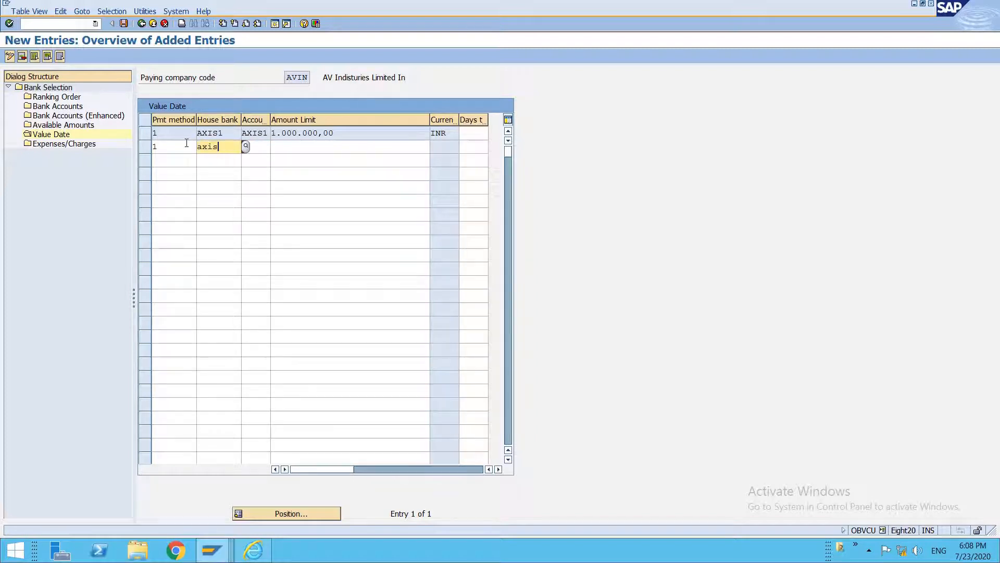
key(Tab)
text(axis$)
key(Tab)
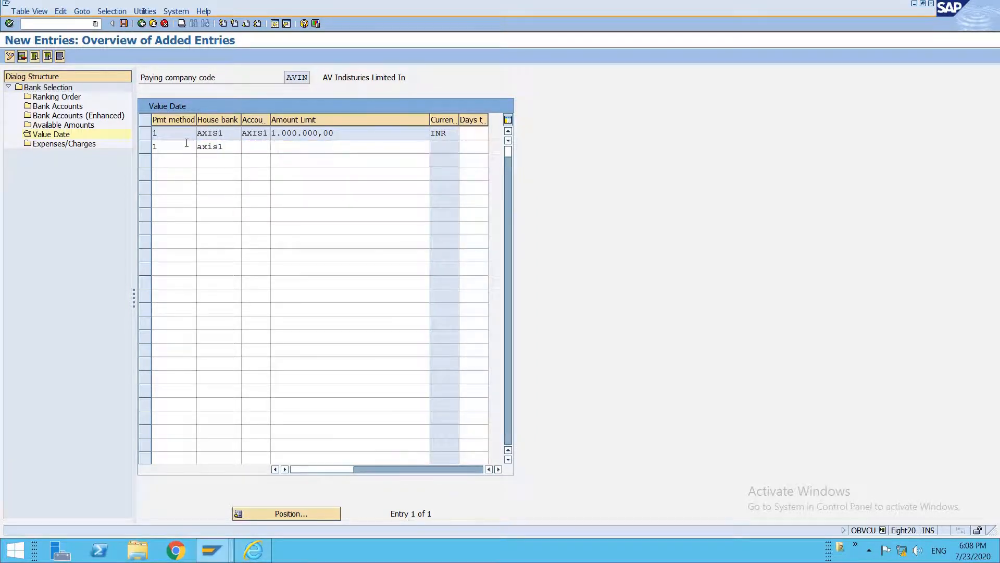
text(50000)
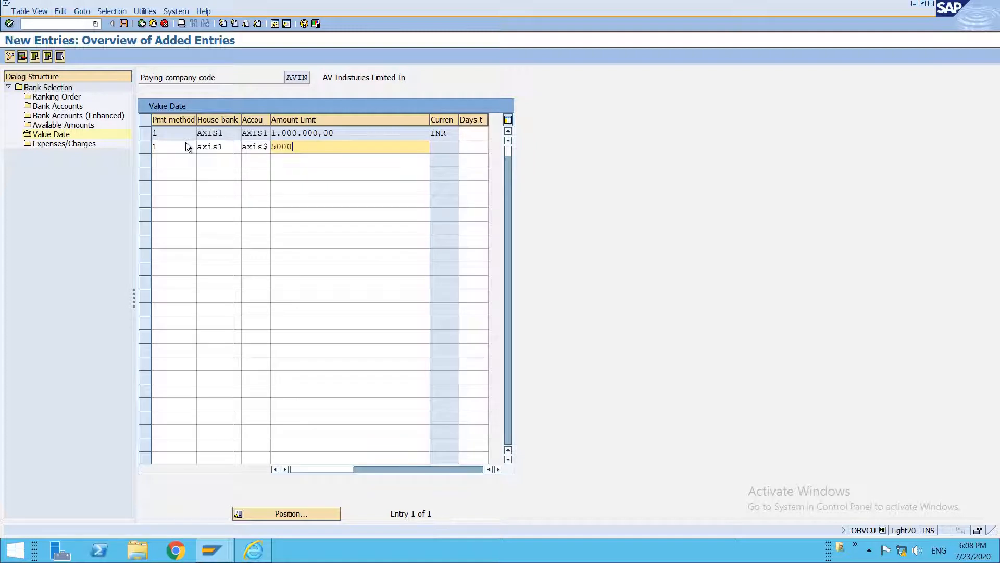
key(Return)
Add a value date entry for payment method 2 with house bank HDFC1 and account ID HDFC1.
text(2)
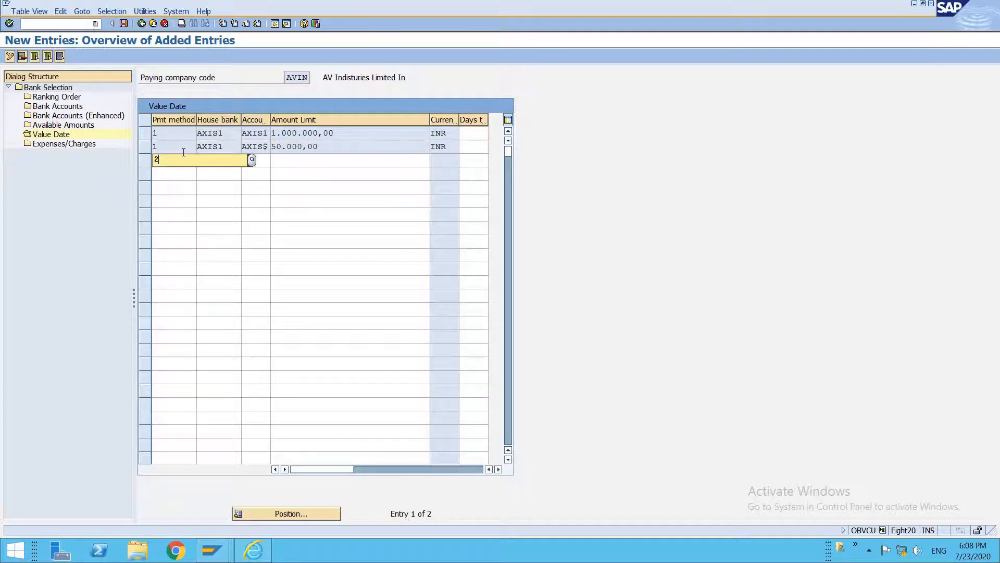
key(Tab)
text(a)
key(BackSpace)
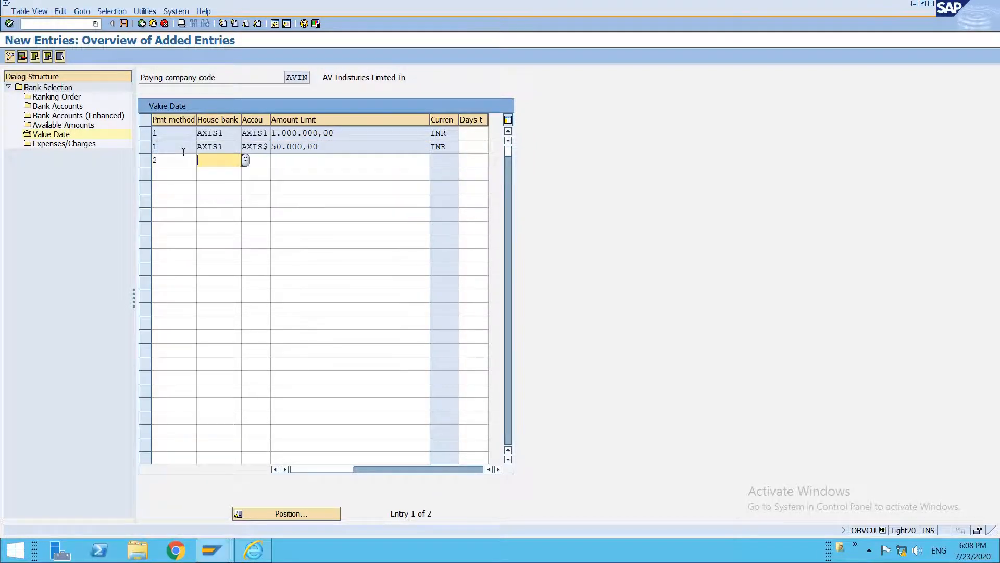
text(hdfc1)
key(Tab)
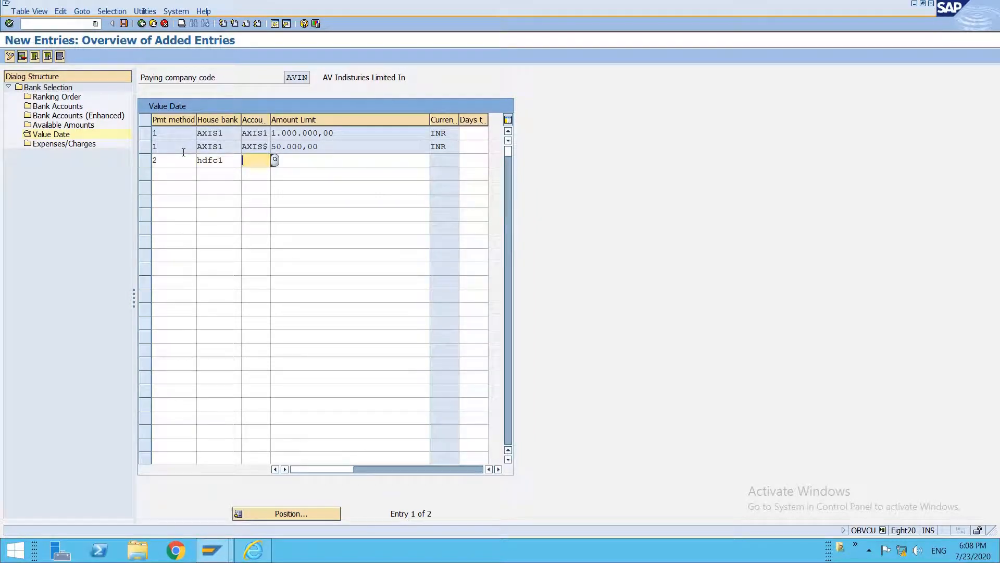
click(86, 125)
key(Escape)
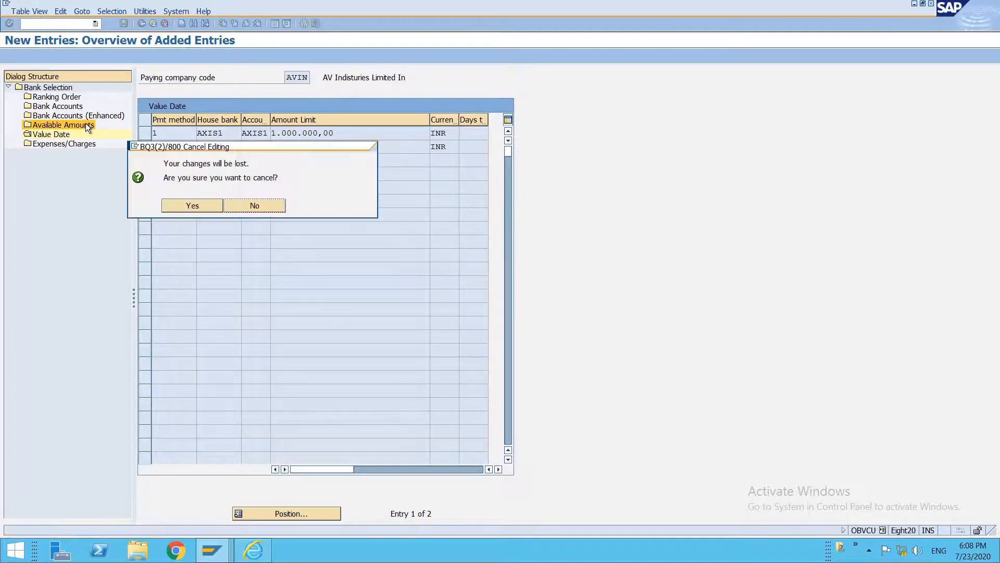
click(255, 206)
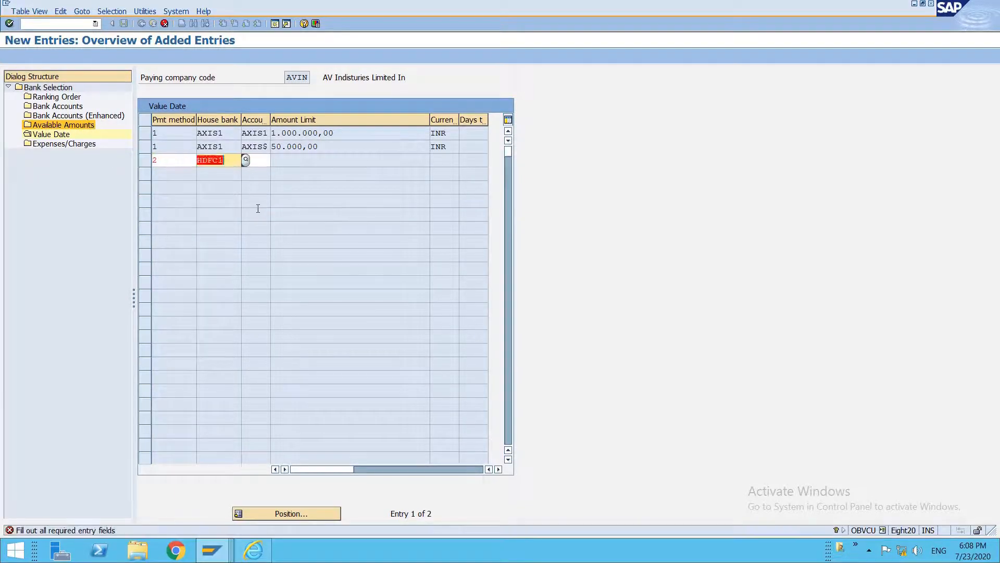
text(a)
key(BackSpace)
text(hdfc1)
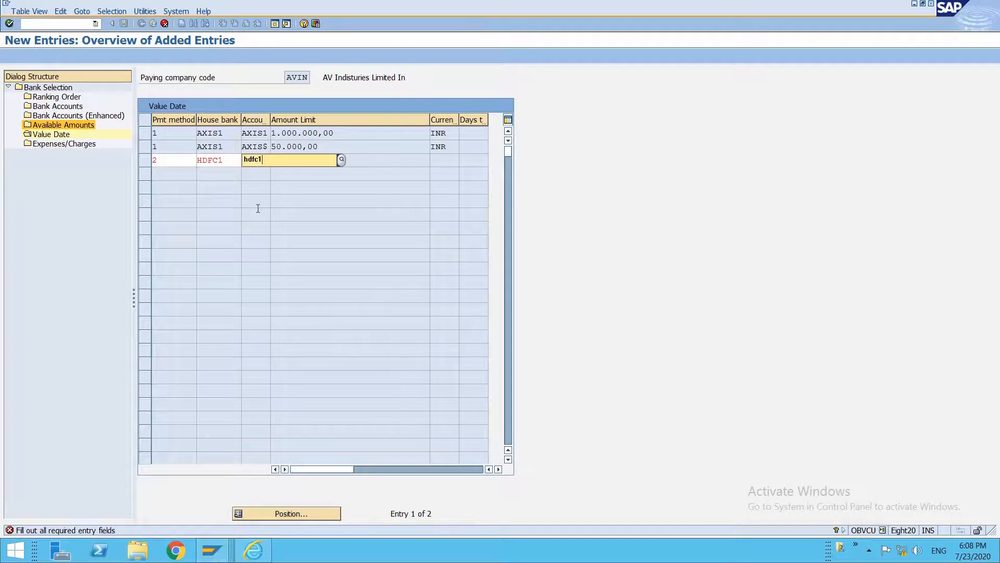
key(Return)
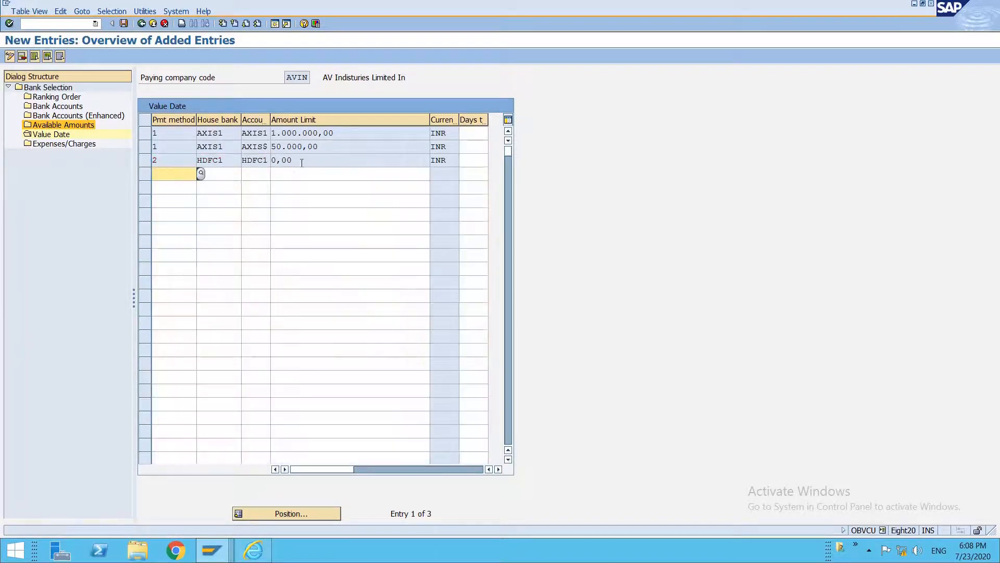
Review the bank accounts and available amounts defined for the HDFC1 and AXIS1 house banks.
double_click(60, 113)
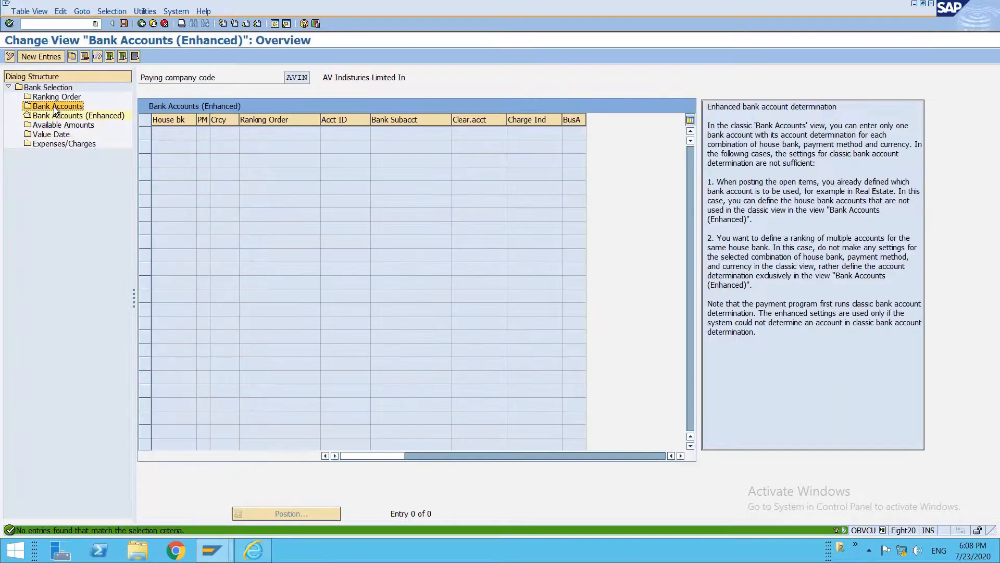
double_click(55, 107)
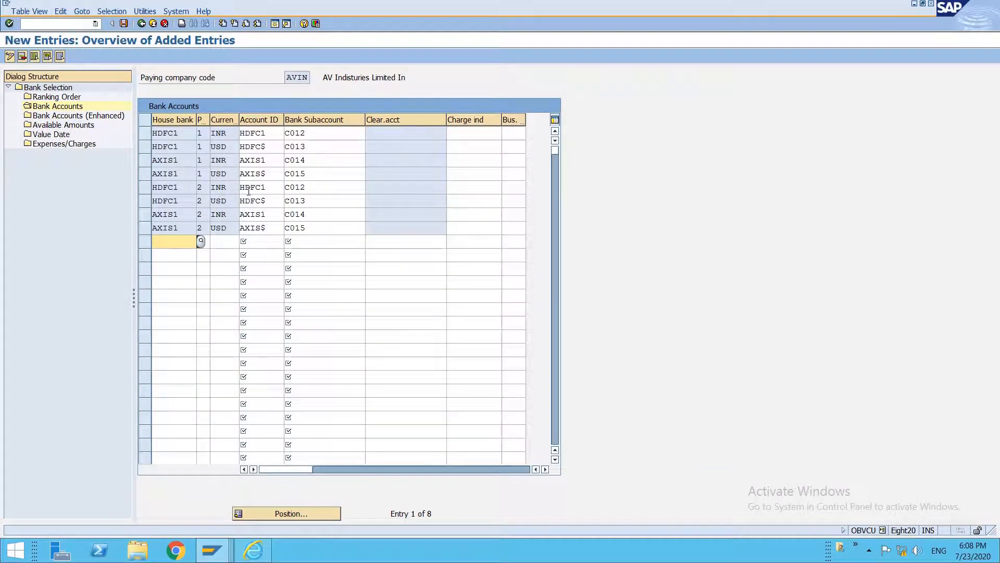
double_click(60, 125)
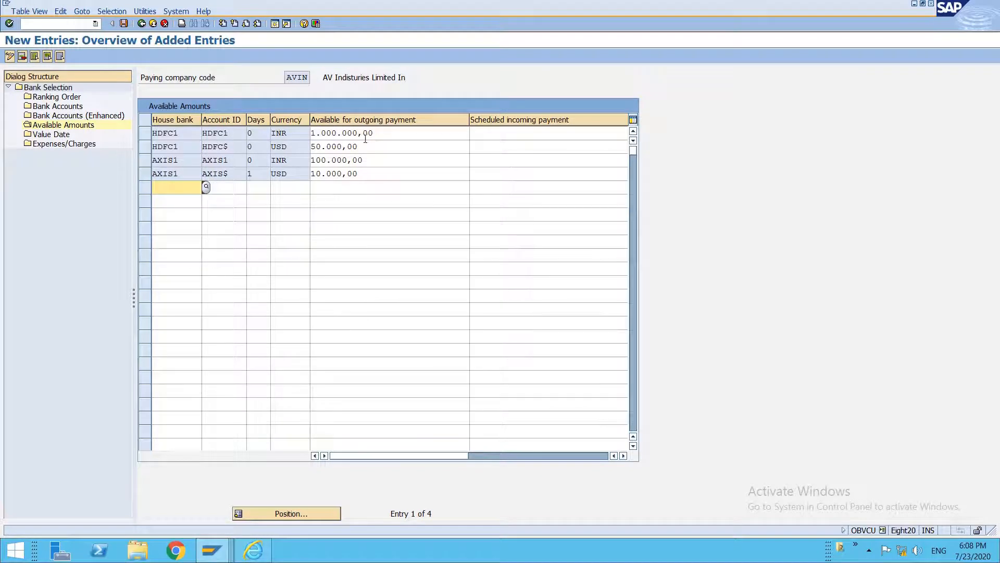
Delete the three new value date entries for AXIS1 and HDFC1.
click(61, 134)
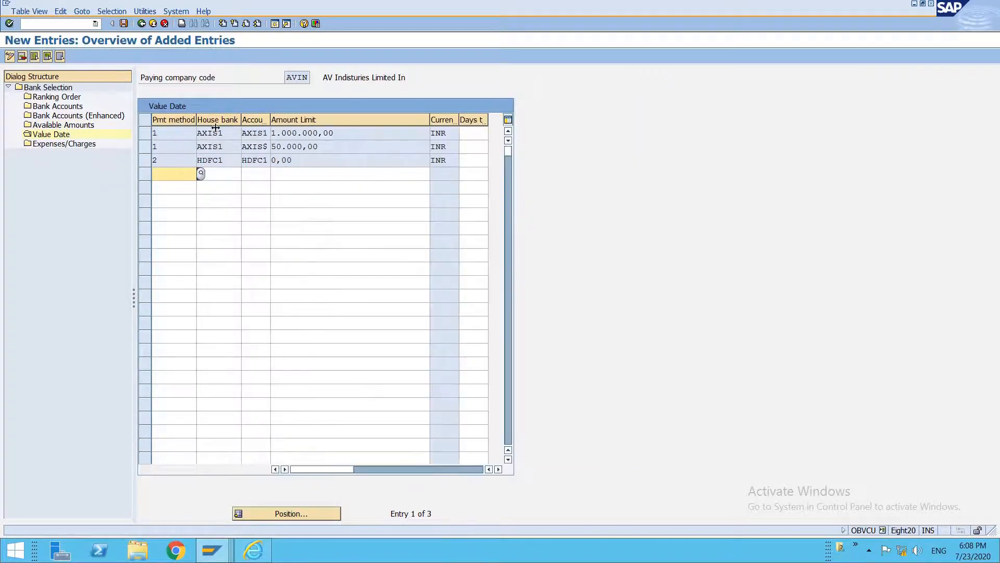
click(142, 134)
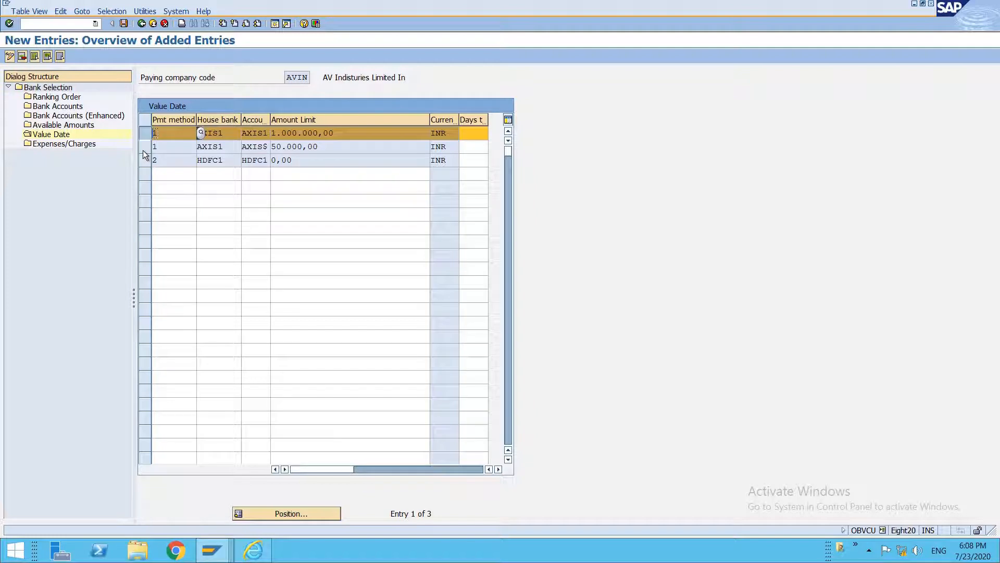
click(145, 160)
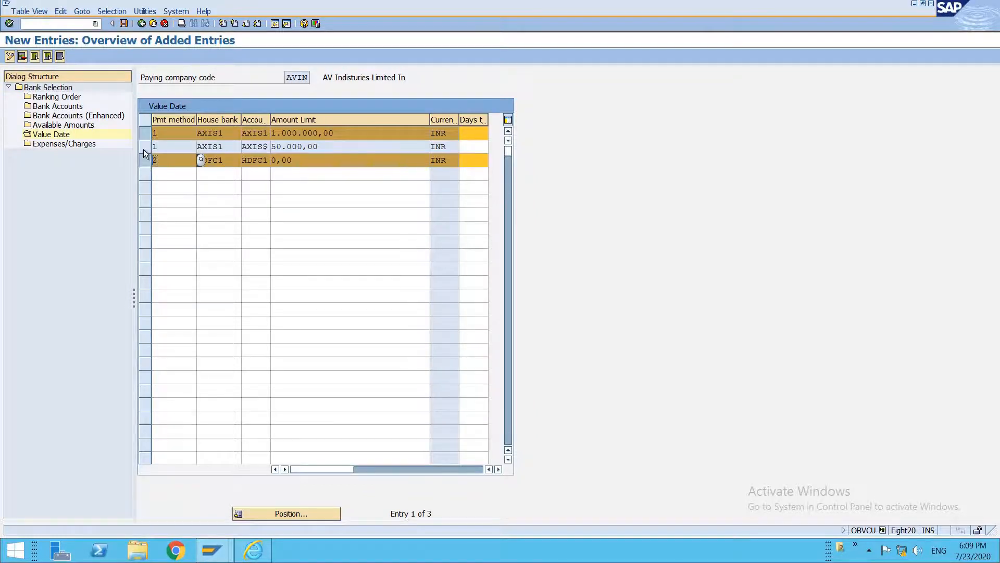
click(144, 148)
click(28, 56)
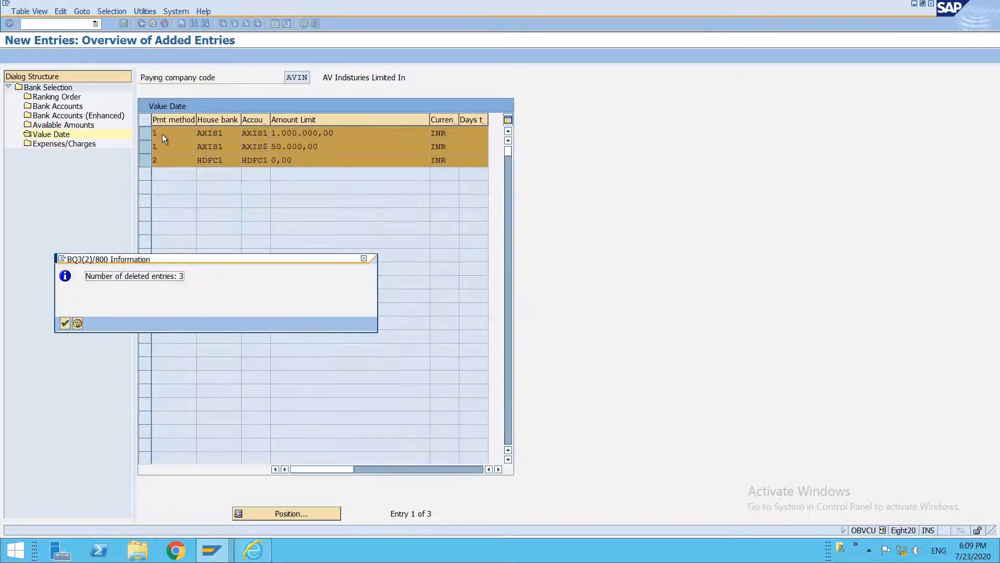
key(Return)
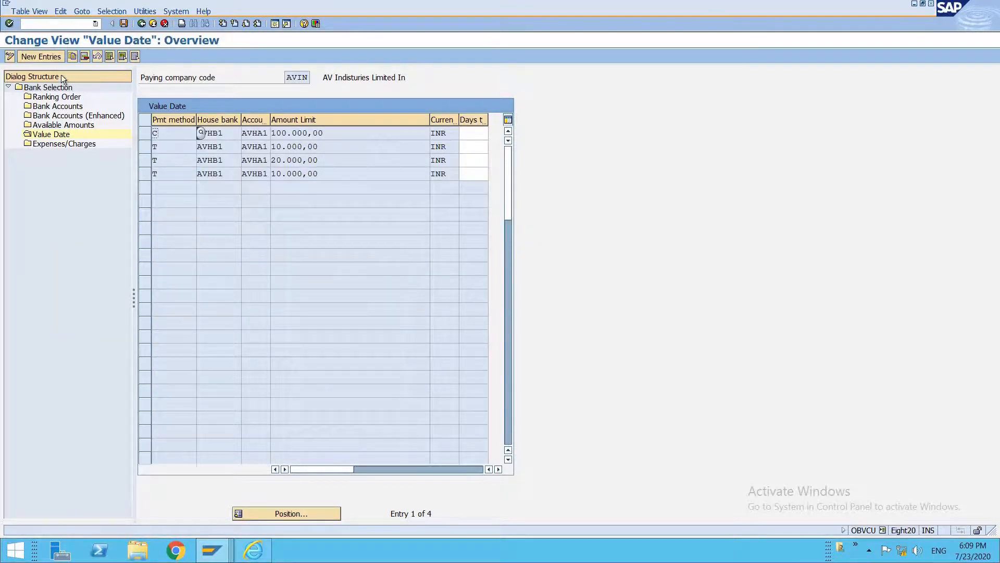
Add a value date entry for payment method 1 with house bank HDFC1, account ID HDFC1 and amount limit 1.000.000,00.
click(41, 56)
text(1)
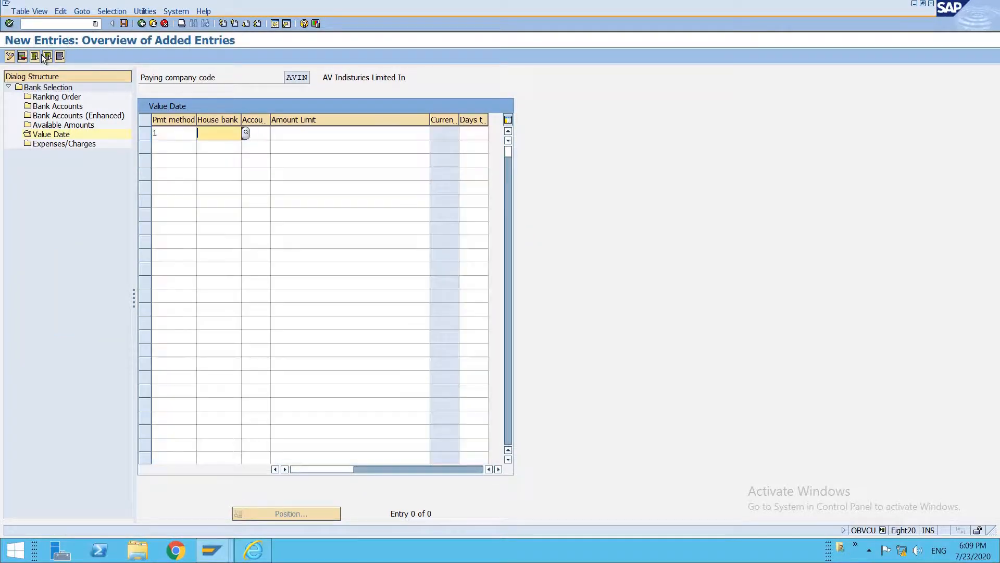
key(BackSpace)
key(BackSpace)
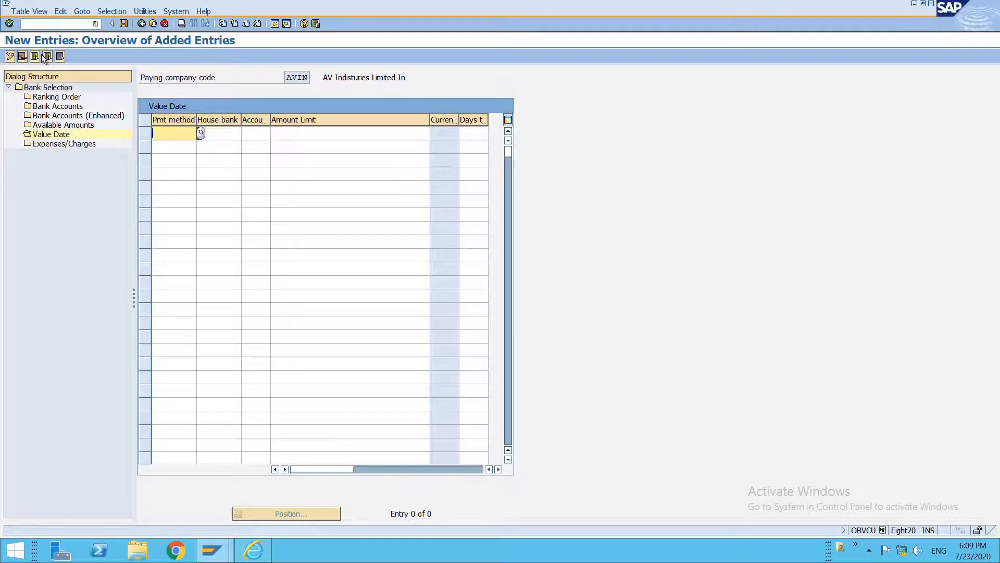
key(Escape)
click(197, 208)
text(1)
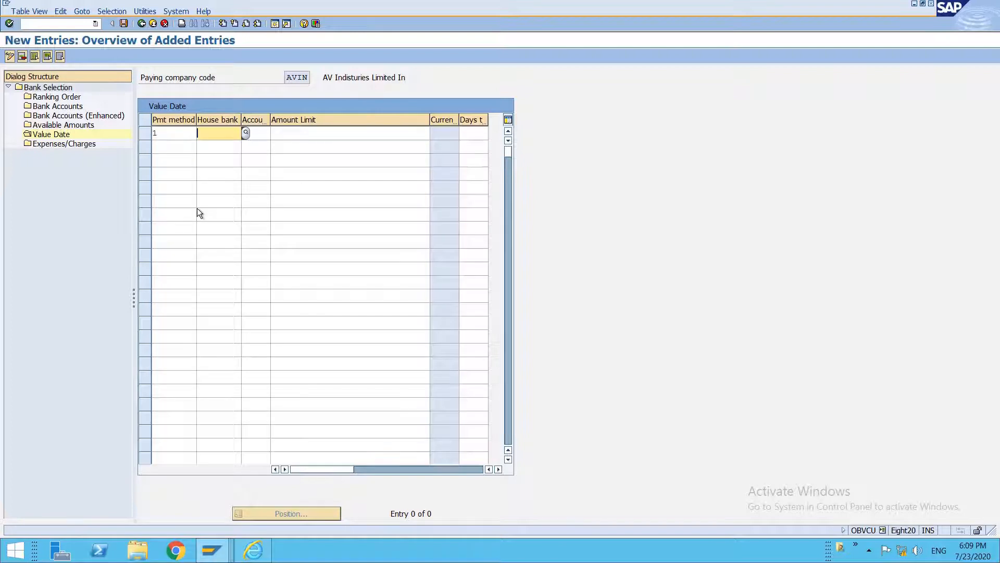
text(hdfc1)
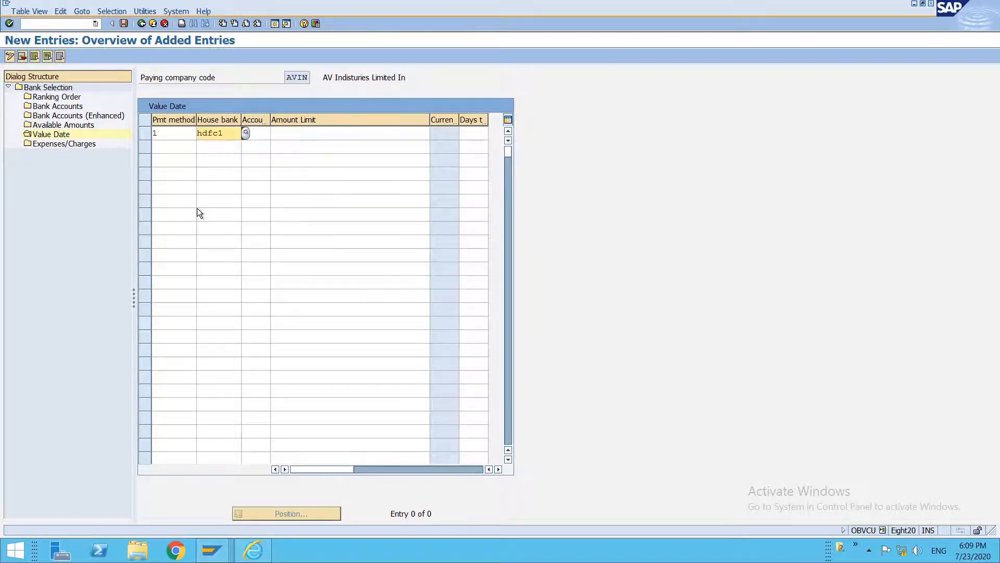
key(Tab)
text(hdfc1)
key(Tab)
text(1.000.)
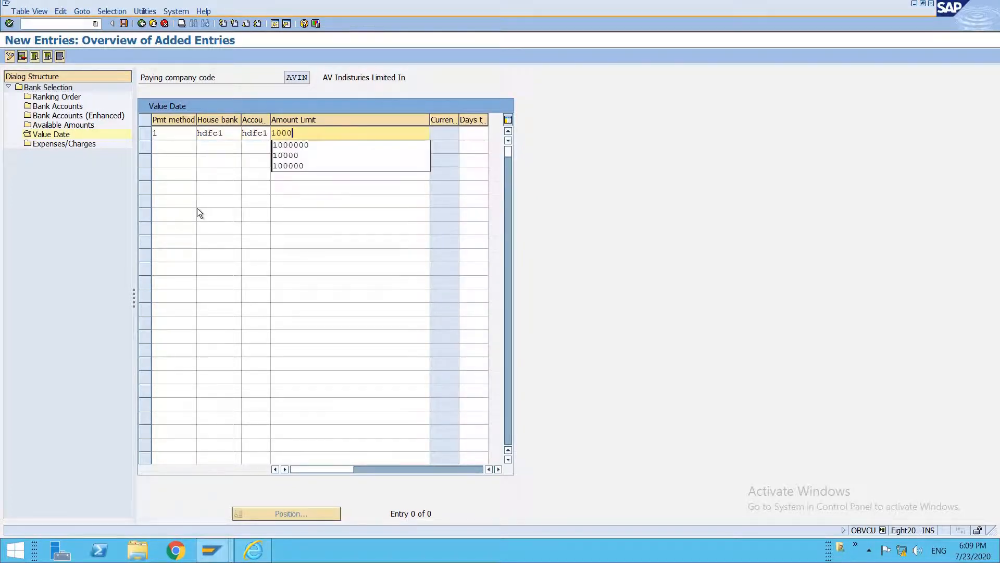
text(000)
key(Return)
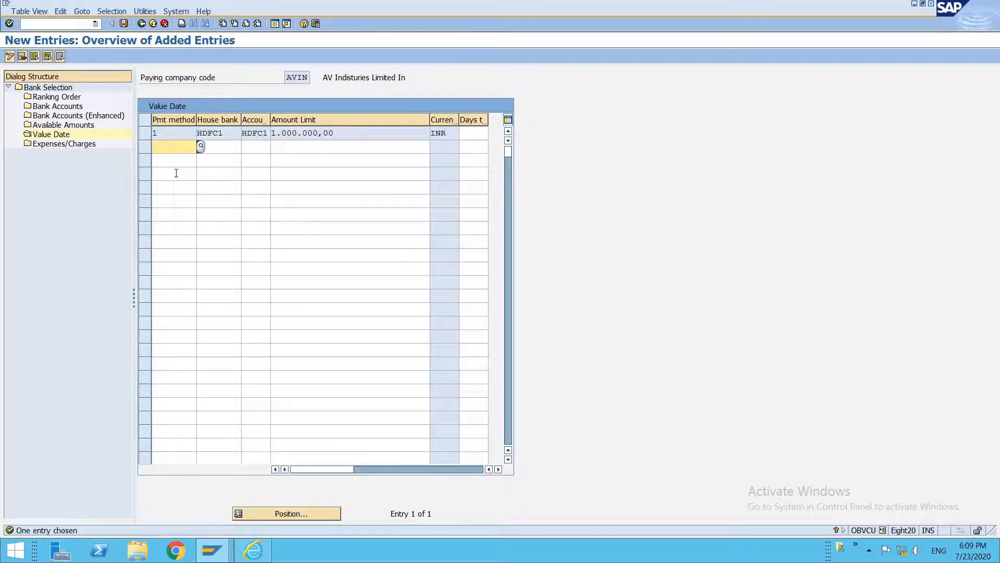
Add a value date entry for payment method 1 with house bank HDFC1, account ID HDFC$ and amount limit 50.000,00.
text(1)
key(Tab)
text(hdf)
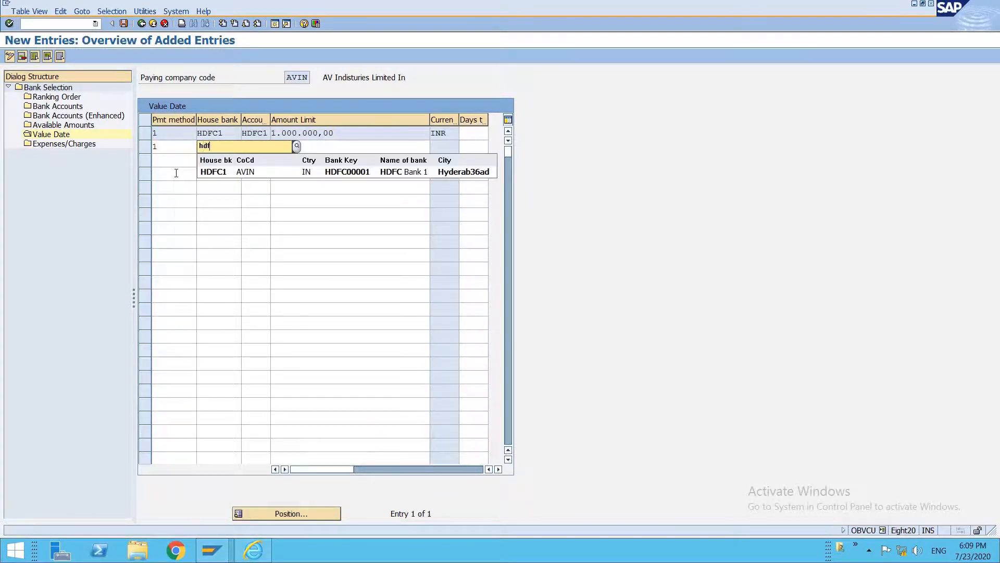
text(c1)
key(Tab)
text(hdfc$)
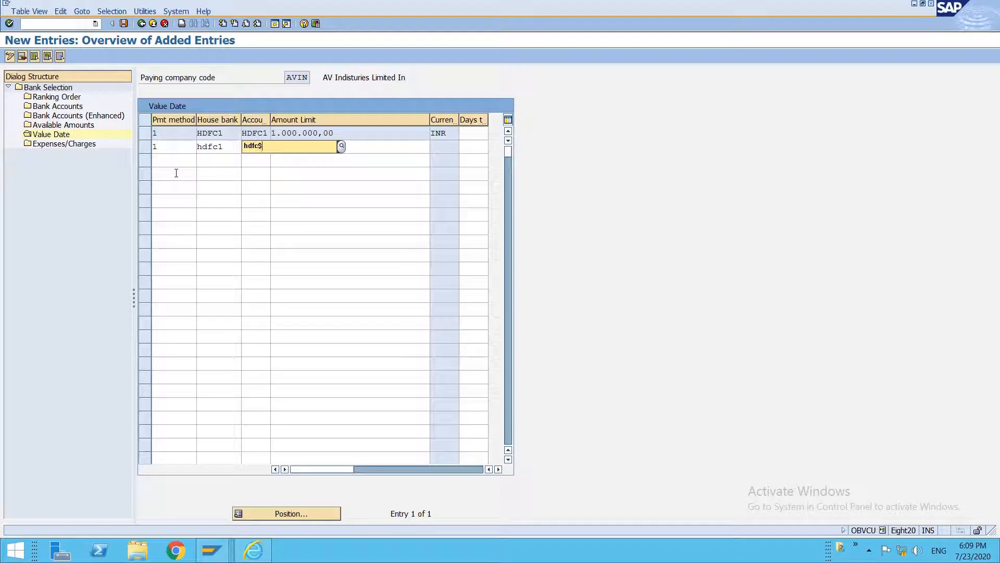
key(Tab)
text(50000)
key(Return)
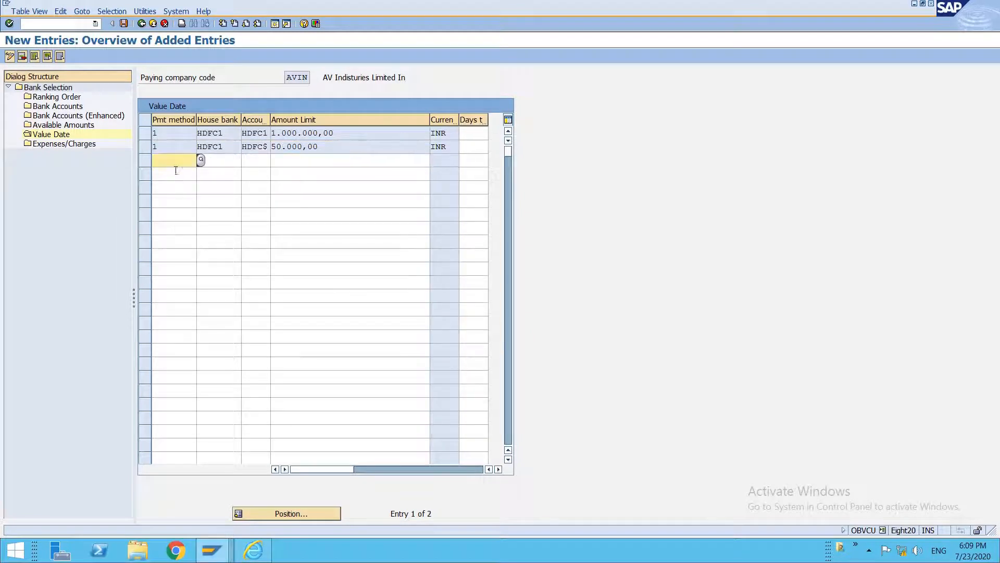
Add a value date entry for payment method 2 with house bank AXIS1, account ID AXIS1 and amount limit 100.000,00.
text(2)
key(Tab)
text(axi)
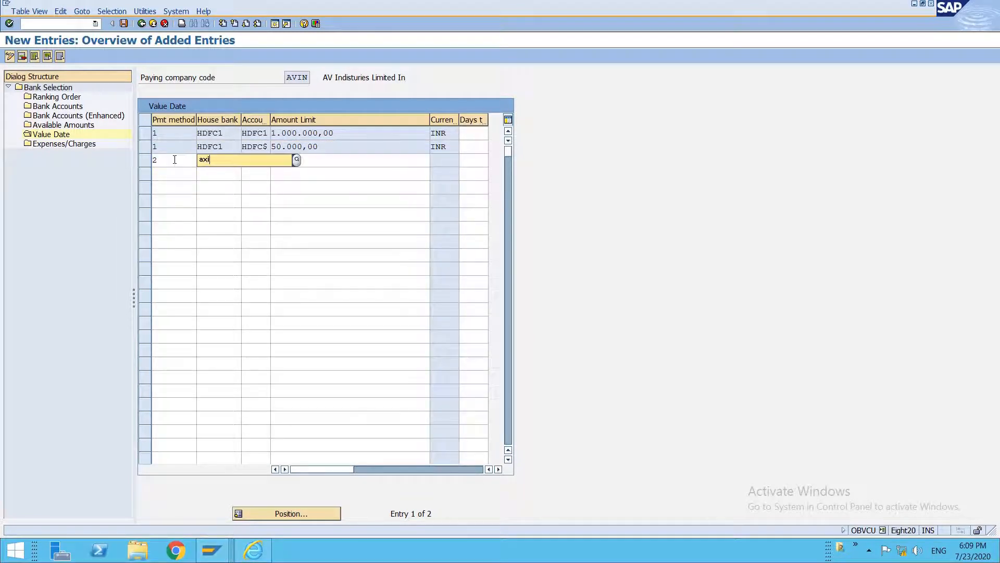
text(s1)
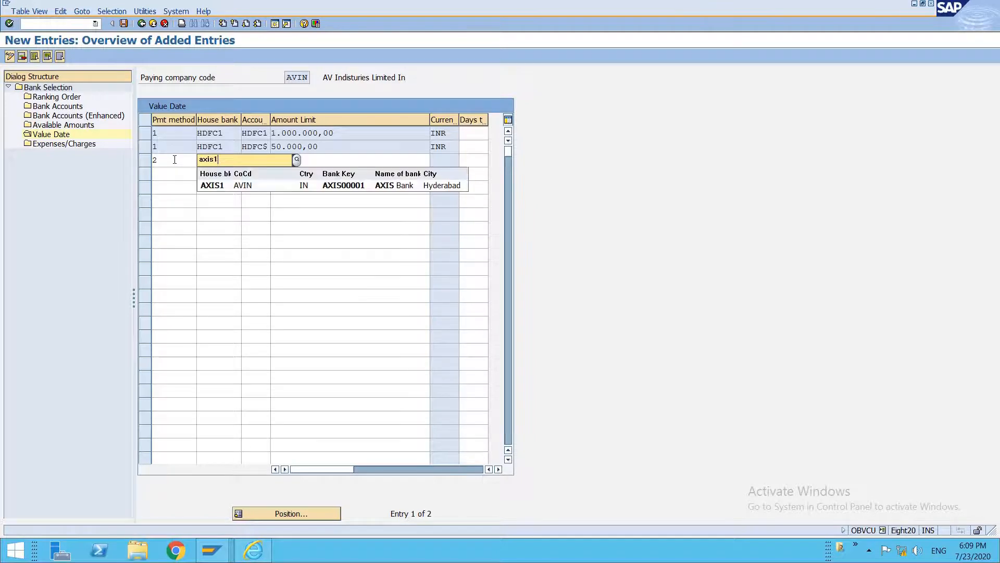
key(Tab)
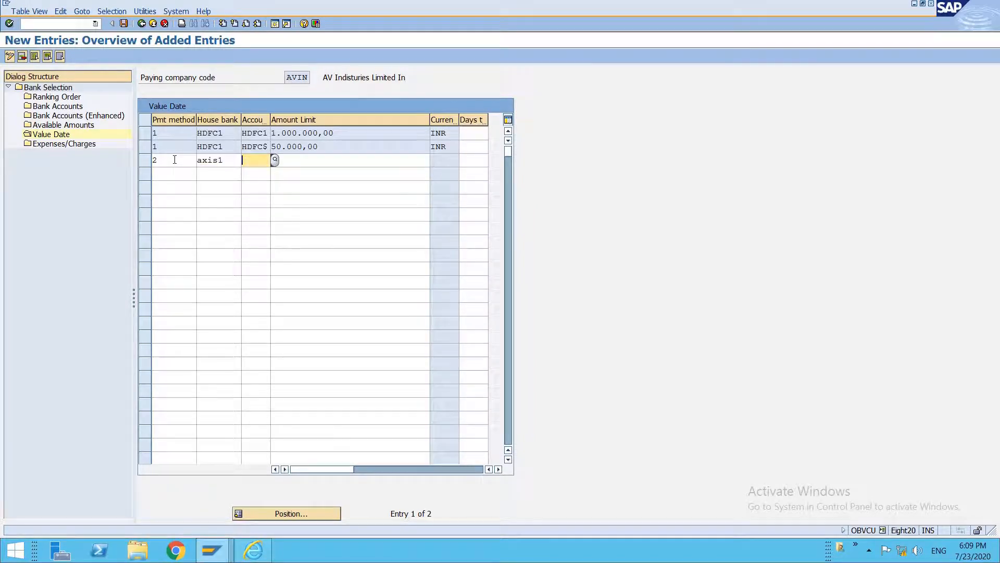
text(axis1)
key(Tab)
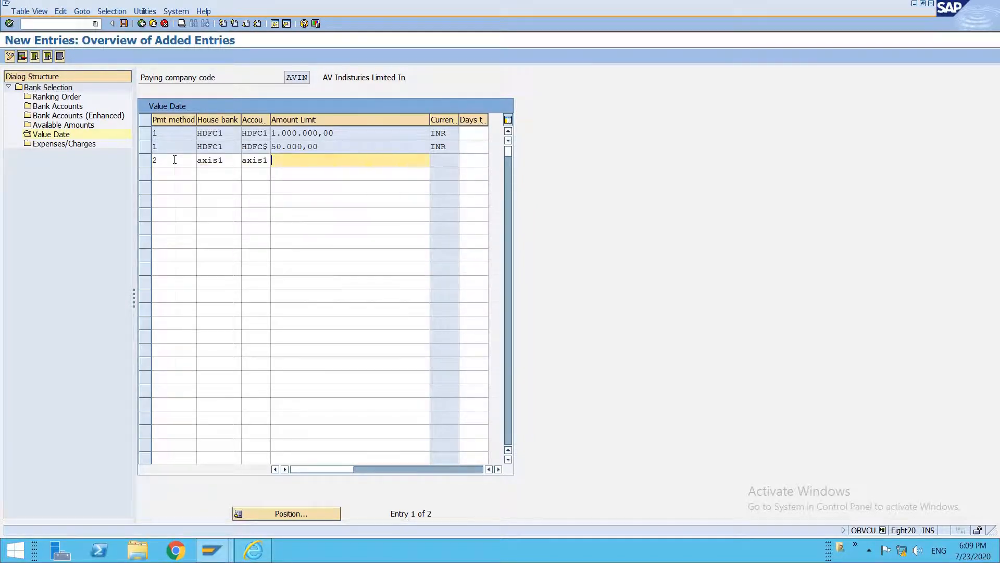
text(100000)
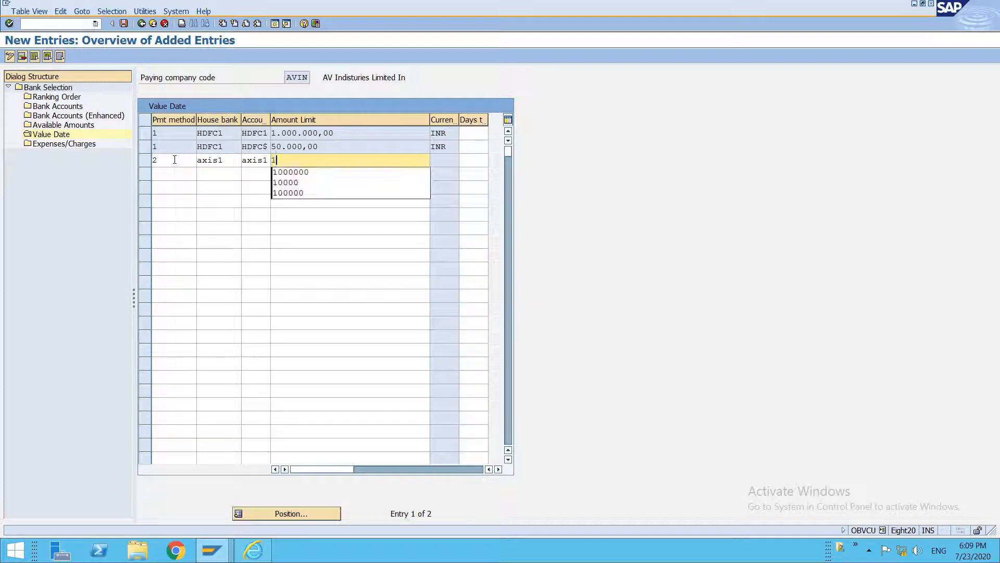
key(Tab)
key(Return)
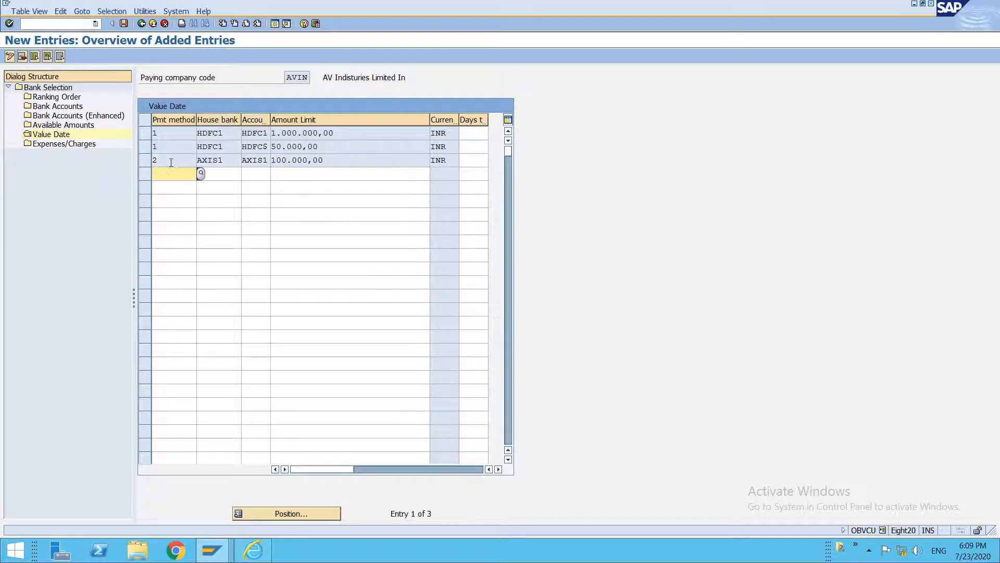
Add a value date entry for payment method 2 with house bank AXIS1, account ID AXIS$ and amount limit 10.000,00.
text(2)
key(Tab)
text(axis2)
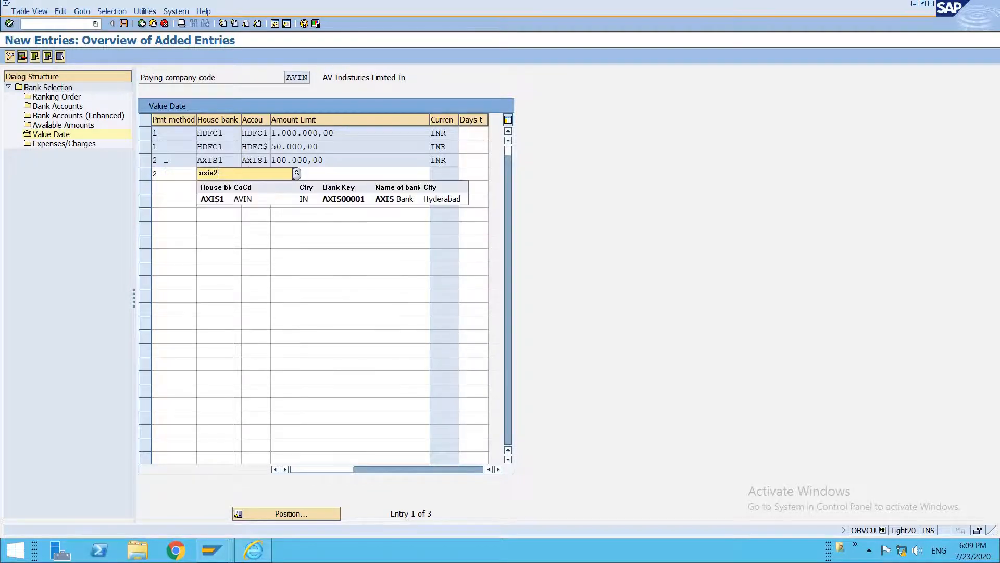
key(BackSpace)
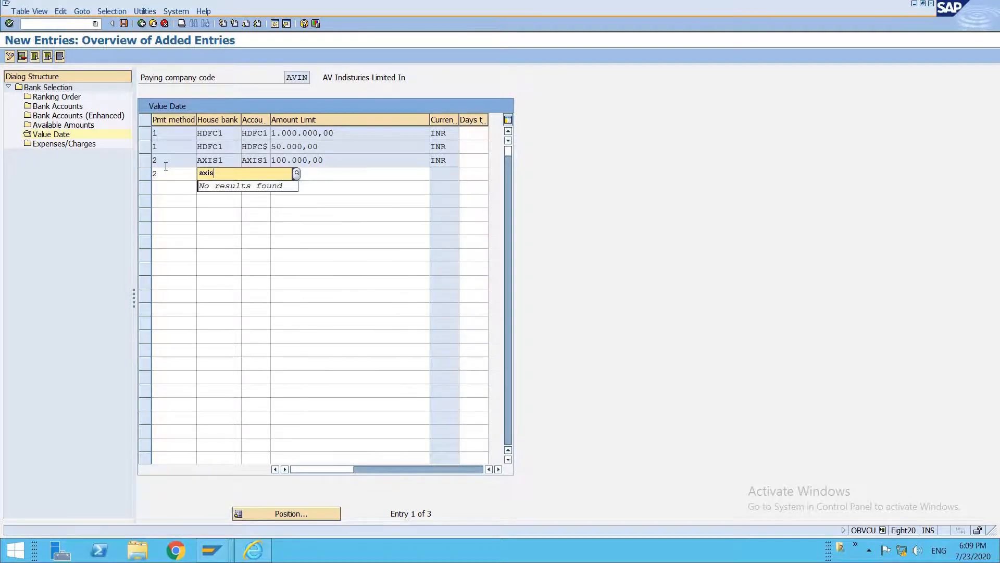
text($)
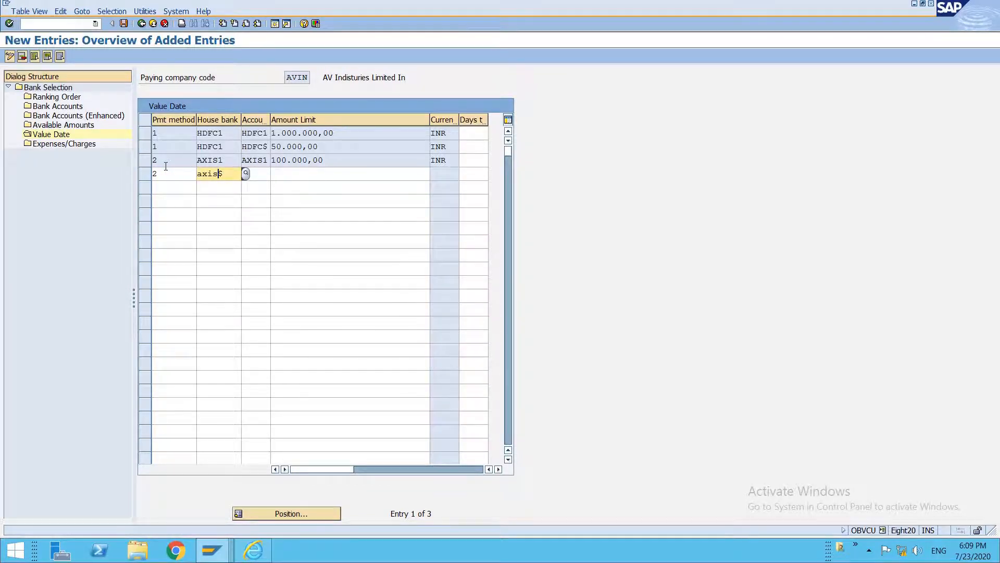
key(BackSpace)
text(1)
key(Tab)
text(ax)
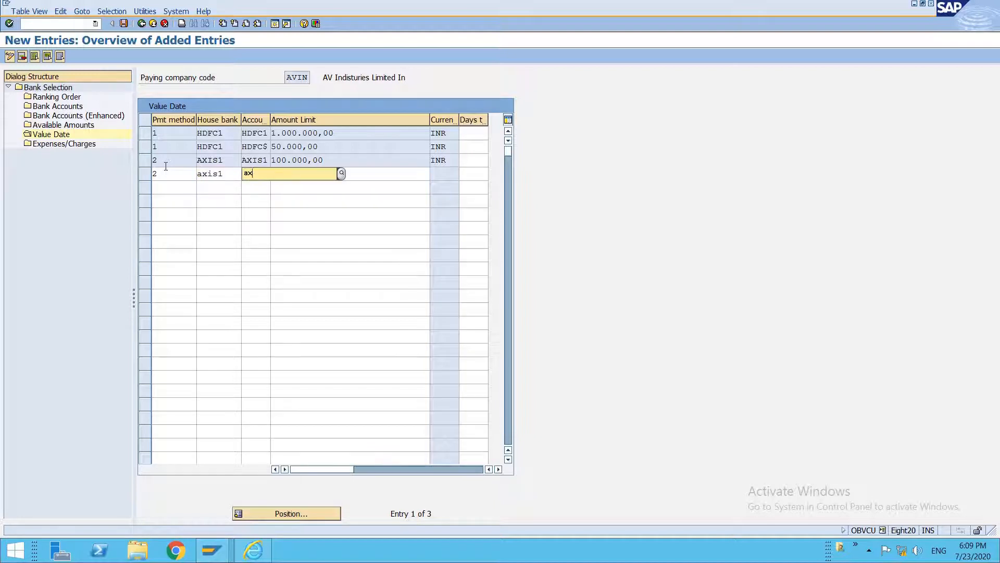
text(is$)
key(Tab)
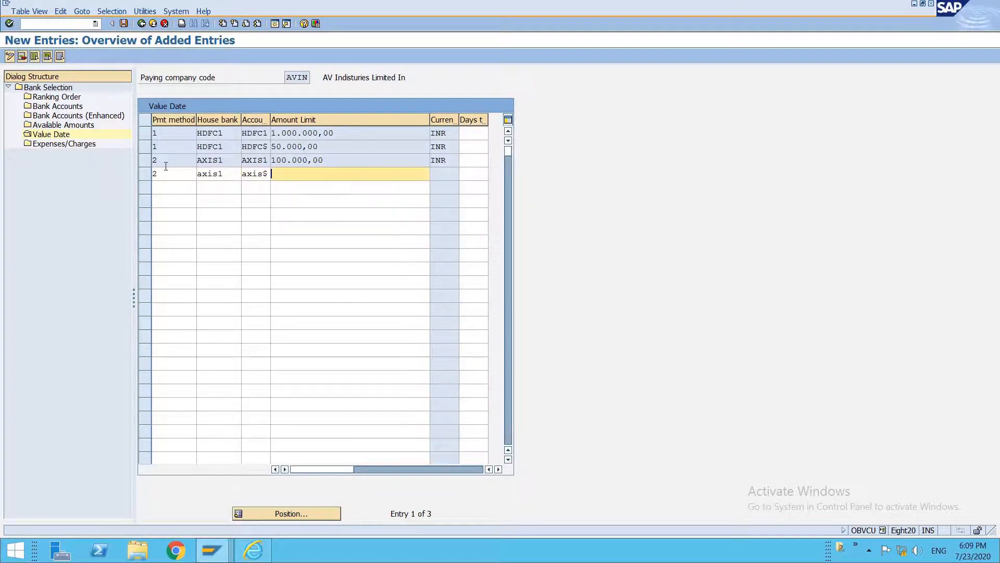
text(10.000)
key(Return)
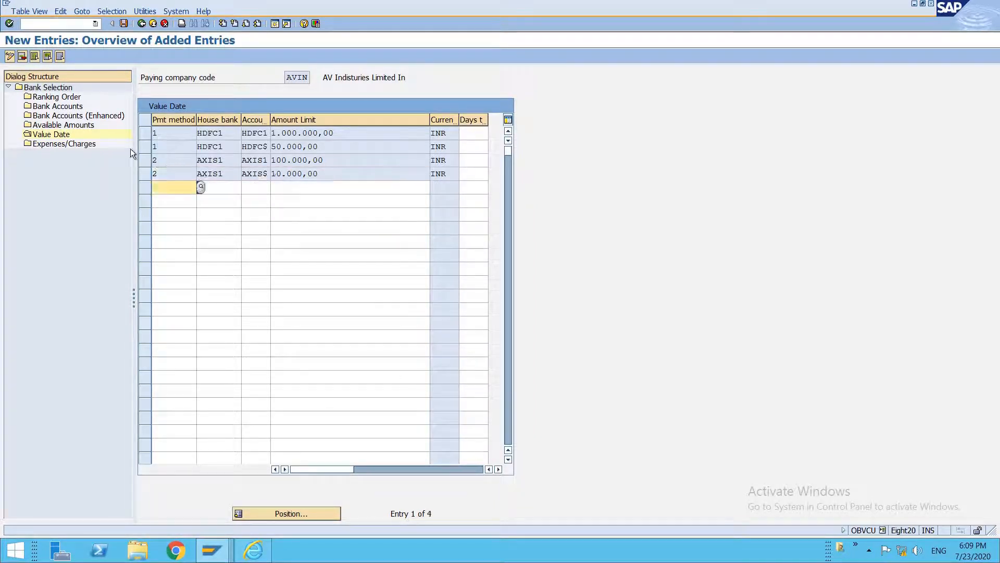
Compare the available amounts of the house bank accounts with the amount limits in the value date entries.
double_click(52, 125)
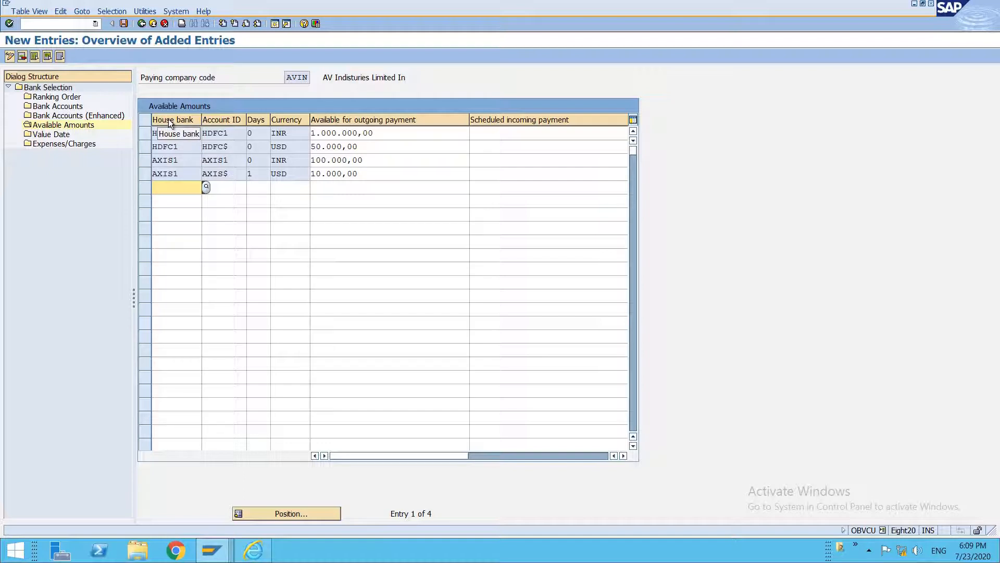
double_click(50, 134)
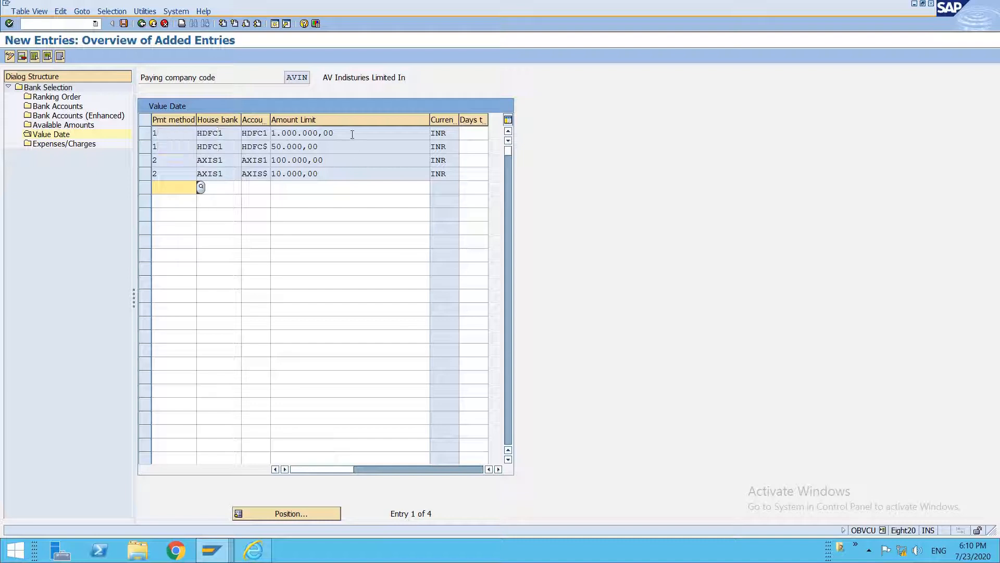
drag(334, 133, 271, 133)
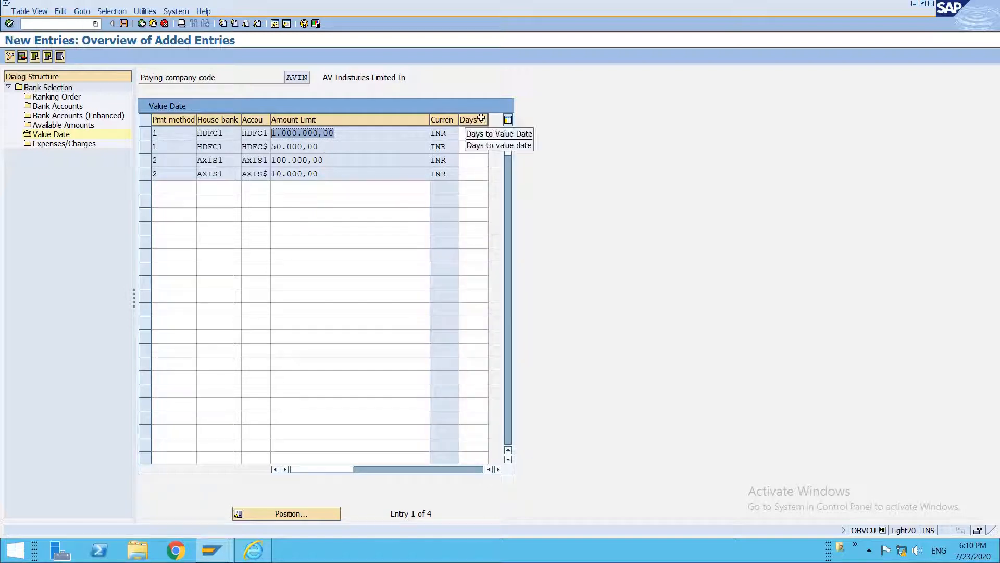
Read the field help for the days to value date of the first HDFC1 entry.
click(475, 133)
key(F1)
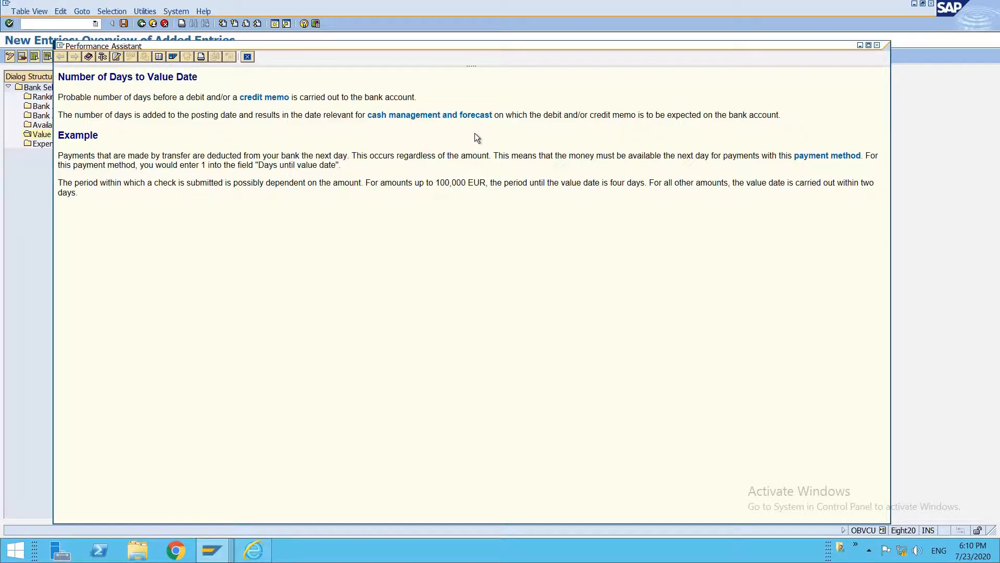
key(Escape)
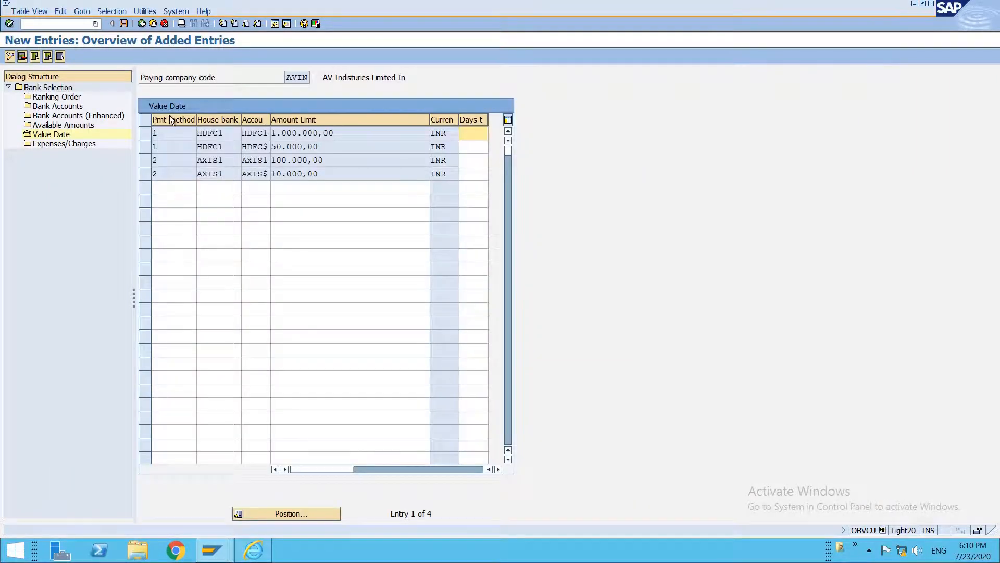
Save the four new value date entries and return to the payment program customizing overview.
click(181, 132)
click(479, 170)
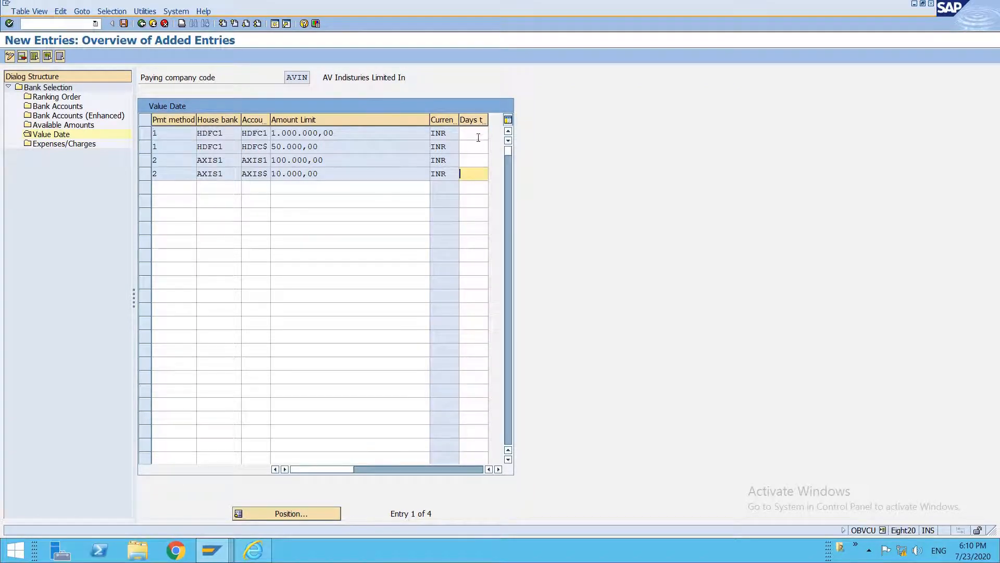
key(ctrl+s)
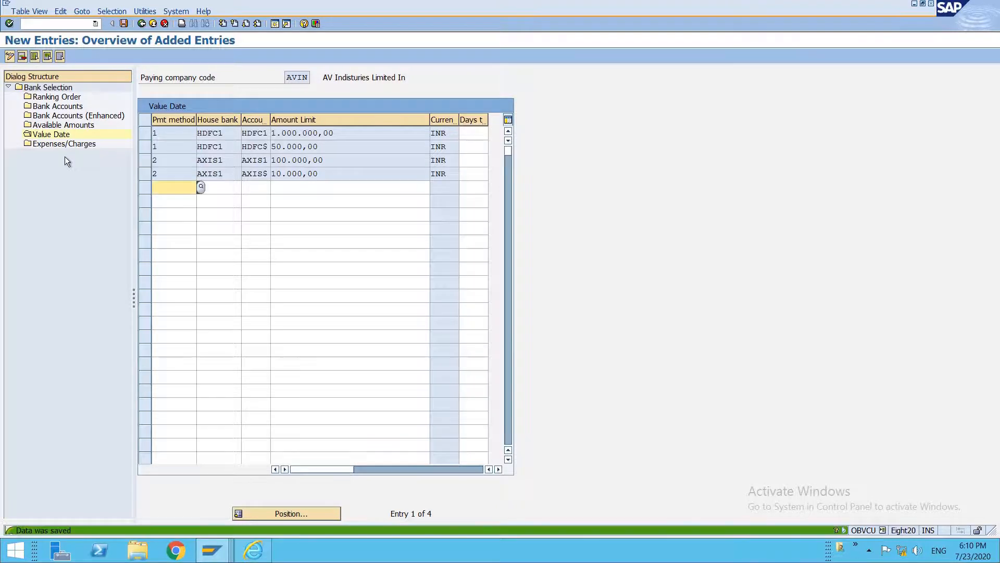
key(F3)
key(F3)
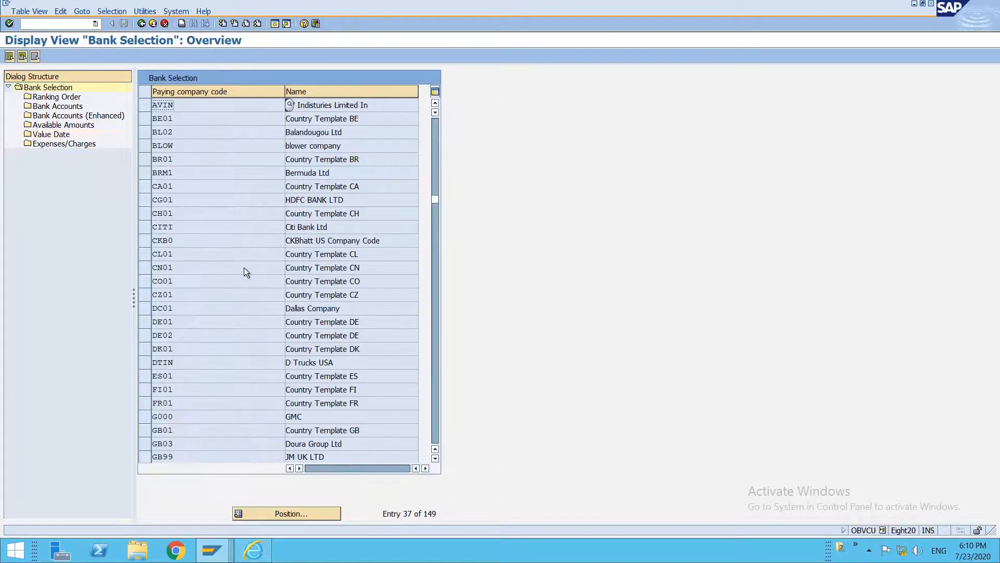
key(F3)
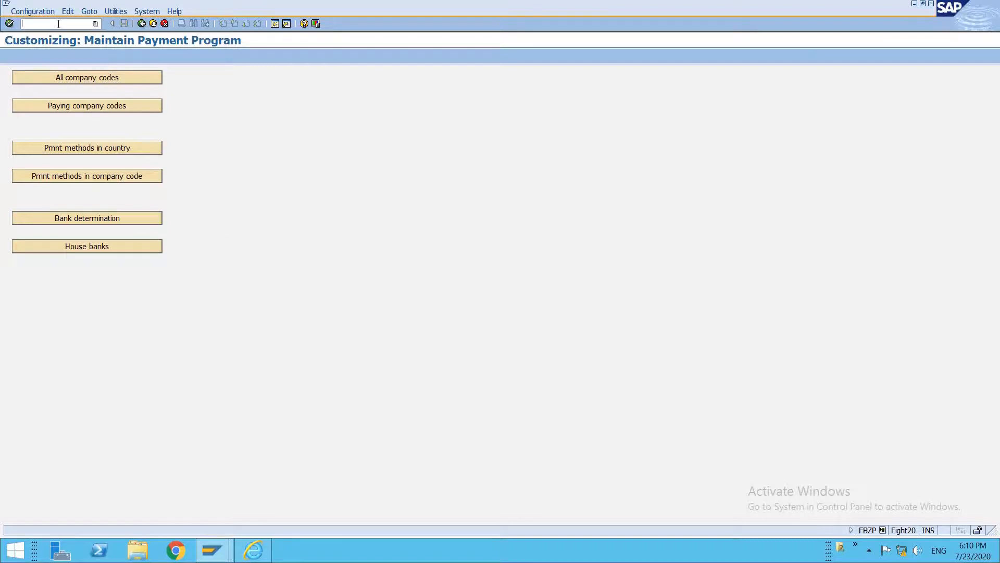
Open business partner maintenance with transaction bp, keeping the AVIN vendor in the FLVN00 FI Vendor role.
text(bp)
key(Return)
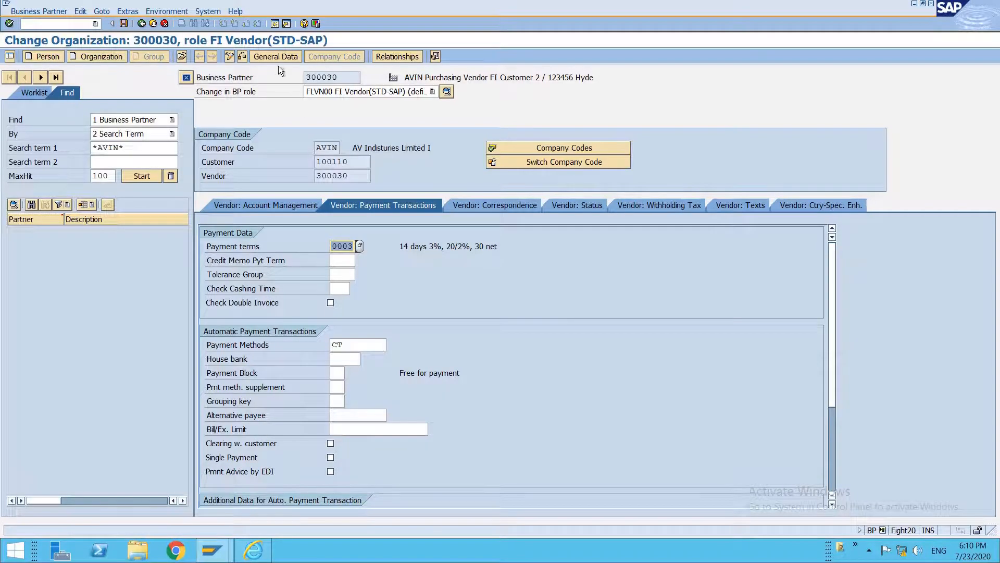
click(359, 92)
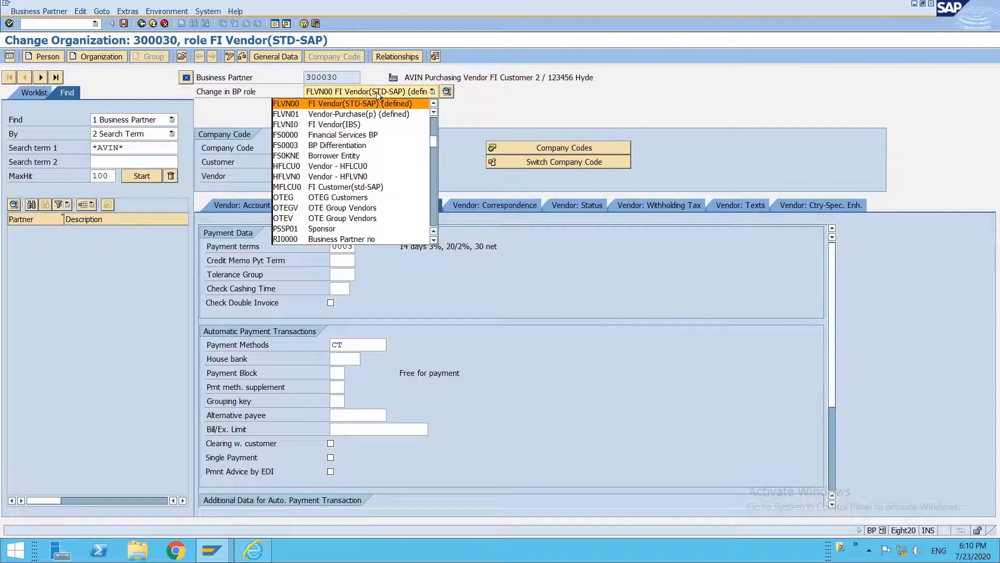
click(478, 106)
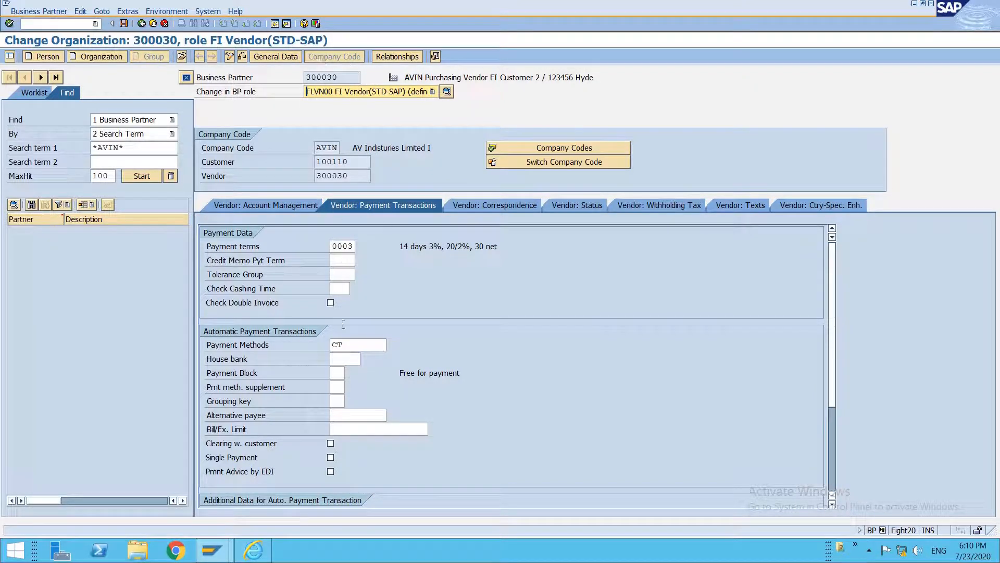
Add payment methods 1 and 2 to the vendor's automatic payment transactions in company code AVIN, giving CT12.
click(345, 344)
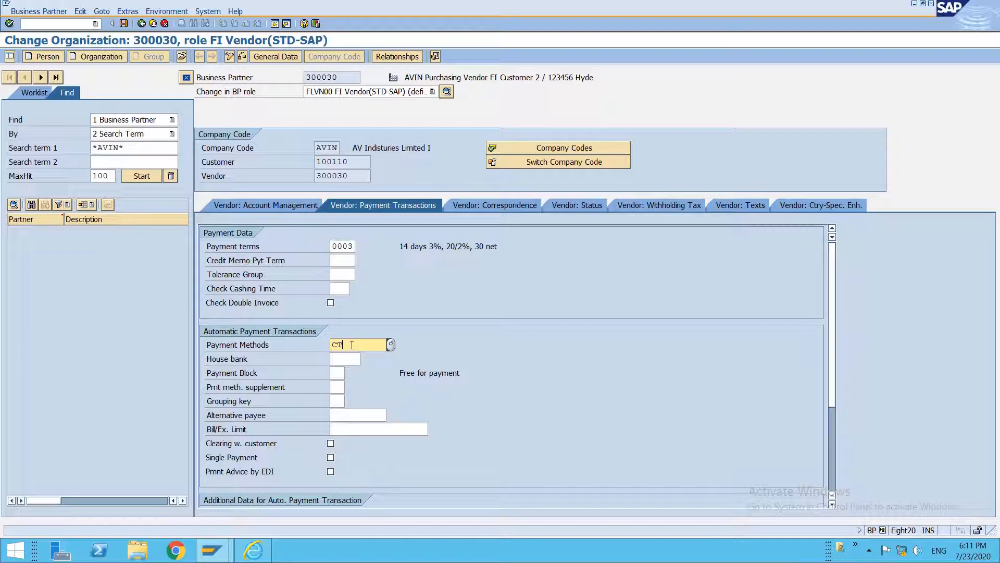
text(12)
key(Return)
click(348, 361)
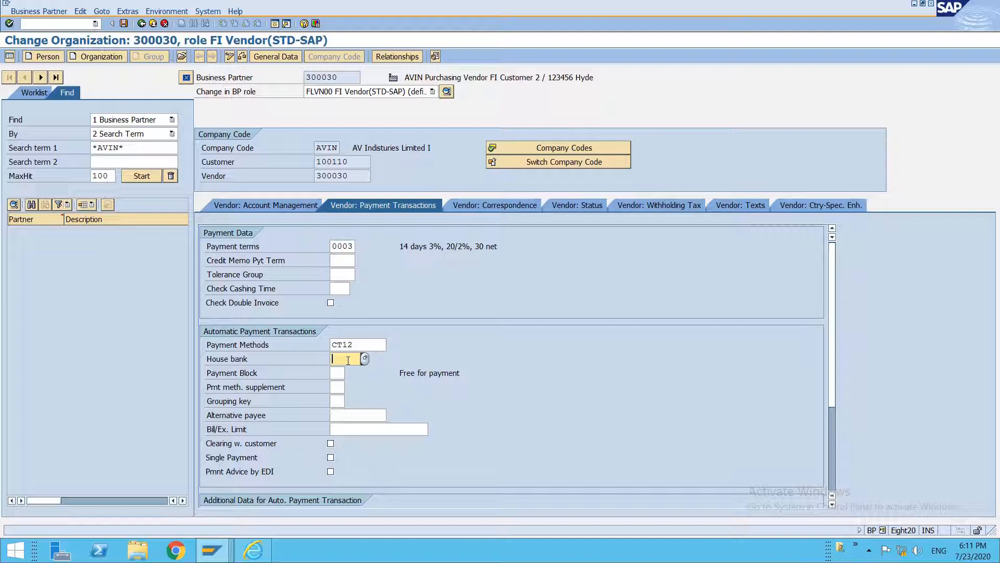
Save the vendor's payment transaction changes and open its general data at the standard address and PO box.
key(F4)
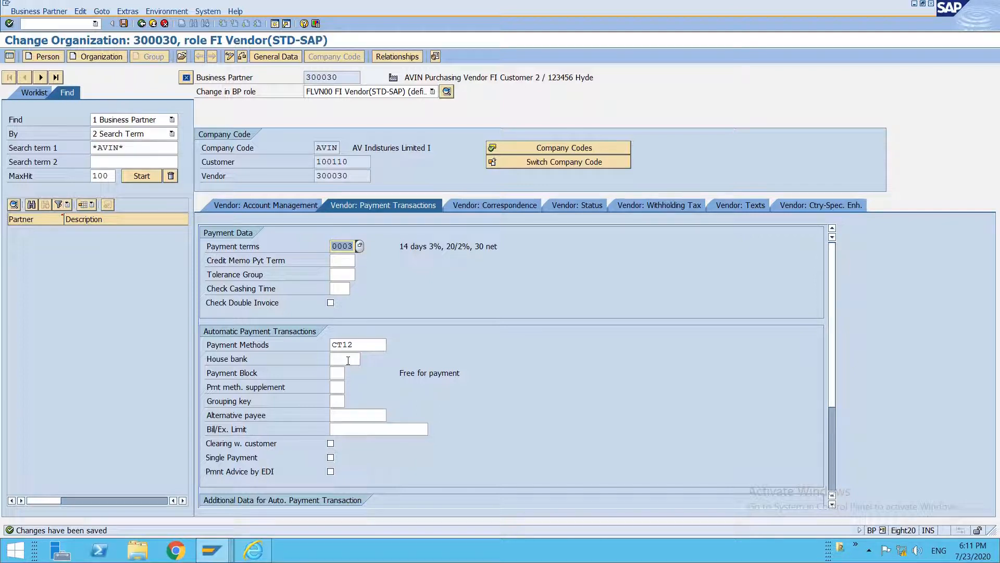
click(348, 360)
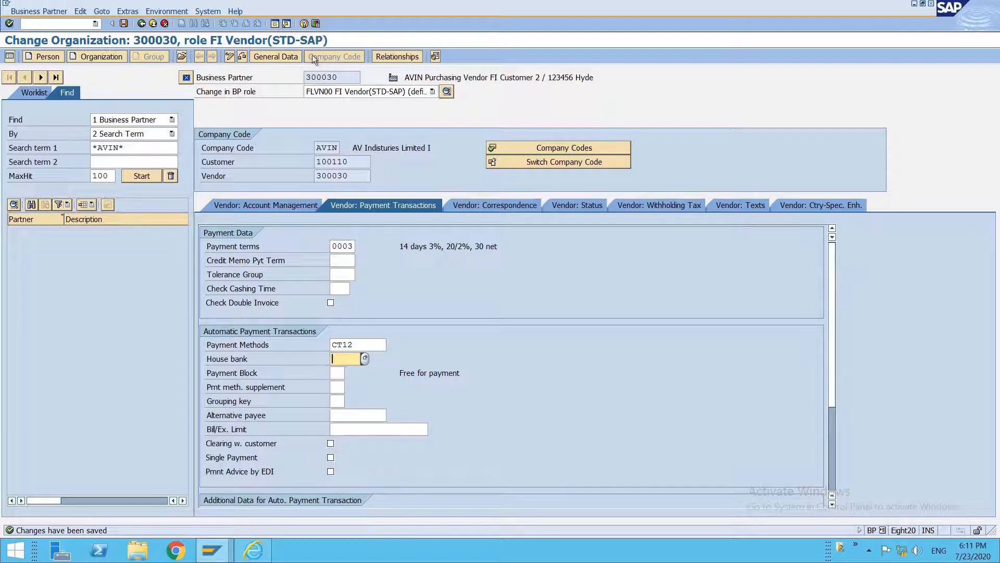
click(274, 58)
scroll(468, 418, down, 3)
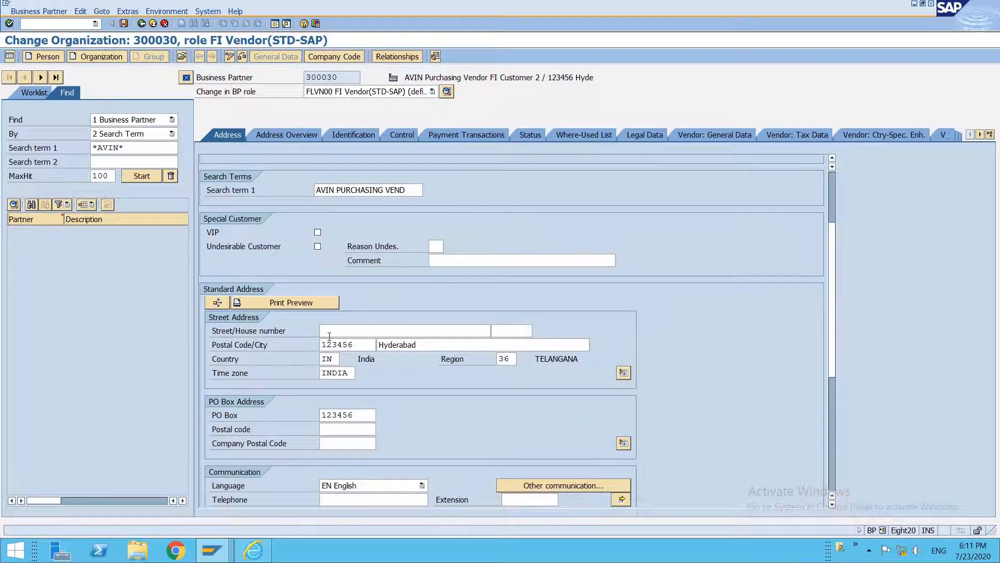
drag(327, 344, 354, 344)
drag(357, 420, 318, 416)
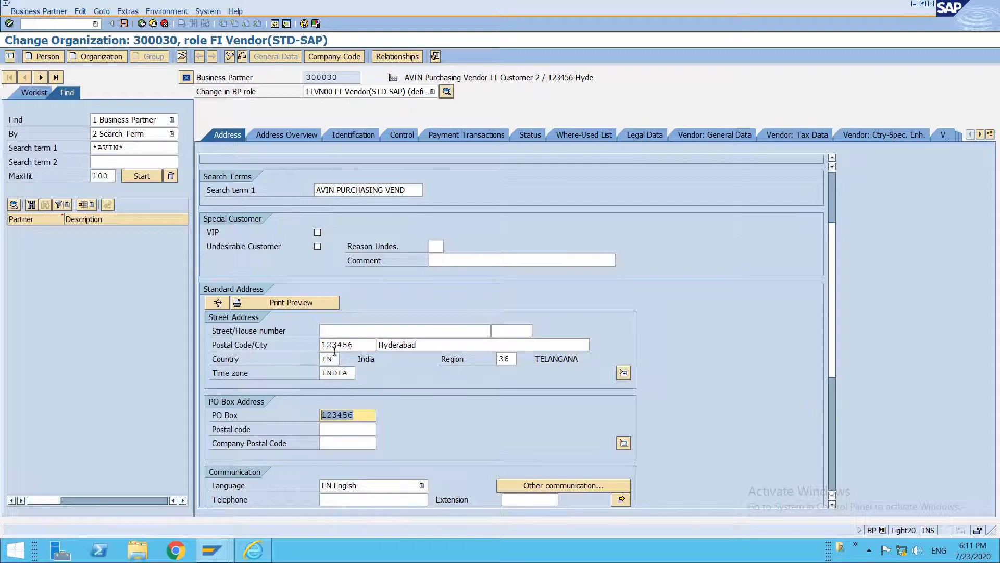
Fill in the street and house number in the vendor's standard address and save the record.
click(339, 330)
text(stre)
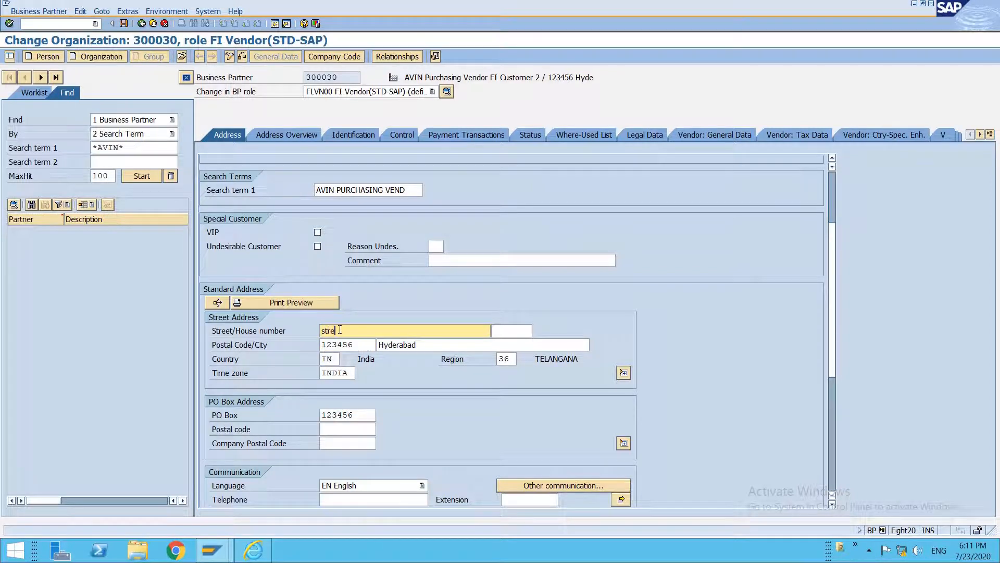
text(et 1)
key(Tab)
text(stre)
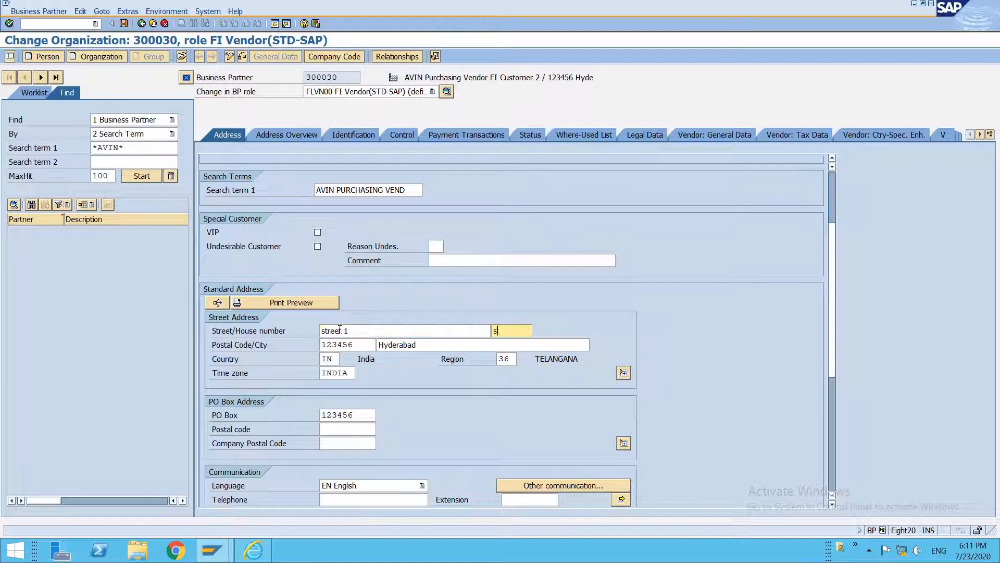
key(BackSpace)
key(BackSpace)
key(BackSpace)
key(BackSpace)
text(11)
key(Return)
key(Return)
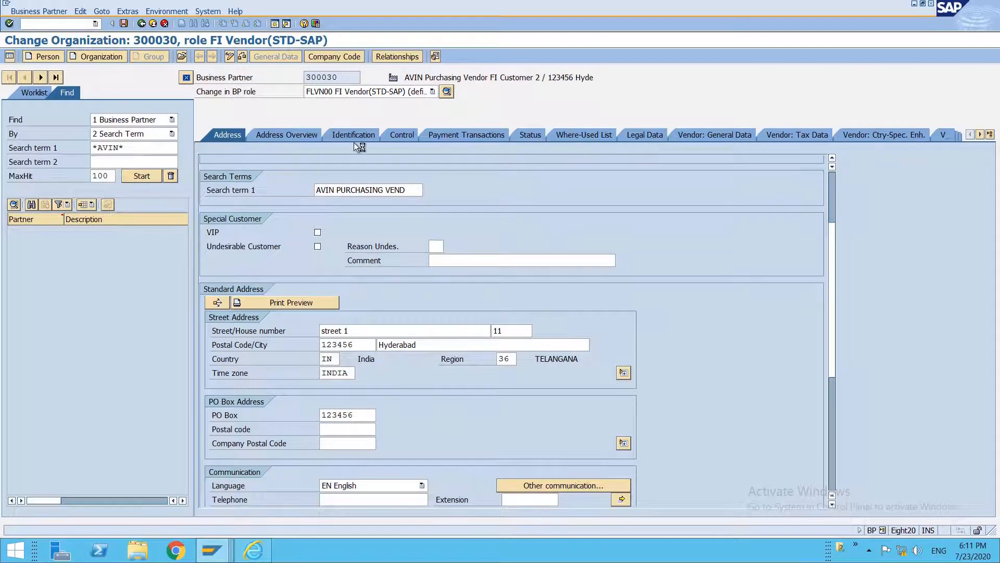
key(ctrl+s)
Review the vendor's bank details and address, and save the record, leaving it in display mode.
click(449, 140)
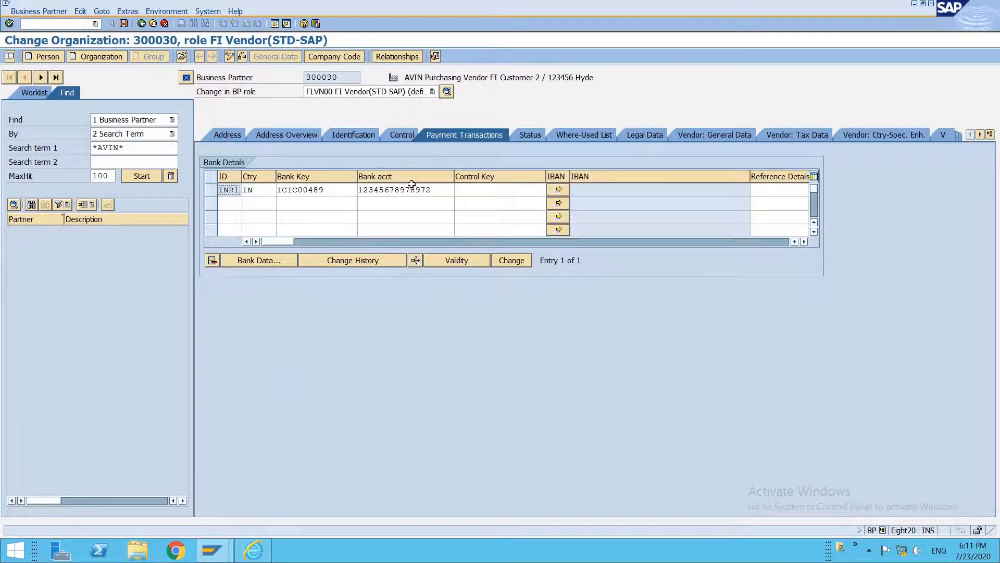
drag(433, 190, 347, 186)
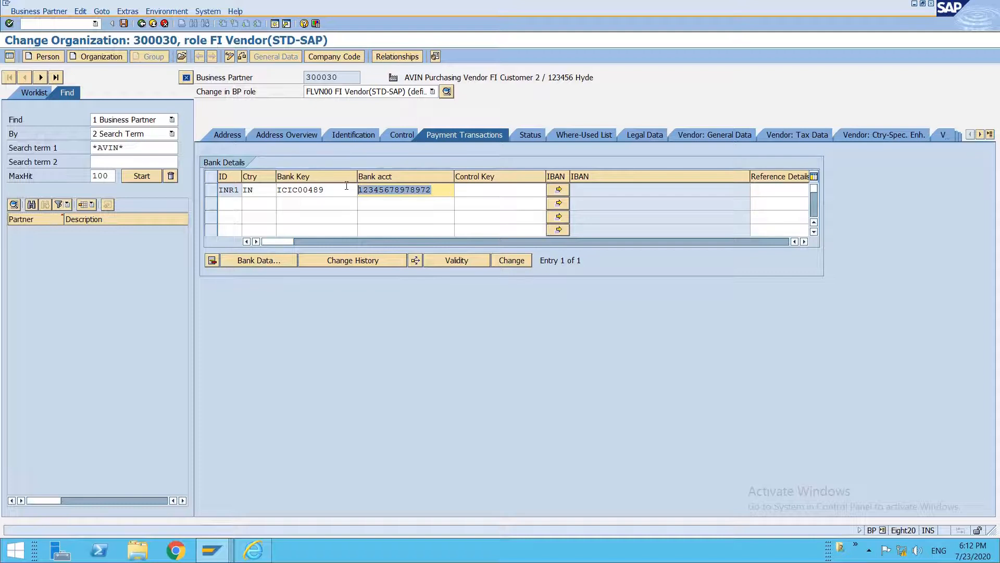
click(236, 136)
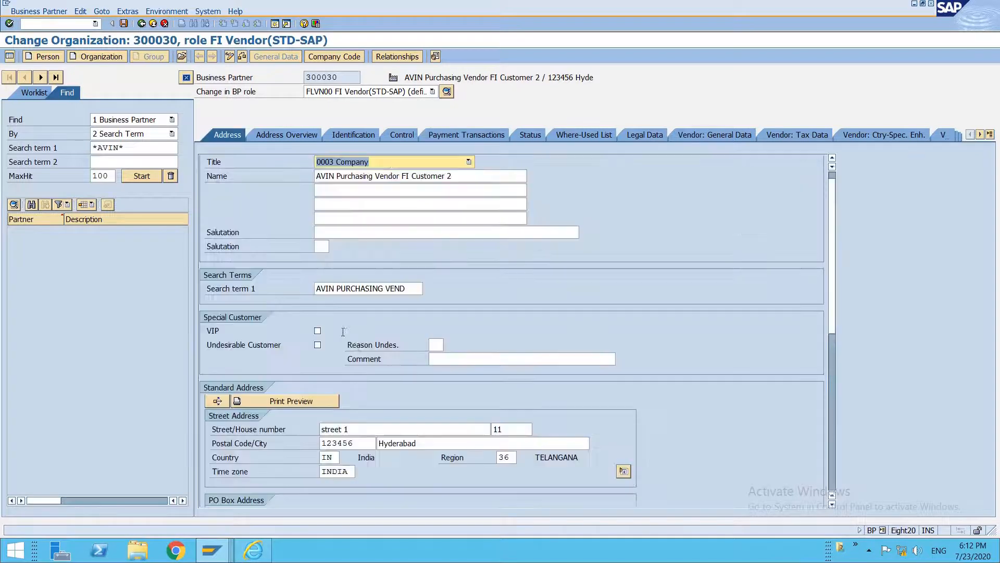
scroll(350, 447, down, 3)
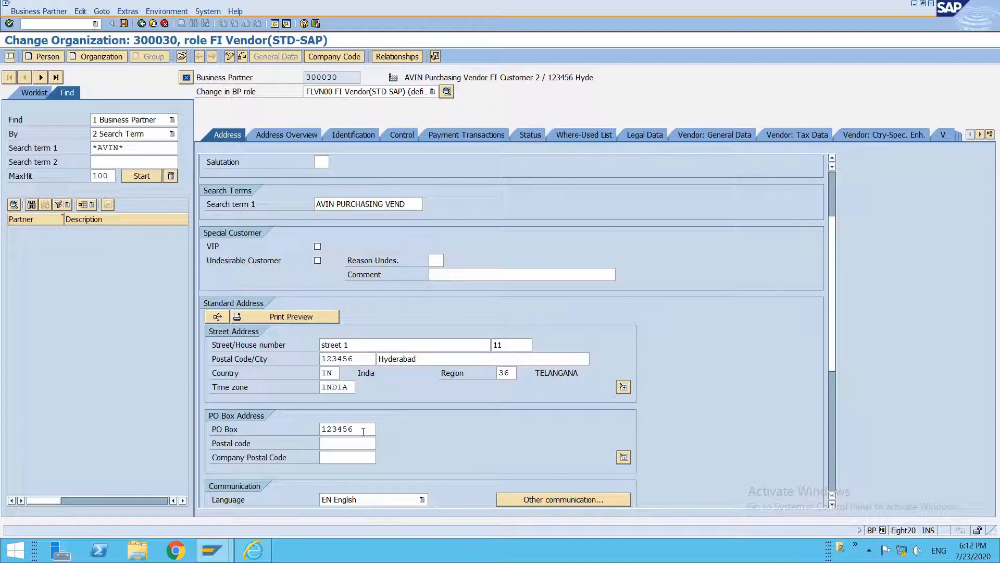
key(ctrl+s)
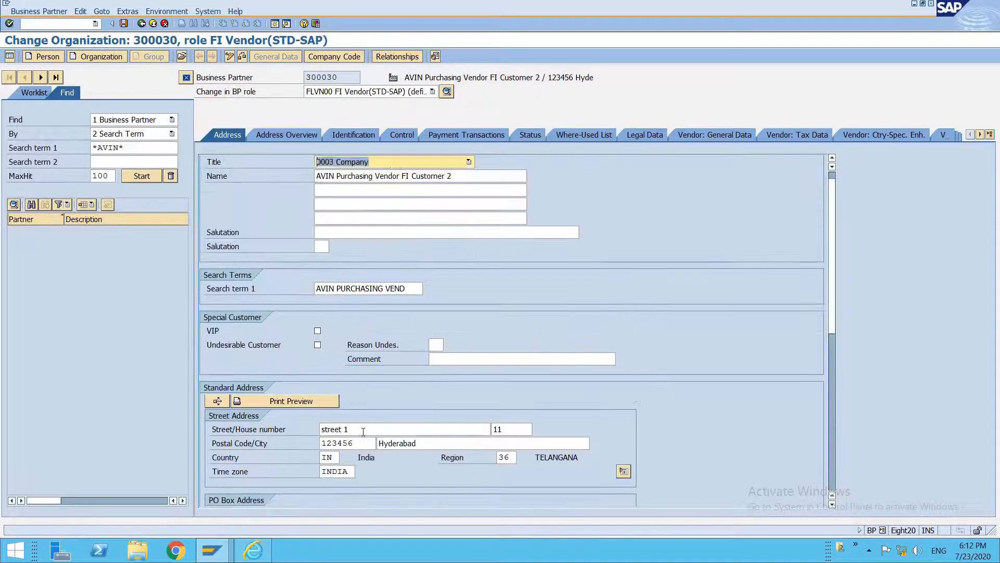
click(230, 55)
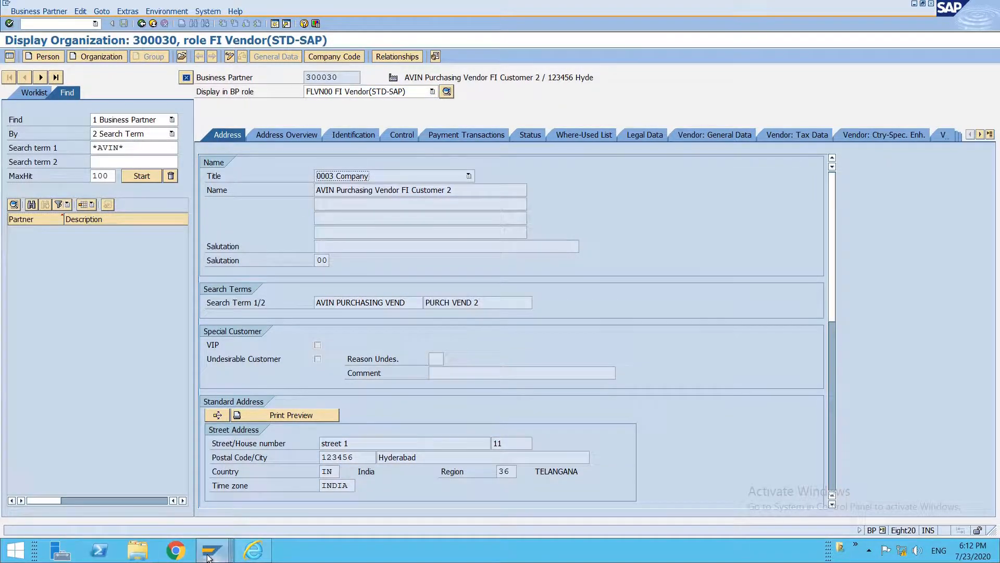
Switch to the House Banks session and open vendor invoice entry there with transaction /nfb60.
mouse_move(208, 557)
click(222, 495)
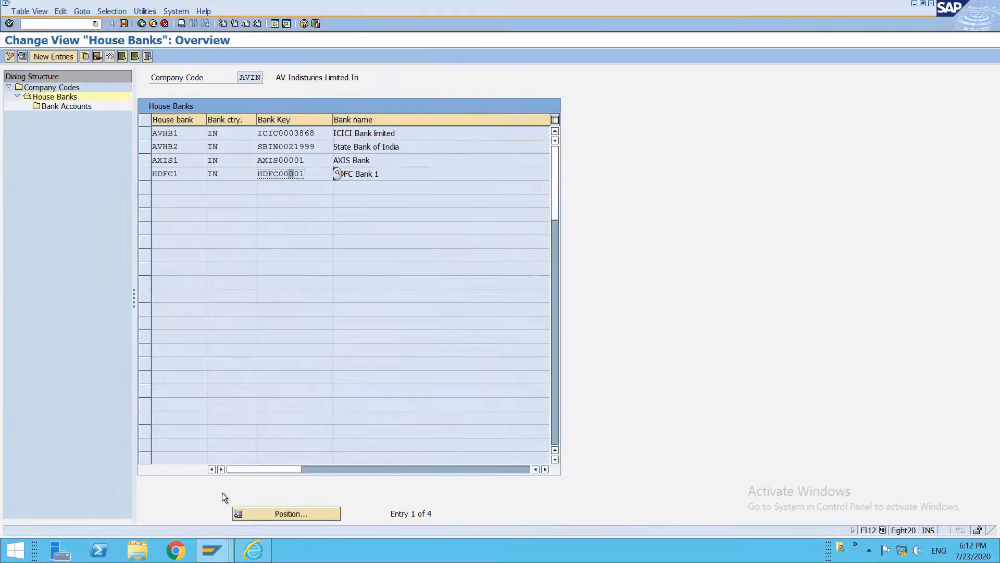
click(72, 24)
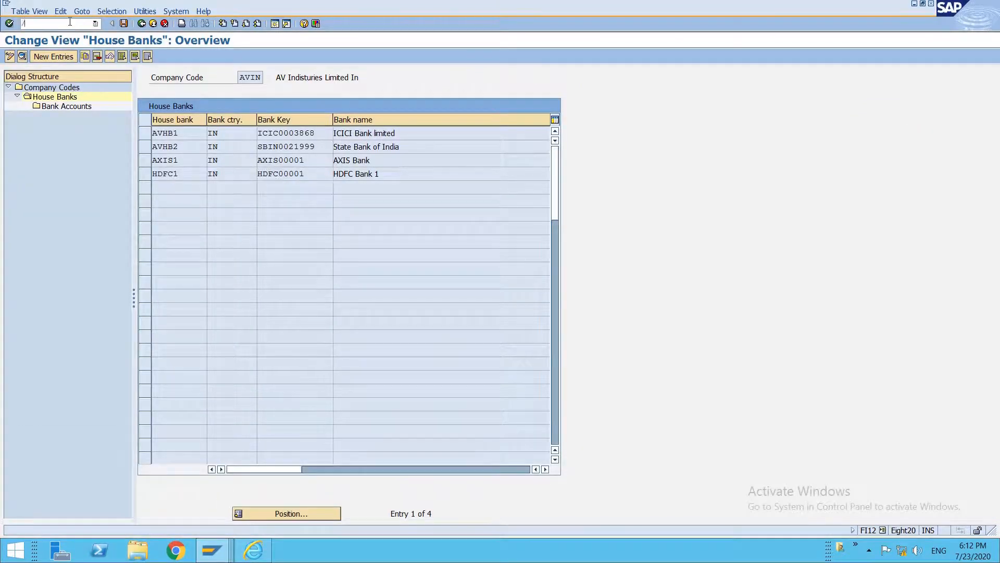
text(/nfb60)
key(Return)
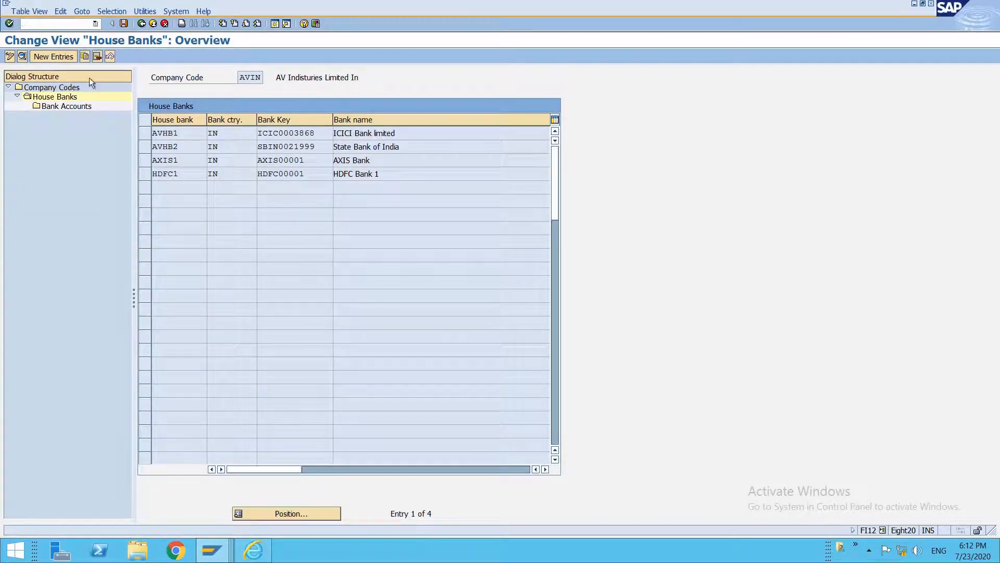
Enter the AVIN vendor's number in the new vendor invoice.
text(3)
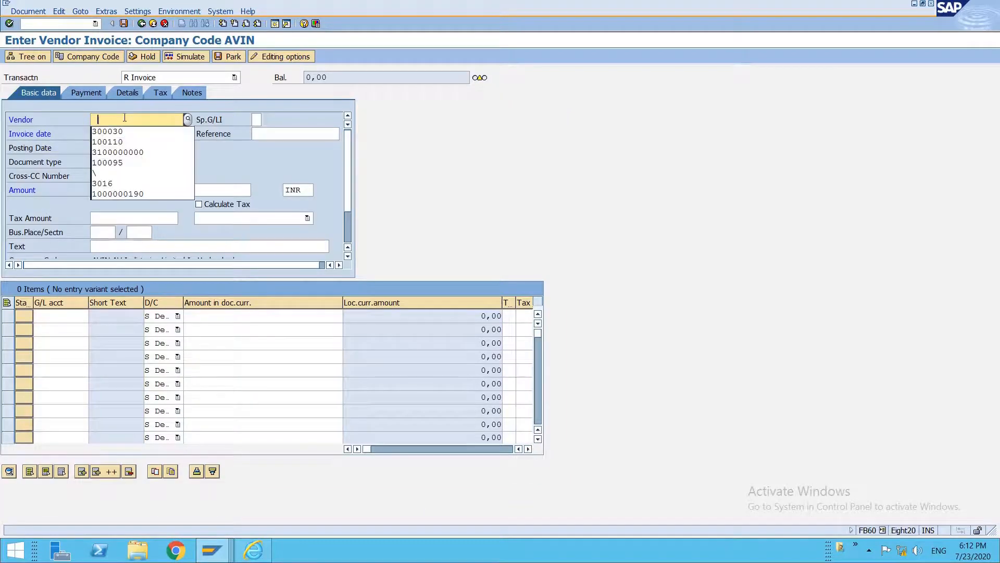
key(Down)
key(Tab)
key(Tab)
key(Tab)
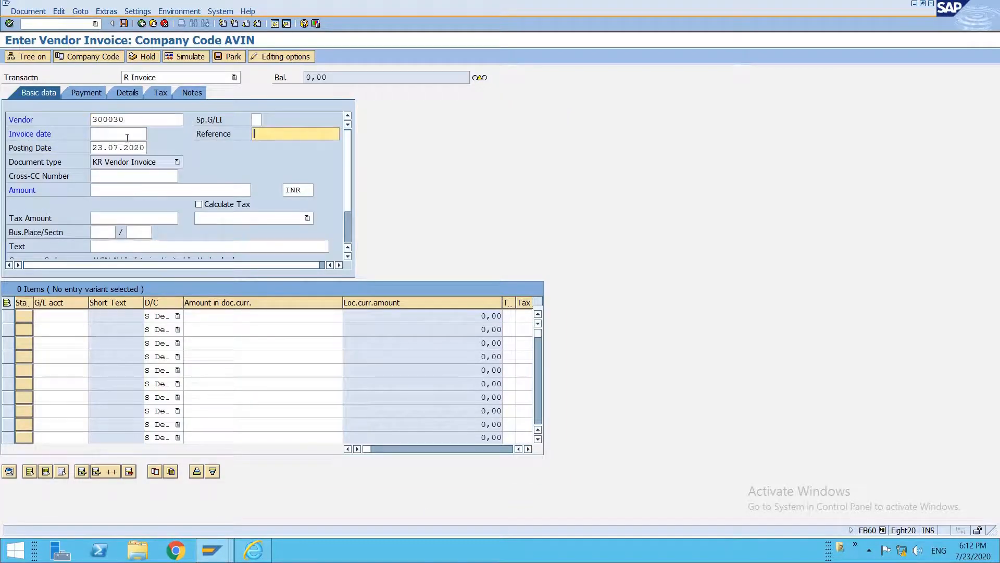
Set the invoice date and posting date to 22.07.2020 and the reference to PayM 1.
click(128, 137)
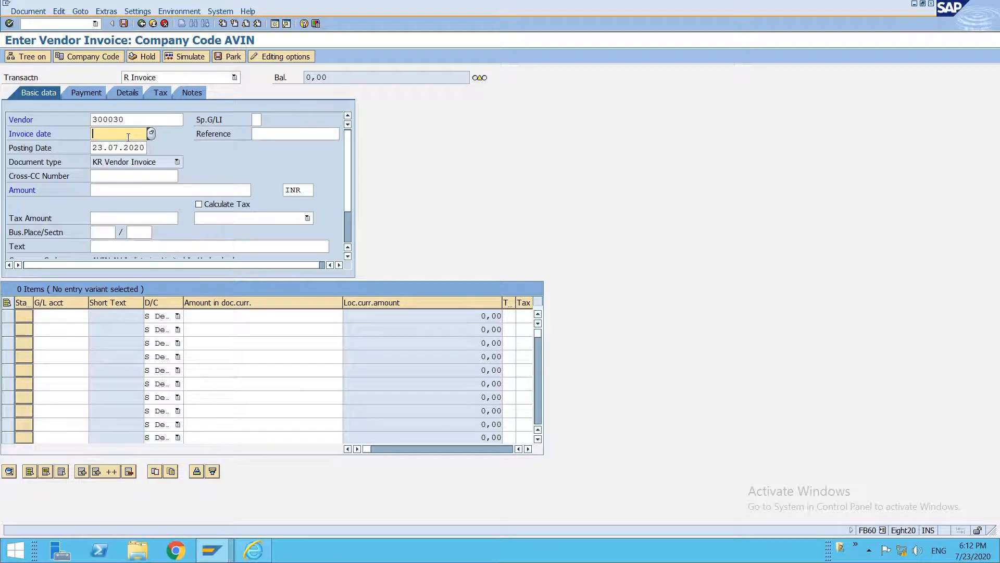
text(22072020)
key(Tab)
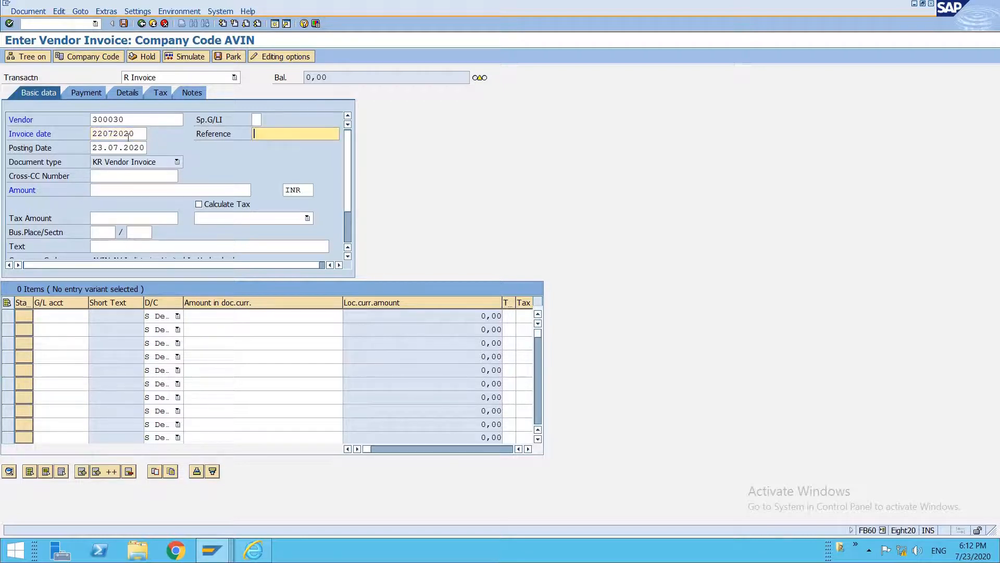
text(PayM)
click(107, 150)
key(BackSpace)
text(2)
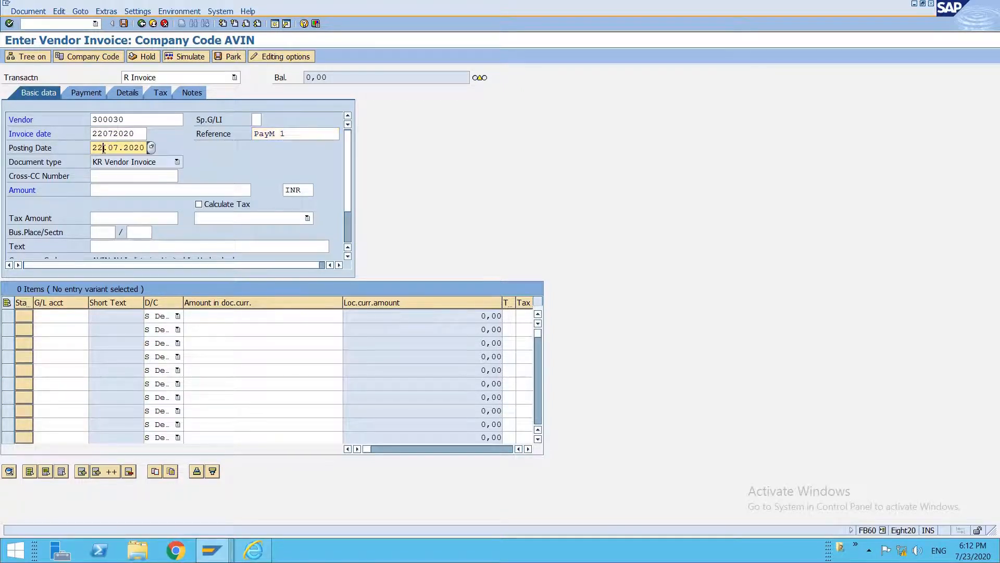
click(115, 188)
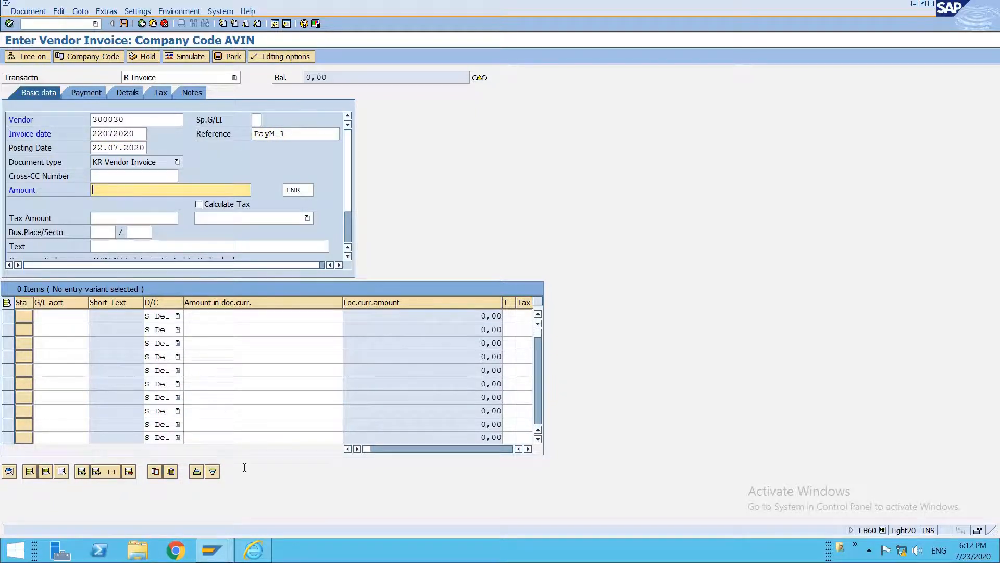
Switch to the G/L account display session and open payment program customizing with transaction fbzp.
click(214, 540)
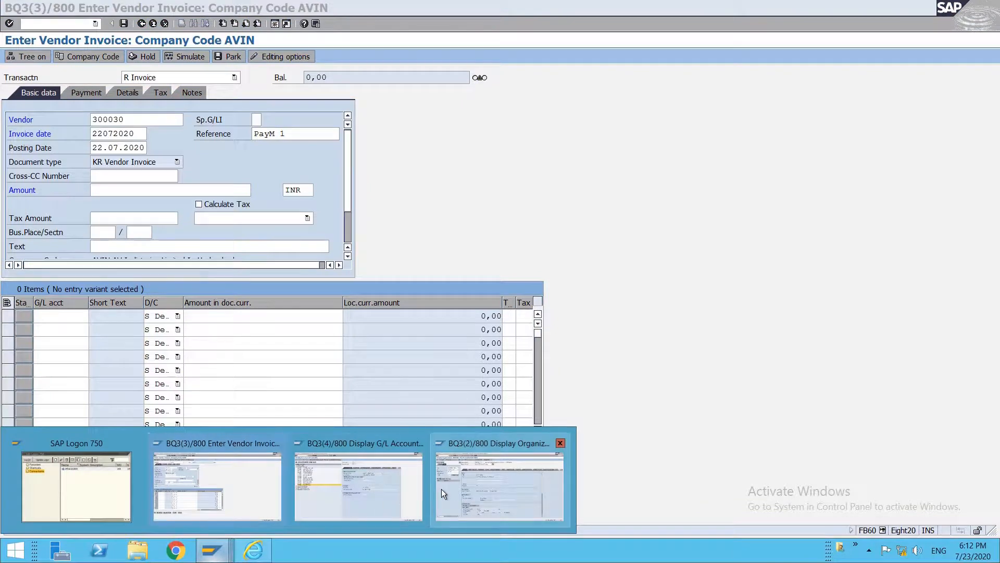
mouse_move(442, 488)
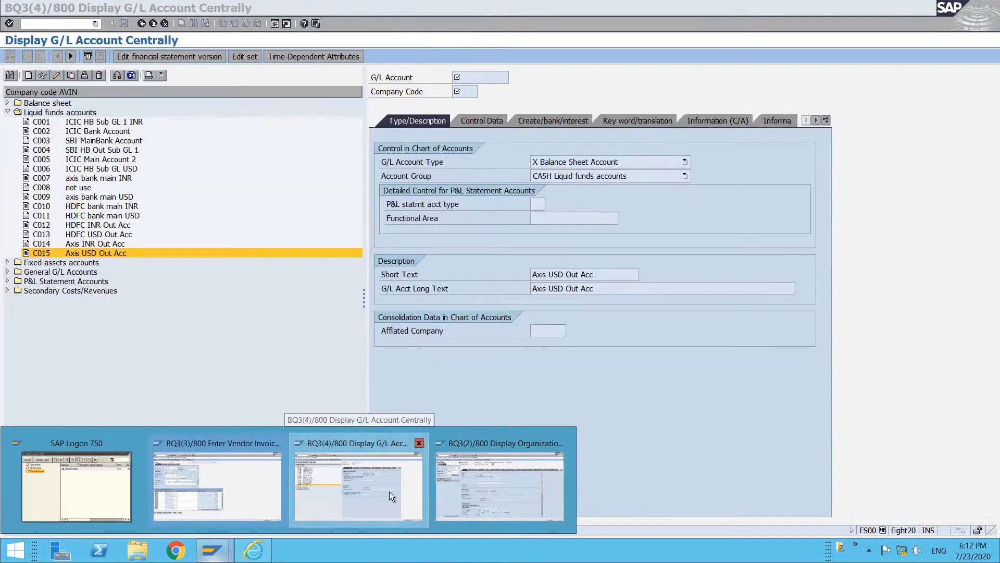
click(389, 492)
key(F3)
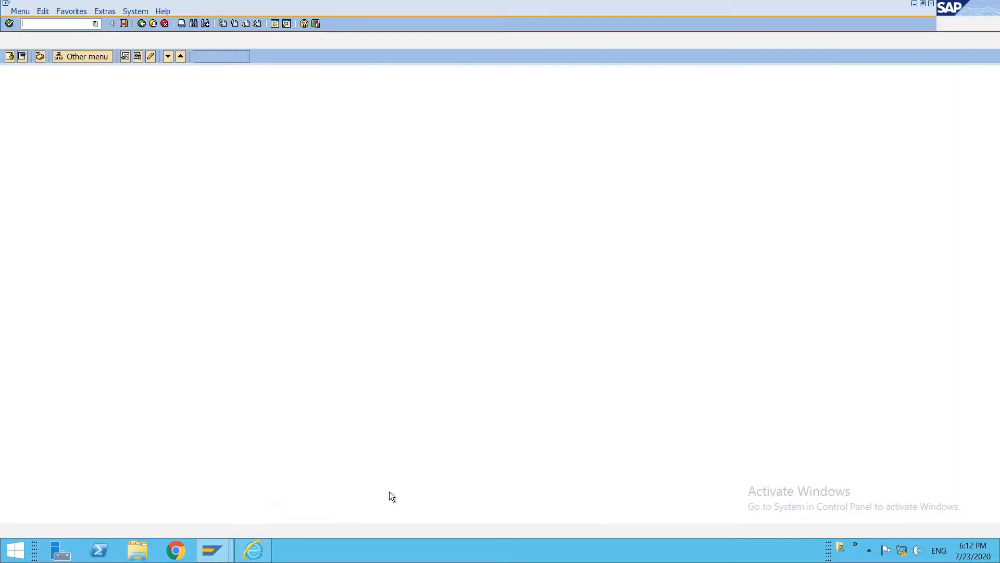
text(fbzp)
key(Return)
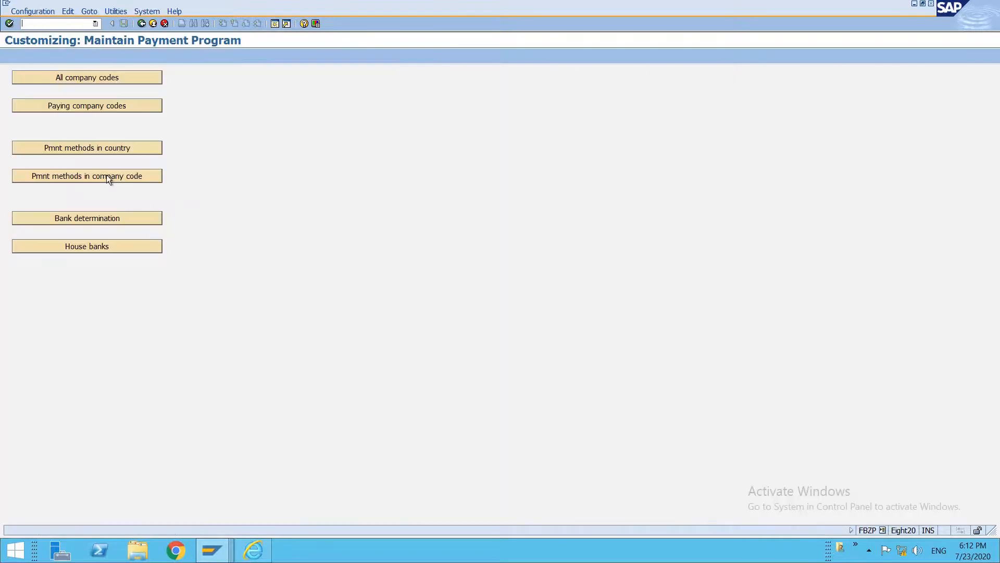
Check the minimum and maximum amount limits of payment method 1, Cheque AVIN, in company code AVIN.
click(92, 149)
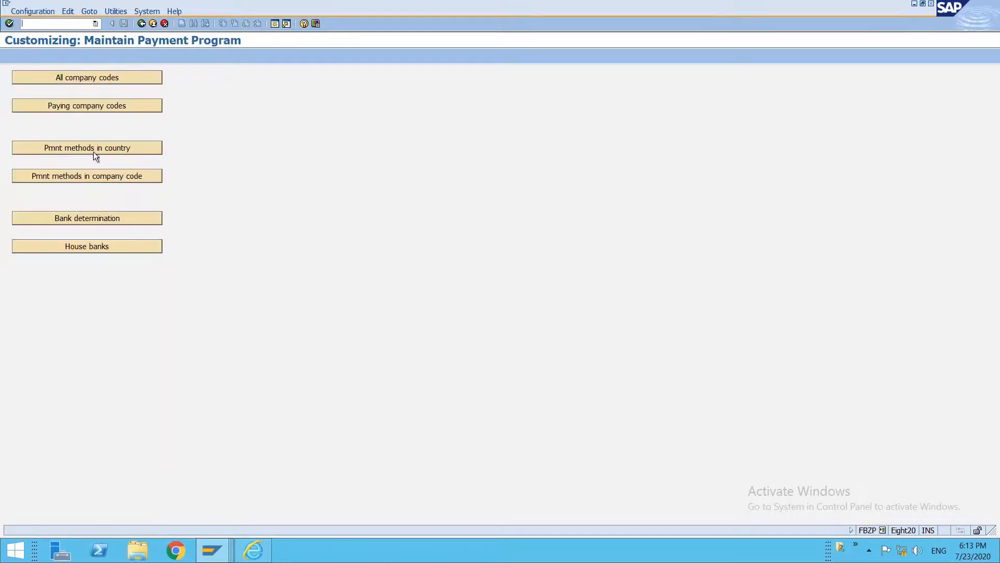
click(107, 177)
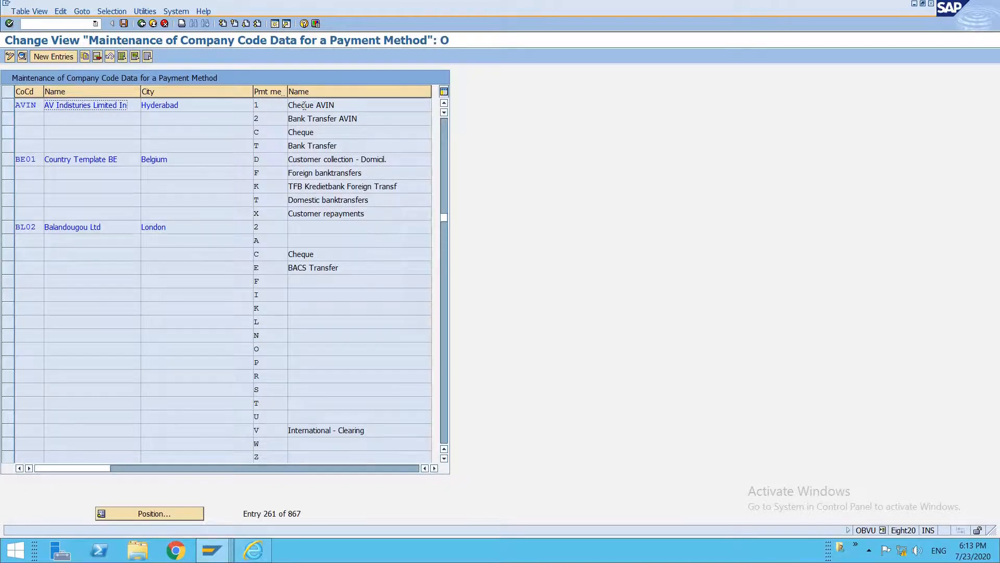
double_click(304, 105)
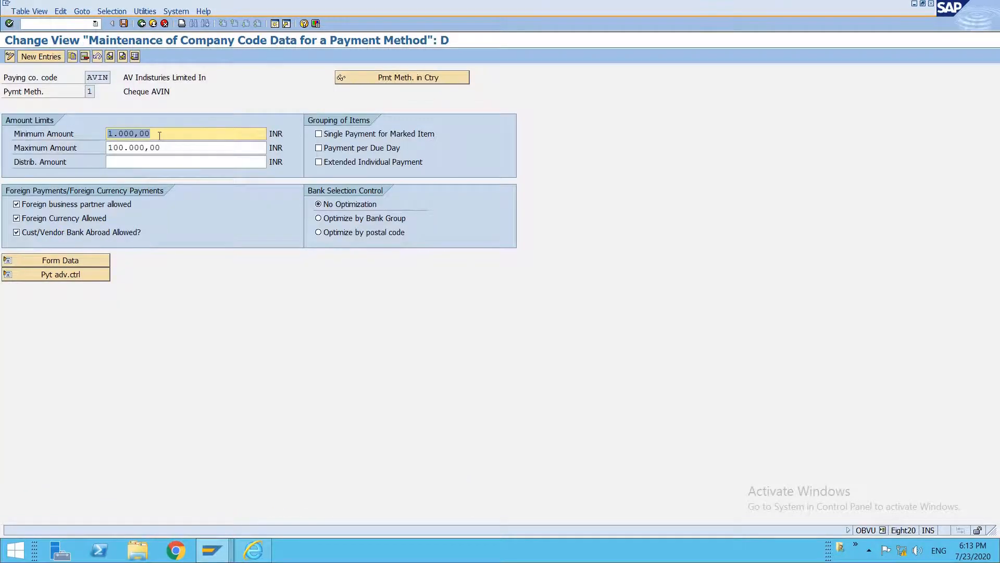
drag(159, 135, 85, 133)
drag(165, 148, 108, 147)
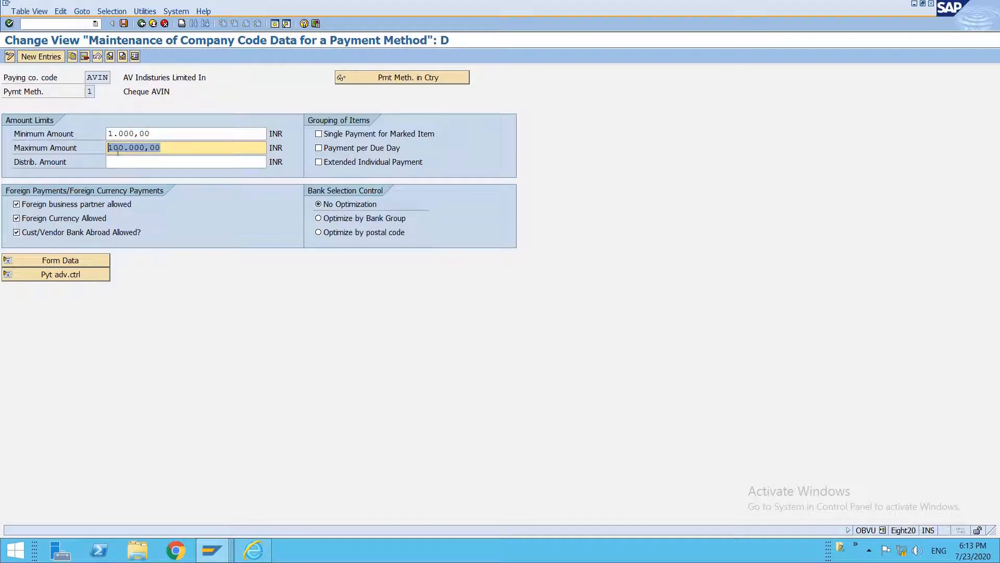
key(F3)
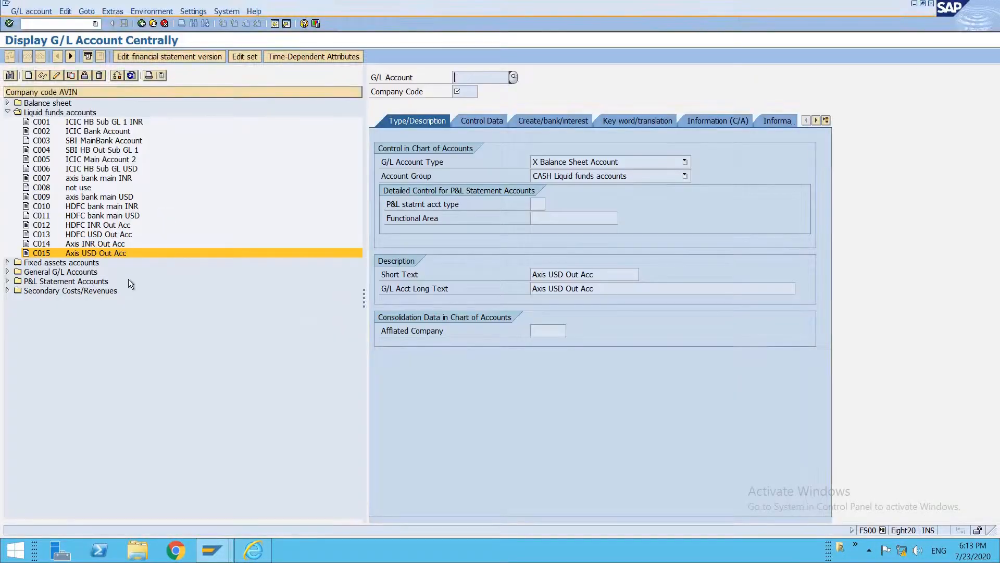
Return to the vendor invoice session and set the invoice amount to 100.
key(alt+Tab)
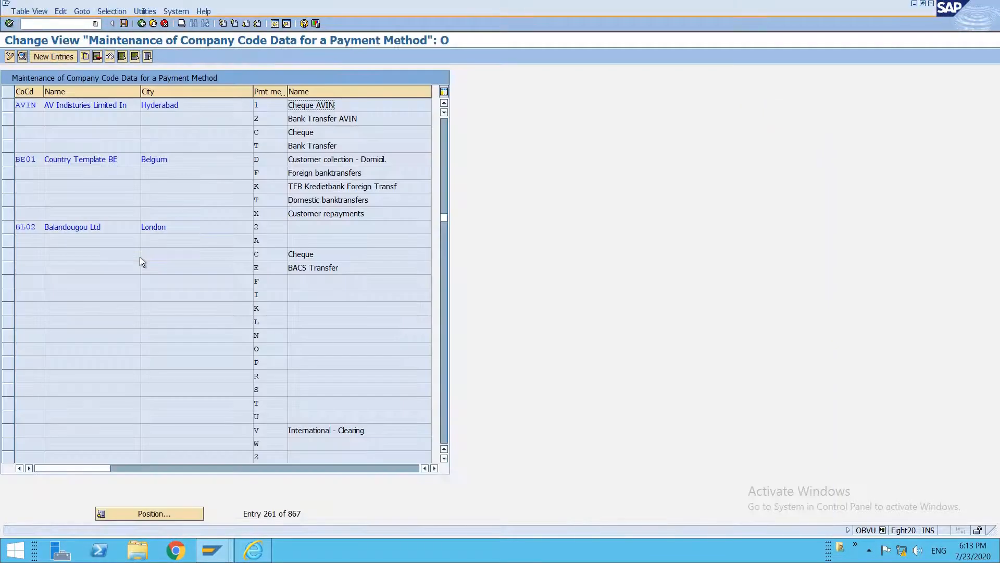
key(alt+Tab)
key(Tab)
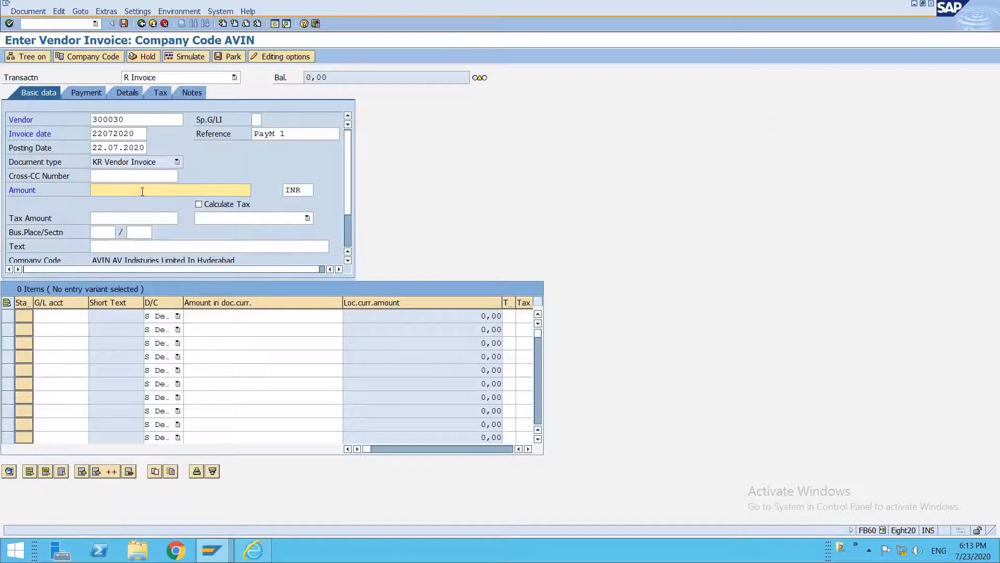
text(100)
key(Tab)
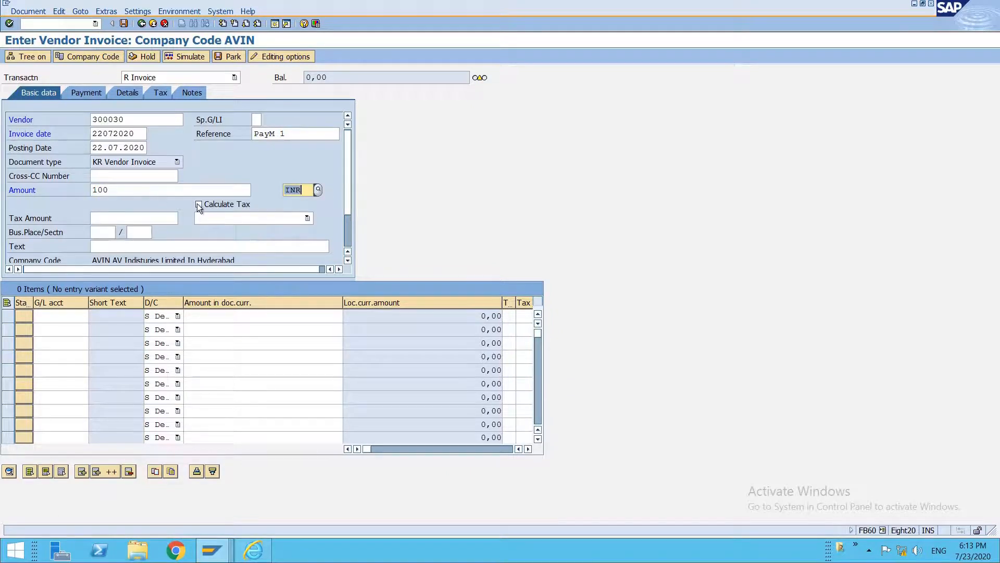
click(148, 218)
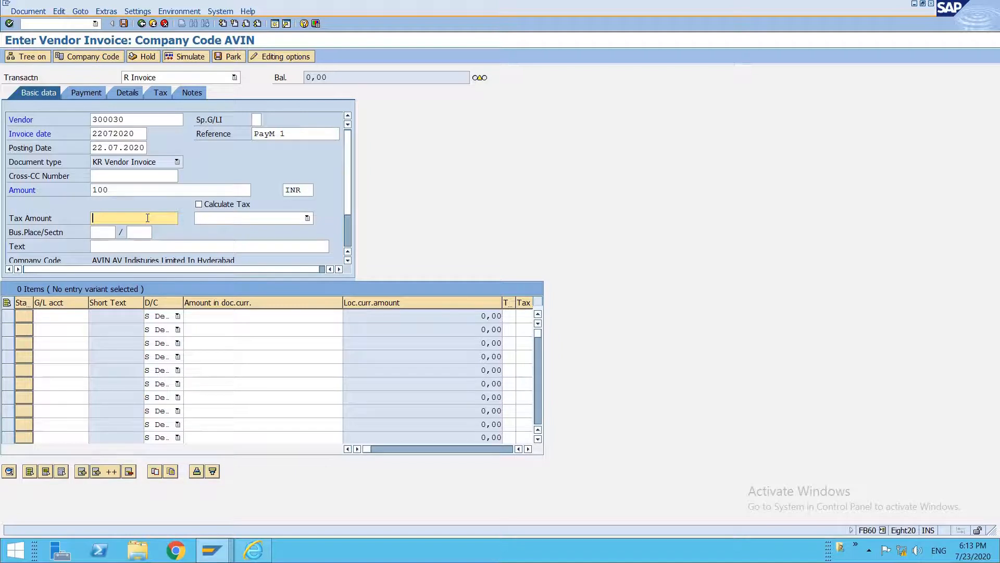
Add a debit line item with G/L account f001 and amount * to the vendor invoice.
click(74, 318)
text(f001)
key(Tab)
key(Tab)
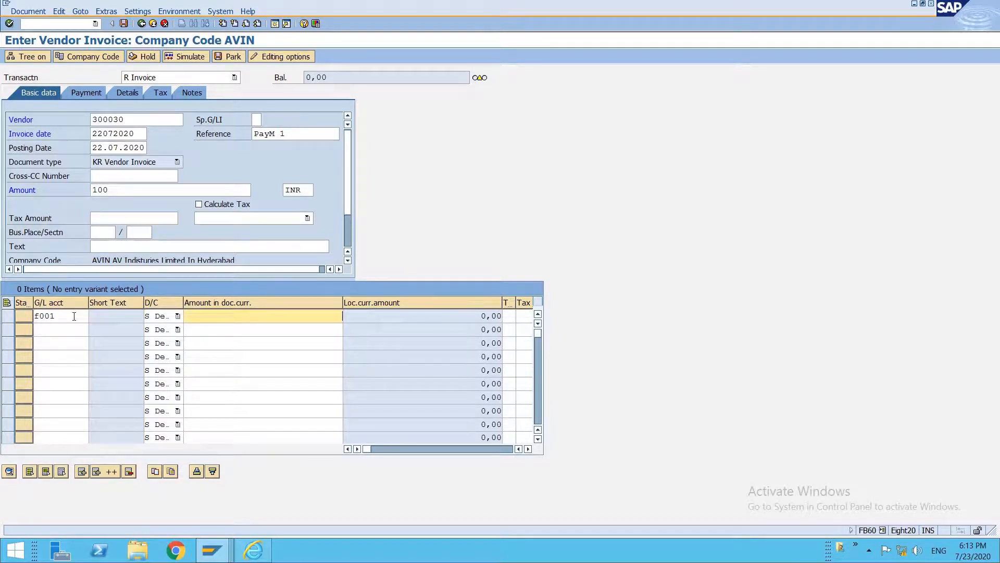
text(*)
key(Tab)
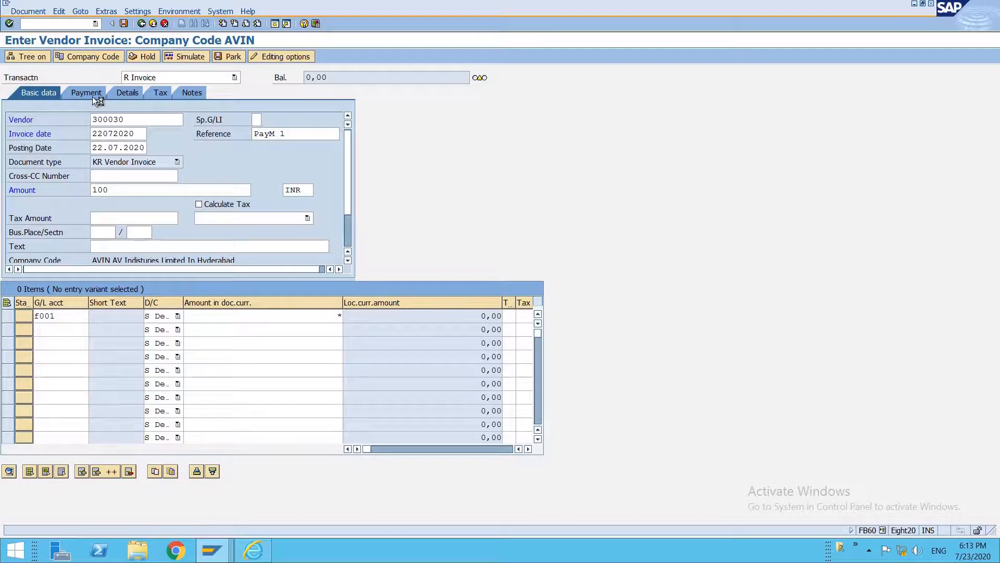
Set the vendor invoice's payment method to 1, check its payment terms and net days, and post the invoice.
key(Return)
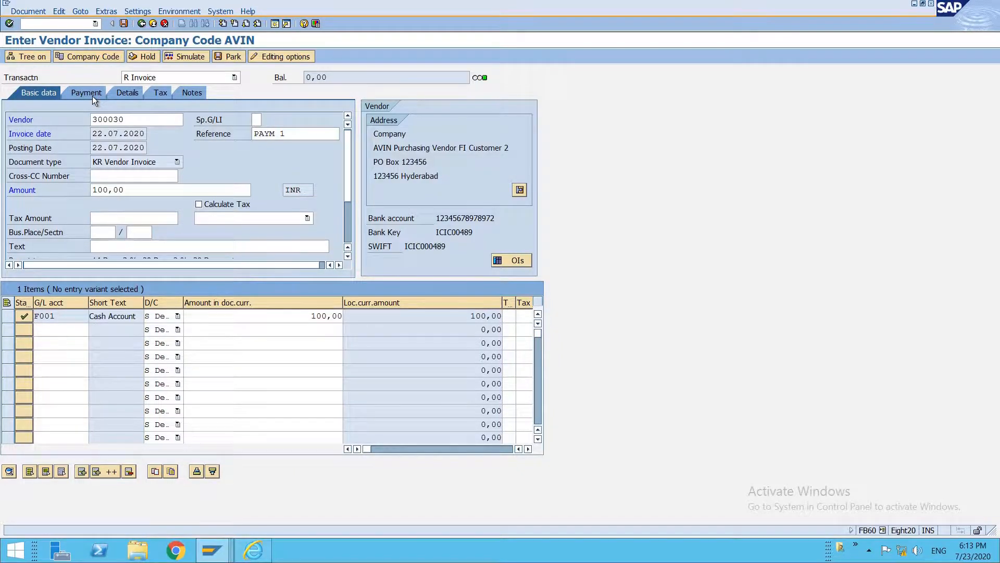
click(93, 96)
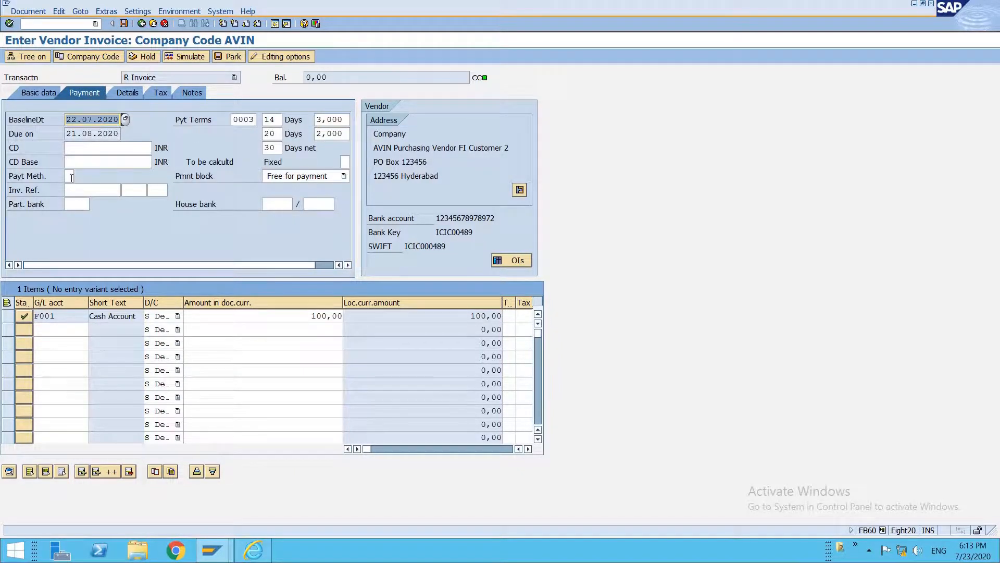
click(71, 177)
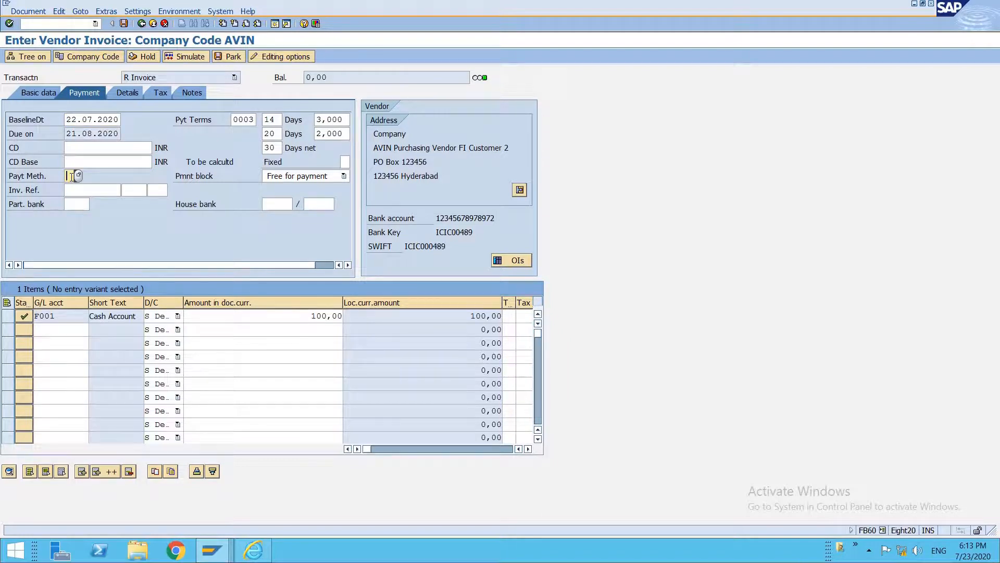
text(1)
double_click(236, 120)
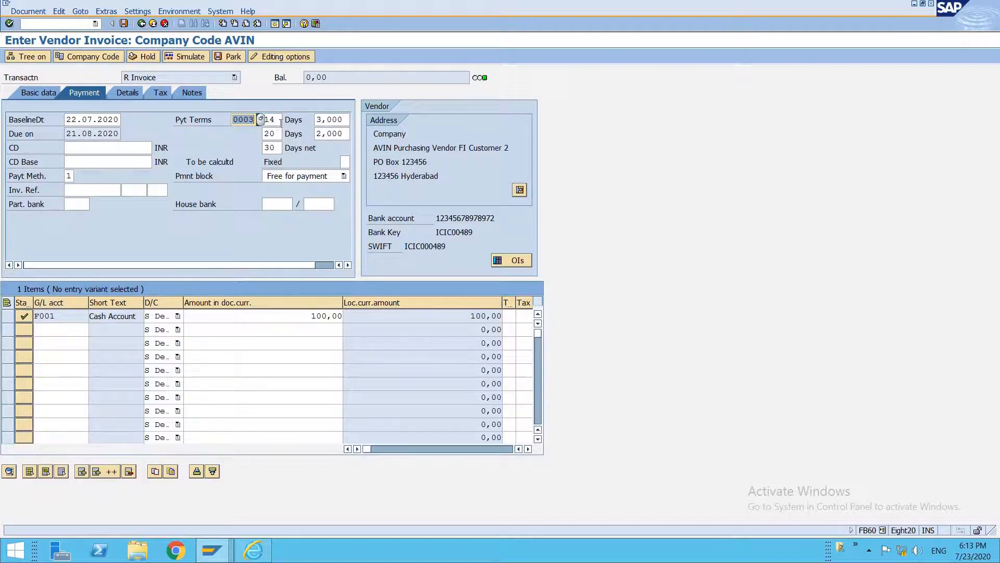
double_click(271, 148)
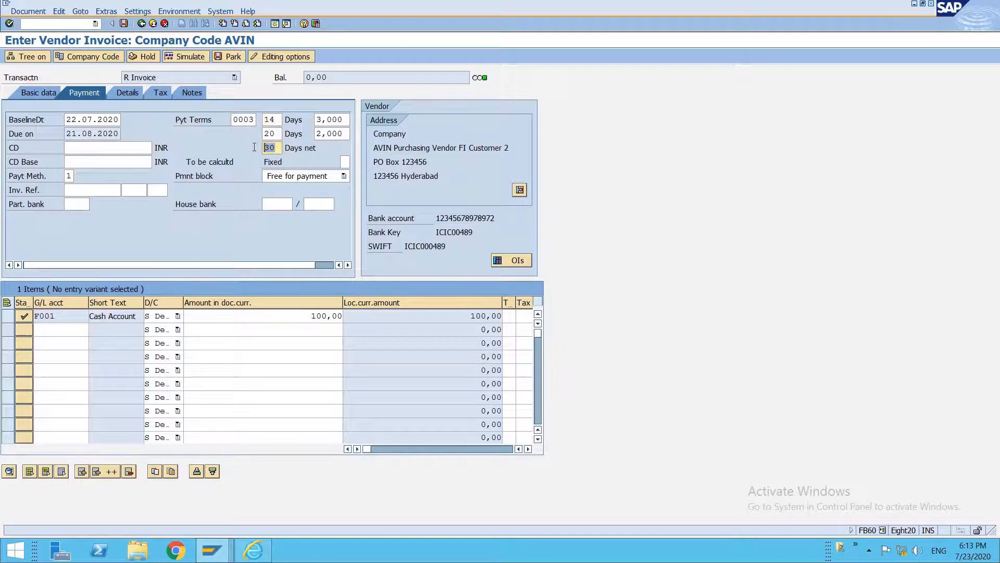
click(139, 147)
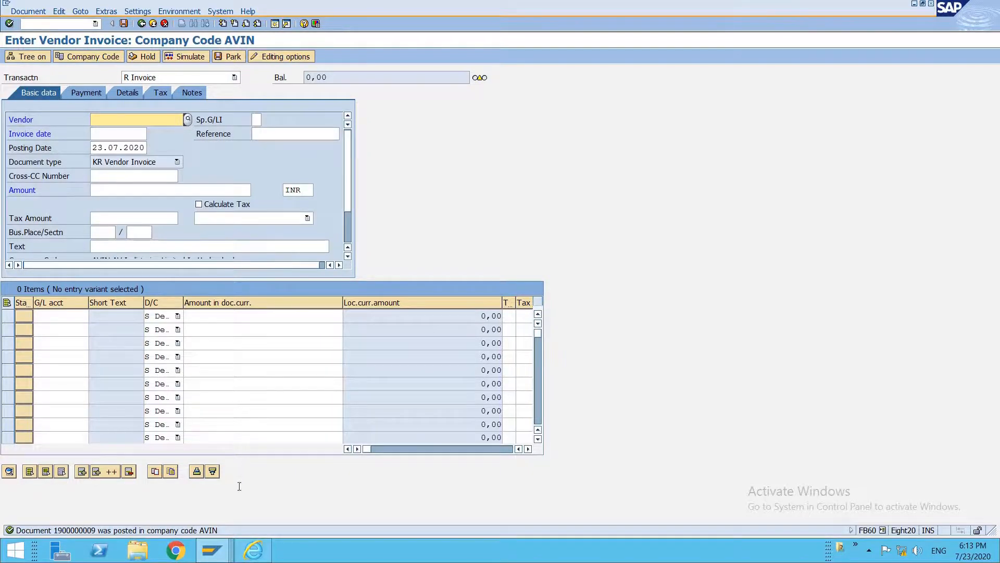
In the payment method configuration session, run transaction FBL1N to list the vendor's open items in company code AVIN.
click(212, 550)
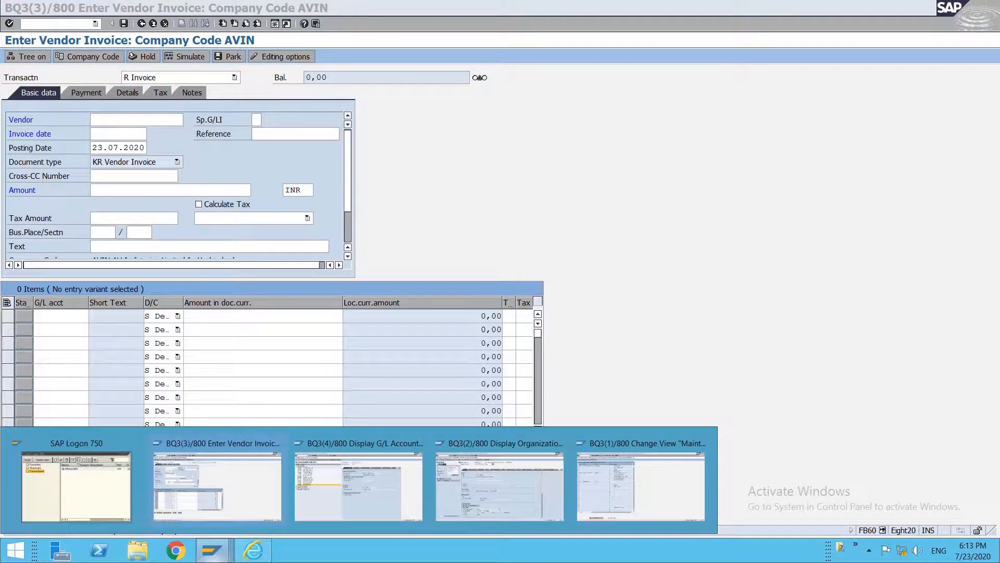
click(620, 482)
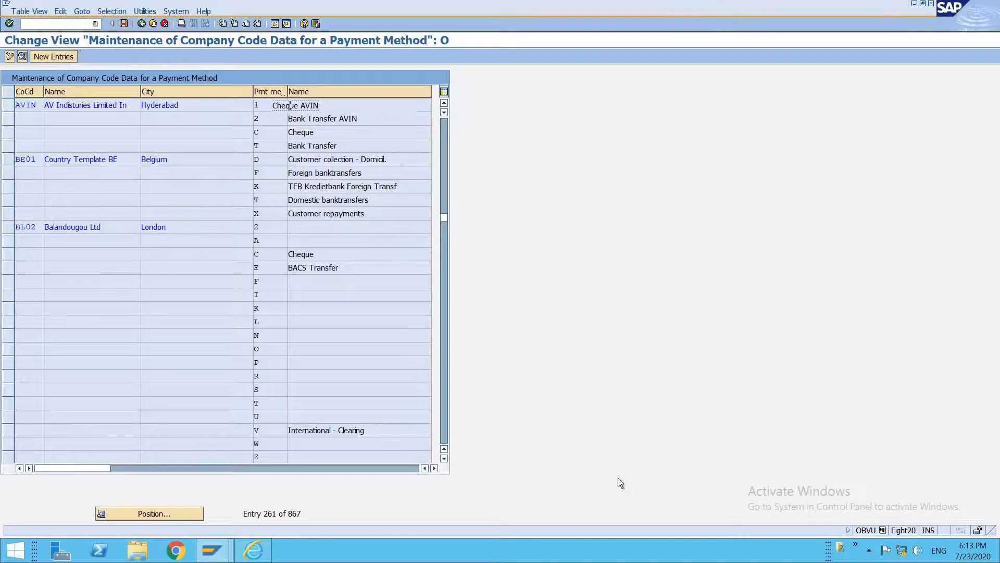
key(F3)
text(fbl1n)
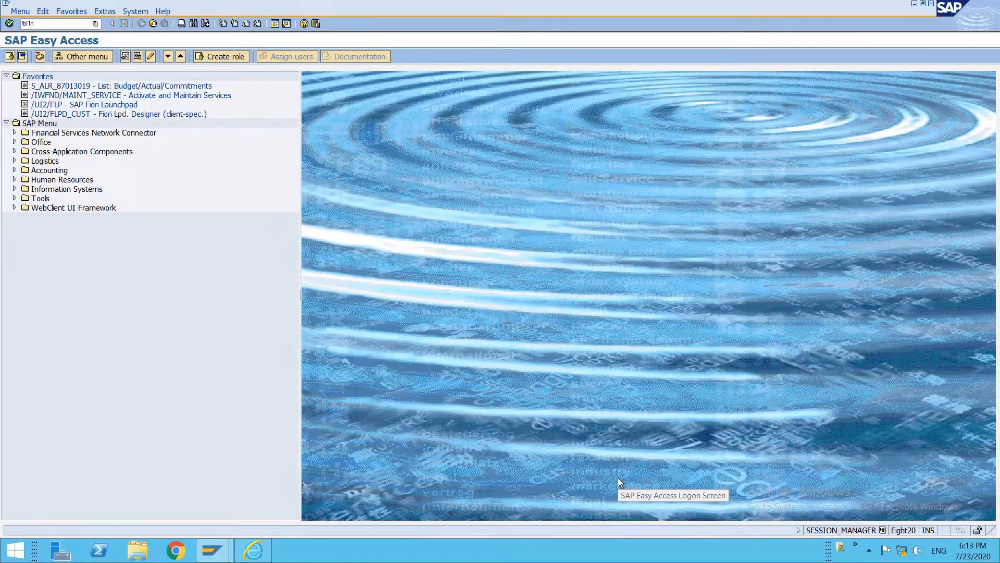
key(Return)
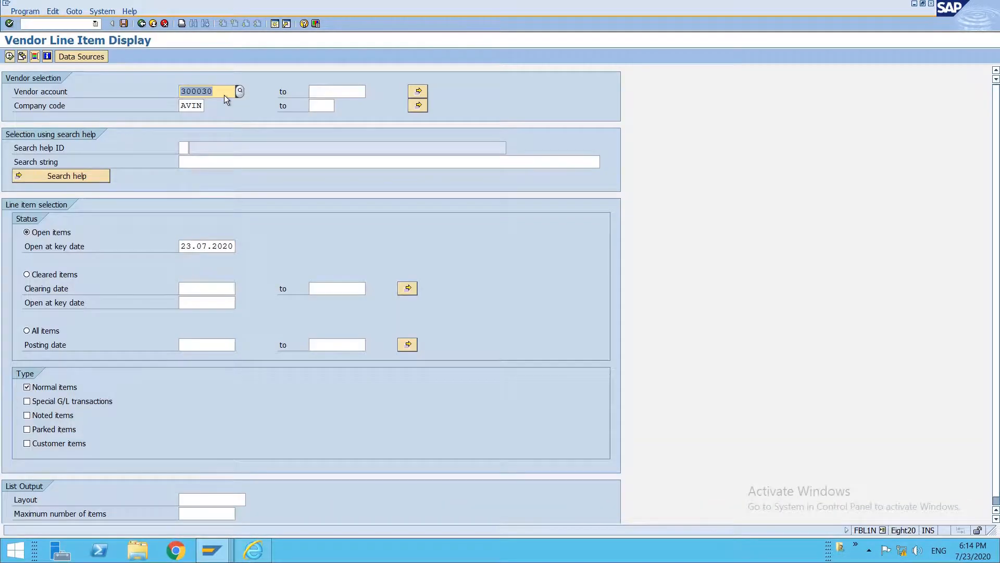
key(F8)
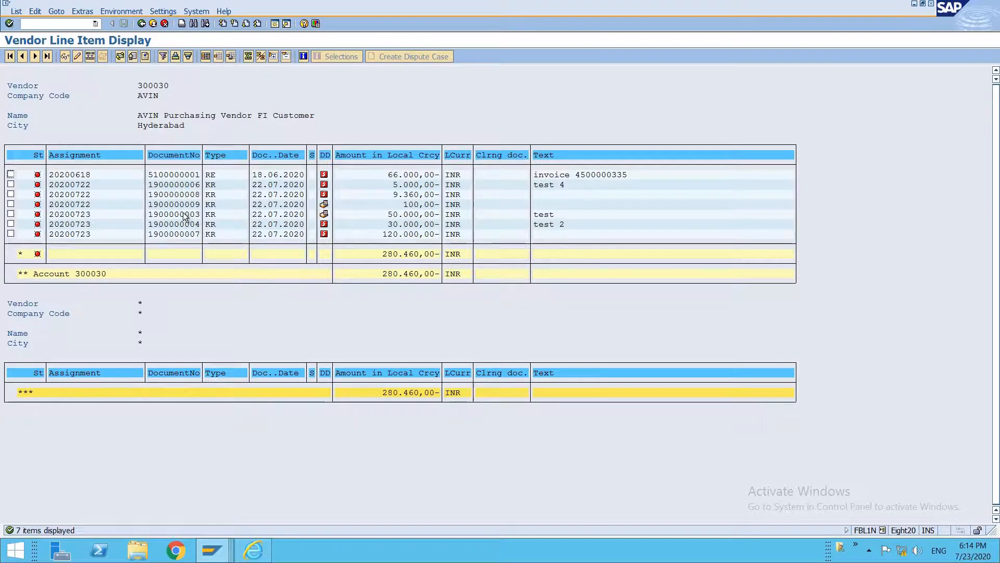
Open the line item of the 100 INR invoice and check its baseline date.
click(186, 204)
click(405, 204)
double_click(194, 205)
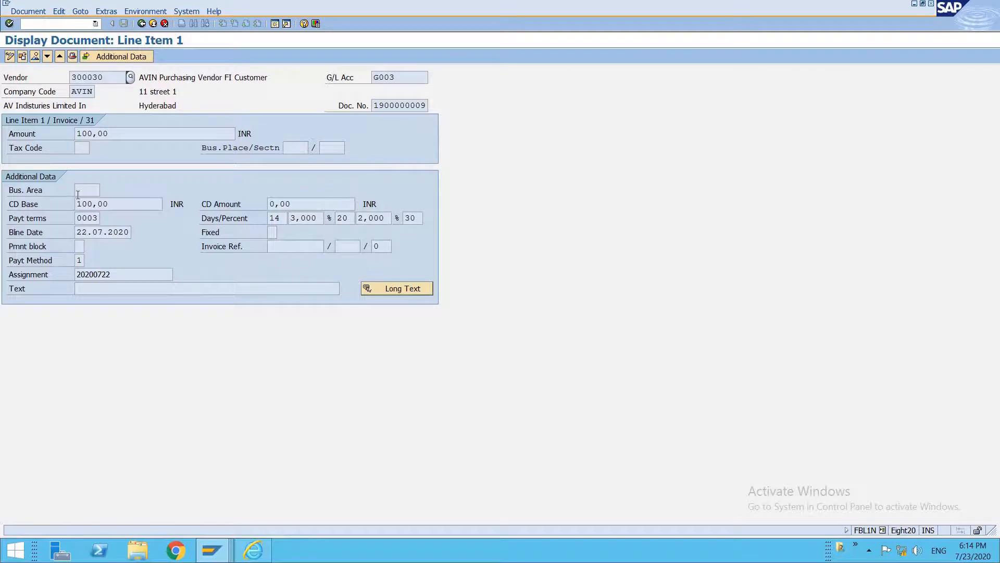
drag(79, 232, 127, 236)
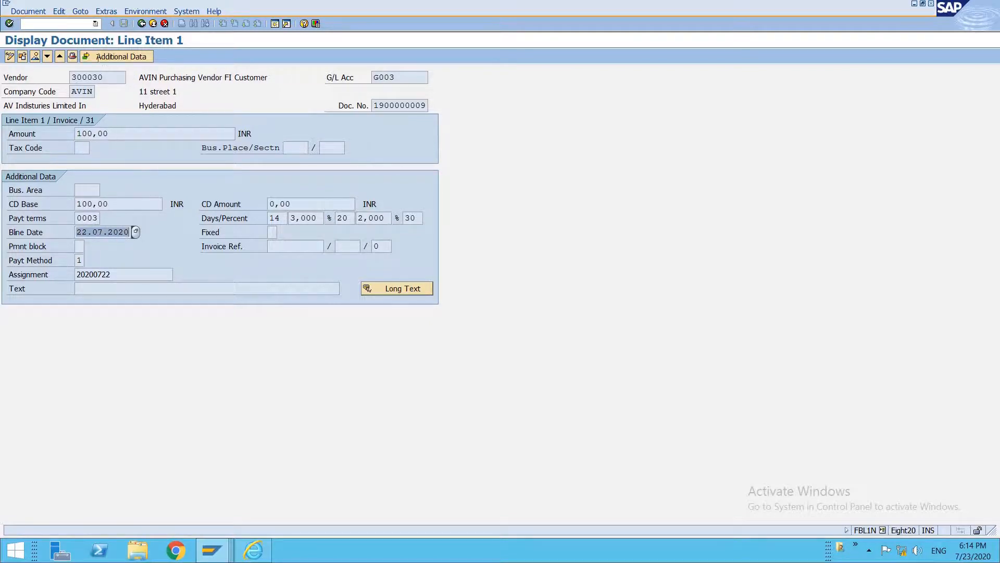
Review the invoice's document header and additional line item details, and return to the vendor line item list.
click(72, 56)
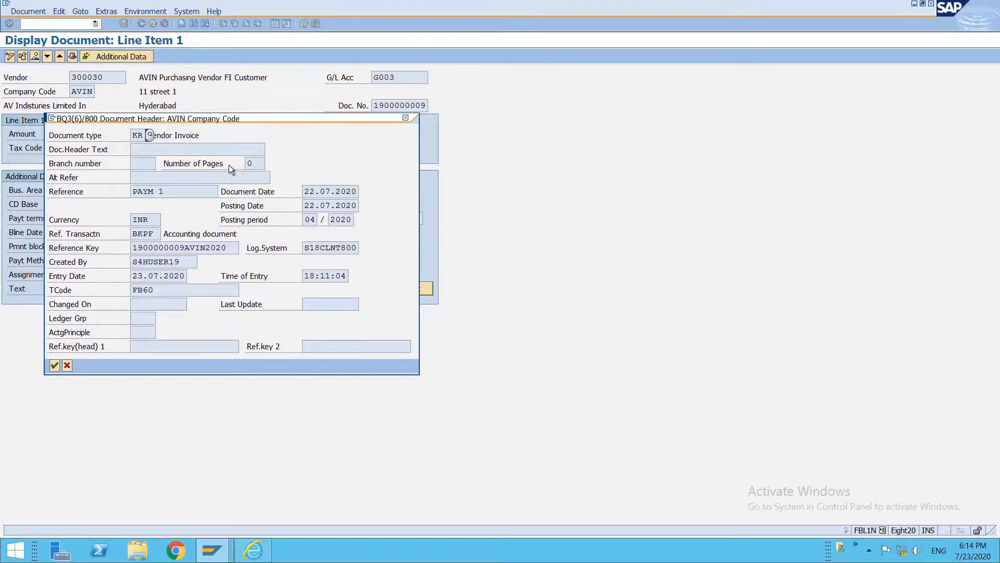
key(Return)
click(145, 61)
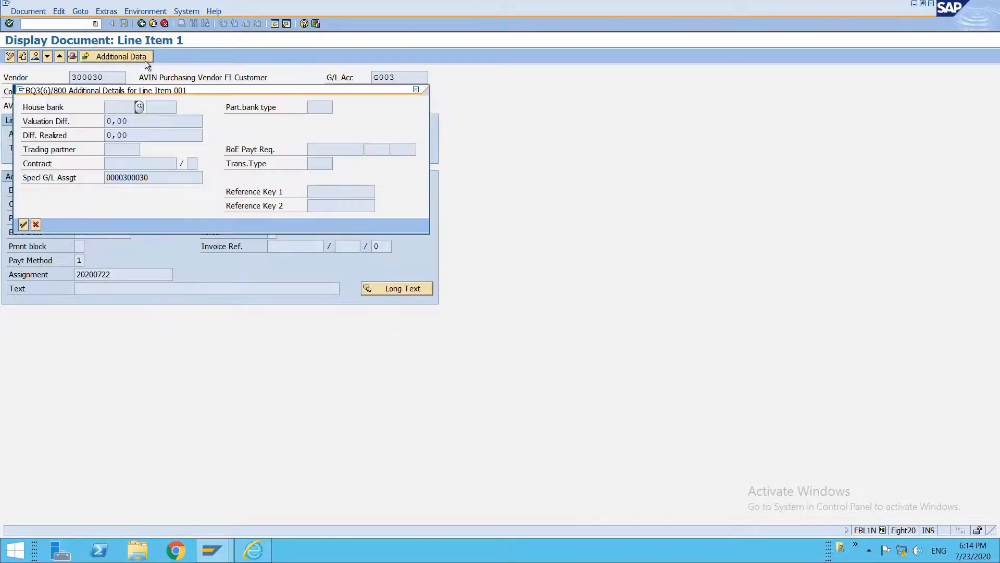
key(Return)
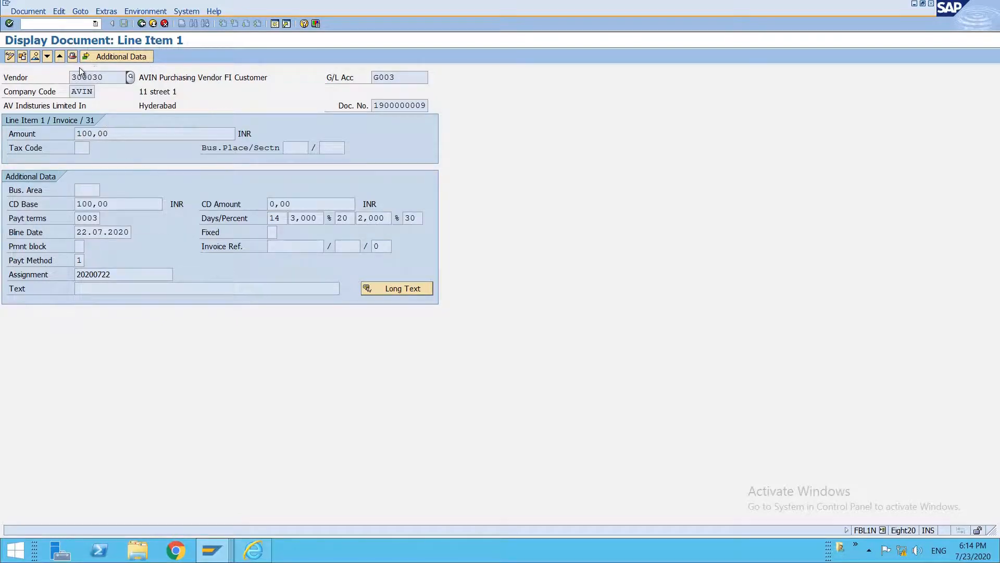
click(141, 24)
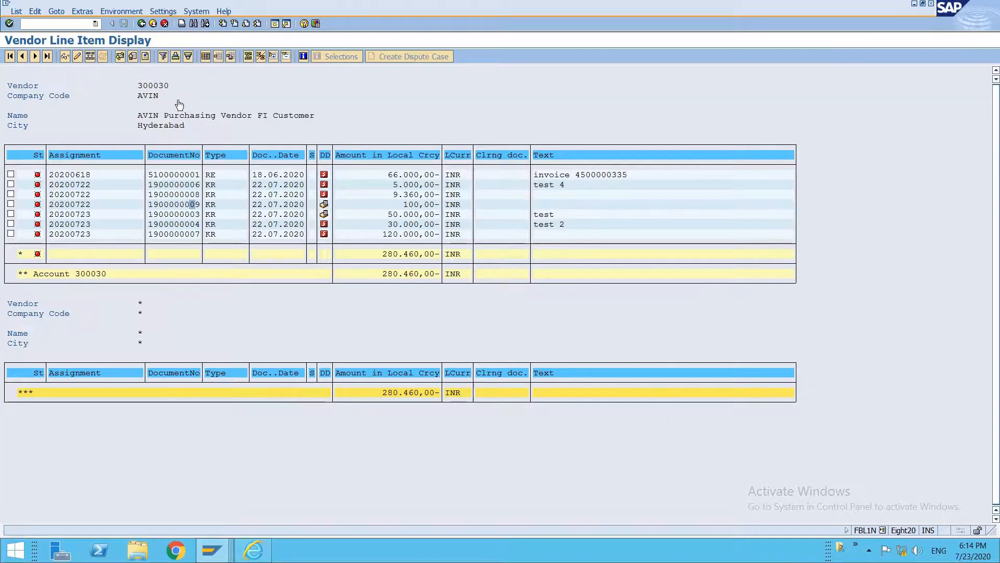
Find the hidden field matching "due" and add the Net Due Date column to the vendor line item layout.
click(206, 57)
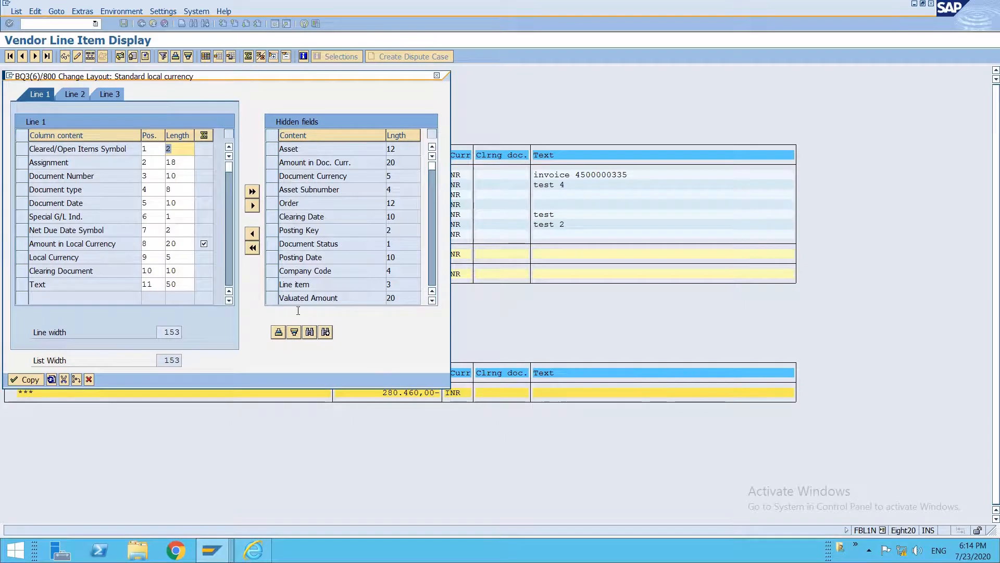
click(305, 333)
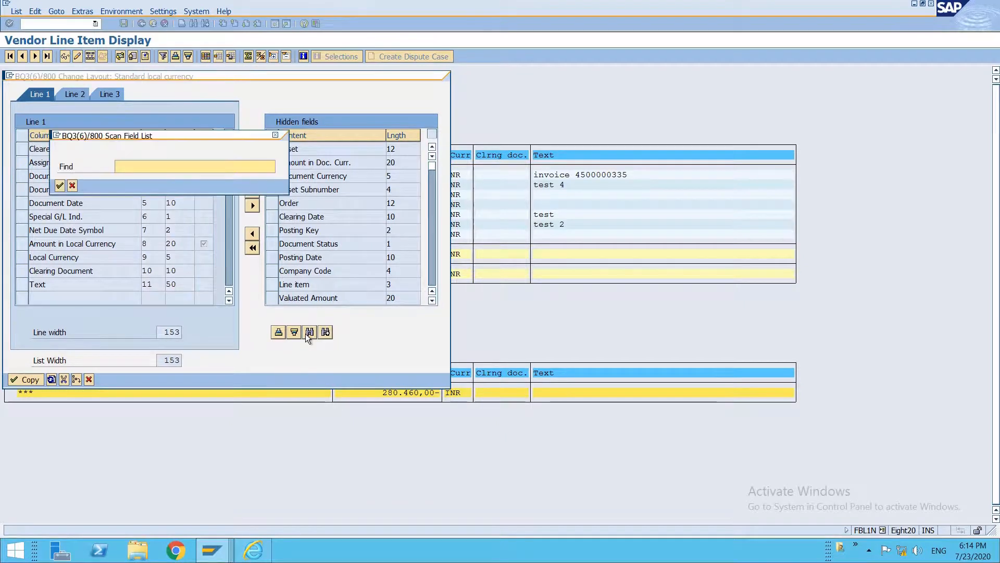
text(due)
key(Return)
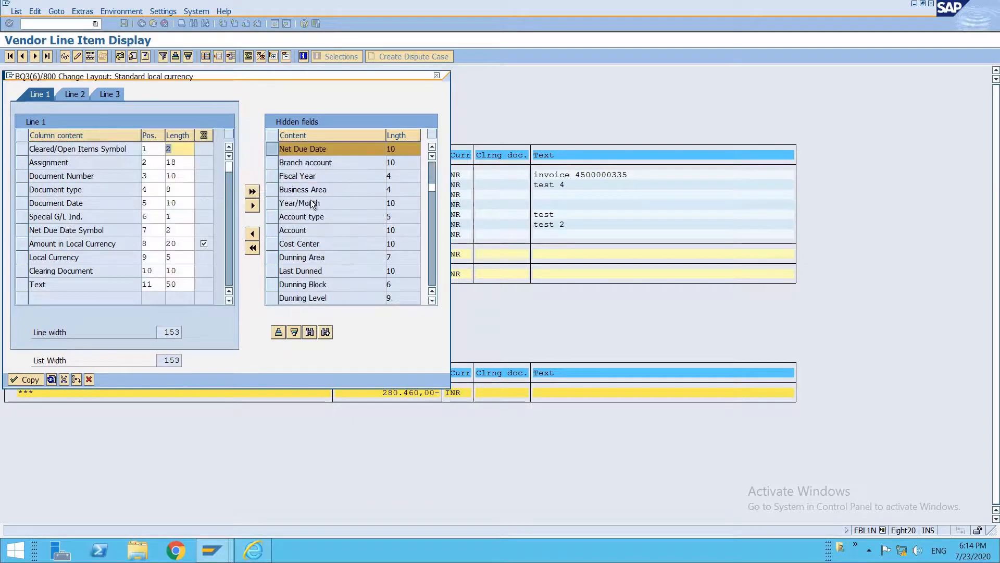
click(253, 234)
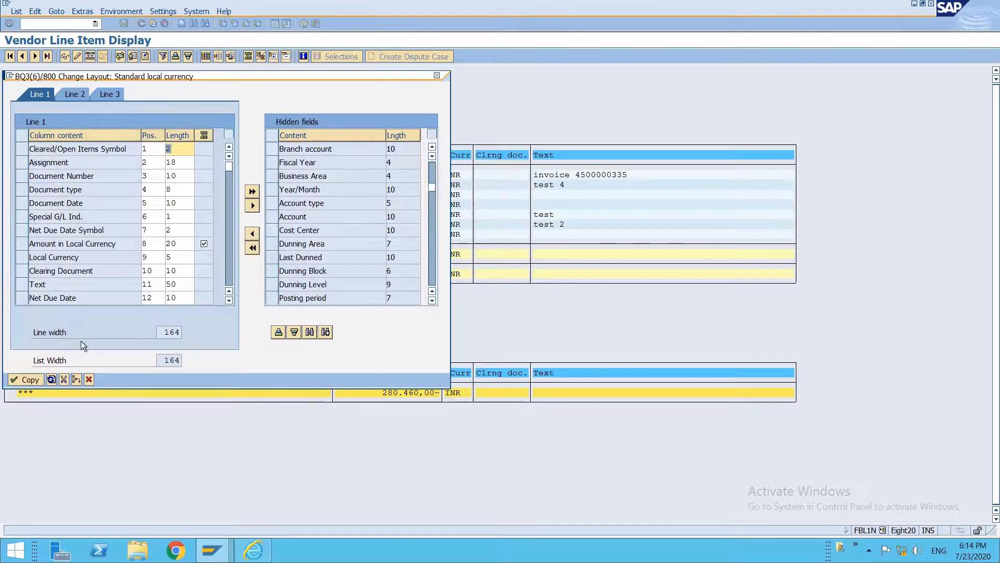
click(30, 380)
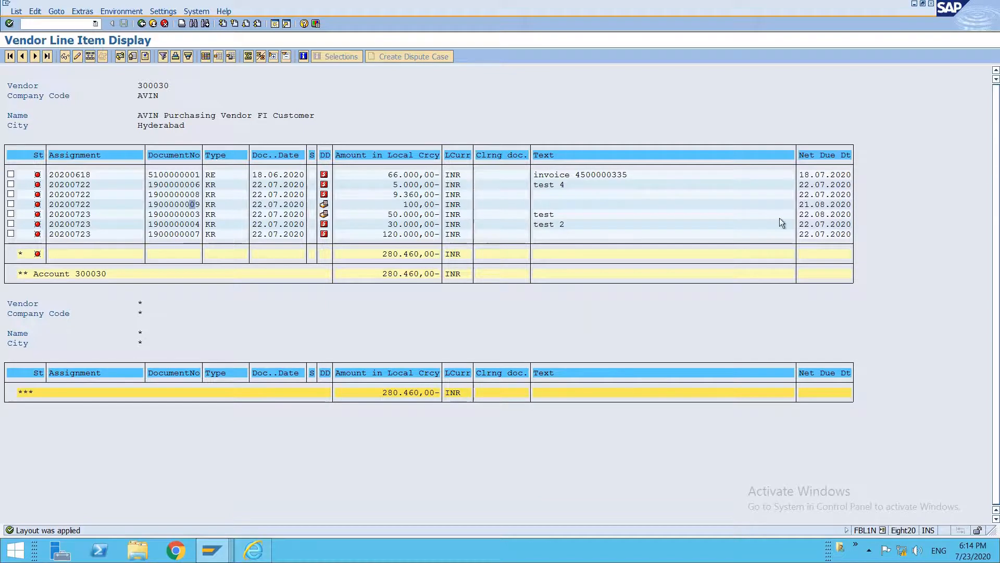
click(817, 207)
Start the automatic payment program with transaction F110 from the SAP Easy Access screen.
key(ctrl+n)
text(f11)
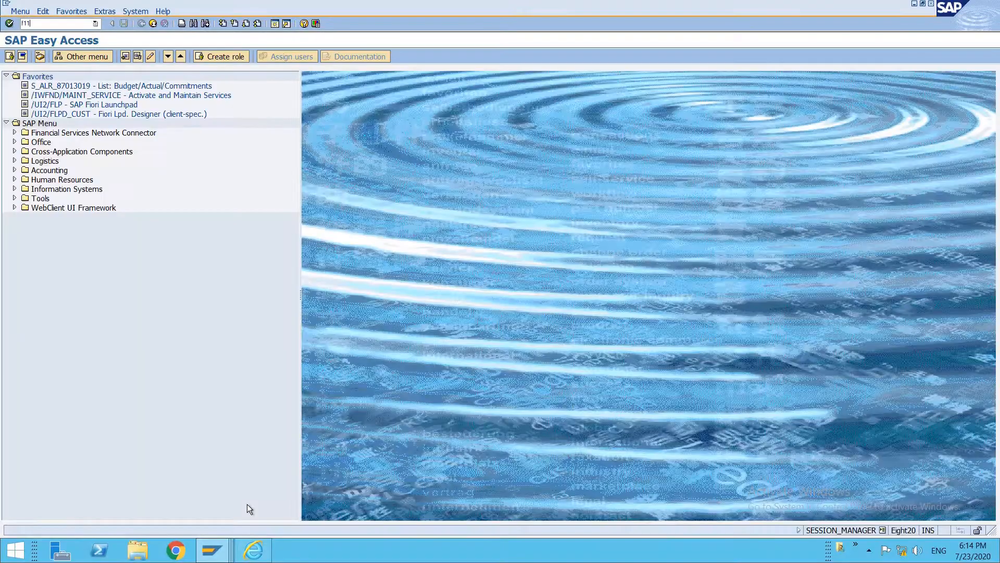
text(0)
key(Return)
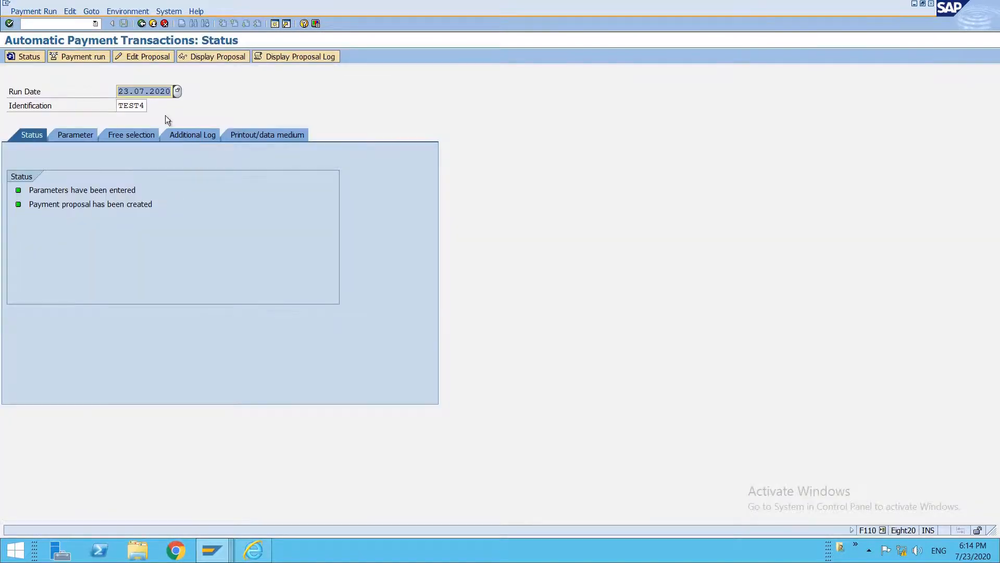
Create a payment run with the identification PM1ND for the run date 23.07.2020.
click(124, 105)
double_click(123, 105)
text(PM)
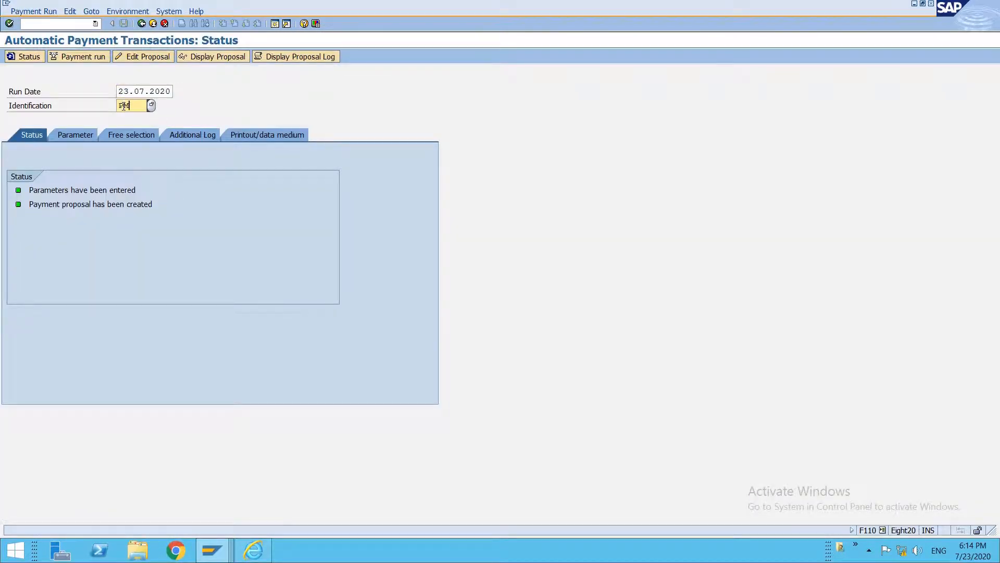
text(1ND)
key(Return)
Enter the run parameters: company code AVIN, payment method 1, next posting date 30.07.2020 and the vendor's account number.
click(83, 135)
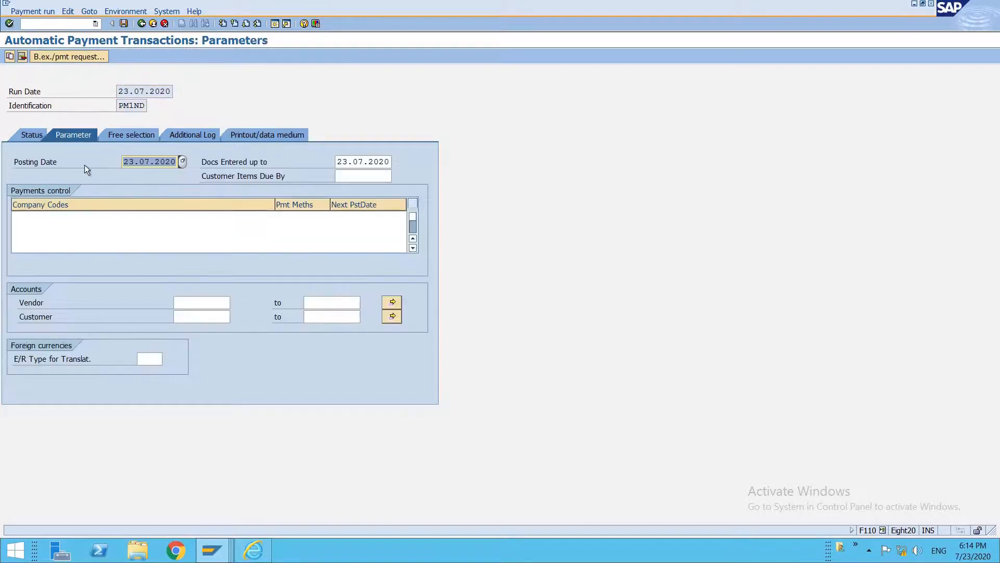
click(79, 215)
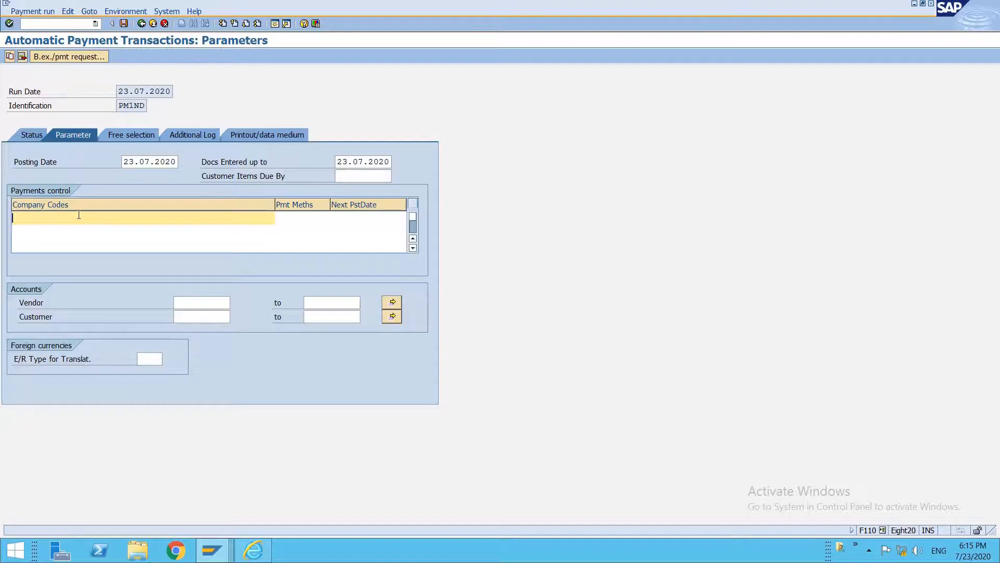
text(avin)
key(Tab)
text(1)
key(Tab)
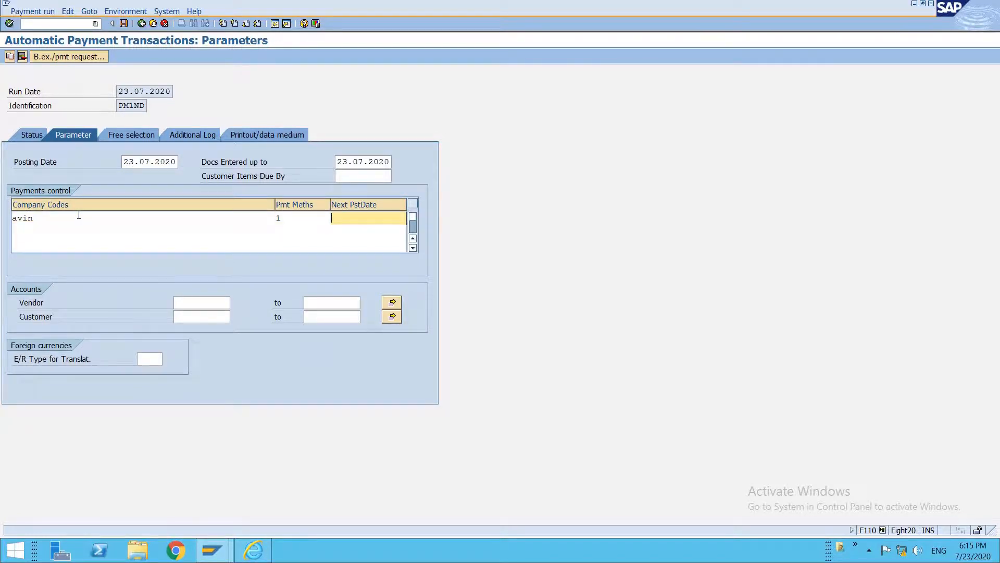
text(30.07.2020)
click(207, 302)
text(300030)
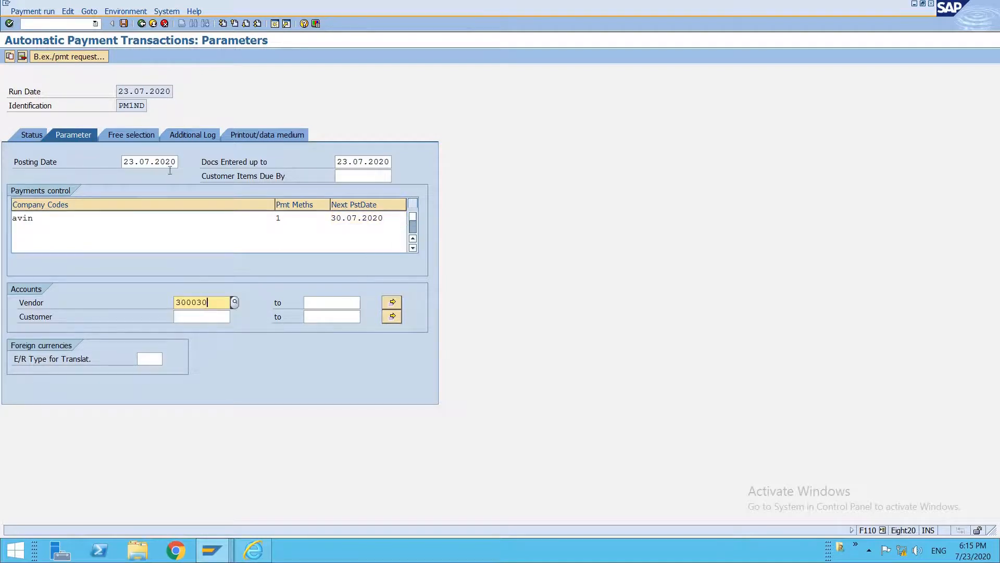
Restrict the payment run's free selection by Document Number to the 100 INR invoice's document number.
click(127, 137)
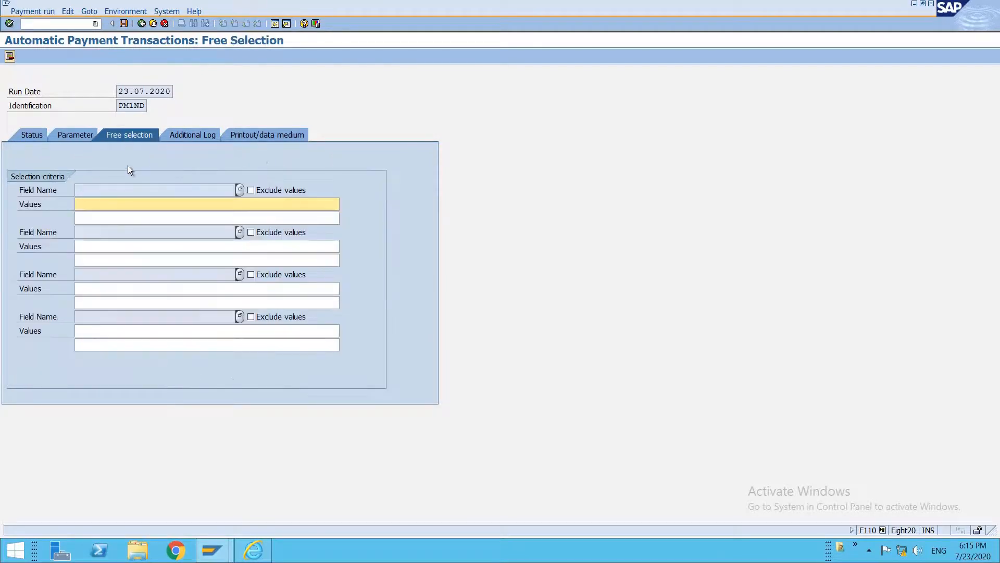
click(240, 189)
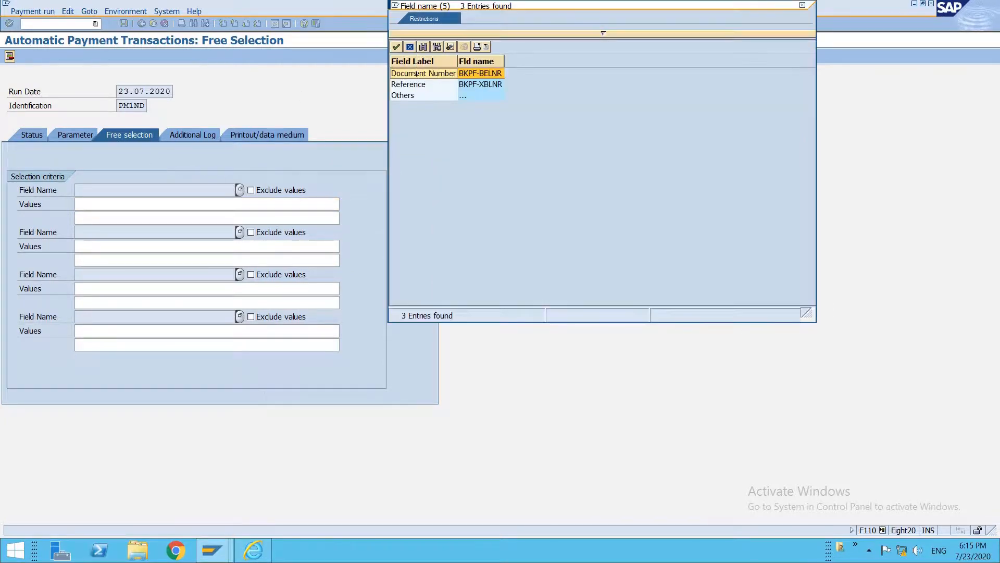
double_click(416, 74)
click(161, 203)
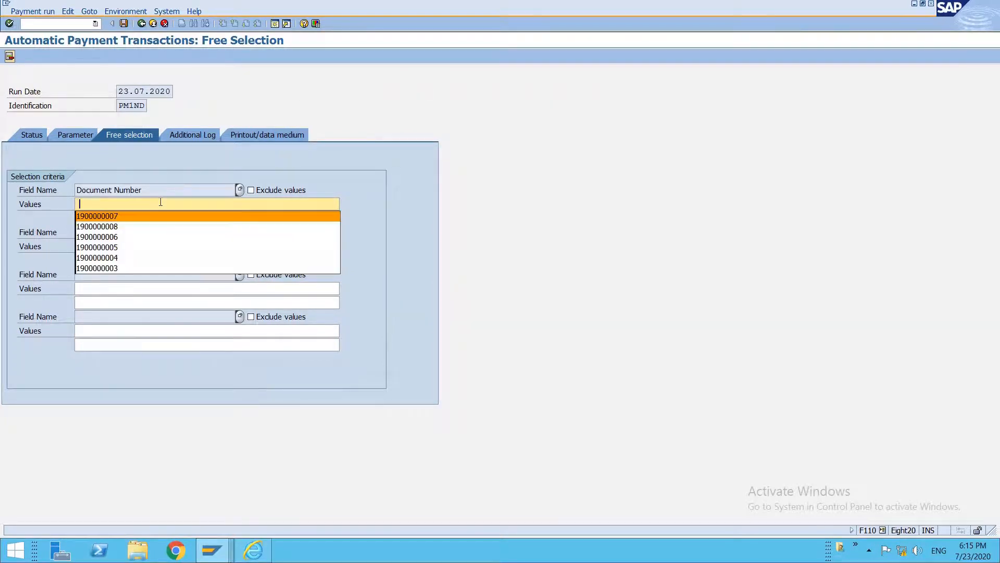
key(ctrl+v)
key(Return)
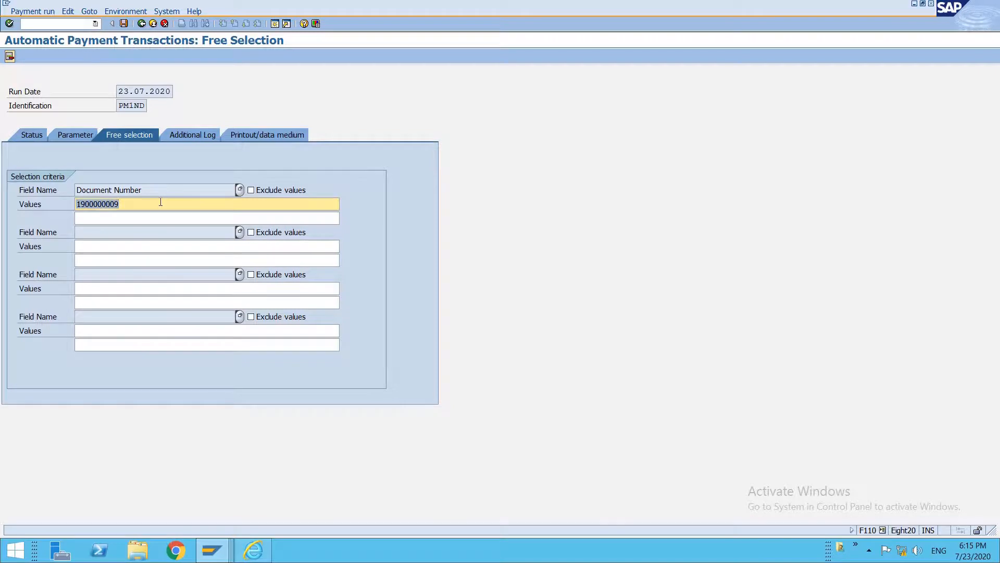
Enable additional logging for Due Date Check, Payment Method Selection in All Cases and Line Items of the Payment Documents.
click(200, 136)
click(48, 190)
click(51, 204)
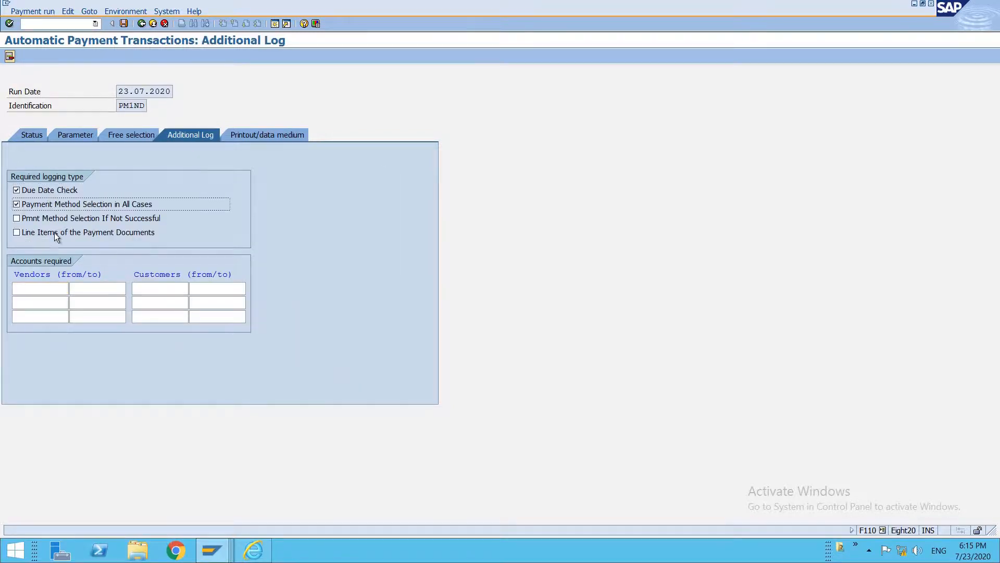
click(54, 235)
Assign the print variant RTGS01 to program RFFOEDI1 and save the payment run's parameters.
click(255, 135)
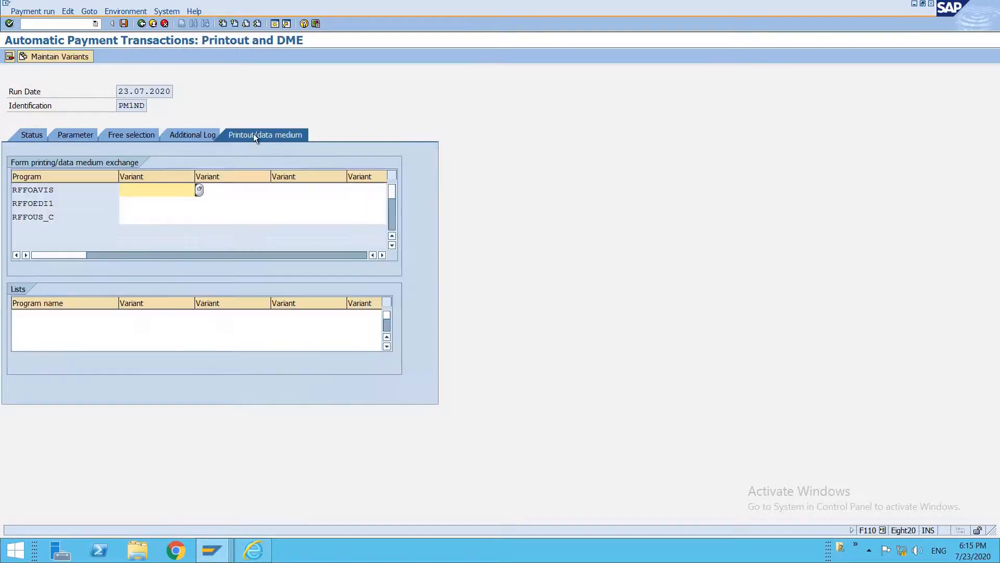
click(141, 203)
key(F4)
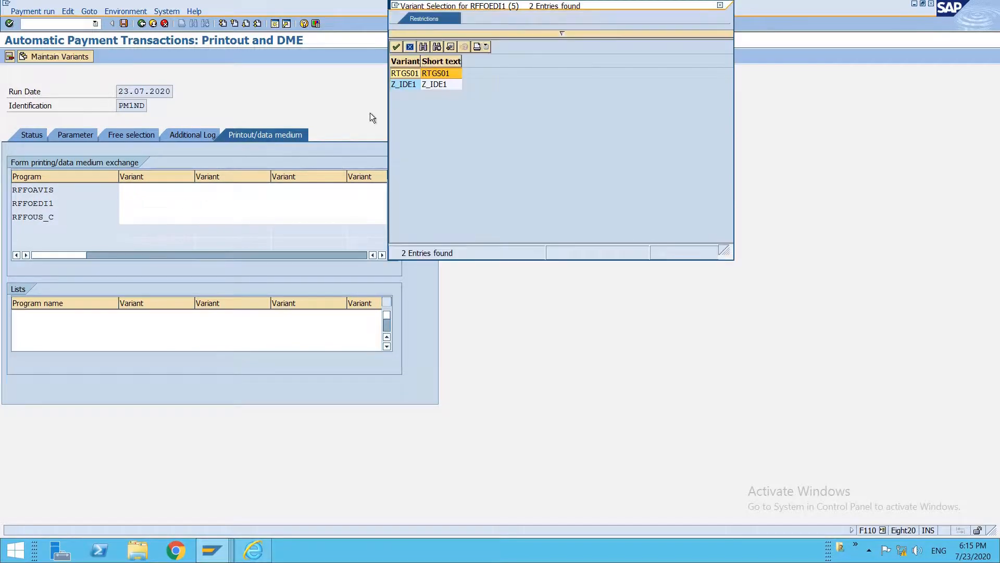
double_click(411, 76)
key(ctrl+s)
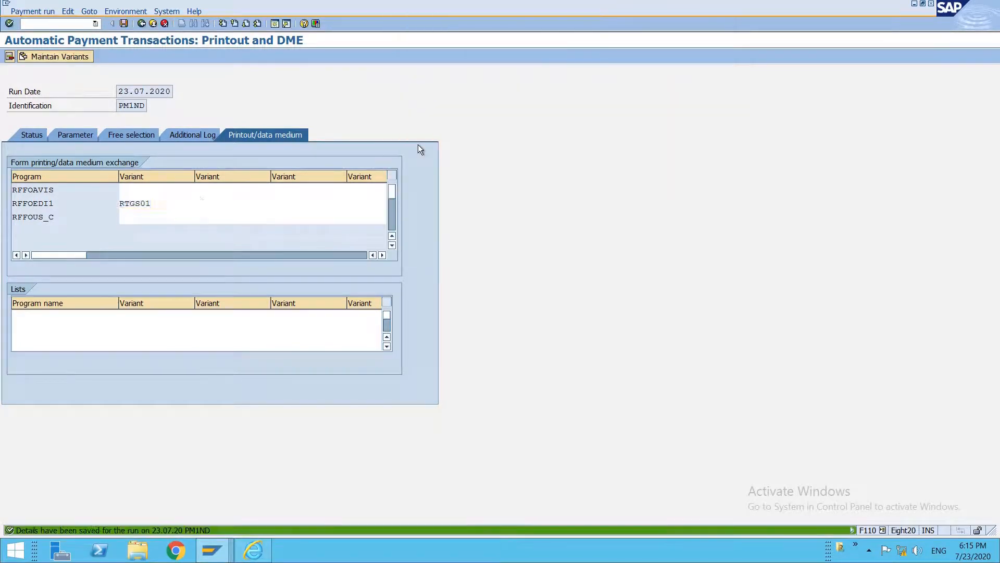
Schedule the payment proposal for run PM1ND with an immediate start and refresh its status.
click(34, 131)
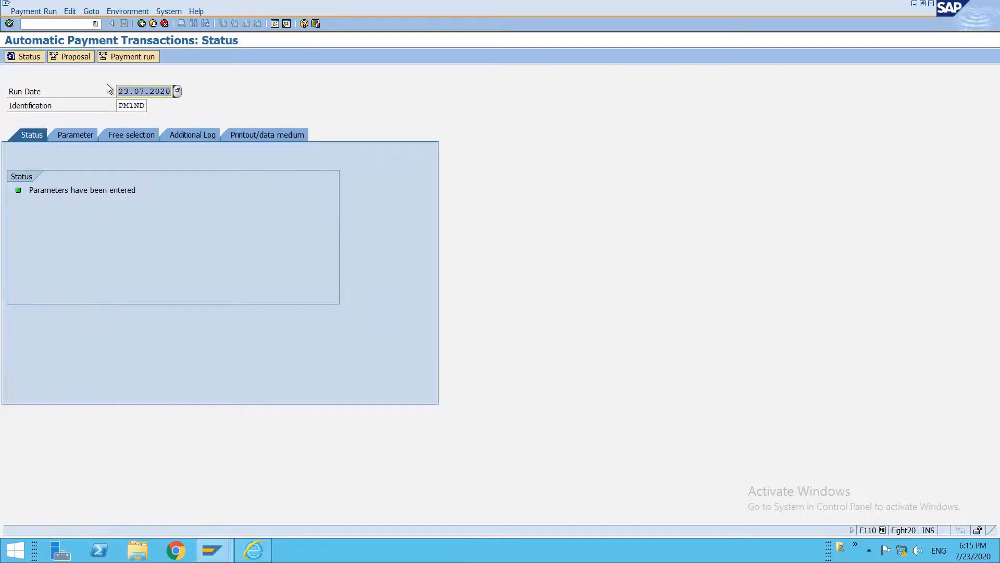
click(86, 55)
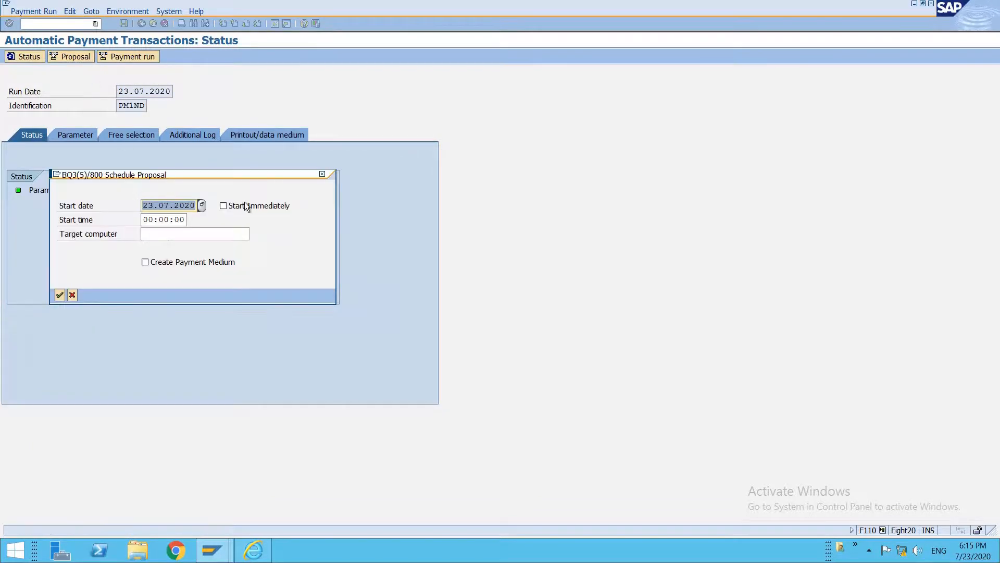
click(223, 205)
click(59, 294)
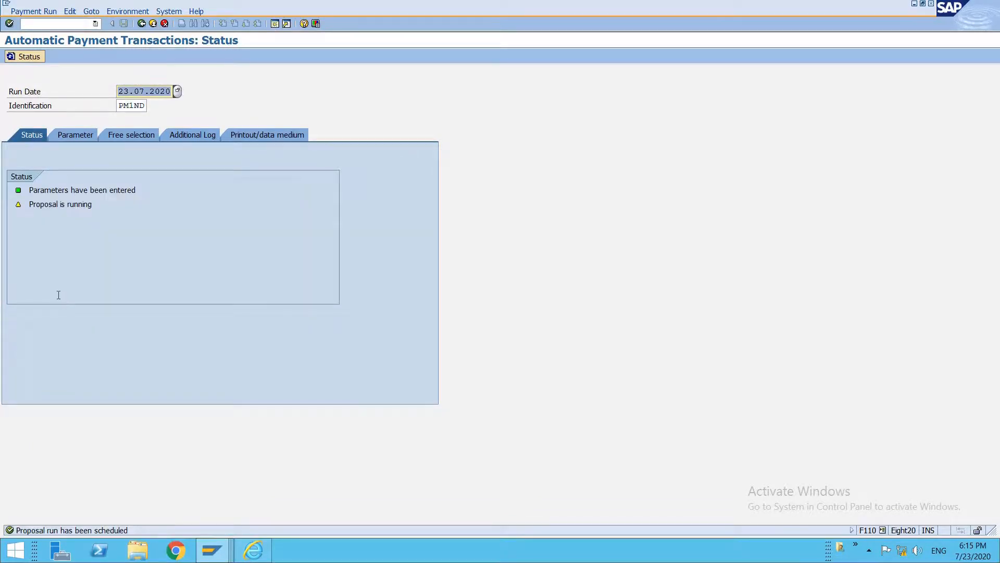
key(Return)
Try to display the payment proposal for company code AVIN and examine the proposal's job log.
click(227, 61)
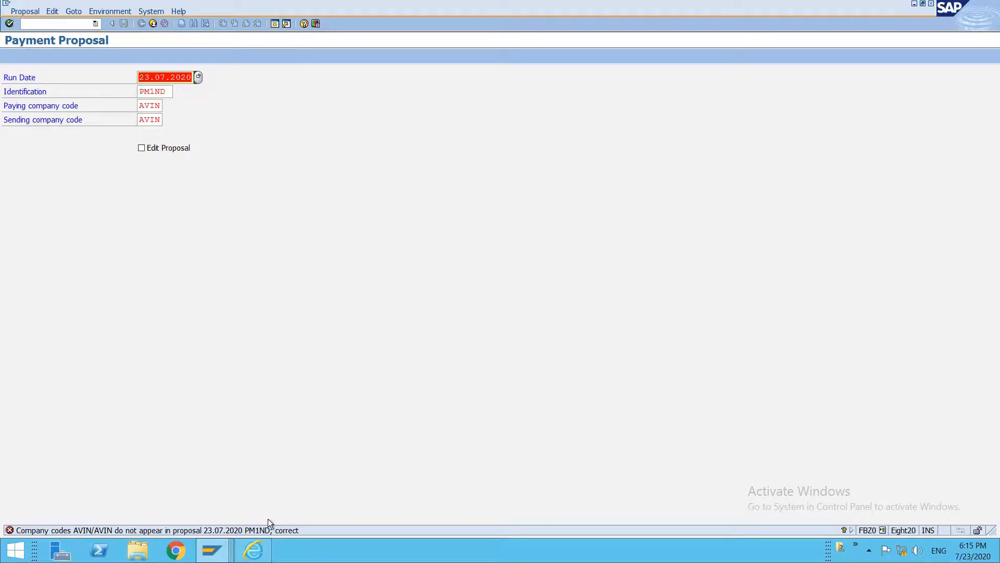
key(F3)
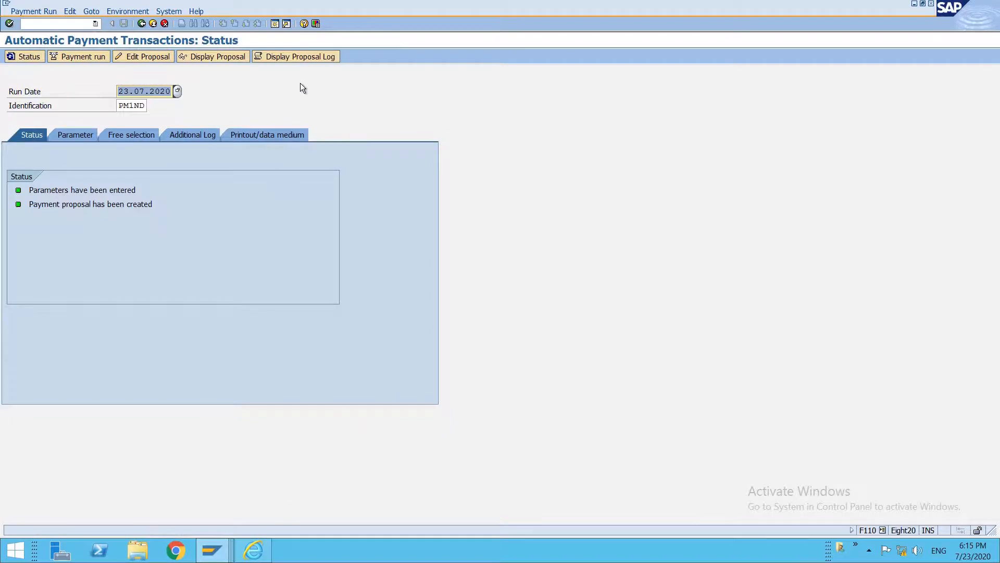
click(288, 58)
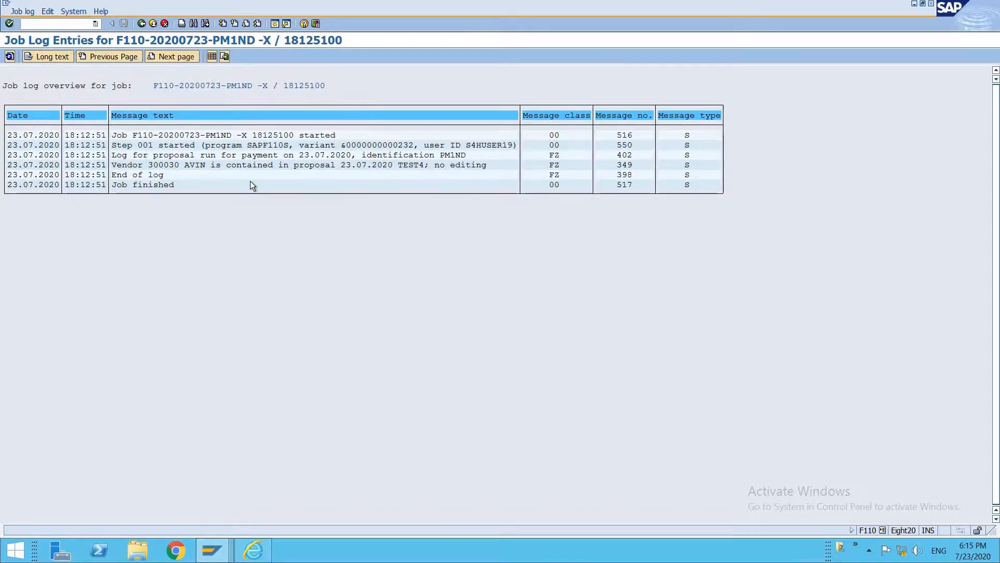
key(F3)
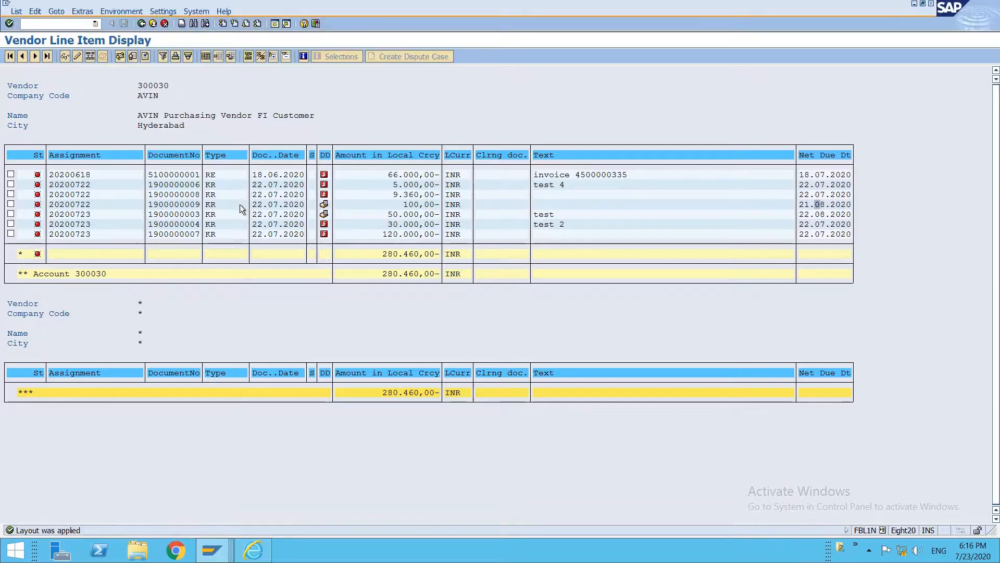
Change the payment terms of the vendor's 100 INR invoice to 0001 and save the document.
double_click(185, 205)
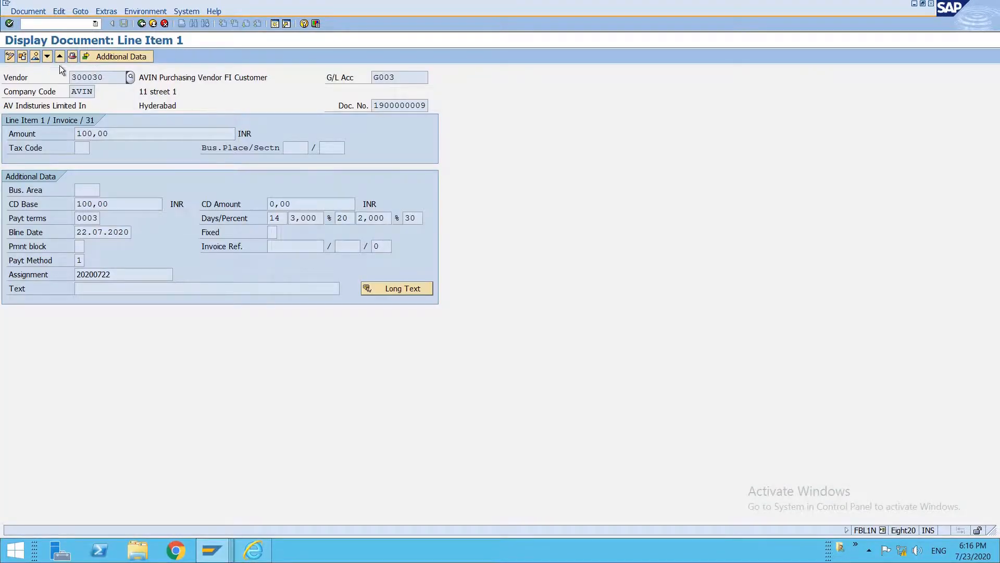
click(10, 56)
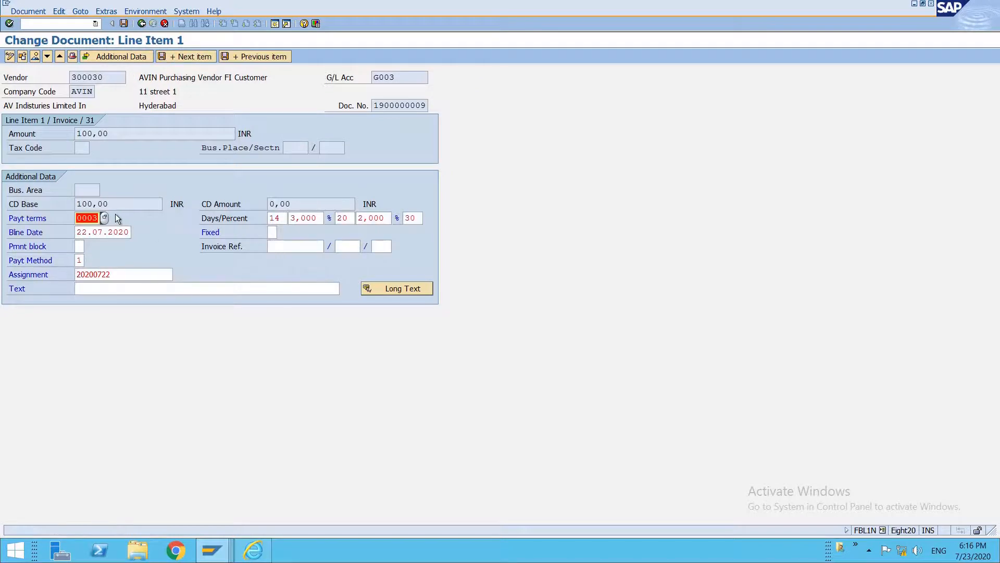
text(001)
key(Return)
text(0)
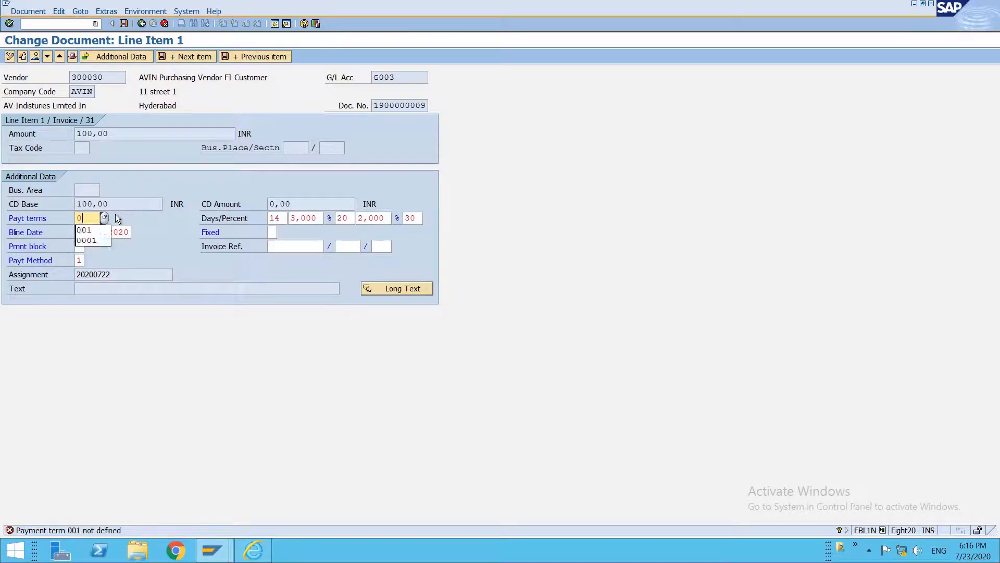
text(001)
key(Return)
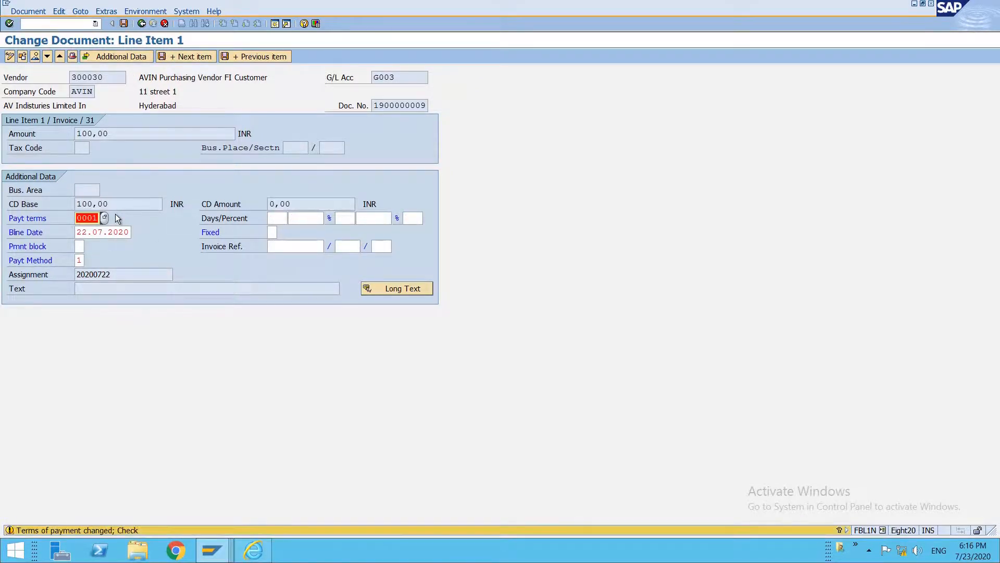
key(Return)
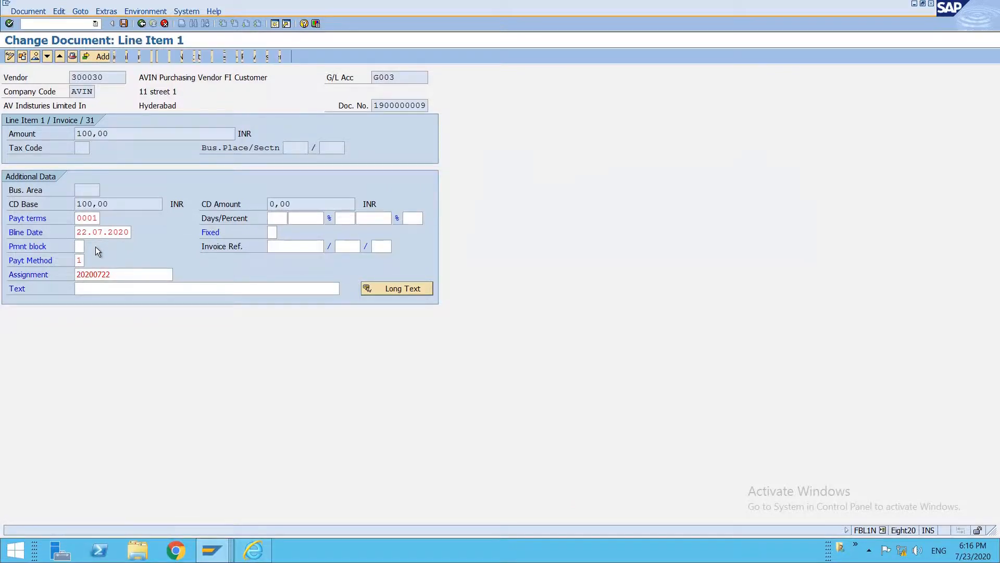
key(ctrl+s)
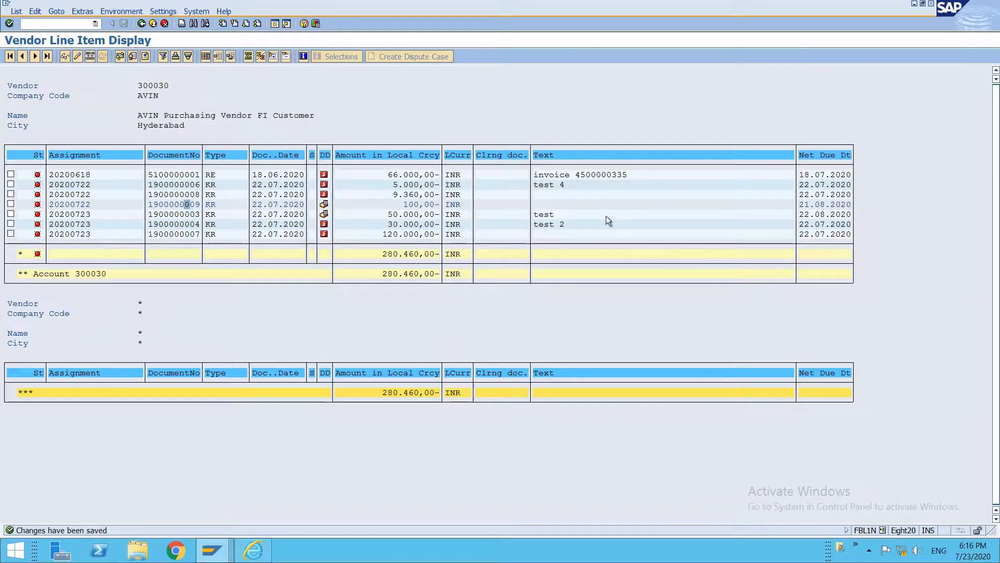
Reload the vendor's line items and sort the hidden fields of the column layout in ascending order.
key(F3)
key(F8)
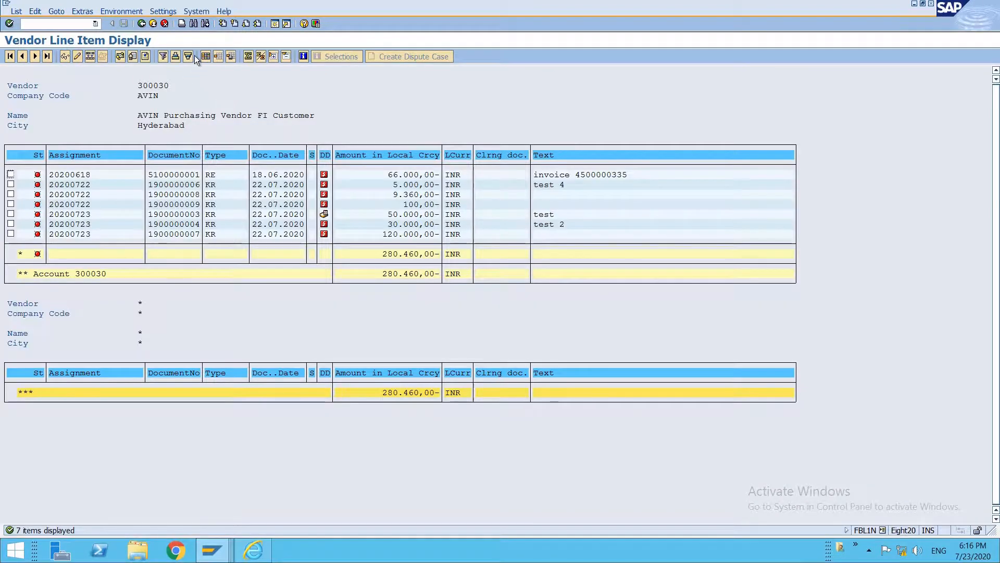
click(205, 57)
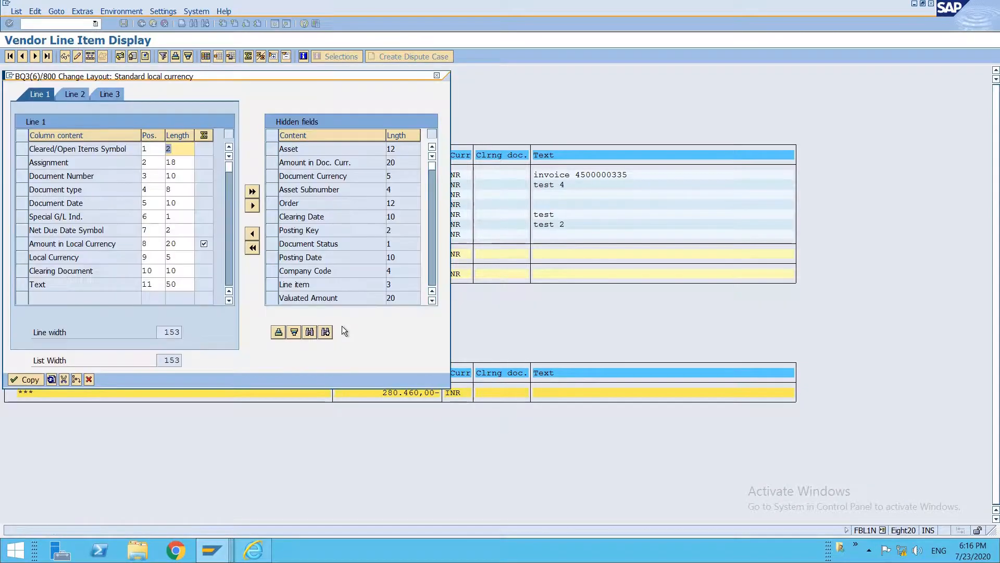
click(278, 332)
key(Return)
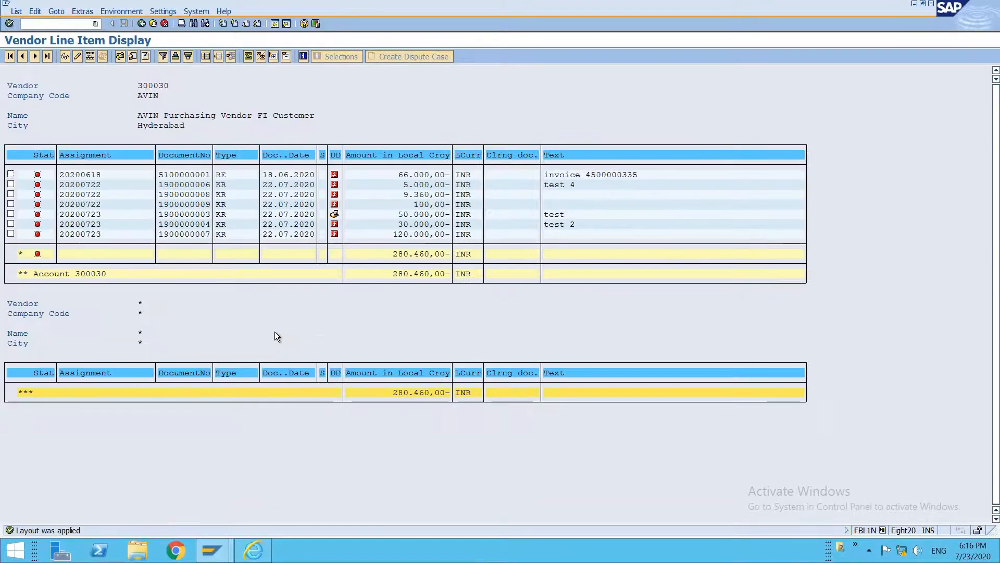
Reopen the column layout and search its hidden fields for "due" and "net due".
click(204, 58)
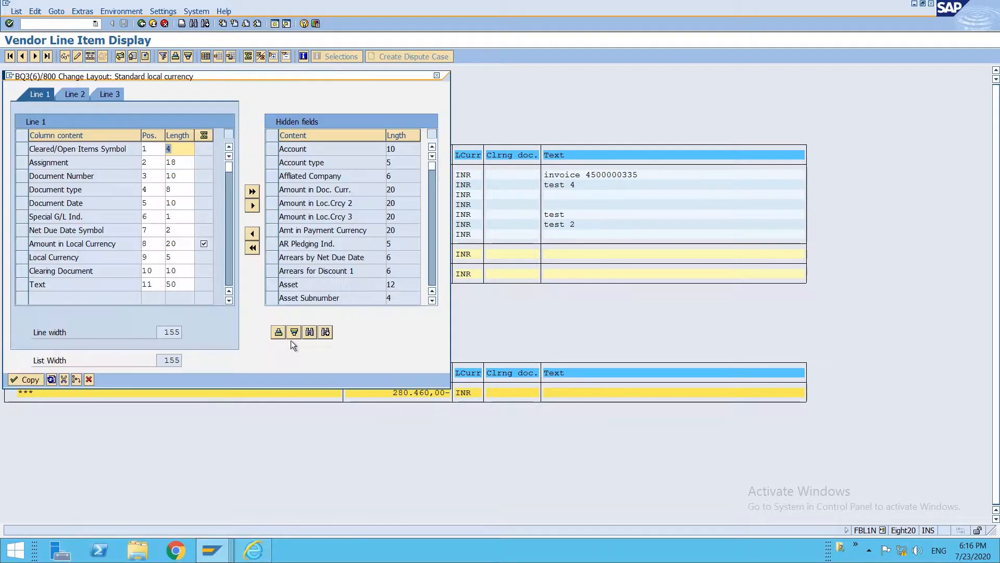
click(279, 333)
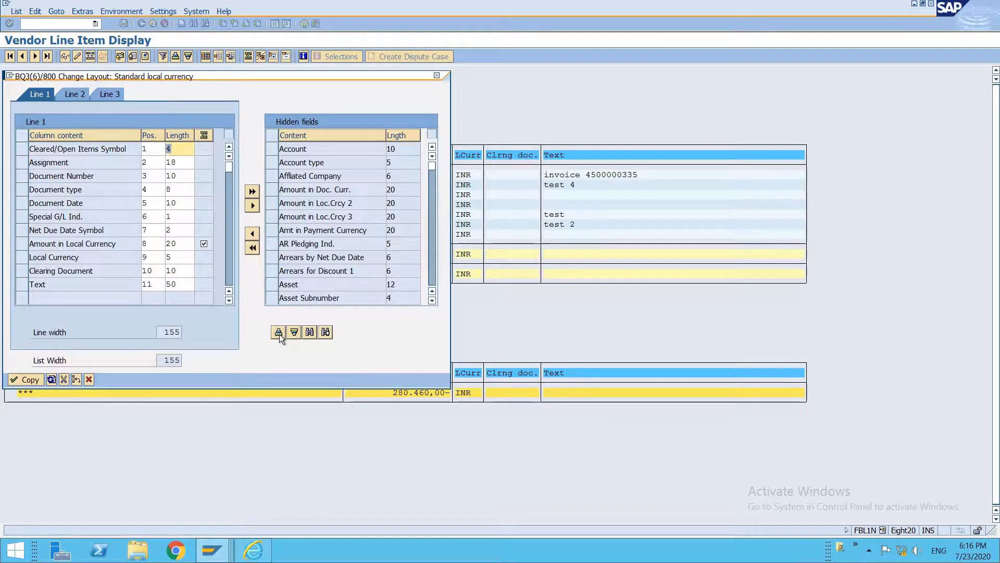
click(309, 333)
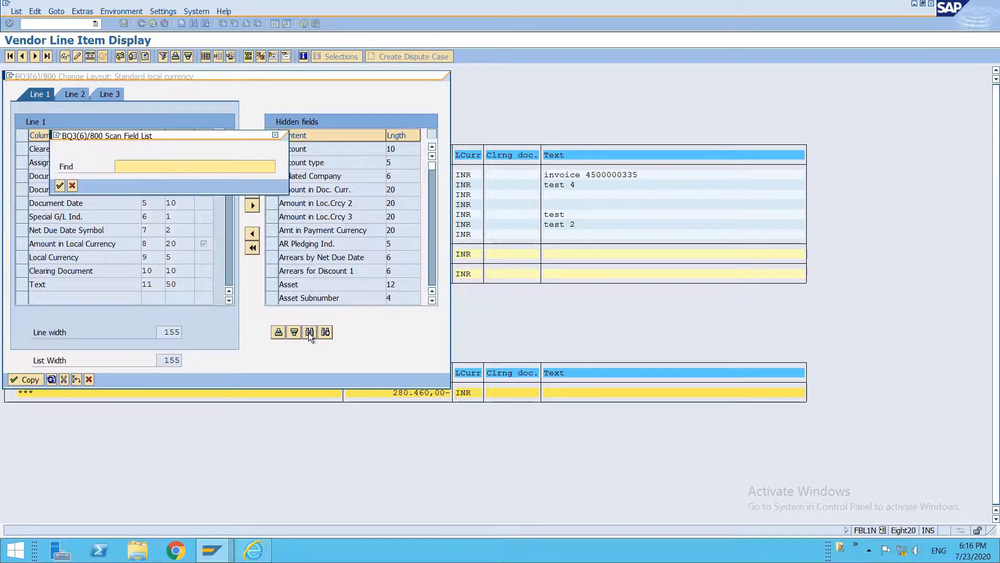
text(arr)
key(Return)
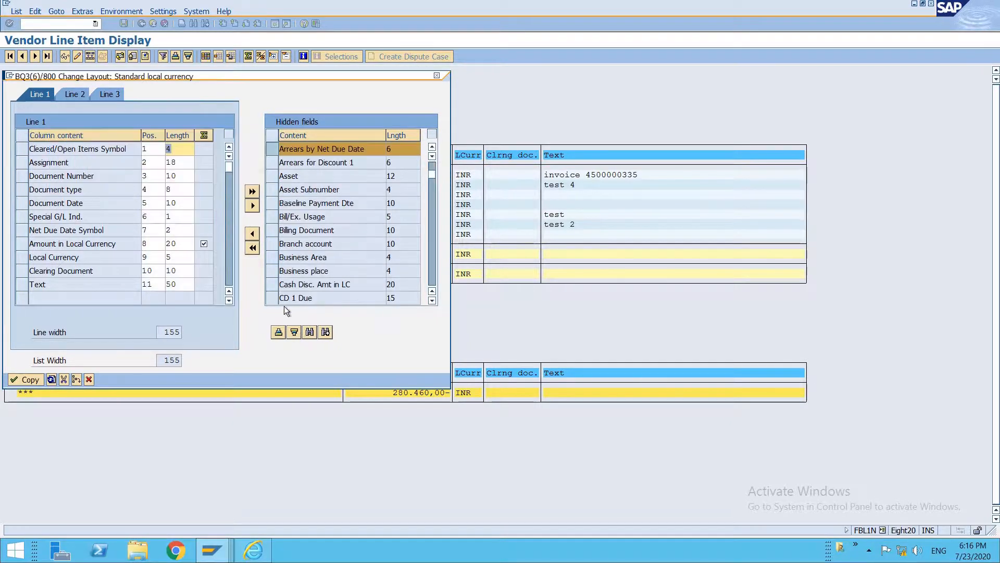
click(311, 332)
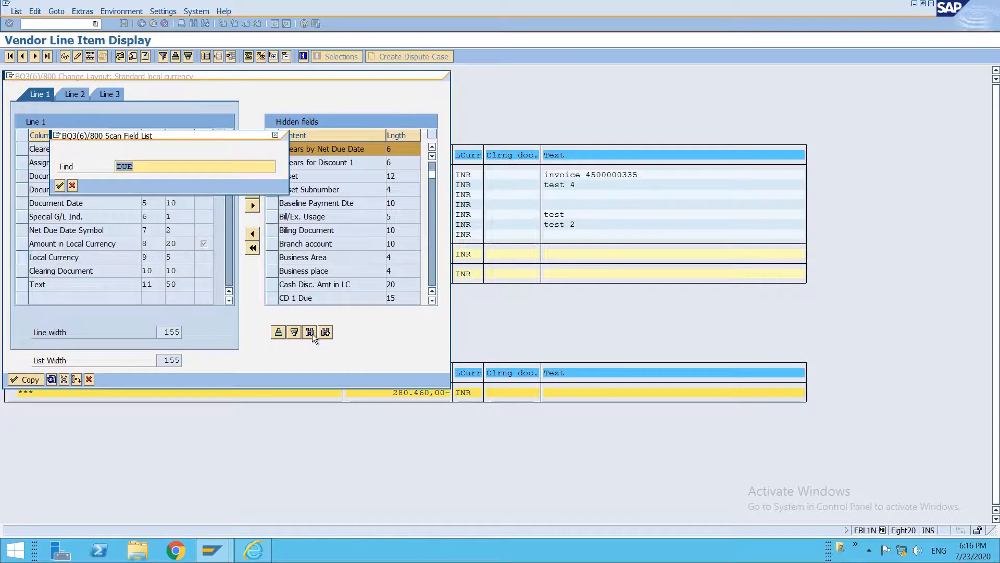
text(net due)
key(Return)
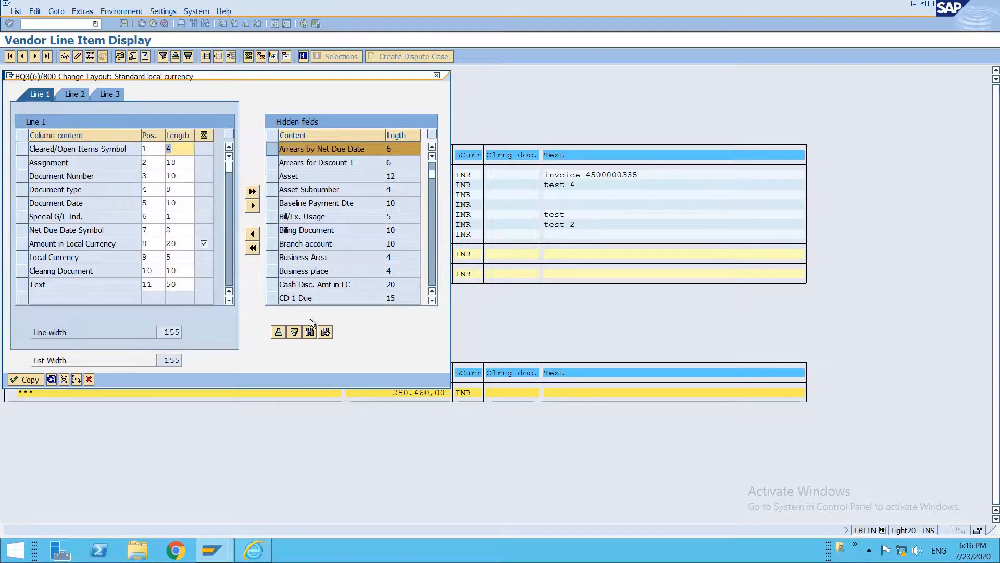
Find the hidden field "net due date" and add Net Due Date to the displayed line item columns.
click(310, 332)
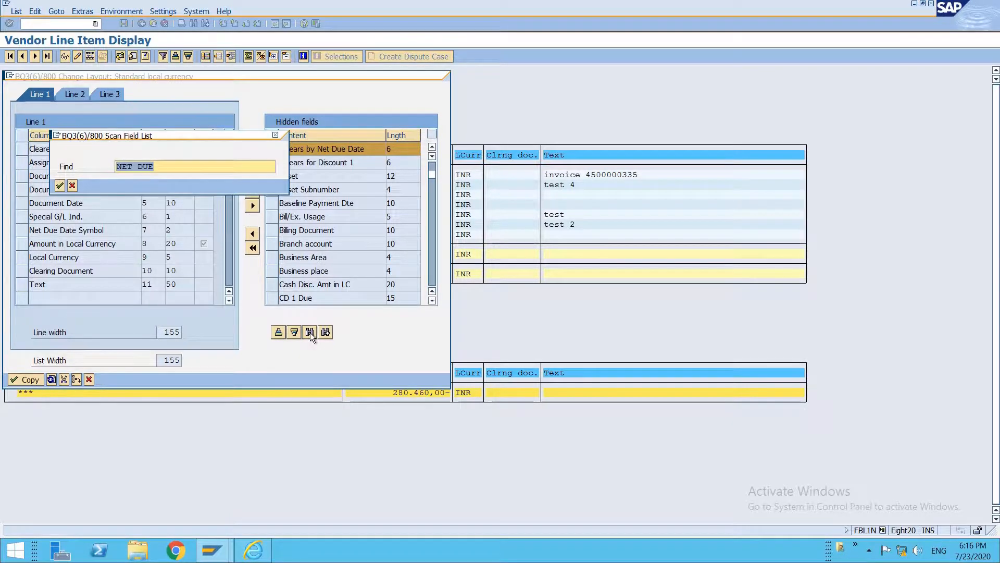
text(net due date)
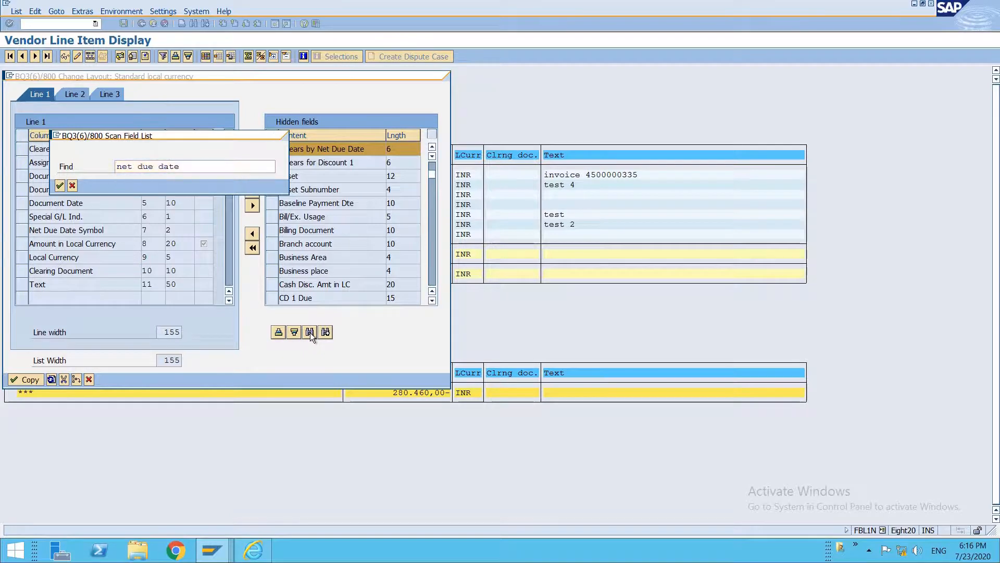
key(Return)
click(328, 334)
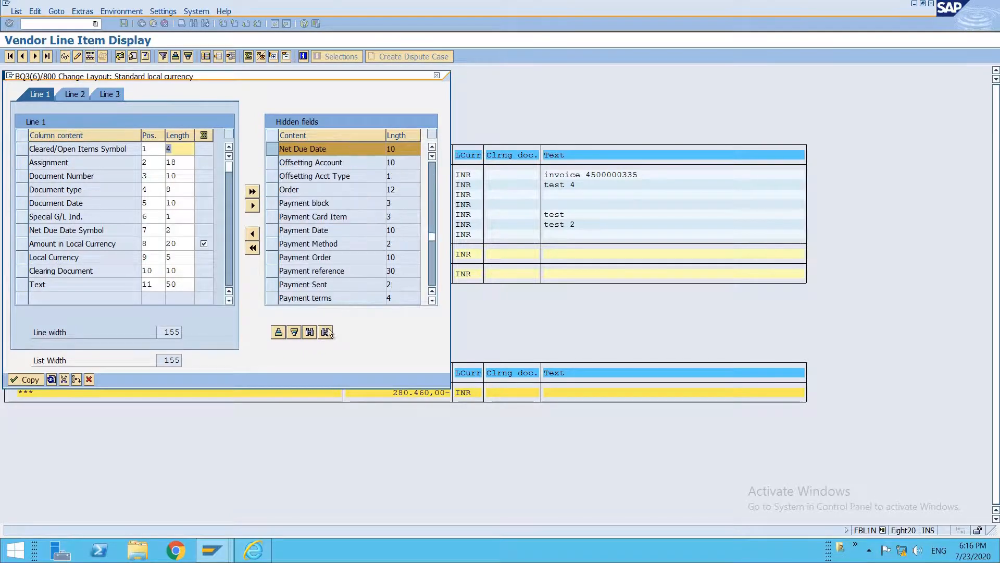
click(252, 233)
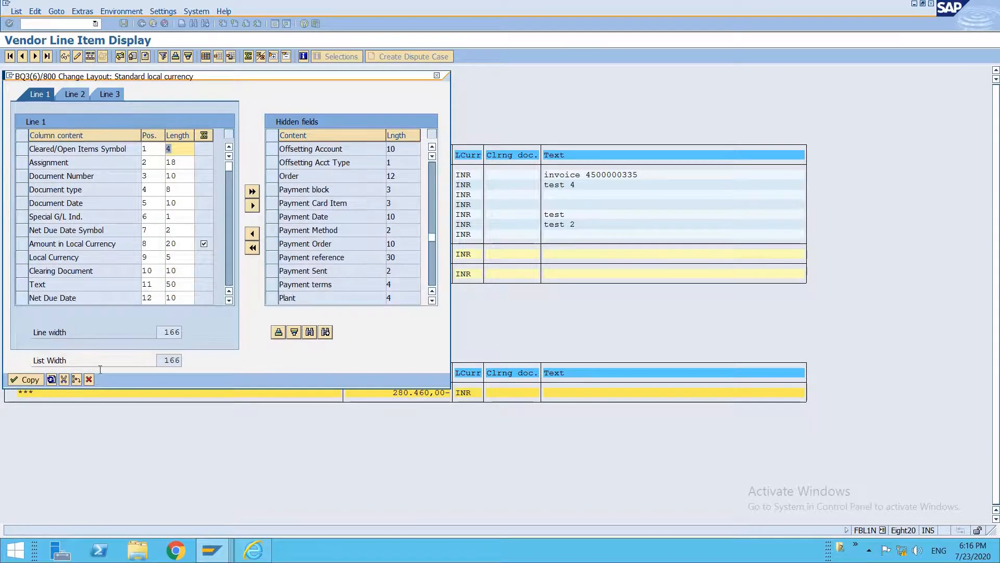
click(26, 379)
Save the line item layout as /DUEDATE.
click(230, 56)
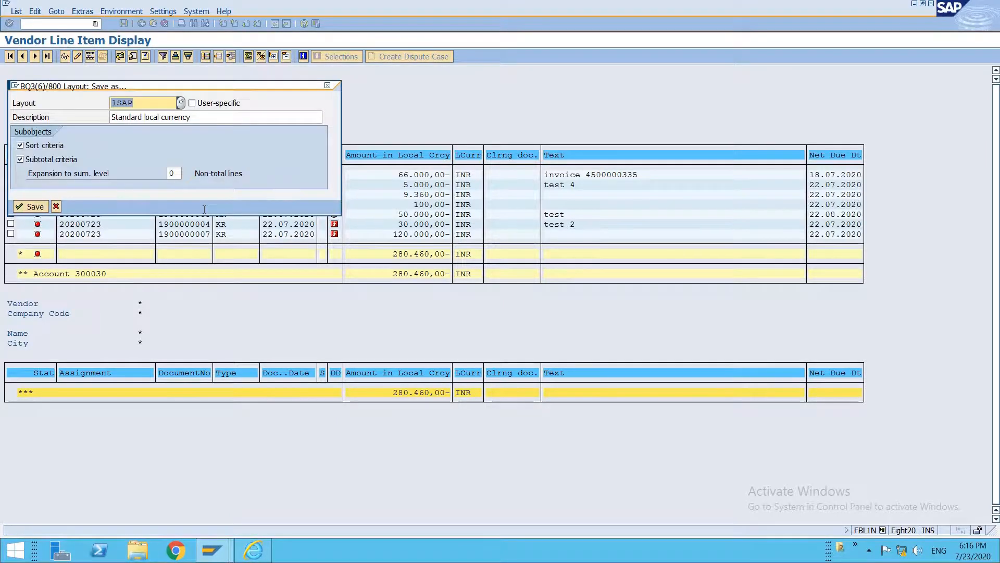
text(DUEDATE)
key(Return)
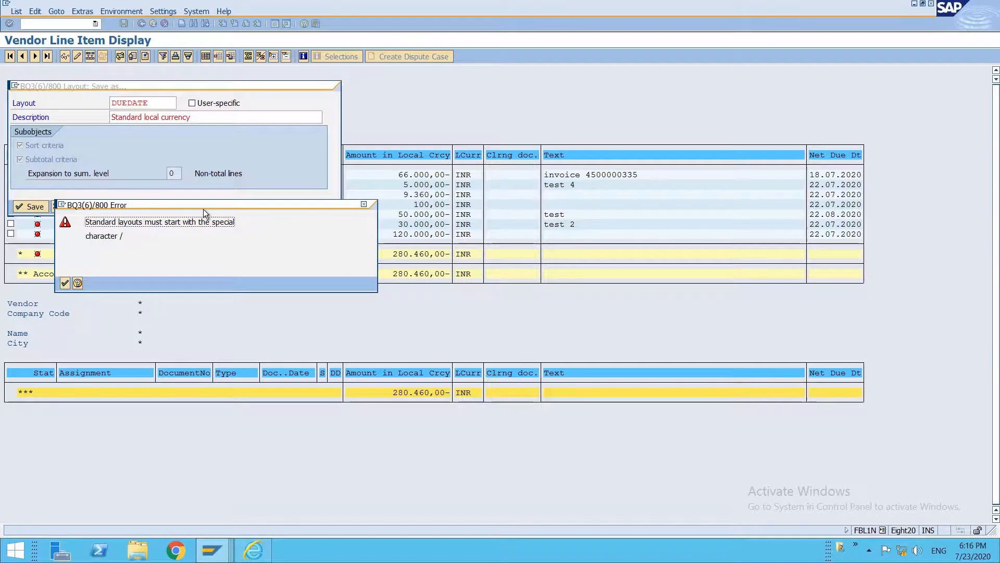
key(Return)
key(Home)
text(/)
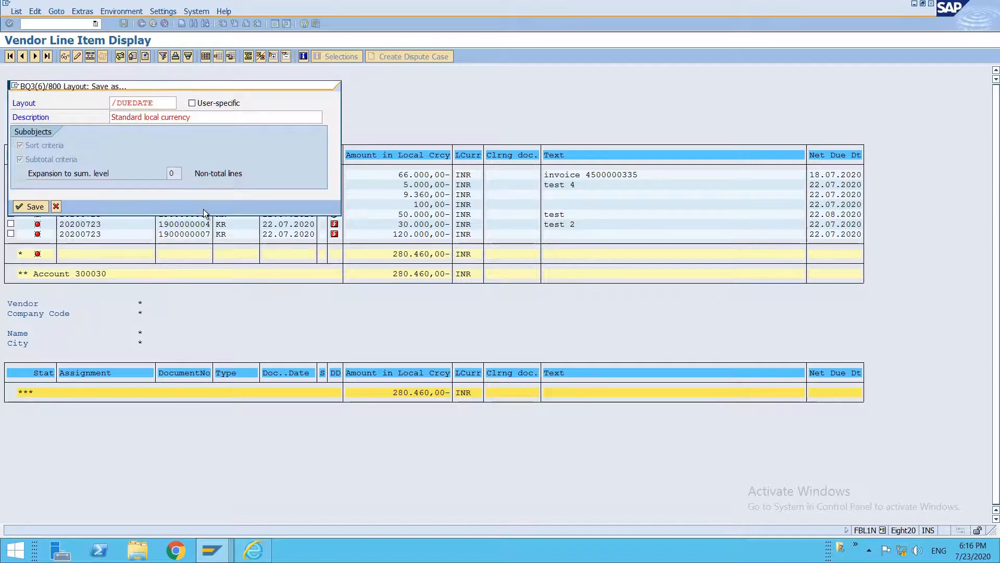
key(Return)
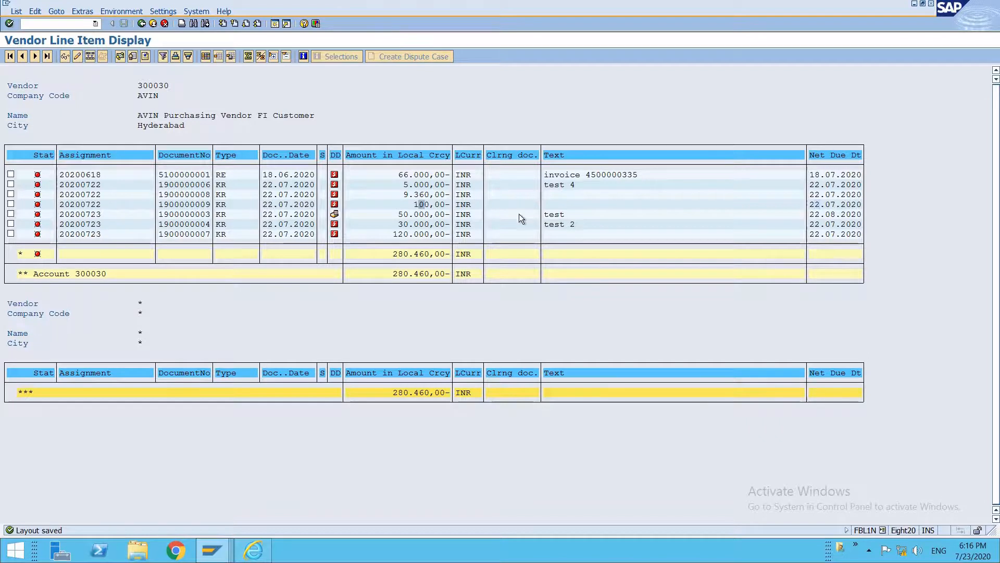
Return to the automatic payment run PM1ND and delete its payment proposal.
click(816, 207)
key(alt+Tab)
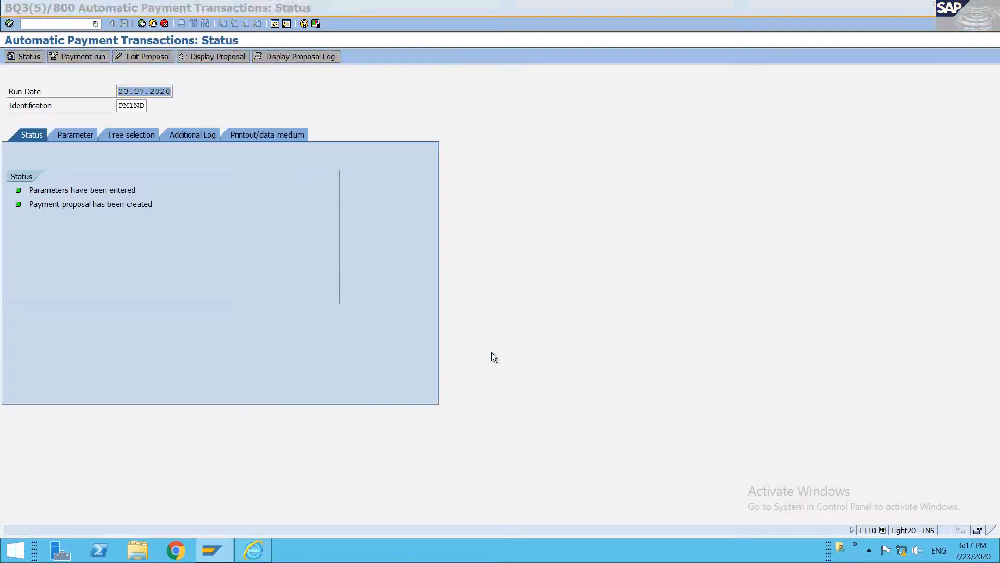
click(70, 11)
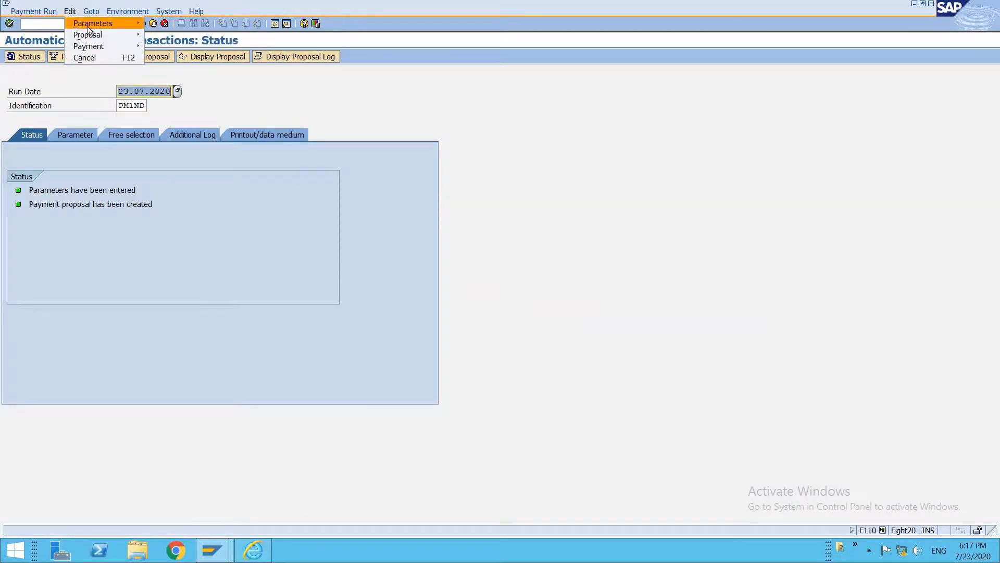
mouse_move(101, 34)
click(171, 69)
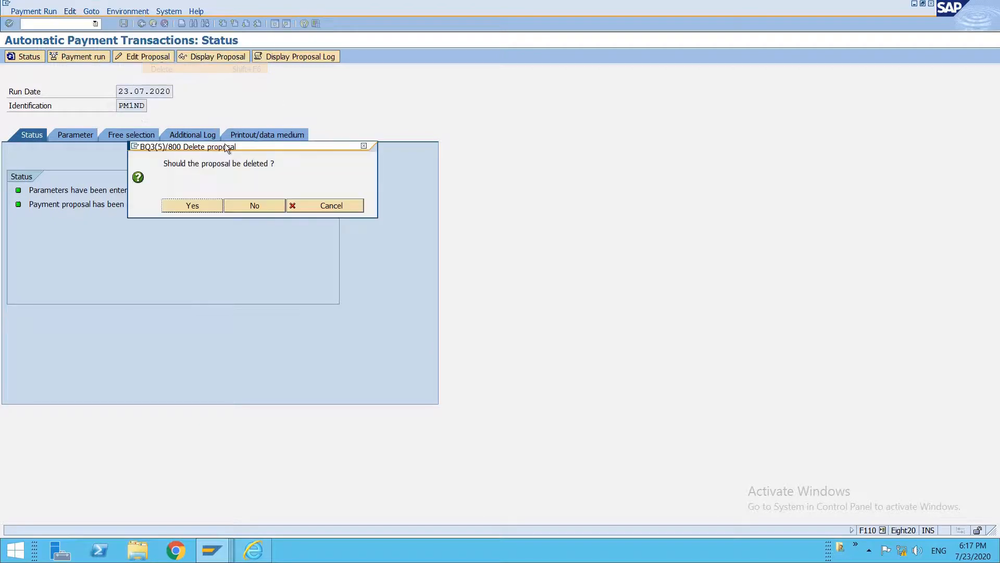
click(179, 206)
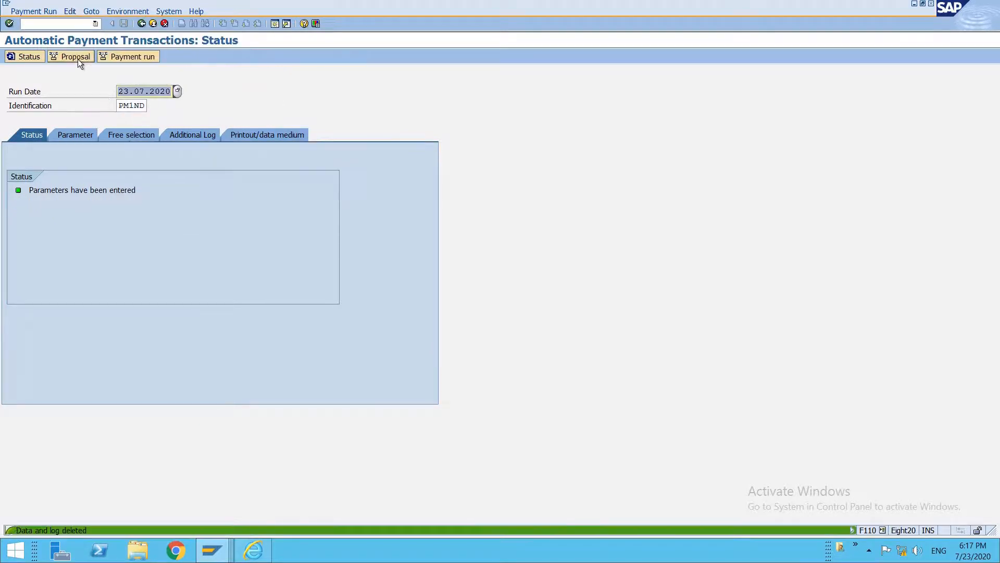
Recreate the payment proposal for run PM1ND, refresh the status and try to display the proposal.
click(77, 59)
click(62, 290)
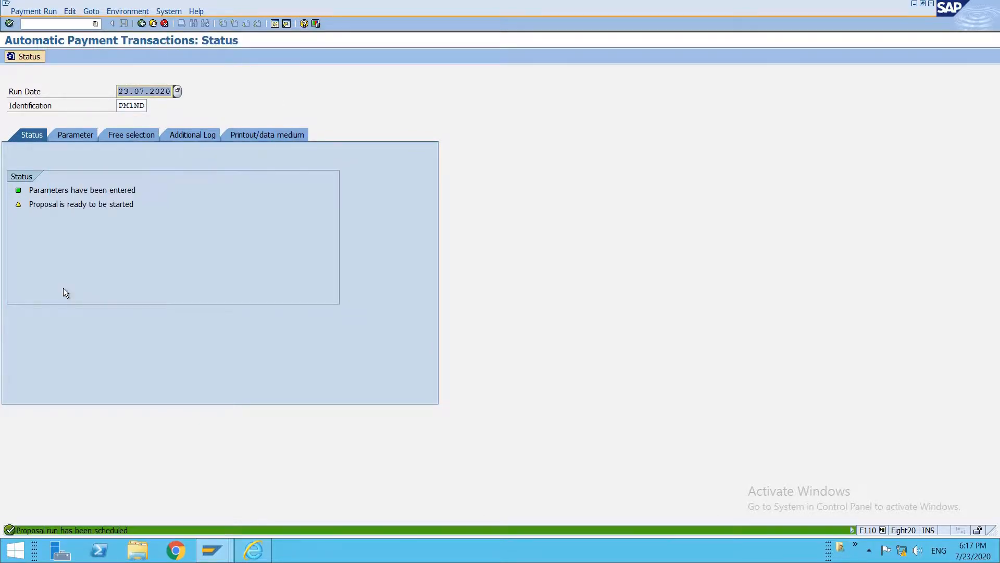
key(Return)
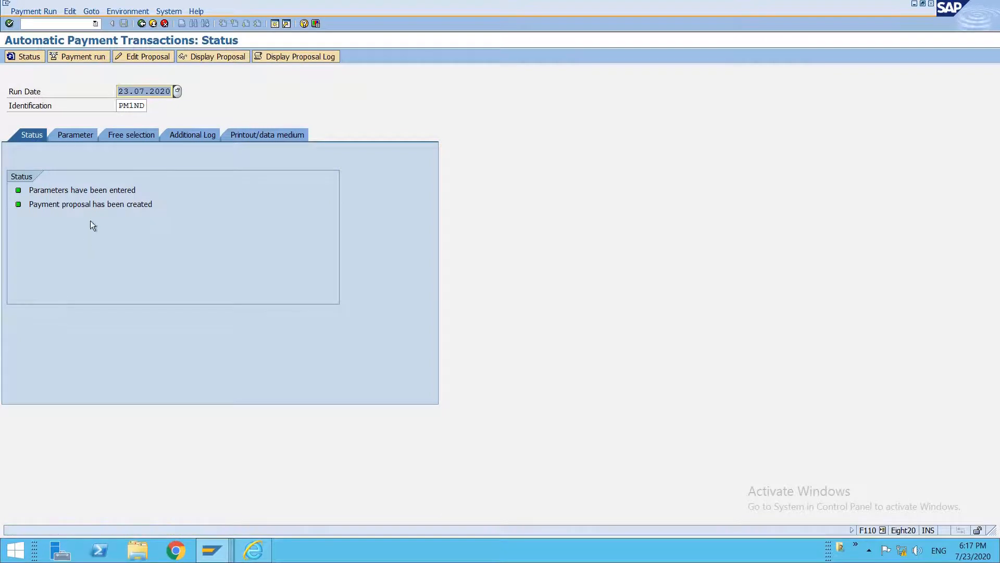
click(214, 62)
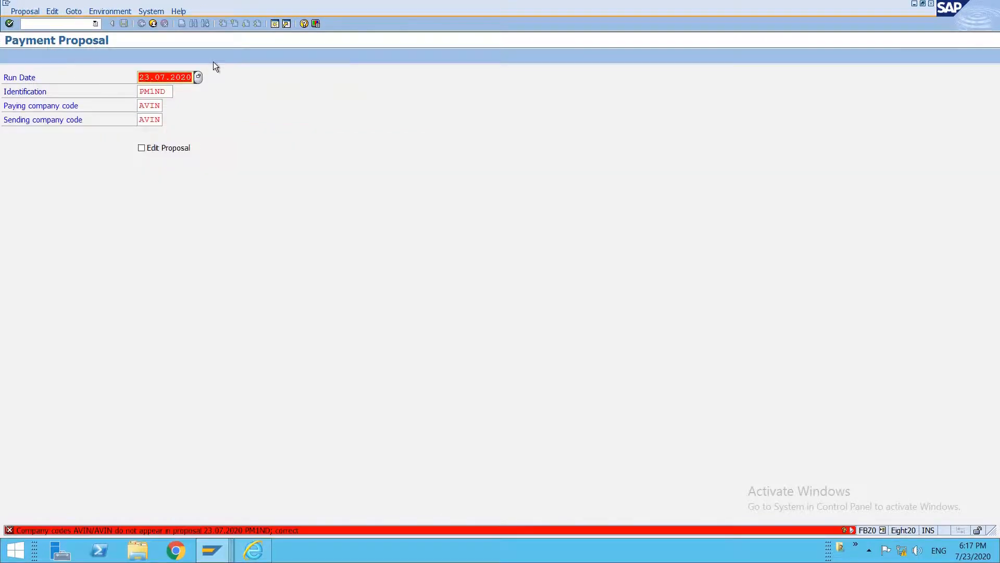
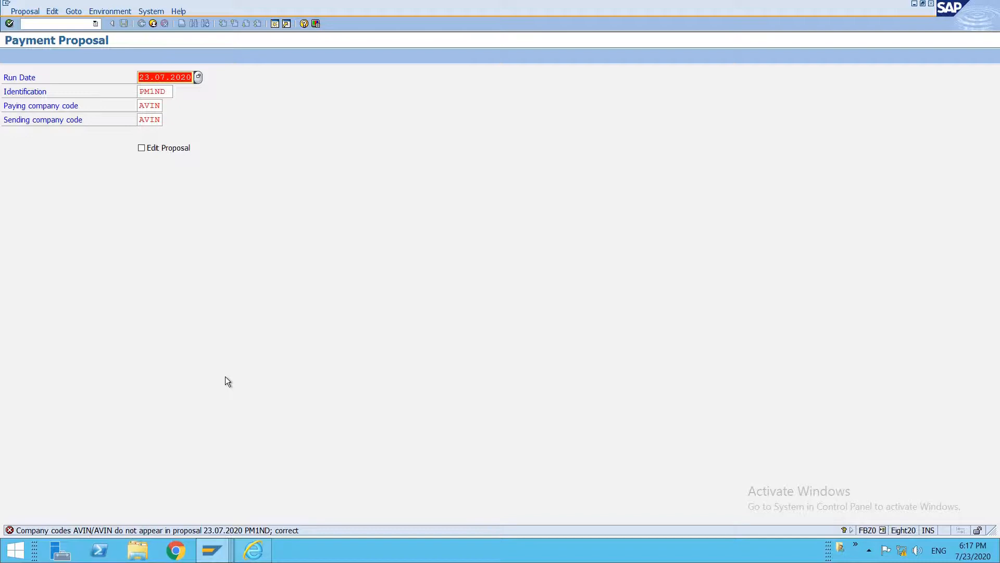
key(F3)
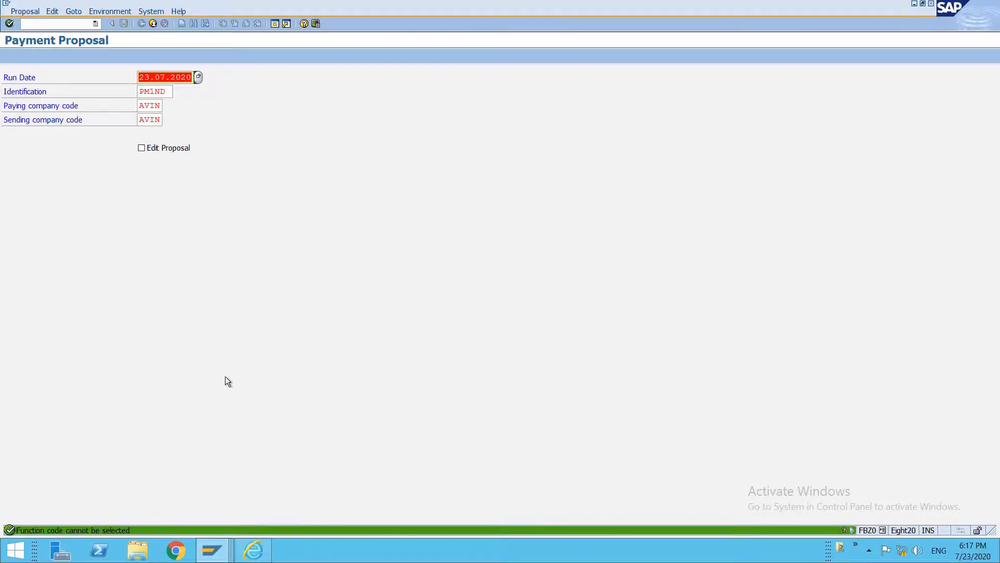
key(F3)
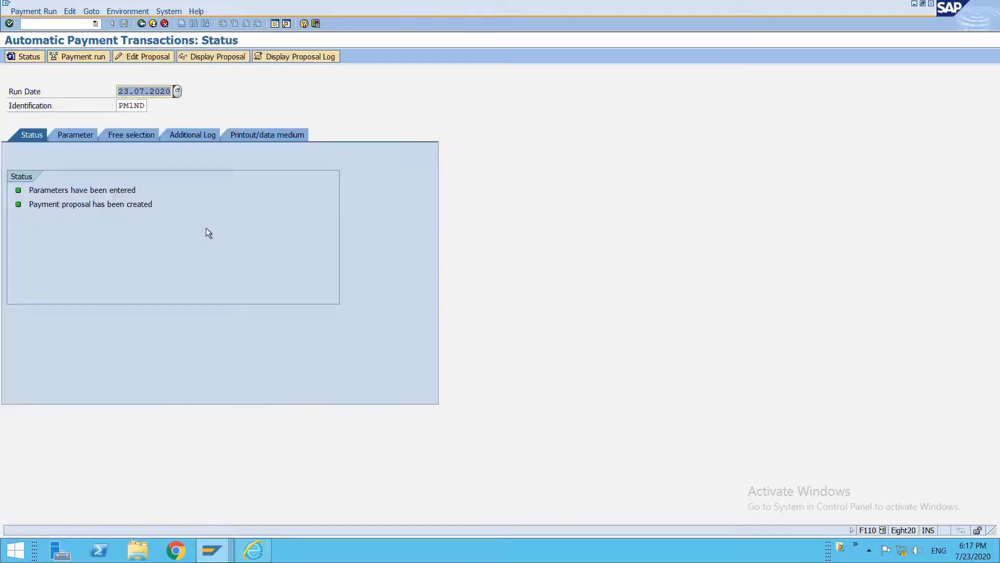
Delete the recreated payment proposal of run PM1ND.
click(70, 11)
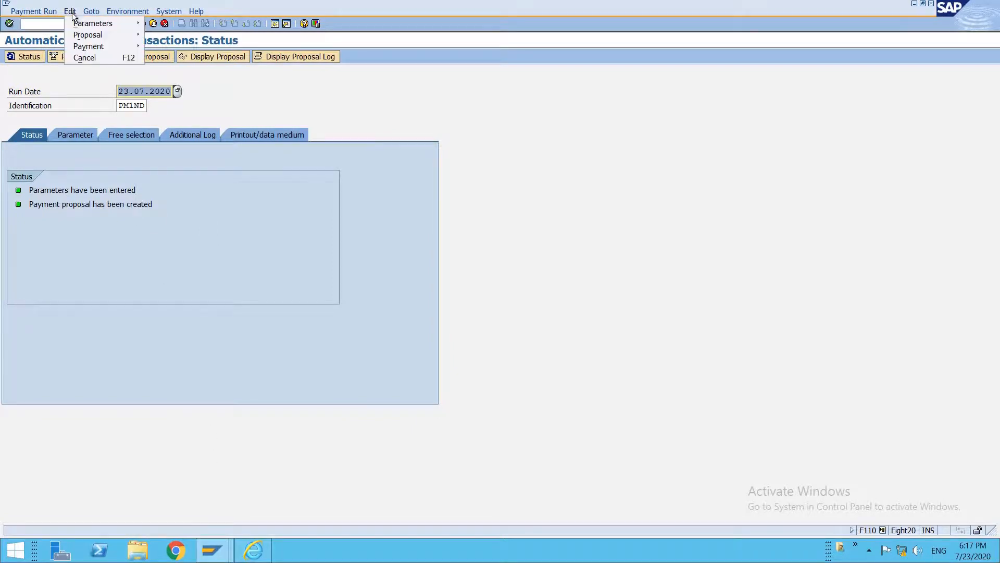
mouse_move(83, 35)
click(162, 69)
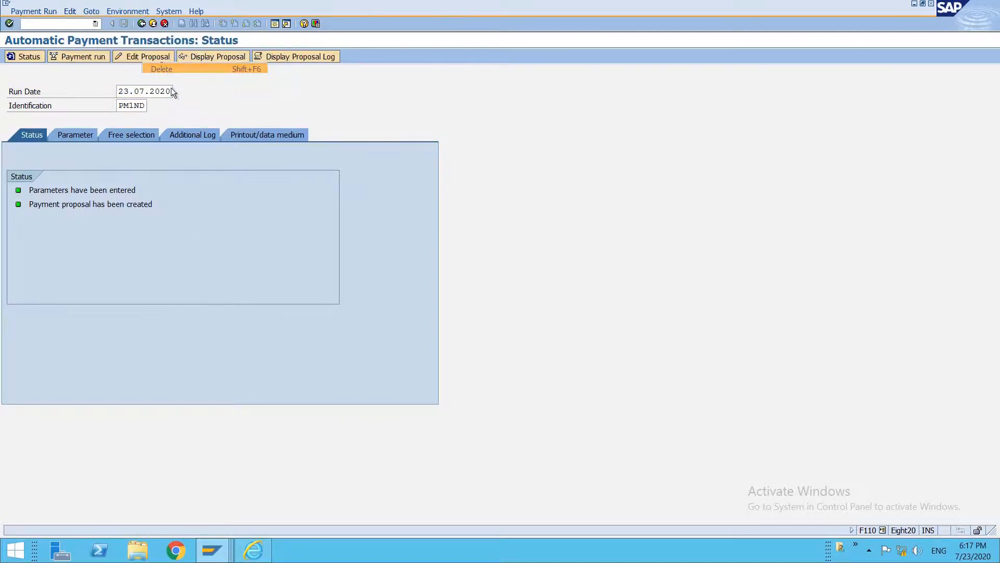
click(202, 208)
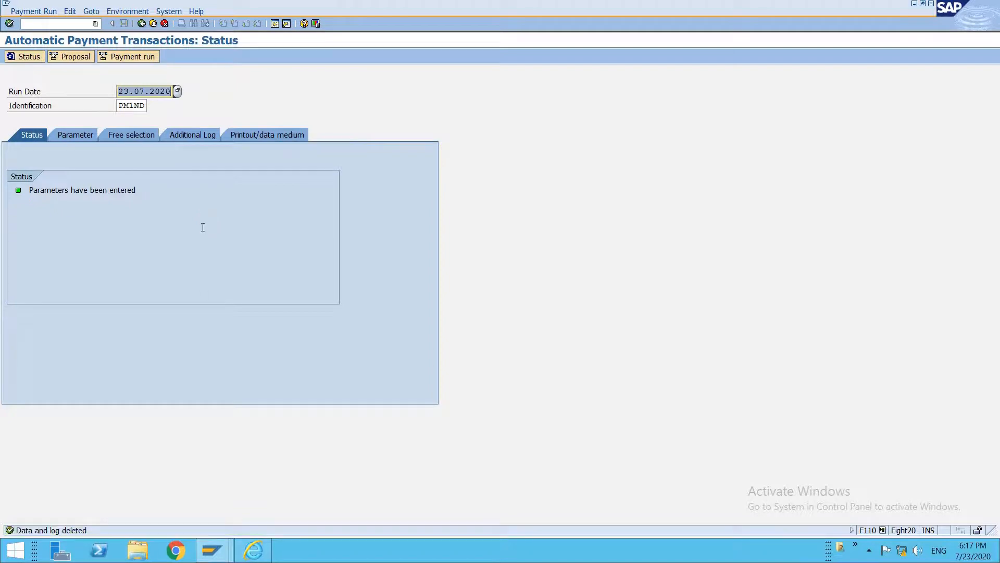
In the company code data for AVIN payment method 1, set the minimum amount to 1,00 INR and save it to the proposed customizing request.
click(208, 551)
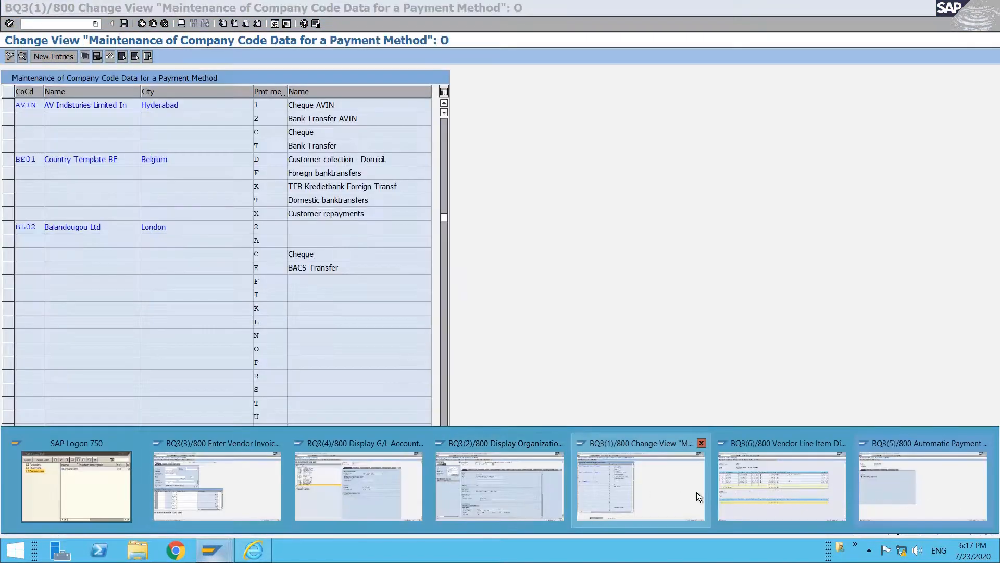
click(671, 492)
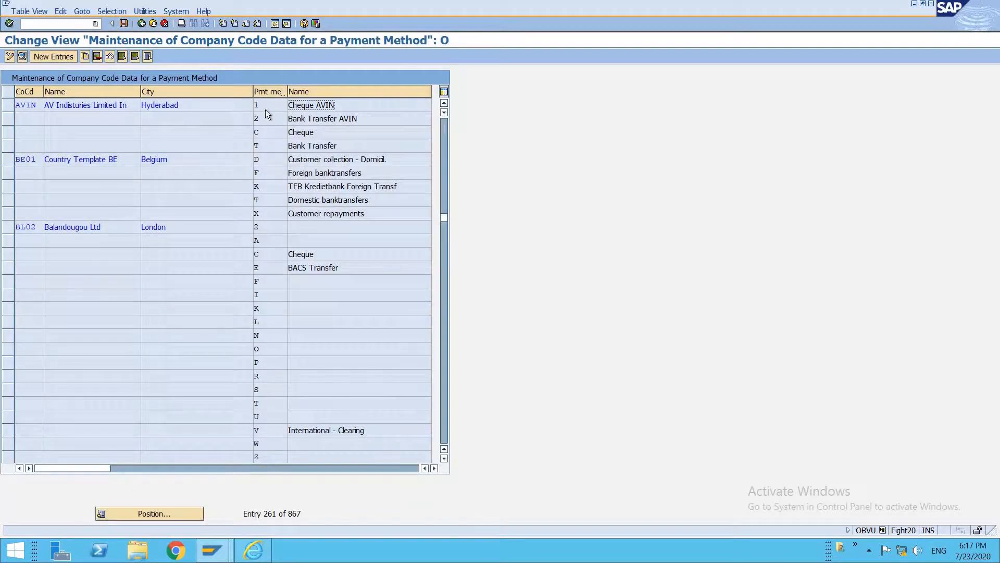
double_click(266, 109)
click(134, 133)
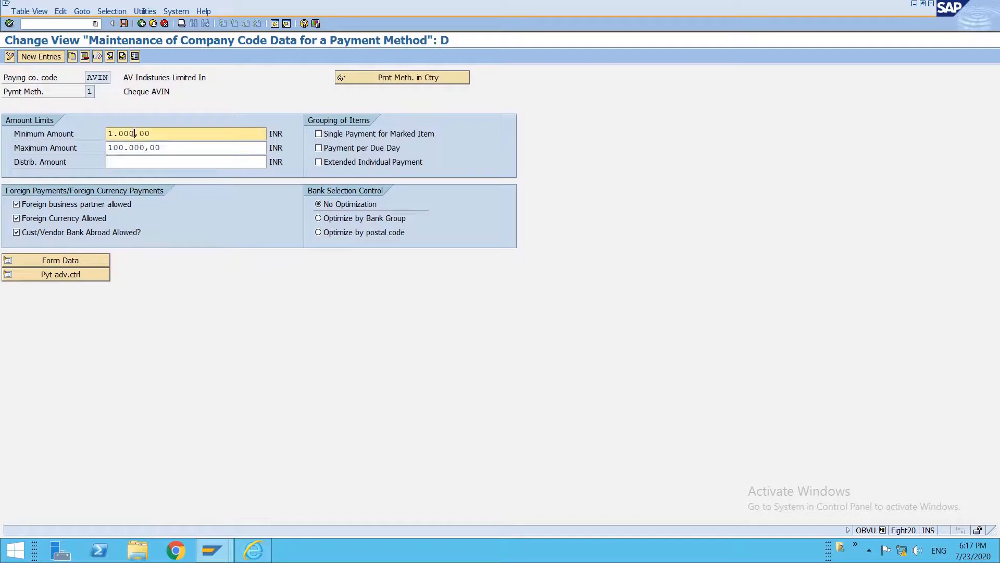
key(BackSpace)
key(BackSpace)
key(BackSpace)
key(BackSpace)
key(ctrl+s)
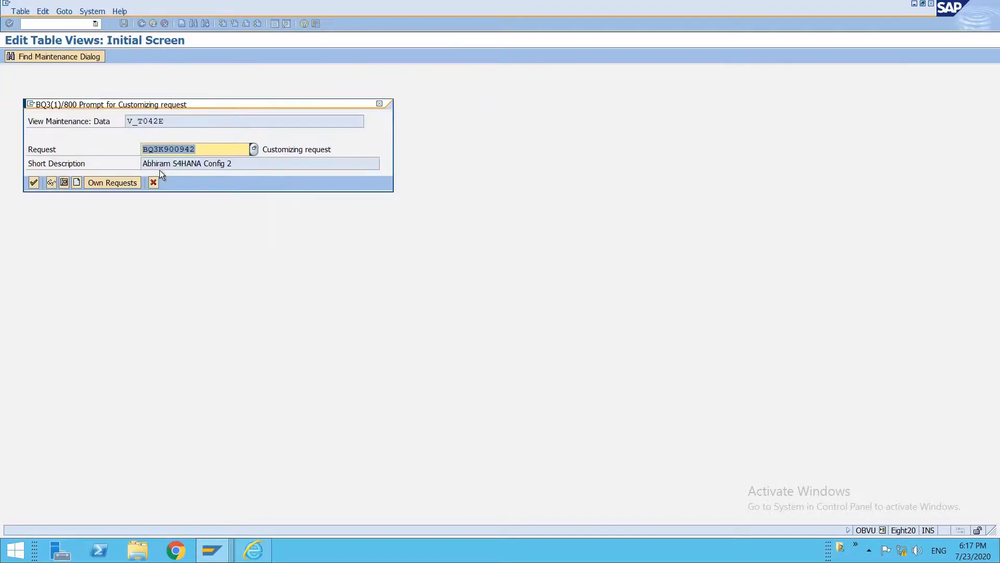
key(Return)
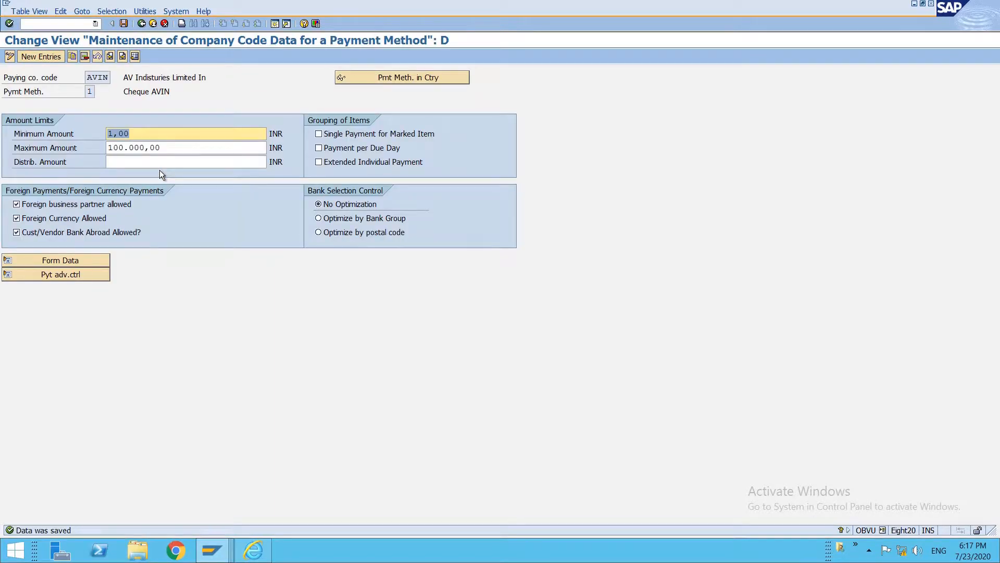
key(F3)
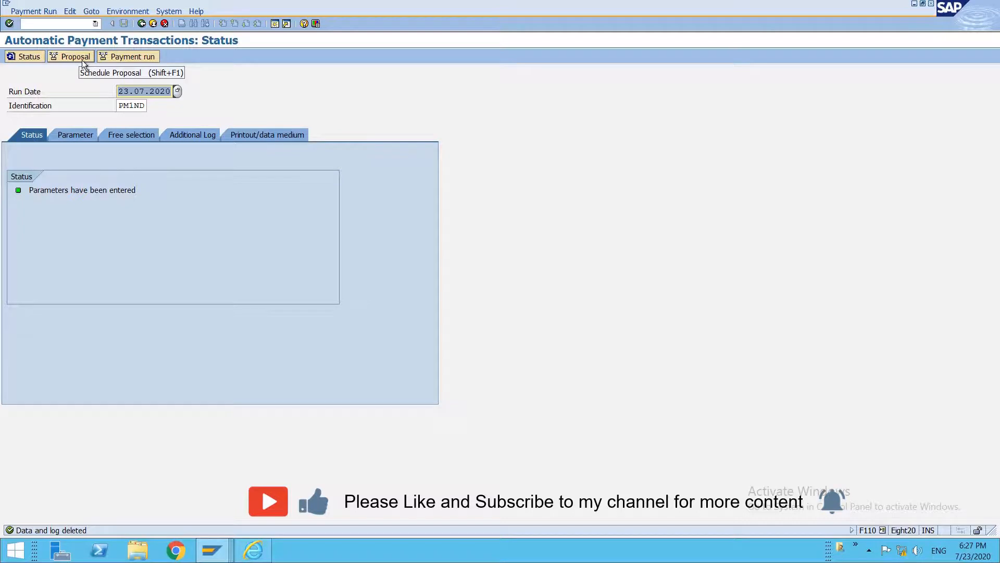
Schedule the PM1ND payment proposal to start immediately and display the open items of the vendor's proposed payment.
click(82, 61)
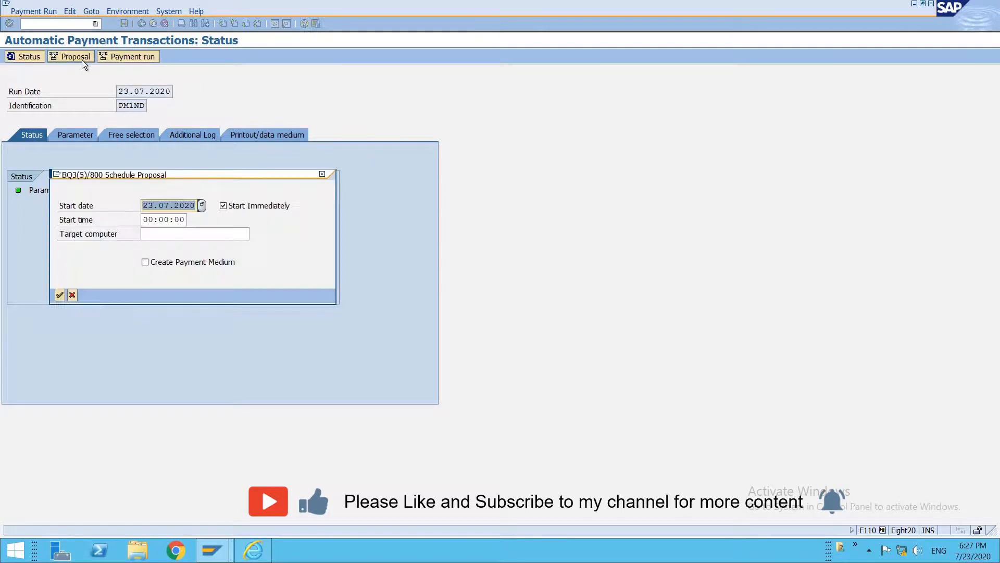
click(60, 295)
key(Return)
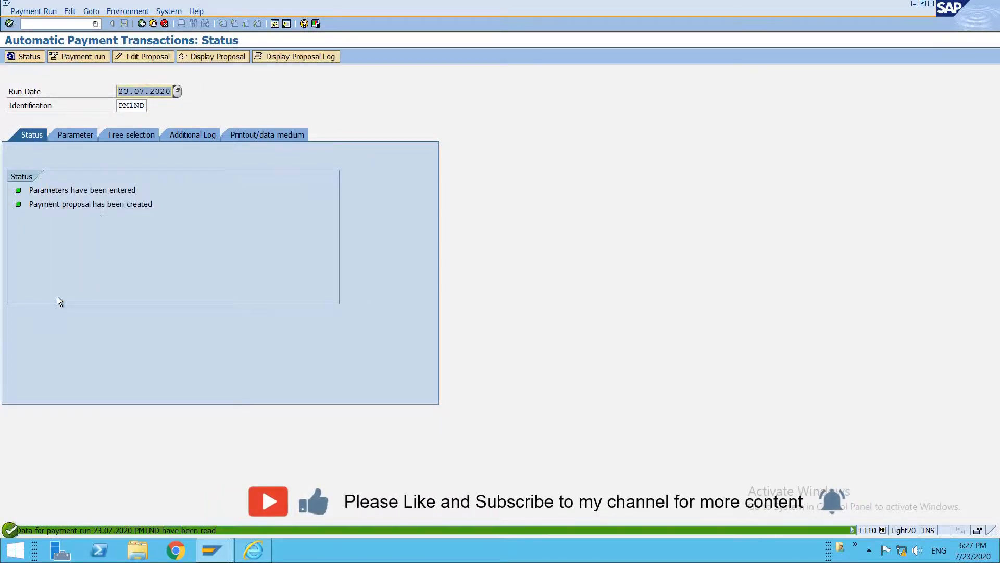
click(197, 58)
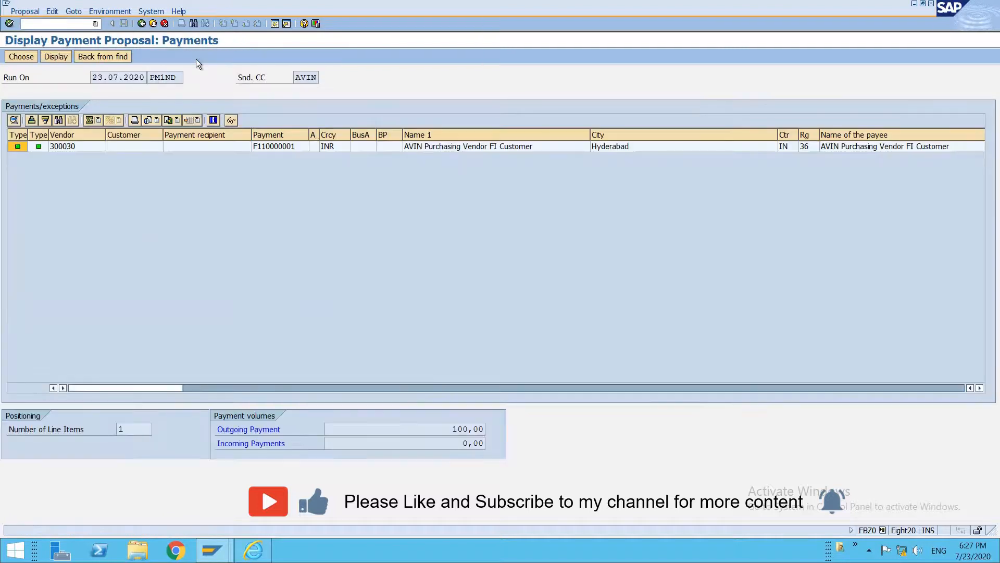
double_click(77, 148)
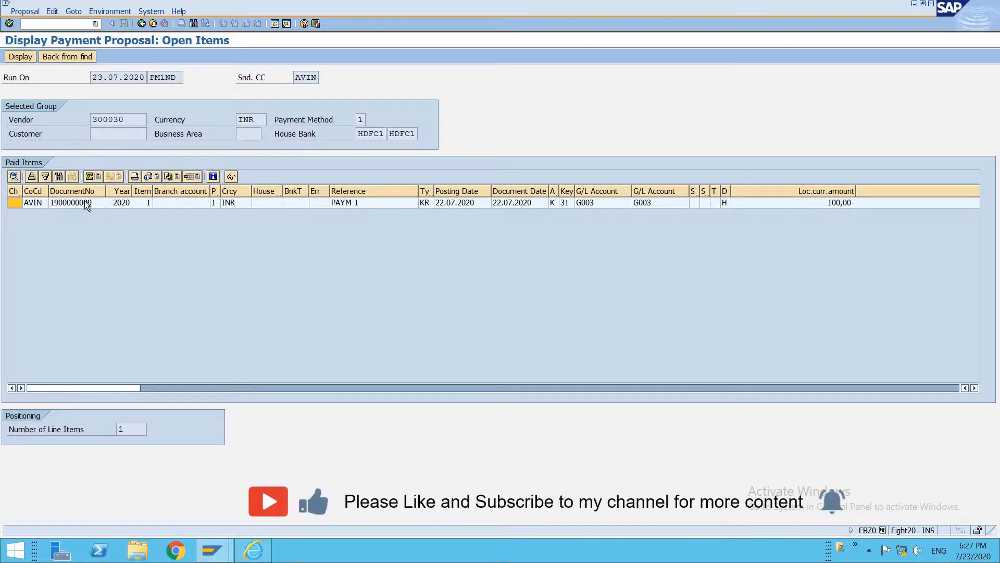
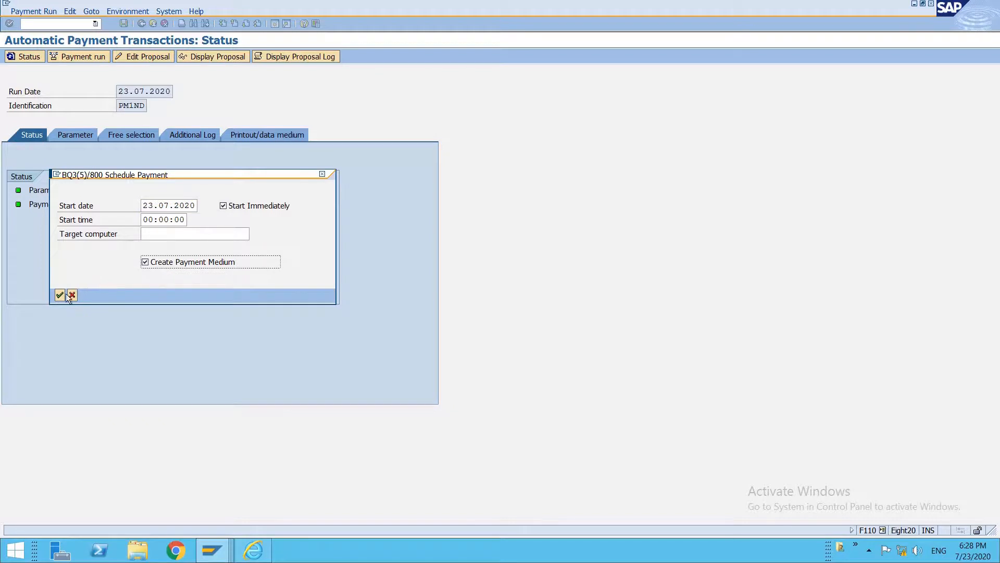
Start the PM1ND payment run immediately with payment medium creation, refresh the status and display the payment log.
click(60, 295)
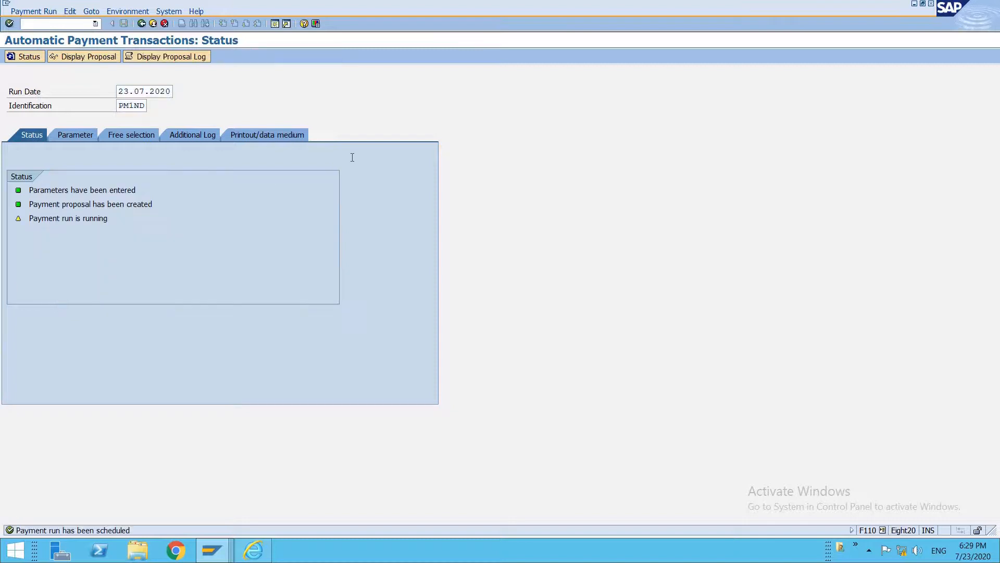
key(Return)
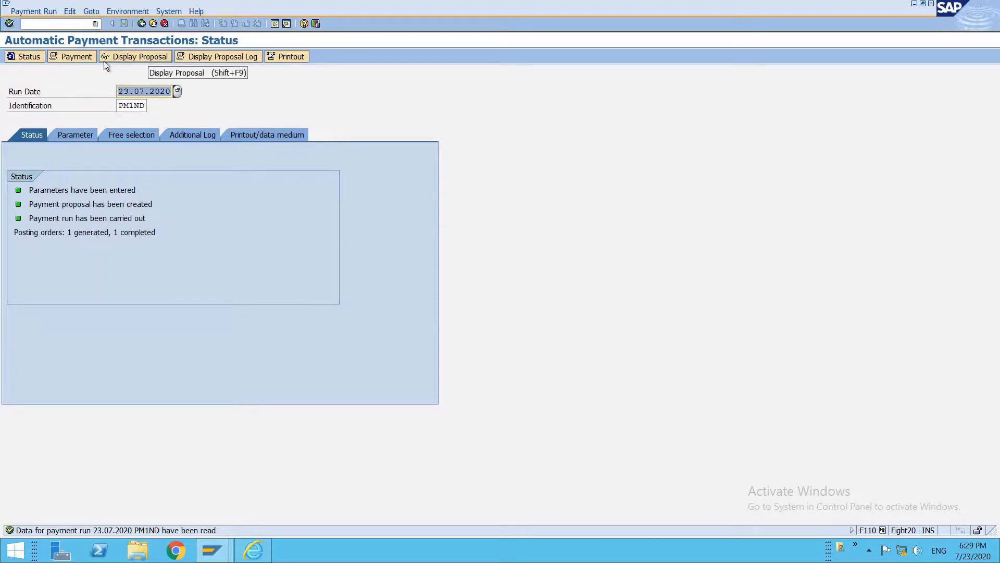
click(79, 56)
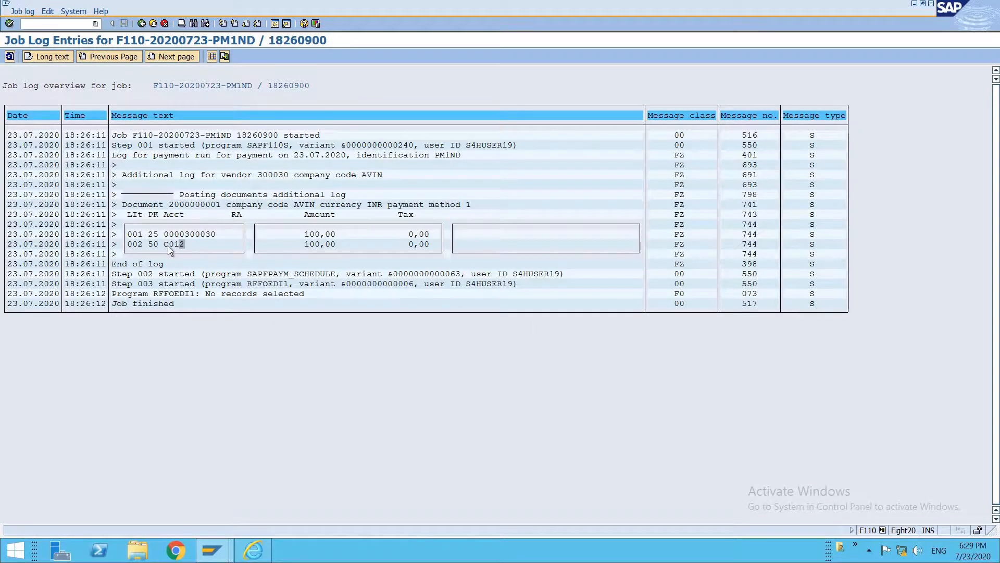
Check the bank subaccount assigned to house bank HDFC1, payment method 1, INR, in AVIN's bank accounts, and return to the bank selection overview.
key(alt+Tab)
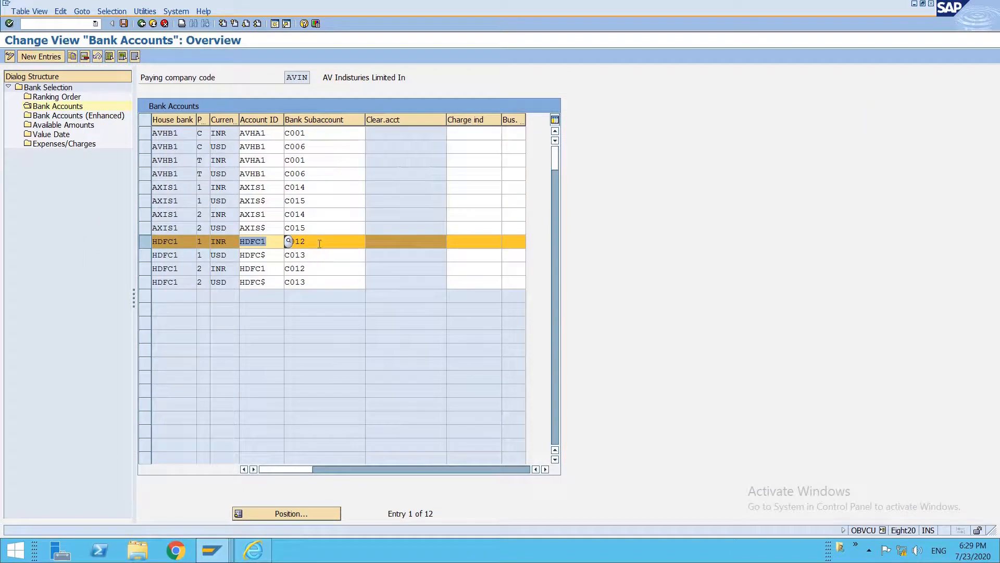
click(319, 243)
drag(320, 243, 281, 241)
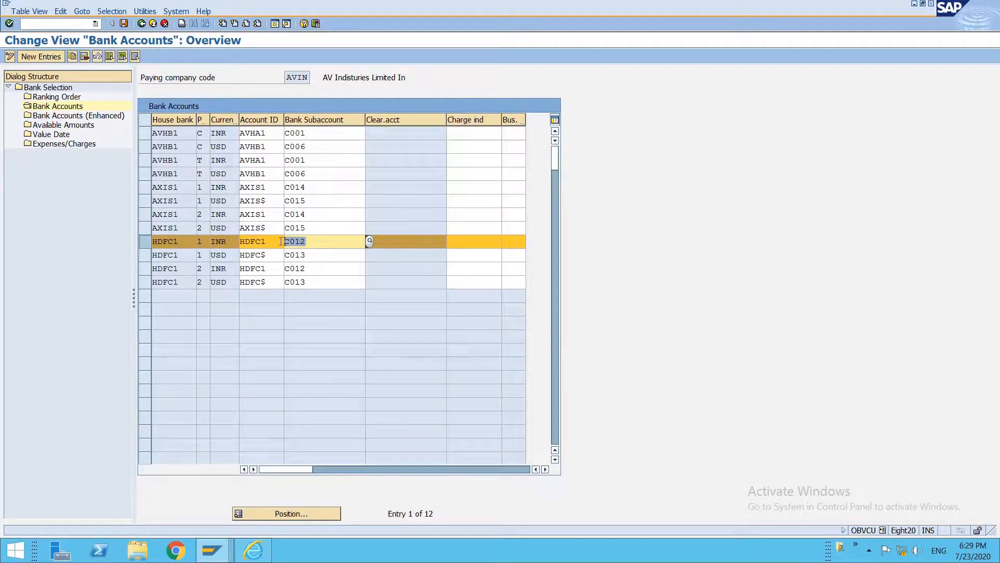
click(146, 240)
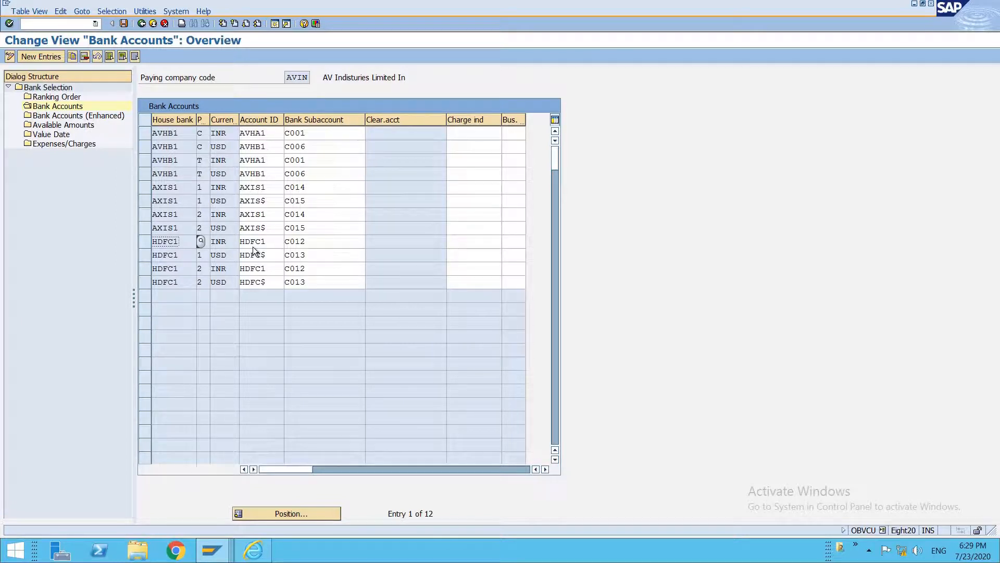
key(F3)
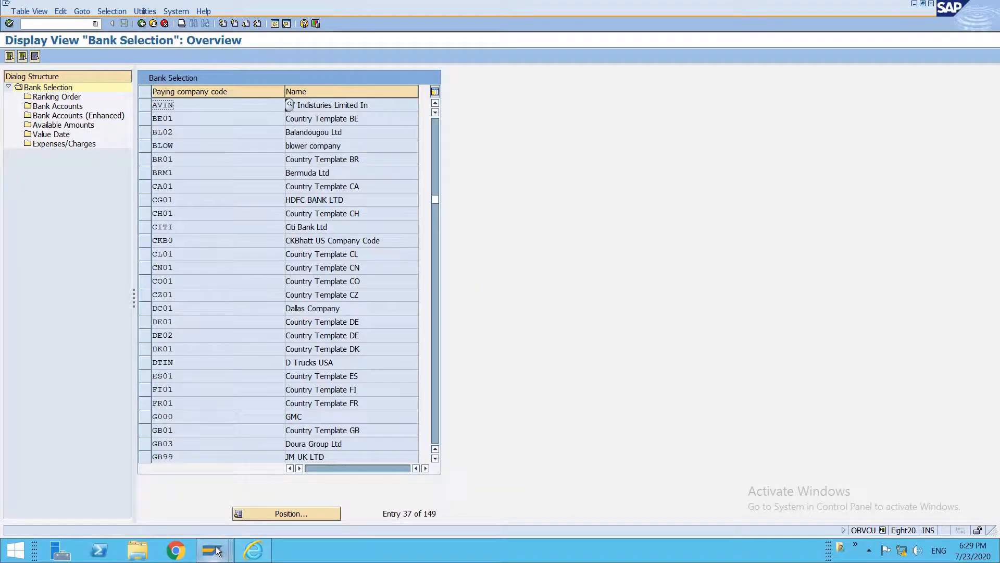
In the AVIN vendor invoice entry session, enter the vendor's account number and set the invoice date to 22.07.2020.
mouse_move(216, 546)
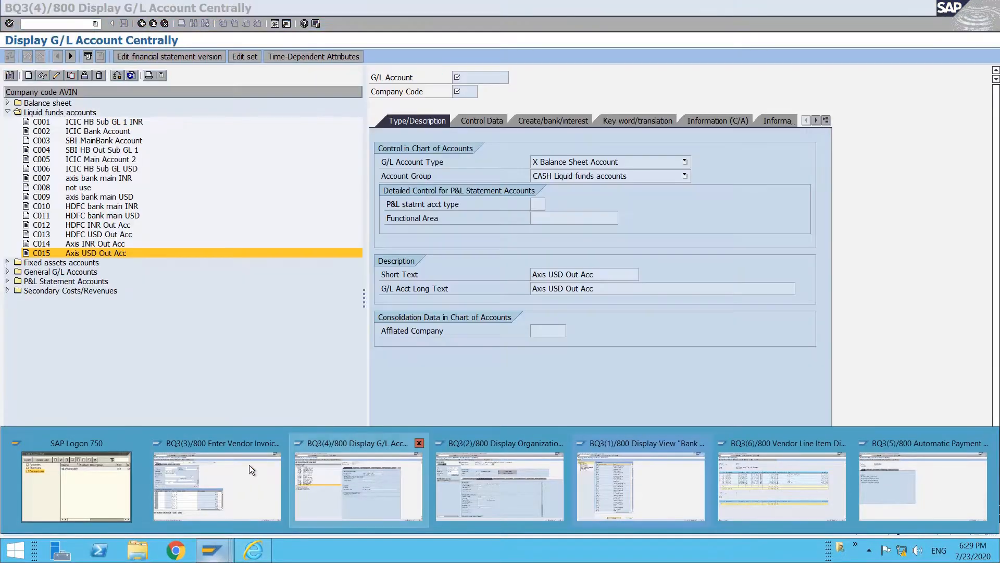
click(249, 465)
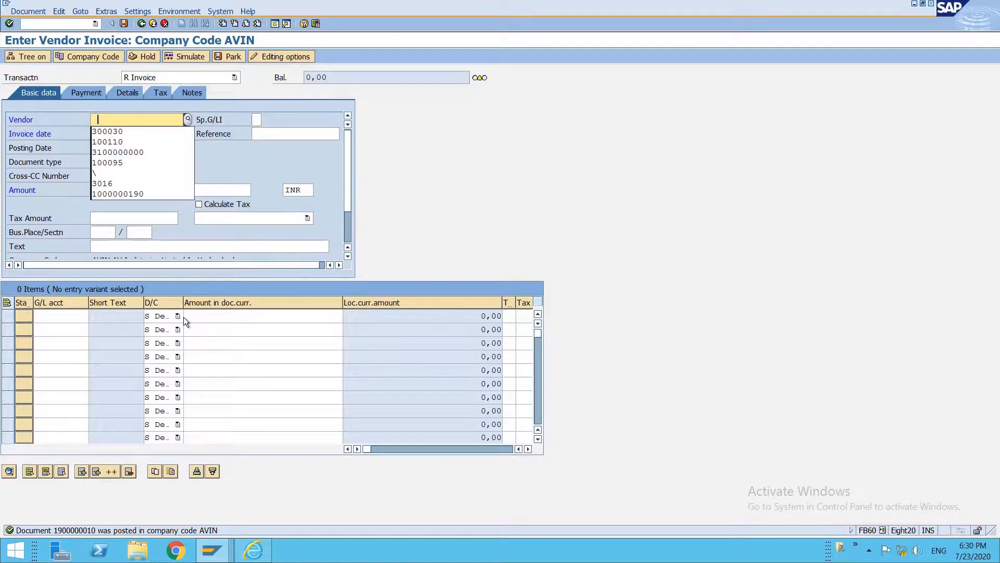
key(Down)
key(Return)
key(Tab)
text(22072020)
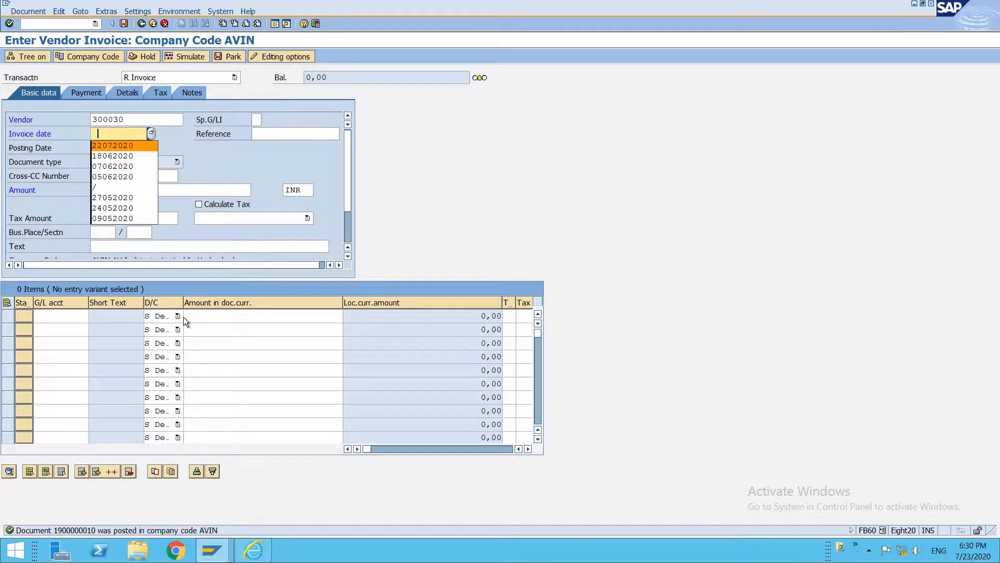
Set the invoice's reference to PayM 1 3 and its posting date to 22.07.2020.
key(Tab)
key(Down)
key(Return)
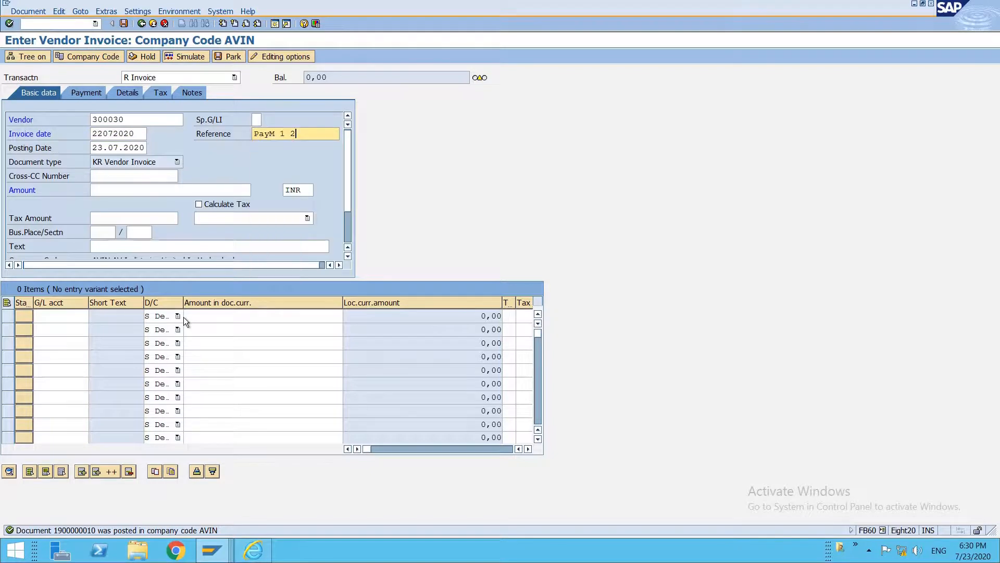
key(BackSpace)
text(3)
key(Tab)
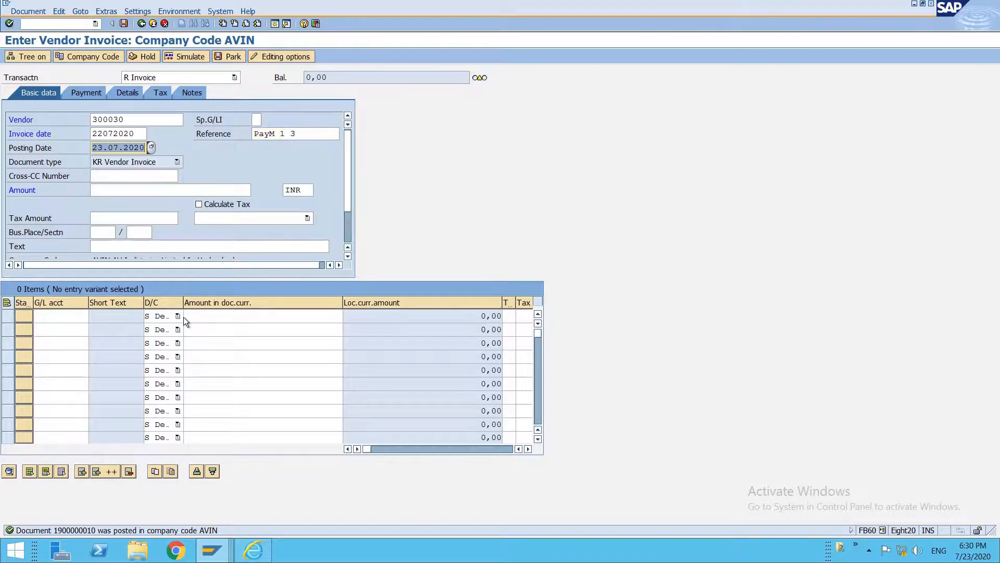
text(2)
key(Down)
key(Return)
key(Tab)
key(Tab)
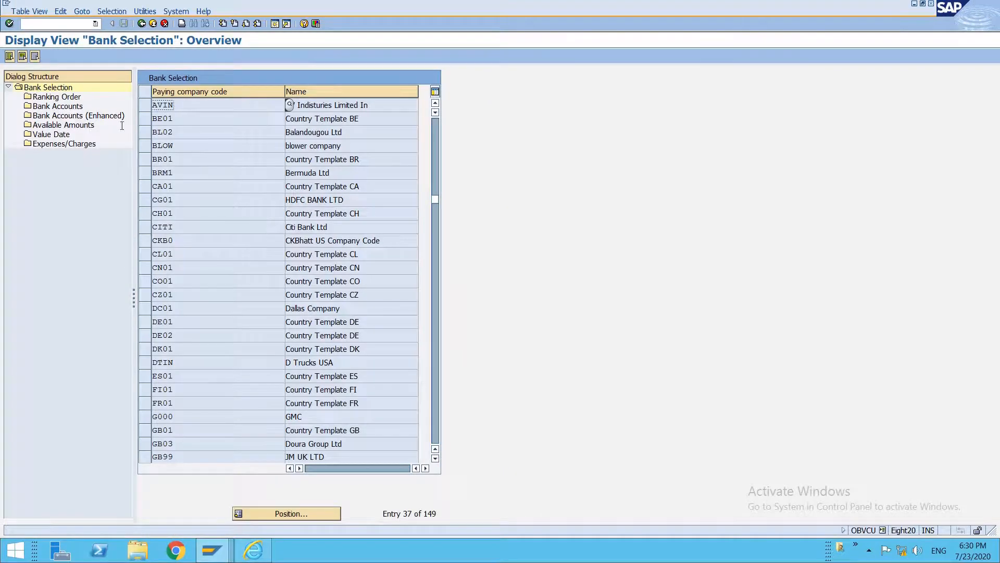
In the bank selection session, check AVIN's amount available for outgoing payment on house bank HDFC1, account HDFC1, INR.
click(72, 126)
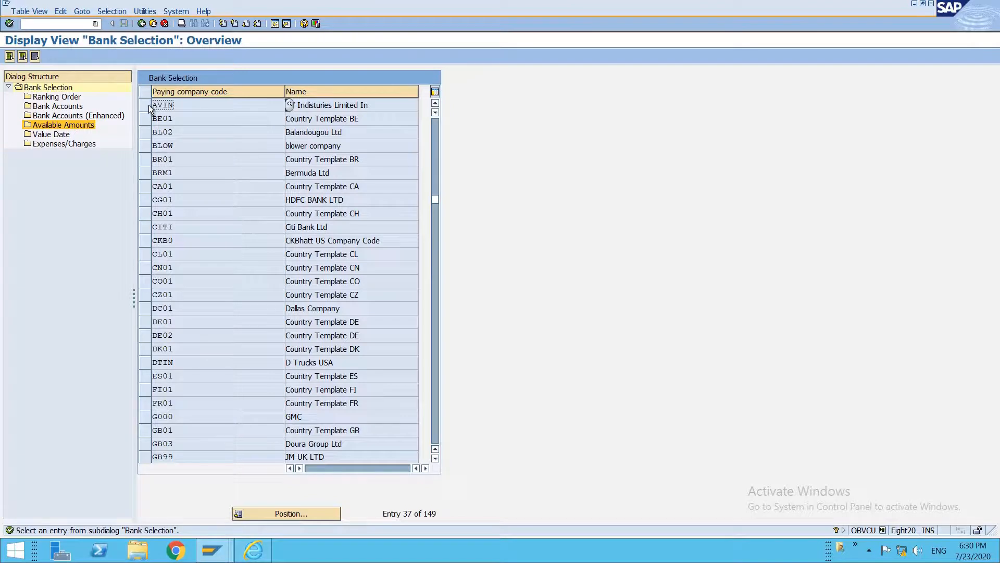
click(148, 104)
double_click(56, 125)
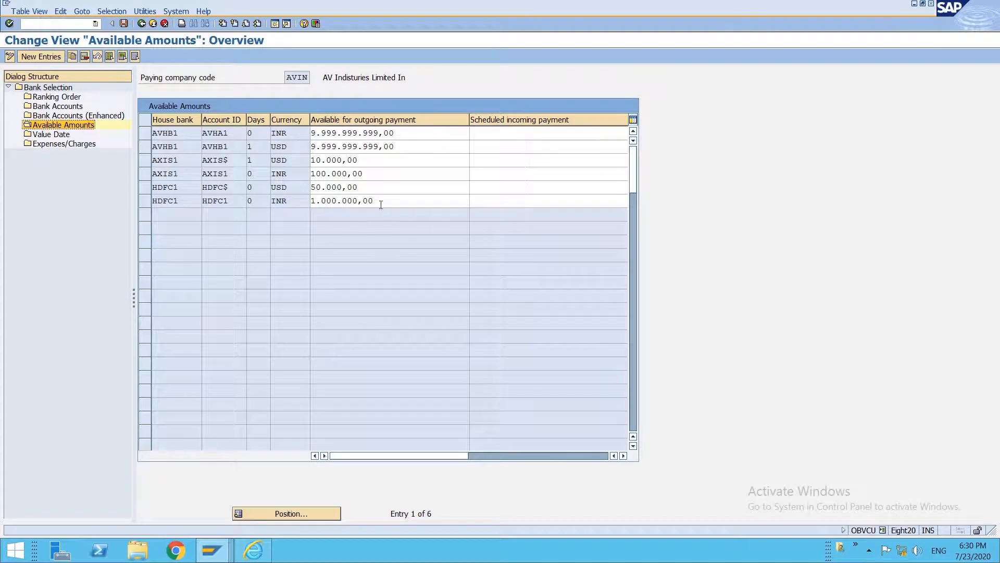
drag(381, 205, 311, 202)
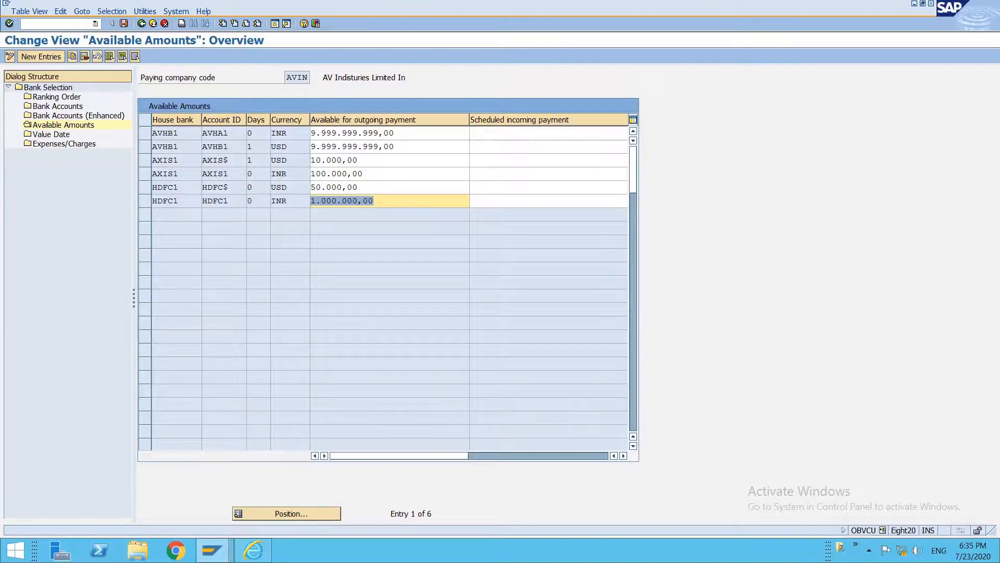
Return to the vendor invoice, enter an amount of 2000000 INR and debit the full balance to G/L account F001.
key(alt+Tab)
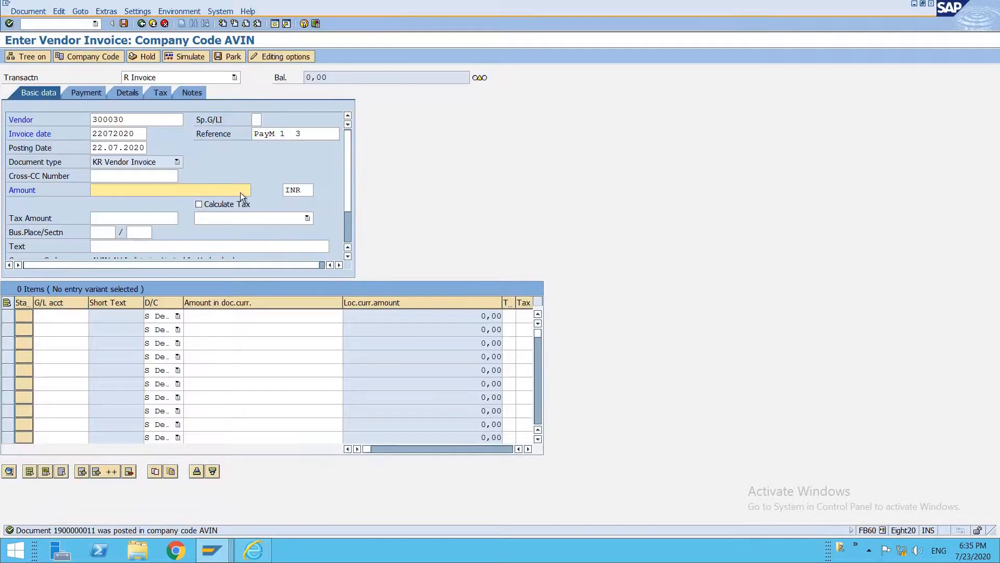
text(2000000)
click(62, 317)
text(f001)
key(Tab)
key(Tab)
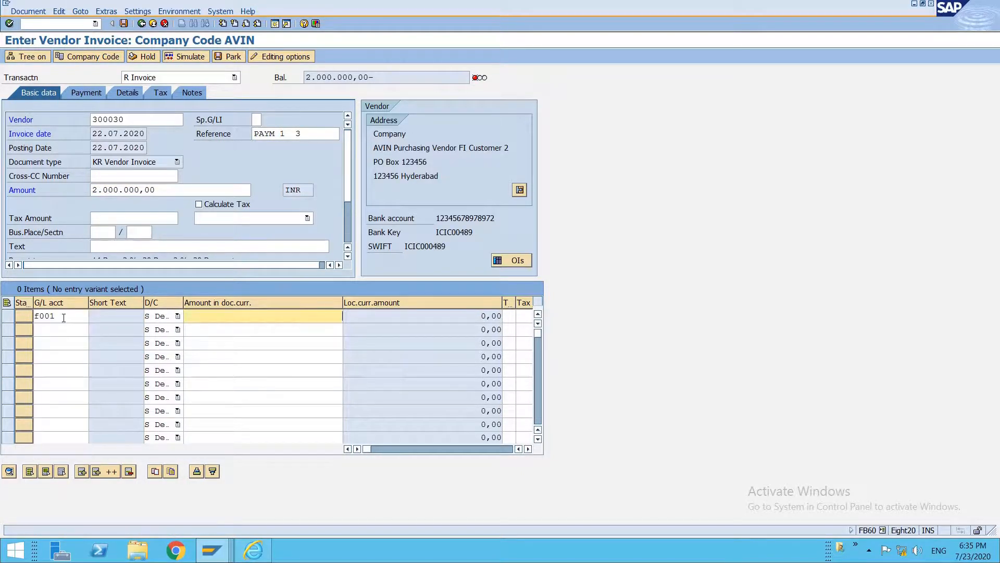
text(*)
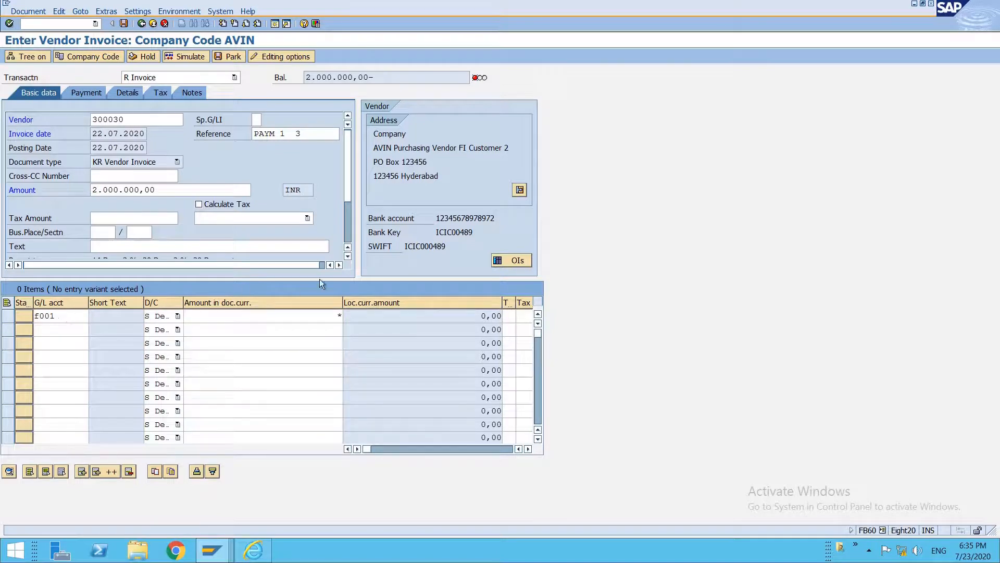
key(Return)
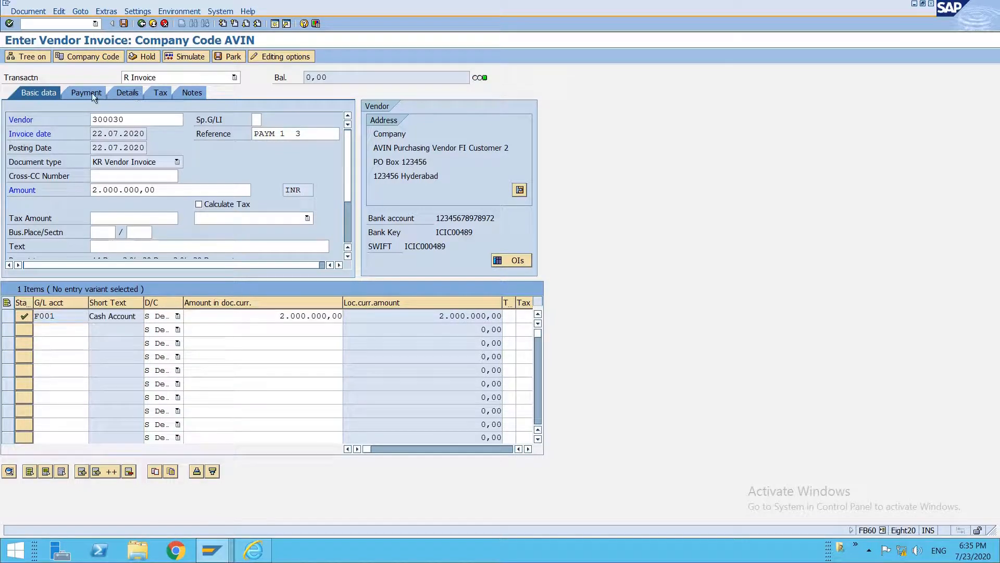
Set the invoice's payment method to 1 and payment terms to 0001, accept the due date warnings and post the invoice.
click(92, 93)
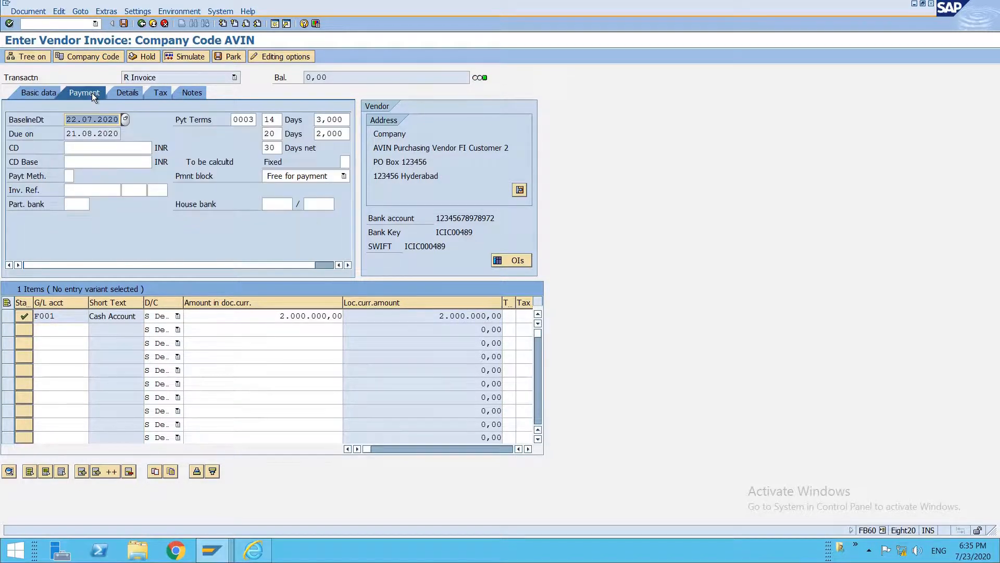
click(72, 176)
text(1)
click(251, 119)
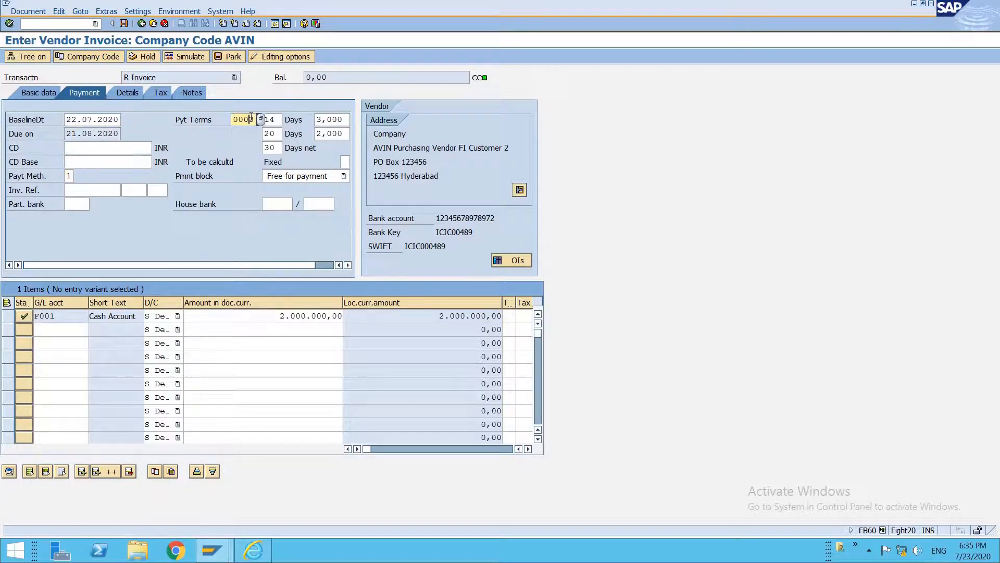
key(BackSpace)
text(1)
key(Return)
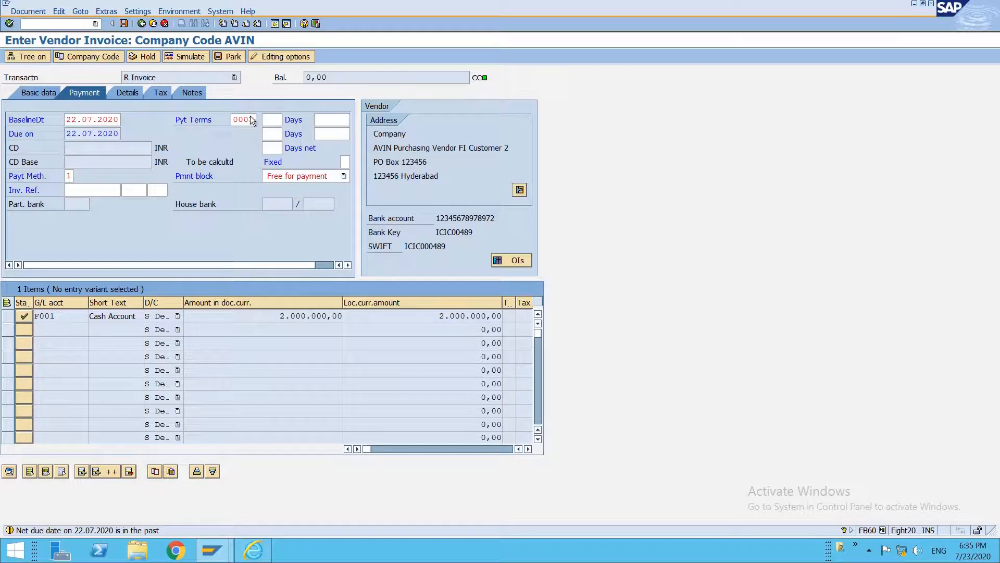
key(Return)
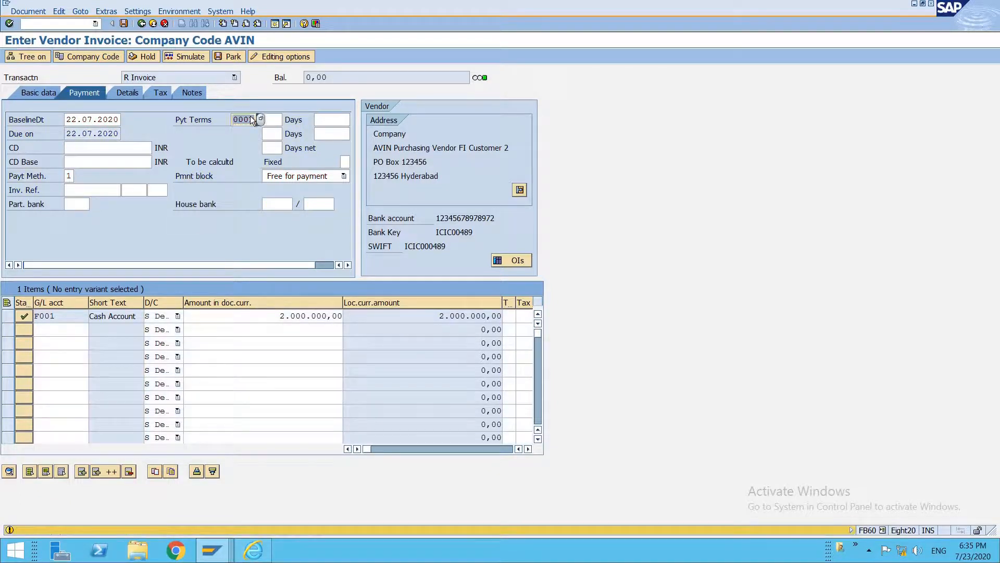
key(Return)
key(ctrl+s)
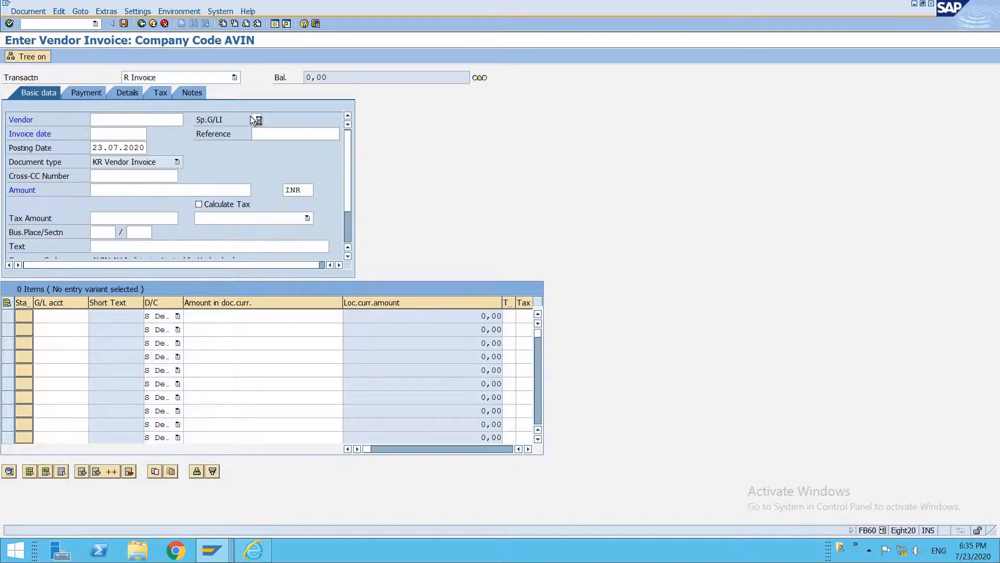
key(Return)
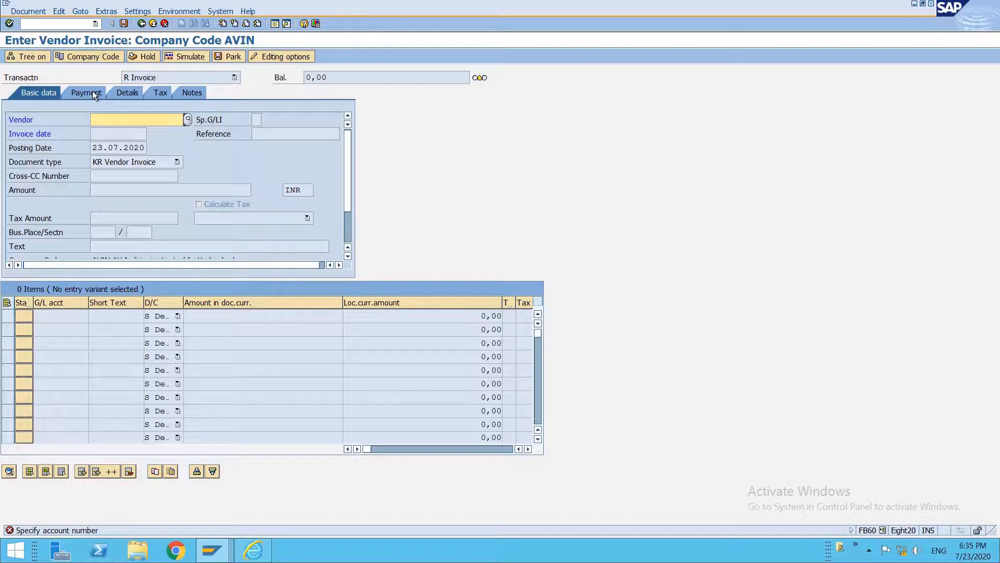
Display the invoice document just posted and check its document number.
click(28, 11)
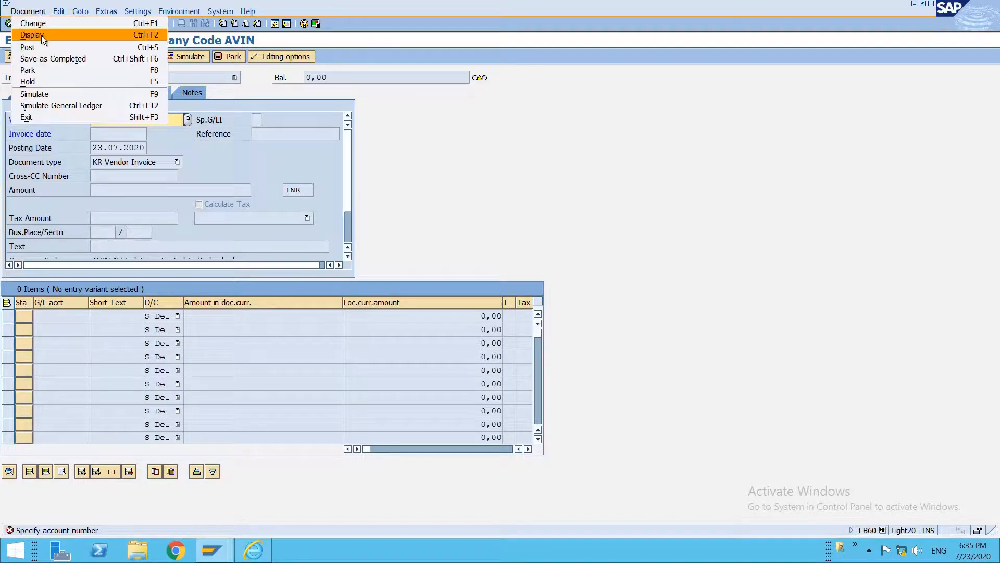
click(45, 46)
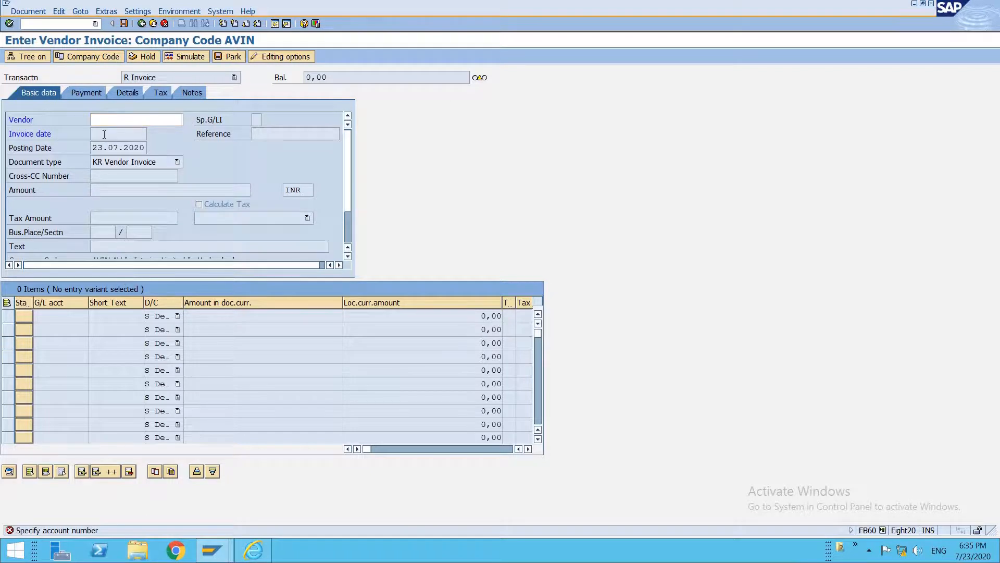
key(F3)
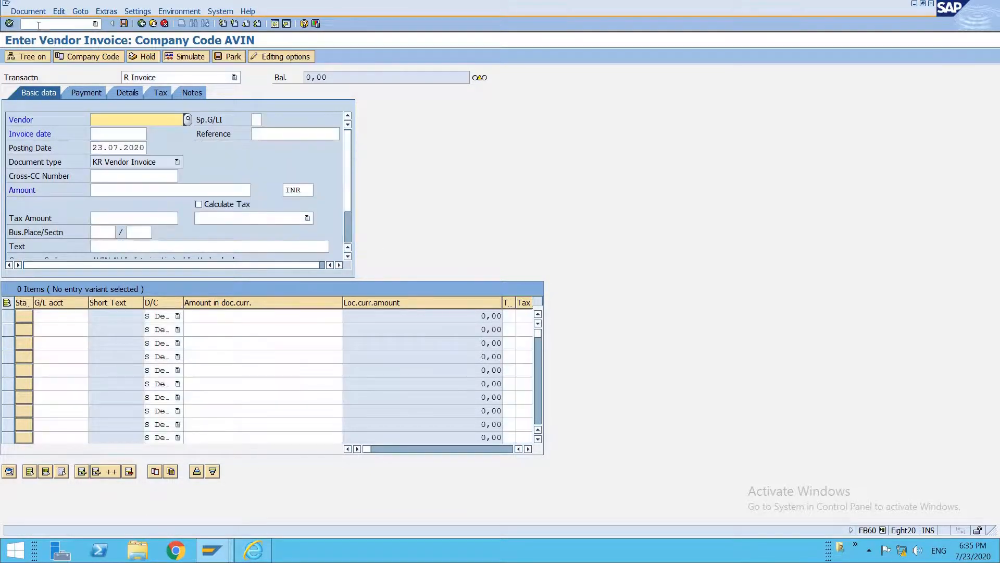
click(25, 15)
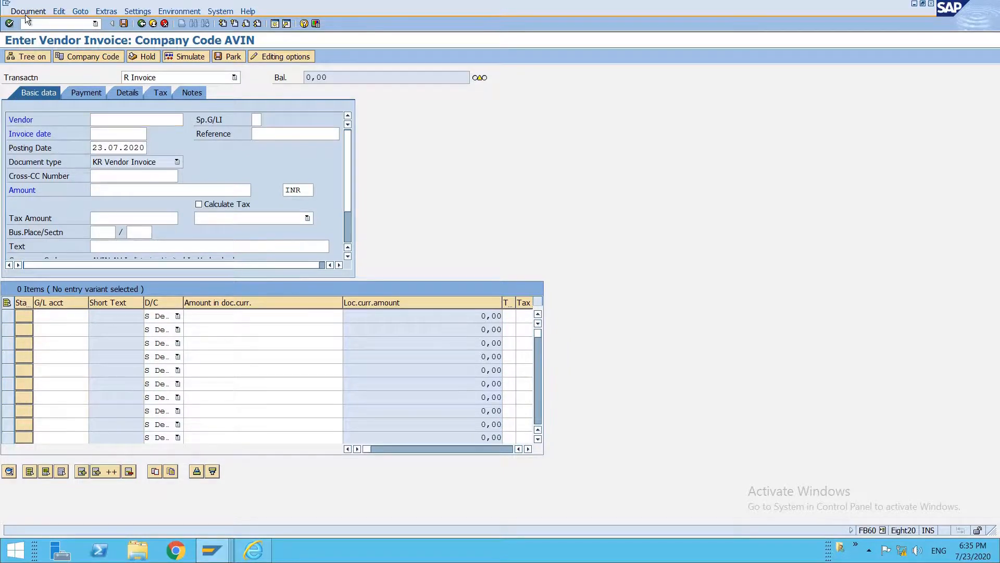
click(34, 35)
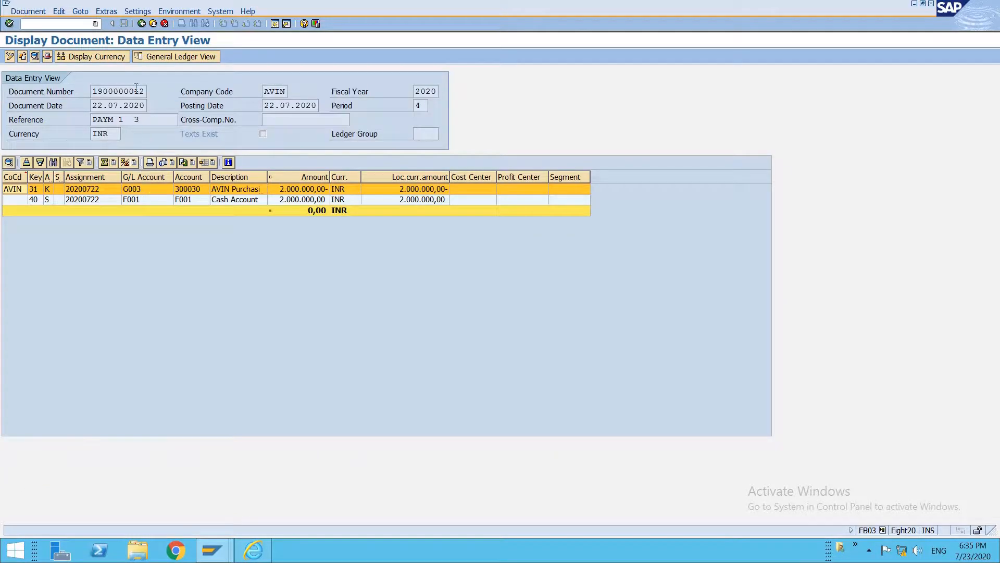
drag(136, 91, 146, 91)
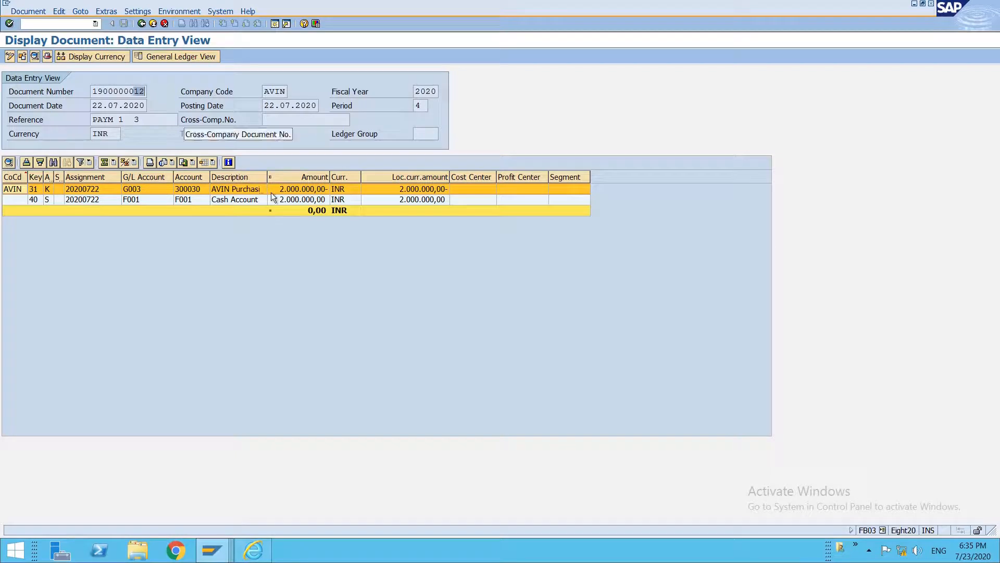
Switch to the automatic payment session and start a new payment run with run date 23.07.2020 and identification PM1M1.
click(212, 550)
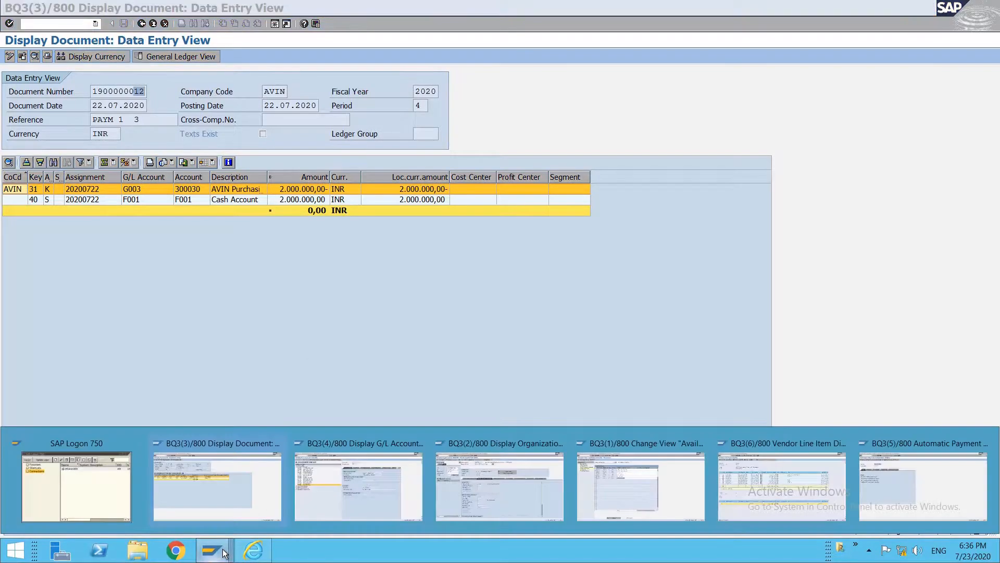
click(922, 469)
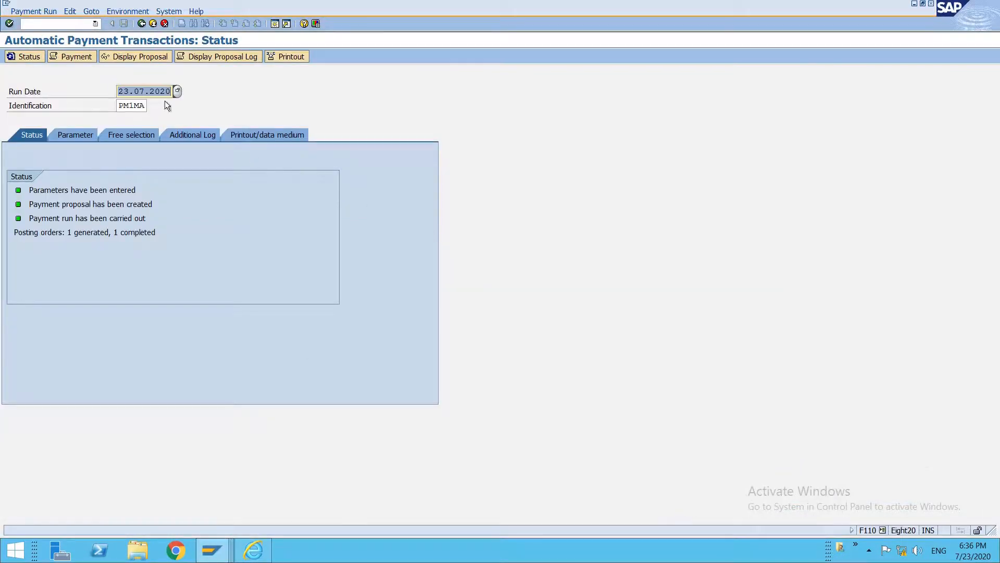
text(1)
key(Return)
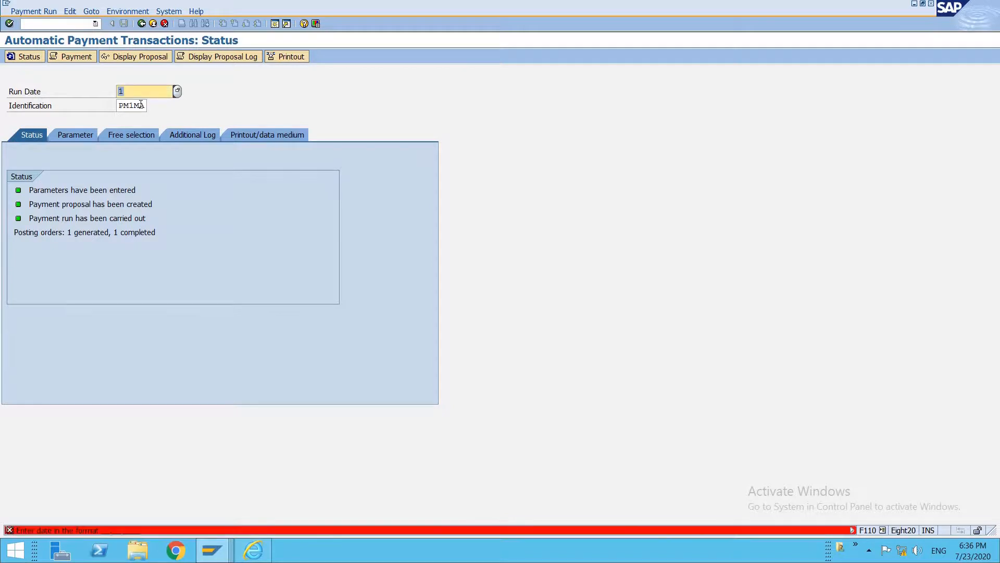
key(BackSpace)
key(Down)
key(Down)
key(Return)
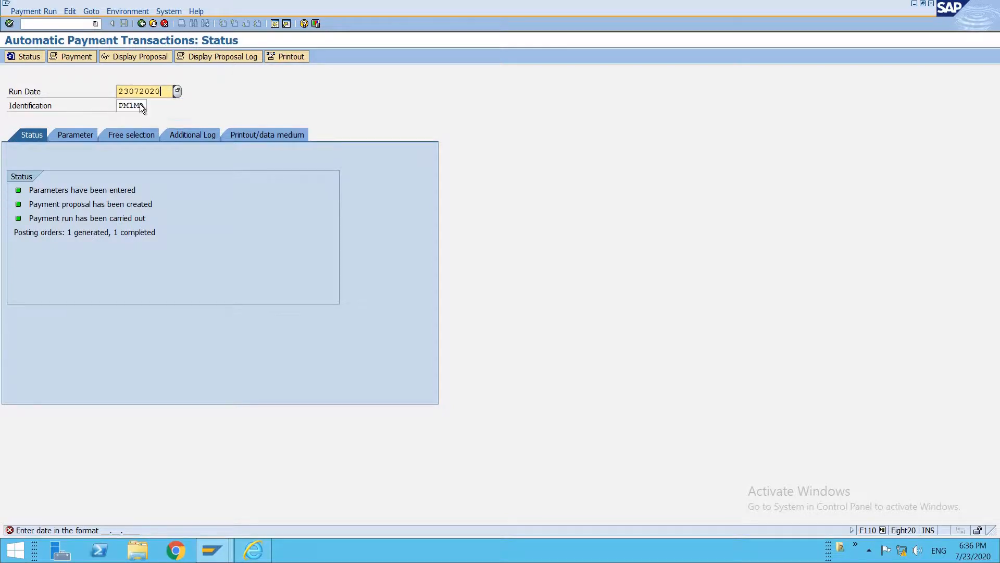
key(Tab)
key(Right)
key(BackSpace)
text(1)
key(Return)
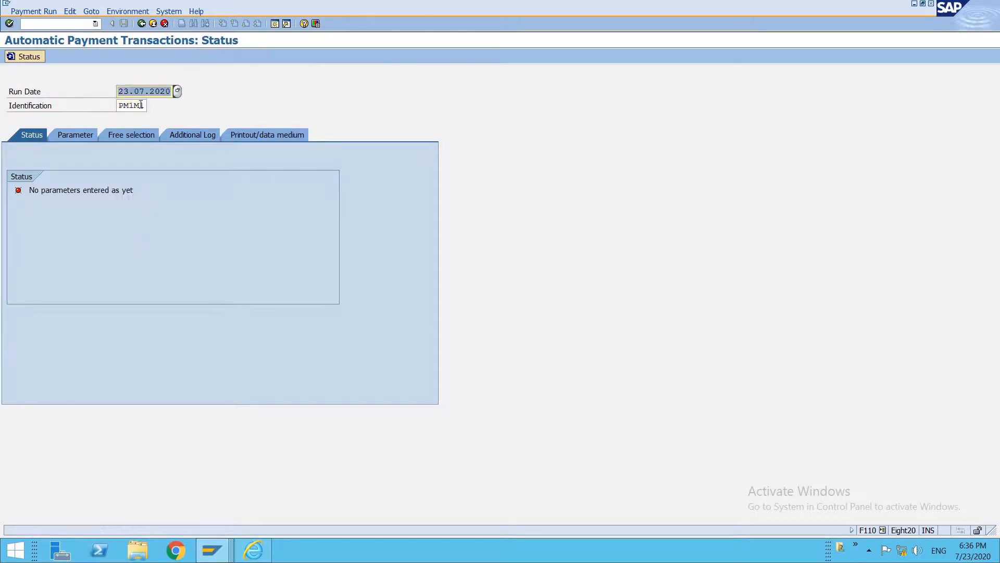
In the run's parameters, enter company code avin, payment method 1, next posting date 30.07.2020 and the vendor's account number.
click(66, 137)
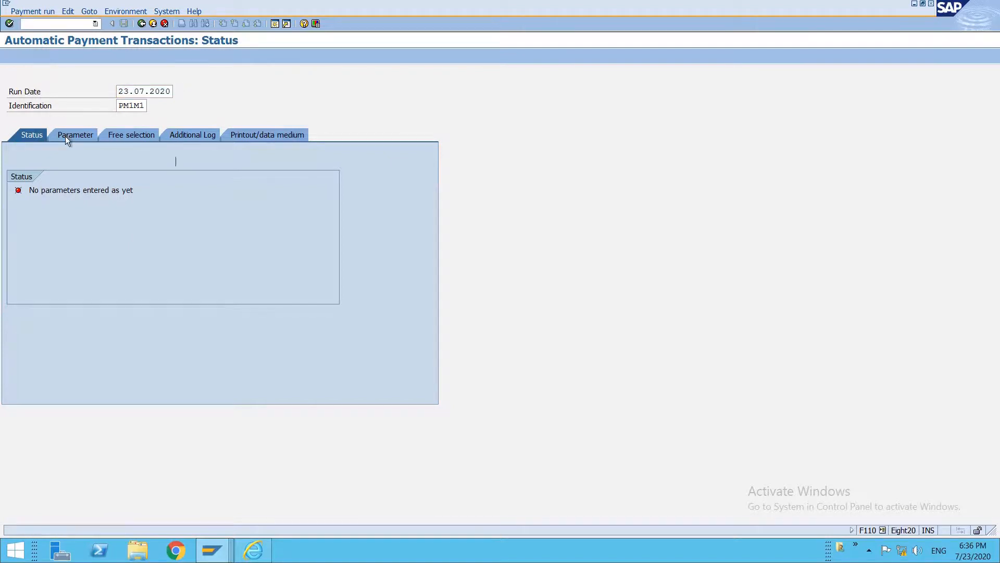
click(57, 223)
key(Down)
key(Tab)
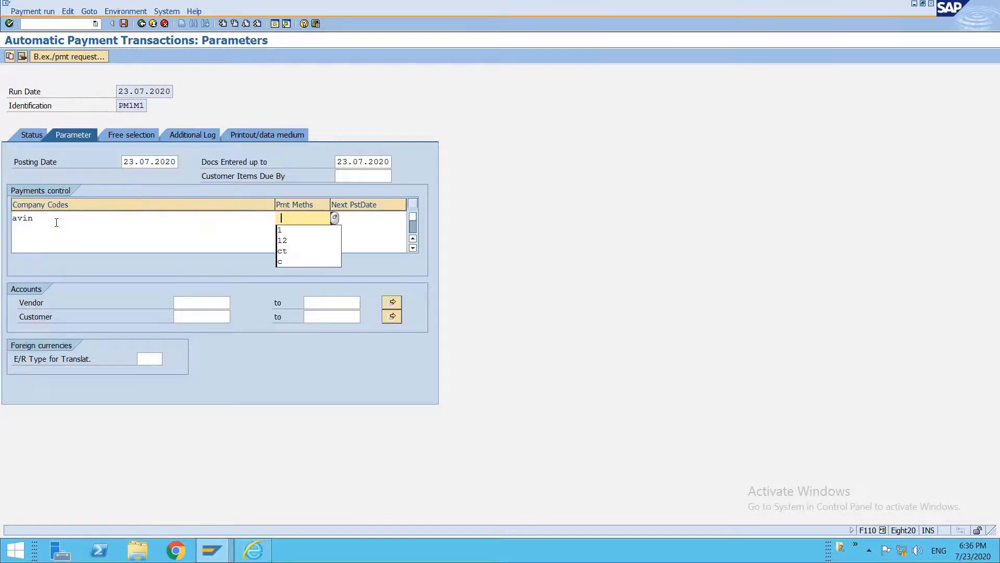
key(Down)
key(Tab)
key(Down)
key(Return)
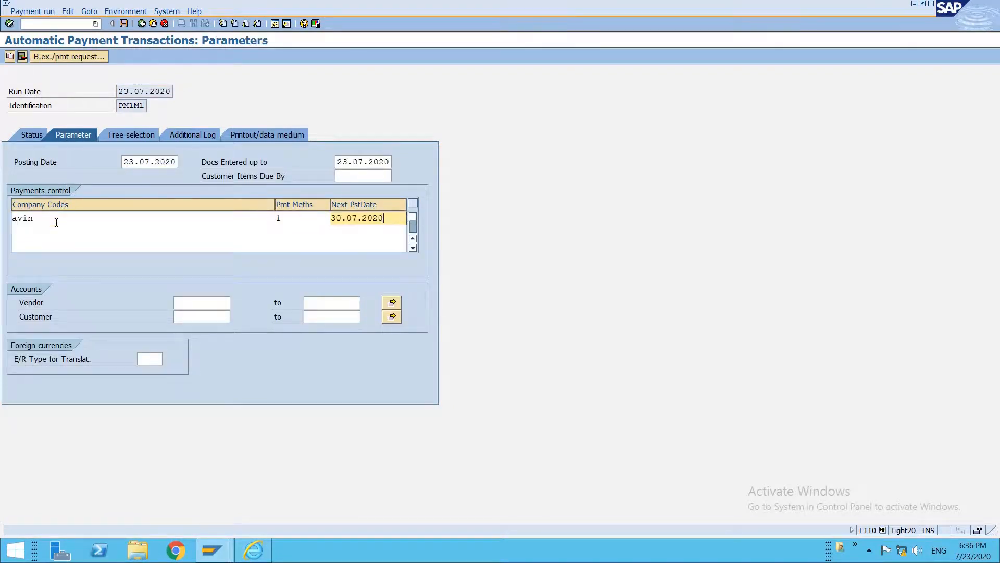
click(206, 303)
key(Down)
key(Return)
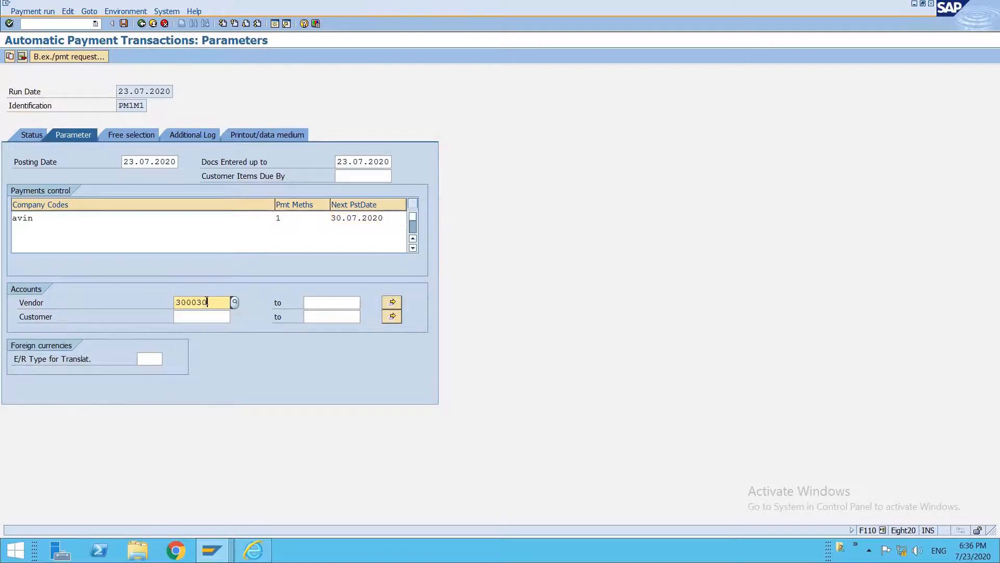
click(131, 135)
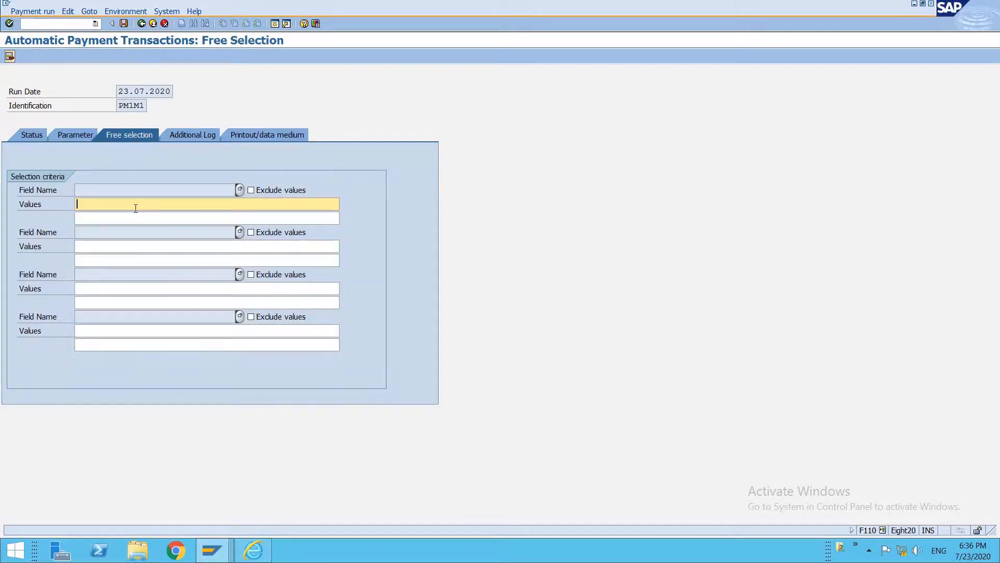
key(Down)
key(Return)
click(239, 190)
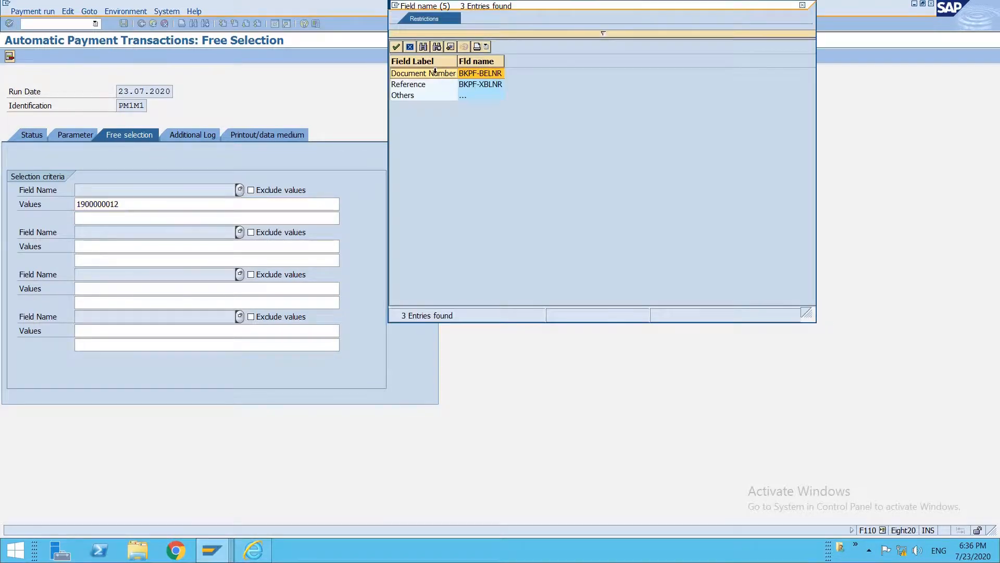
double_click(435, 73)
key(alt+Tab)
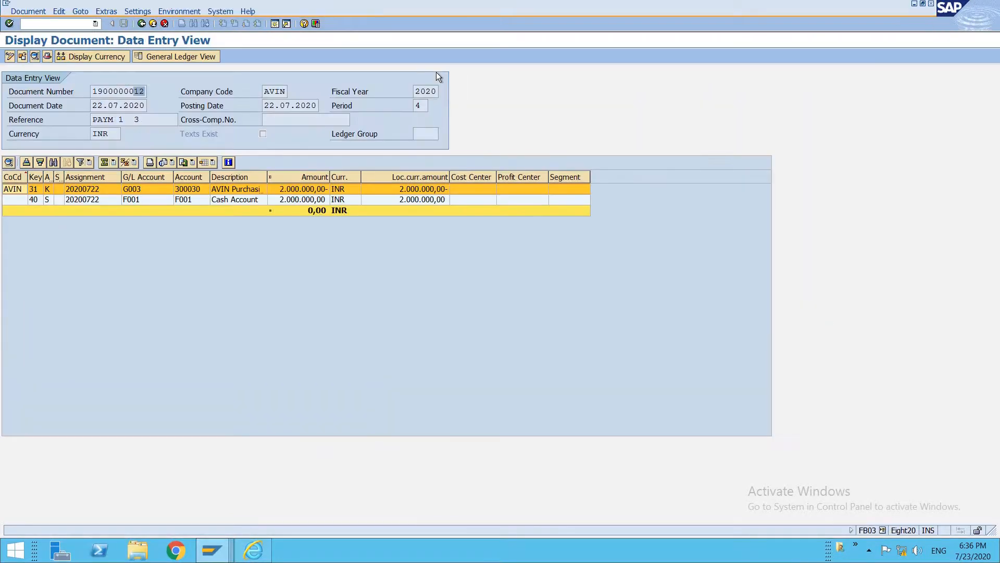
key(alt+Tab)
Enable additional logging of the due date check, payment method selection in all cases and line items of the payment documents.
click(196, 131)
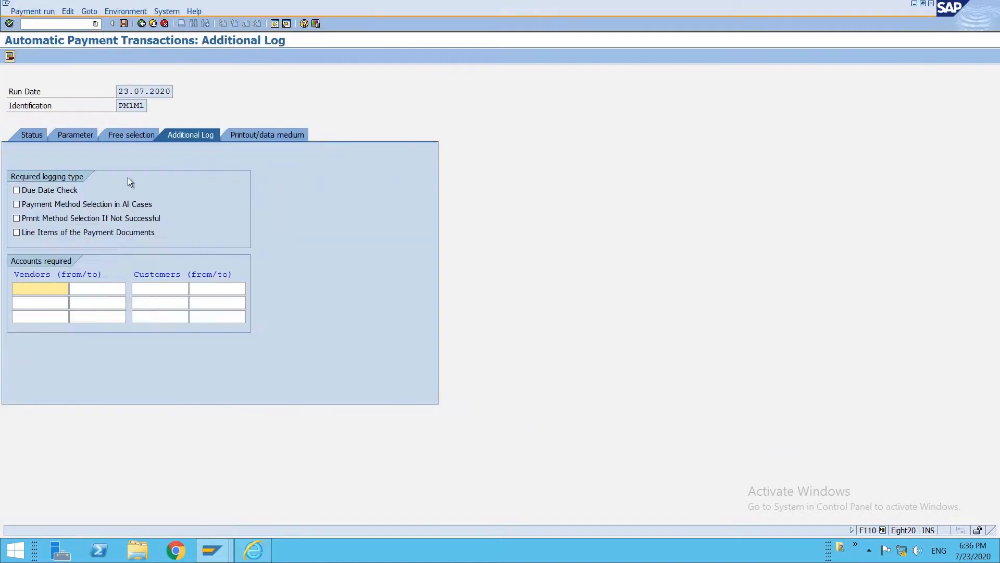
click(52, 189)
click(52, 204)
click(56, 234)
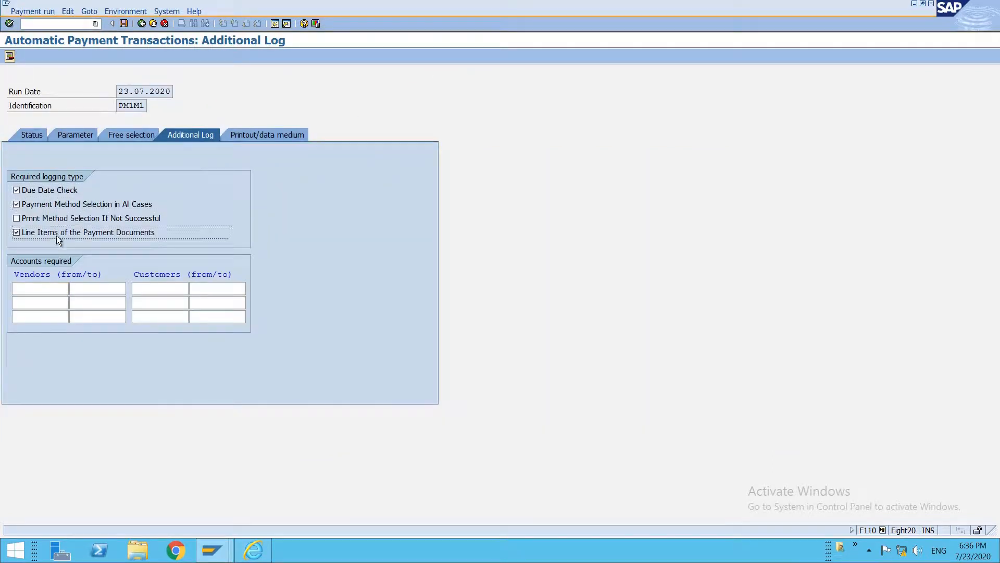
Assign variant RTGS01 to print program RFFOEDI1 and save the payment run's parameters.
click(245, 136)
click(141, 205)
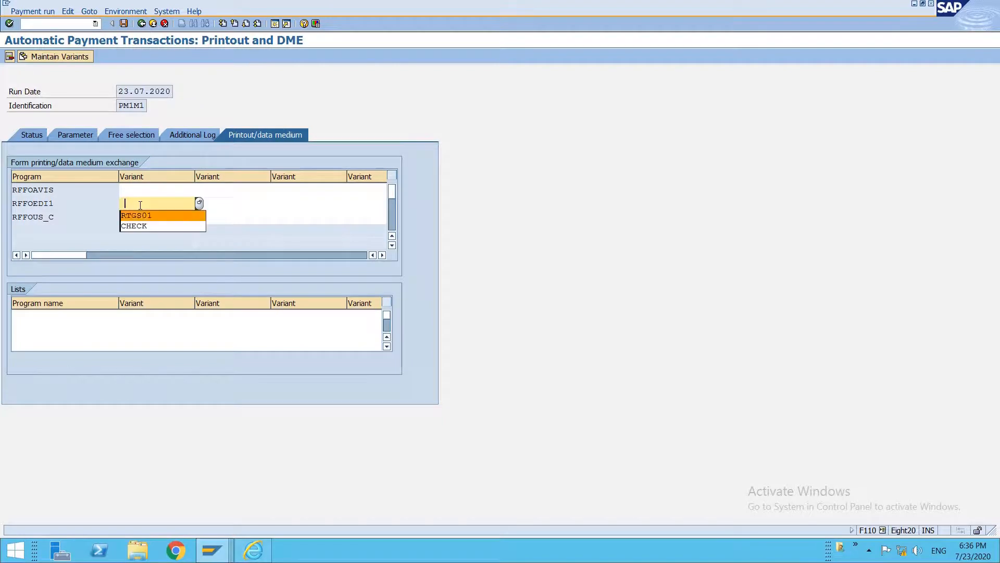
key(Return)
click(33, 133)
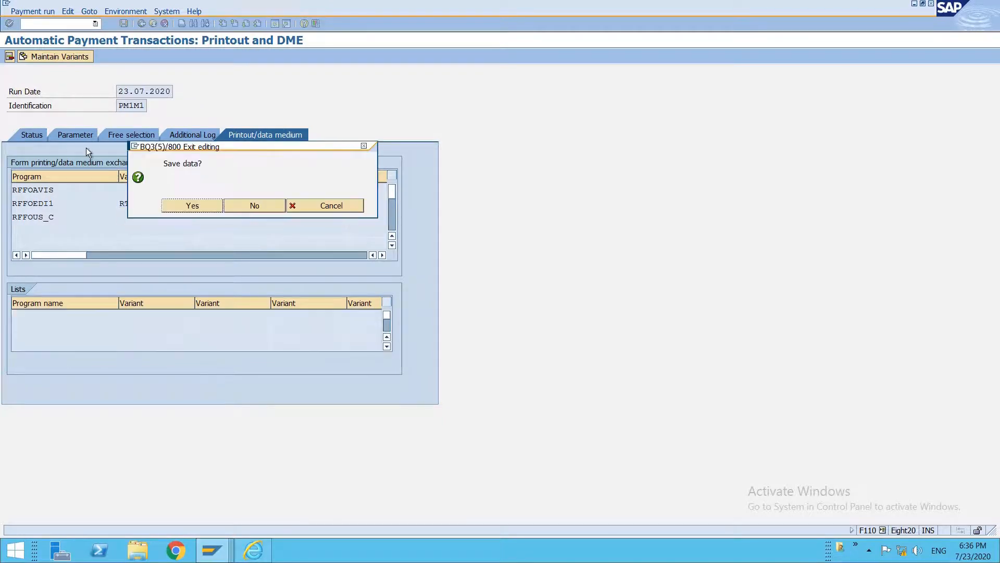
key(Return)
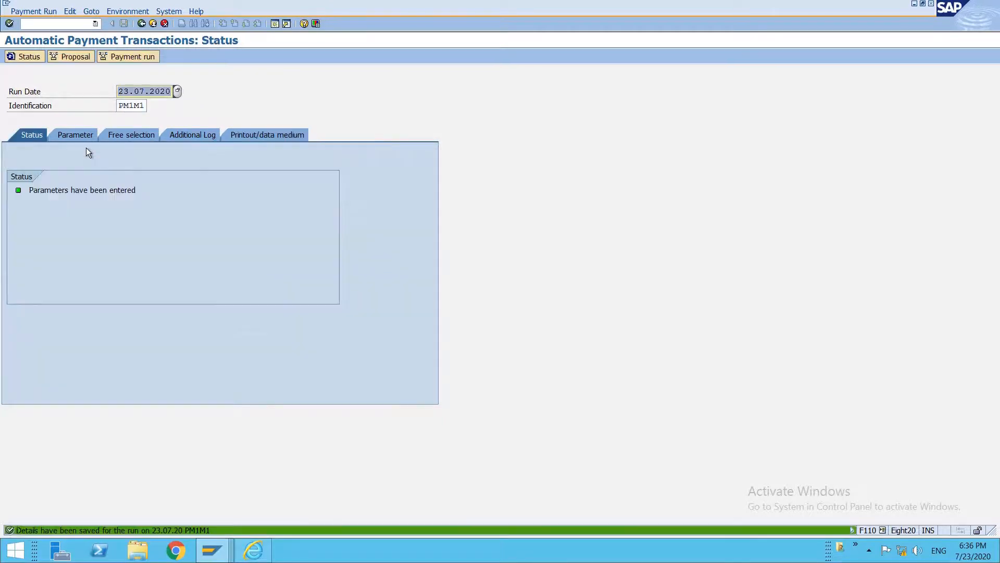
Schedule the payment proposal for run PM1M1 to start immediately.
click(78, 55)
click(235, 208)
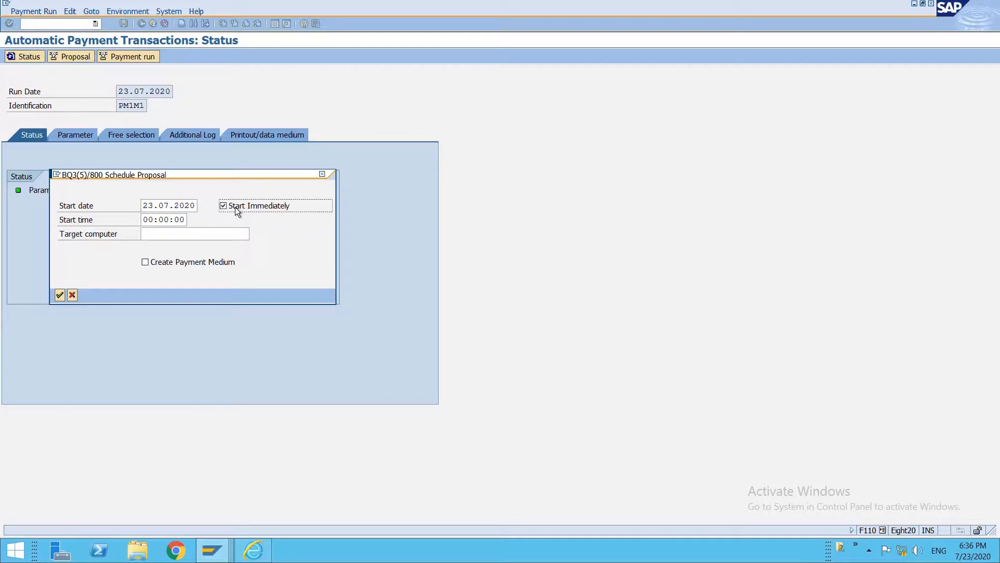
key(Return)
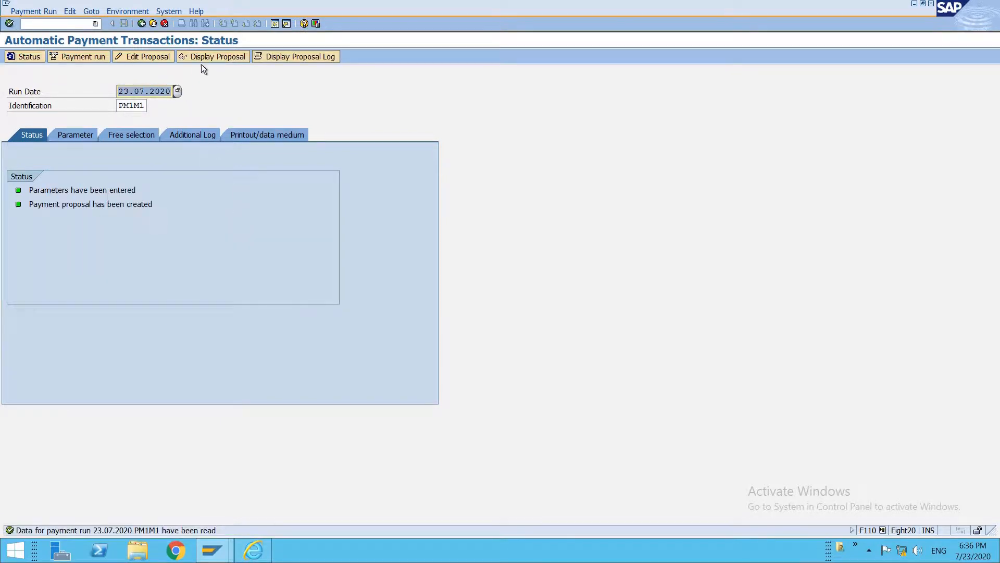
Display the payment proposal and examine the note on the vendor invoice's exception line item.
click(206, 58)
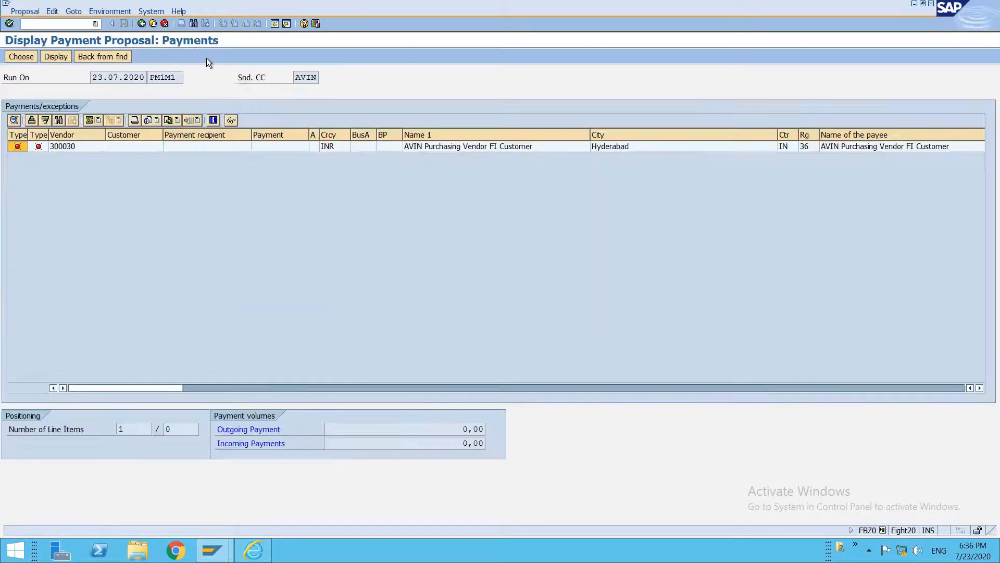
double_click(59, 147)
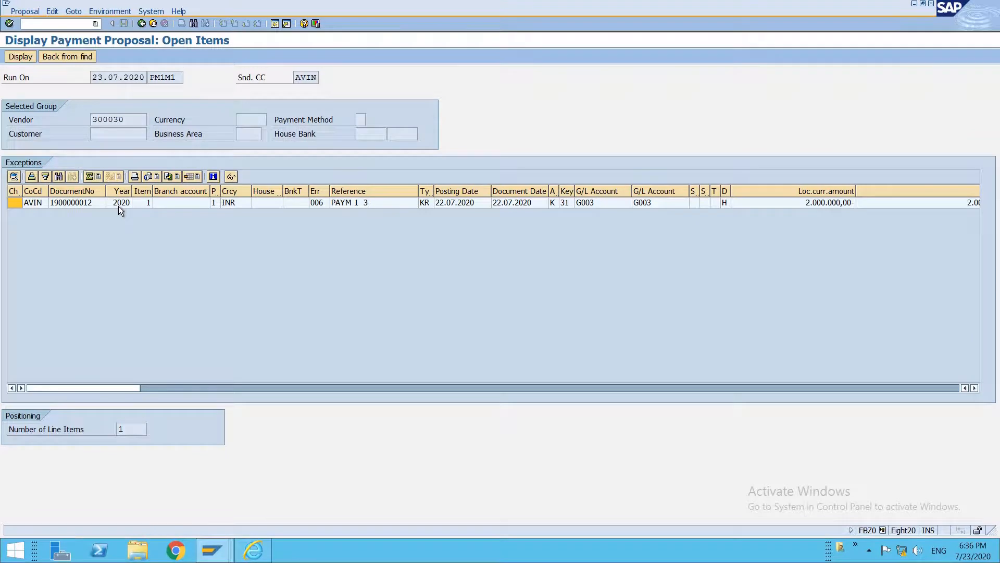
double_click(119, 205)
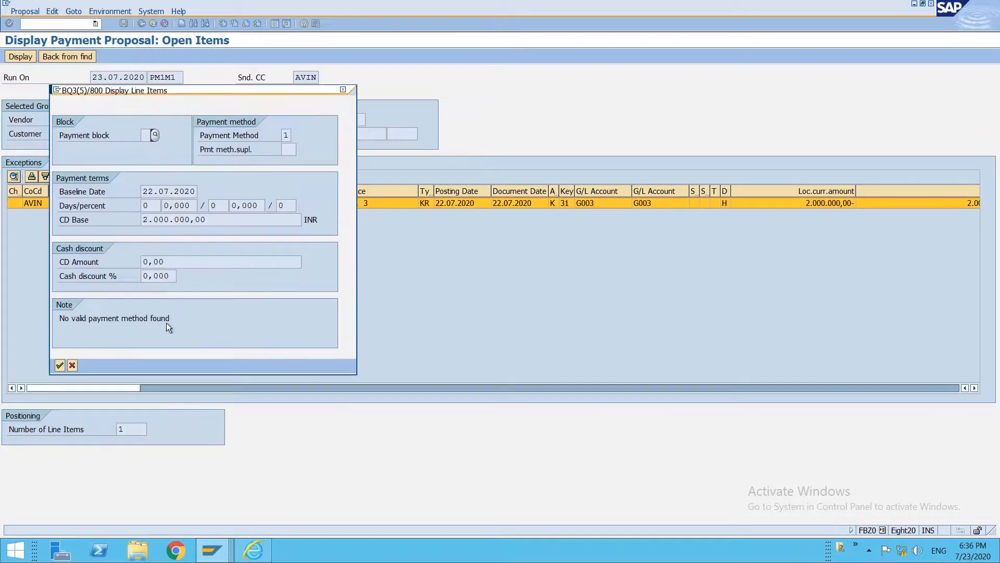
click(63, 315)
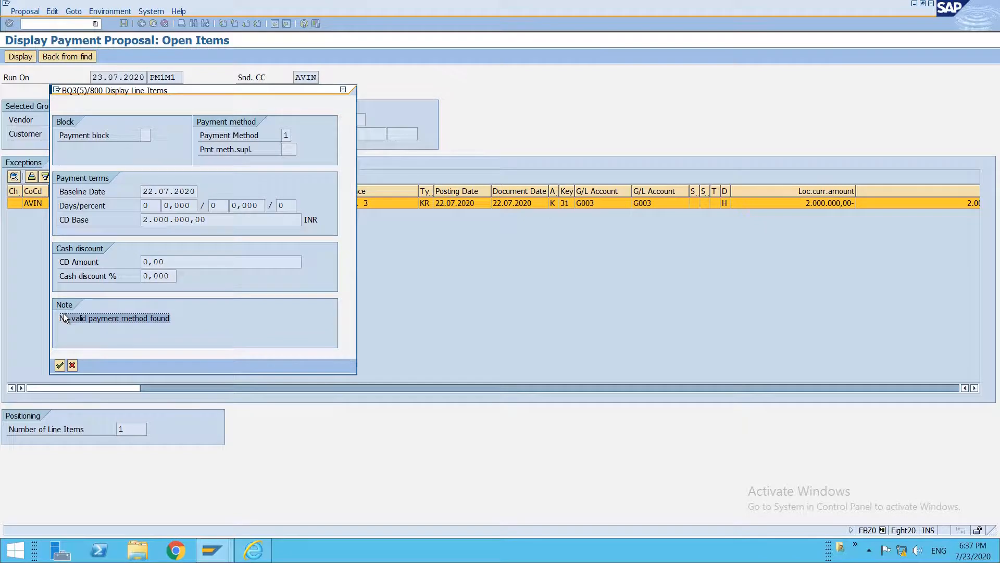
click(60, 366)
In the available amounts session, raise HDFC1's INR amount for outgoing payments and save it to the proposed customizing request.
click(211, 550)
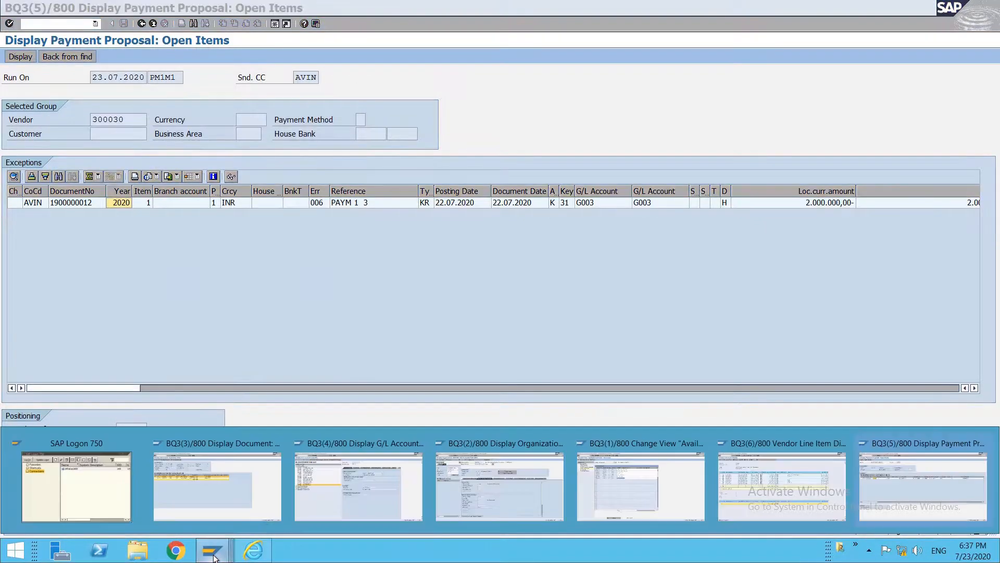
click(645, 491)
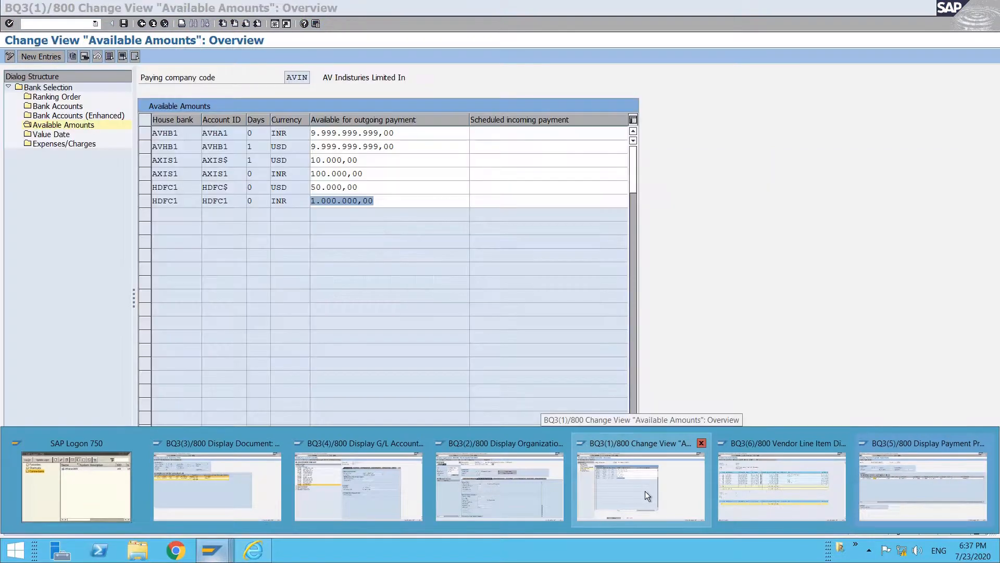
click(316, 203)
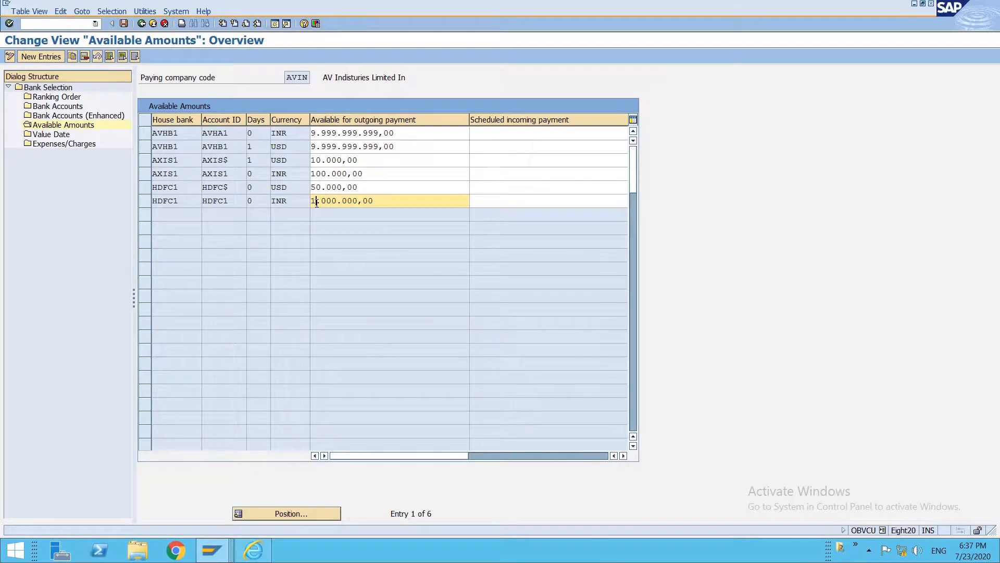
key(ctrl+s)
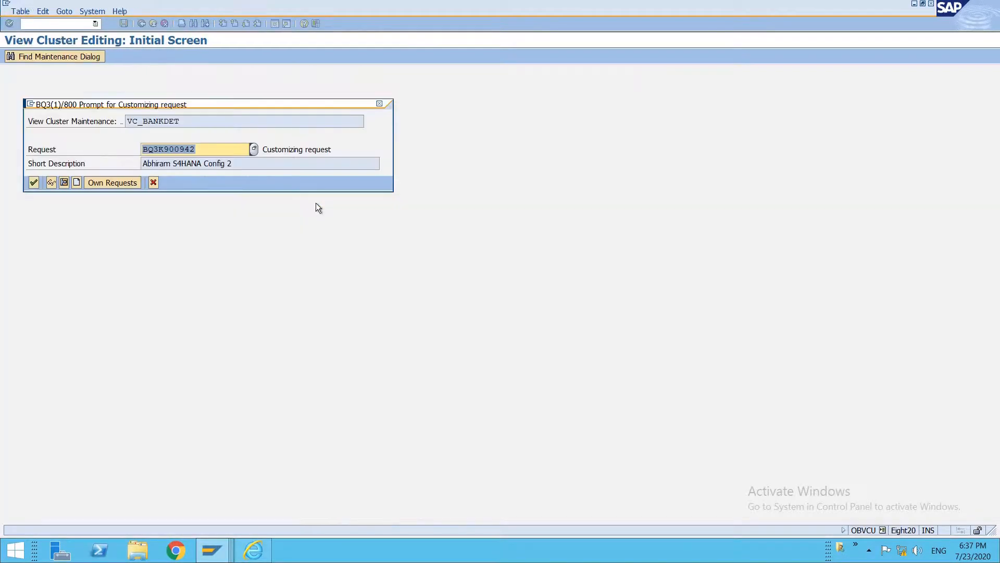
key(Return)
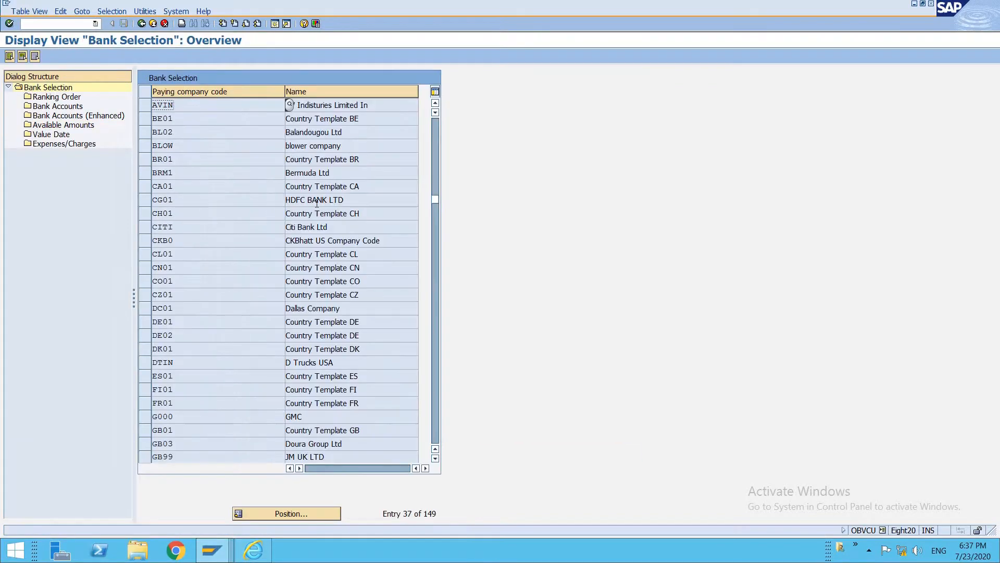
Return to the status of payment run PM1M1 and delete its existing payment proposal.
key(alt+Tab)
key(F3)
key(F3)
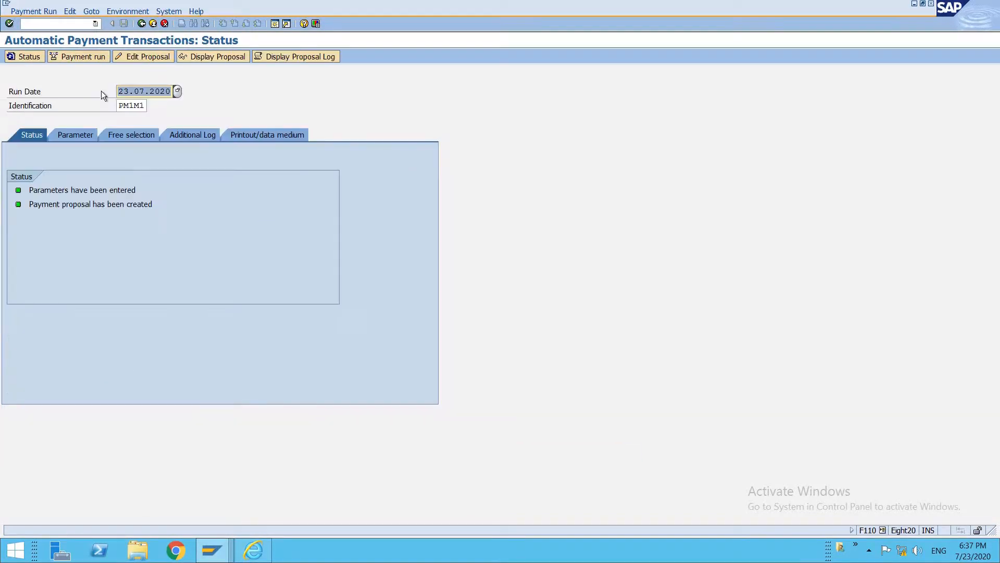
click(70, 11)
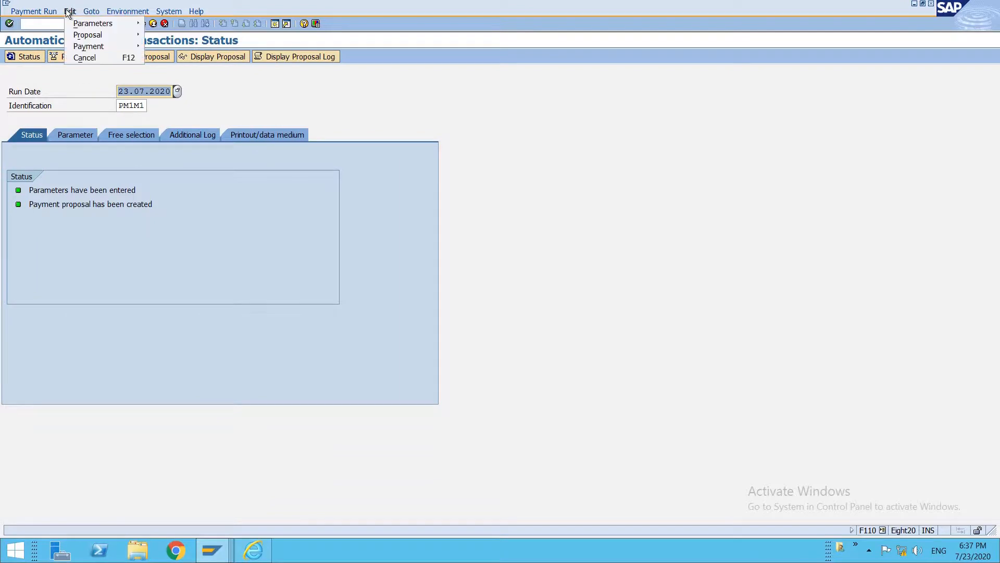
mouse_move(93, 36)
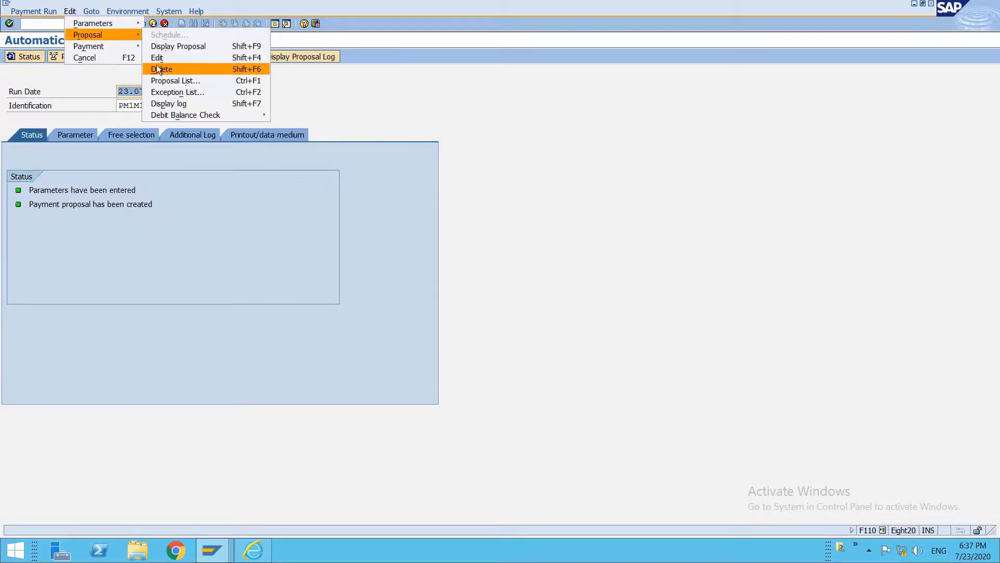
click(158, 67)
click(201, 205)
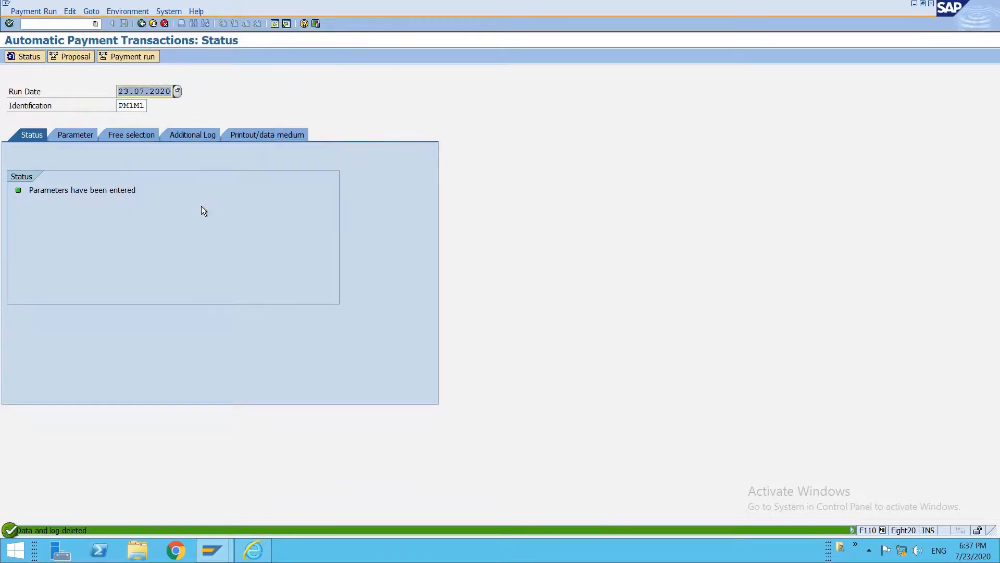
Create the payment proposal again with an immediate start and check the vendor's entry in it.
click(69, 56)
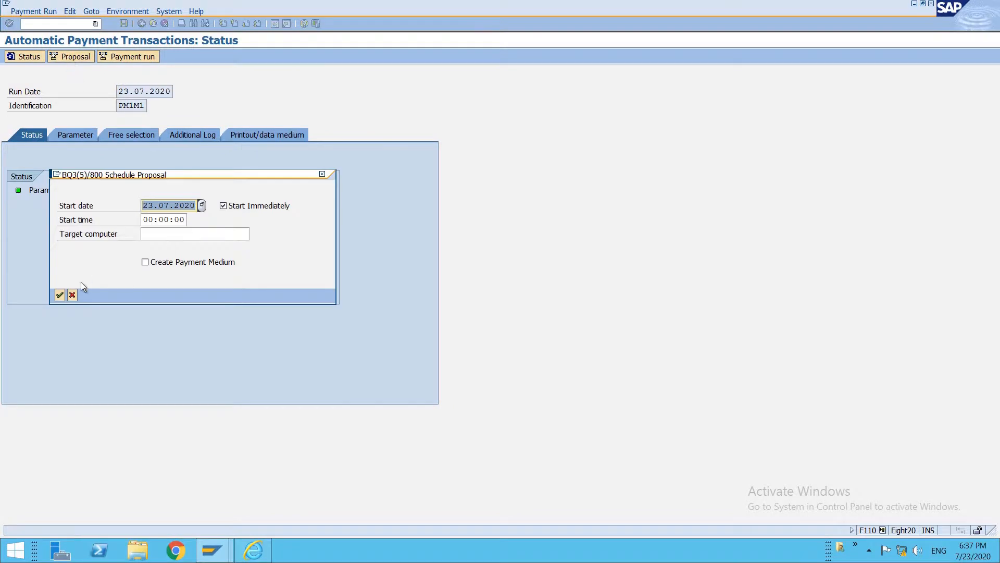
key(Return)
key(Return)
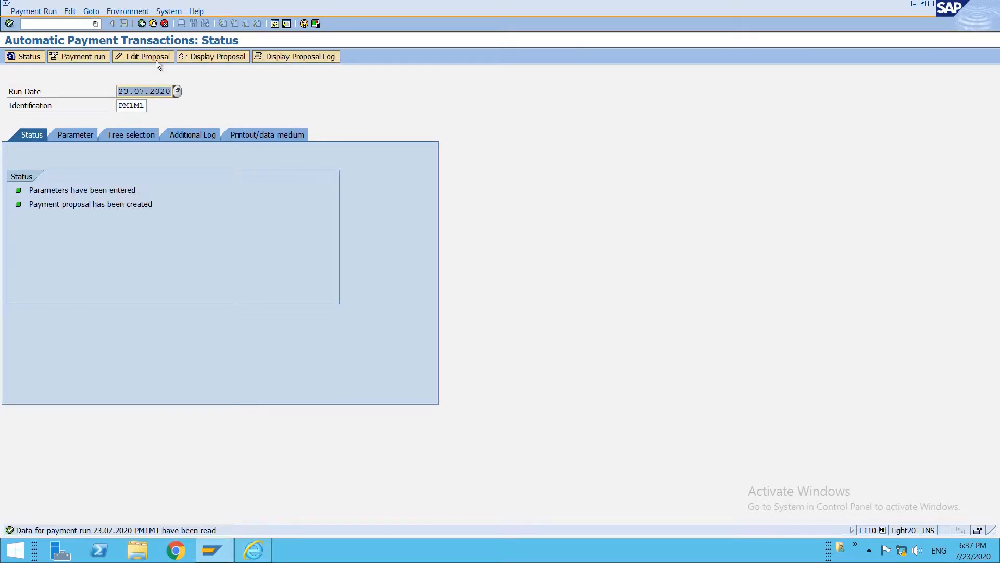
click(183, 60)
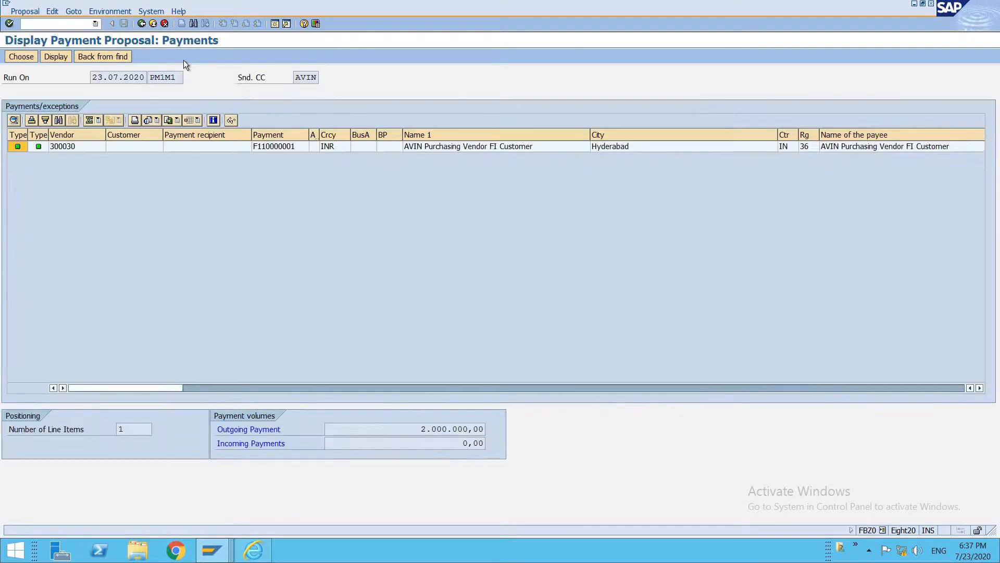
click(72, 147)
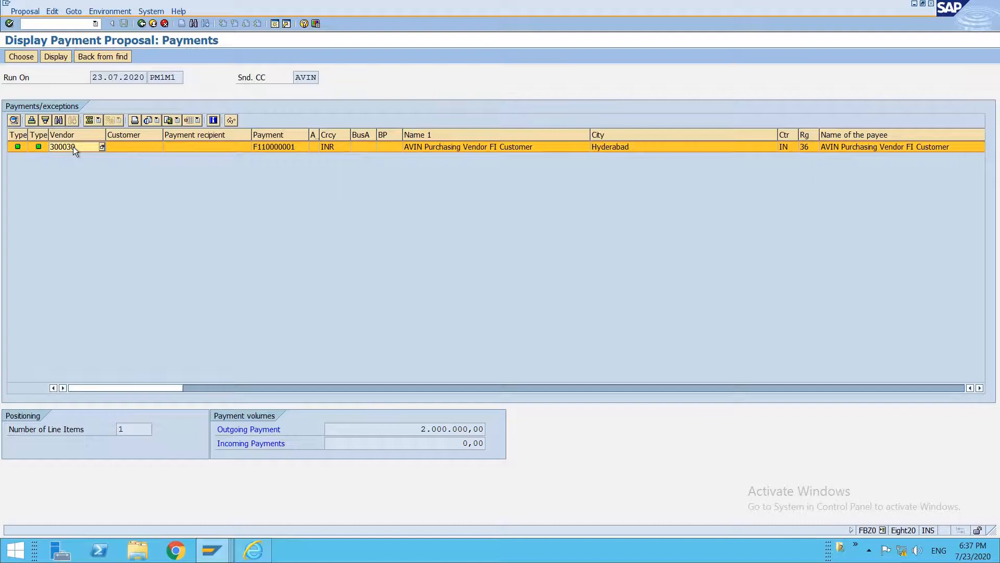
click(140, 23)
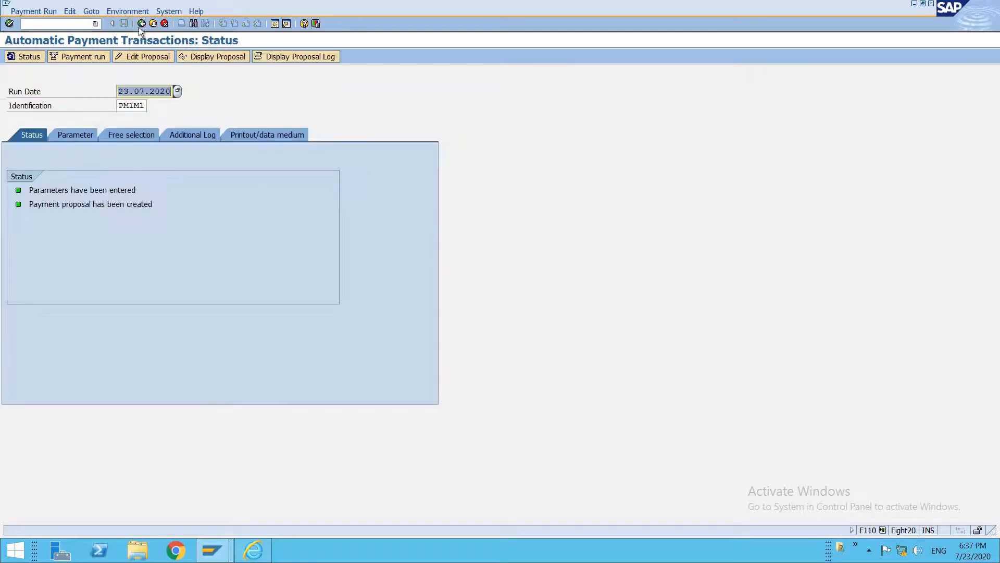
Carry out payment run PM1M1 and review the line items in its payment log.
click(64, 55)
key(Return)
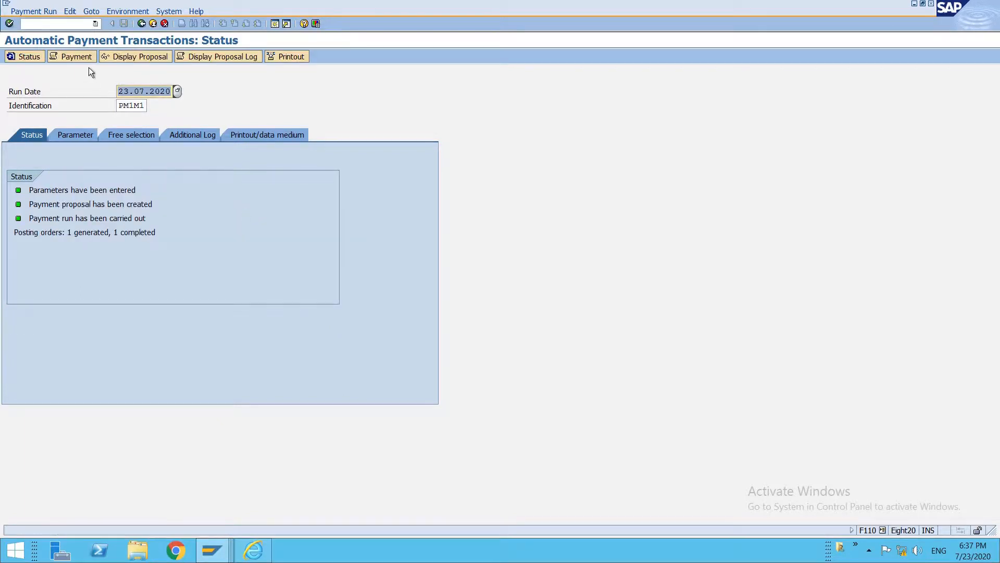
click(76, 56)
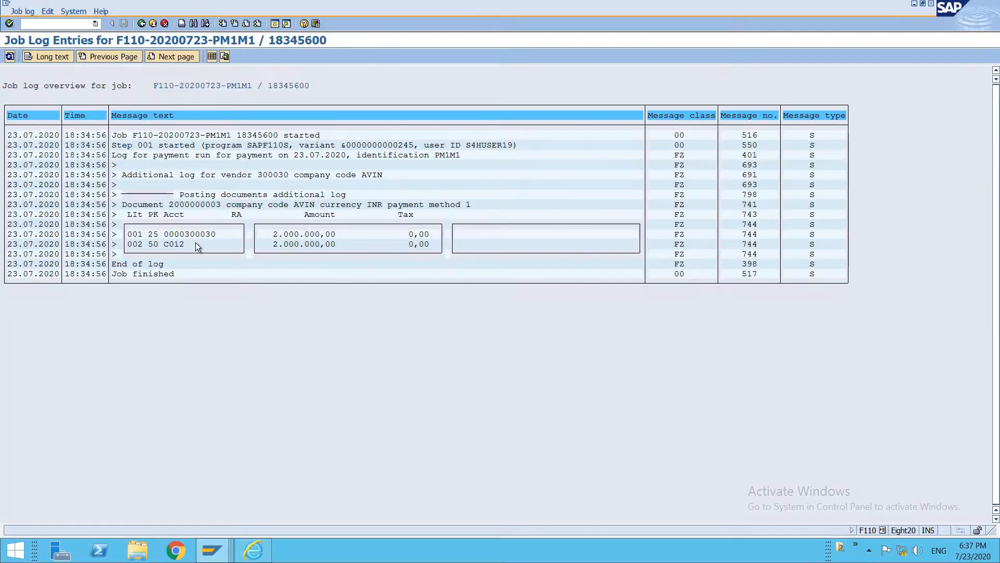
key(F3)
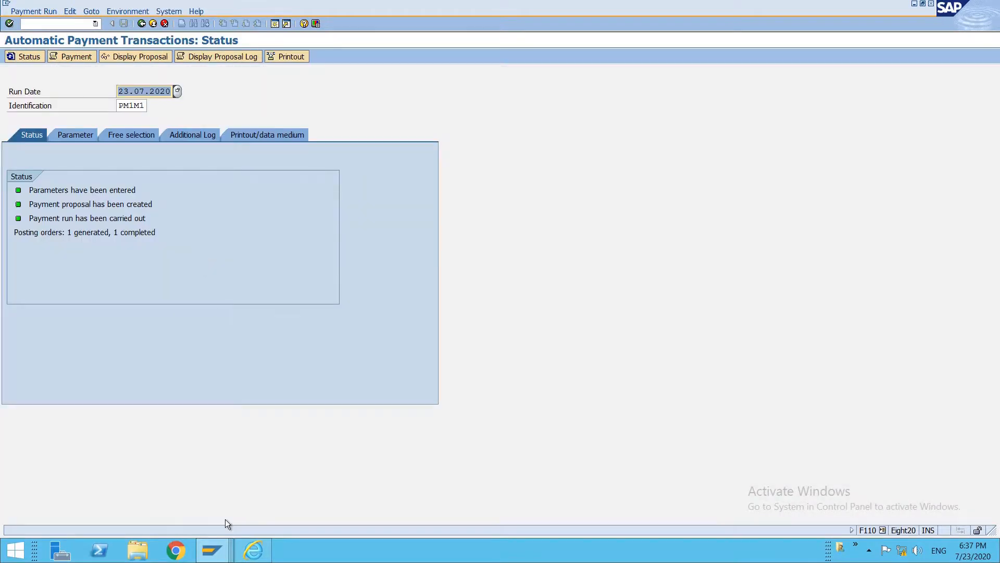
Switch to the bank selection session and examine company code AVIN's ranking order for payment method 1 in INR.
click(222, 555)
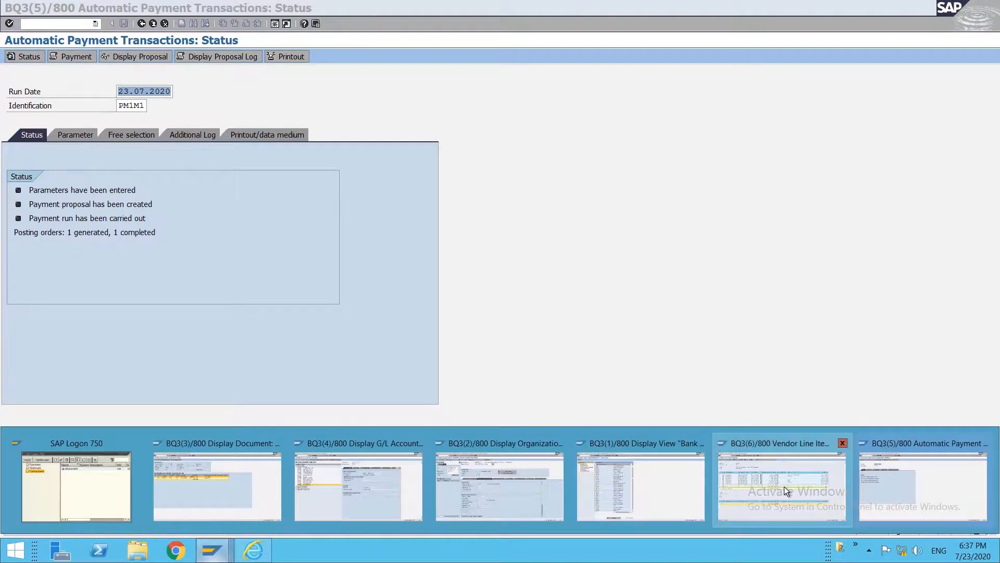
mouse_move(784, 486)
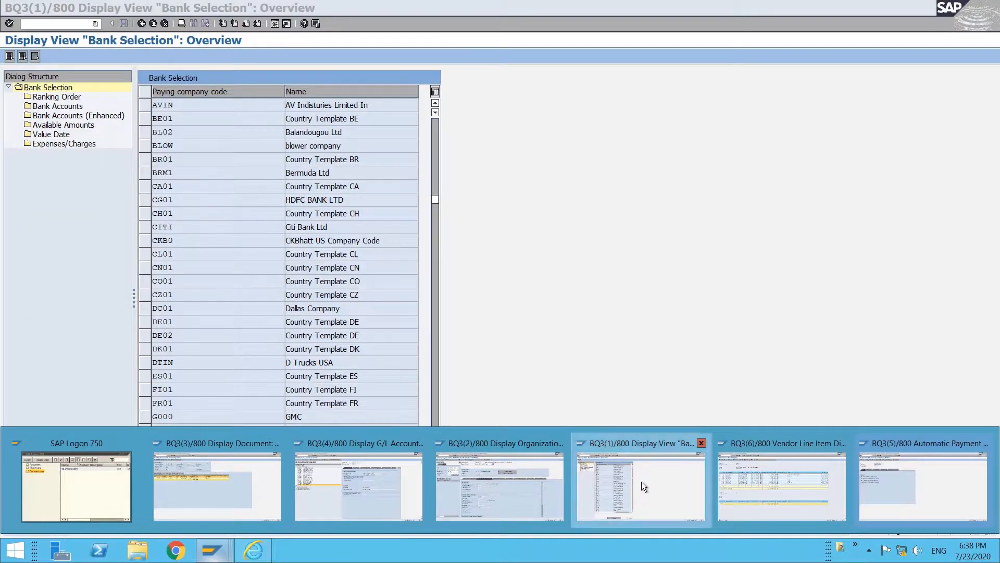
click(642, 482)
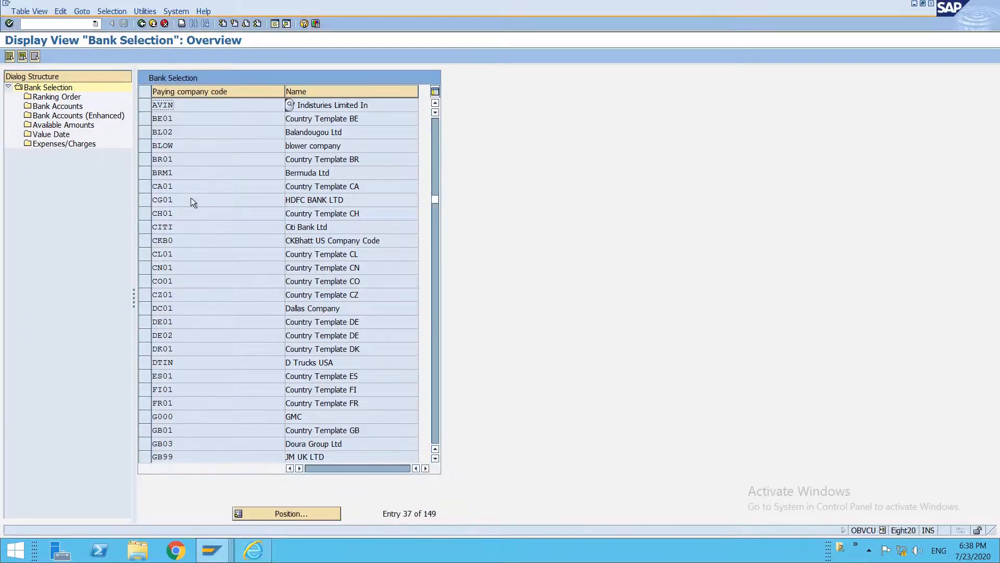
click(55, 97)
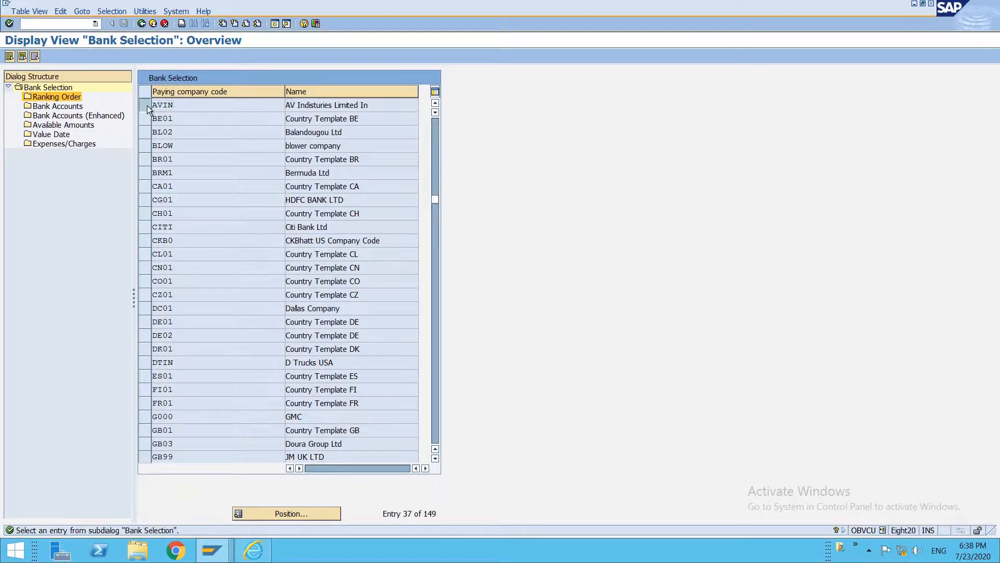
click(147, 105)
double_click(68, 96)
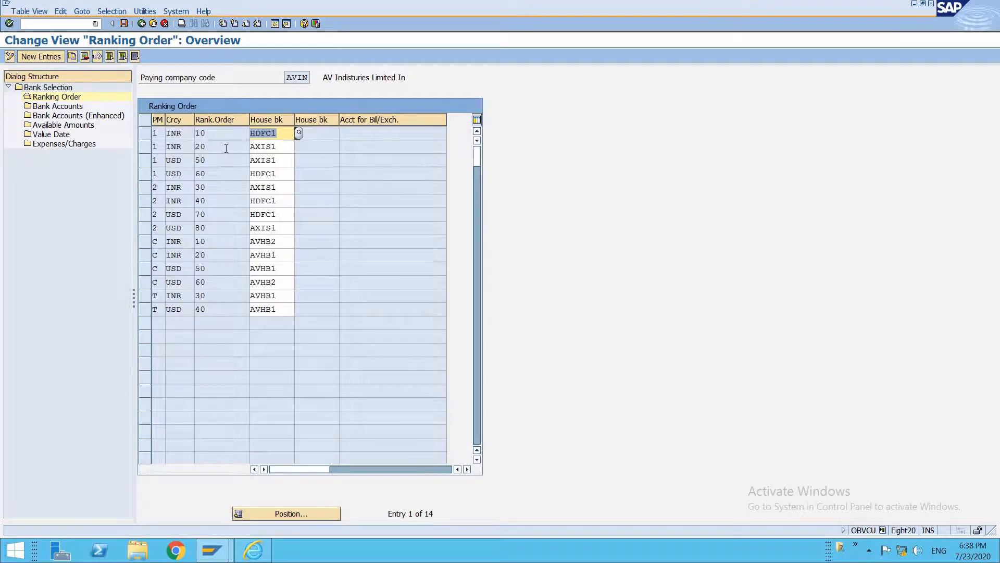
click(144, 131)
click(225, 138)
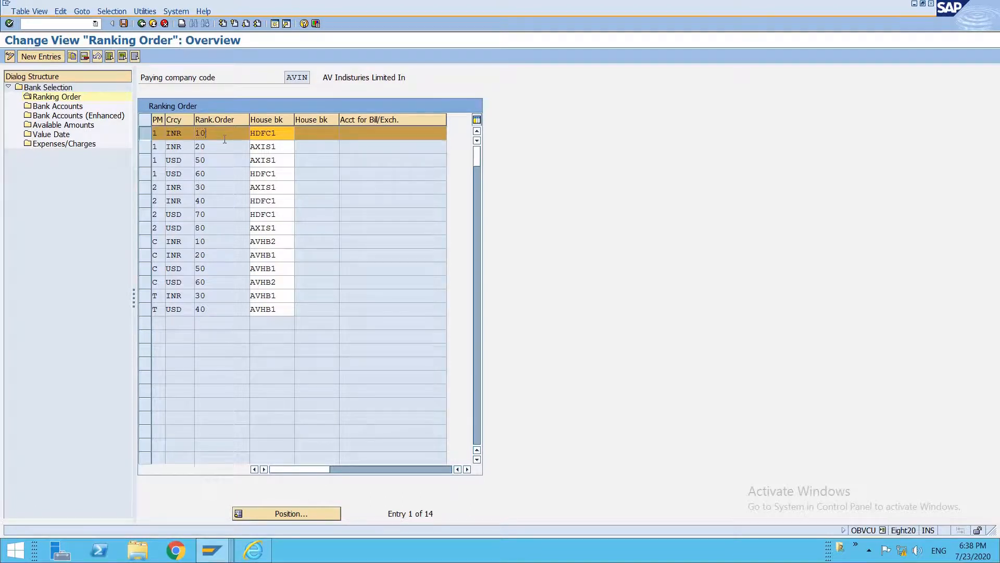
click(146, 133)
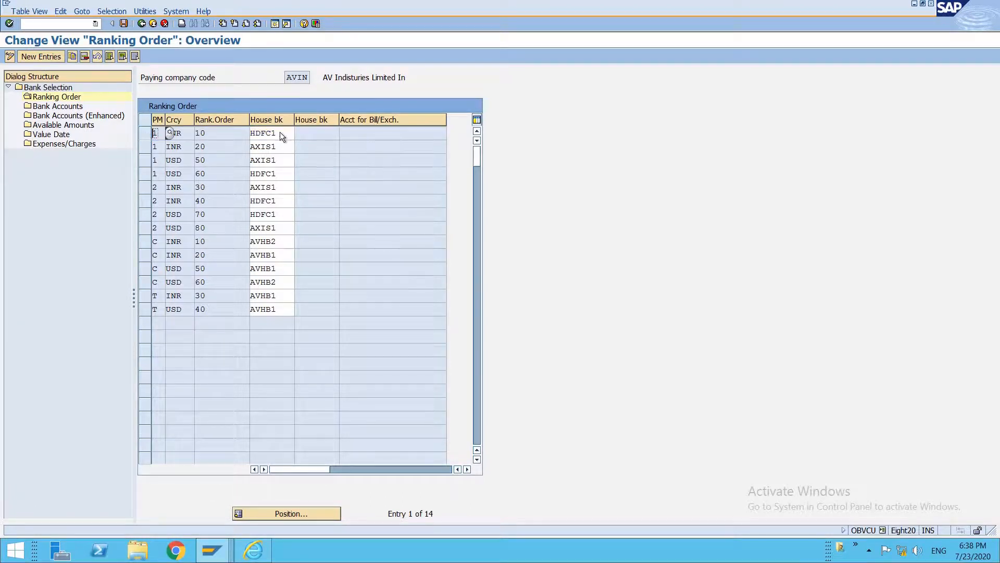
double_click(283, 135)
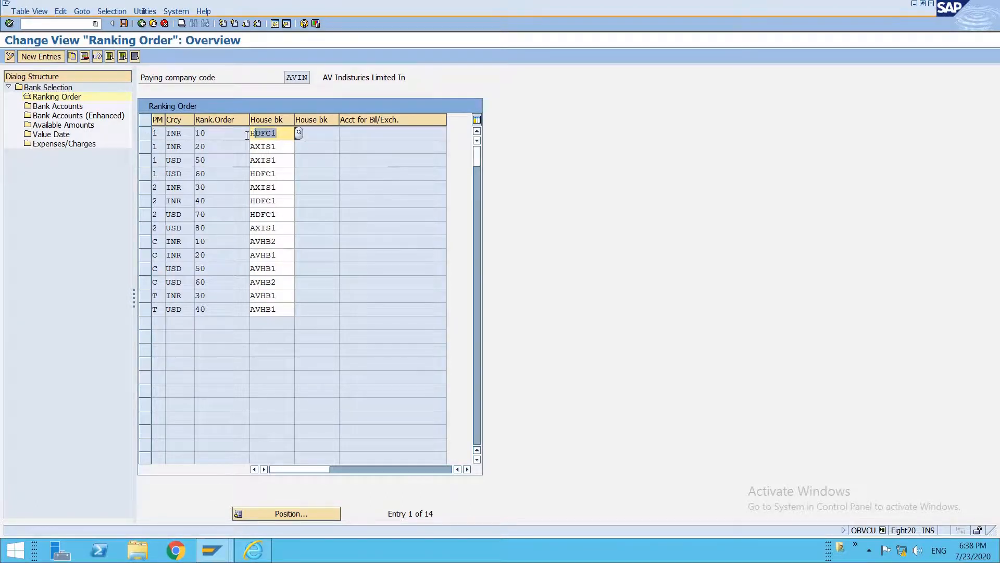
click(145, 147)
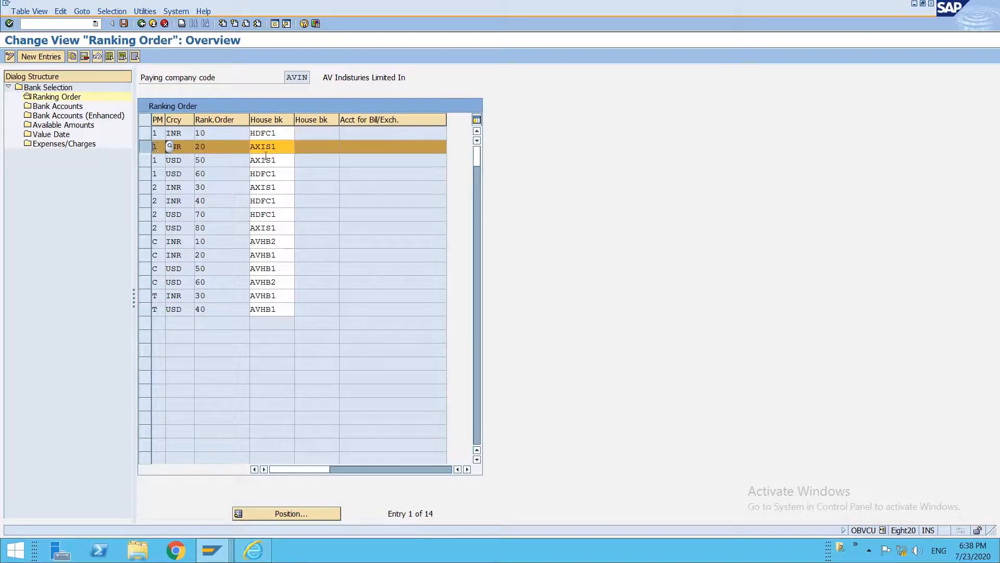
In AVIN's available amounts, set HDFC1's INR amount for outgoing payments to 1.000.000,00.
double_click(65, 125)
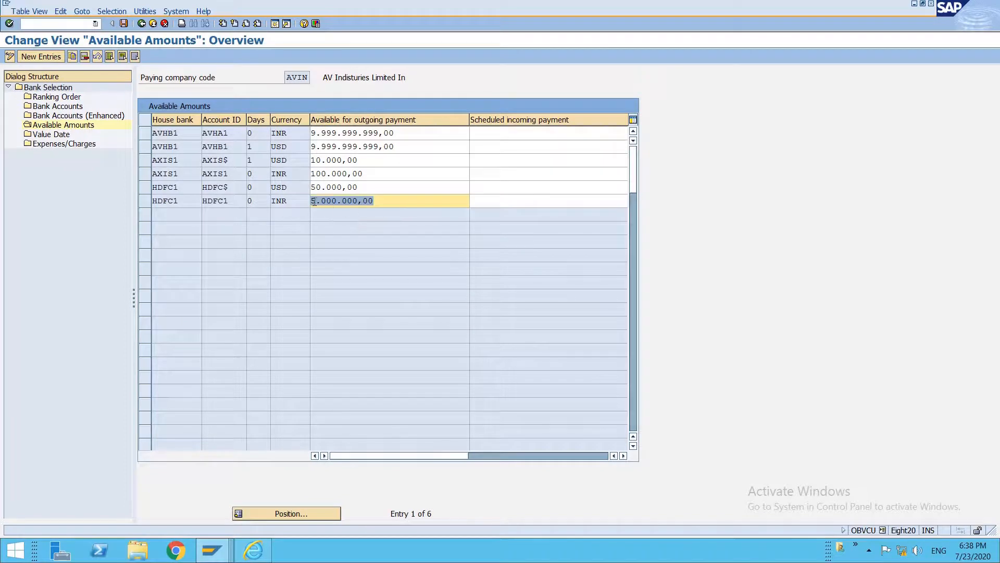
click(315, 201)
key(BackSpace)
text(1)
key(Return)
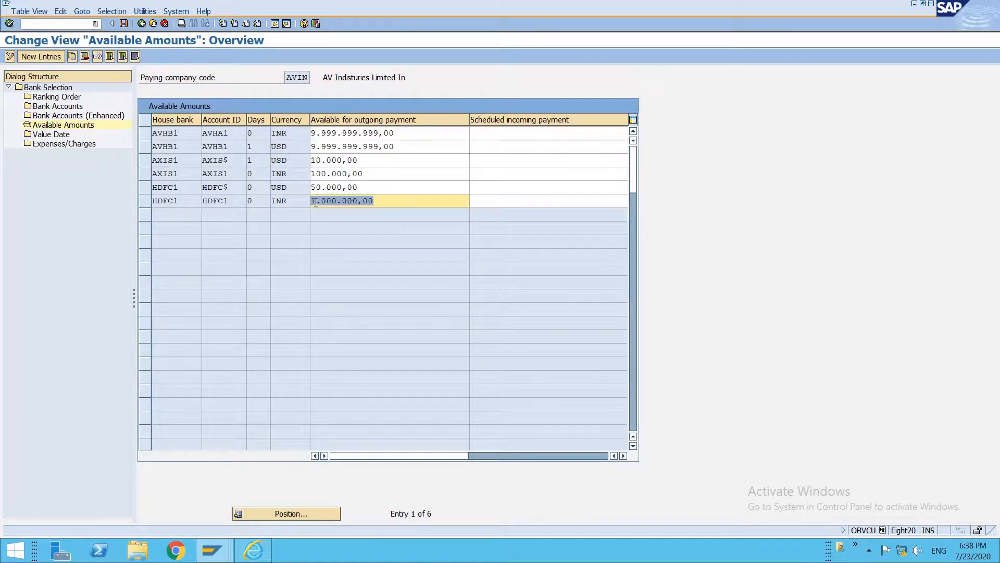
Set AXIS1's INR amount for outgoing payments to 2.000.000,00, save, and return to the bank selection overview.
click(316, 174)
key(BackSpace)
text(20)
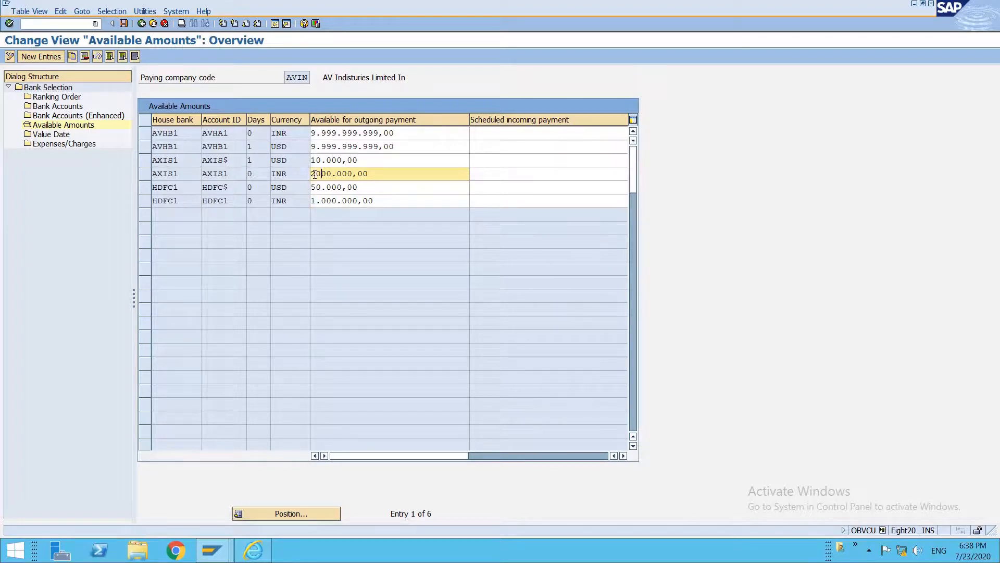
key(Return)
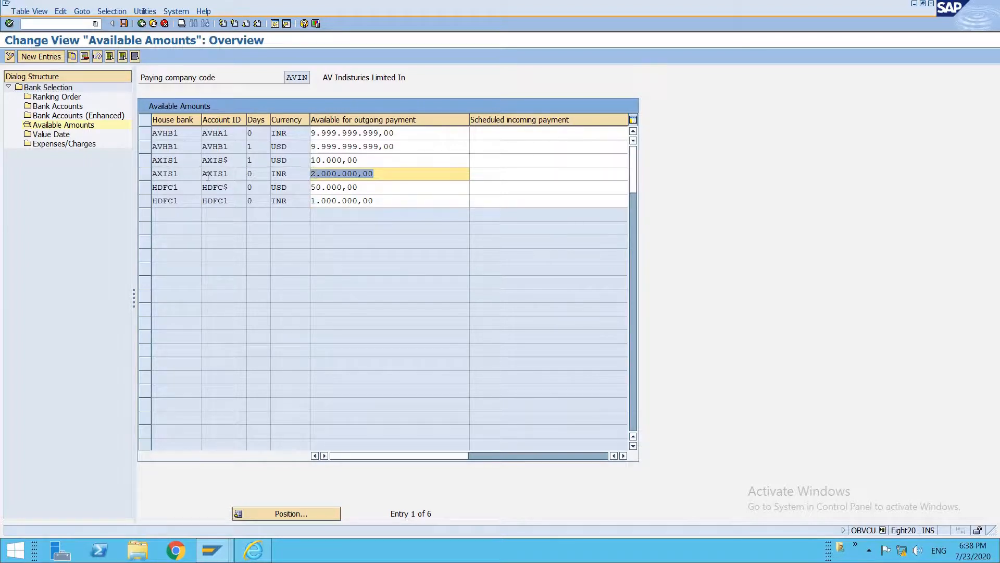
key(ctrl+s)
key(F3)
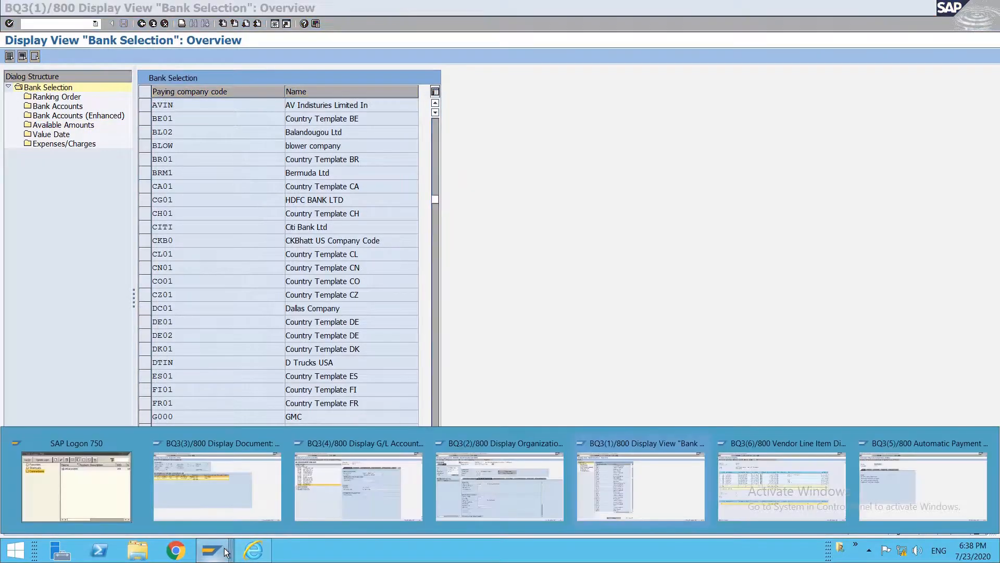
Go back from the displayed document to vendor invoice entry and enter the vendor's account number with invoice and posting dates 22.07.2020.
click(222, 491)
key(F3)
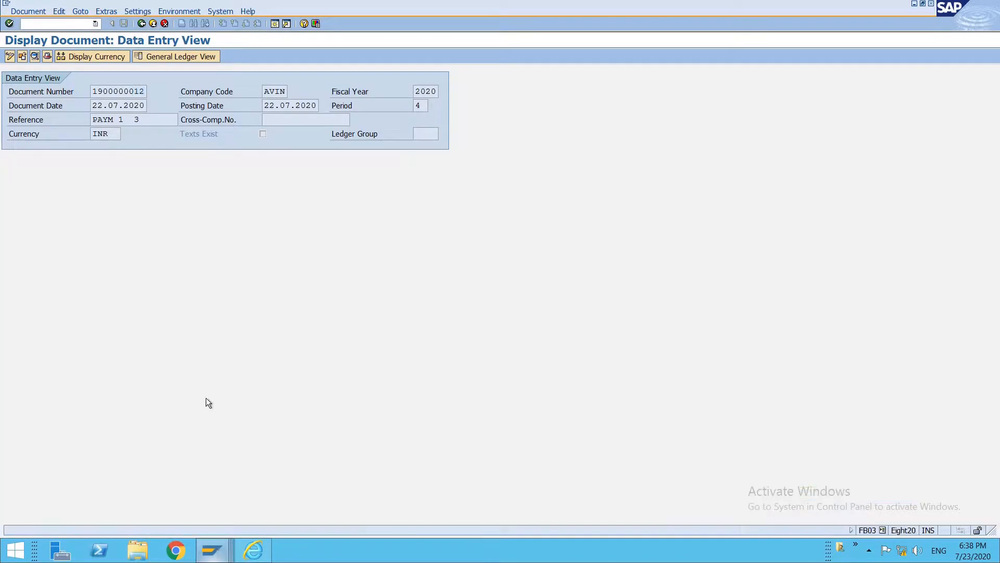
key(F3)
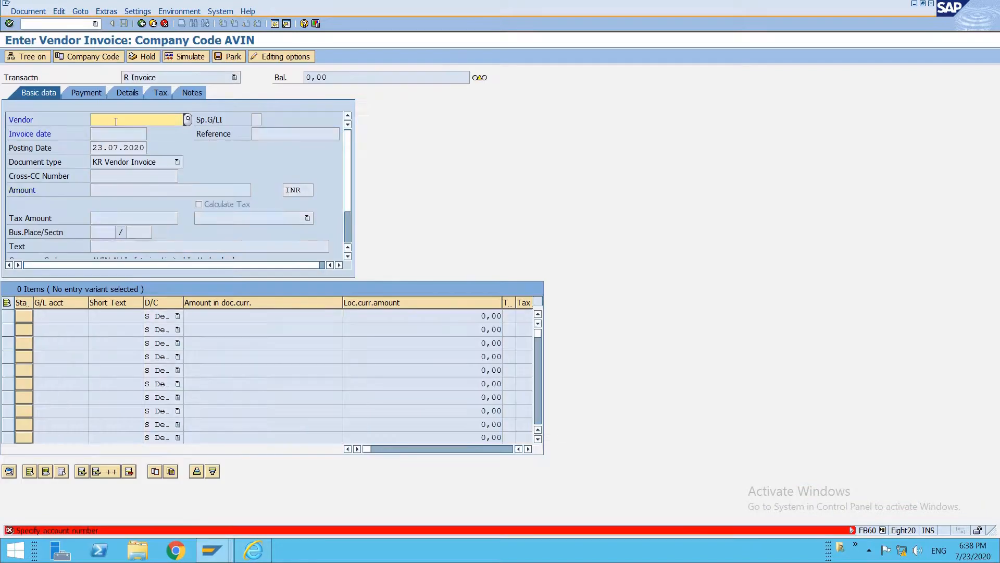
text(300010)
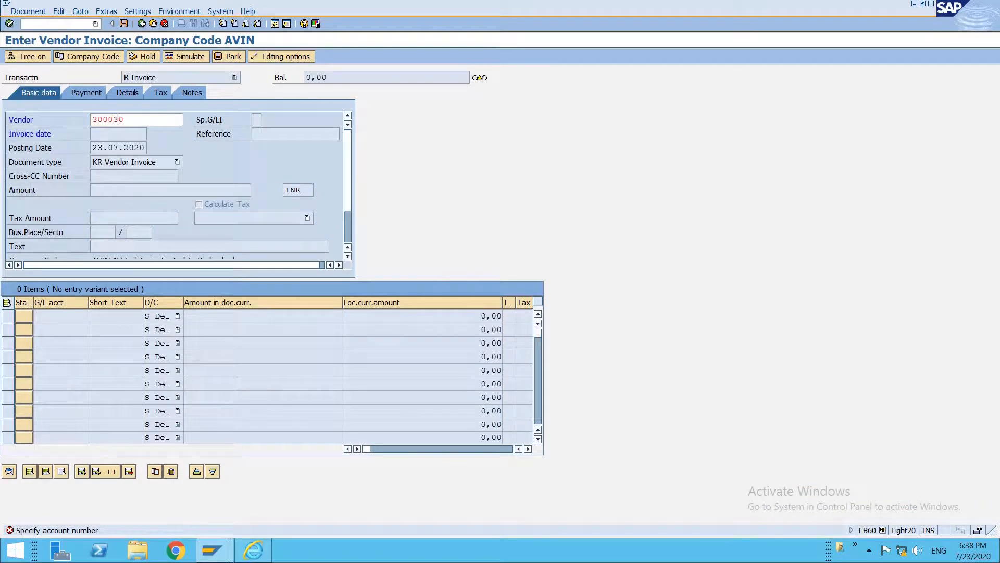
key(Return)
text(22072020)
key(Tab)
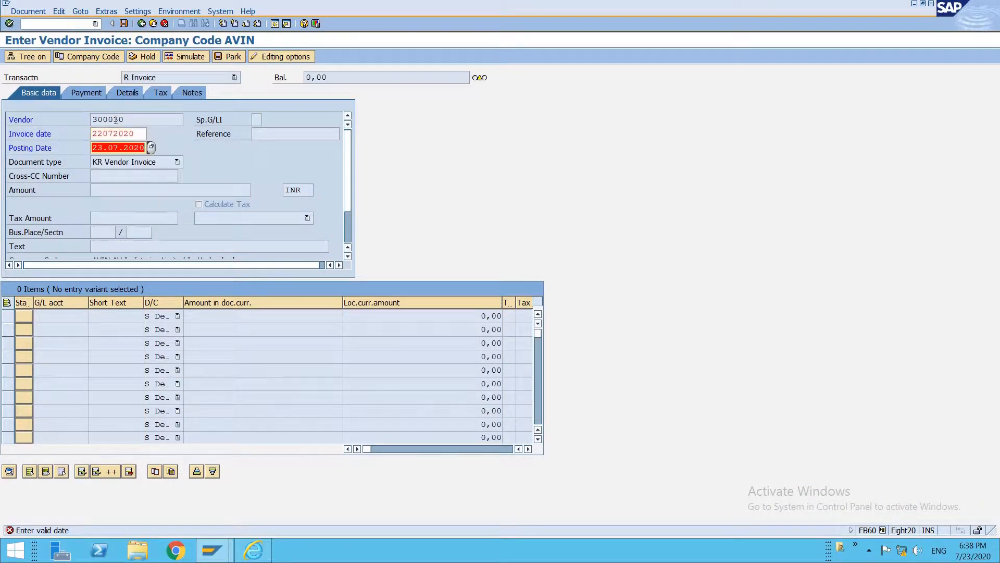
text(22.07.2020)
key(Return)
key(Escape)
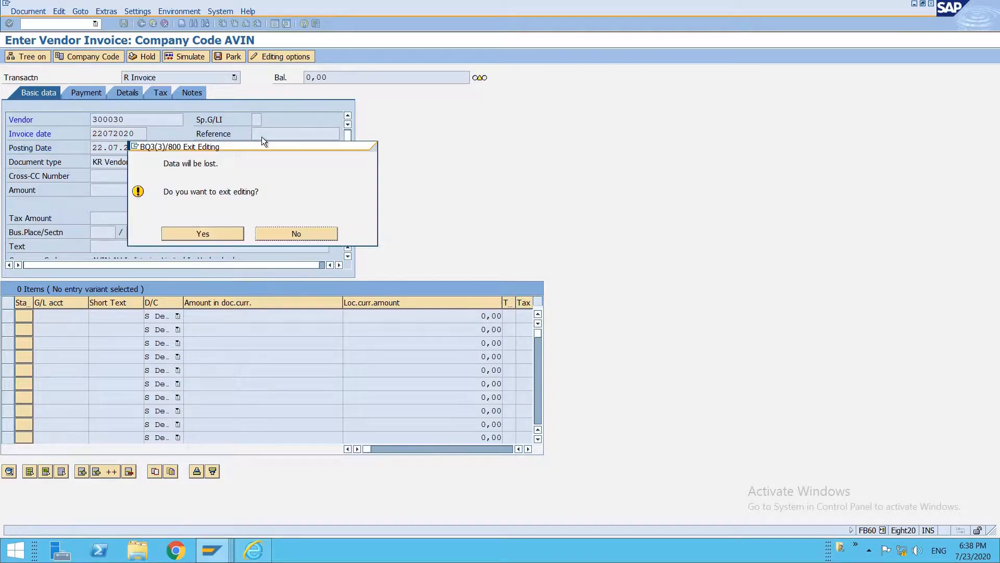
click(289, 233)
Give the invoice the reference PayM 1 4 and an amount of 1500000 INR.
click(269, 134)
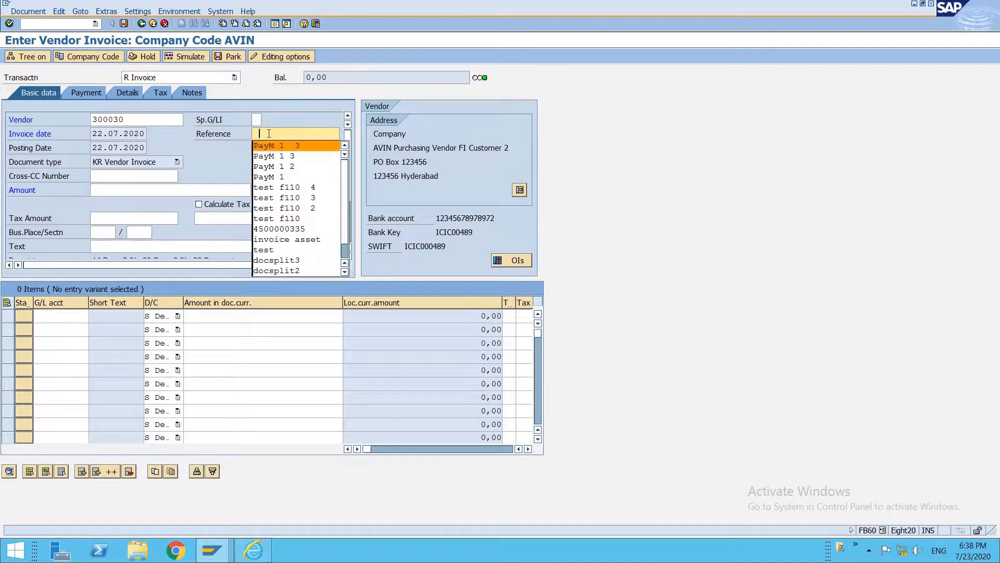
text(PayM 1 4)
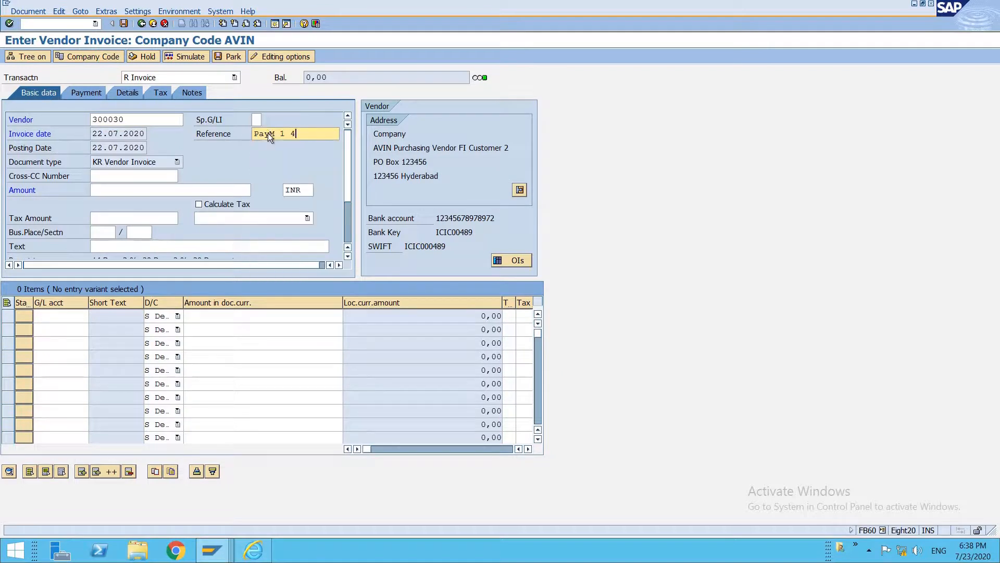
click(194, 191)
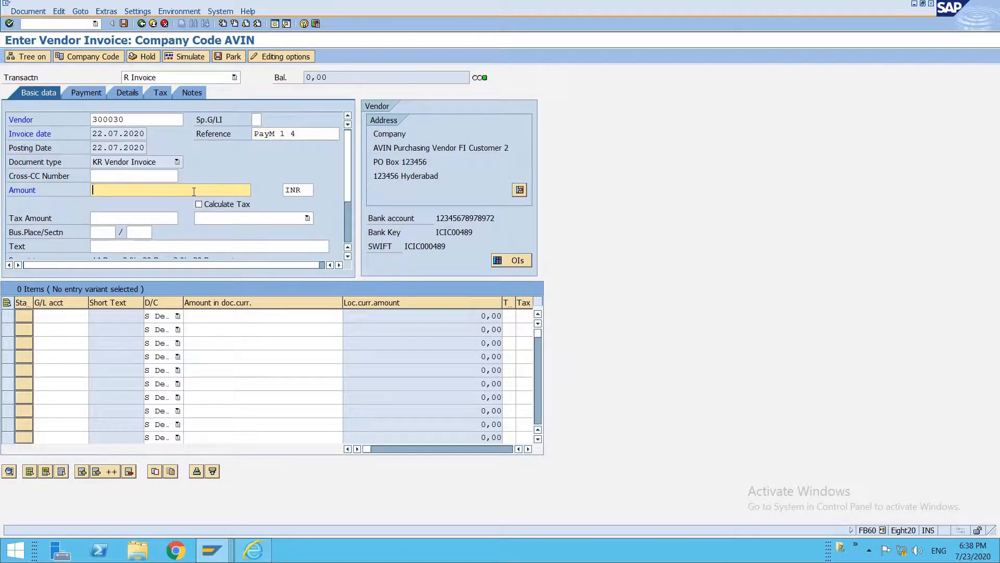
text(1500000)
key(Return)
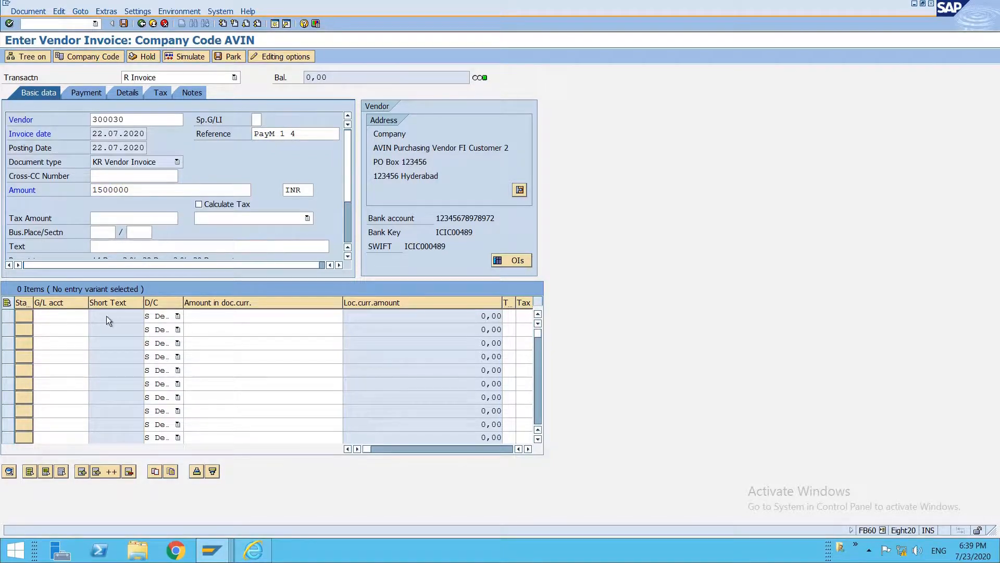
Add a debit line item on G/L account F001 that takes over the full invoice amount.
click(75, 316)
text(f001)
key(Tab)
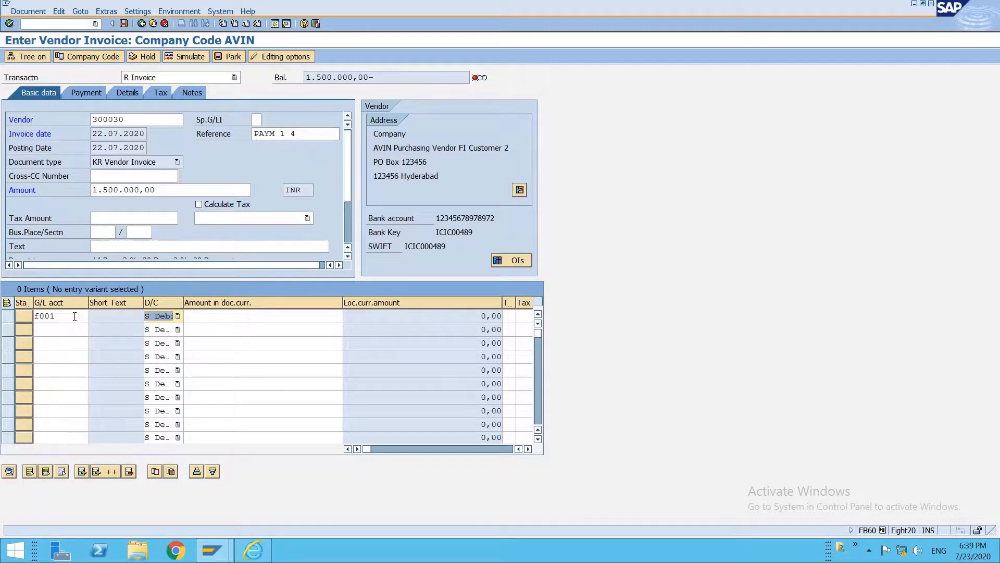
key(Tab)
key(Return)
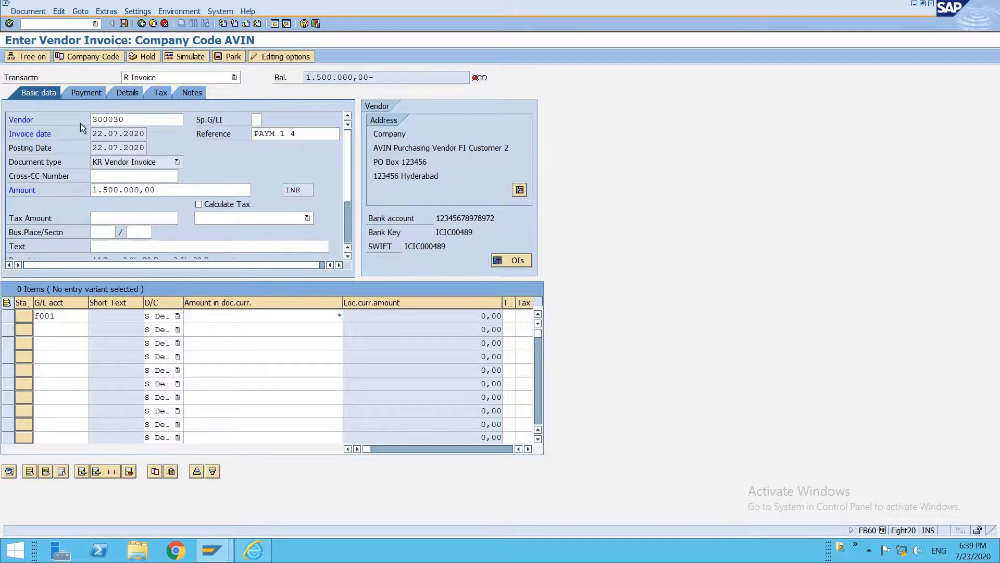
Set the invoice's payment method to 1 and payment terms to 0001, accept the warnings and post the invoice.
click(89, 93)
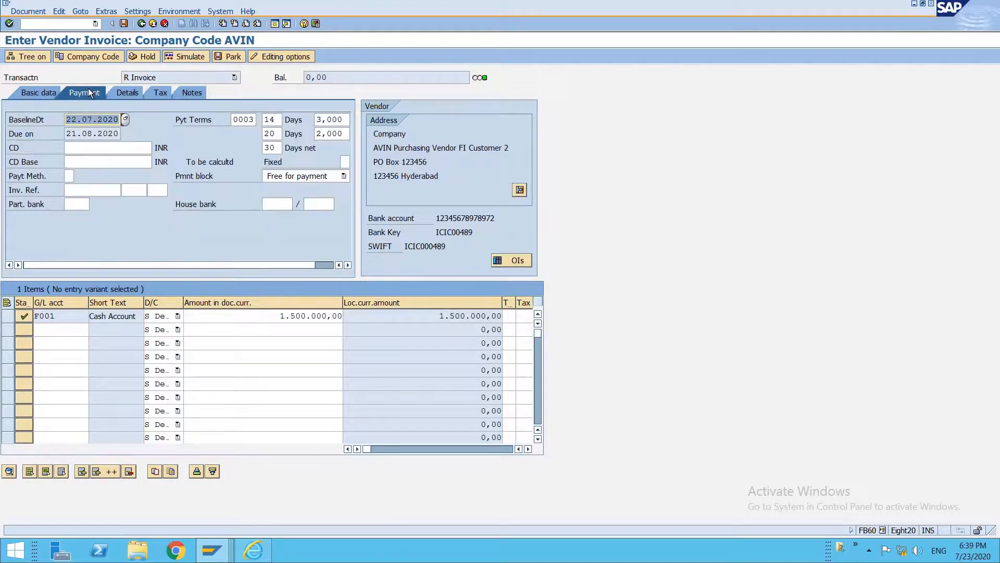
click(74, 176)
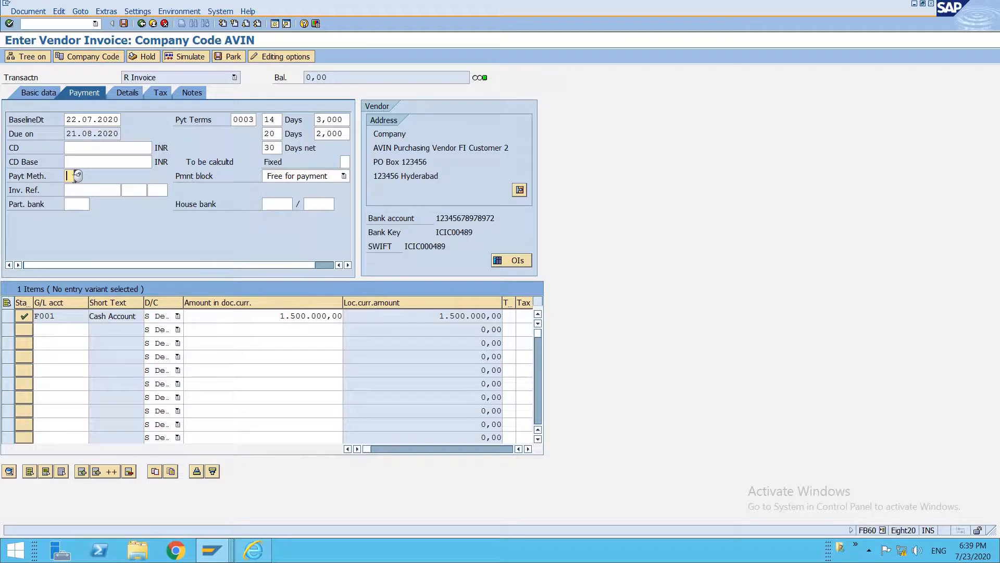
text(1)
click(252, 120)
key(BackSpace)
text(1)
key(Return)
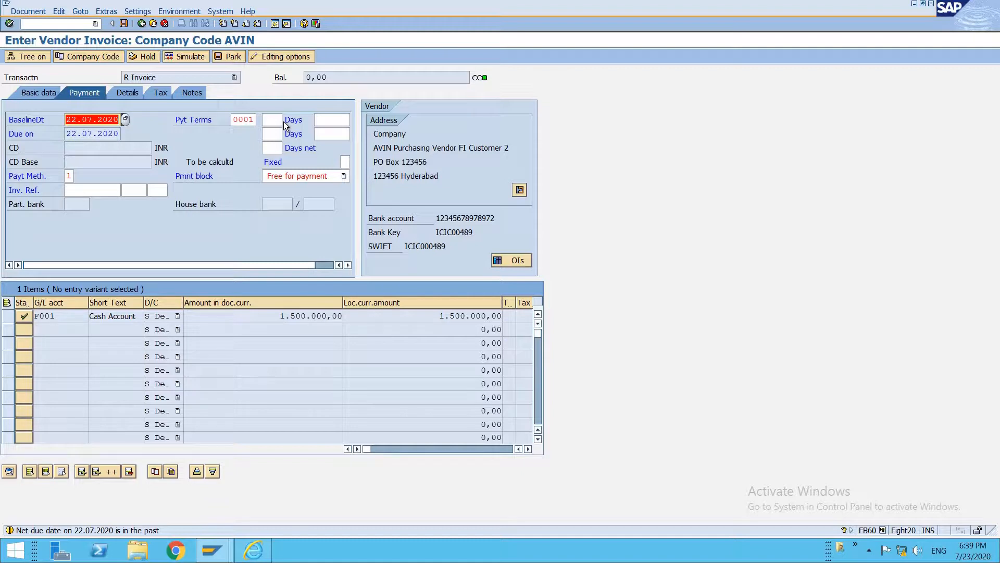
key(Return)
key(Return)
key(Return)
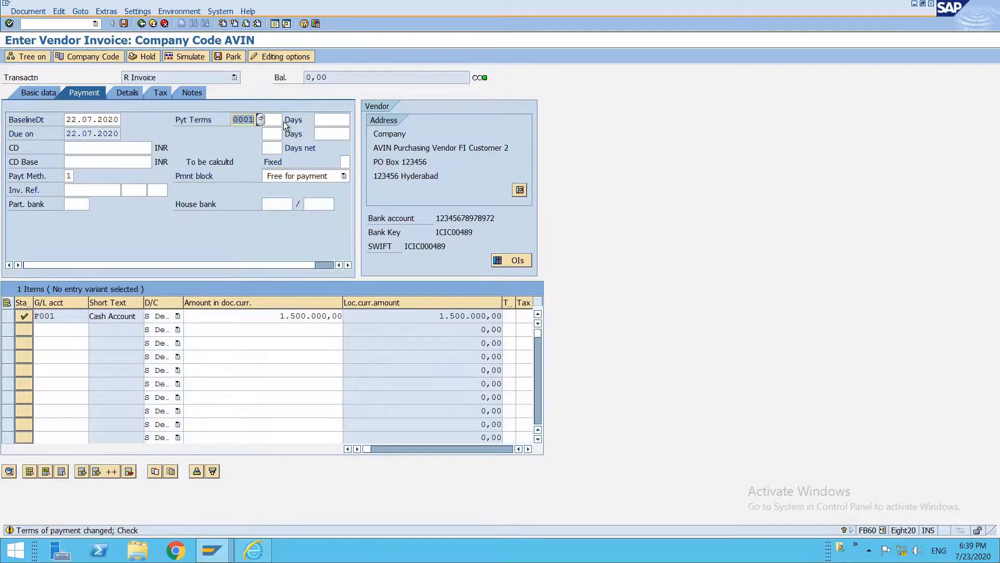
key(Return)
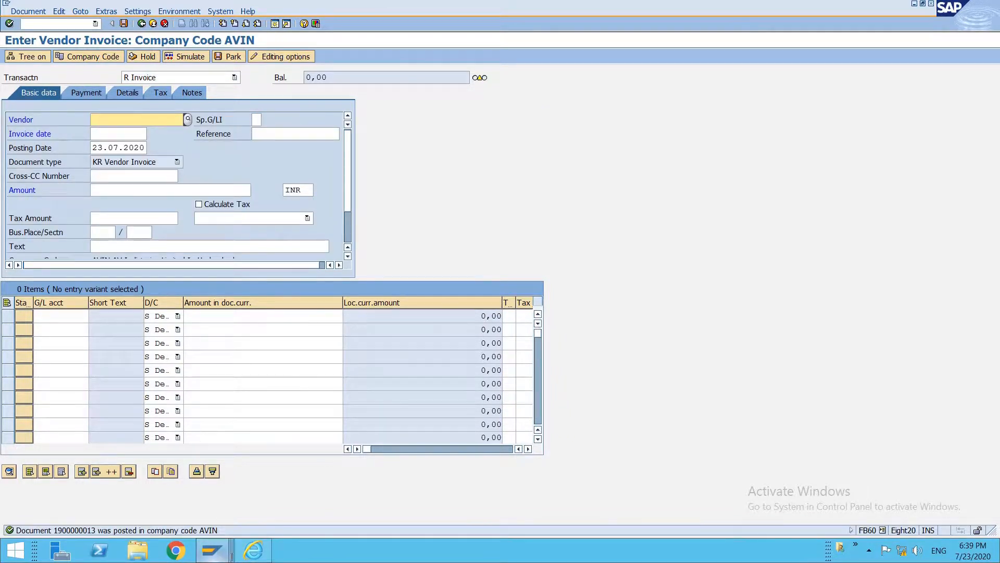
Switch to the automatic payment session and start a new payment run with identification PM1M2 for run date 23.07.2020.
click(211, 550)
click(904, 499)
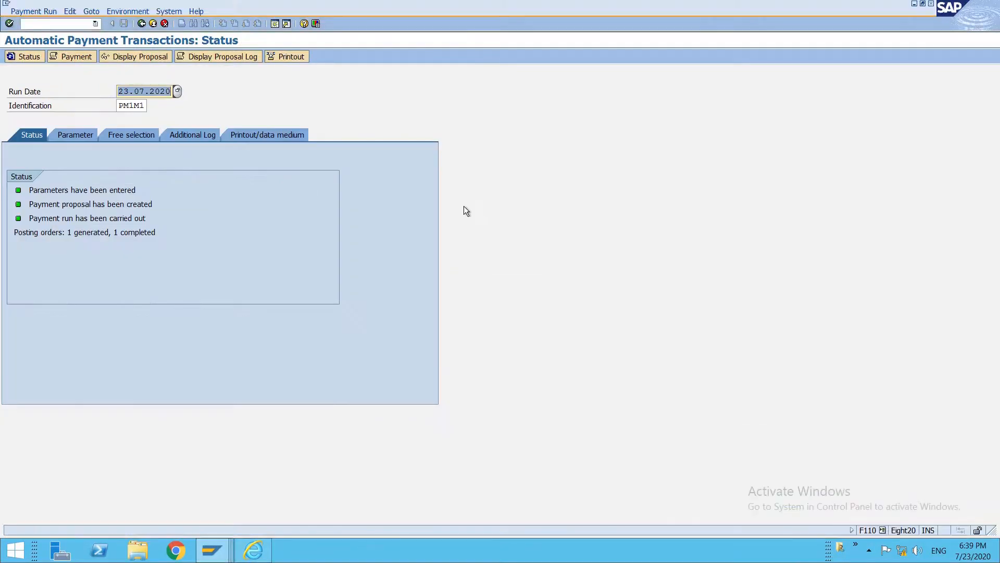
click(142, 108)
key(BackSpace)
text(2)
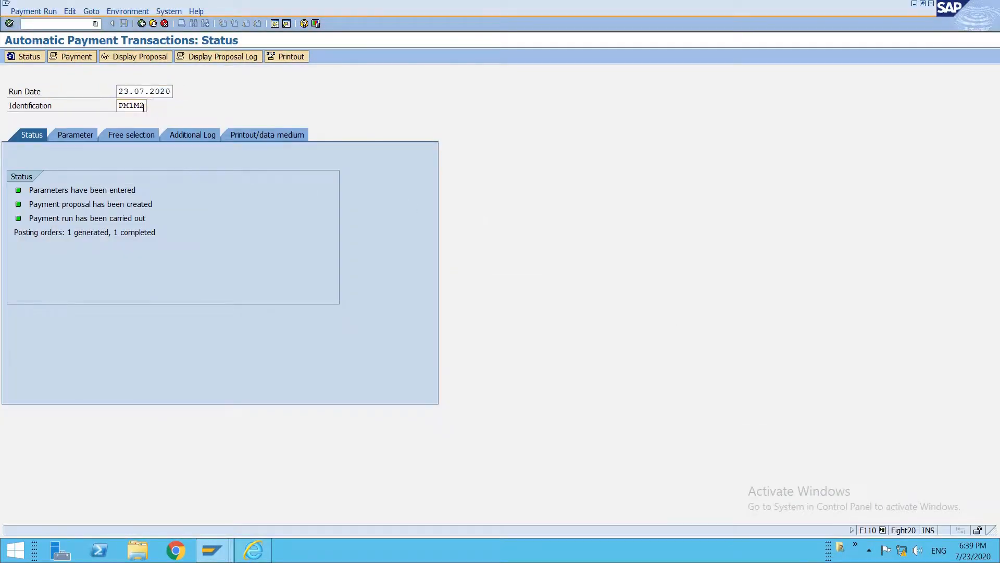
key(Return)
In the run's parameters, enter company code AVIN, payment method 1 and next posting date 30.07.2020.
click(58, 136)
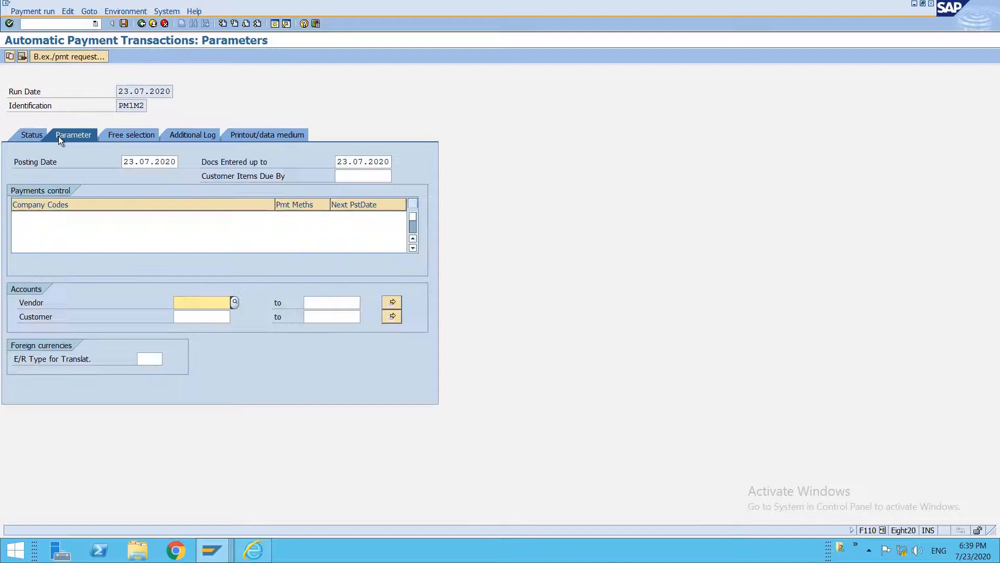
click(54, 219)
text(avin)
key(Tab)
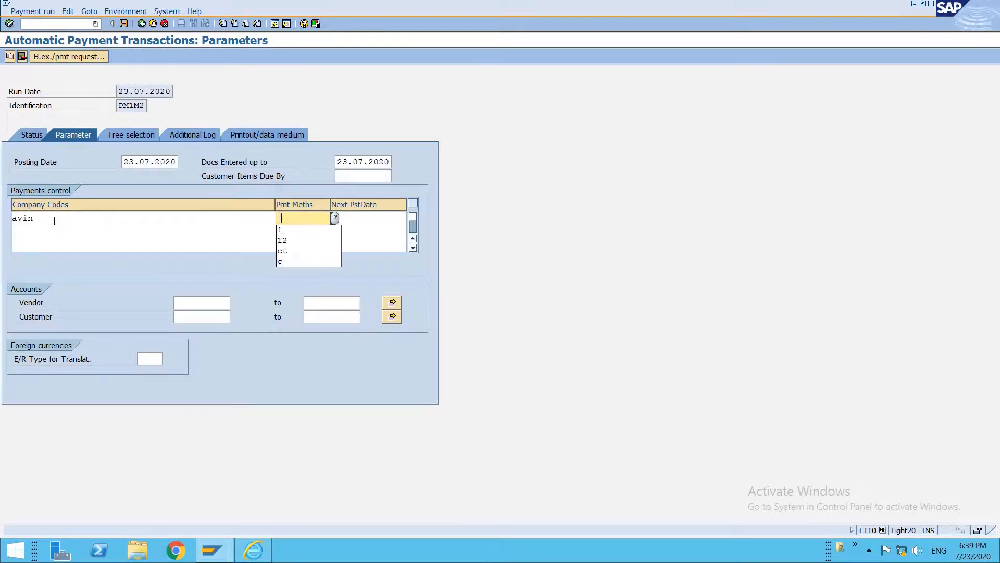
text(1)
key(Tab)
text(30.07.2020)
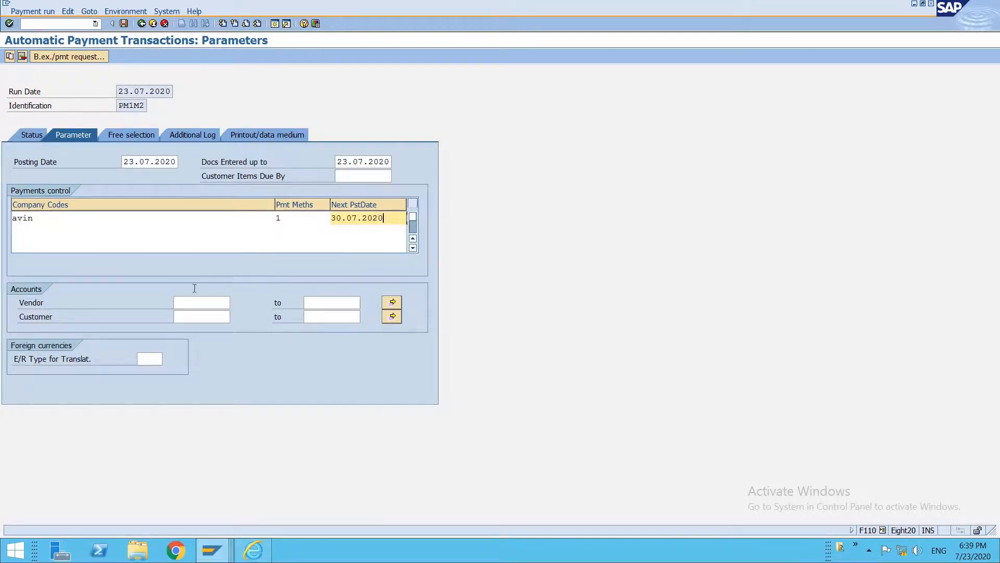
Restrict the run to the invoice's vendor and add a free selection on Document Number with the posted invoice's document number.
click(209, 303)
text(300030)
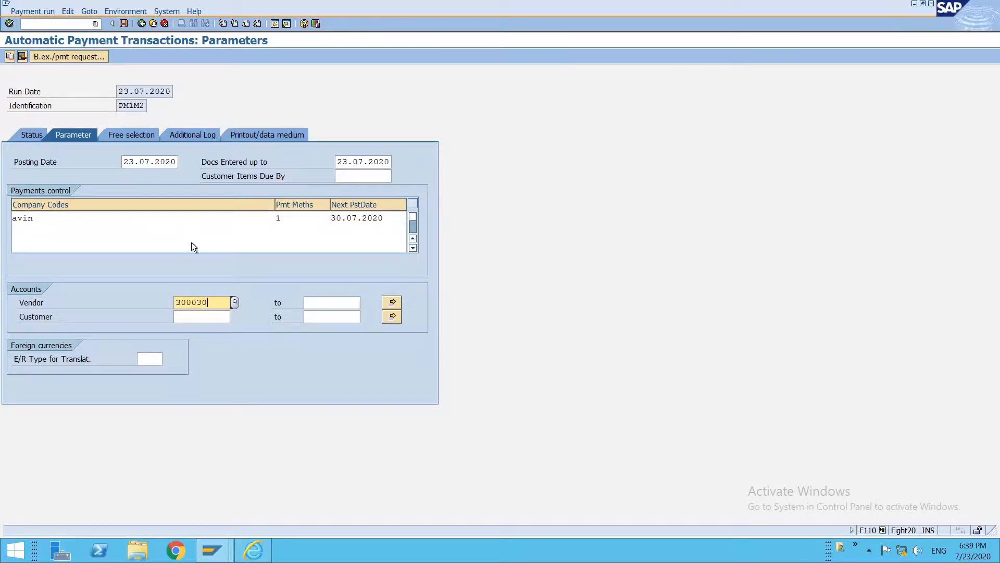
key(alt+Tab)
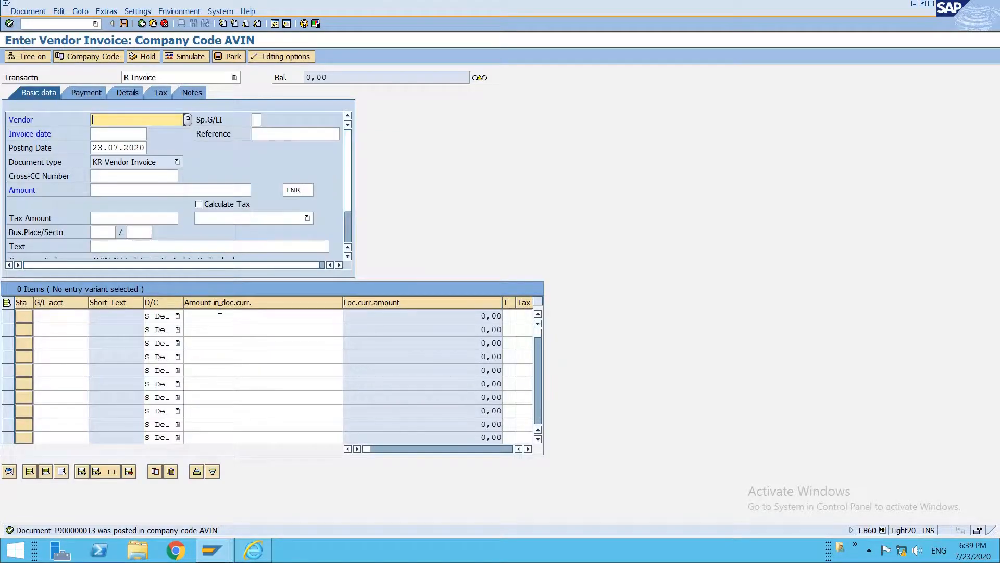
key(alt+Tab)
click(130, 135)
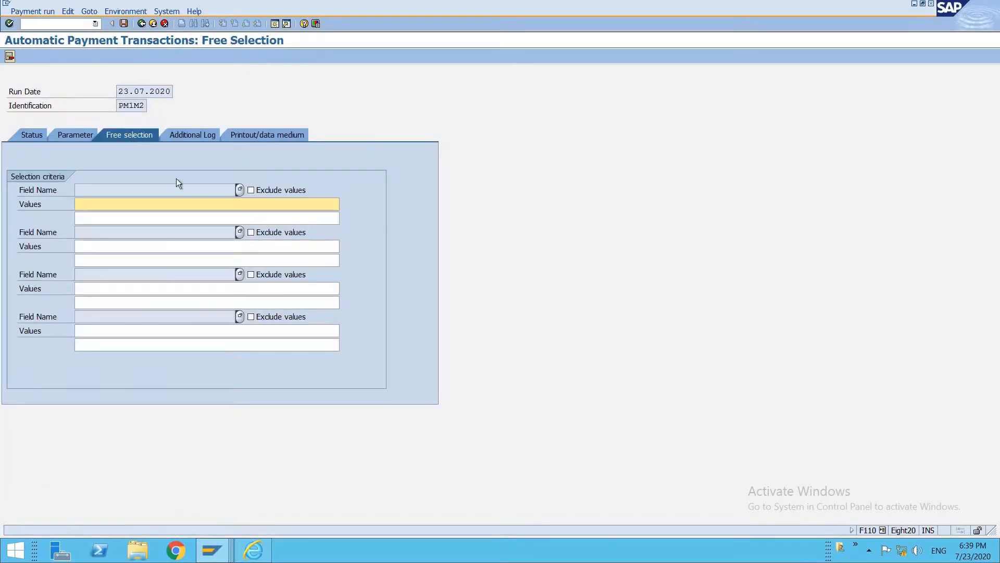
click(238, 192)
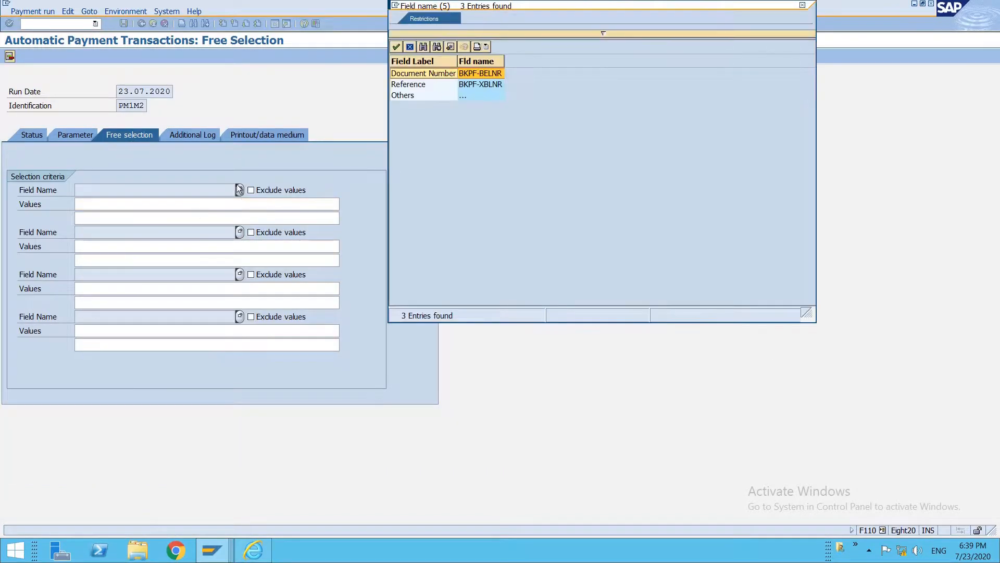
double_click(411, 79)
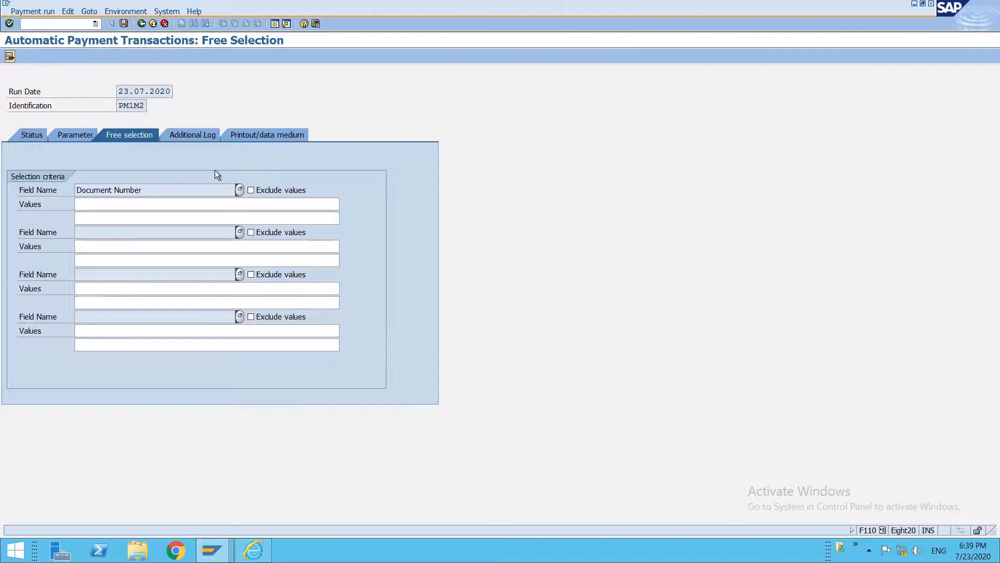
click(190, 203)
text(1900000013)
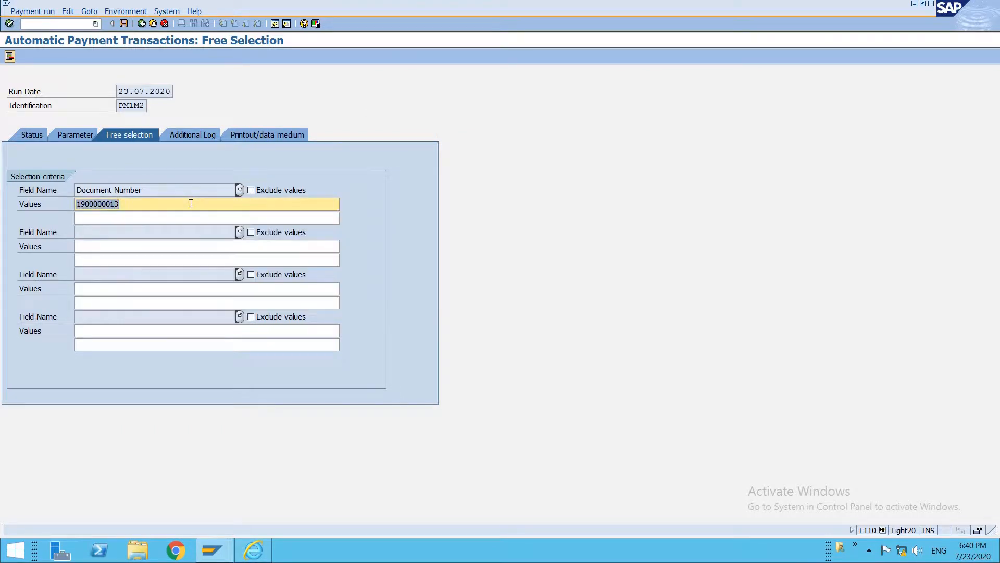
Enable additional logging for Due Date Check, Payment Method Selection in All Cases and Line Items of the Payment Documents.
click(190, 134)
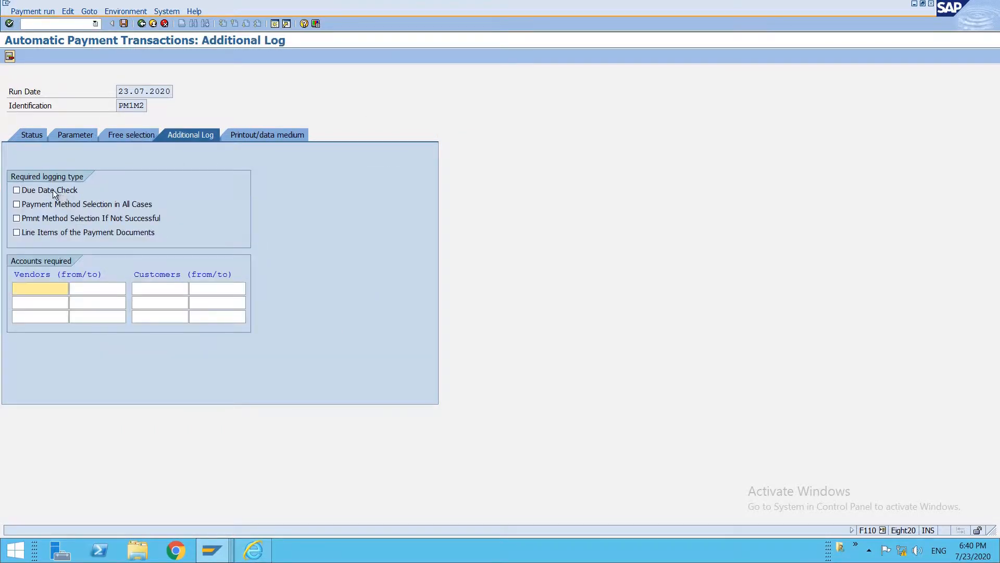
click(54, 191)
click(54, 204)
click(55, 232)
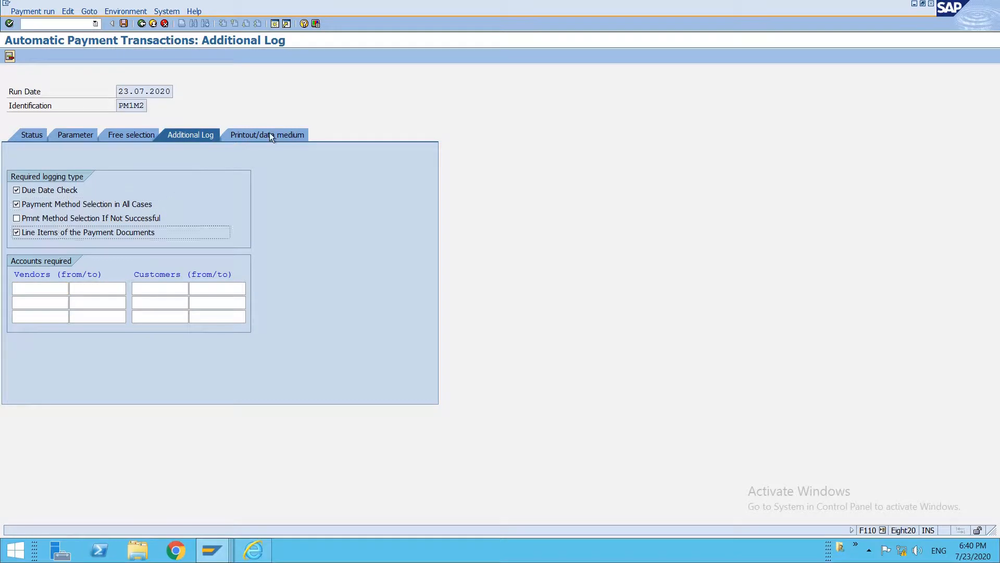
Assign variant RTGS01 to print program RFFOEDI1 and save the parameters of run PM1M2.
click(268, 135)
click(187, 197)
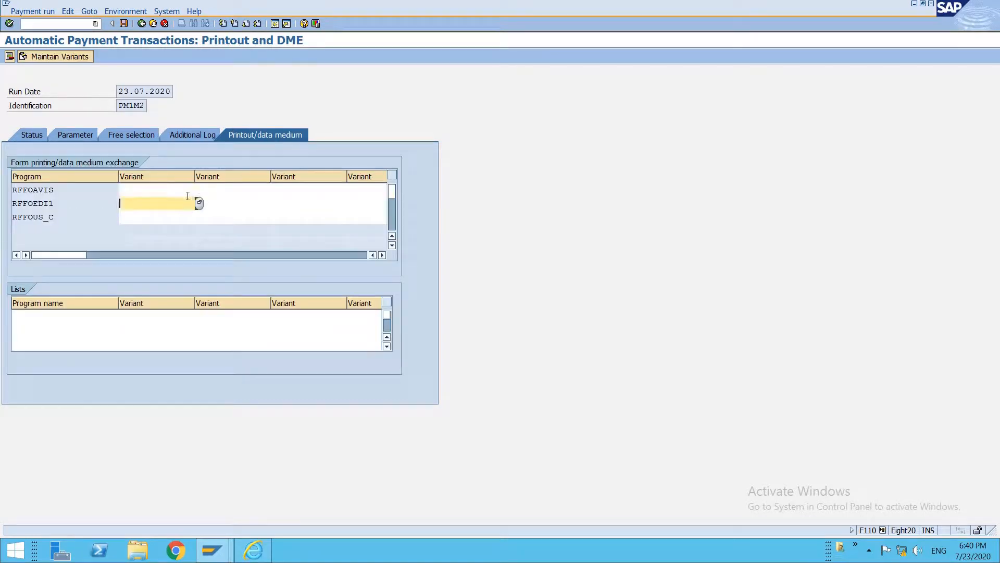
text(RTGS01)
key(ctrl+a)
click(39, 135)
key(Return)
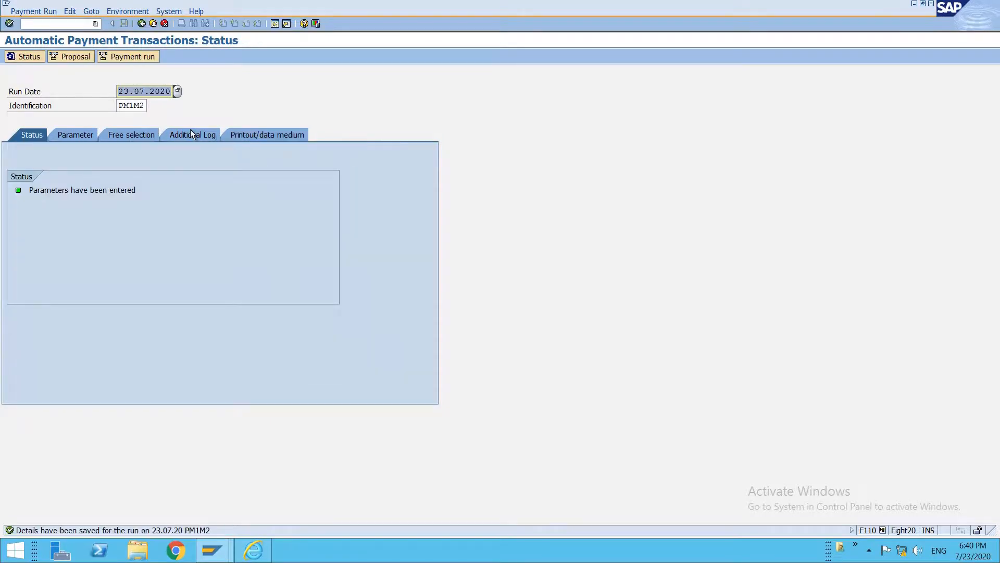
Schedule the payment proposal for PM1M2 with immediate start and display the created proposal.
click(83, 58)
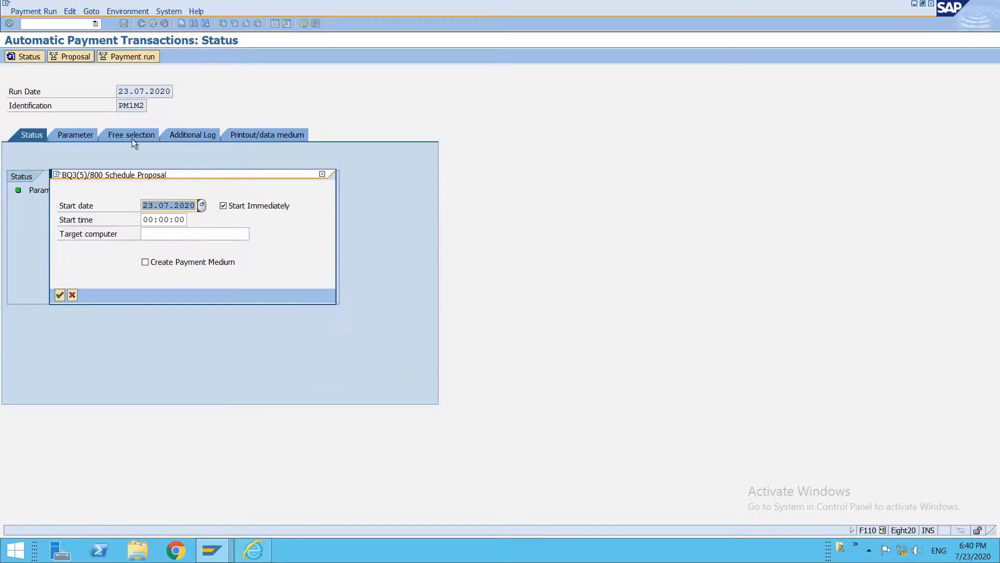
click(59, 295)
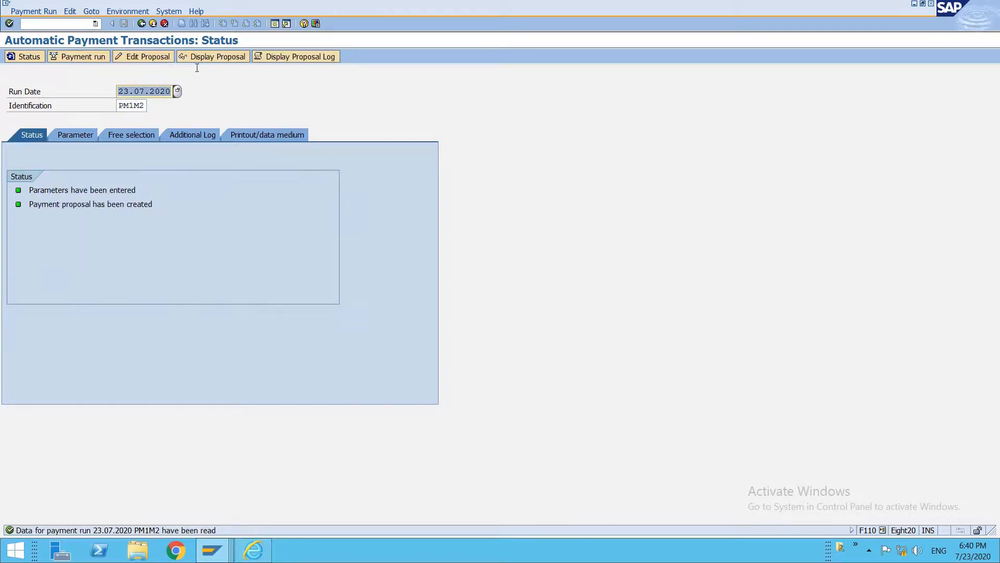
click(201, 61)
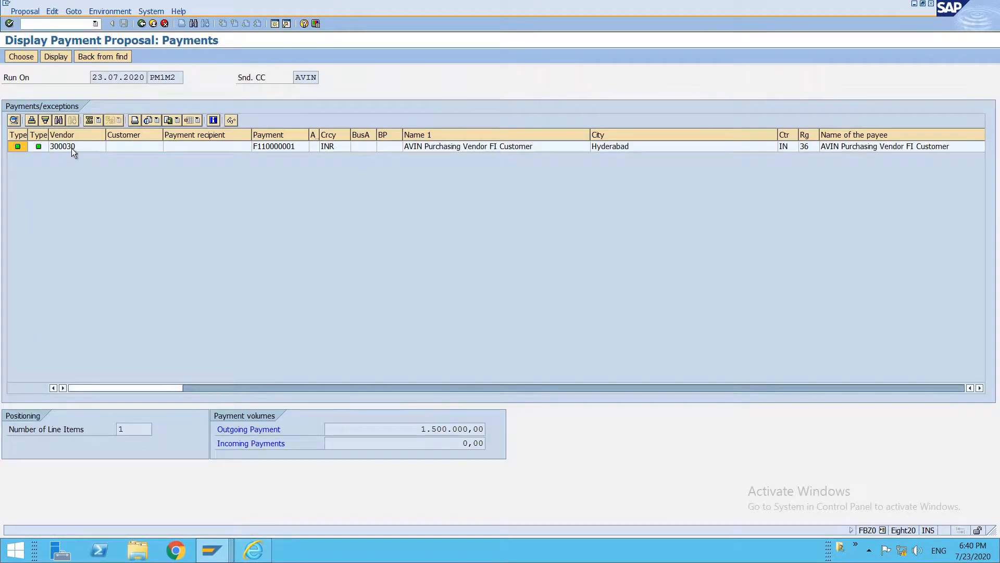
Open the vendor's payment in the proposal and examine which house bank was selected for the invoice.
double_click(72, 148)
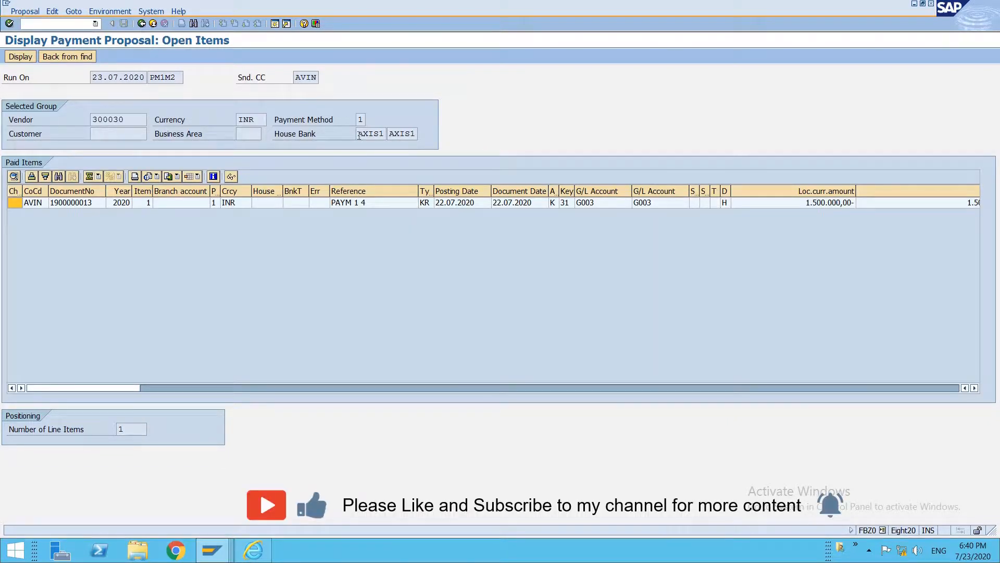
drag(358, 133, 395, 132)
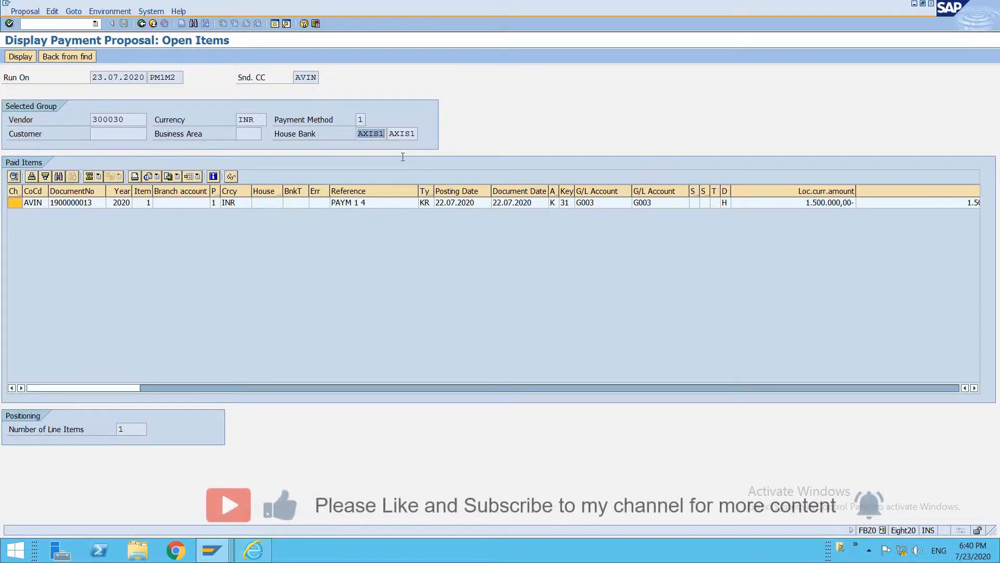
key(alt+Tab)
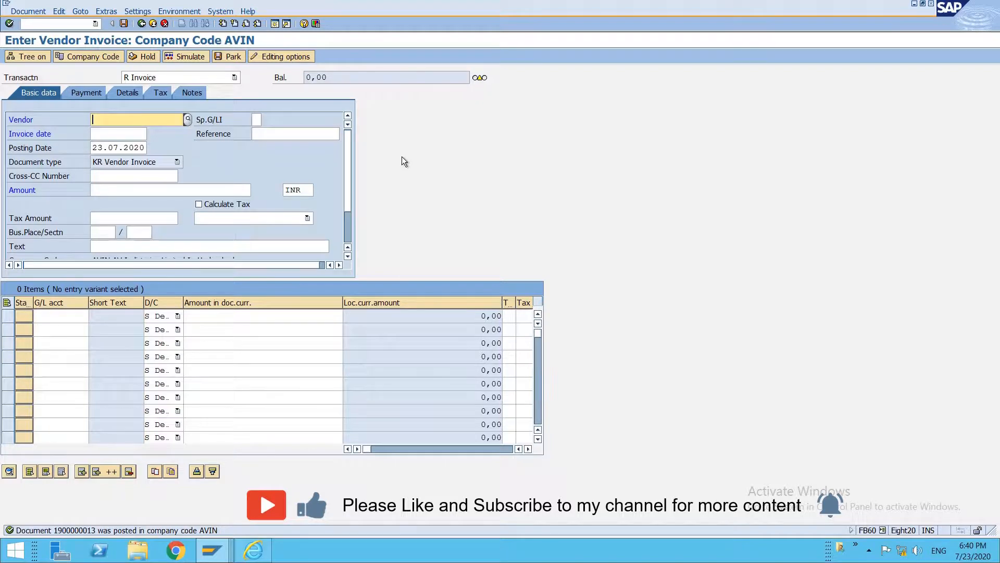
key(alt+Tab)
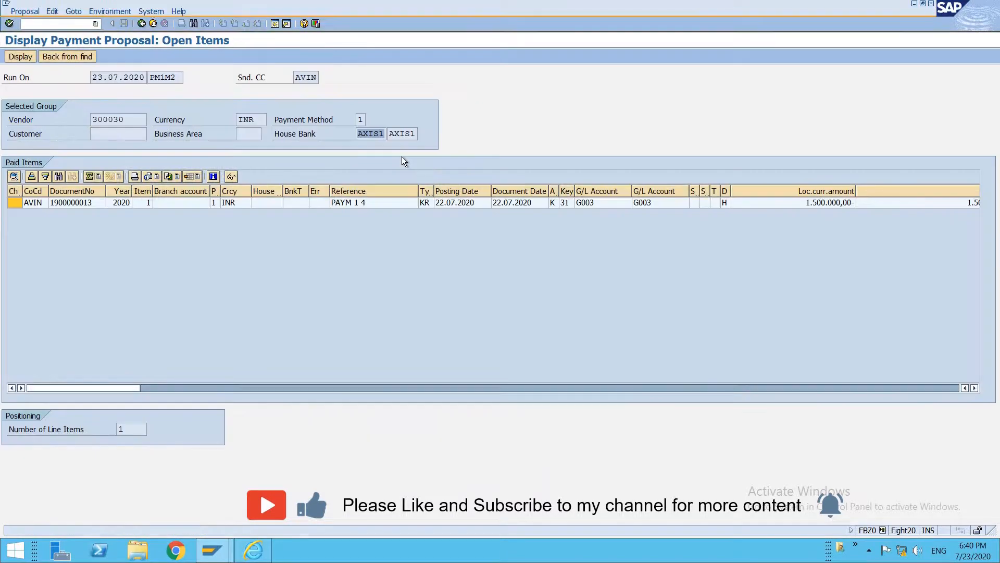
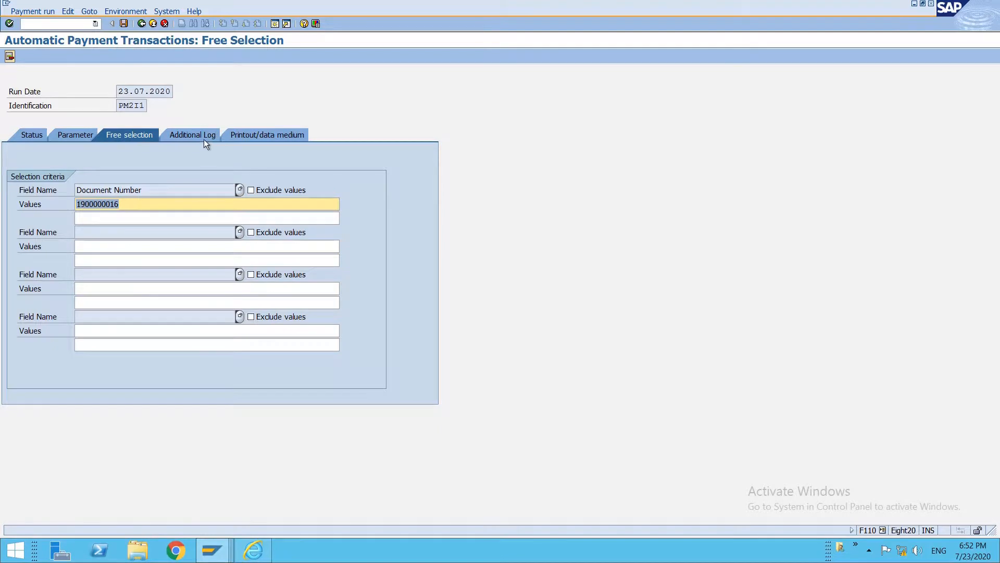
For run PM2I1, activate the due date check, payment method selection in all cases and payment document line item logs.
click(199, 134)
click(50, 190)
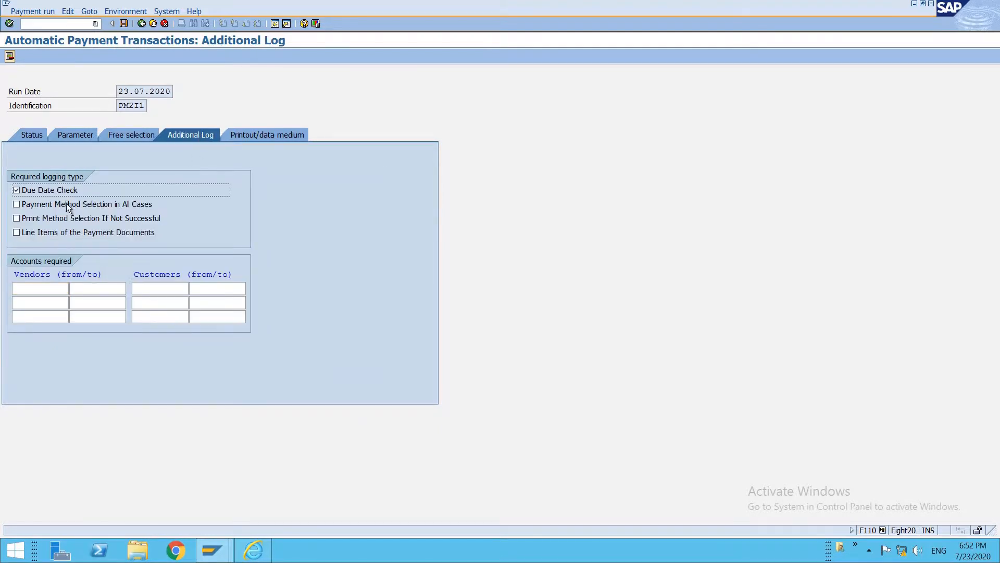
click(67, 205)
click(78, 232)
Assign variant RTGS01 to print program RFFOEDI1 and save the parameters of run PM2I1.
click(264, 134)
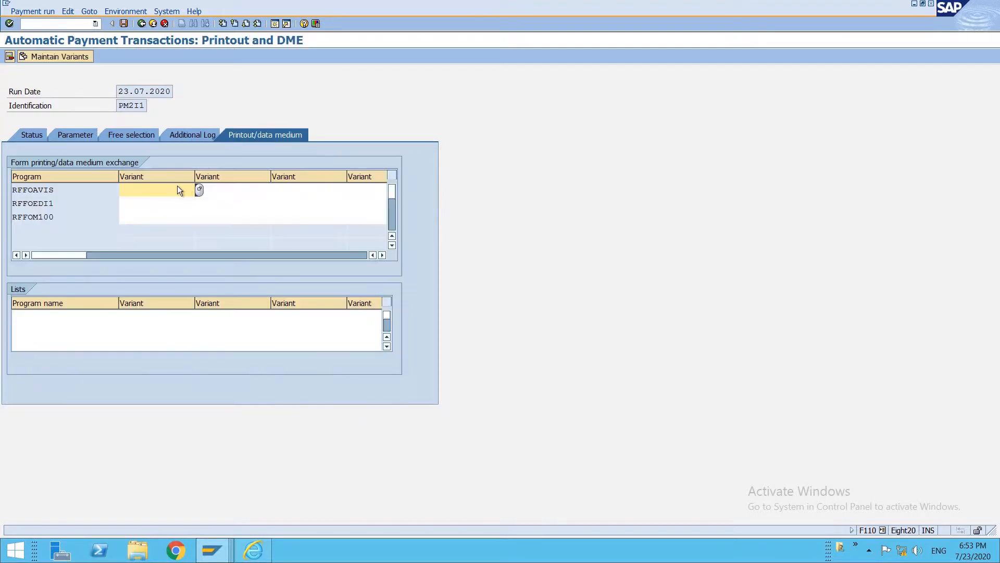
key(Down)
text(RTGS01)
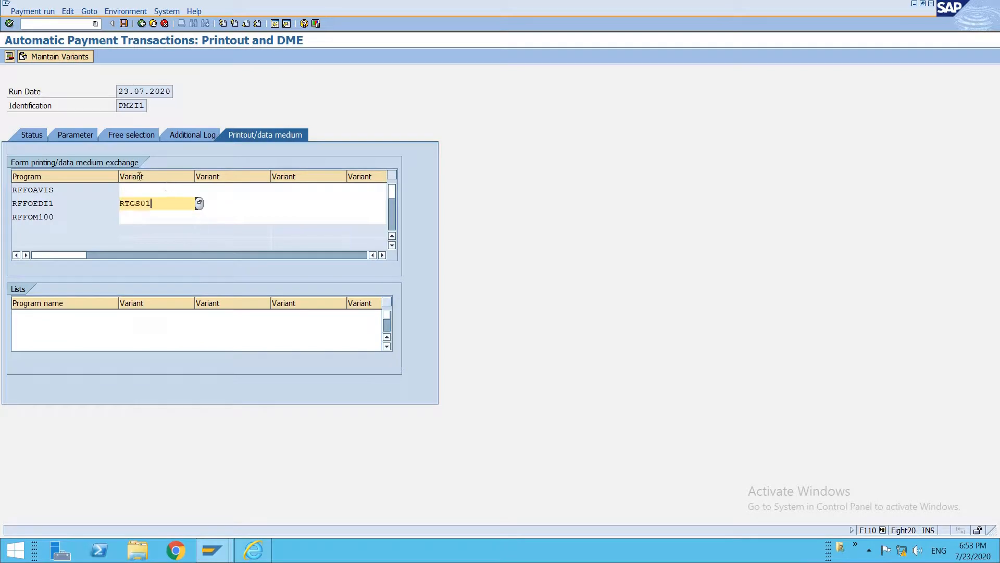
key(F3)
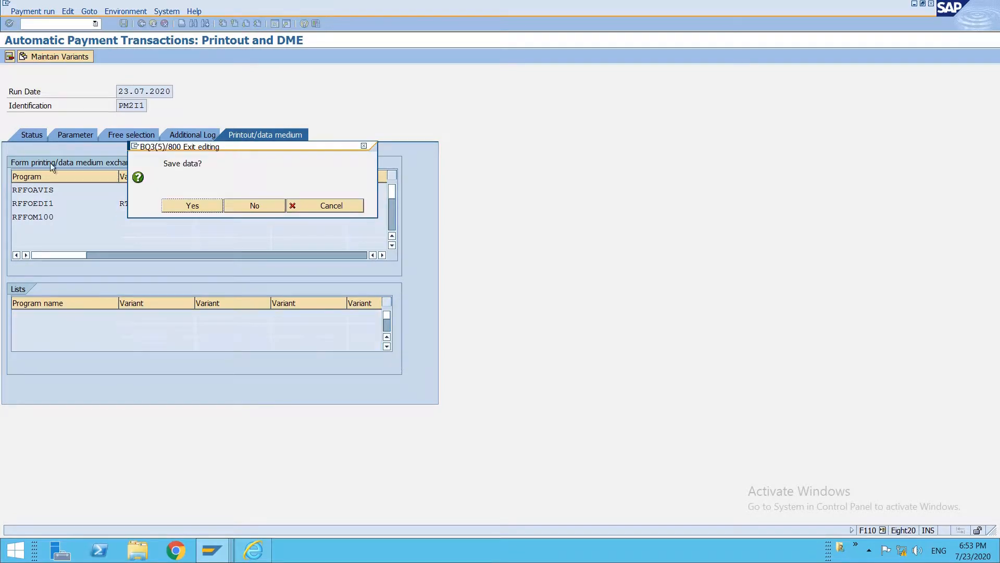
click(177, 204)
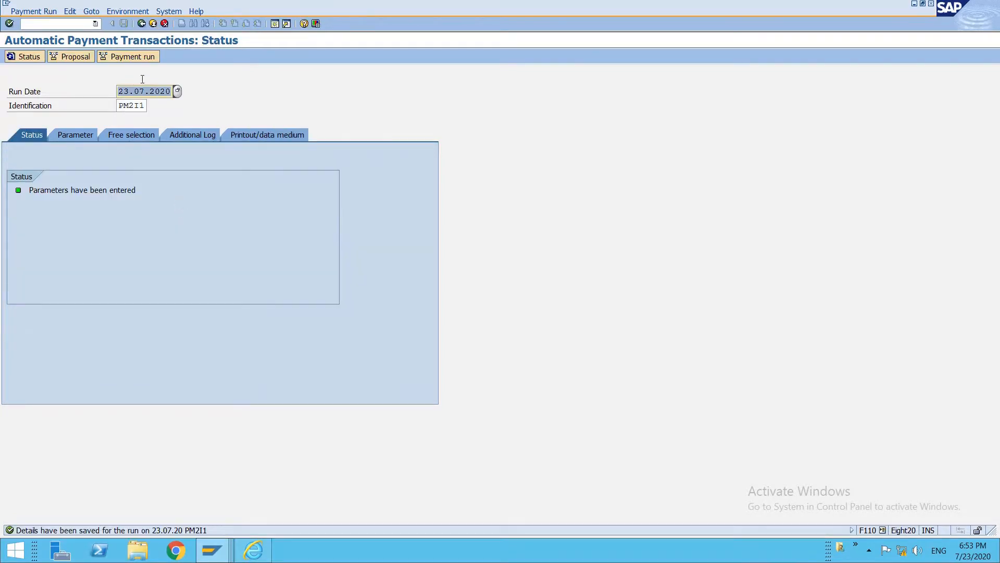
Schedule the payment proposal for PM2I1 to start immediately and display it once created.
click(56, 54)
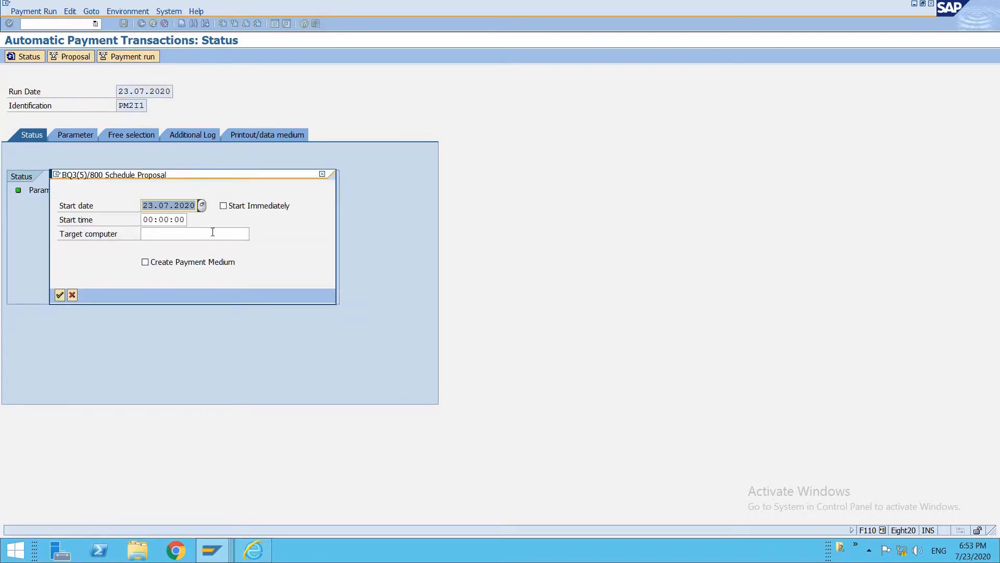
click(245, 208)
key(Return)
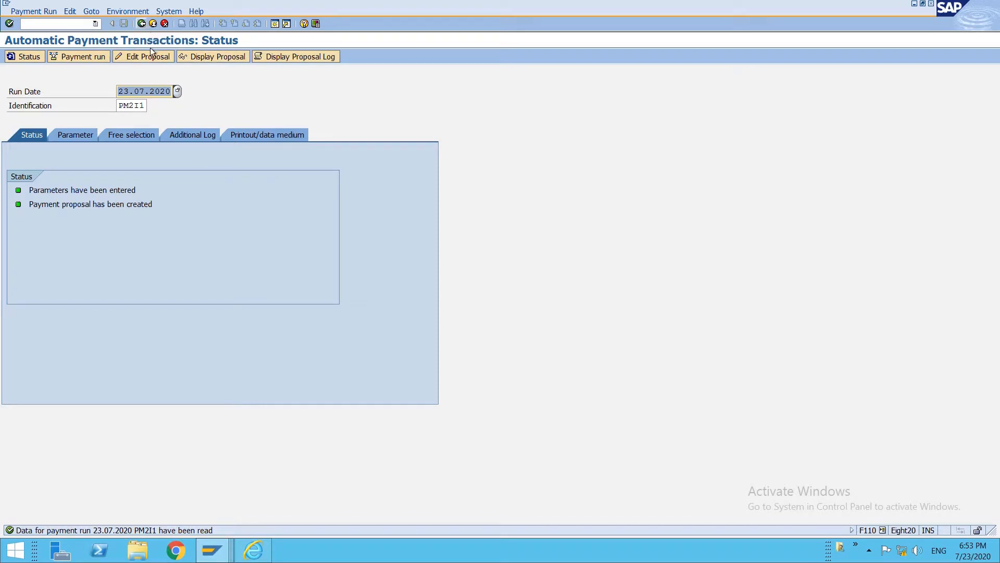
click(201, 60)
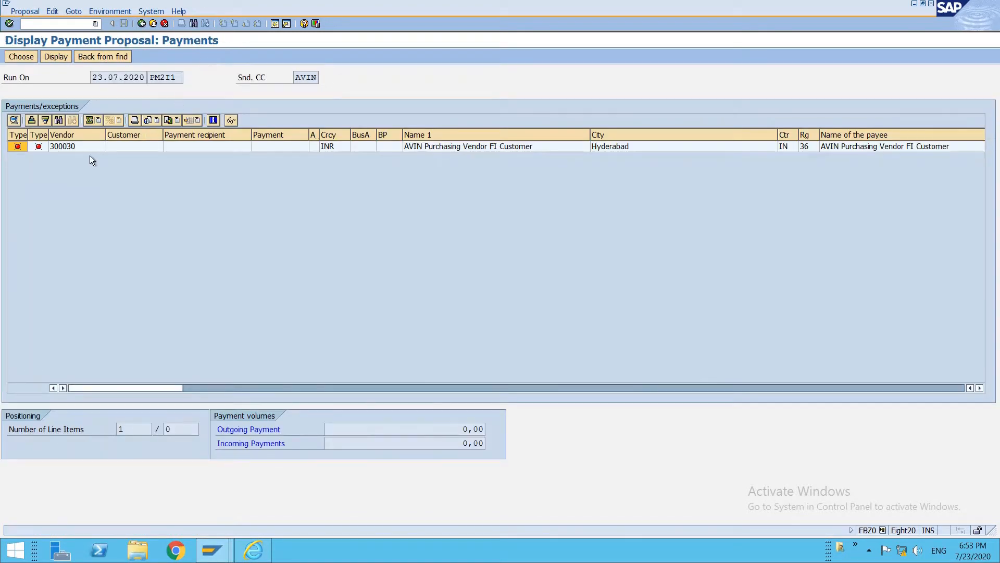
Examine the note on the vendor's exception item in the PM2I1 proposal and return to the run's status.
double_click(86, 146)
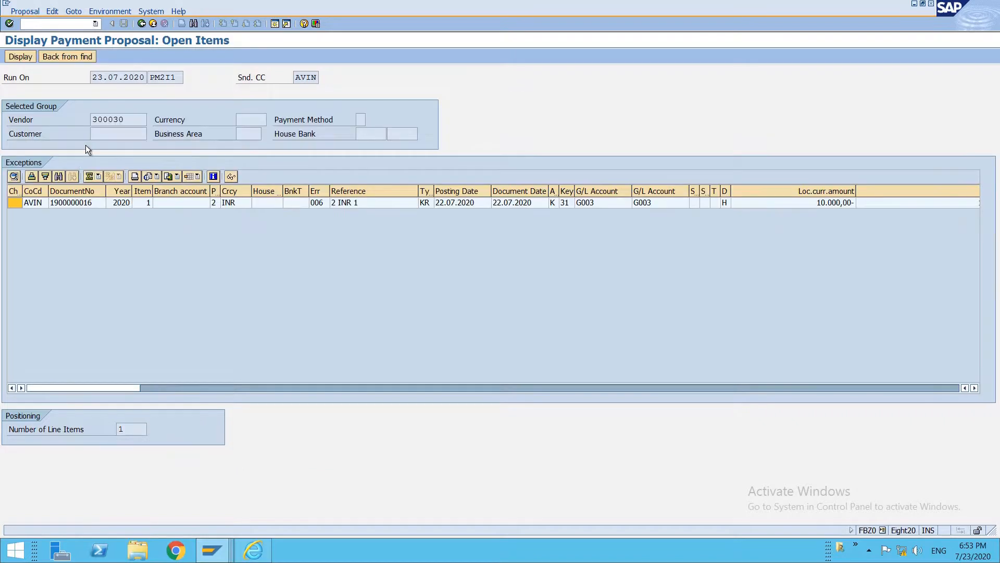
double_click(90, 202)
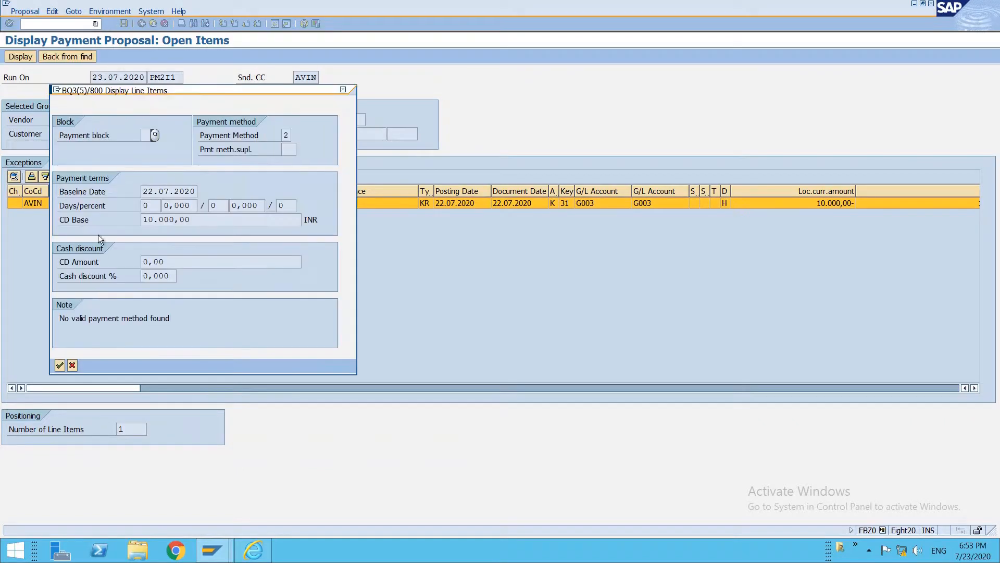
drag(61, 319, 194, 319)
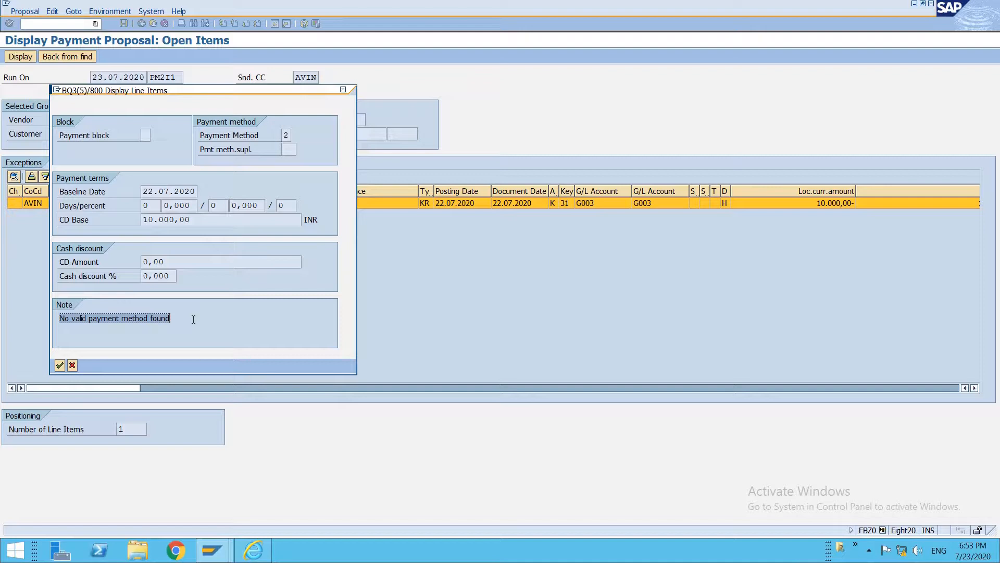
key(Return)
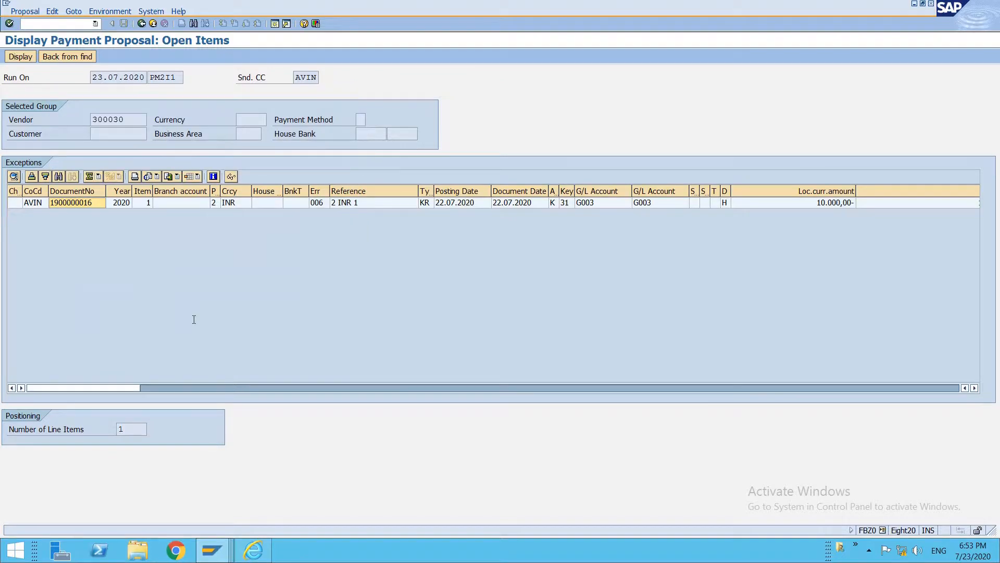
key(F3)
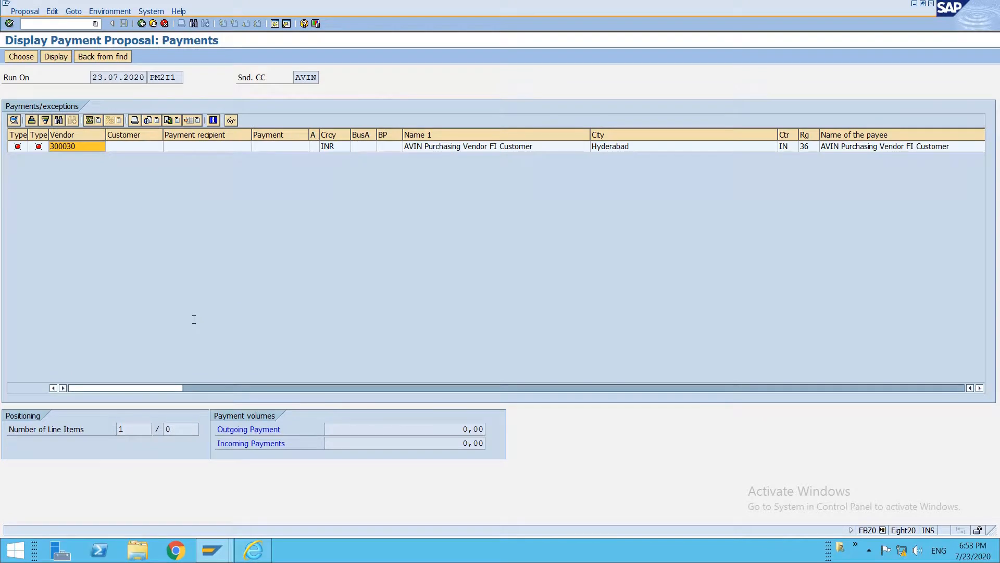
key(F3)
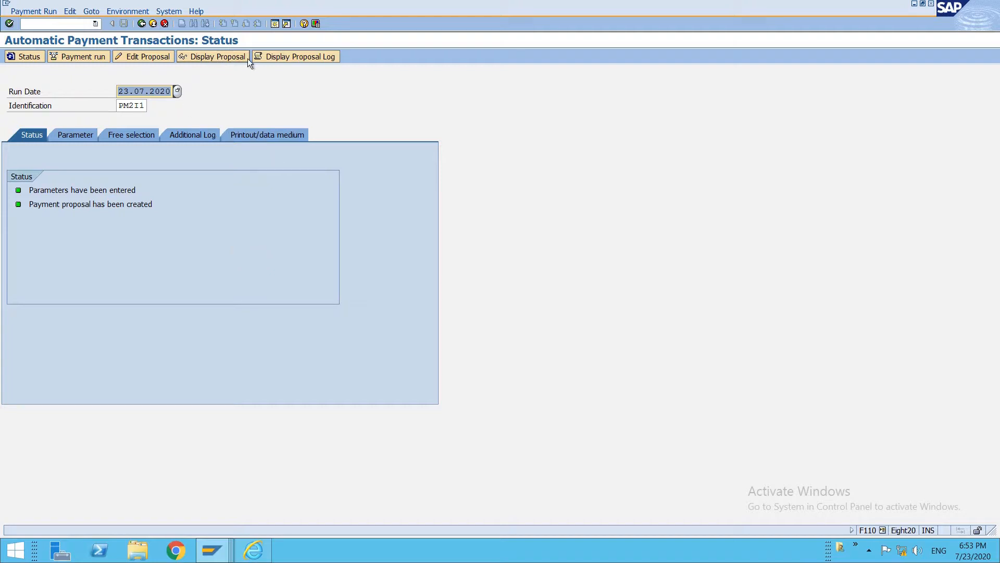
Review the proposal log of PM2I1 for the messages about payment method 2 and return to the status.
click(277, 58)
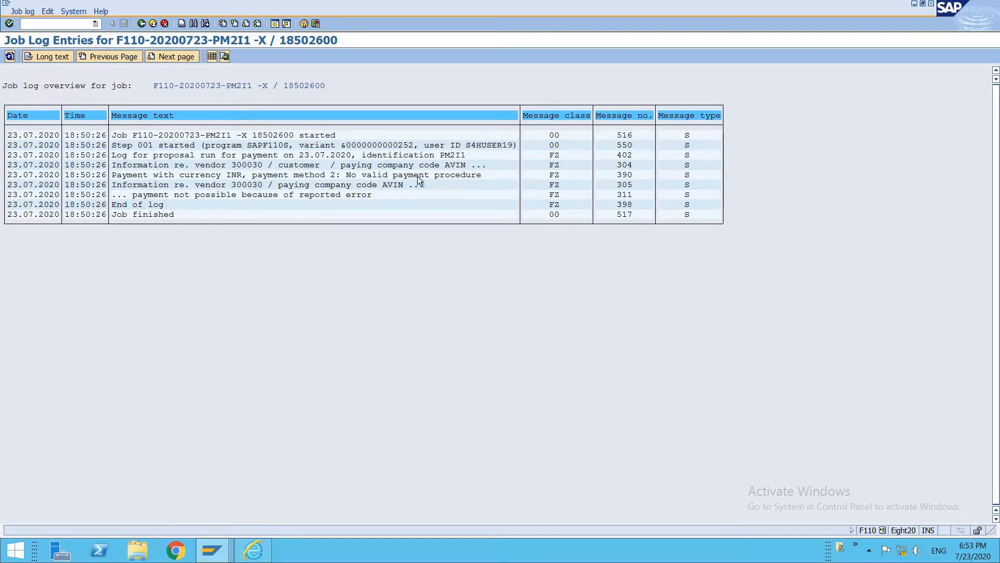
key(F3)
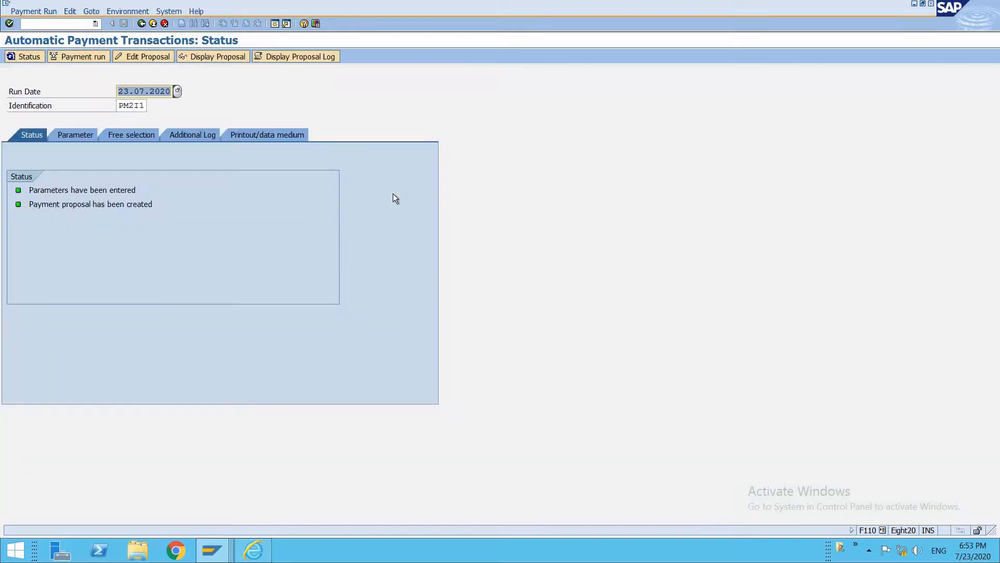
Switch to the vendor's business partner record and add a bank detail with ID INR1, country IN and bank key ICIC00489.
mouse_move(218, 552)
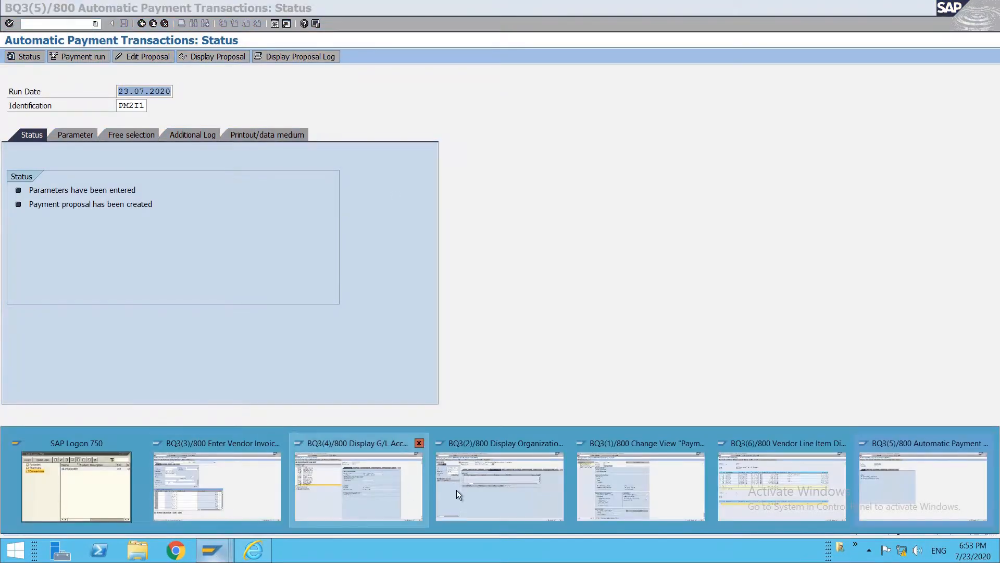
mouse_move(391, 486)
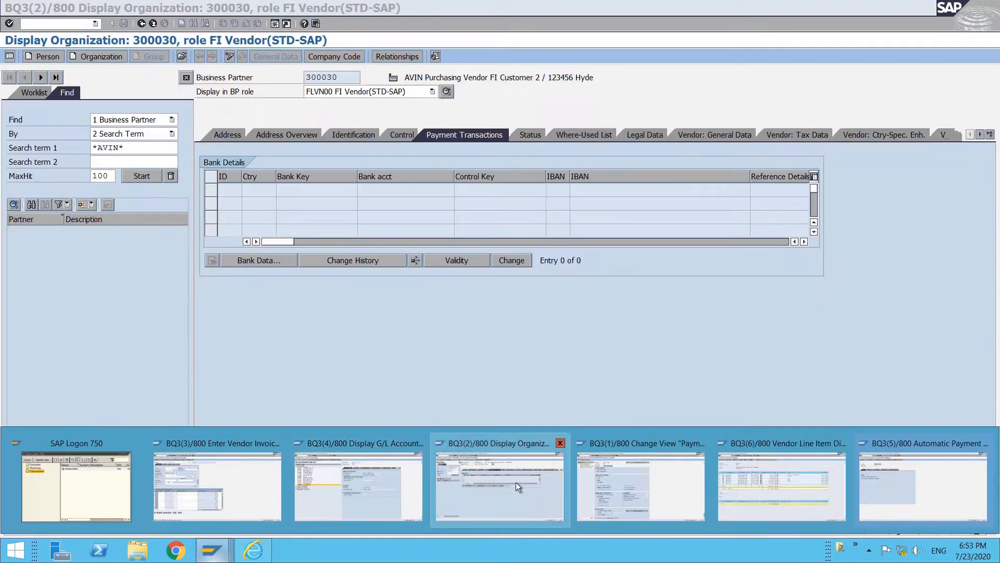
click(516, 483)
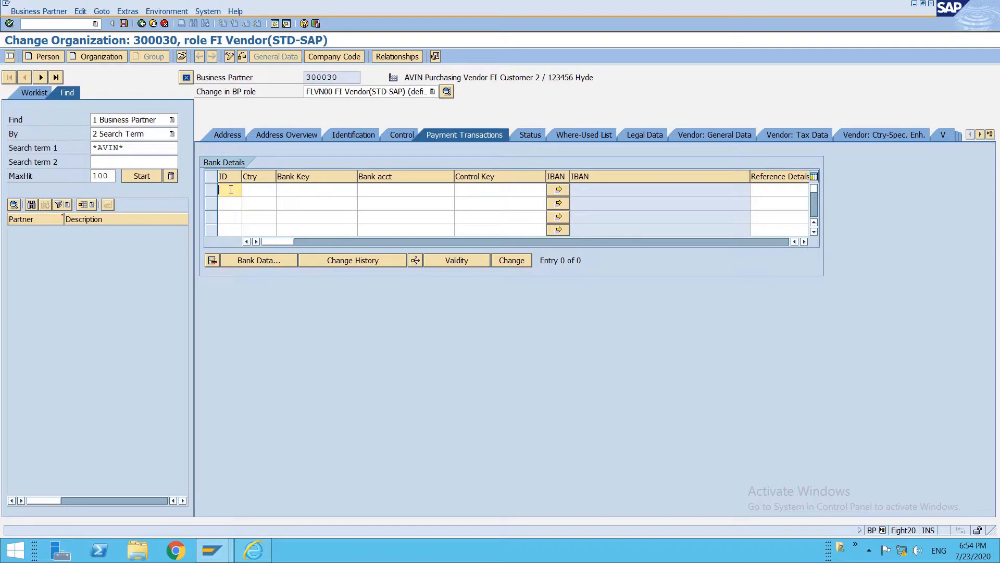
text(INR1)
key(Tab)
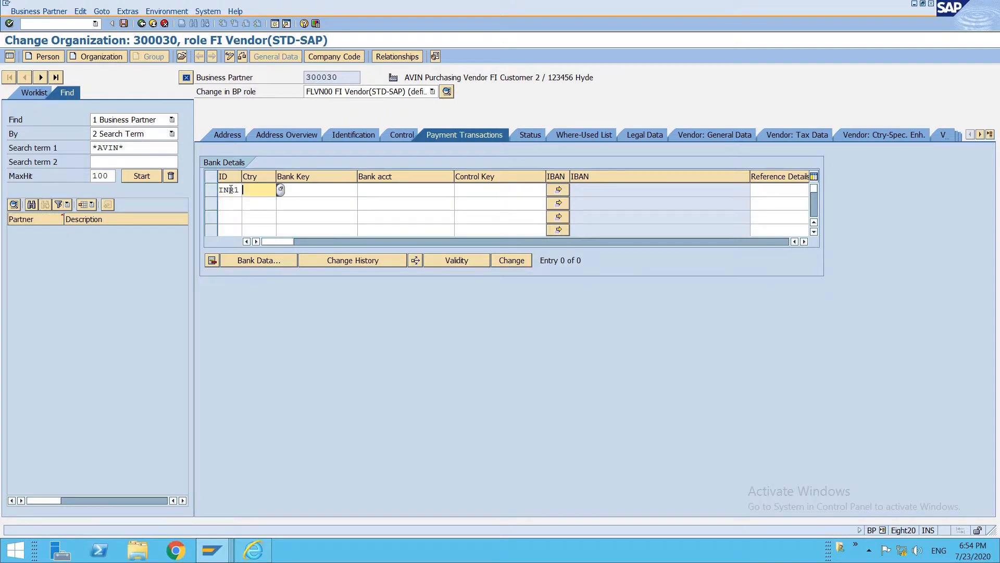
text(IN)
key(Tab)
text(ICIC00489)
key(Tab)
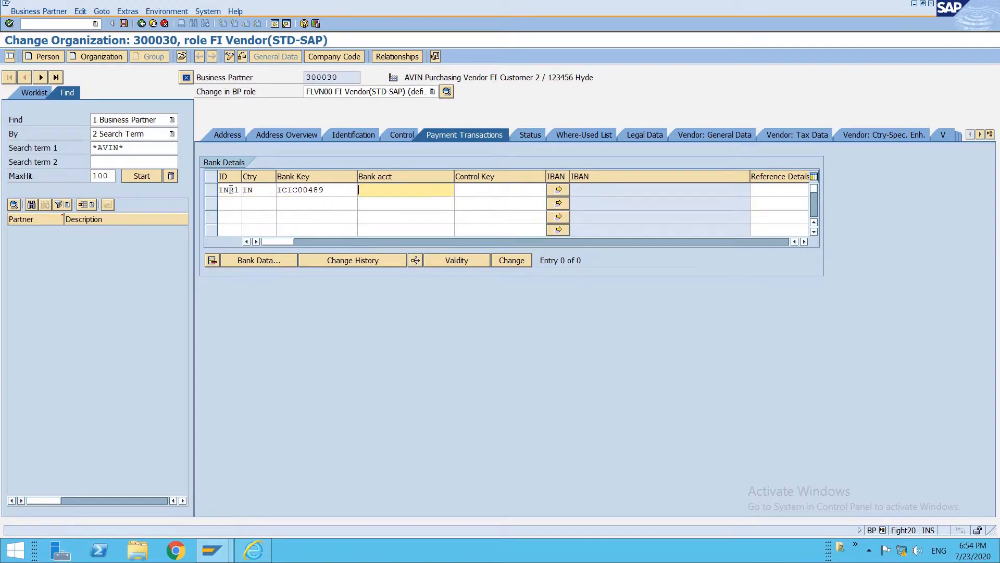
Fill in the bank account number for the vendor's INR1 bank detail and save the business partner.
key(Down)
key(Return)
key(Return)
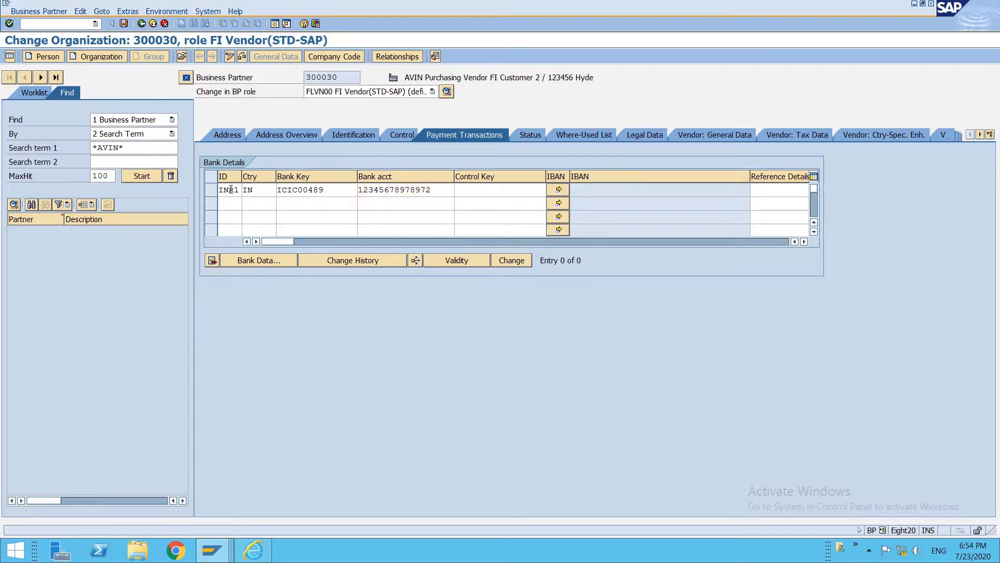
key(ctrl+s)
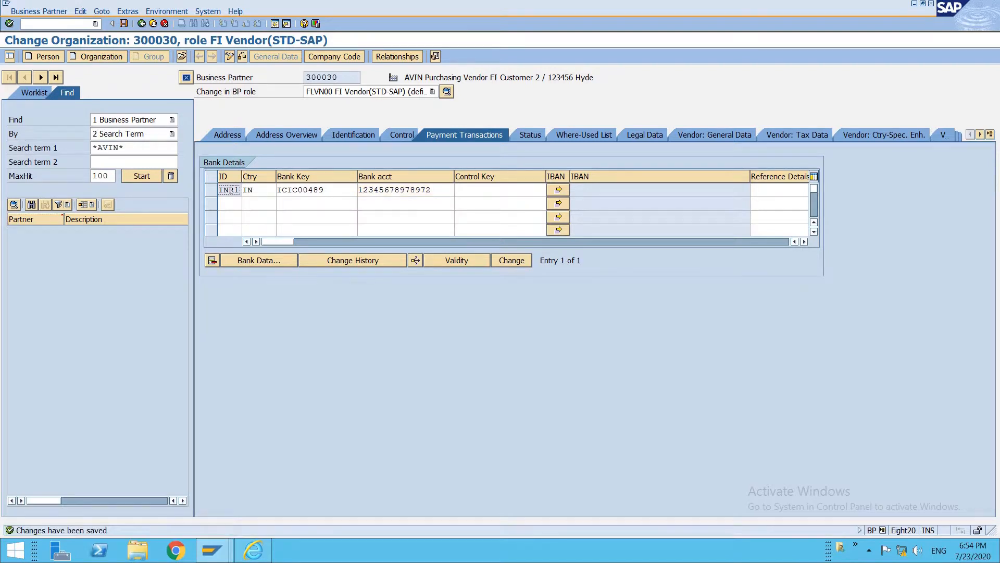
Return to the automatic payment run PM2I1 and delete its existing payment proposal.
key(alt+Tab)
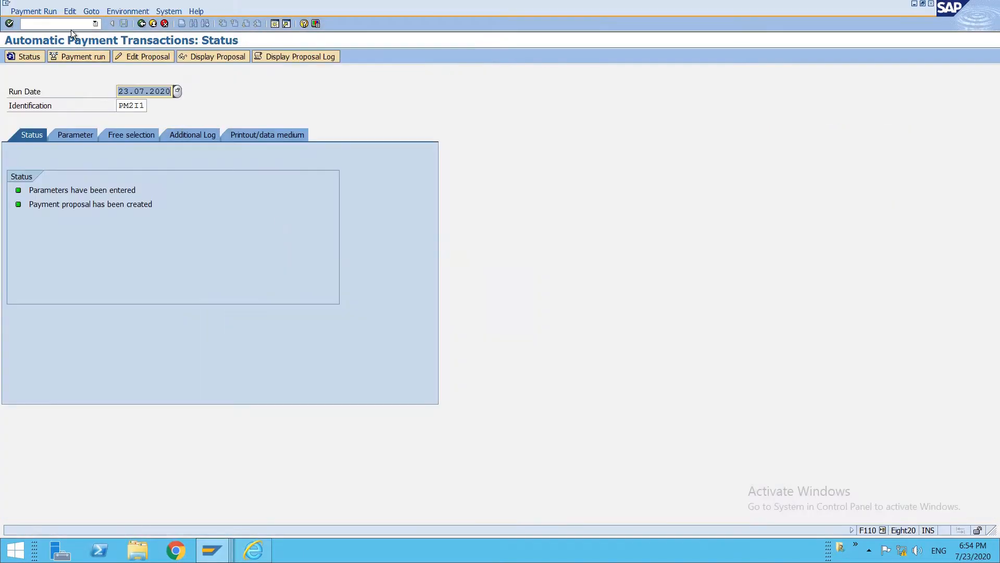
click(70, 11)
mouse_move(134, 34)
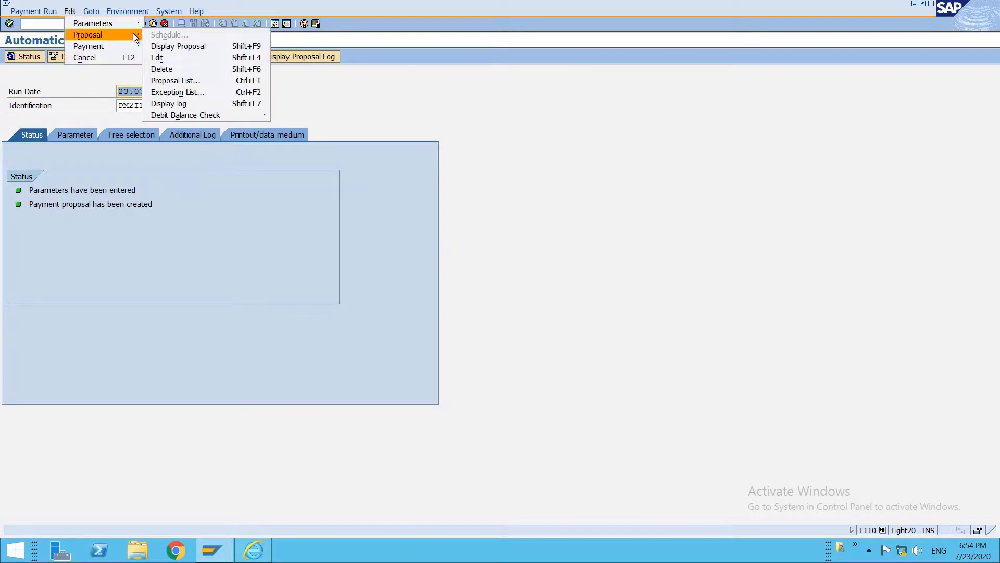
click(170, 68)
click(204, 208)
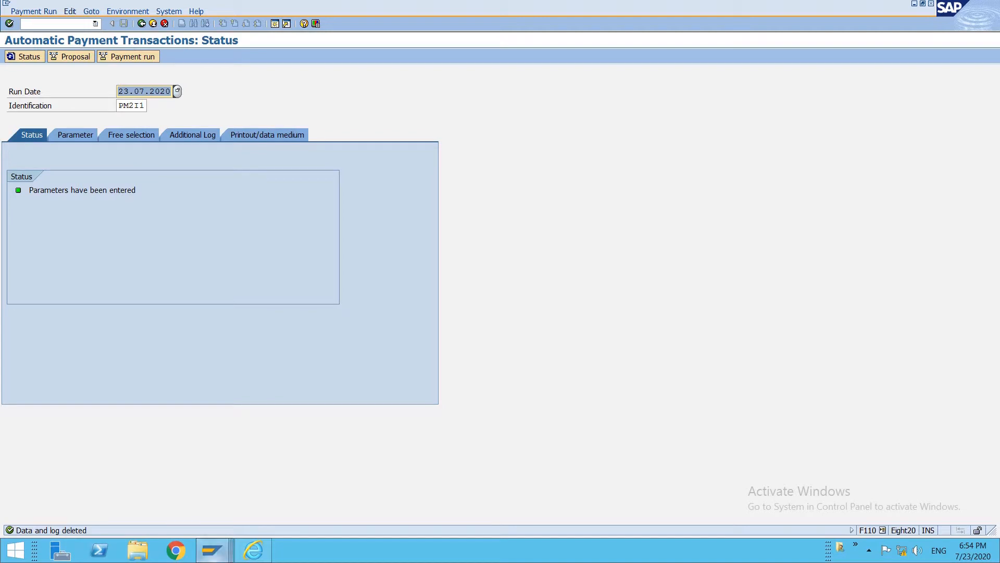
Schedule a new payment proposal for run PM2I1.
click(69, 10)
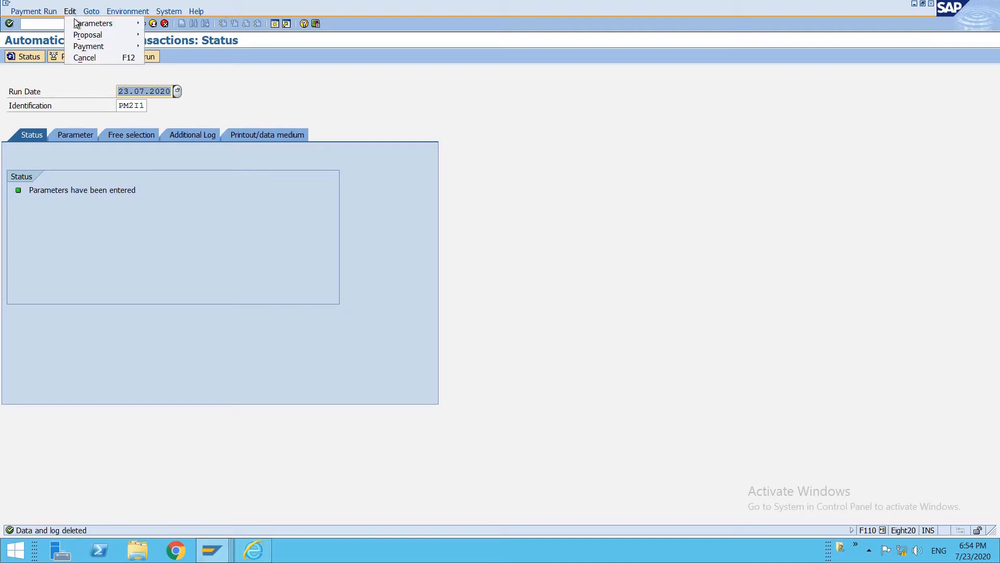
click(79, 102)
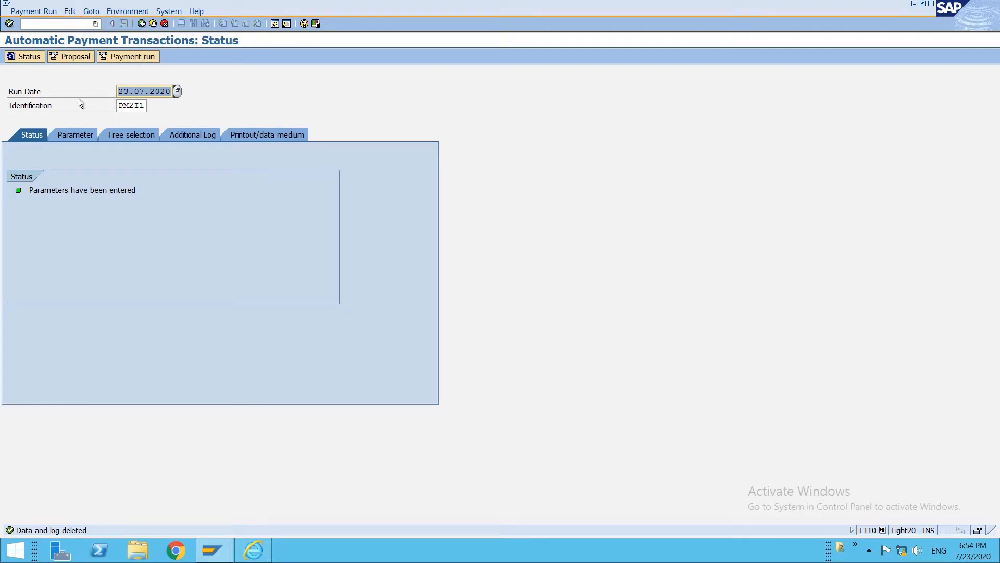
click(71, 58)
key(Return)
key(Return)
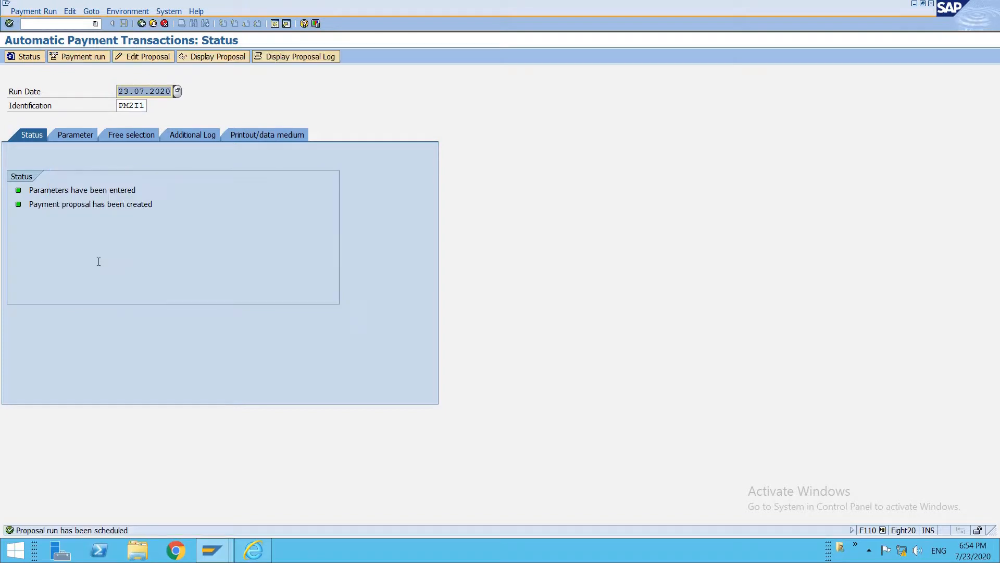
Display the new PM2I1 proposal and check the payment method and house bank chosen for the vendor's paid item.
click(208, 61)
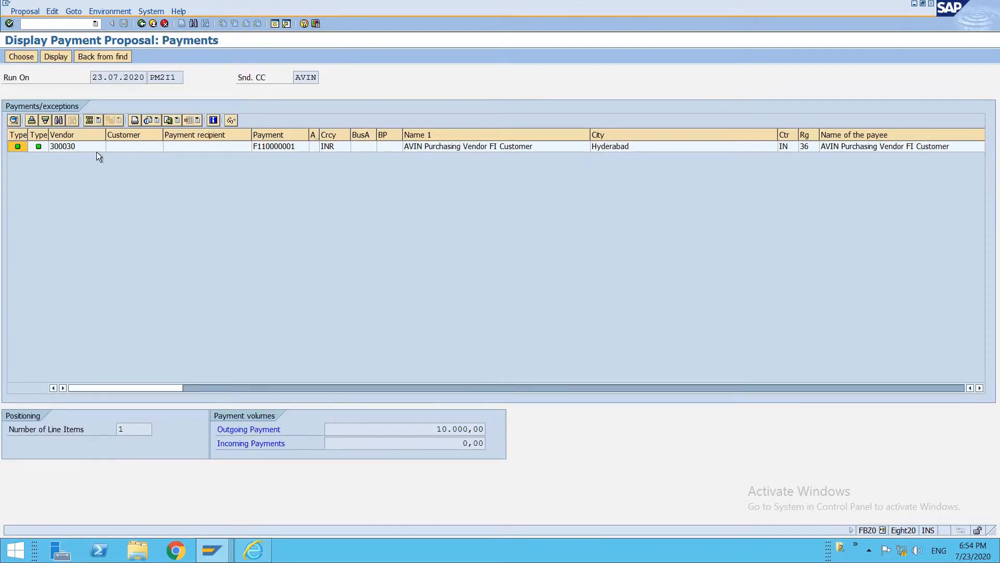
double_click(96, 151)
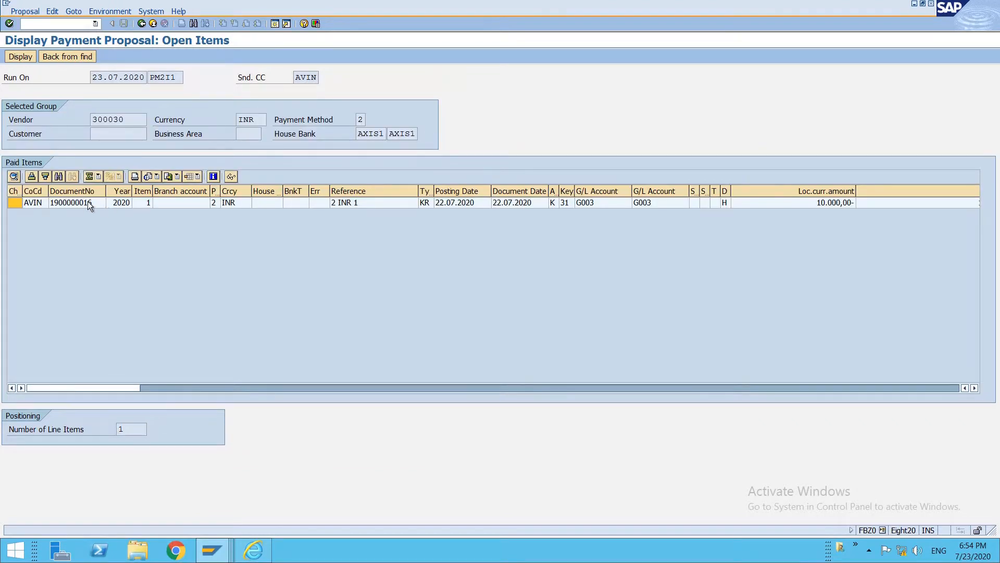
click(89, 203)
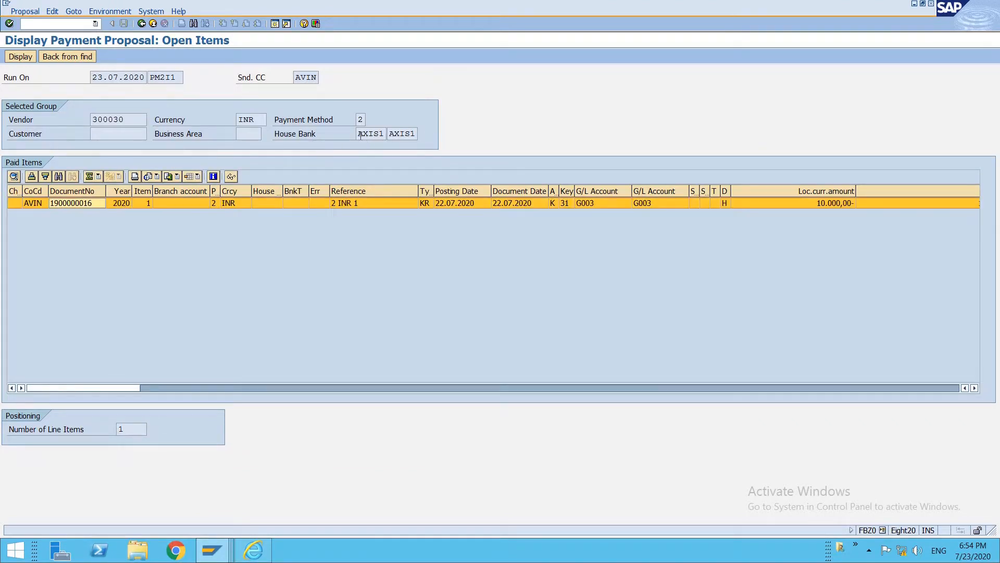
drag(361, 135, 403, 133)
Switch to the payment program configuration, open bank determination and locate paying company code AVIN.
click(212, 550)
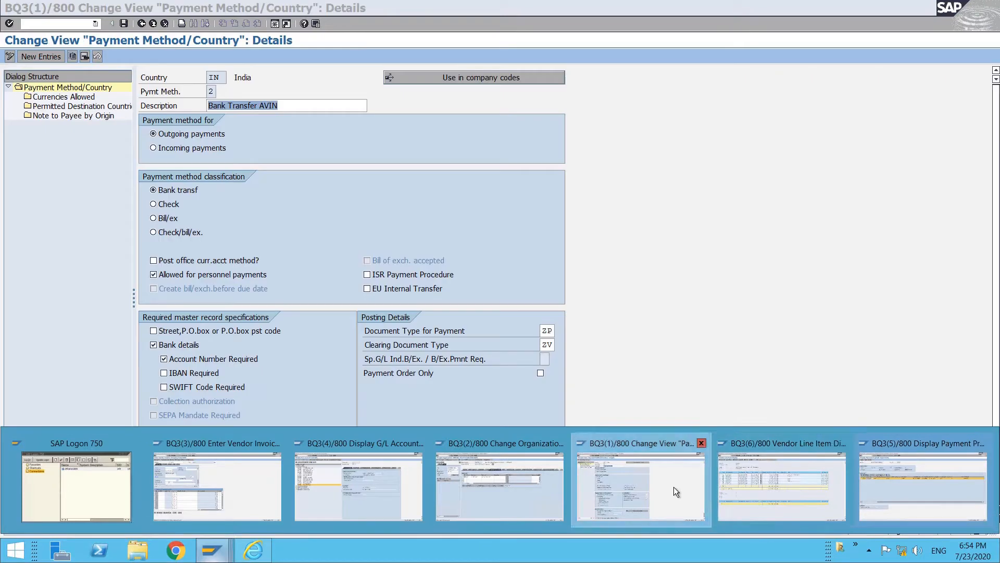
click(673, 487)
key(F3)
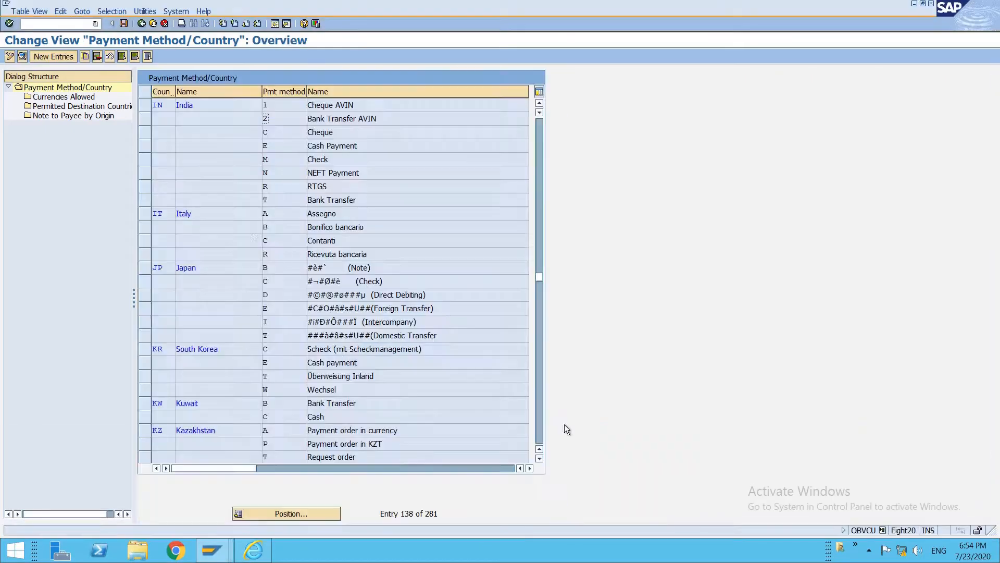
key(F3)
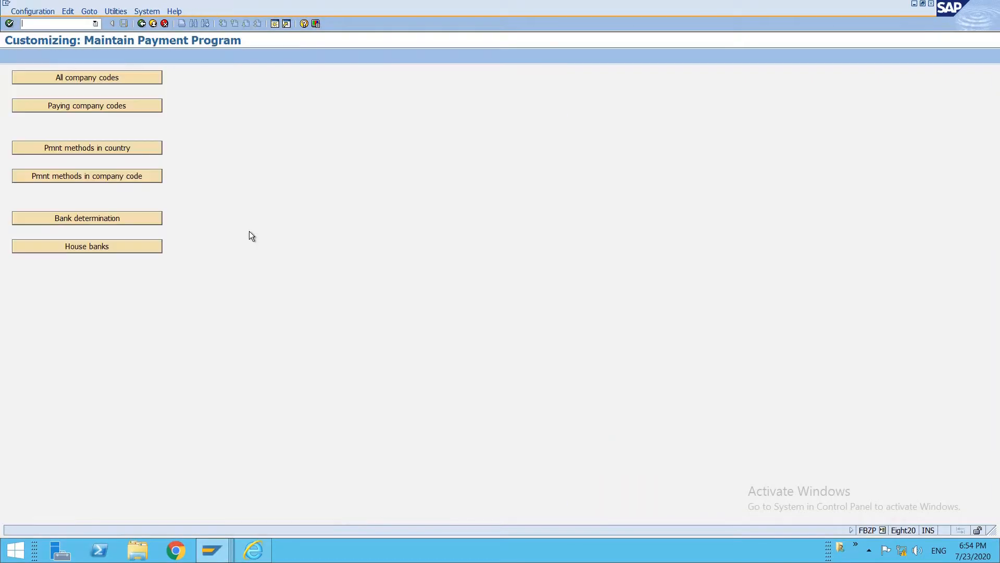
click(103, 218)
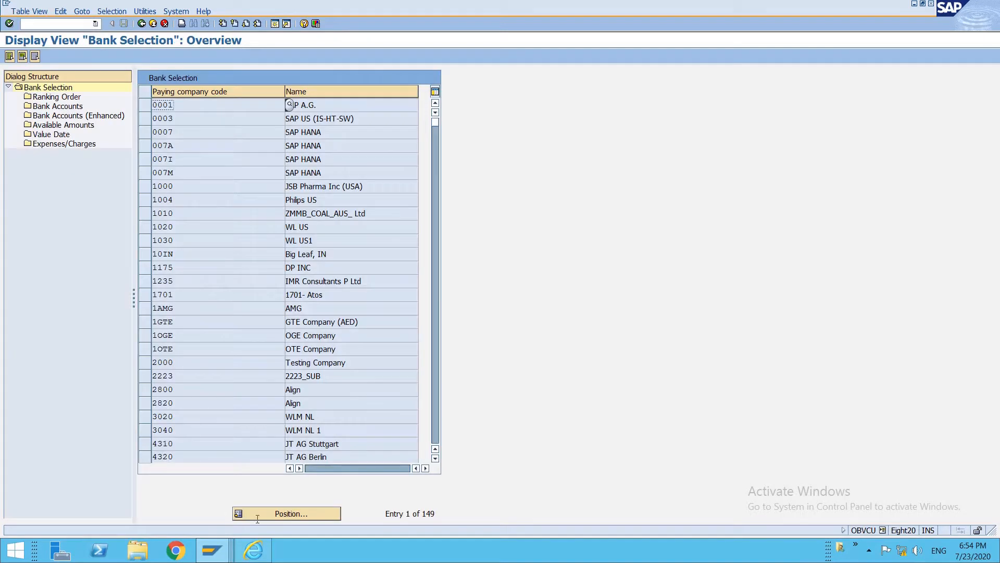
click(282, 515)
text(AVIN)
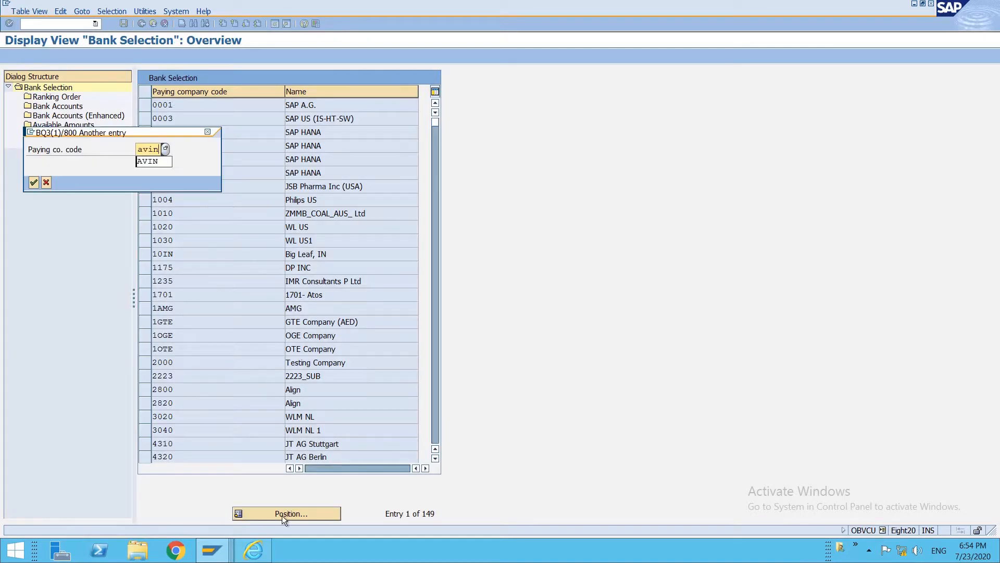
key(Return)
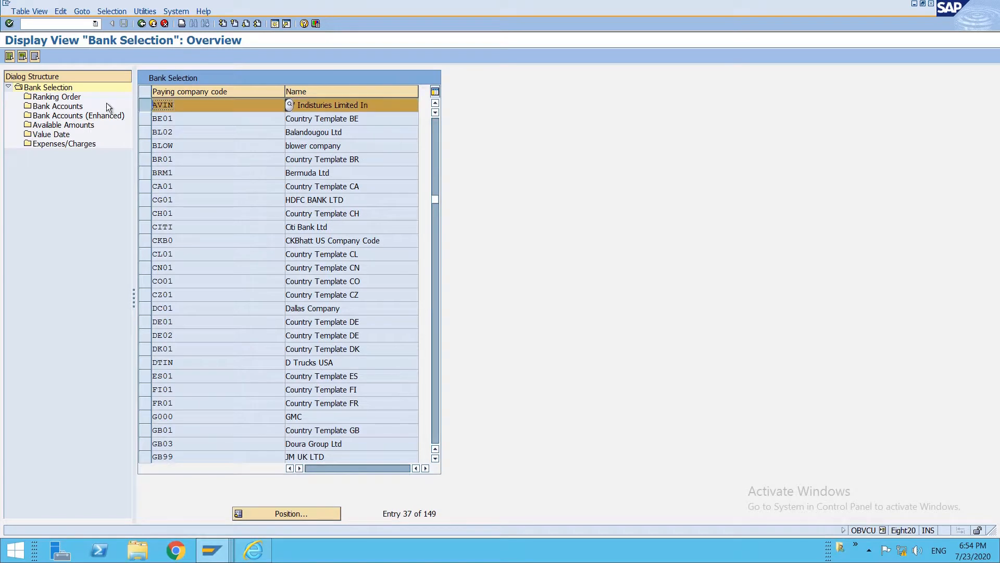
Check the ranking order of AVIN for the first house bank of payment method 2 in INR, and return to the configuration overview.
double_click(73, 98)
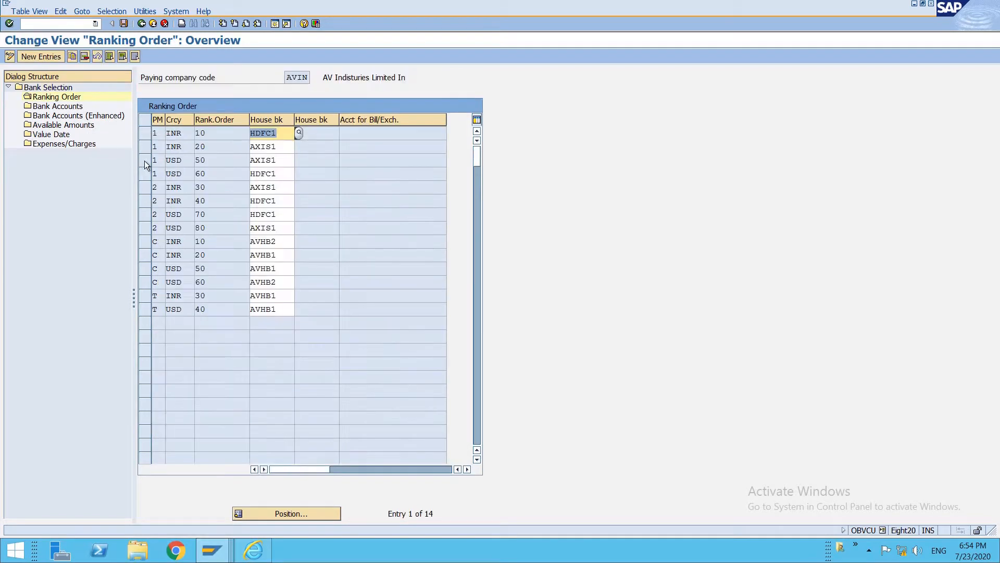
click(181, 187)
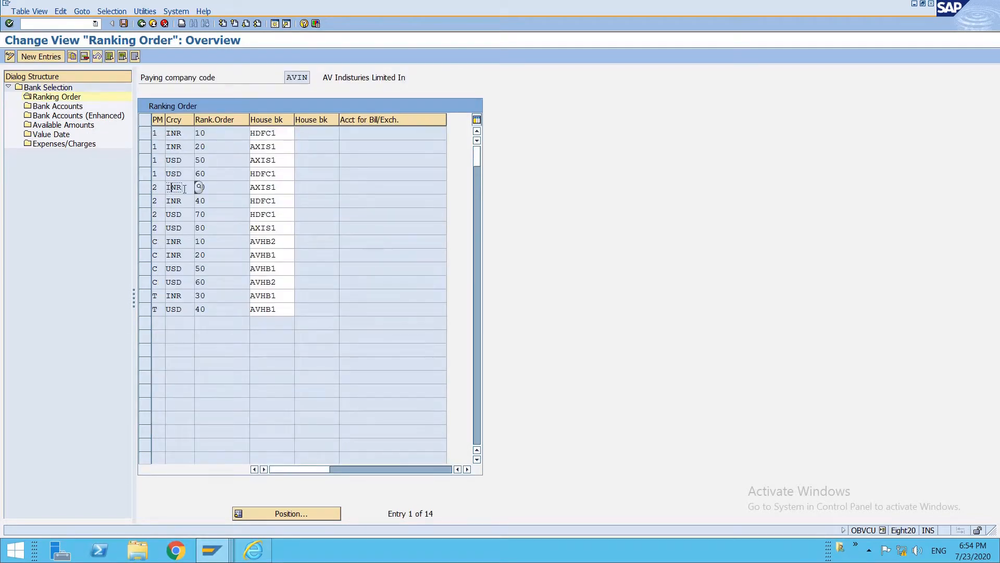
key(Tab)
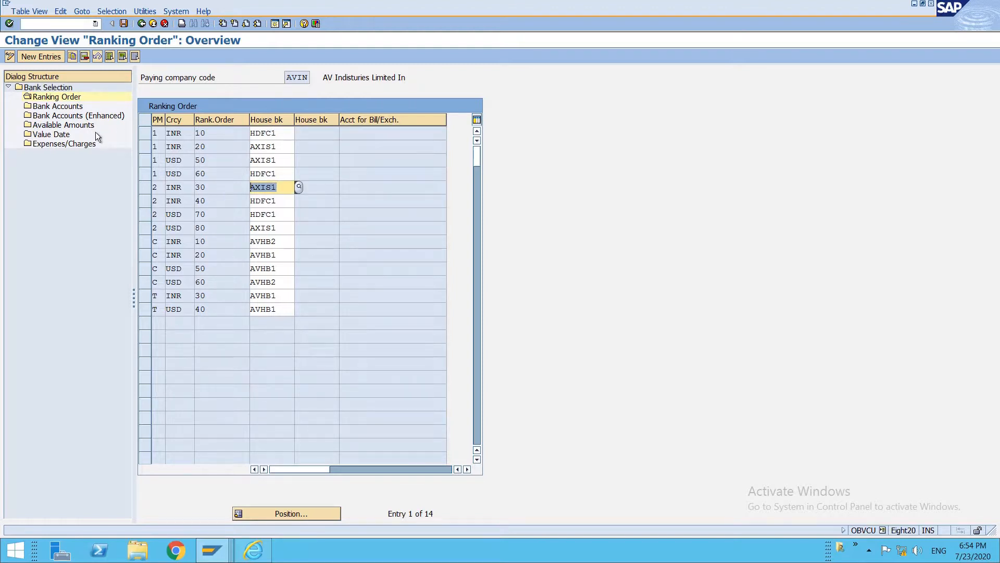
key(F3)
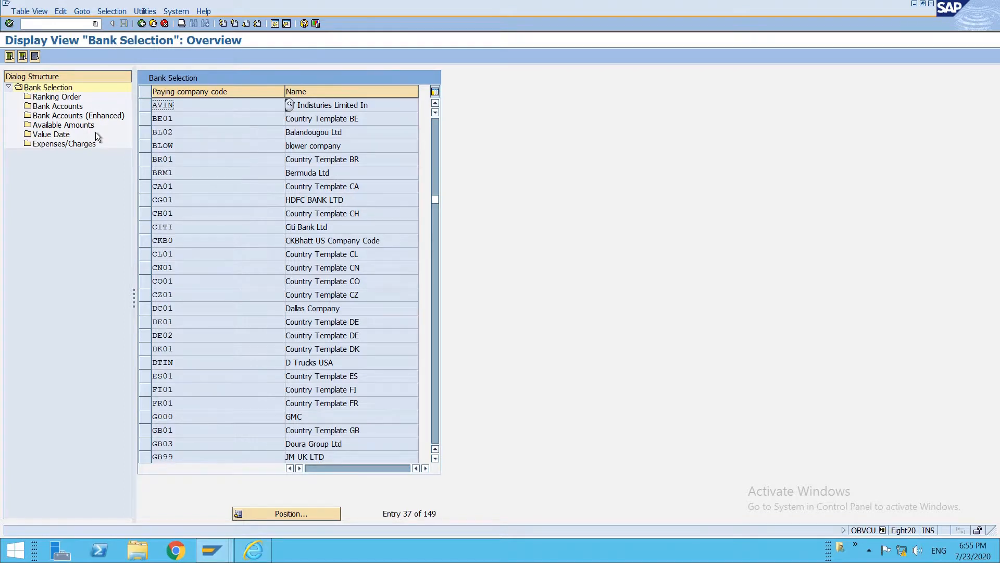
key(F3)
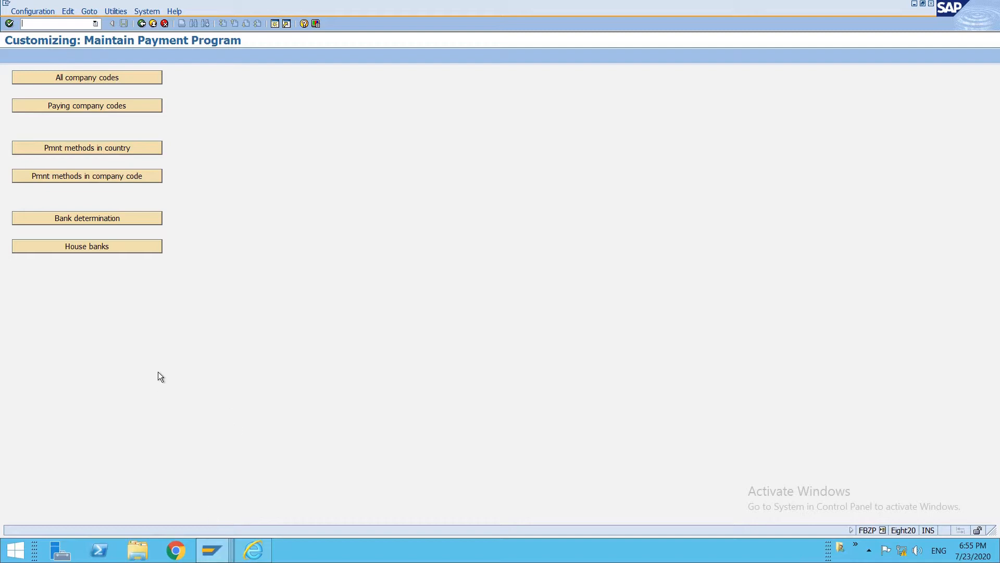
Reopen bank determination for paying company code AVIN and examine the available amounts of its house bank accounts.
click(96, 218)
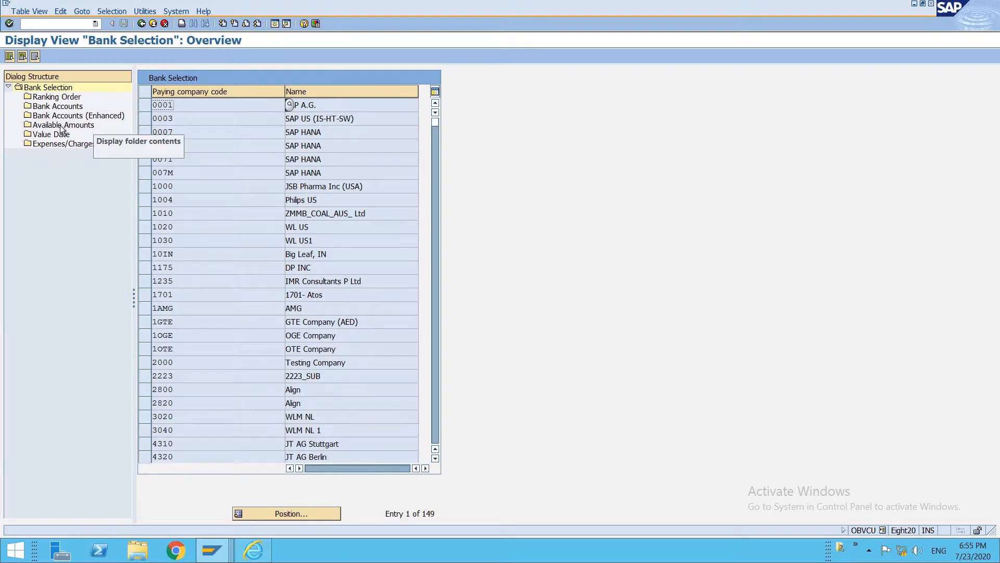
click(286, 512)
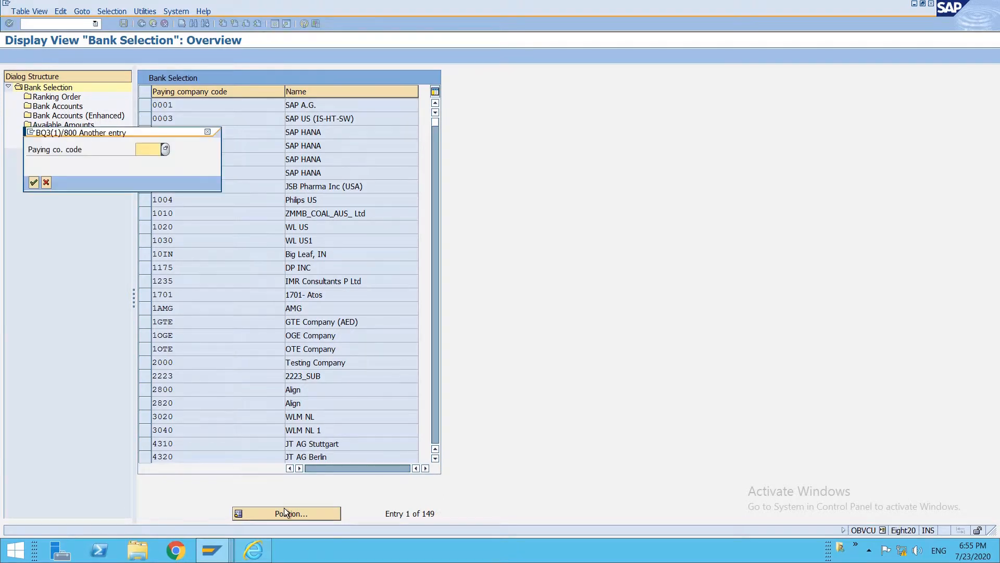
text(avin)
key(Return)
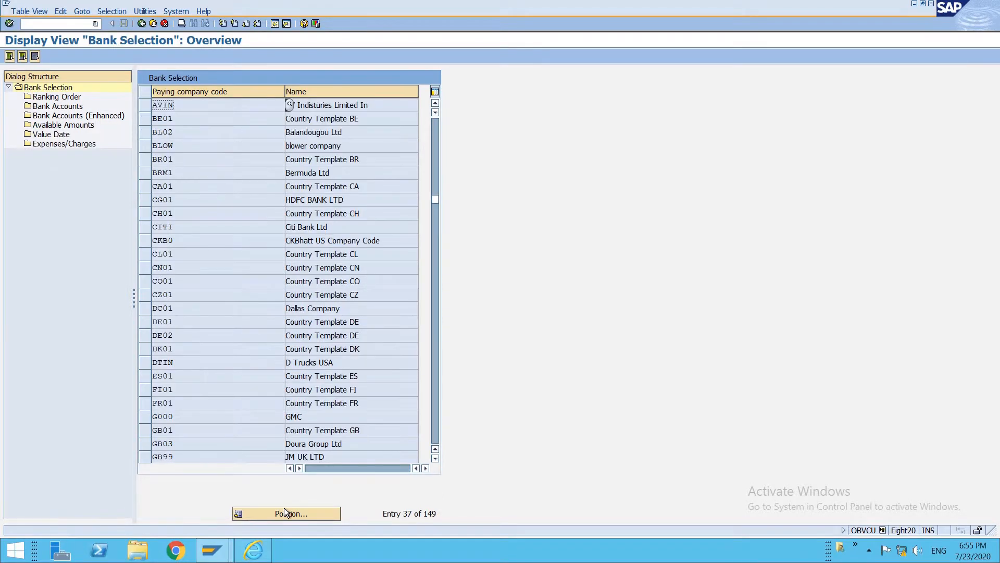
click(145, 108)
double_click(53, 127)
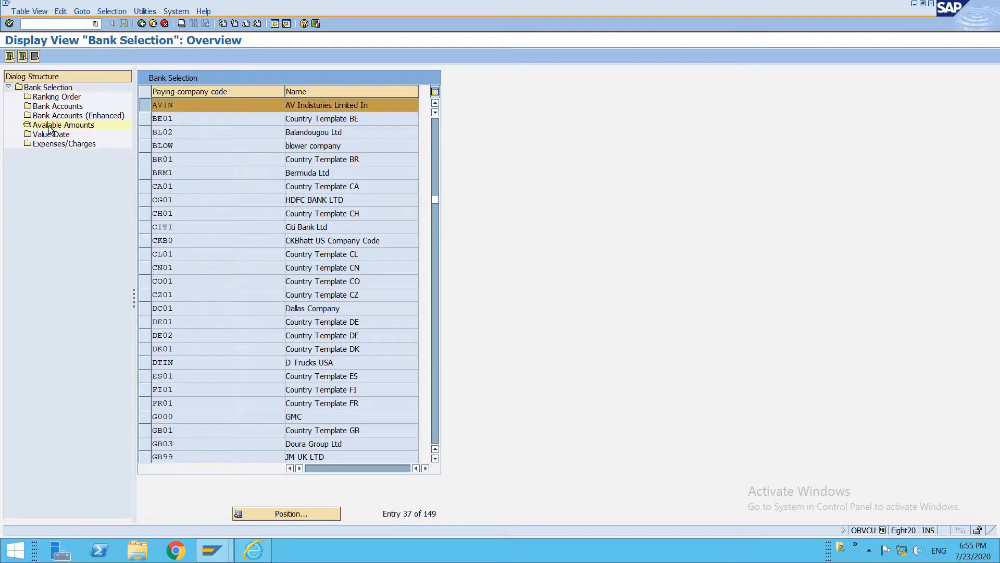
click(377, 201)
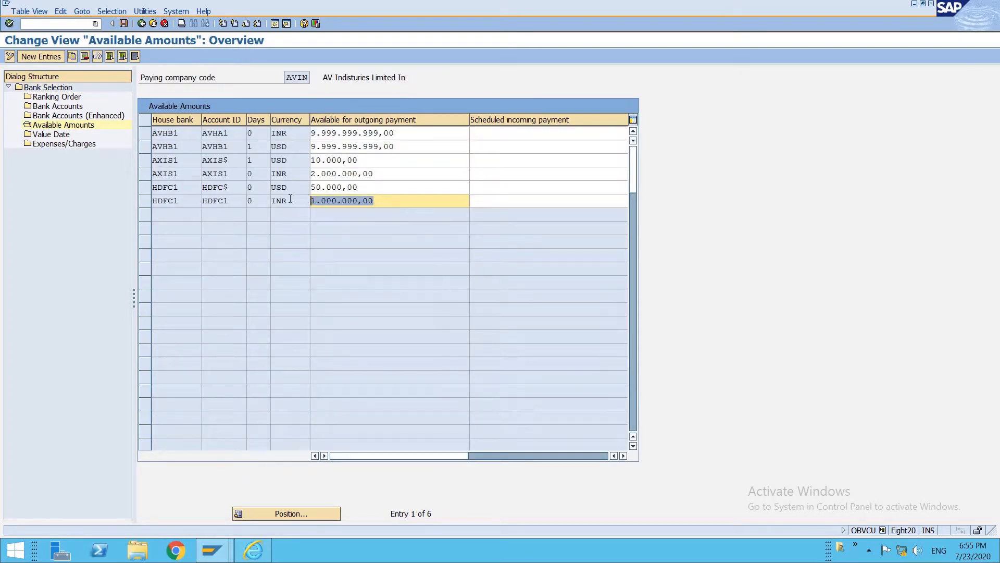
Check the bank subaccount of house bank AXIS1 for payment method 2 in INR, and reopen AVIN's ranking order.
double_click(51, 107)
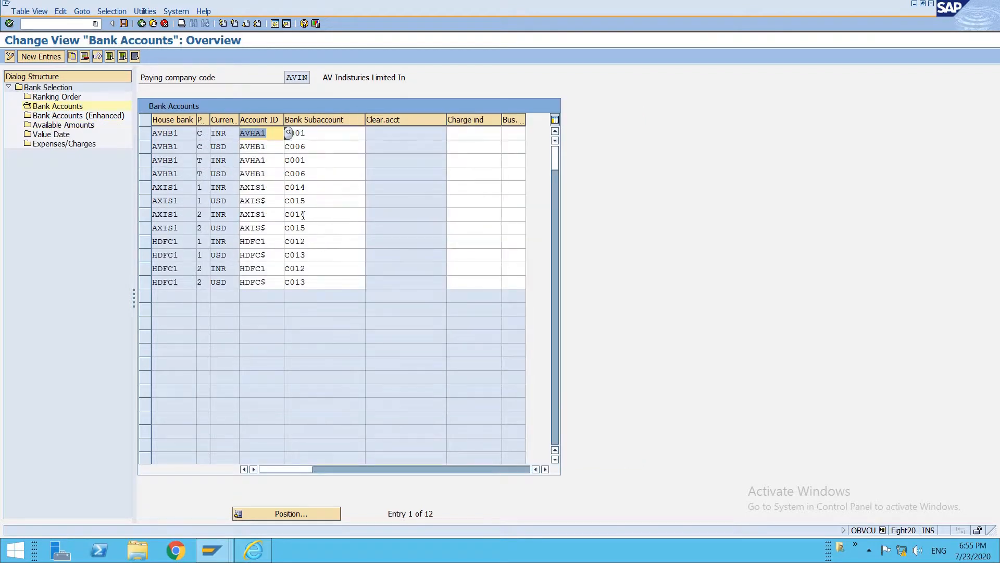
drag(303, 215, 286, 215)
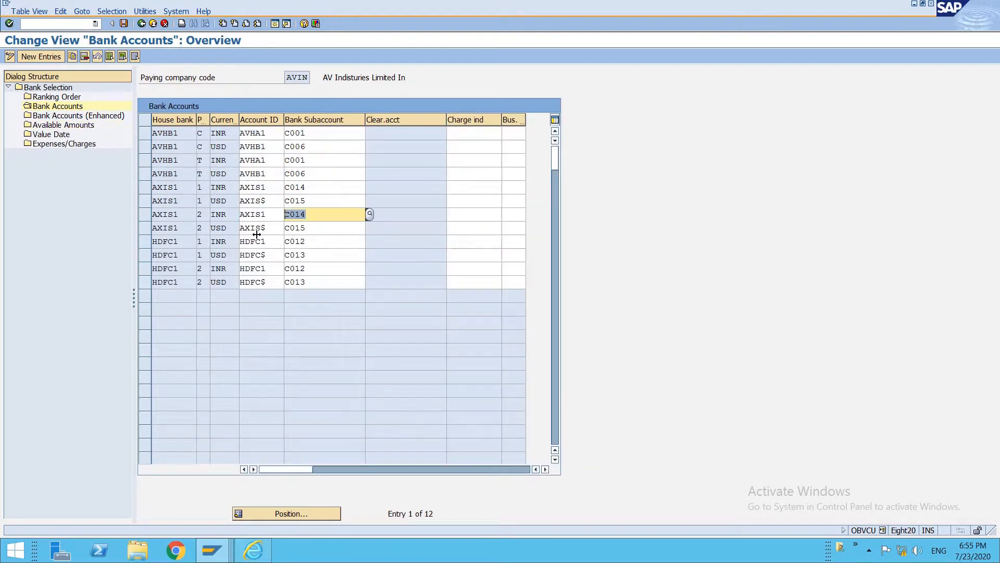
double_click(54, 98)
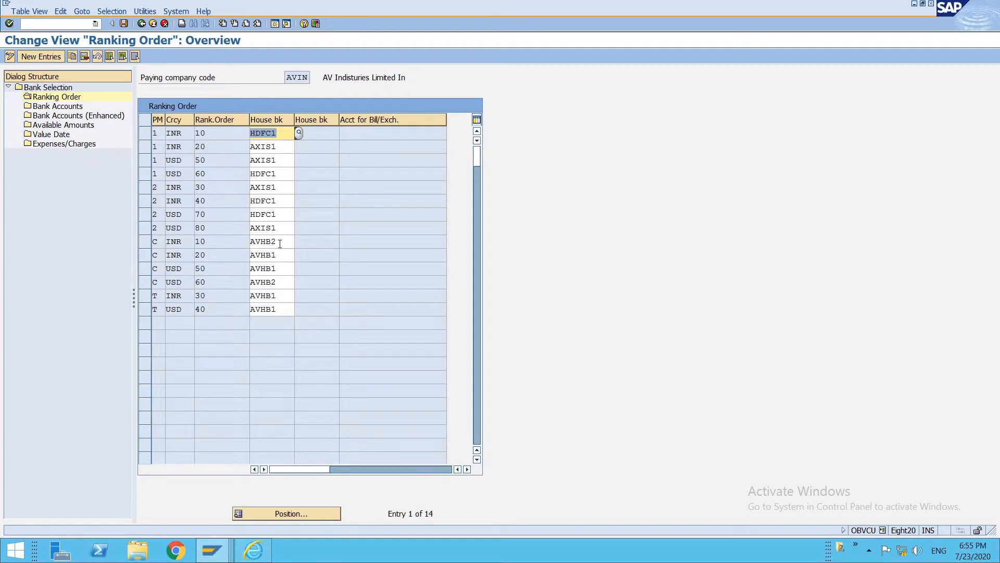
Leave AVIN's ranking order and check the currencies allowed for India's payment method 2, Bank Transfer AVIN.
key(F3)
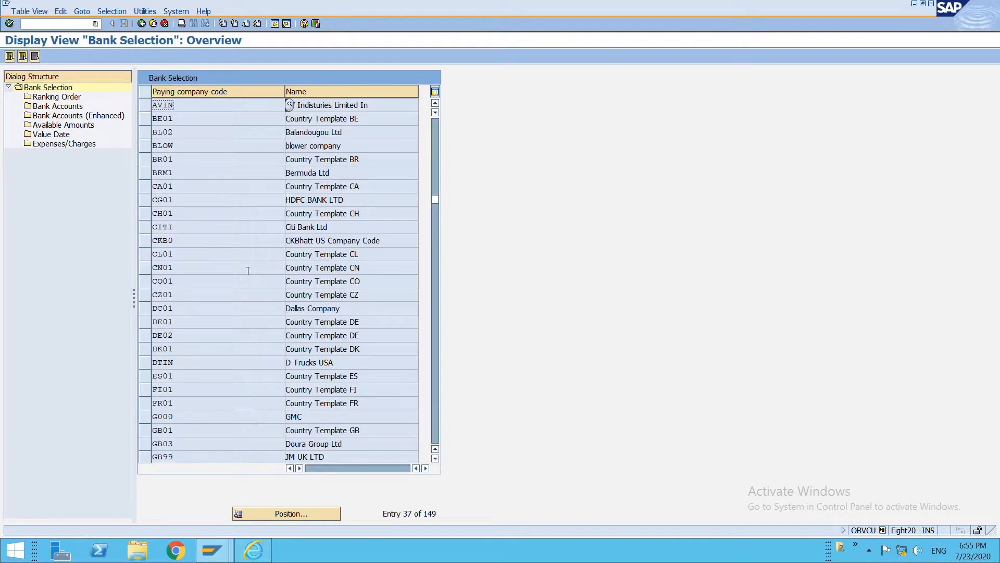
key(F3)
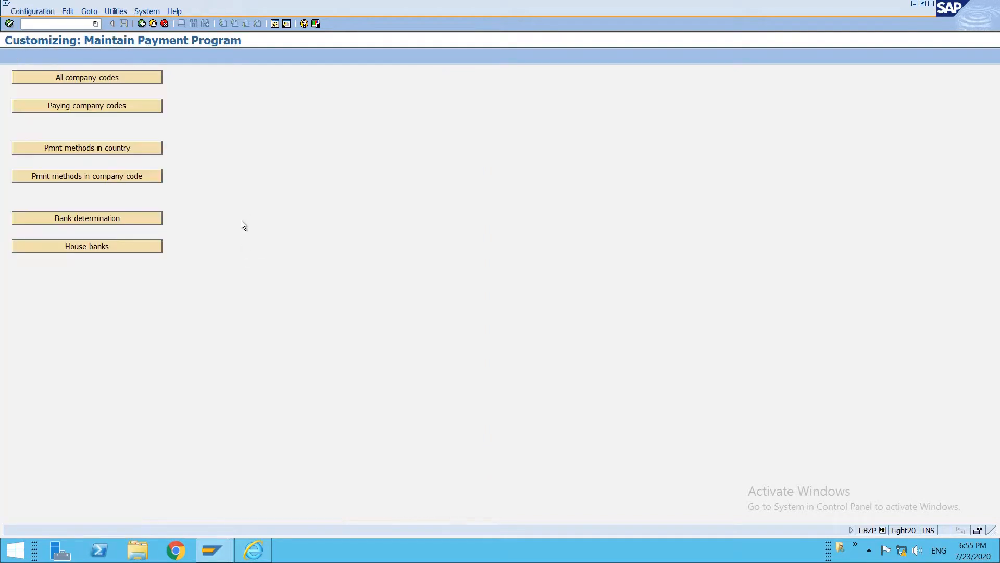
click(109, 149)
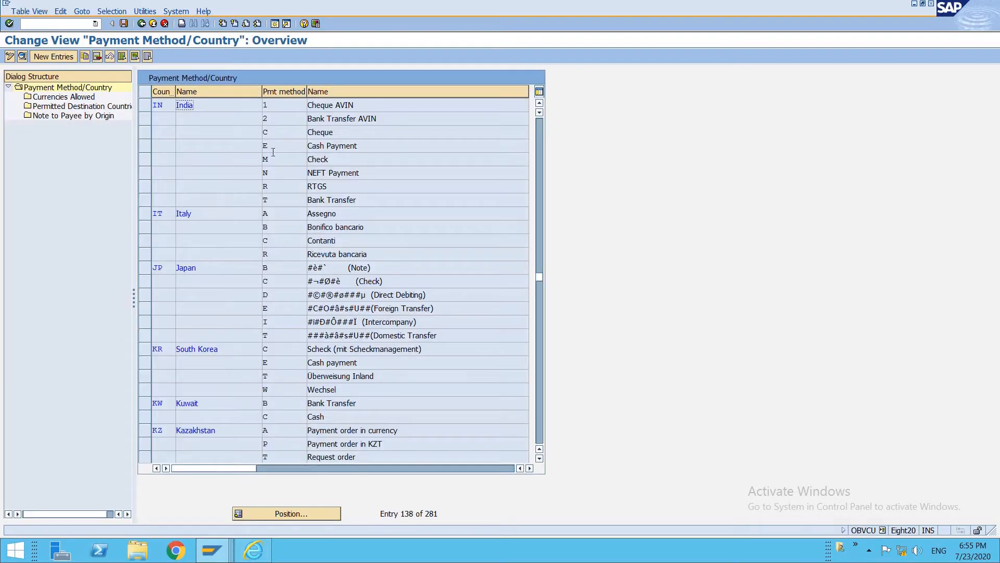
double_click(282, 119)
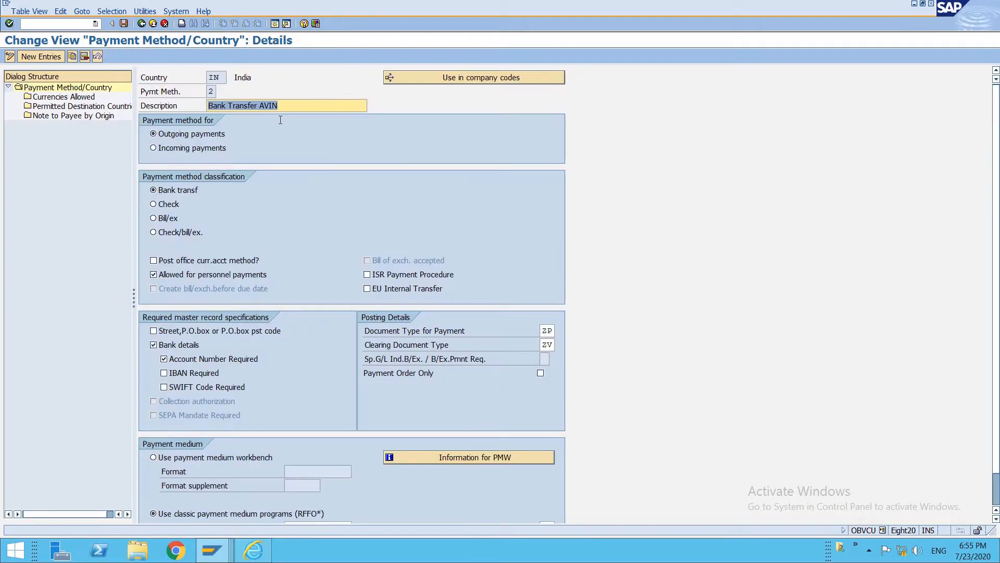
double_click(85, 98)
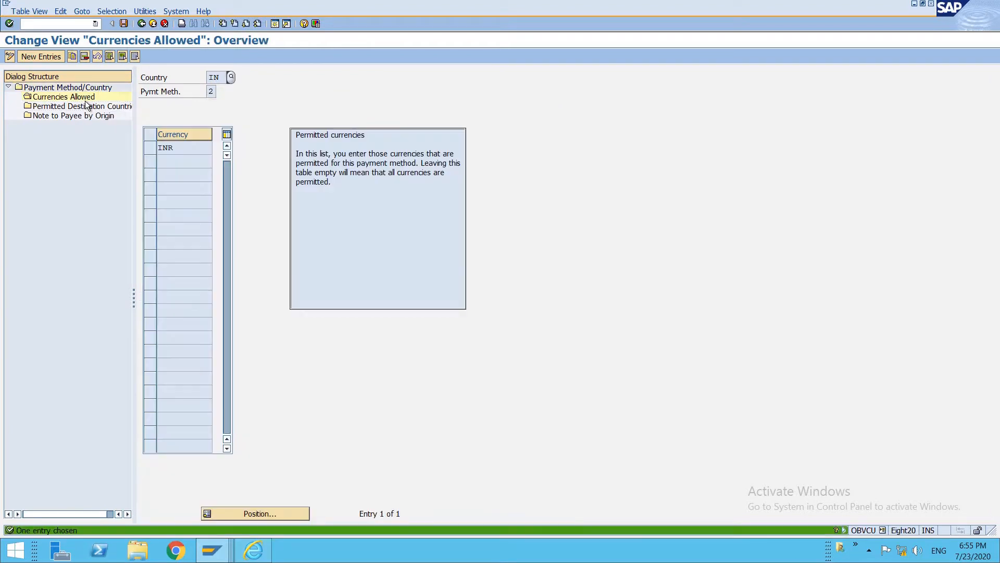
double_click(165, 148)
Switch to vendor invoice entry and fill in the vendor number, reference PM 2 USD, and 22.07.2020 as both invoice and posting date.
mouse_move(220, 556)
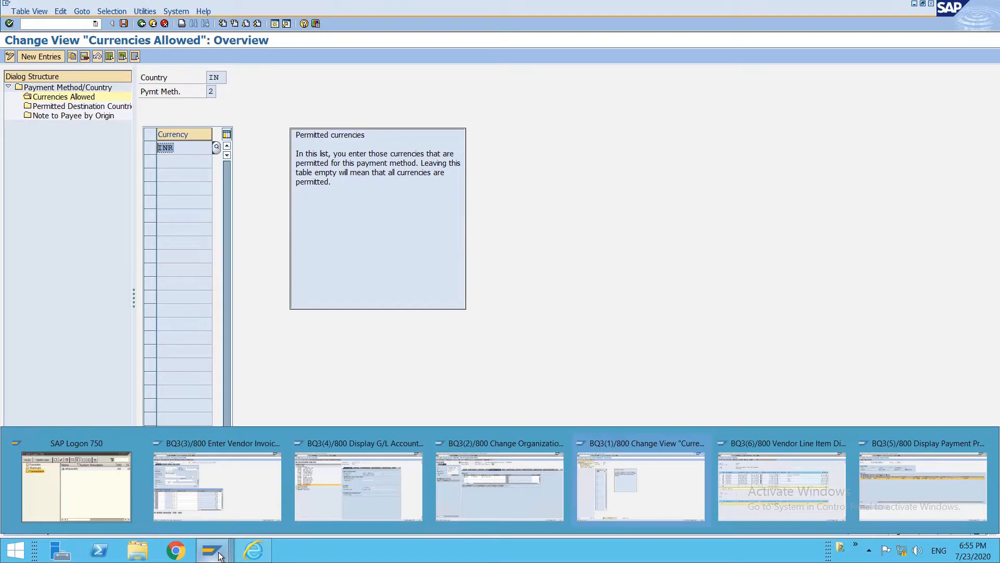
click(224, 468)
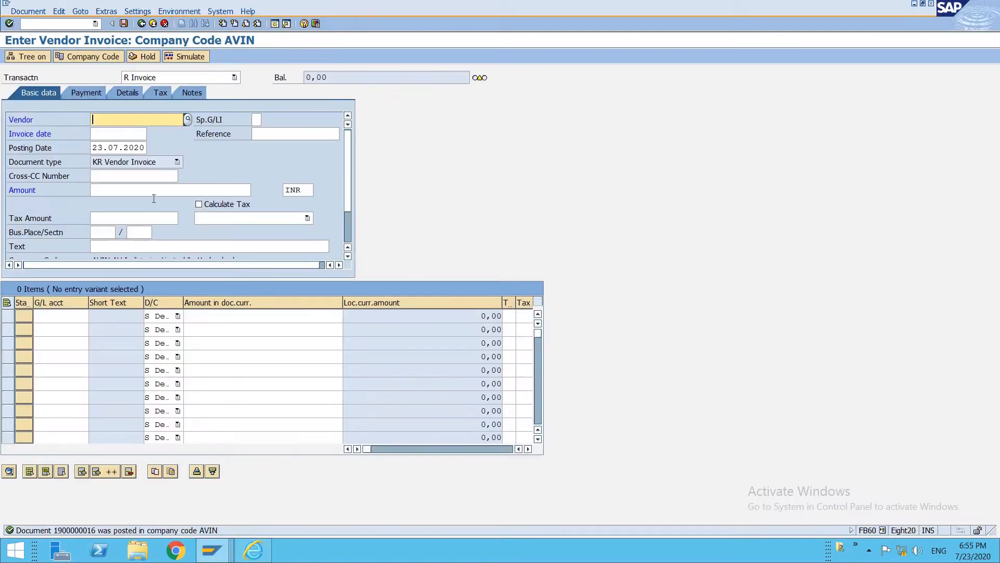
text(300030)
key(Tab)
text(22072020)
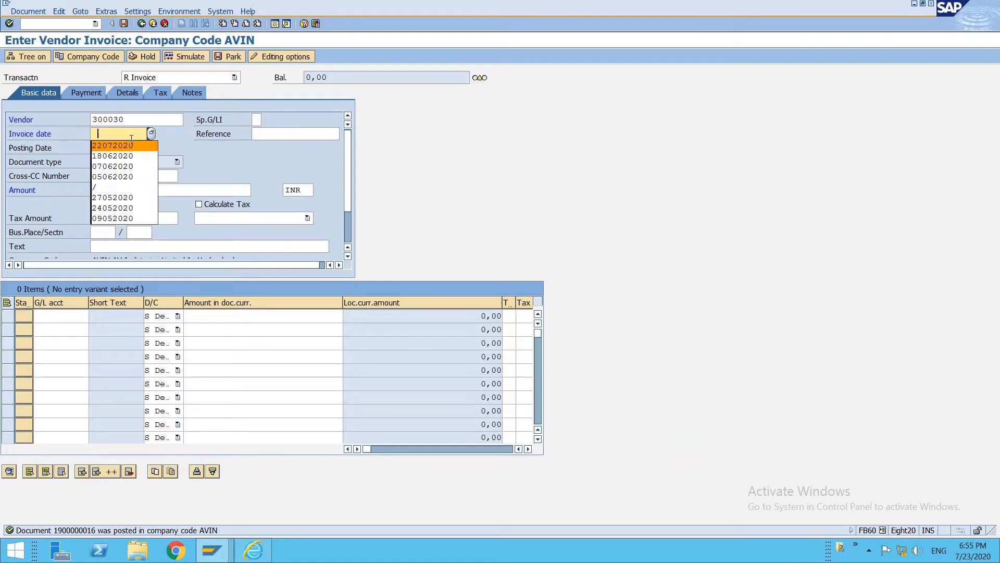
key(Tab)
text(PM 2 USD)
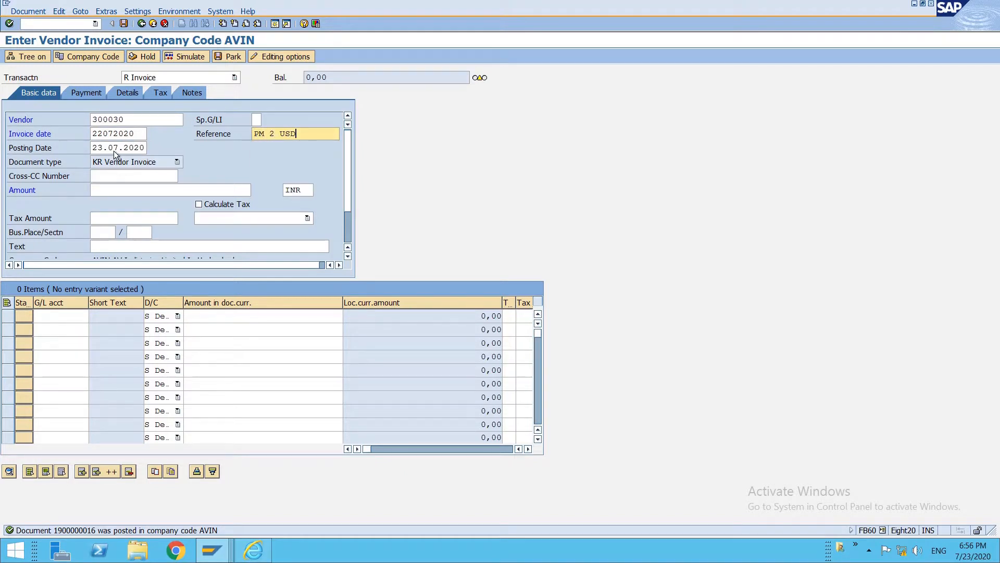
double_click(114, 151)
text(2)
key(Down)
key(Return)
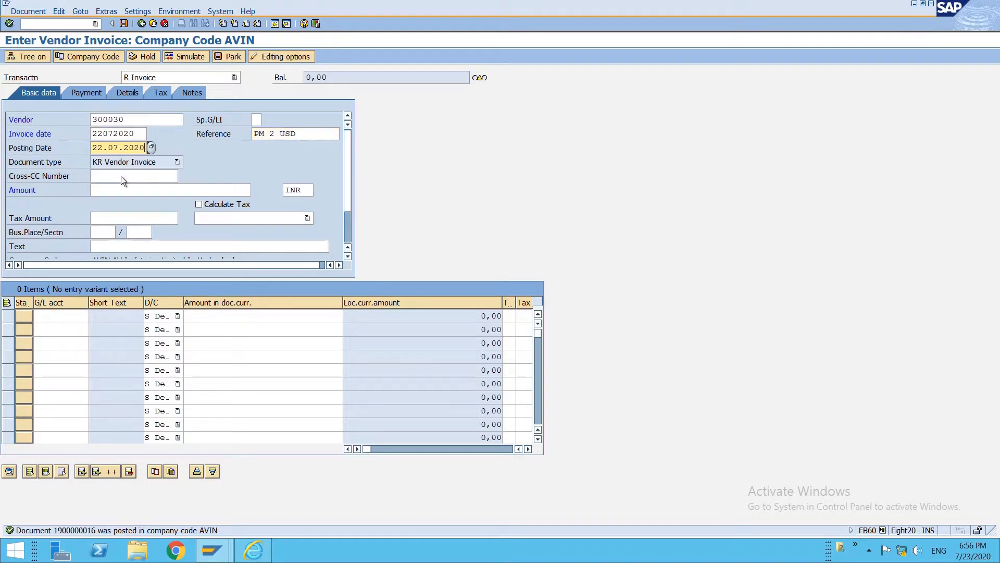
Set the invoice amount to 1000 USD and offset it in full with a debit line to G/L account F001.
click(129, 190)
text(1000)
key(Tab)
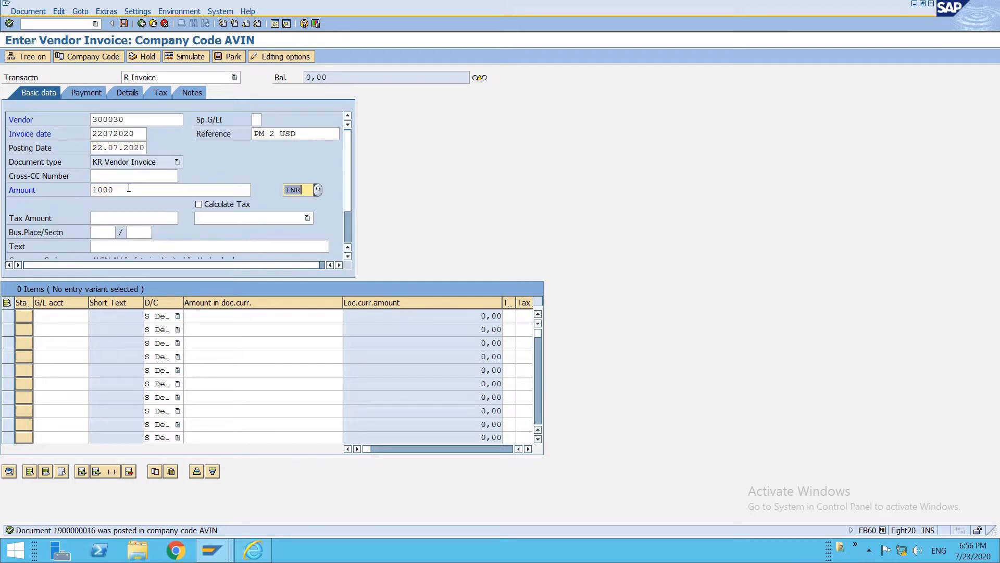
text(usd)
key(Return)
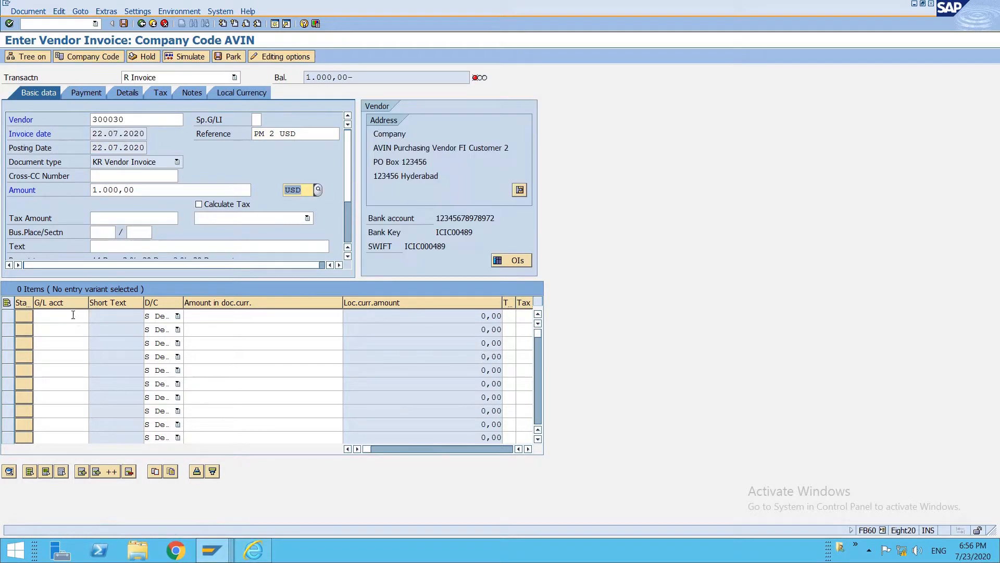
click(73, 316)
text(f001)
key(Tab)
text(*)
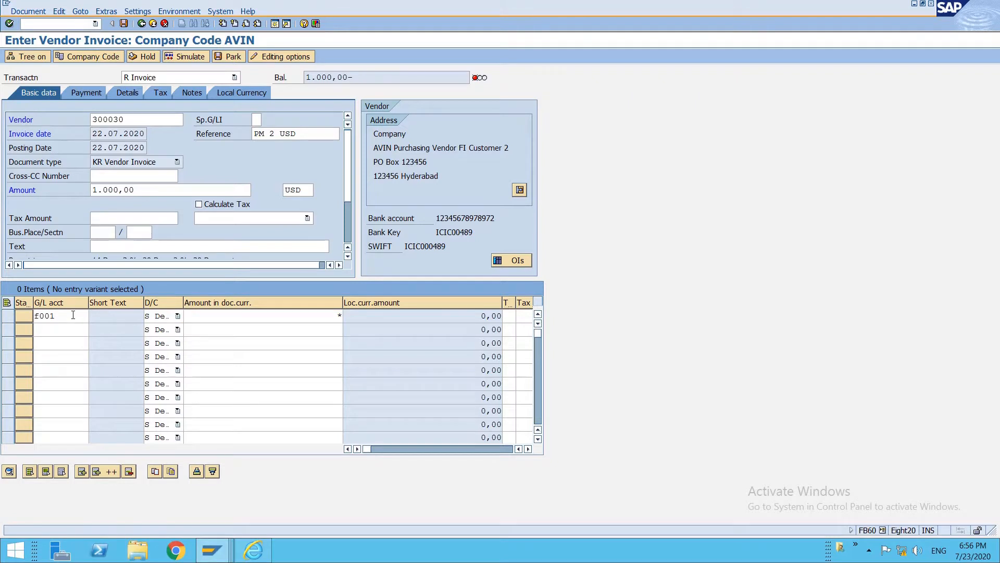
key(Return)
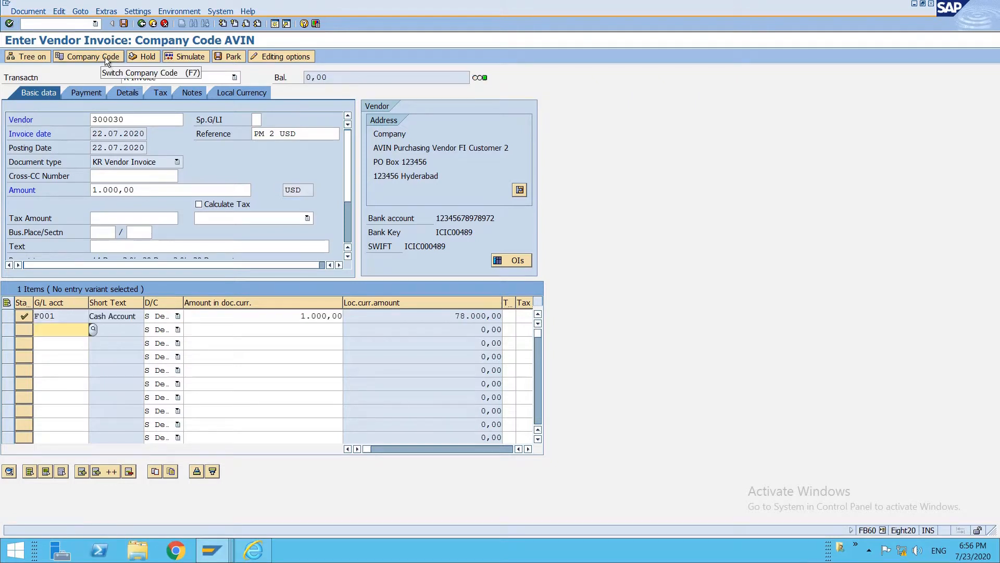
Assign payment method 2 and payment terms 0001 to the invoice, accept the due date and terms warnings, and post it.
click(86, 93)
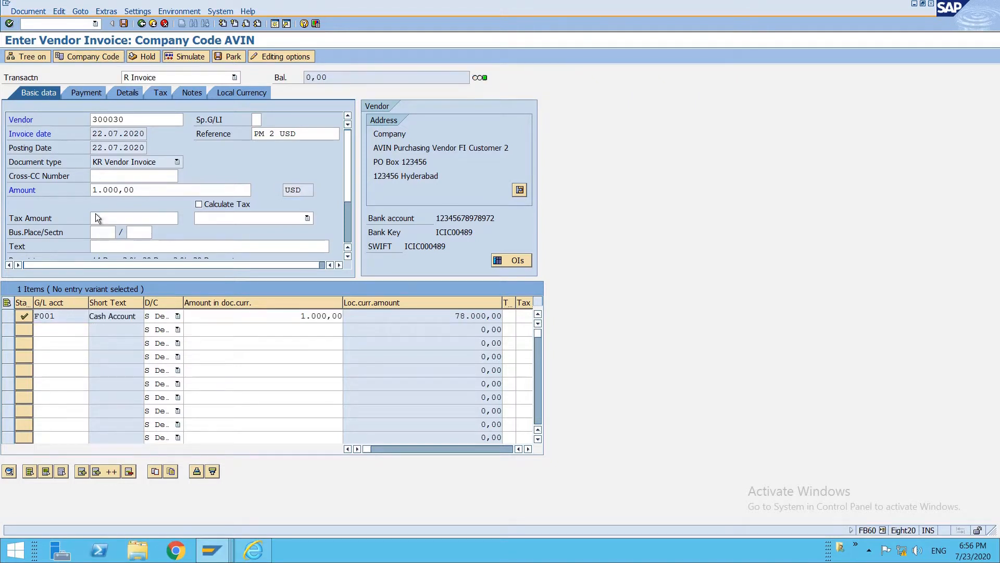
click(70, 176)
text(2)
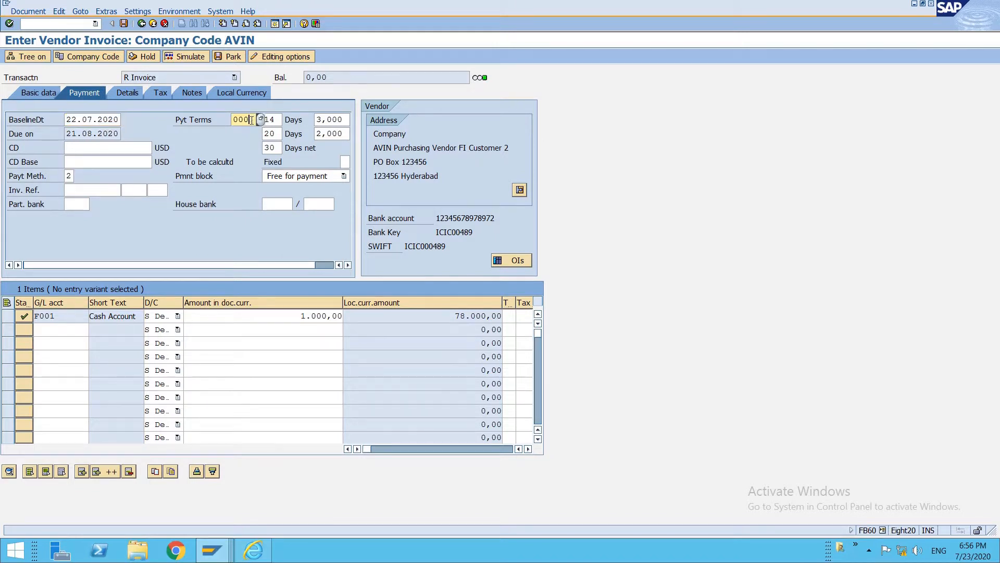
text(1)
key(Return)
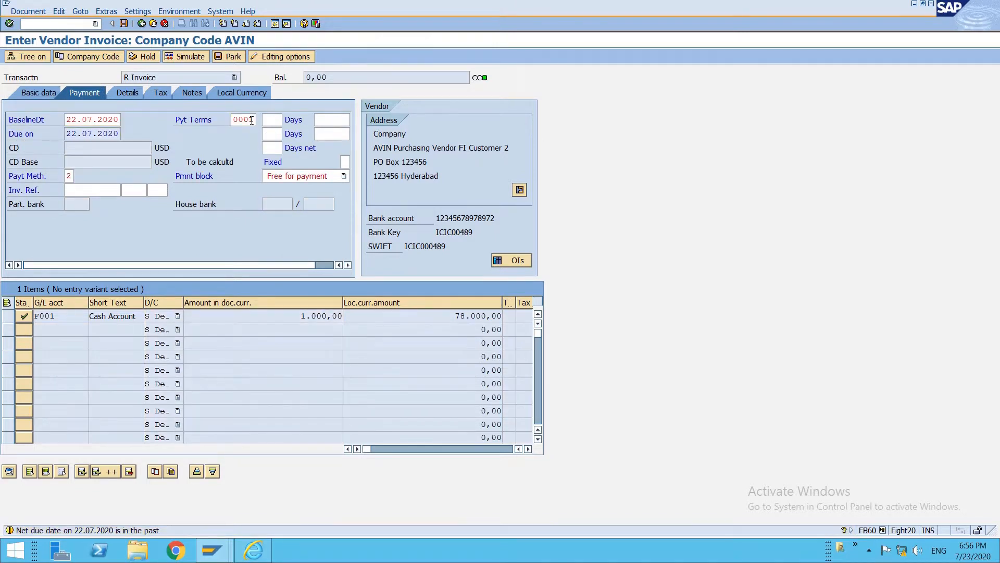
key(Return)
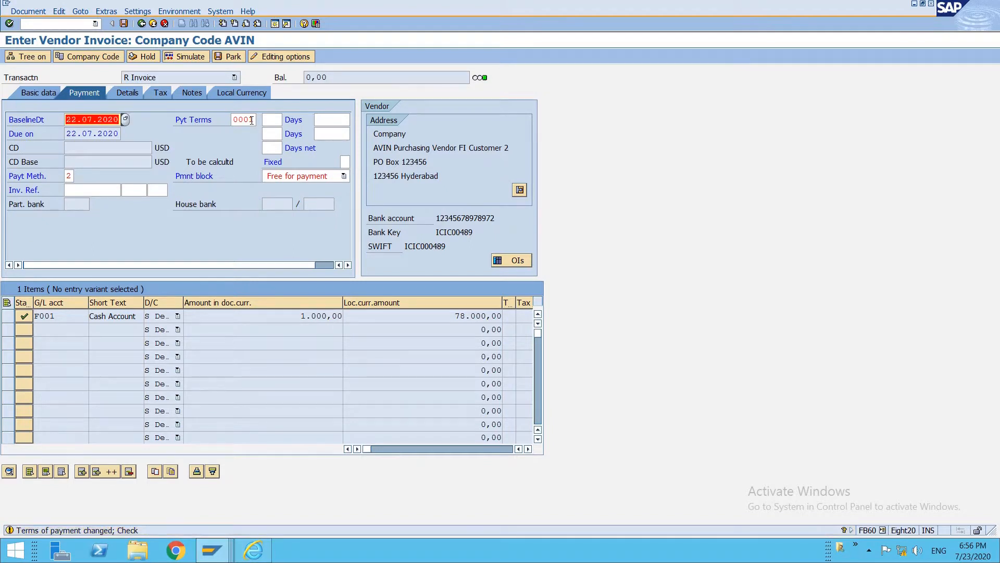
key(Return)
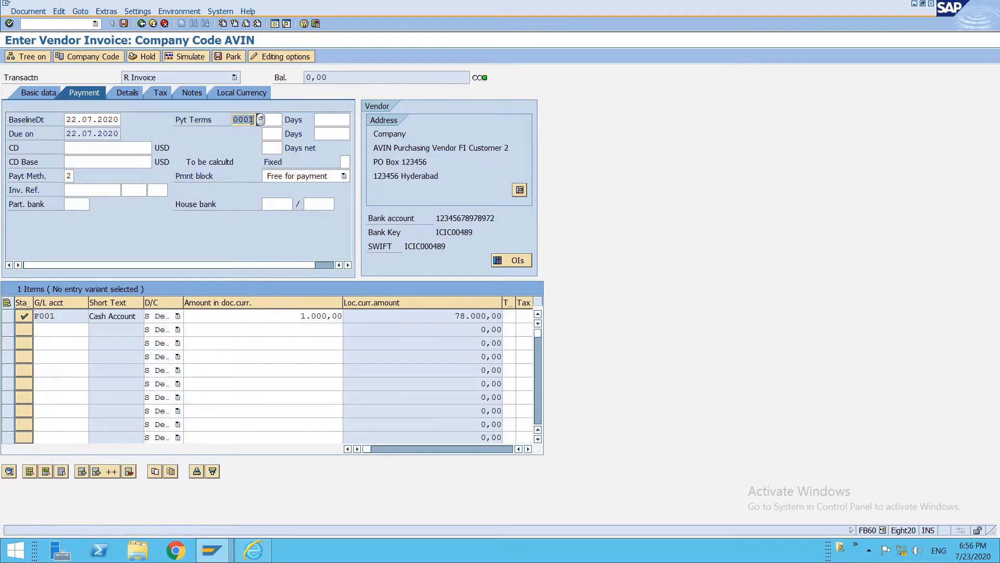
key(Return)
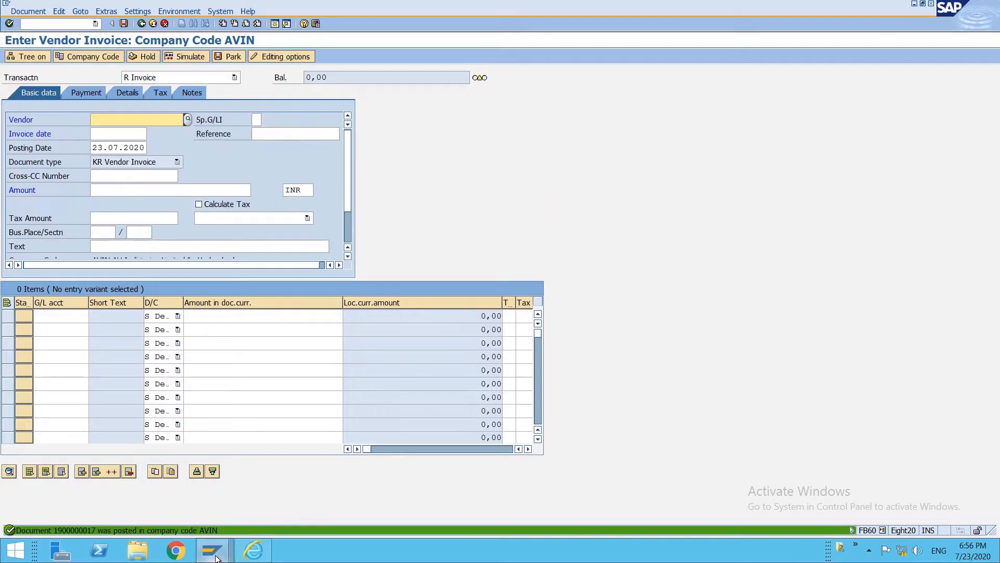
Switch to the PM2I1 payment proposal, return to the run status and execute the payment run immediately without creating a payment medium.
mouse_move(212, 550)
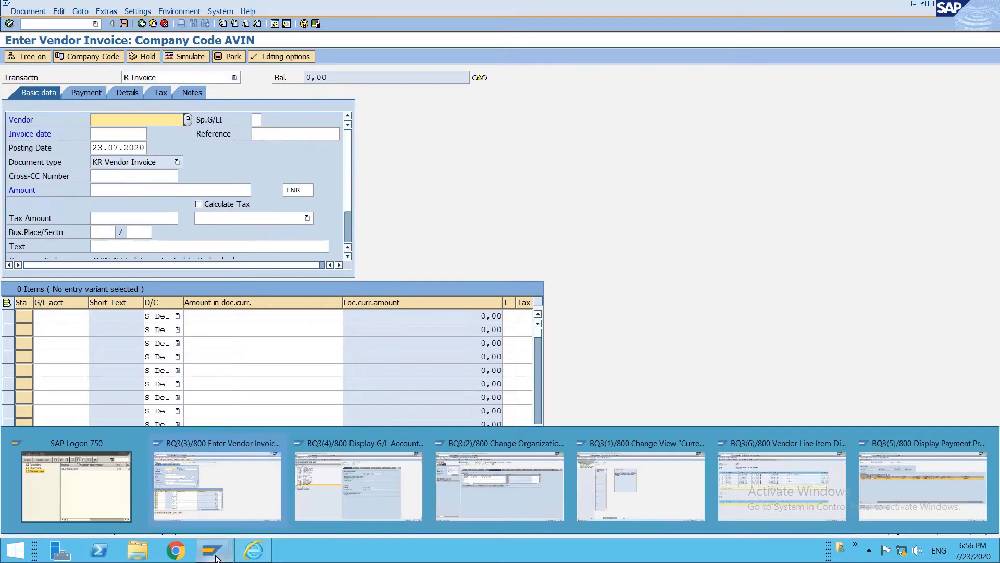
click(910, 473)
key(F3)
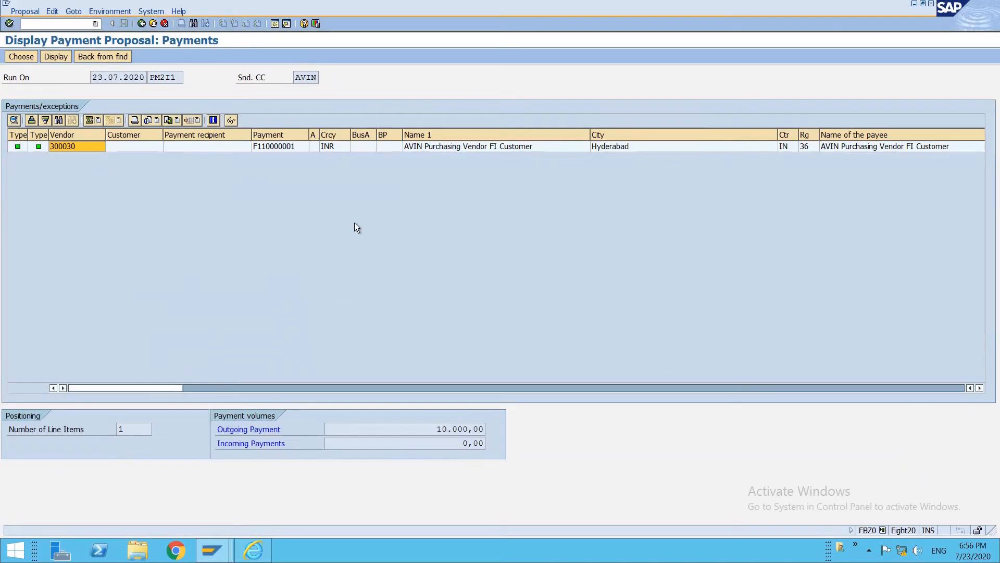
key(F3)
click(80, 57)
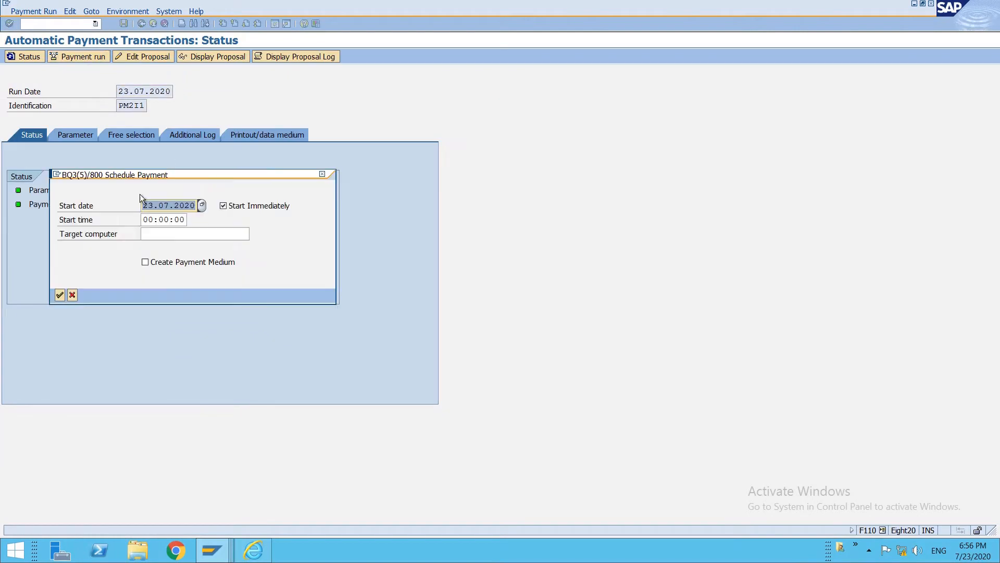
click(59, 295)
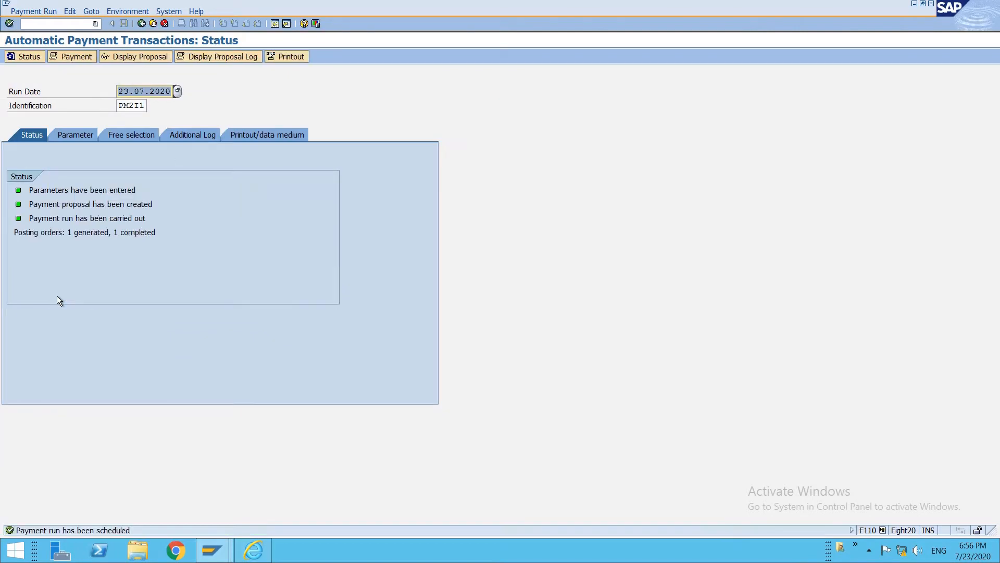
Start a new payment run dated 23.07.2020 with identification PM2U1.
click(145, 106)
key(BackSpace)
key(BackSpace)
text(U1)
key(Return)
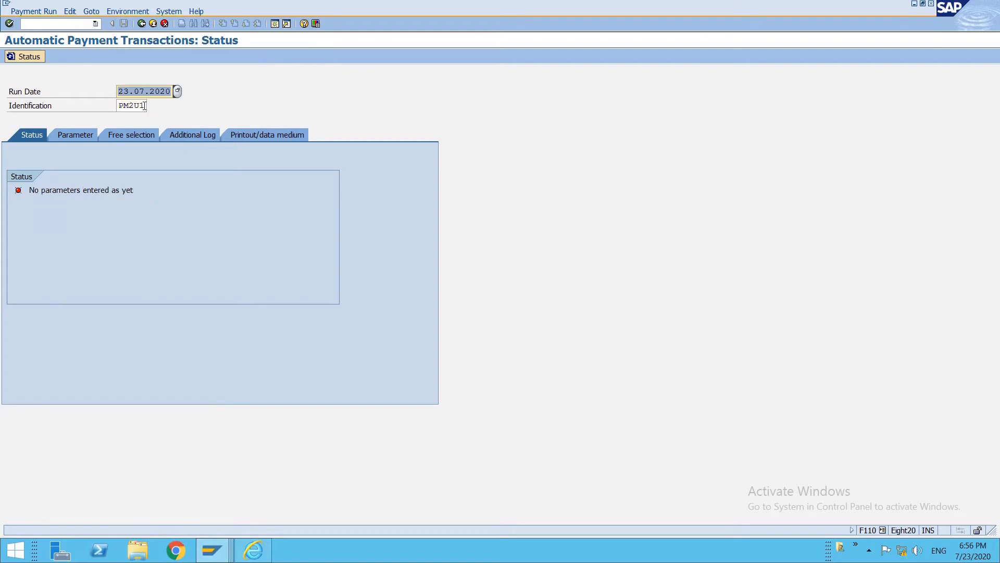
Enter run parameters with company code AVIN, payment method 2, next posting date 30.07.2020 and the invoice's vendor number.
click(92, 132)
click(47, 215)
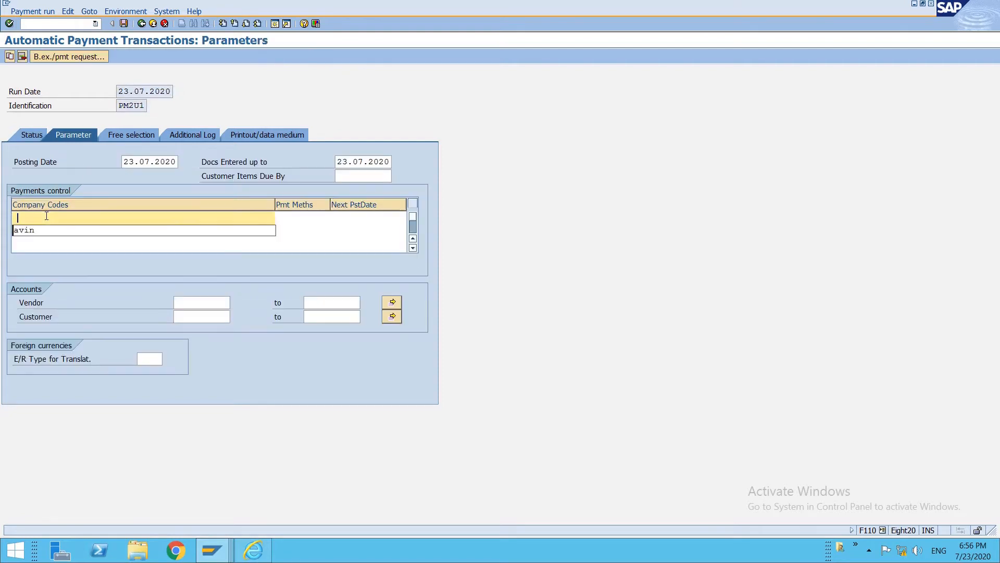
key(Down)
key(Tab)
text(2)
key(Tab)
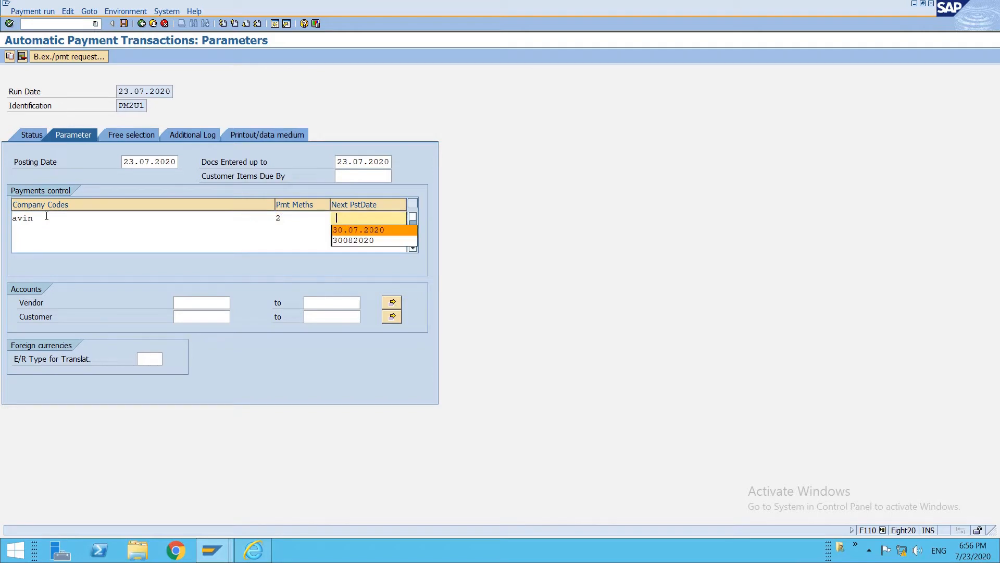
key(Down)
key(Return)
click(210, 303)
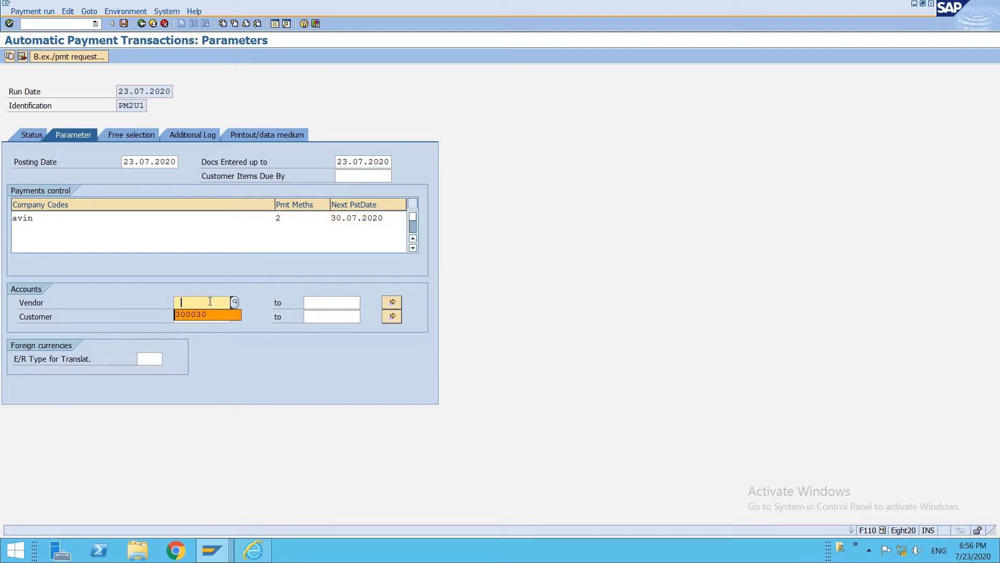
text(300030)
Restrict the run's free selection by Document Number to the newly posted USD invoice.
click(136, 136)
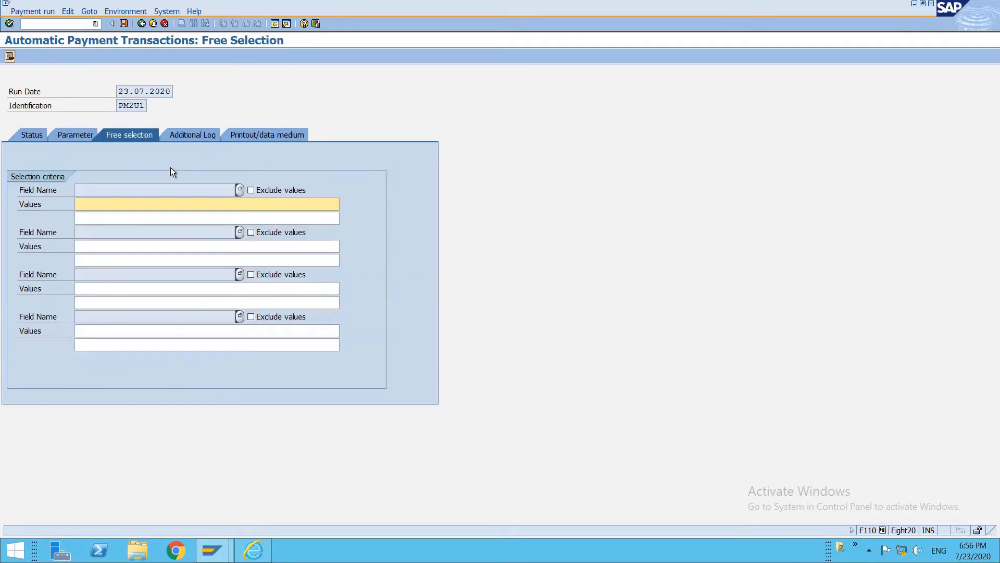
click(239, 190)
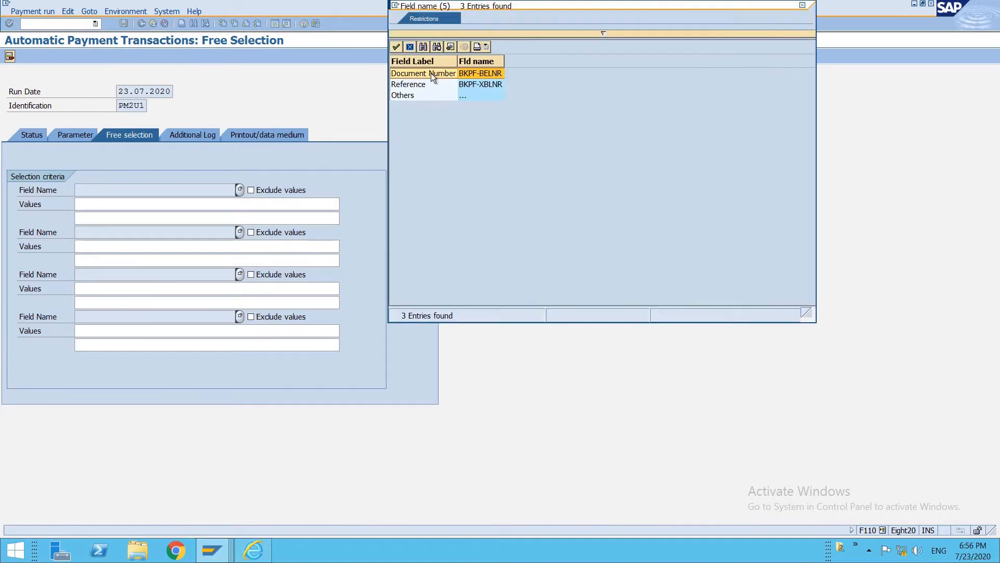
double_click(430, 73)
click(194, 204)
key(Down)
key(Return)
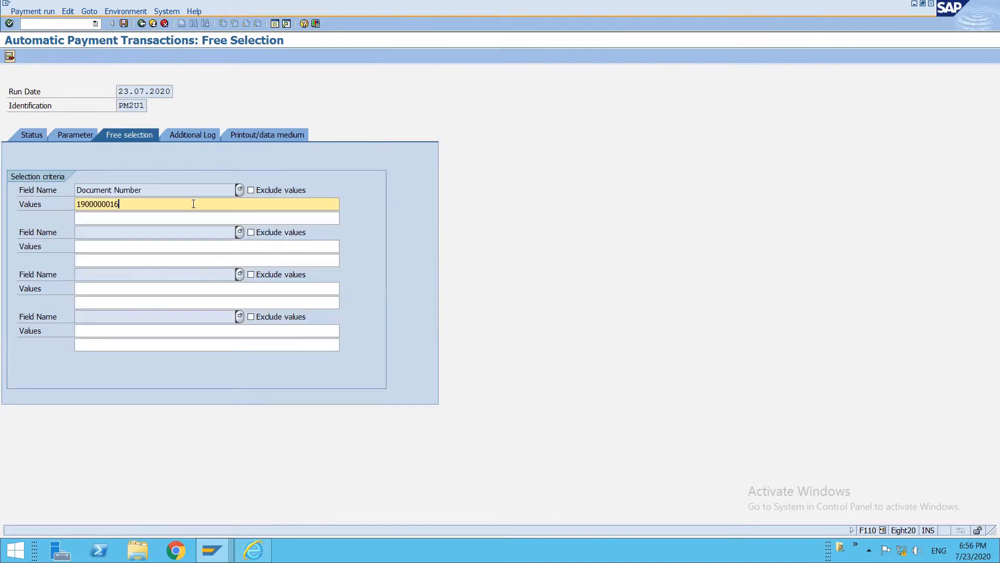
key(BackSpace)
text(7)
key(ctrl+a)
Enable additional logging for Due Date Check, Payment Method Selection in All Cases and Line Items of the Payment Documents.
click(193, 133)
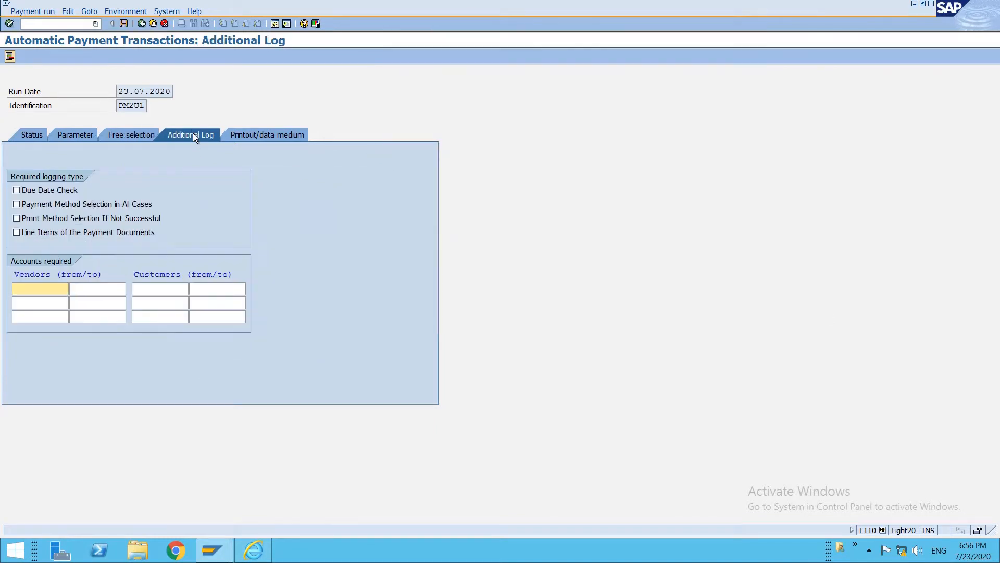
click(47, 189)
click(50, 204)
click(61, 232)
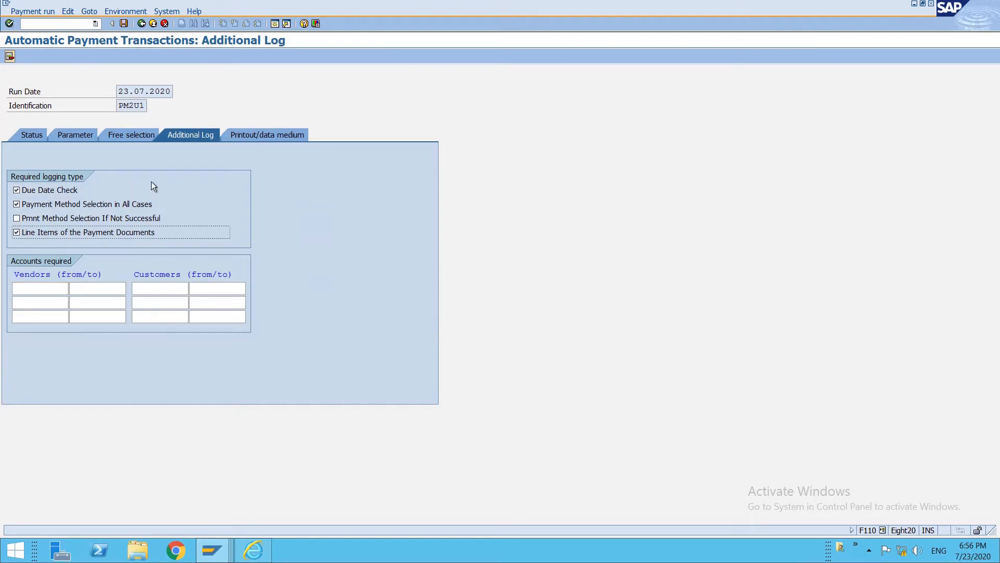
Assign variant RTGS01 to program RFFOEDI1 in the run's printout and data medium settings.
click(261, 138)
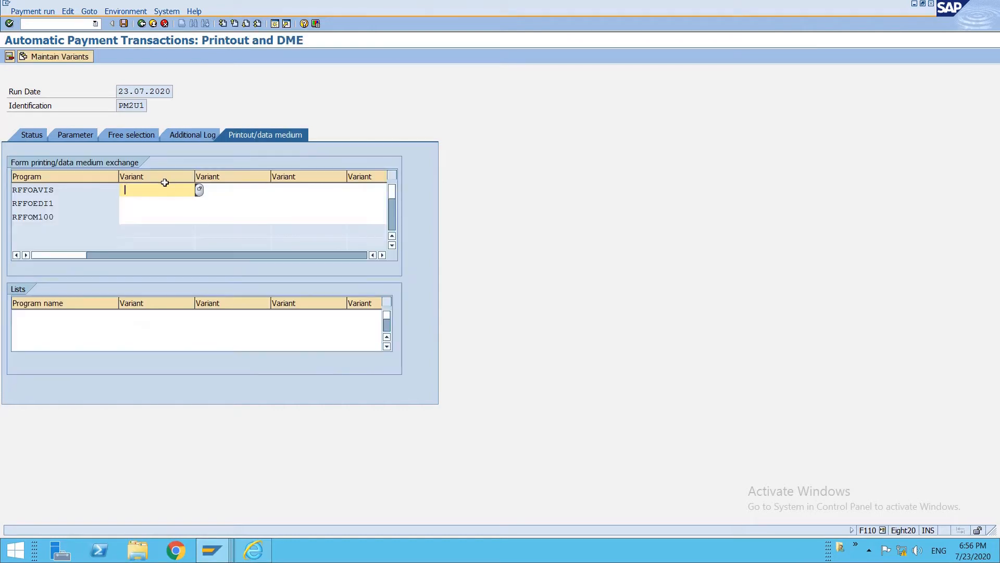
key(Escape)
key(Down)
key(Down)
key(Return)
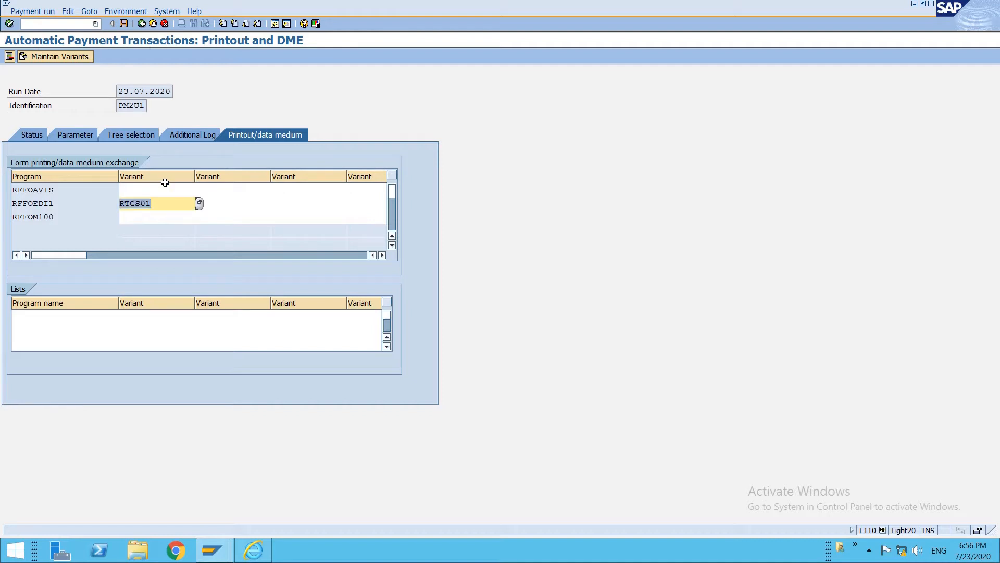
Save the parameters of run PM2U1 and schedule its payment proposal.
click(42, 135)
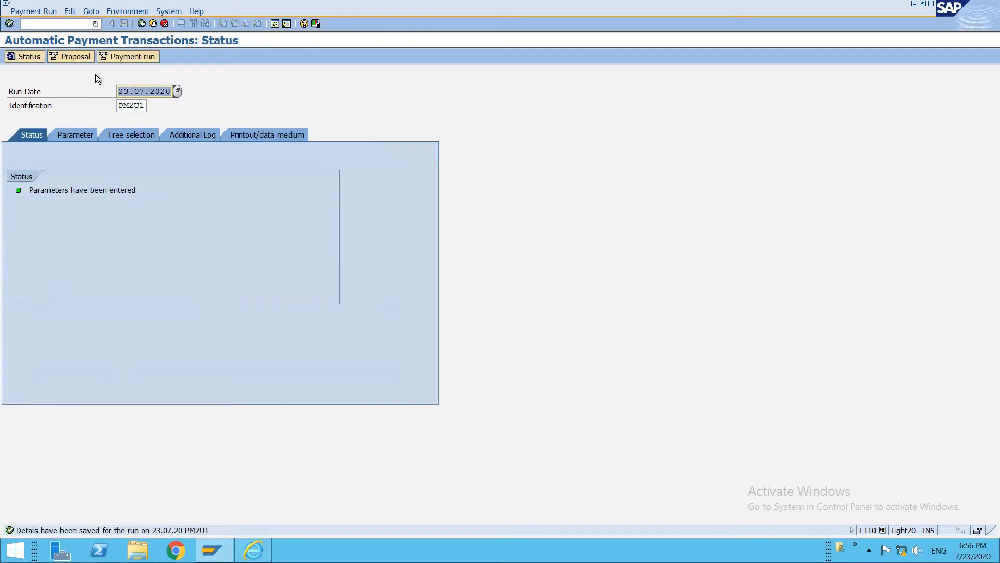
click(54, 59)
key(Return)
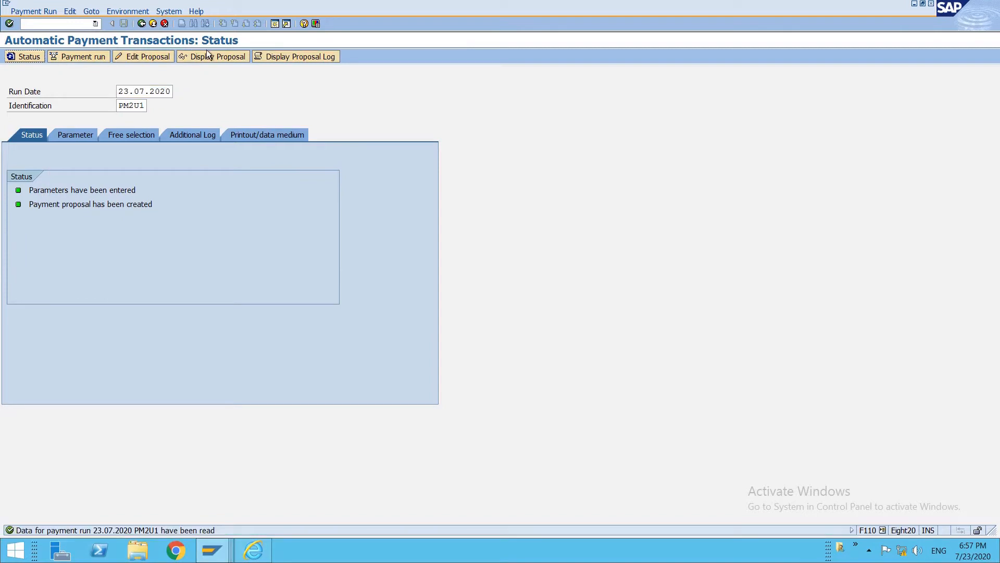
Display the payment proposal and examine the exception note on the vendor's USD invoice item.
click(208, 52)
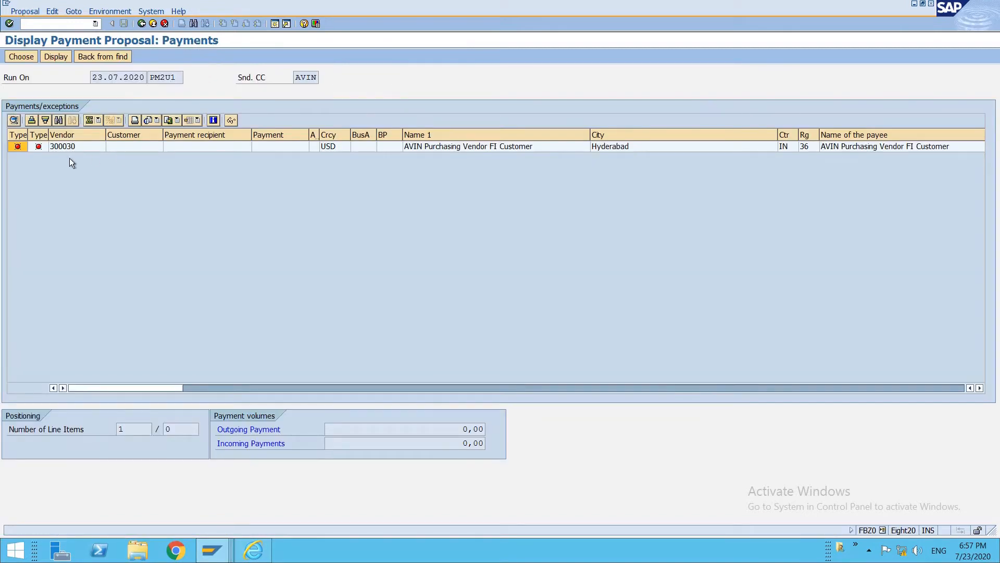
double_click(68, 147)
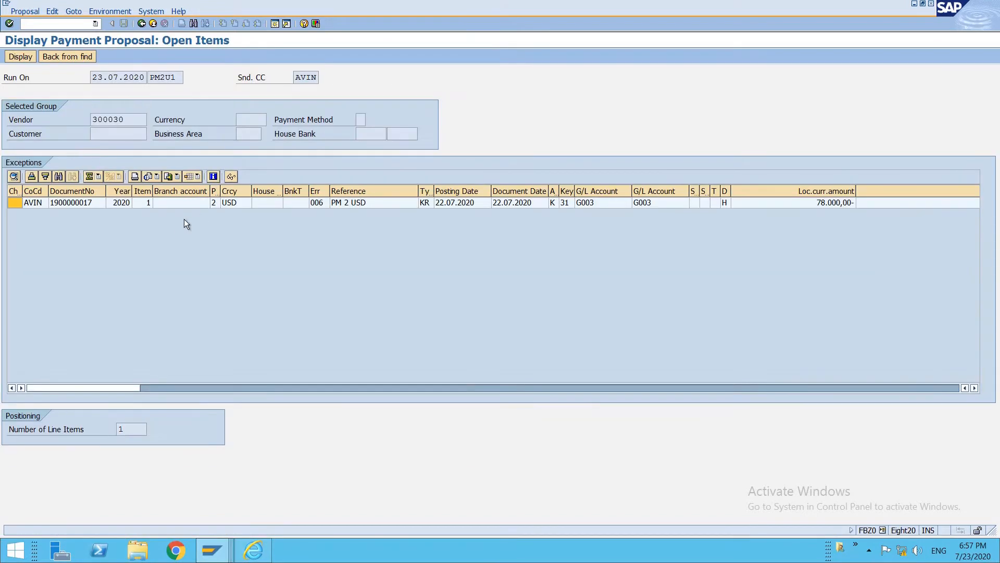
double_click(94, 204)
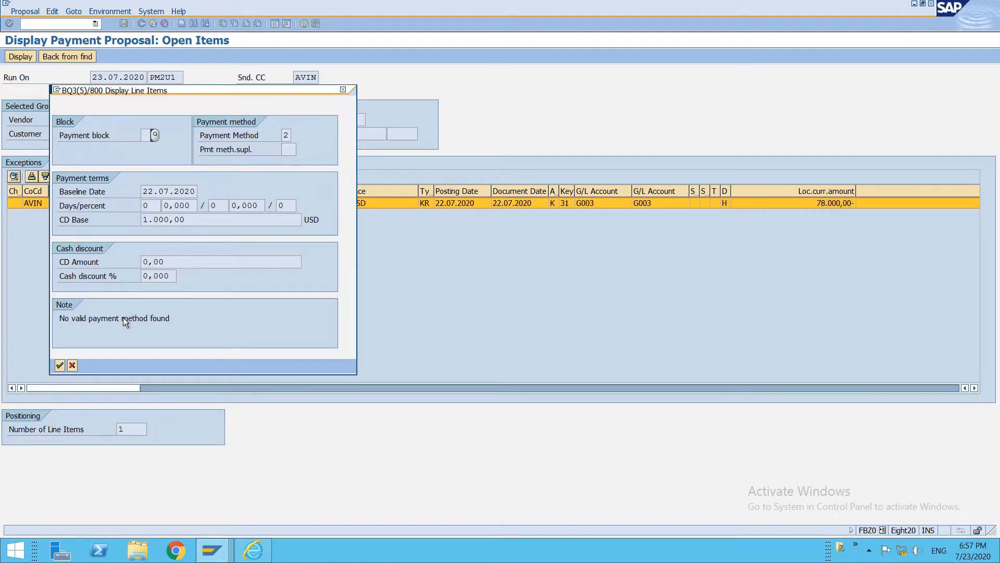
drag(171, 318, 55, 318)
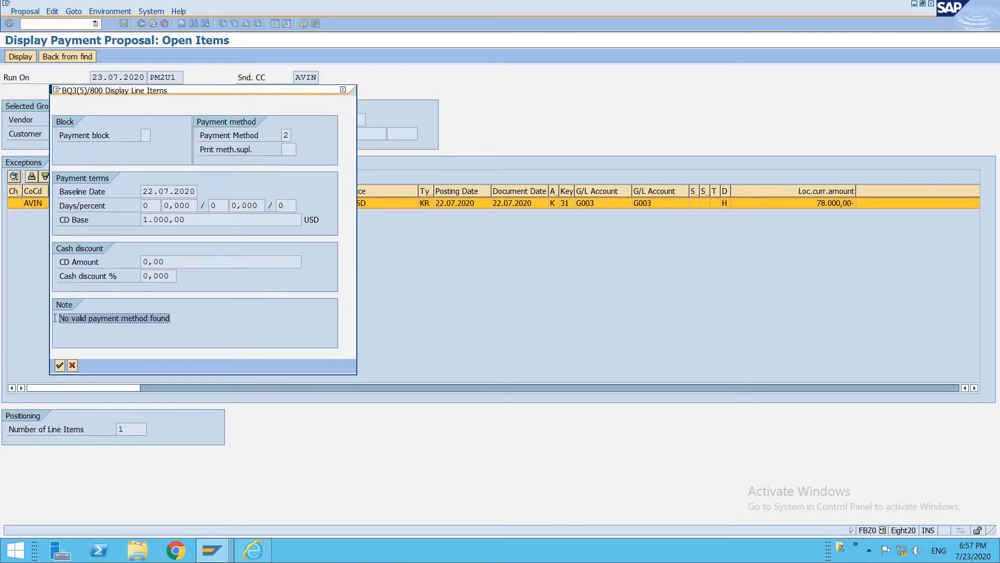
click(60, 366)
key(F3)
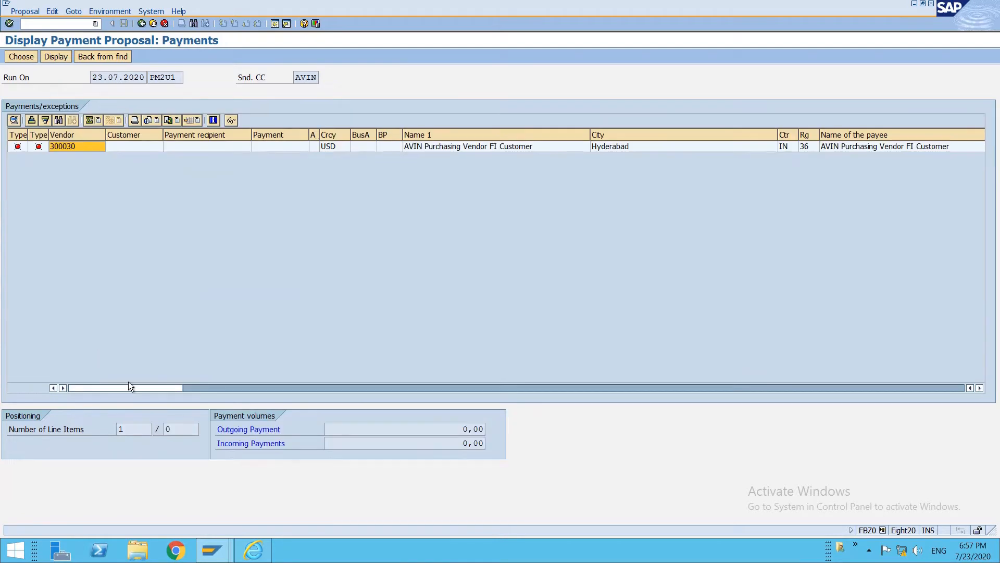
Add USD to the currencies allowed for India's payment method 2 and save the entry.
mouse_move(216, 545)
click(654, 487)
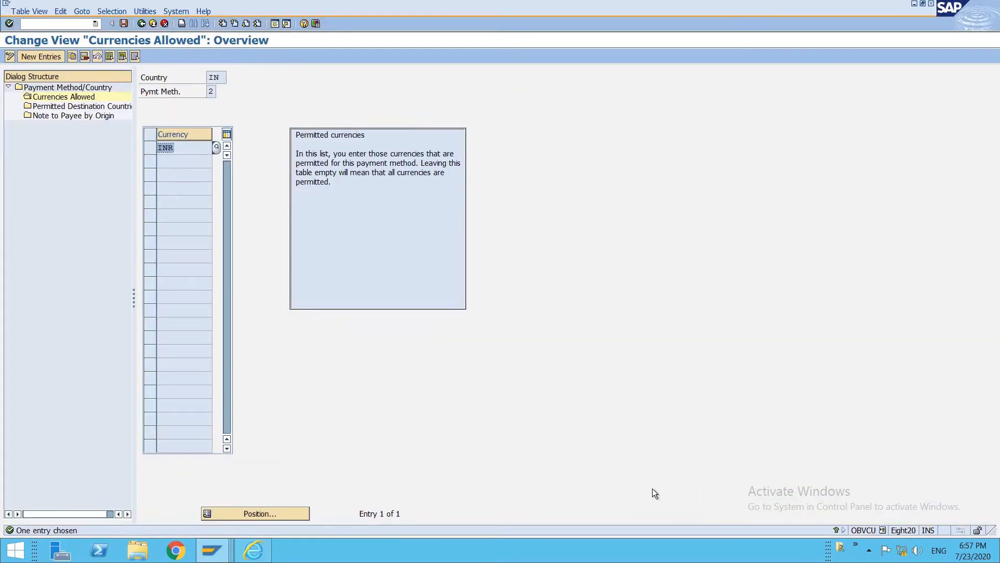
key(F3)
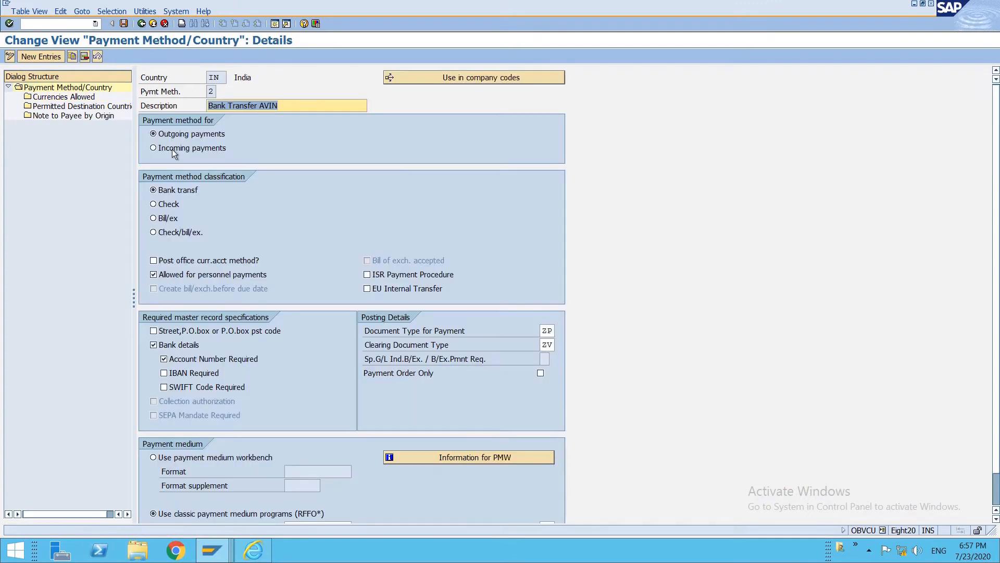
click(9, 57)
click(9, 56)
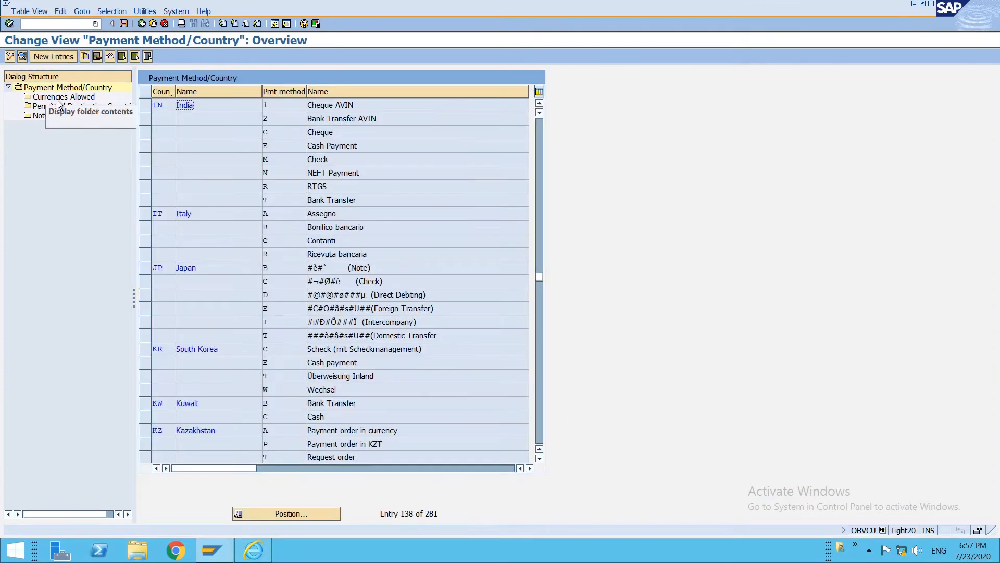
click(142, 119)
double_click(74, 99)
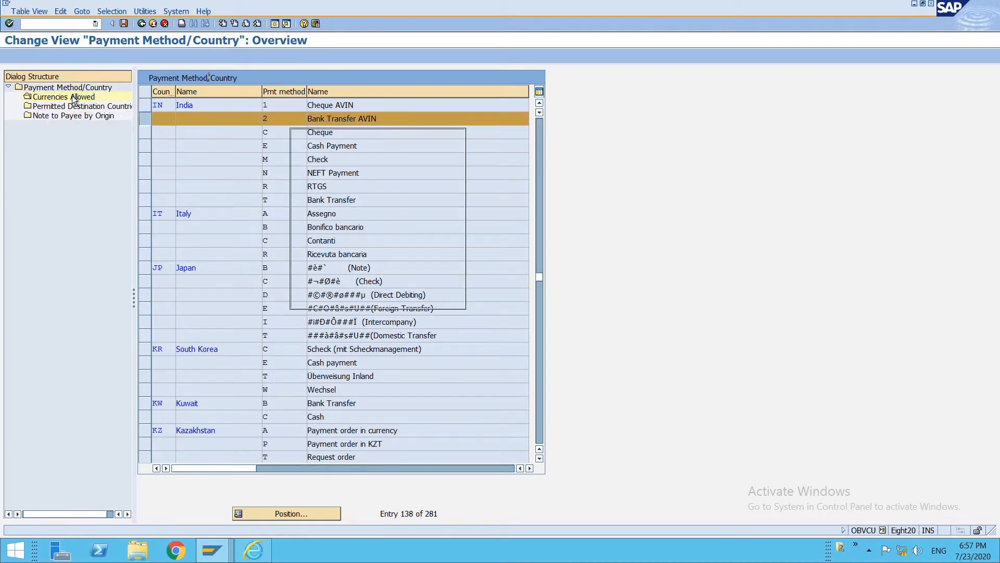
click(52, 55)
text(USD)
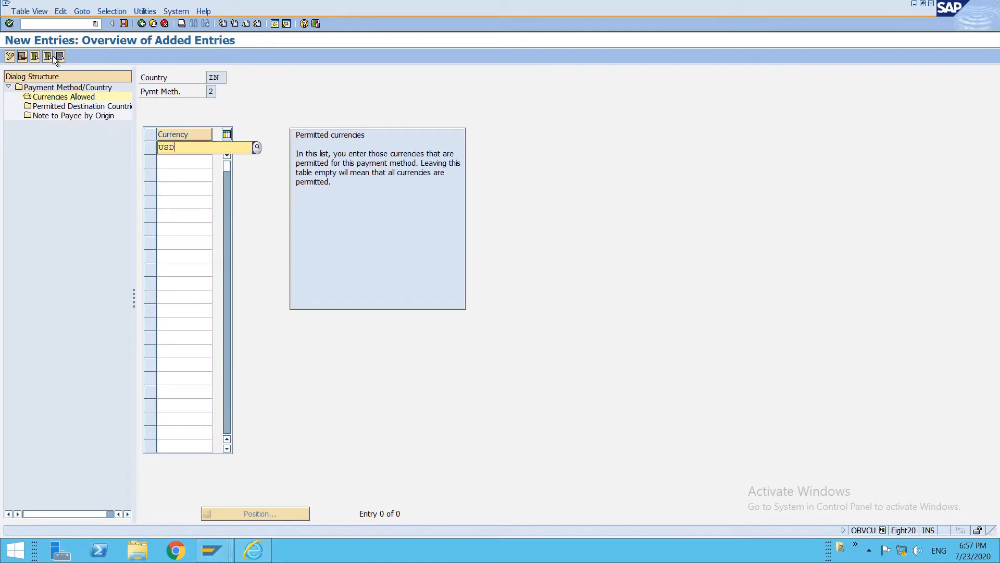
key(ctrl+s)
key(Return)
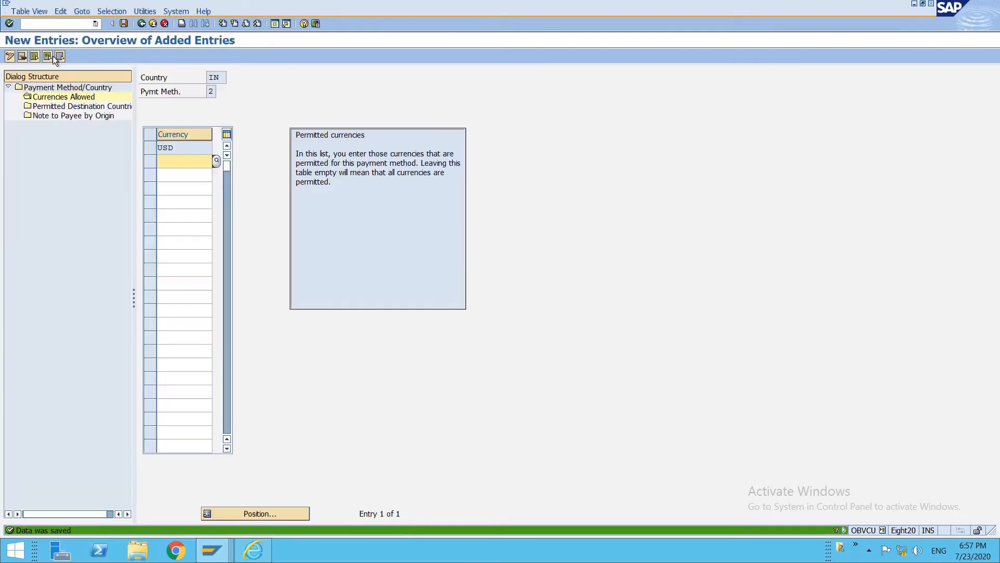
key(F3)
key(F3)
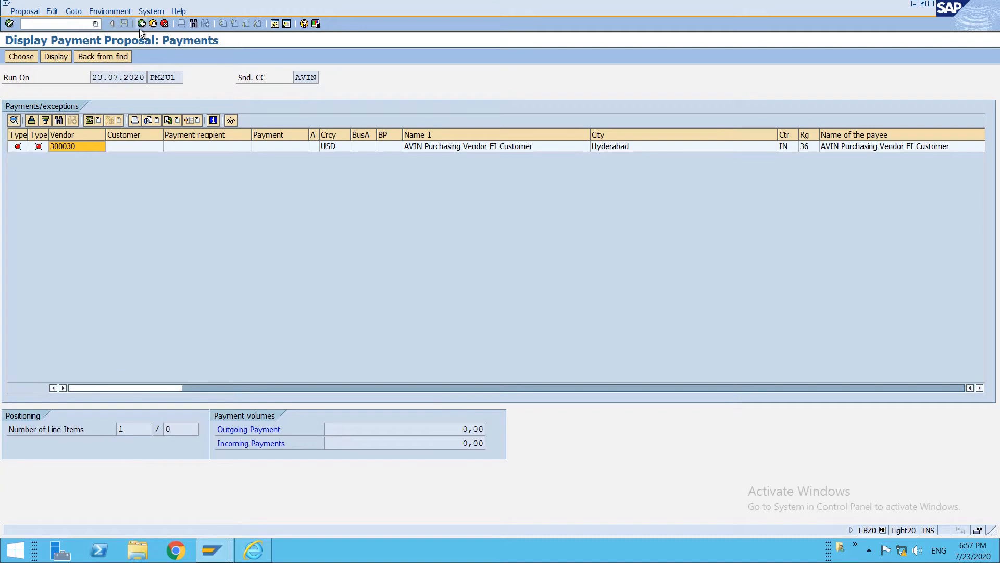
Delete the existing payment proposal of run PM2U1.
click(138, 25)
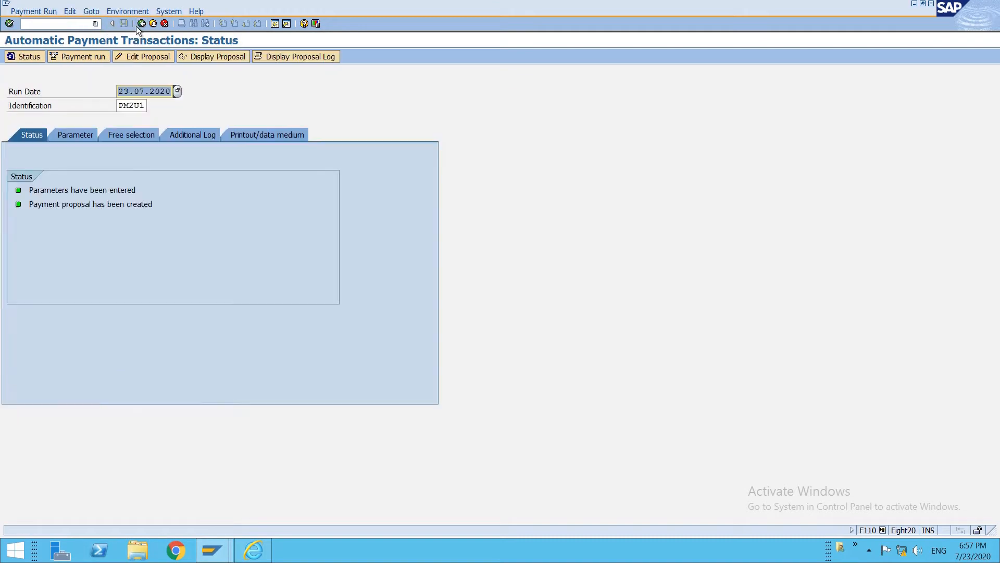
click(70, 10)
mouse_move(121, 33)
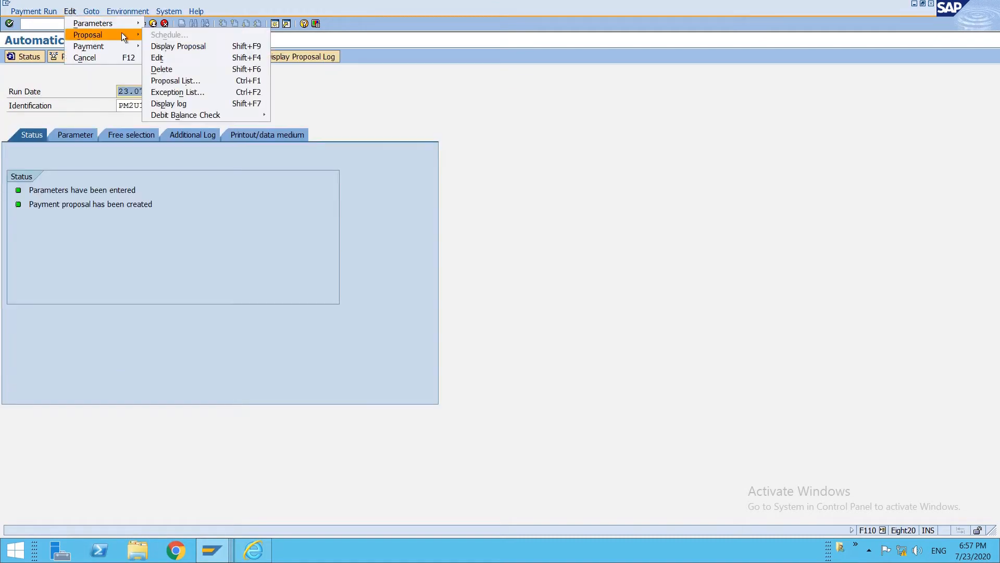
click(176, 67)
key(Return)
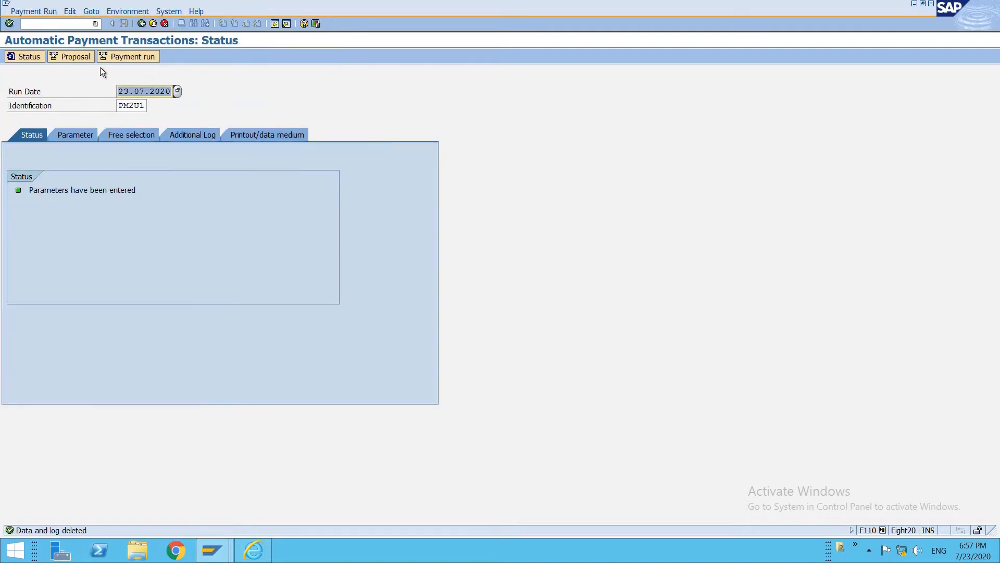
Schedule a new payment proposal for run PM2U1 and refresh its status.
click(76, 54)
key(Return)
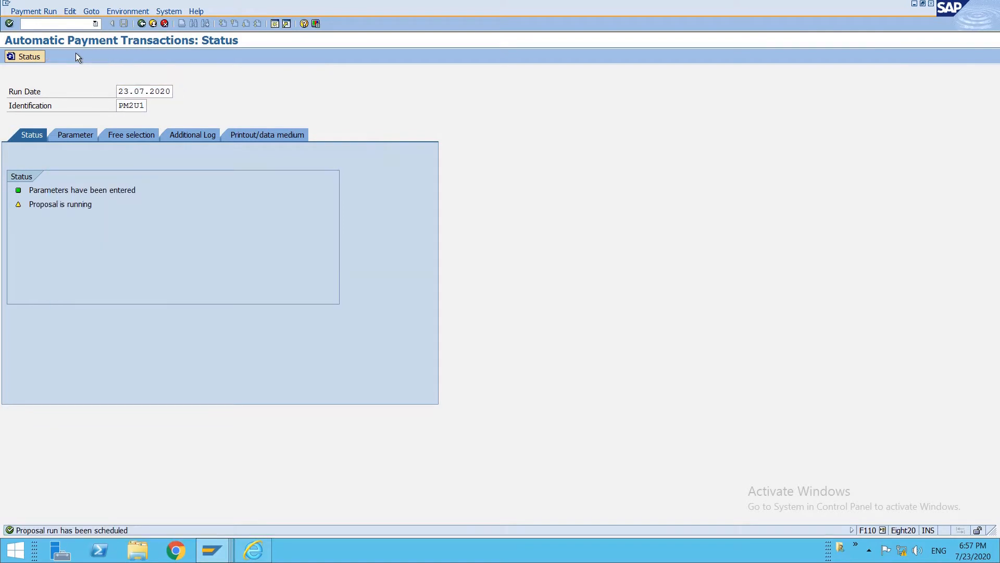
key(Return)
Display the new proposal and check the payment method and house bank selected for the vendor's USD payment.
click(193, 55)
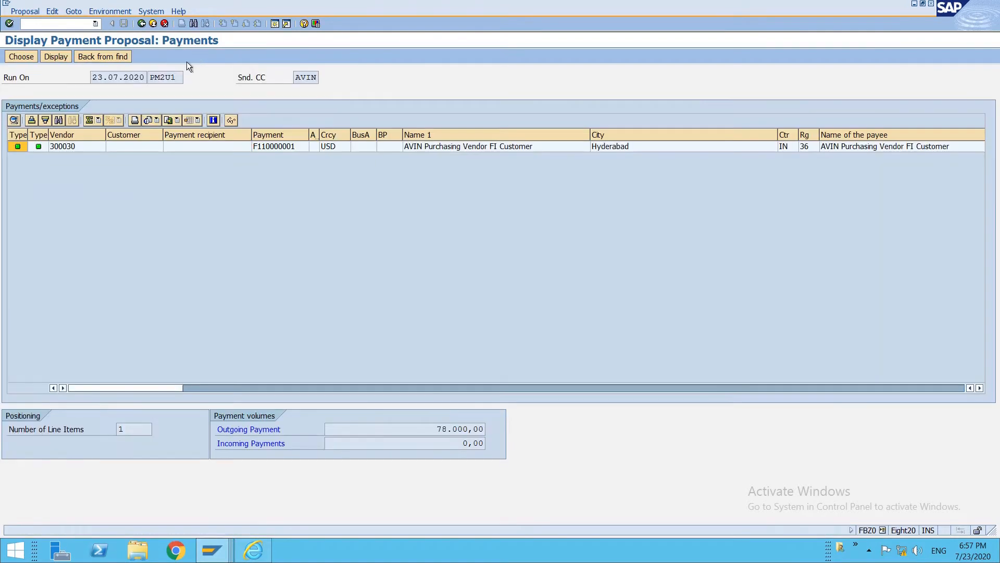
double_click(95, 148)
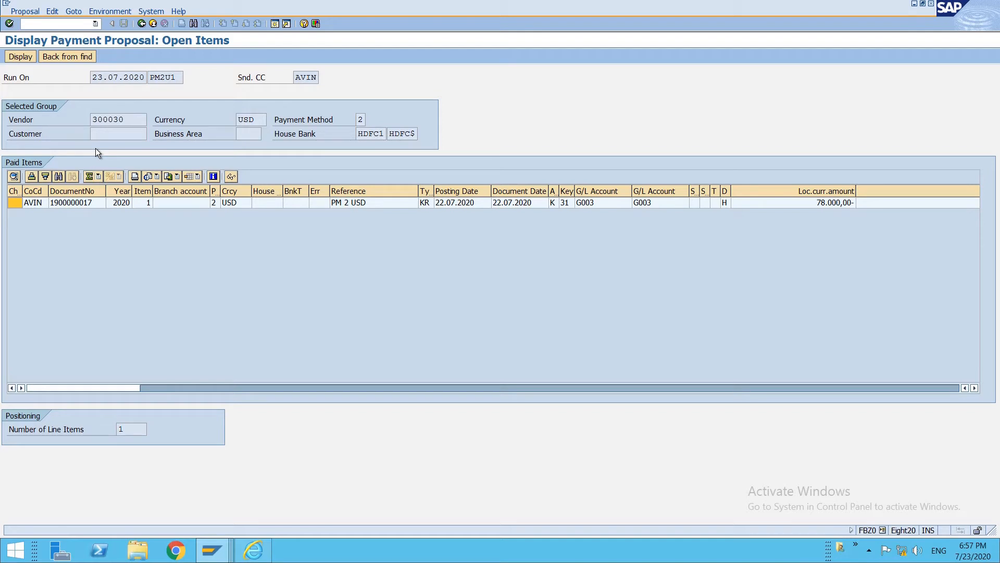
key(F3)
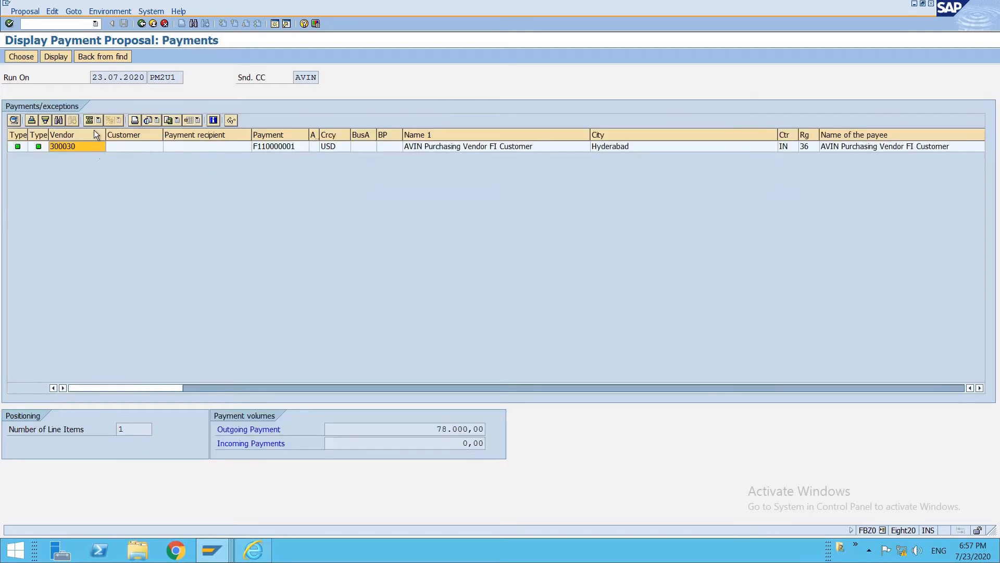
Schedule the payment run for PM2U1 to start immediately, without creating a payment medium.
key(F3)
click(58, 61)
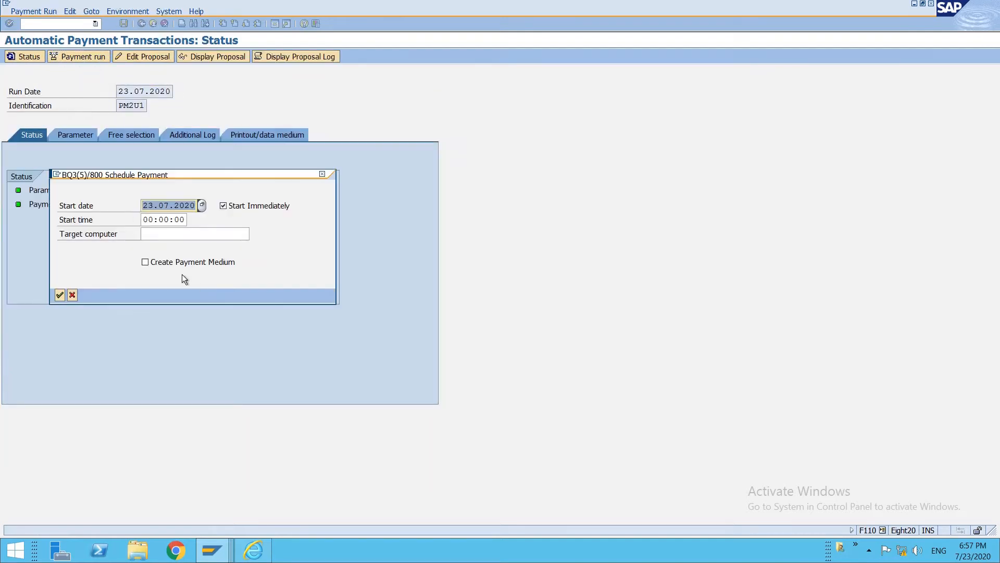
click(59, 296)
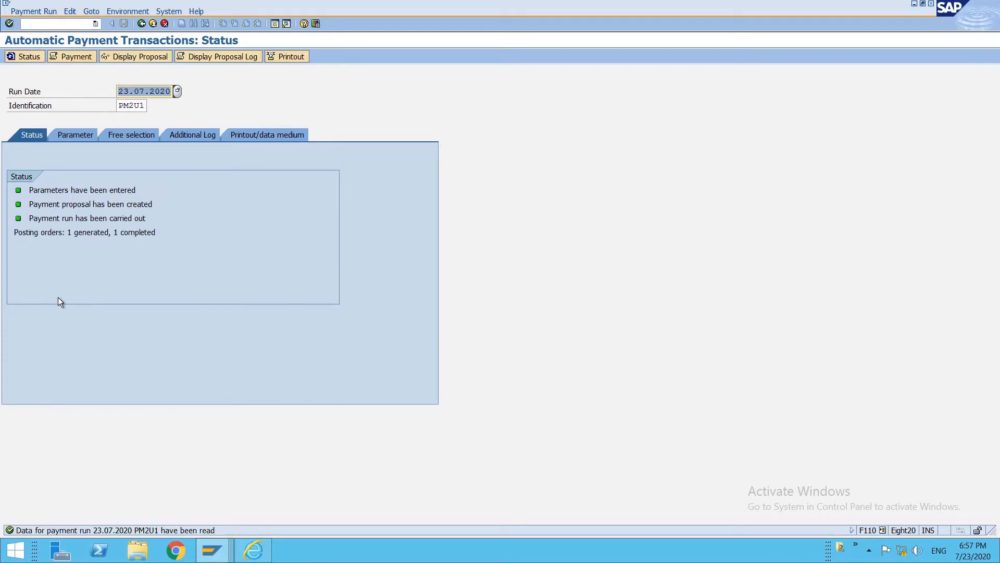
Switch to the payment program customizing and review the bank determination structure, including Ranking Order and Bank Accounts.
key(alt+Tab)
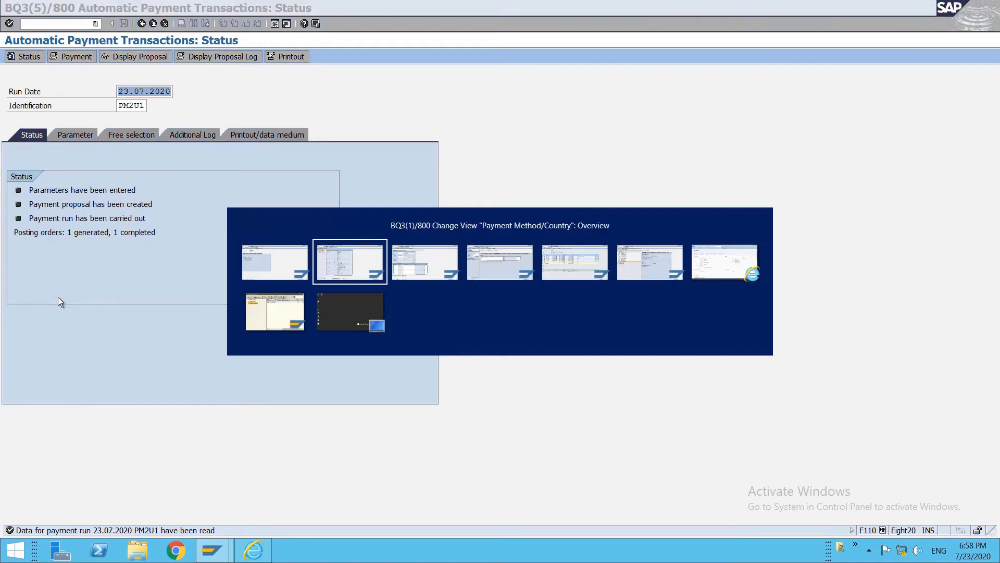
key(alt+Tab)
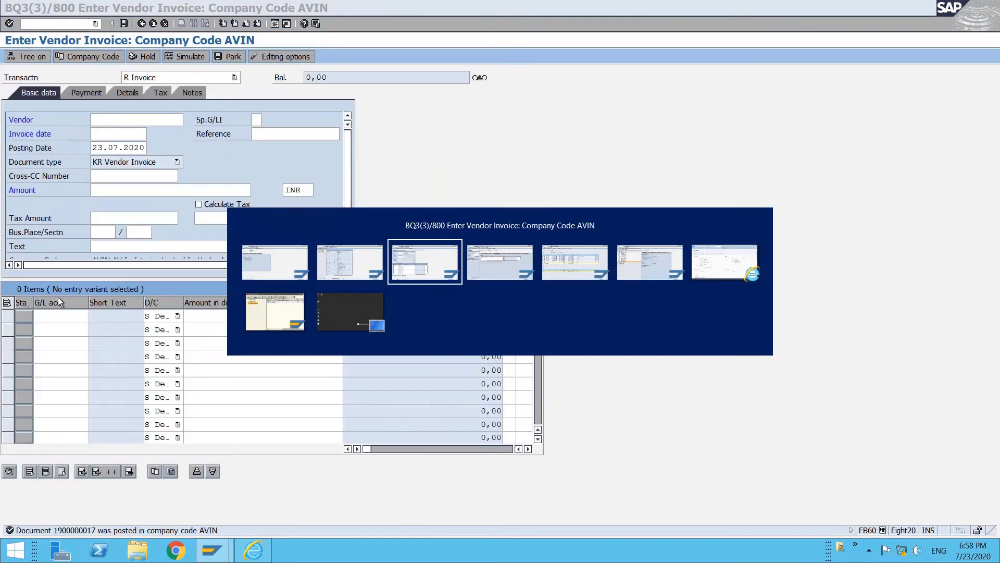
key(alt+shift+Tab)
key(F3)
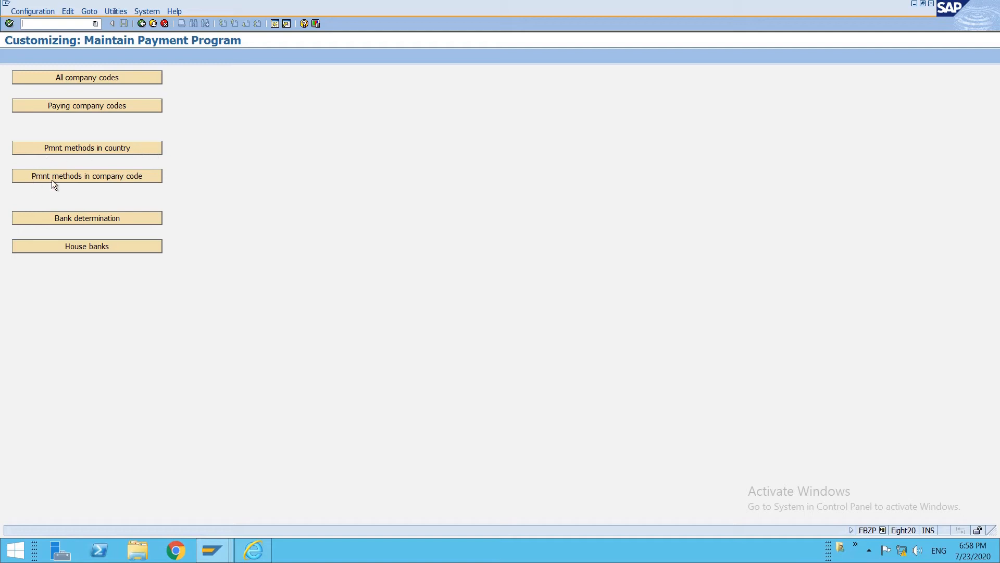
click(129, 225)
click(76, 97)
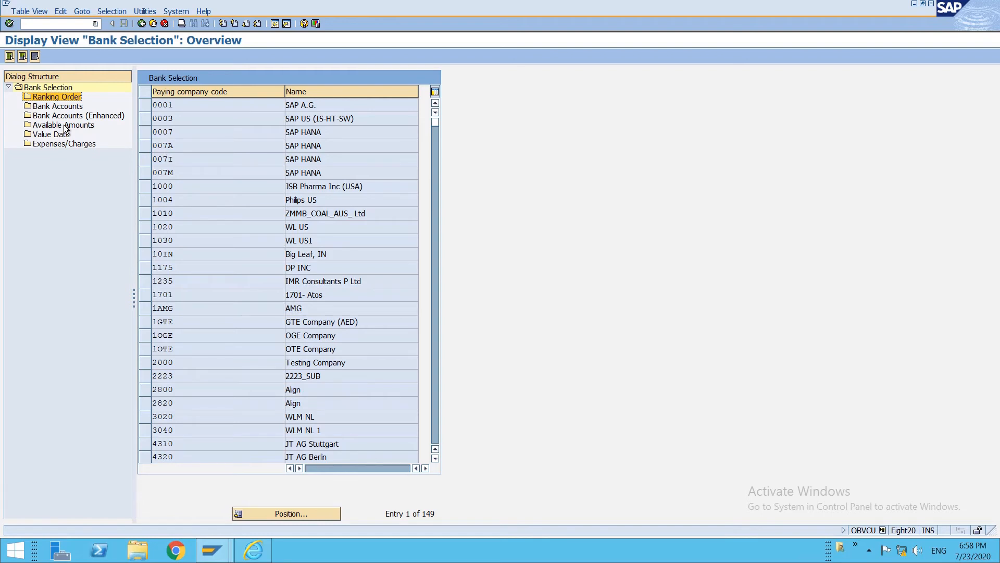
key(F3)
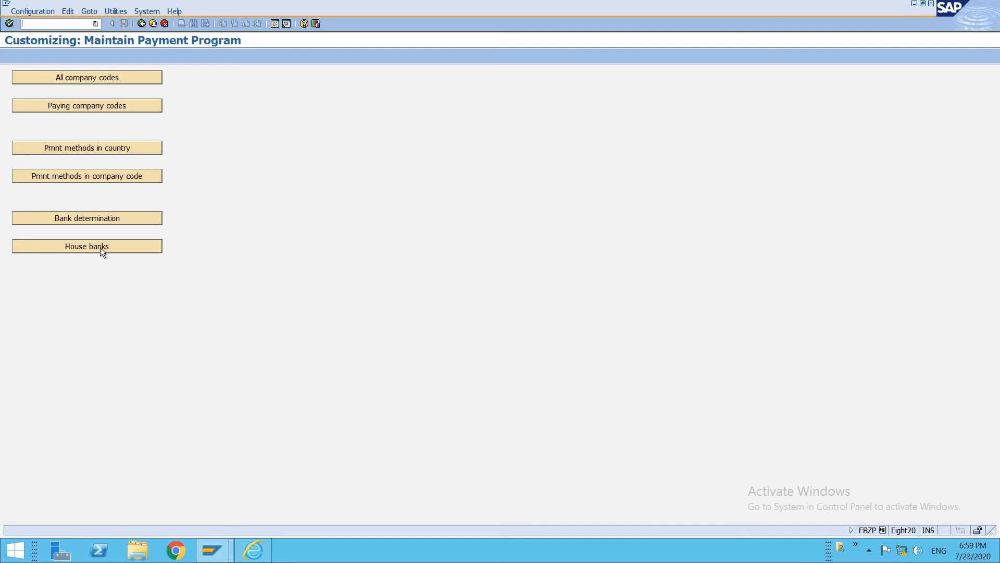
Switch to Internet Explorer to view the HDFC Bank 1 record and recent apps, decline the sign-in, and return to vendor invoice entry.
click(253, 550)
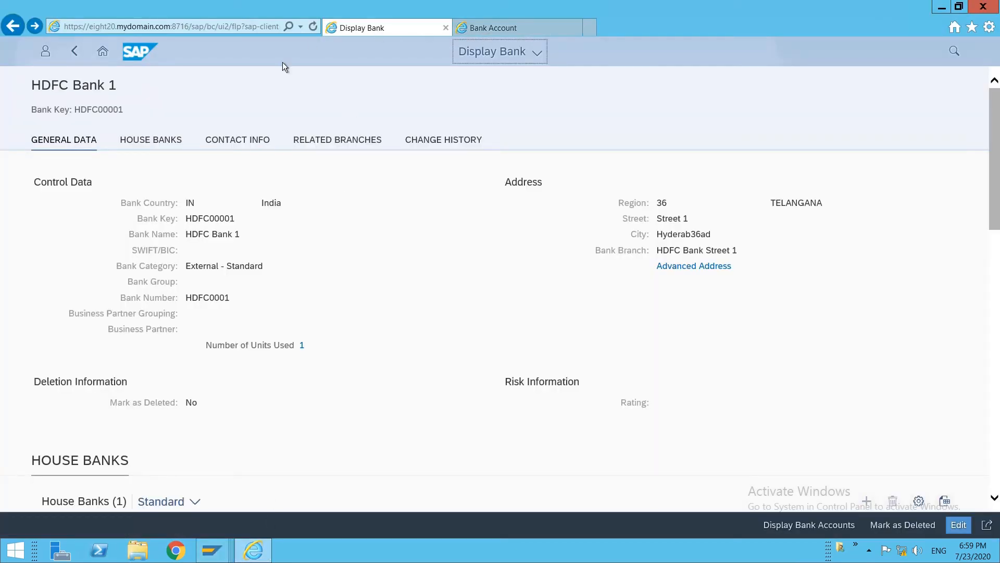
click(46, 52)
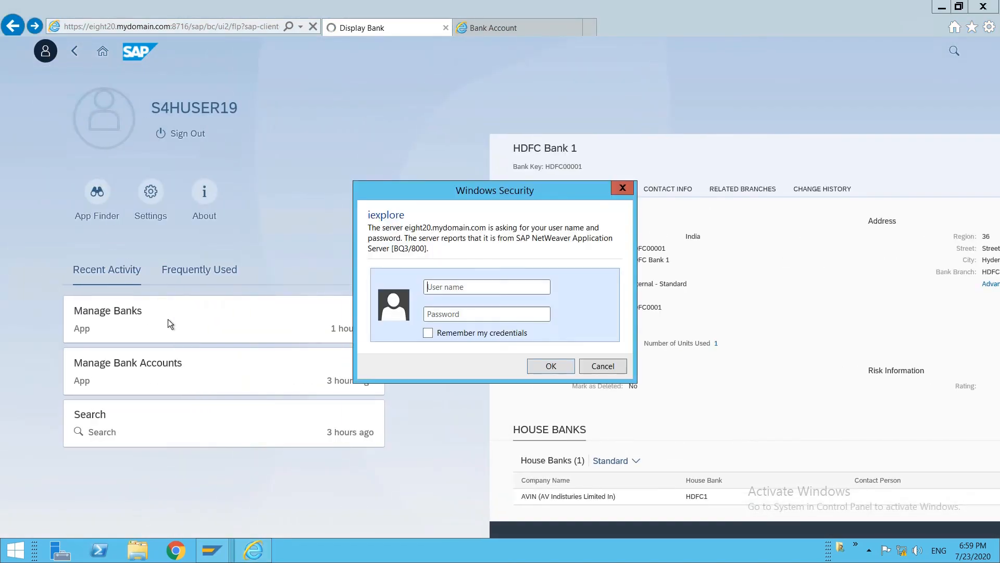
click(602, 365)
mouse_move(207, 559)
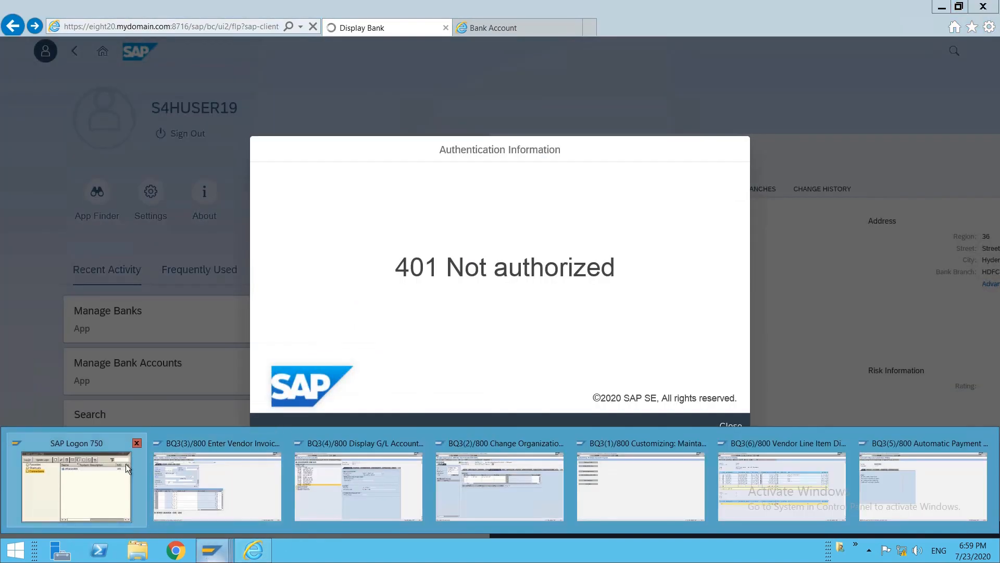
click(198, 474)
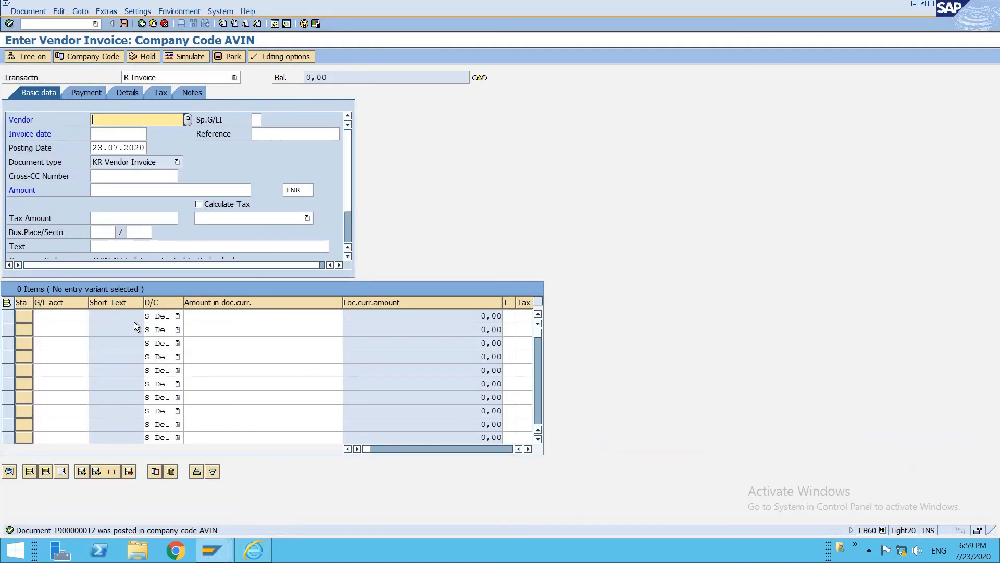